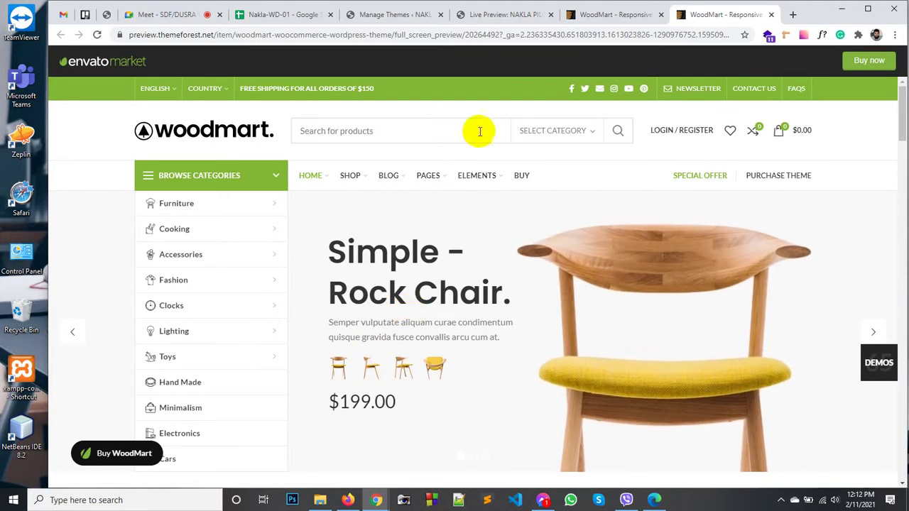
Step: Leave the demo and preview tabs for Appearance > Themes and scroll to the Woodmart card
{"action": "left_click", "coordinate": [592, 20]}
{"action": "left_click", "coordinate": [498, 18]}
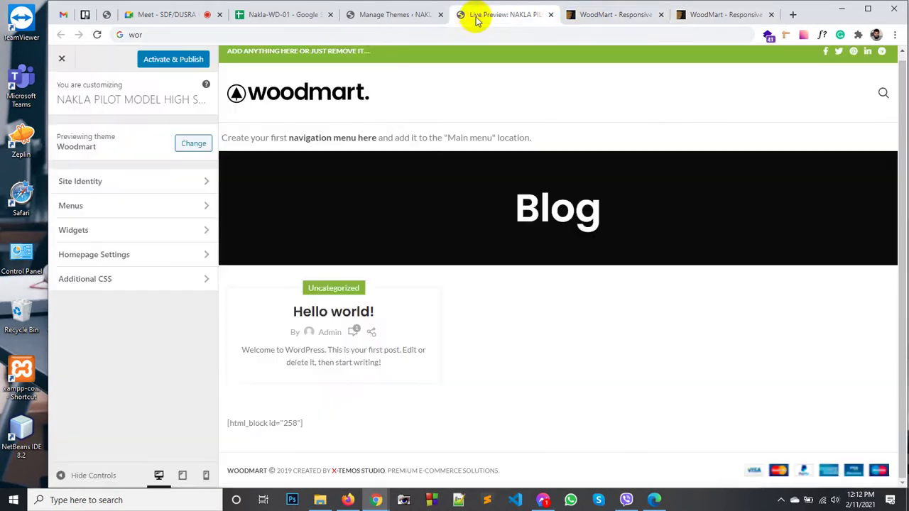
{"action": "left_click", "coordinate": [385, 25]}
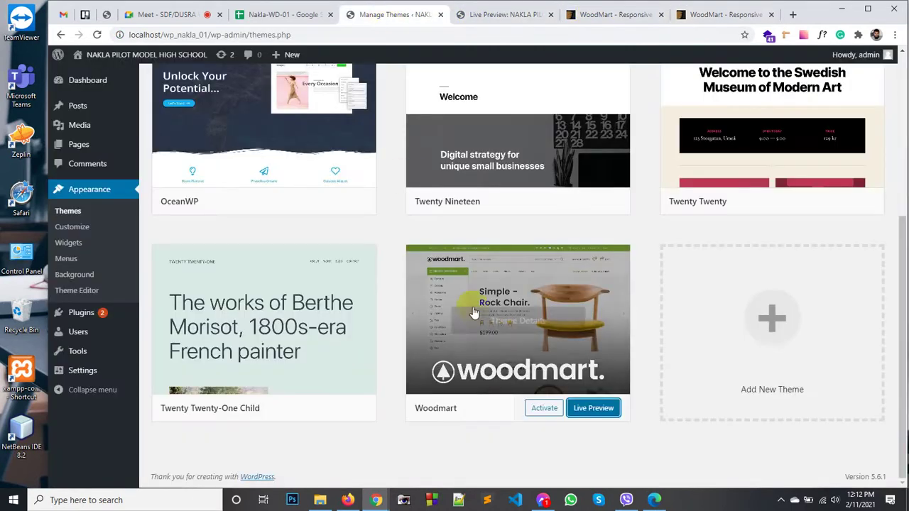
{"action": "scroll", "coordinate": [240, 302], "scroll_direction": "up", "scroll_amount": 1}
{"action": "scroll", "coordinate": [240, 302], "scroll_direction": "up", "scroll_amount": 3}
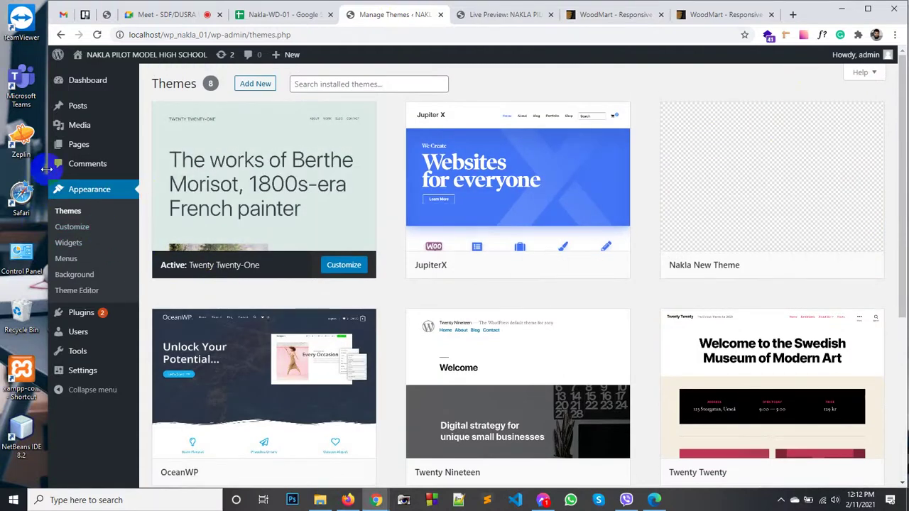
{"action": "left_click_drag", "start_coordinate": [49, 171], "coordinate": [71, 171]}
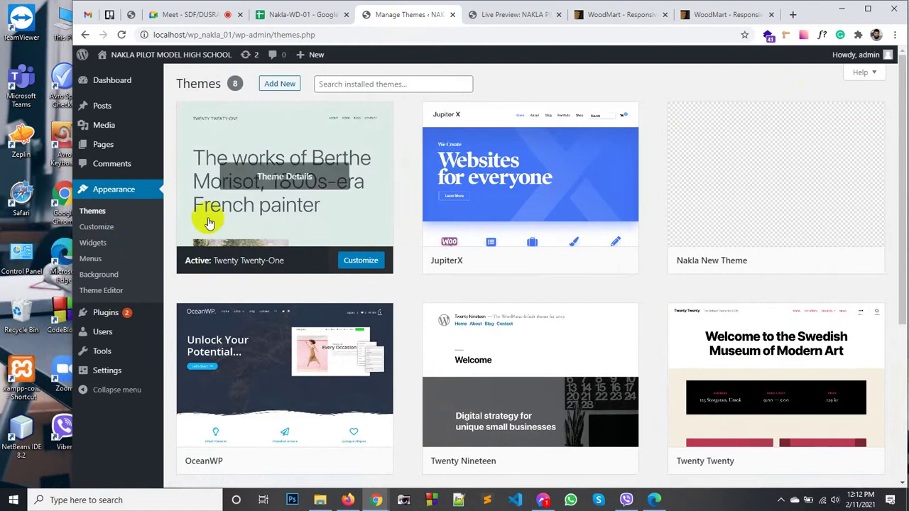
{"action": "scroll", "coordinate": [544, 289], "scroll_direction": "down", "scroll_amount": 4}
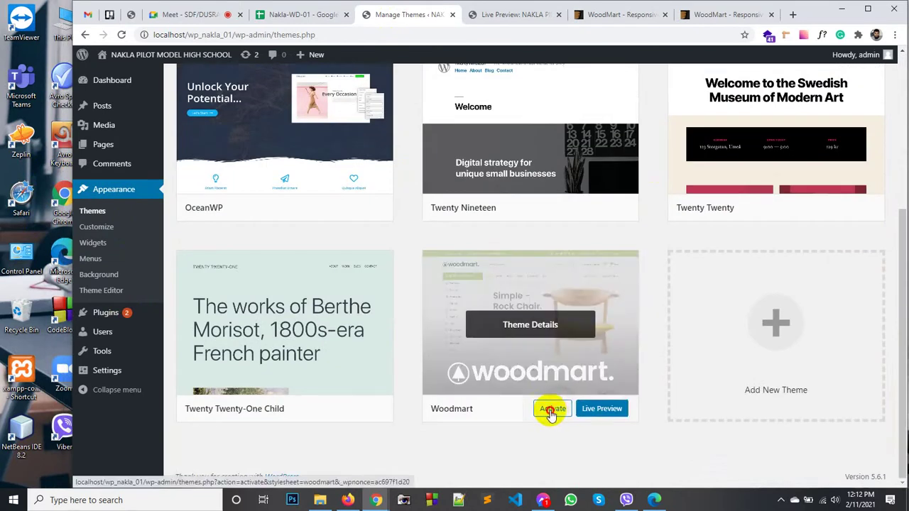
Step: Activate the Woodmart theme, then close the Live Preview tab and both WoodMart demo tabs
{"action": "left_click", "coordinate": [552, 410]}
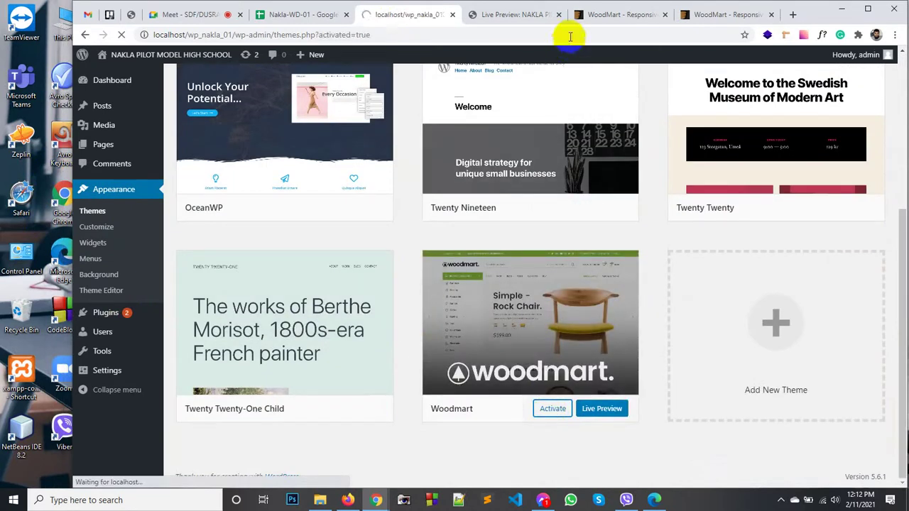
{"action": "left_click", "coordinate": [558, 15]}
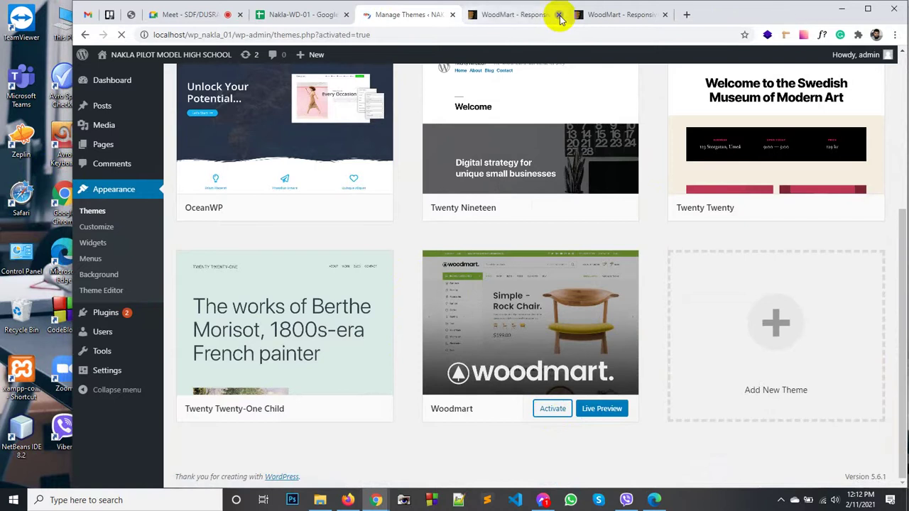
{"action": "left_click", "coordinate": [558, 15]}
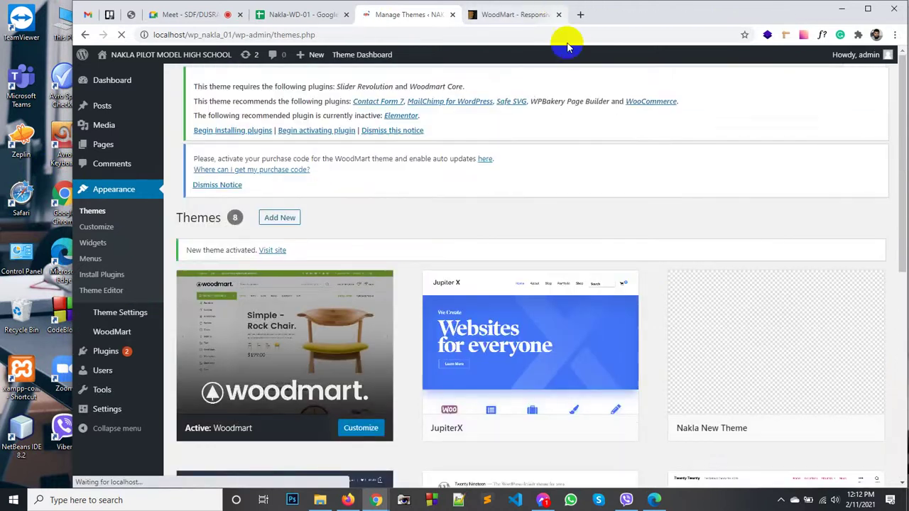
{"action": "left_click", "coordinate": [559, 15]}
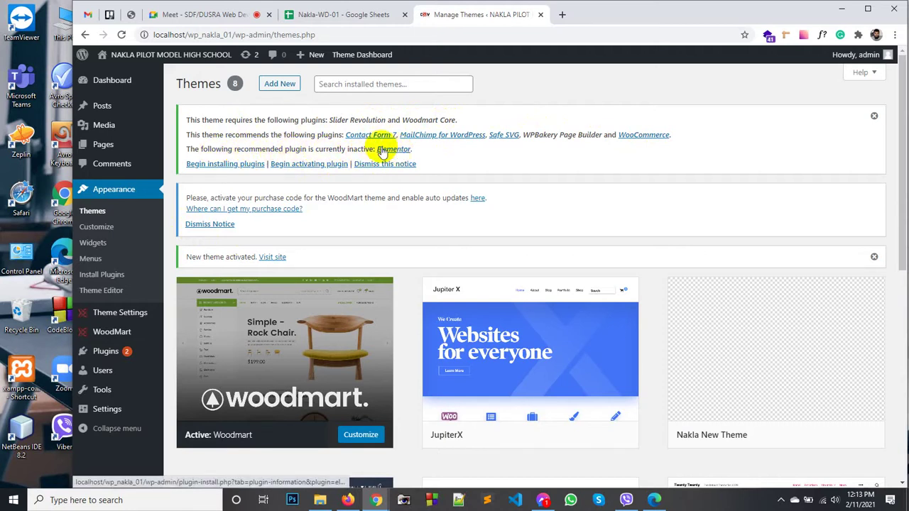
Step: Select all seven required Woodmart plugins and apply the Install bulk action
{"action": "left_click", "coordinate": [217, 170]}
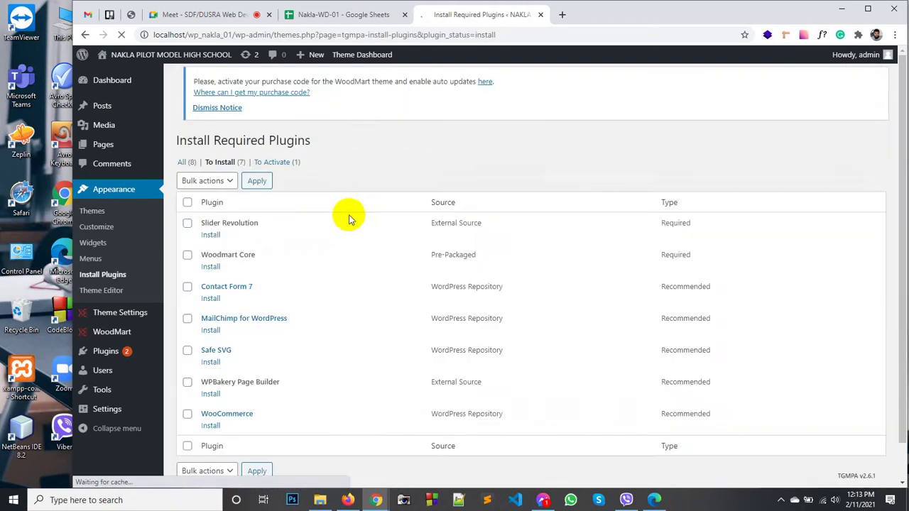
{"action": "scroll", "coordinate": [270, 255], "scroll_direction": "down", "scroll_amount": 1}
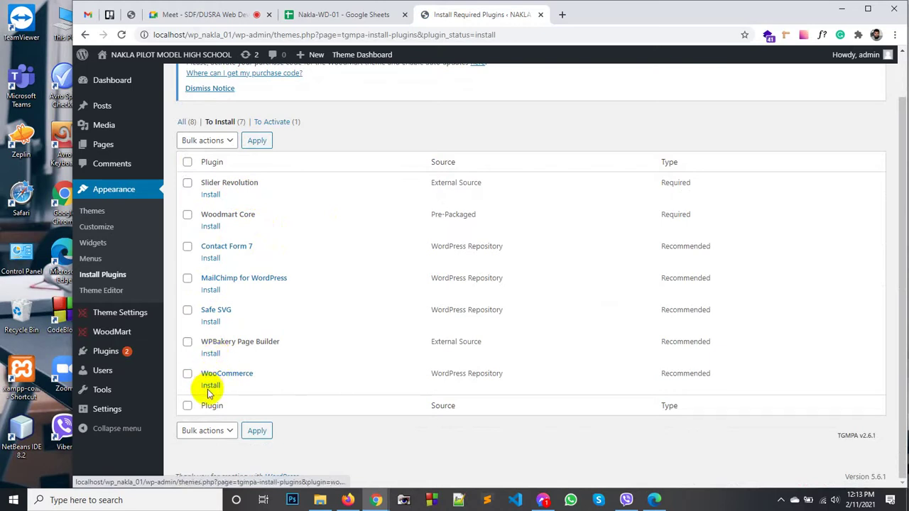
{"action": "left_click", "coordinate": [188, 406]}
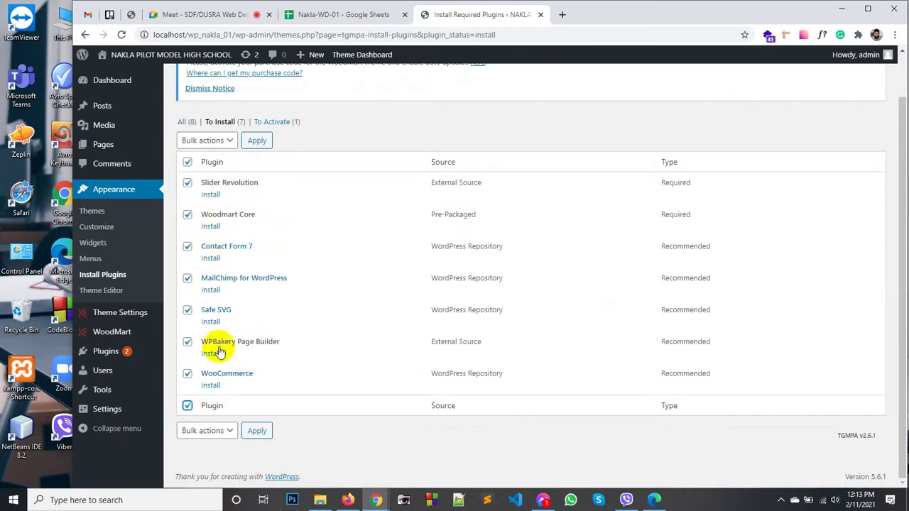
{"action": "scroll", "coordinate": [217, 255], "scroll_direction": "up", "scroll_amount": 1}
{"action": "scroll", "coordinate": [244, 260], "scroll_direction": "down", "scroll_amount": 1}
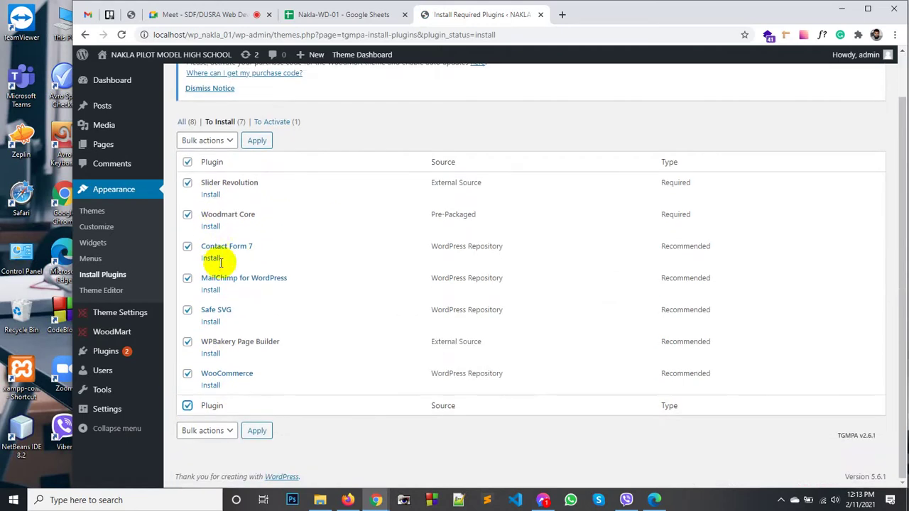
{"action": "left_click", "coordinate": [205, 431]}
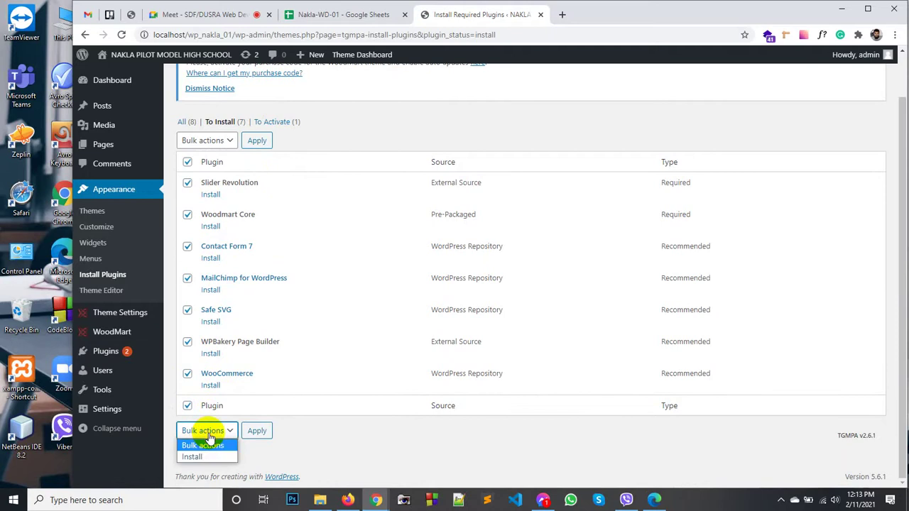
{"action": "left_click", "coordinate": [203, 456]}
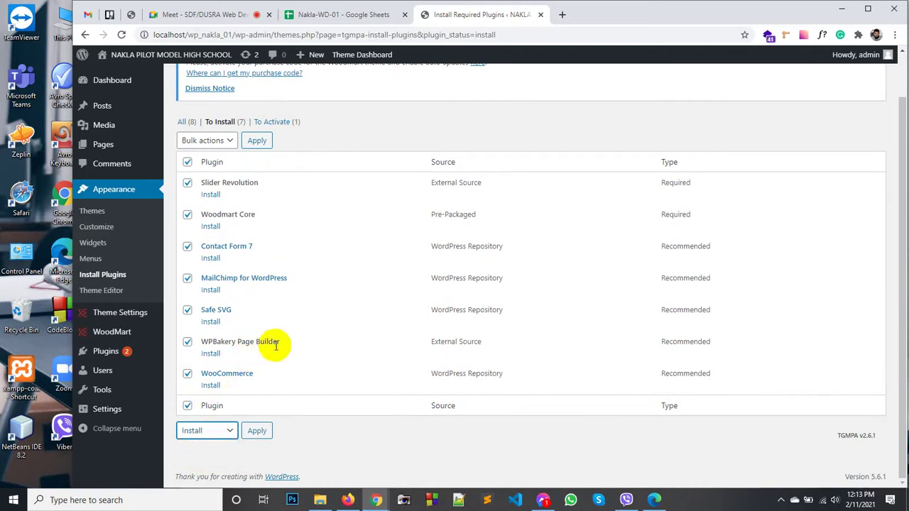
{"action": "left_click_drag", "start_coordinate": [276, 341], "coordinate": [220, 343]}
{"action": "left_click", "coordinate": [225, 345]}
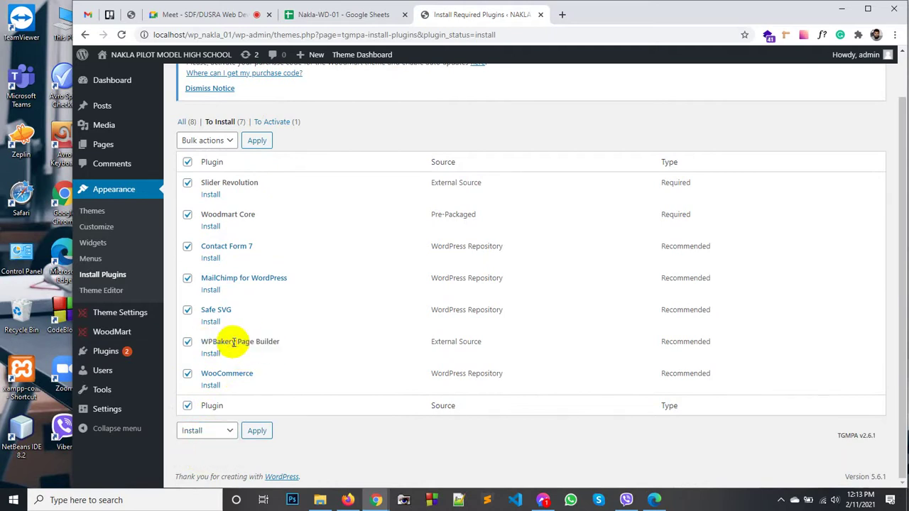
{"action": "left_click", "coordinate": [257, 430]}
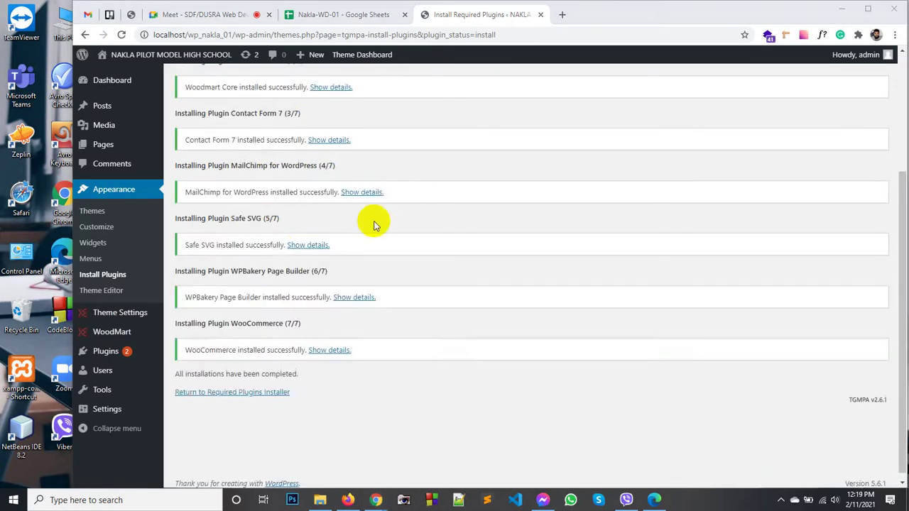
Step: Once all installations complete, open the live site from the admin bar's Visit Site link
{"action": "scroll", "coordinate": [319, 220], "scroll_direction": "up", "scroll_amount": 5}
{"action": "scroll", "coordinate": [301, 201], "scroll_direction": "down", "scroll_amount": 3}
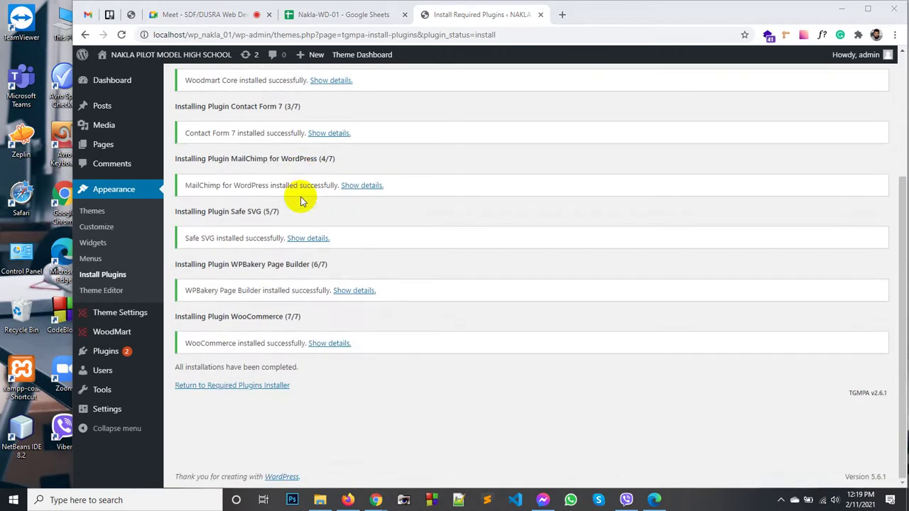
{"action": "mouse_move", "coordinate": [134, 319]}
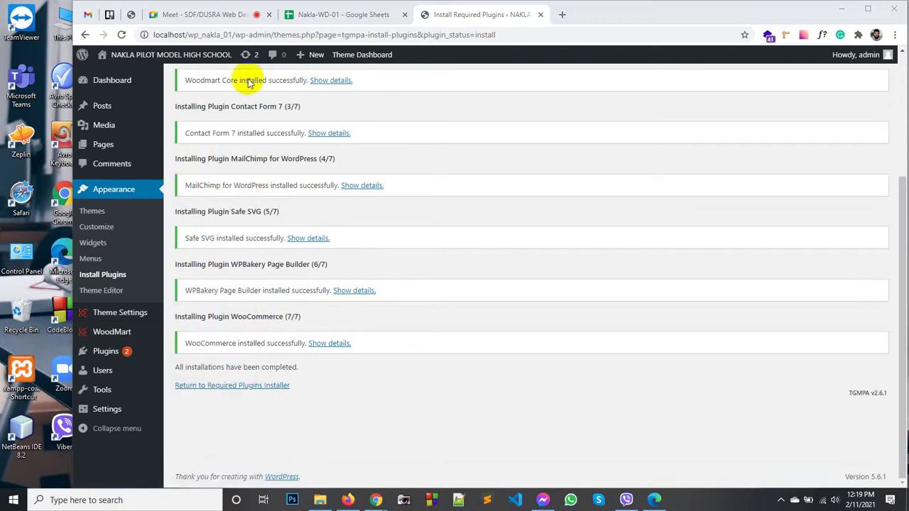
{"action": "mouse_move", "coordinate": [142, 54]}
{"action": "left_click", "coordinate": [128, 77]}
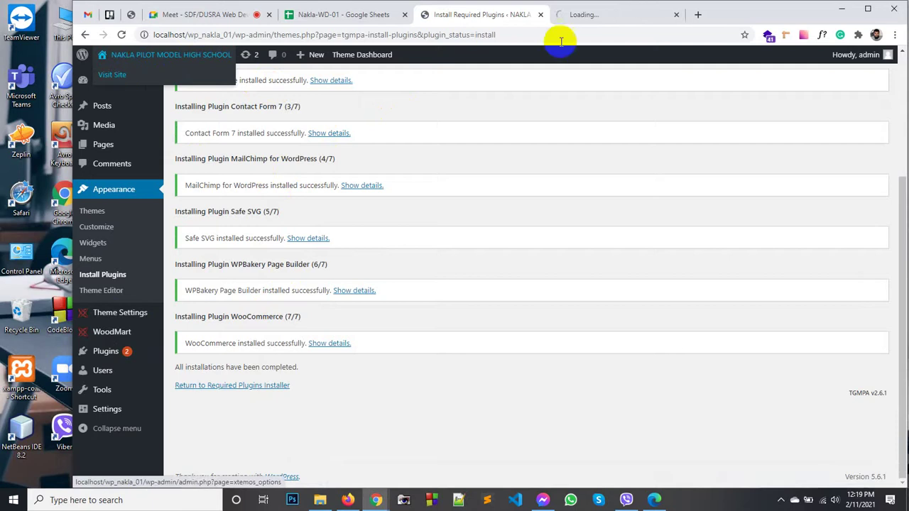
{"action": "left_click", "coordinate": [576, 20]}
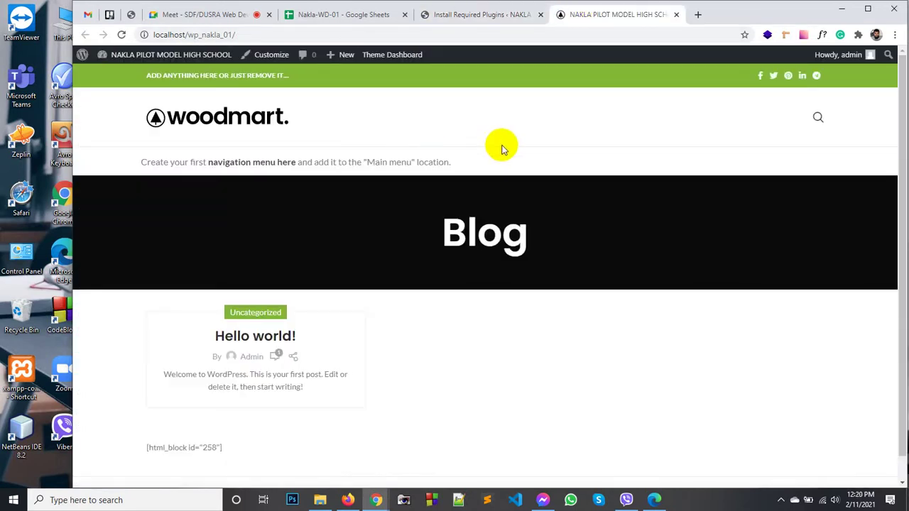
{"action": "scroll", "coordinate": [558, 259], "scroll_direction": "down", "scroll_amount": 2}
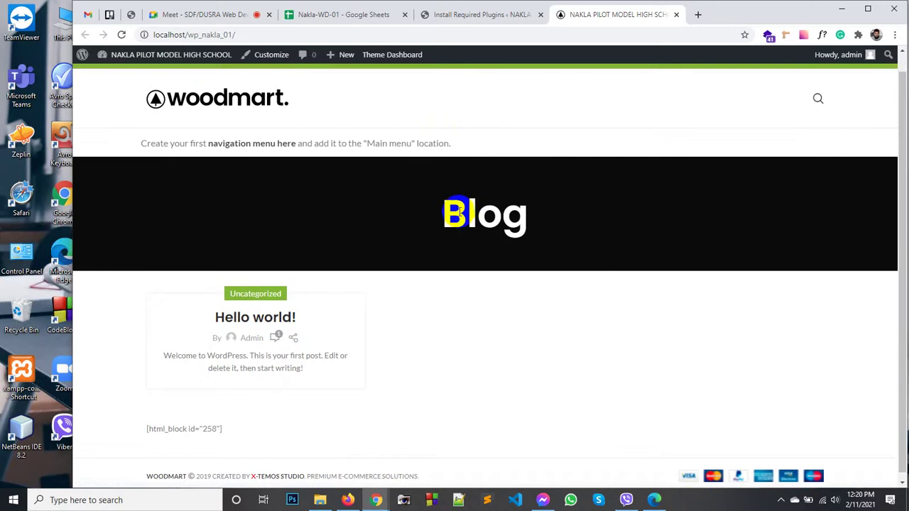
{"action": "scroll", "coordinate": [461, 207], "scroll_direction": "up", "scroll_amount": 2}
{"action": "scroll", "coordinate": [458, 206], "scroll_direction": "down", "scroll_amount": 2}
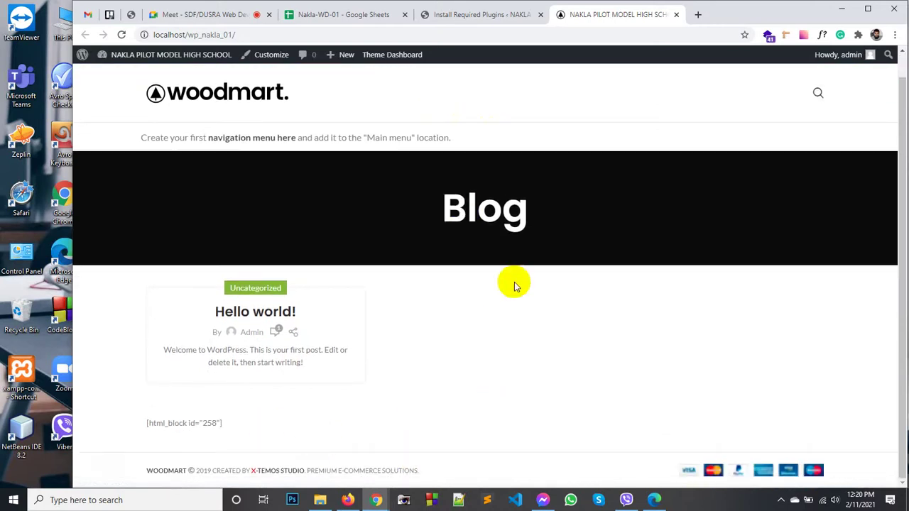
{"action": "double_click", "coordinate": [502, 208]}
{"action": "left_click", "coordinate": [417, 224]}
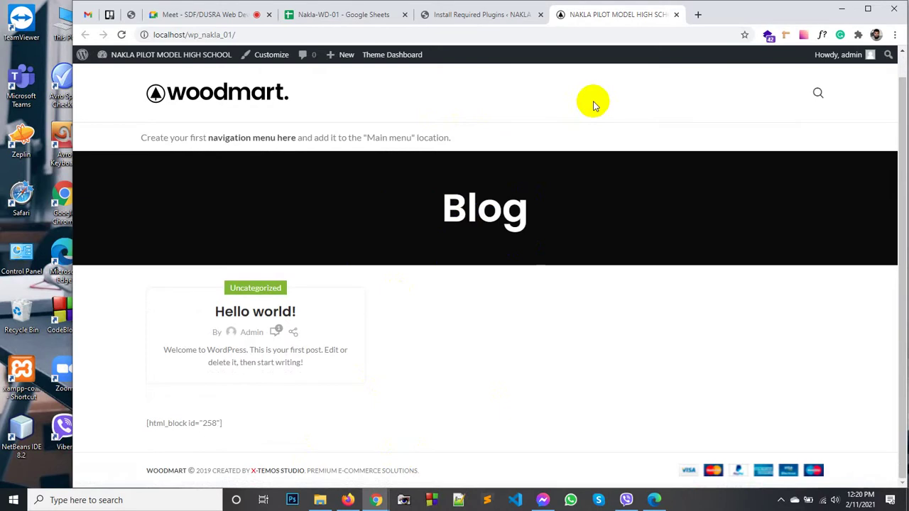
{"action": "scroll", "coordinate": [595, 105], "scroll_direction": "up", "scroll_amount": 1}
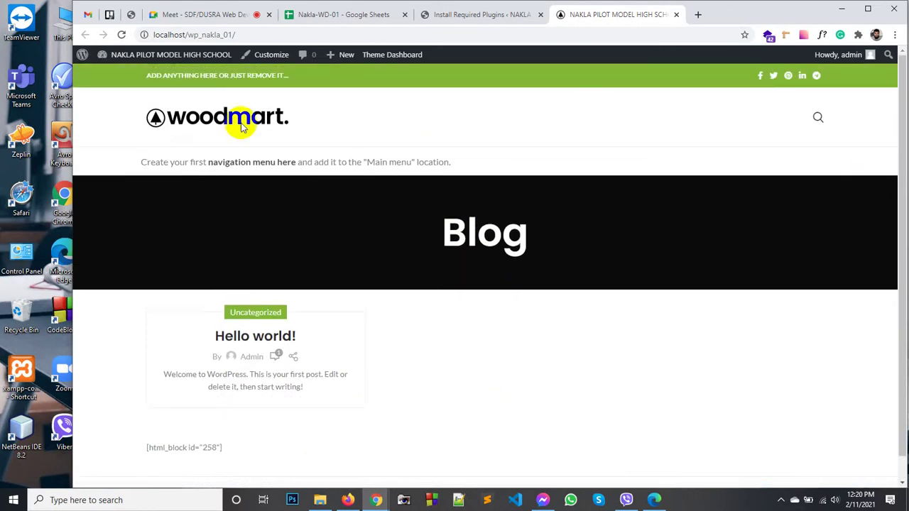
{"action": "left_click", "coordinate": [323, 207]}
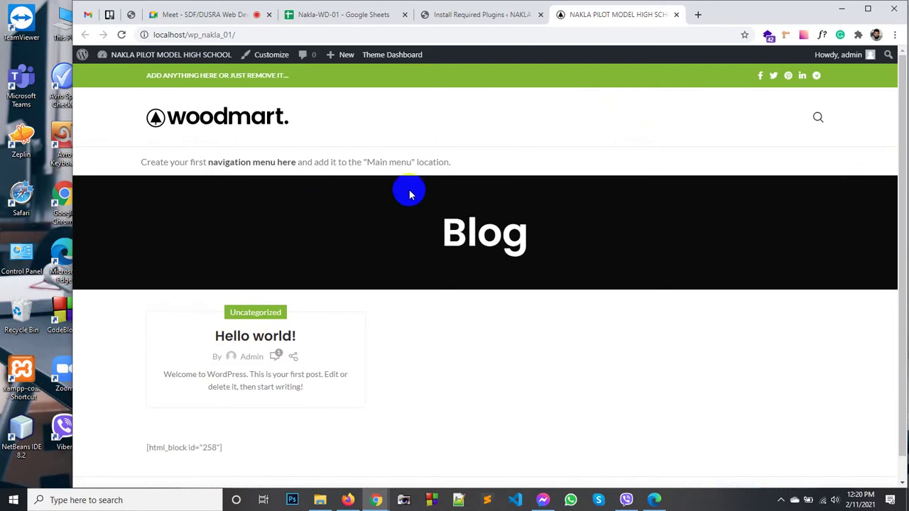
{"action": "left_click", "coordinate": [444, 15]}
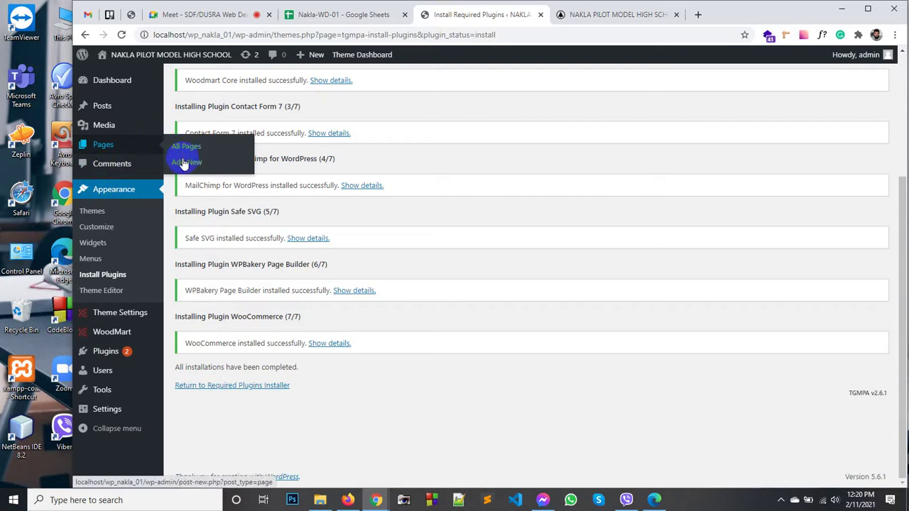
Step: Create a new page titled 'Home Page'
{"action": "left_click", "coordinate": [183, 149]}
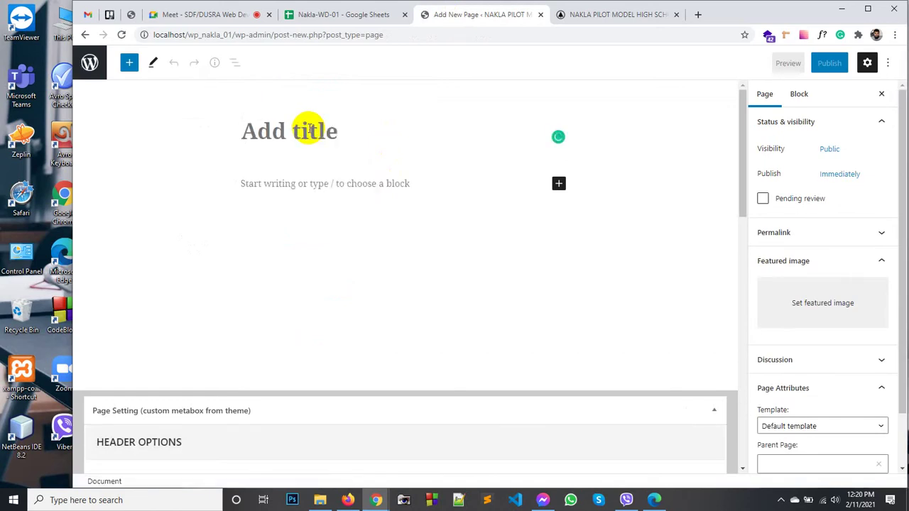
{"action": "type", "text": "Home page"}
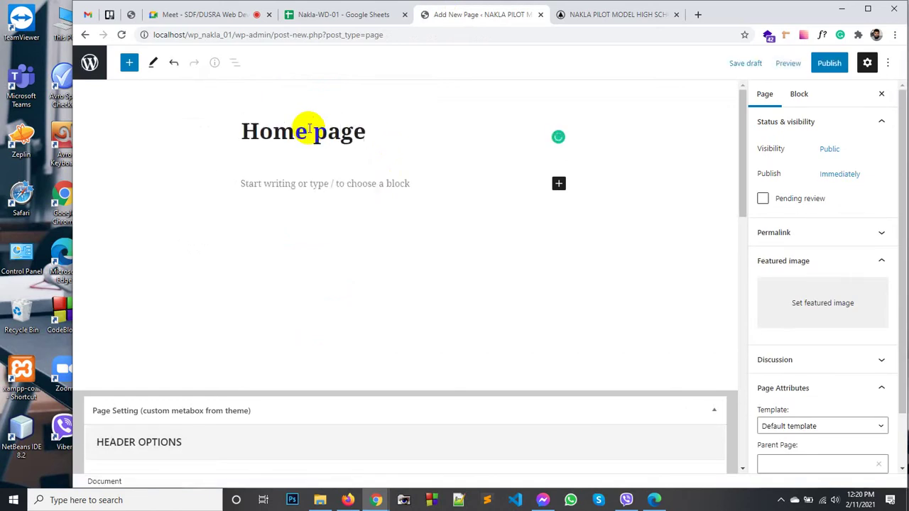
{"action": "key", "text": "shift+Right"}
{"action": "type", "text": "P"}
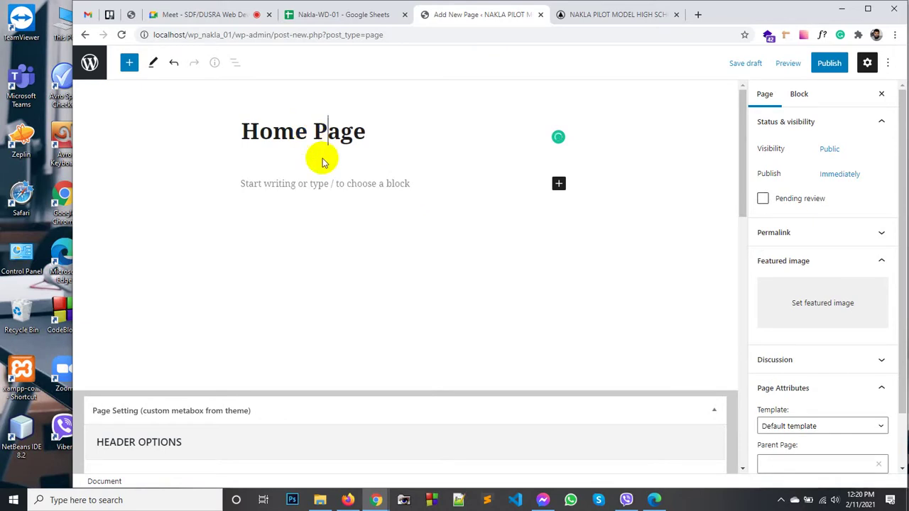
Step: Publish the Home Page through the pre-publish panel and return to the Pages list
{"action": "left_click", "coordinate": [830, 64]}
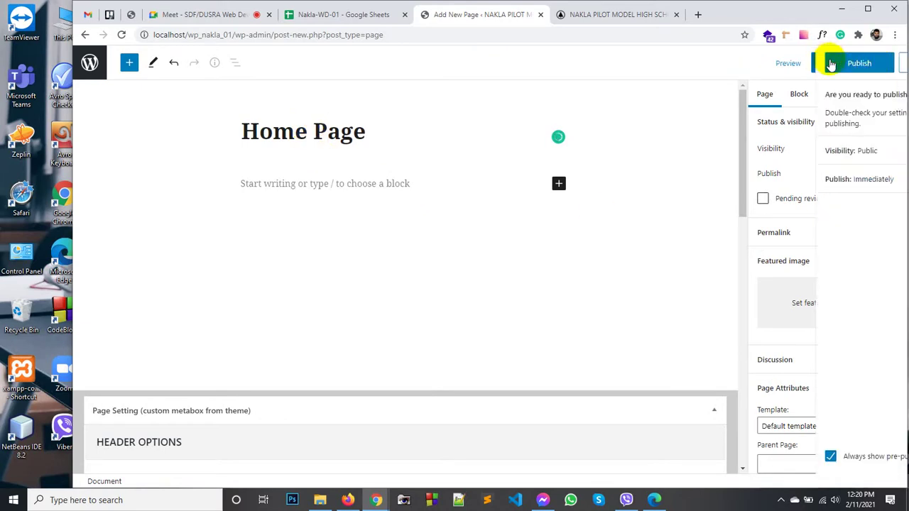
{"action": "scroll", "coordinate": [477, 397], "scroll_direction": "down", "scroll_amount": 1}
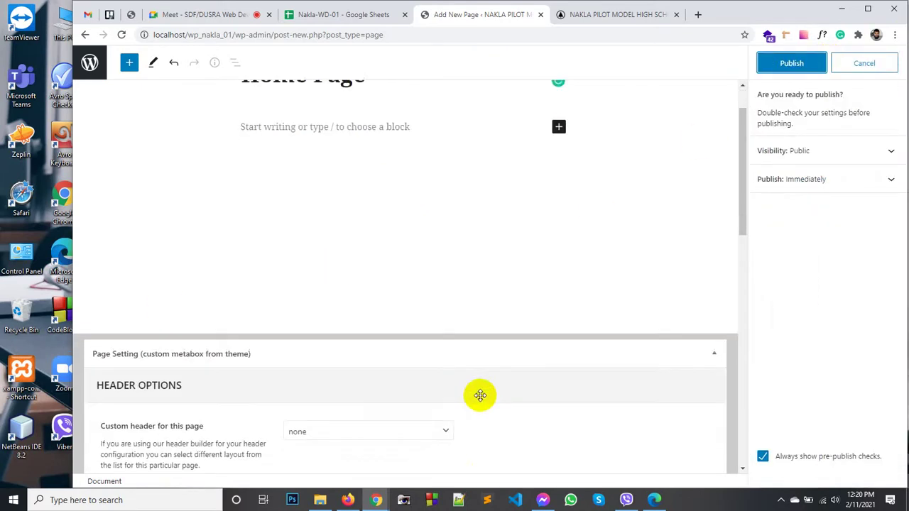
{"action": "scroll", "coordinate": [483, 390], "scroll_direction": "down", "scroll_amount": 8}
{"action": "scroll", "coordinate": [633, 223], "scroll_direction": "up", "scroll_amount": 6}
{"action": "scroll", "coordinate": [520, 250], "scroll_direction": "up", "scroll_amount": 3}
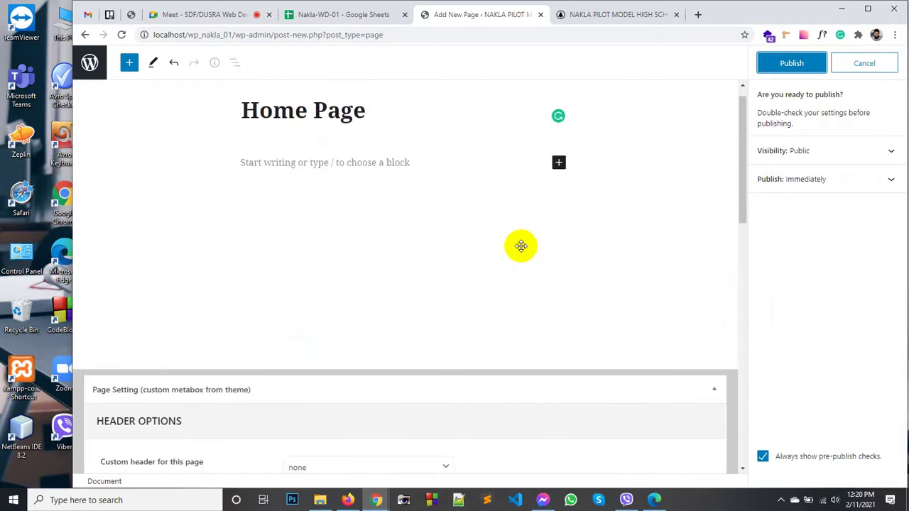
{"action": "left_click", "coordinate": [794, 72]}
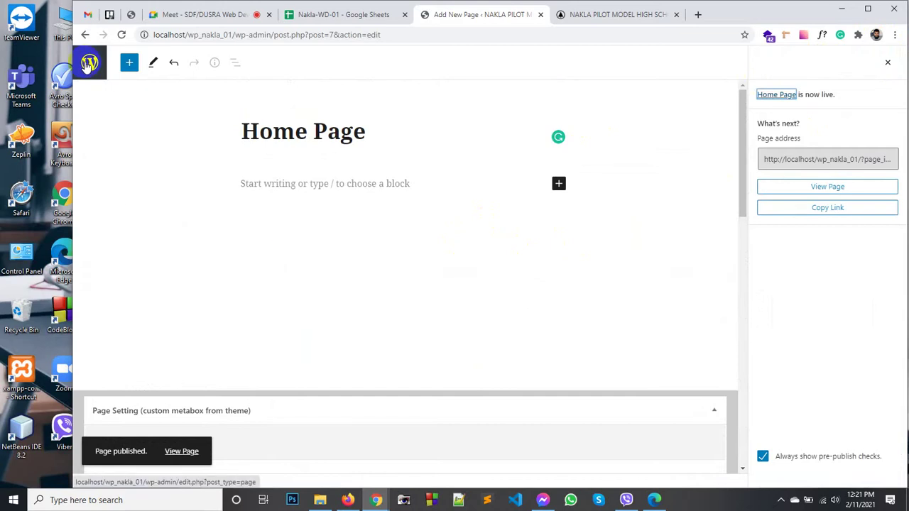
{"action": "left_click", "coordinate": [86, 65]}
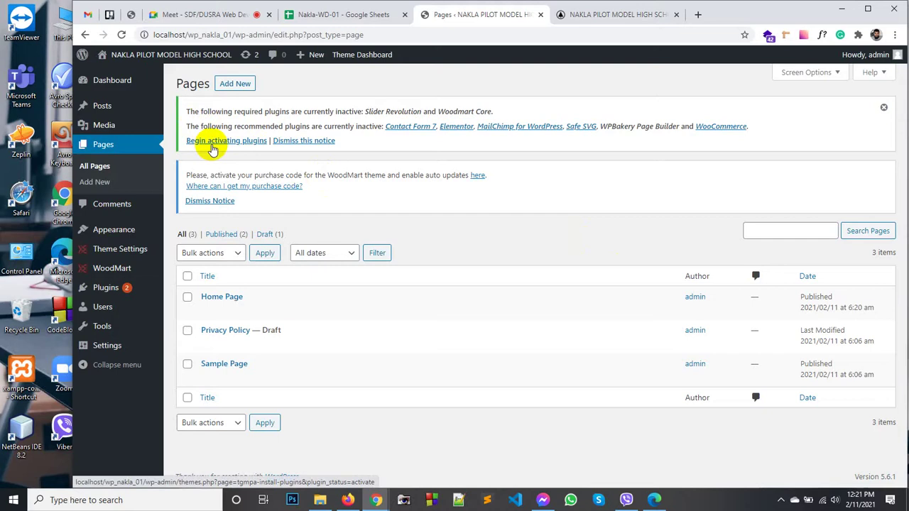
Step: Open the plugin activation list and select all eight theme plugins
{"action": "left_click", "coordinate": [213, 141]}
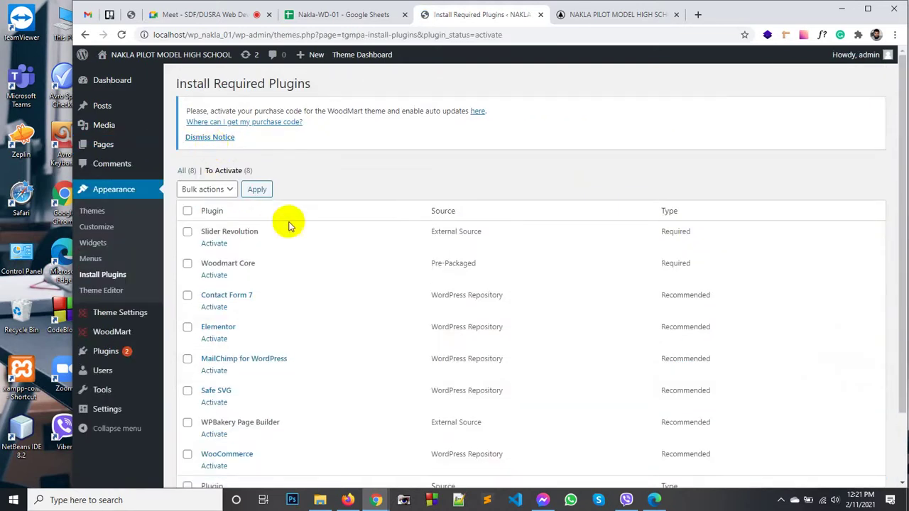
{"action": "scroll", "coordinate": [293, 220], "scroll_direction": "down", "scroll_amount": 2}
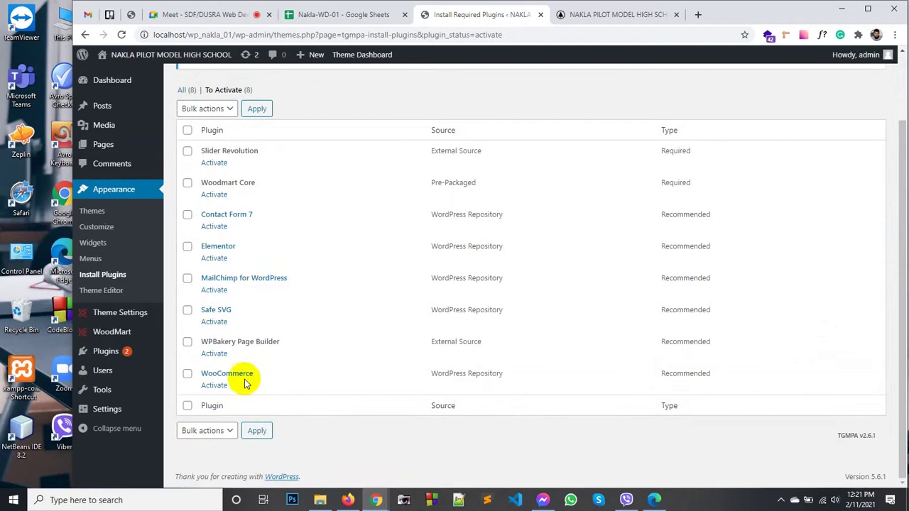
{"action": "left_click", "coordinate": [187, 407]}
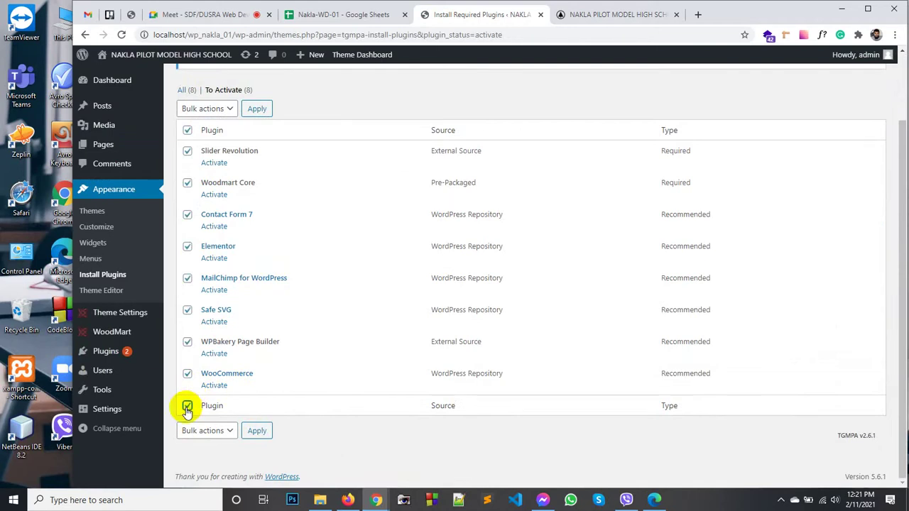
{"action": "left_click", "coordinate": [187, 246]}
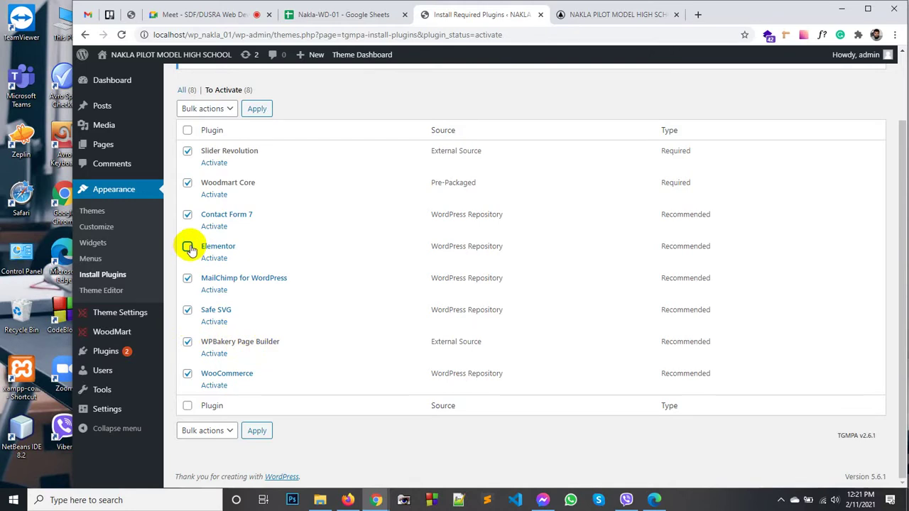
{"action": "left_click", "coordinate": [187, 341]}
{"action": "left_click", "coordinate": [187, 246]}
{"action": "left_click", "coordinate": [187, 343]}
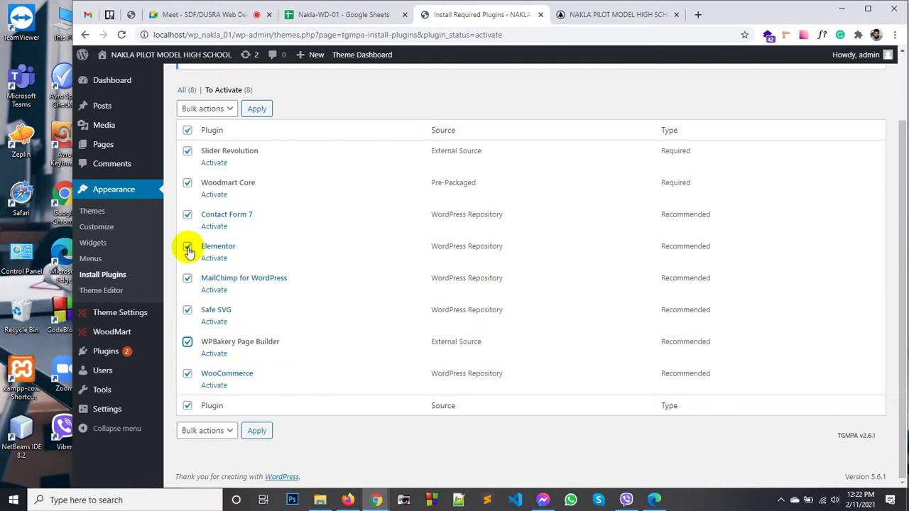
Step: Highlight and inspect the WPBakery Page Builder entry in the plugin list
{"action": "scroll", "coordinate": [233, 234], "scroll_direction": "up", "scroll_amount": 2}
{"action": "scroll", "coordinate": [235, 237], "scroll_direction": "down", "scroll_amount": 2}
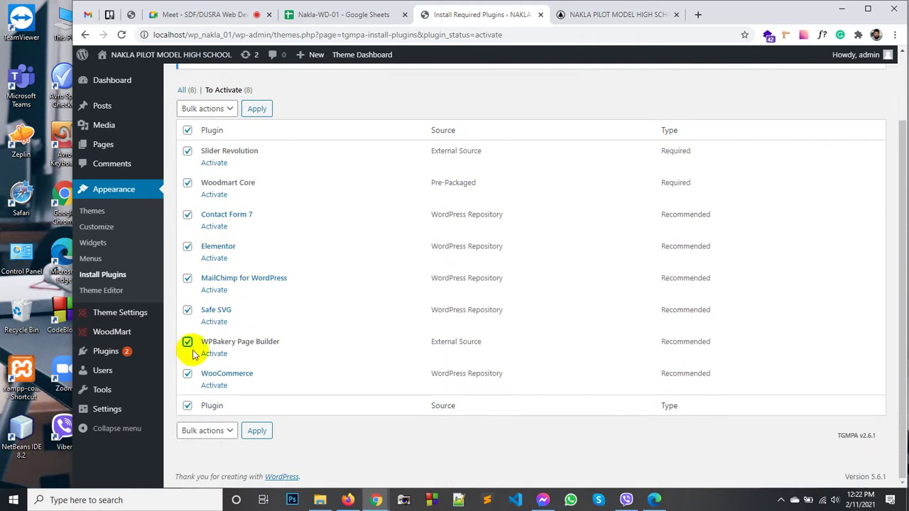
{"action": "double_click", "coordinate": [276, 341]}
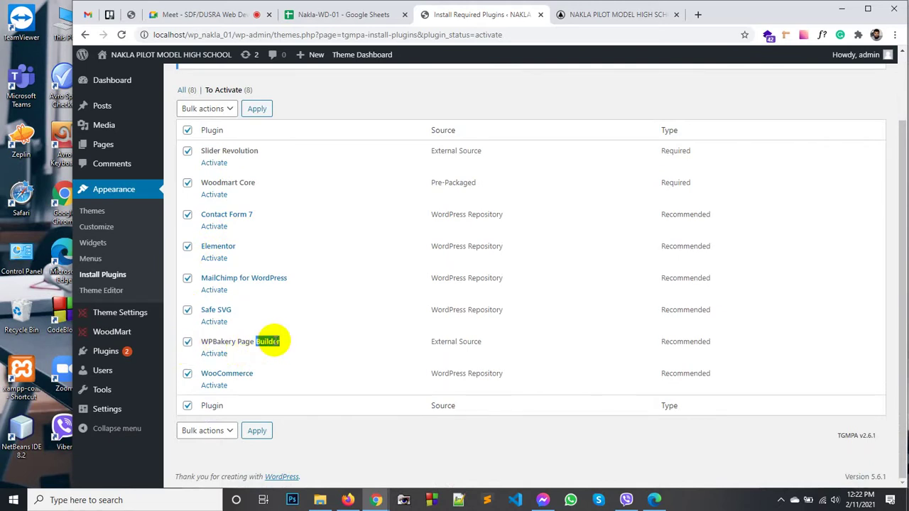
{"action": "left_click", "coordinate": [274, 342]}
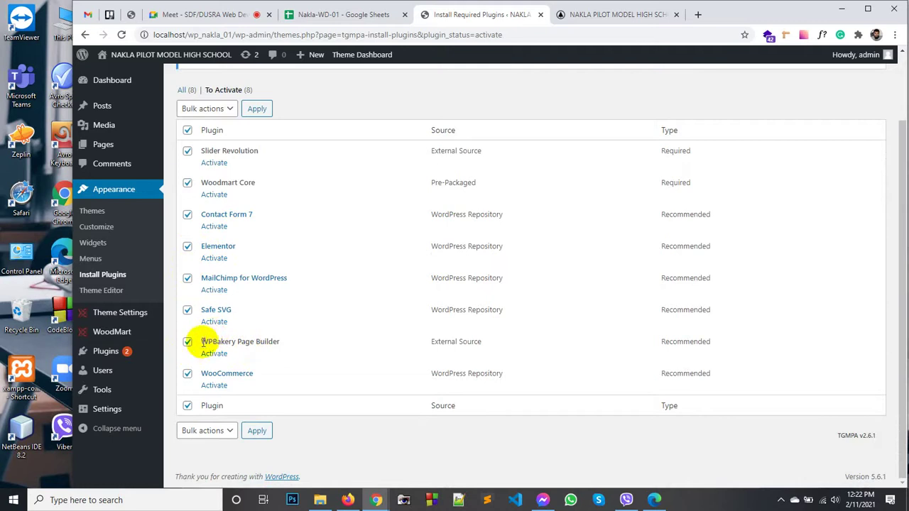
{"action": "left_click_drag", "start_coordinate": [199, 343], "coordinate": [270, 345]}
{"action": "left_click", "coordinate": [278, 342]}
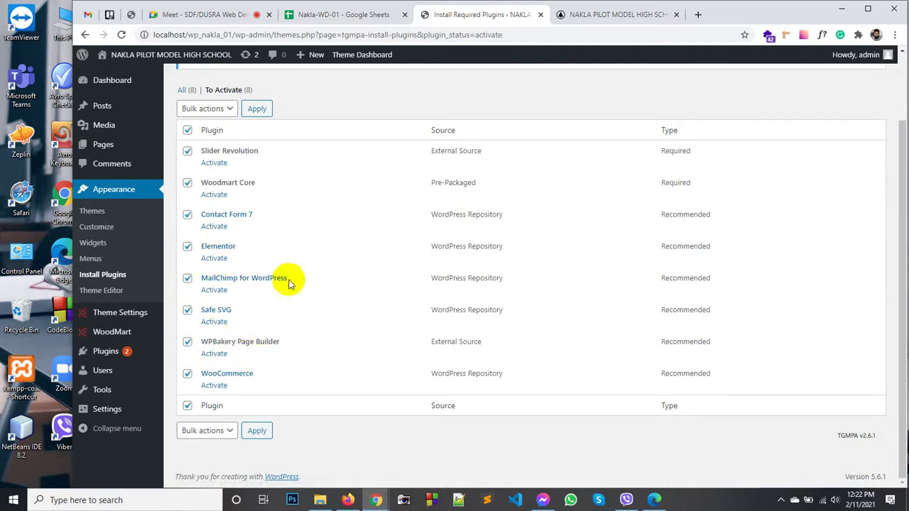
{"action": "scroll", "coordinate": [284, 282], "scroll_direction": "up", "scroll_amount": 1}
{"action": "scroll", "coordinate": [280, 281], "scroll_direction": "down", "scroll_amount": 1}
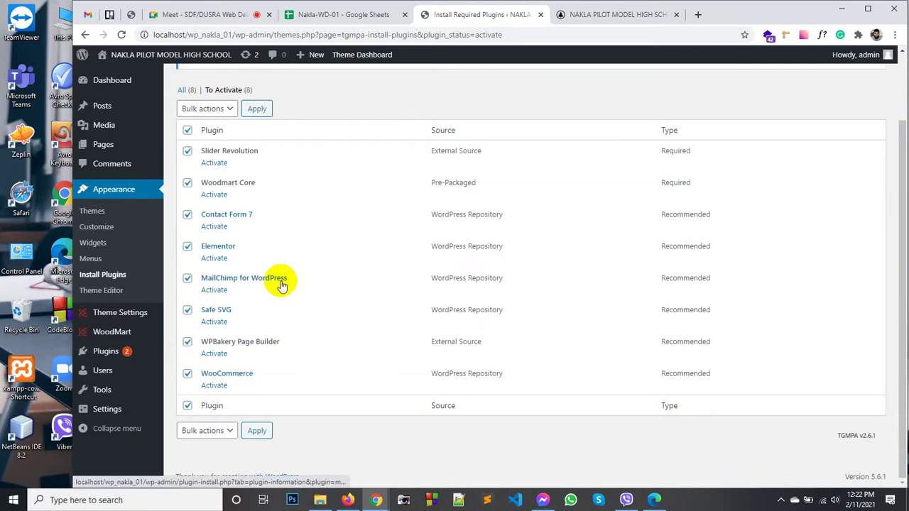
{"action": "scroll", "coordinate": [281, 285], "scroll_direction": "up", "scroll_amount": 1}
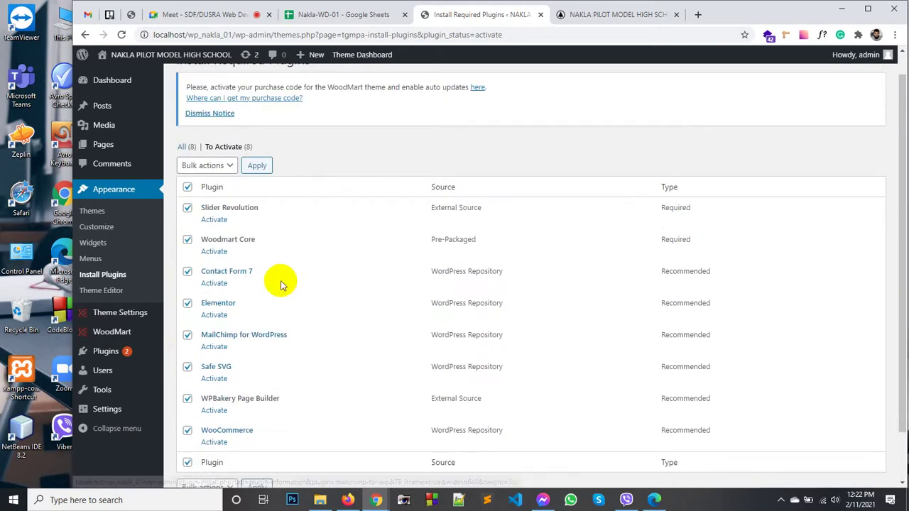
{"action": "scroll", "coordinate": [281, 284], "scroll_direction": "down", "scroll_amount": 1}
{"action": "left_click_drag", "start_coordinate": [279, 342], "coordinate": [200, 342]}
{"action": "left_click", "coordinate": [202, 341]}
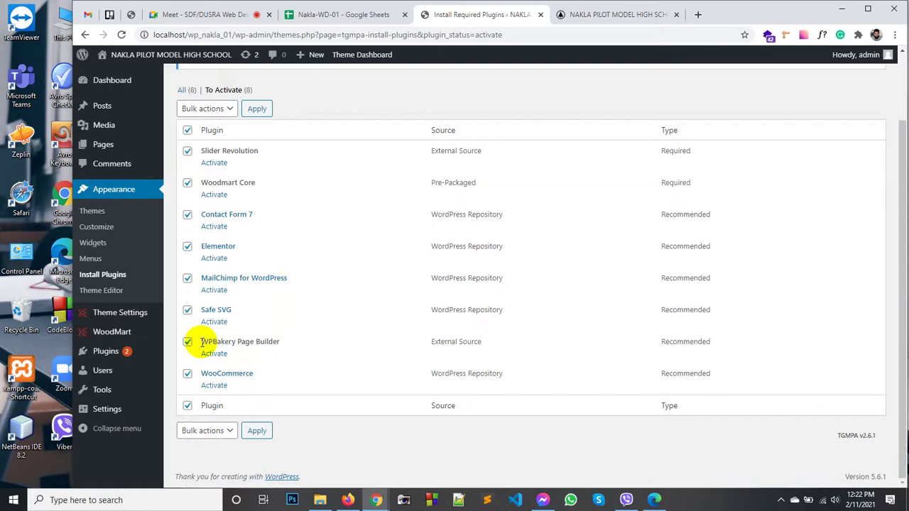
{"action": "double_click", "coordinate": [229, 344]}
{"action": "left_click", "coordinate": [241, 344]}
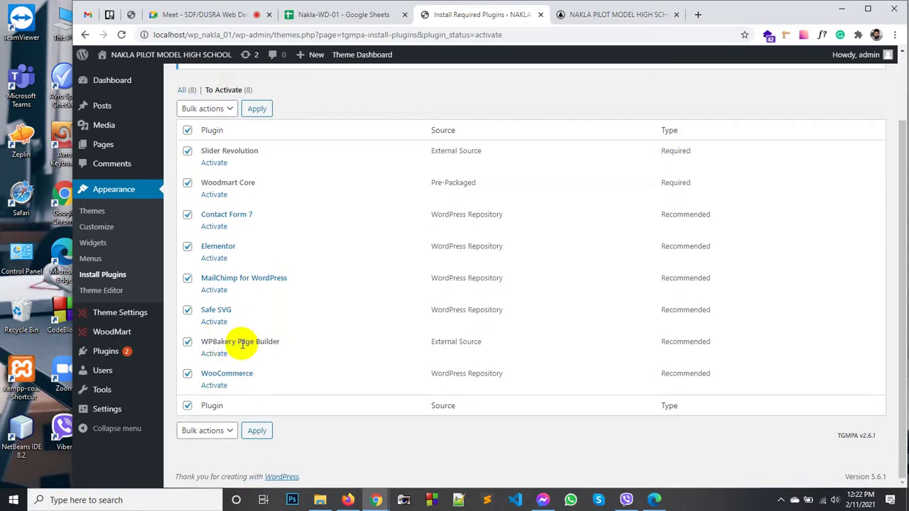
Step: Apply the Activate bulk action to all eight selected plugins
{"action": "left_click", "coordinate": [225, 430]}
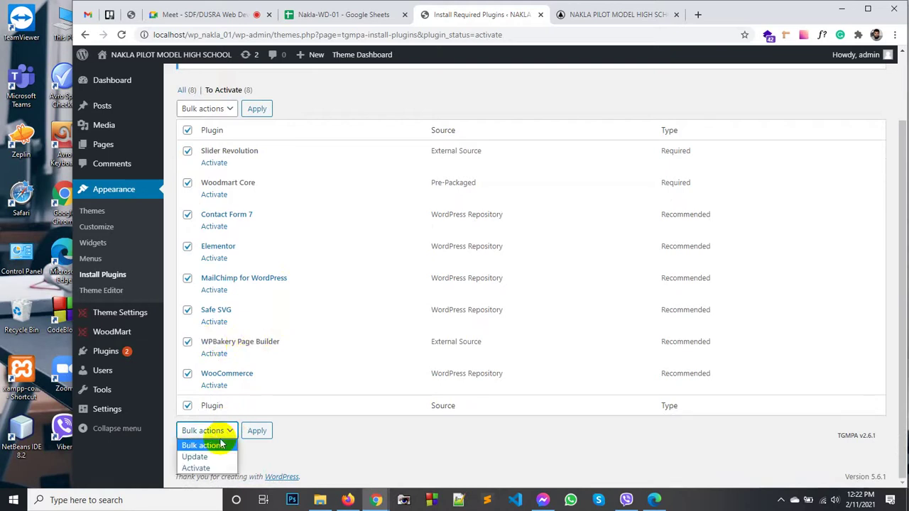
{"action": "left_click", "coordinate": [210, 468]}
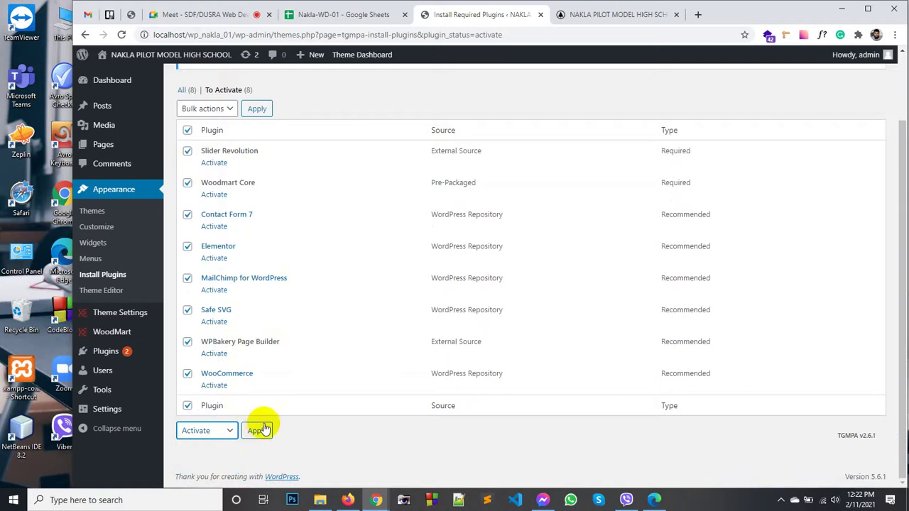
{"action": "left_click", "coordinate": [258, 431]}
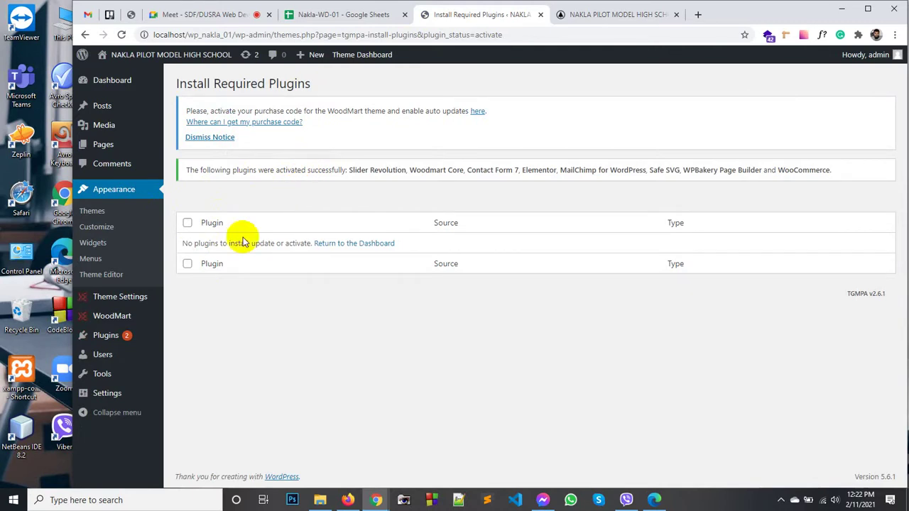
{"action": "left_click", "coordinate": [114, 337]}
Step: Open Installed Plugins, skip the WooCommerce store details, and decline usage tracking
{"action": "left_click", "coordinate": [193, 338]}
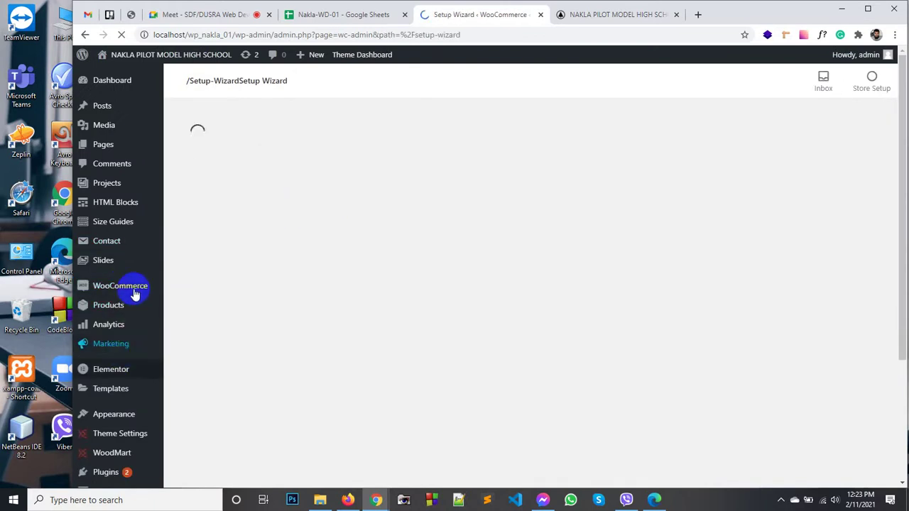
{"action": "scroll", "coordinate": [113, 377], "scroll_direction": "down", "scroll_amount": 2}
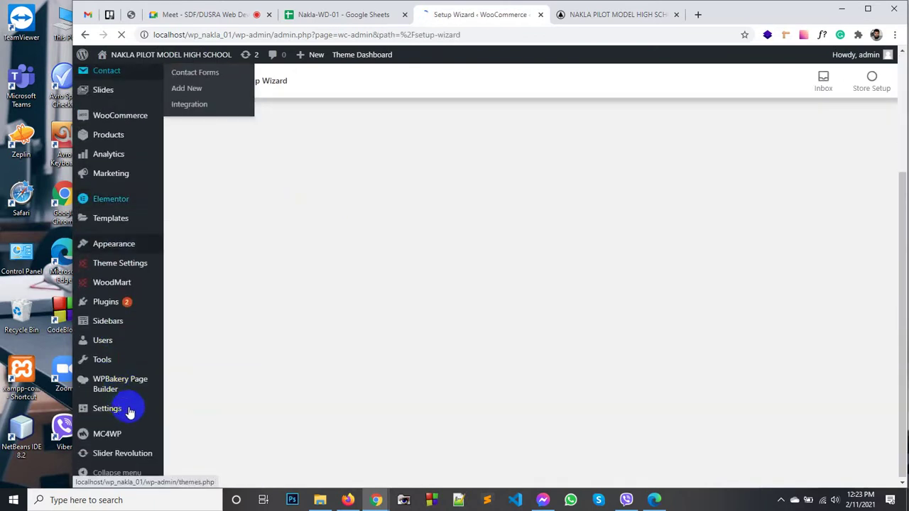
{"action": "scroll", "coordinate": [126, 305], "scroll_direction": "up", "scroll_amount": 2}
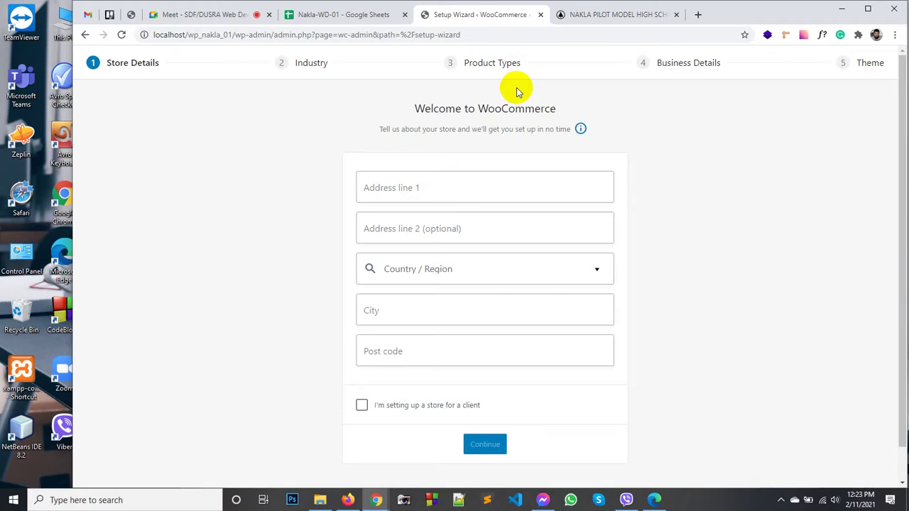
{"action": "scroll", "coordinate": [408, 421], "scroll_direction": "down", "scroll_amount": 1}
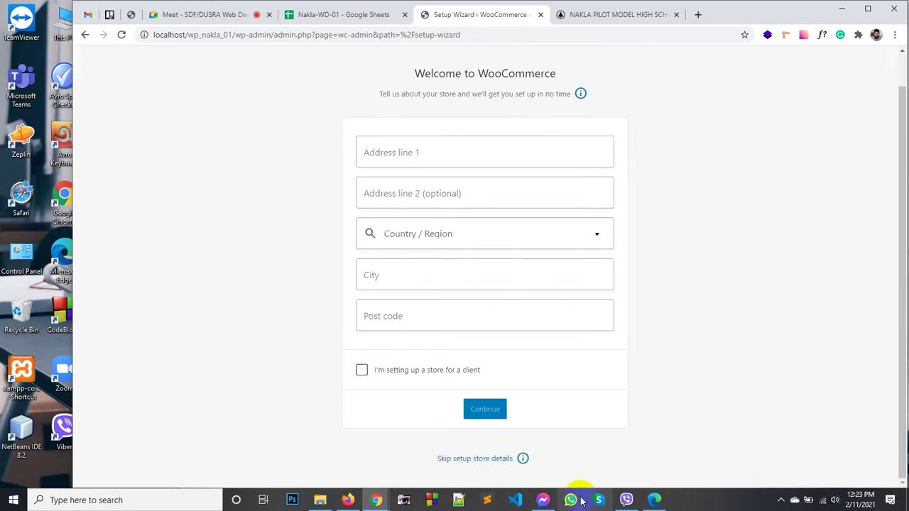
{"action": "left_click", "coordinate": [467, 460]}
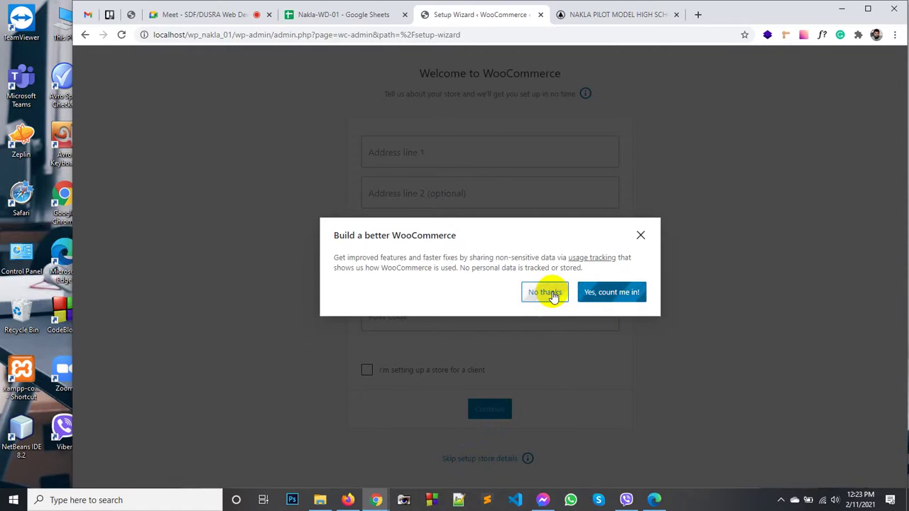
{"action": "left_click", "coordinate": [554, 297]}
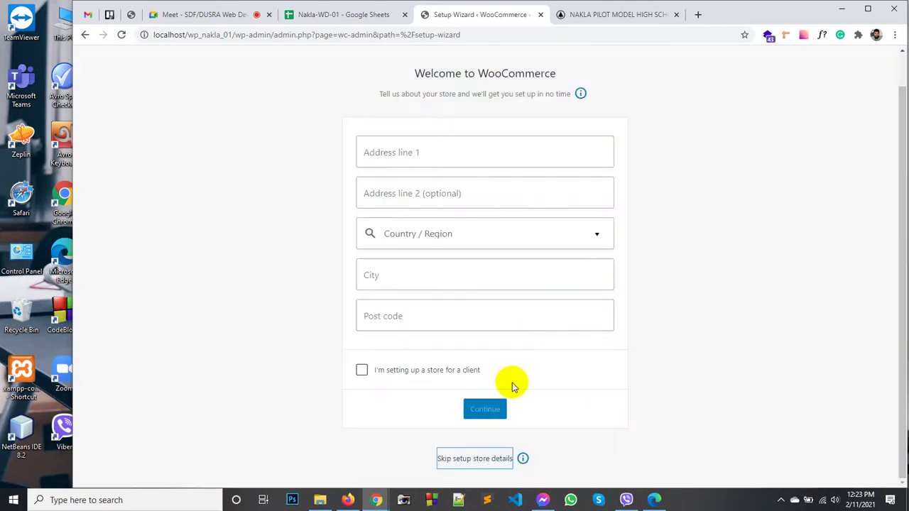
Step: Skip the store details again and finish the WooCommerce welcome tour
{"action": "left_click", "coordinate": [468, 459]}
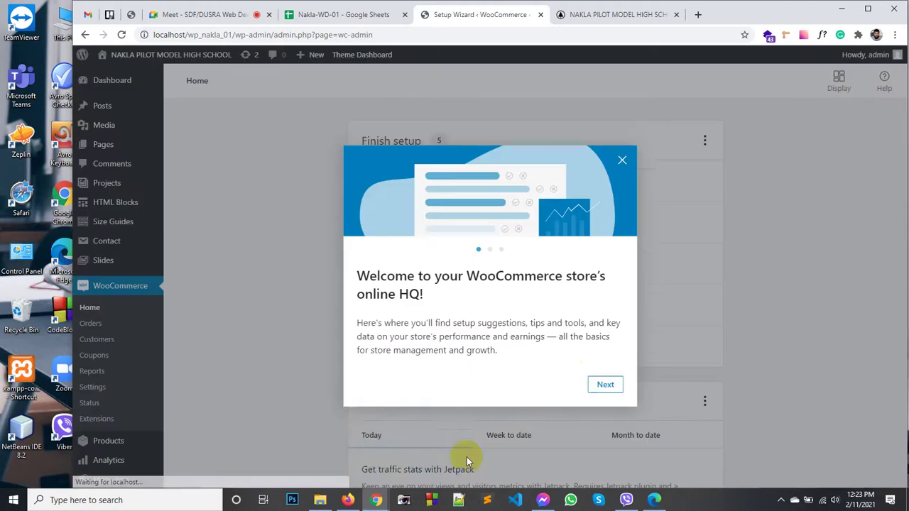
{"action": "left_click", "coordinate": [605, 382]}
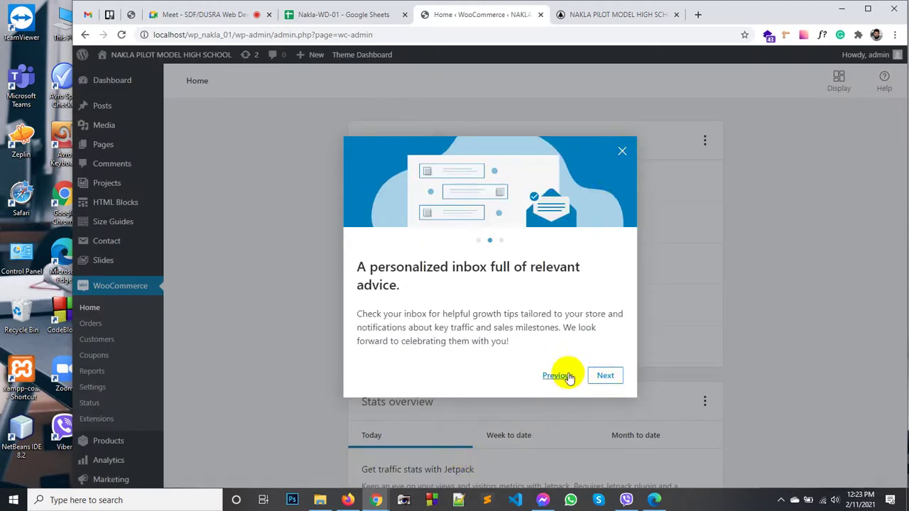
{"action": "left_click", "coordinate": [608, 377]}
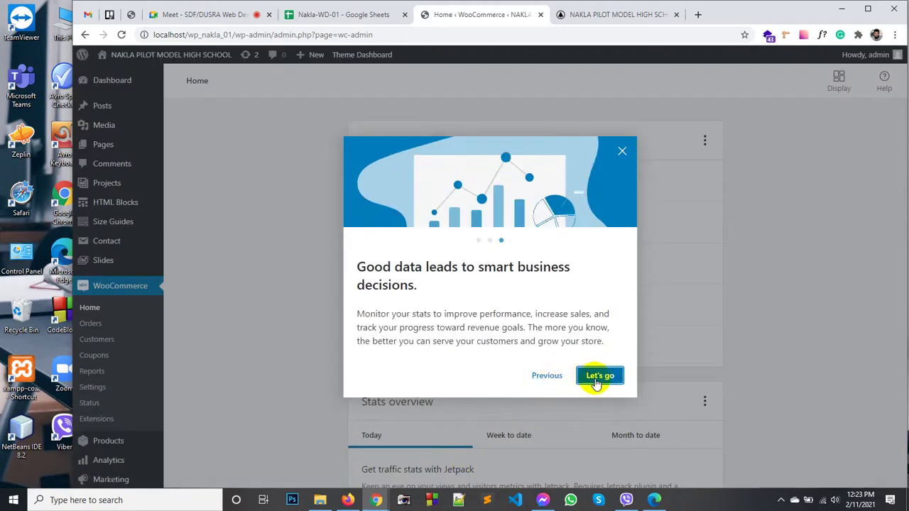
{"action": "left_click", "coordinate": [598, 380]}
Step: Go to Dashboard > Home, reloading the live site tab before returning to the admin
{"action": "mouse_move", "coordinate": [121, 84]}
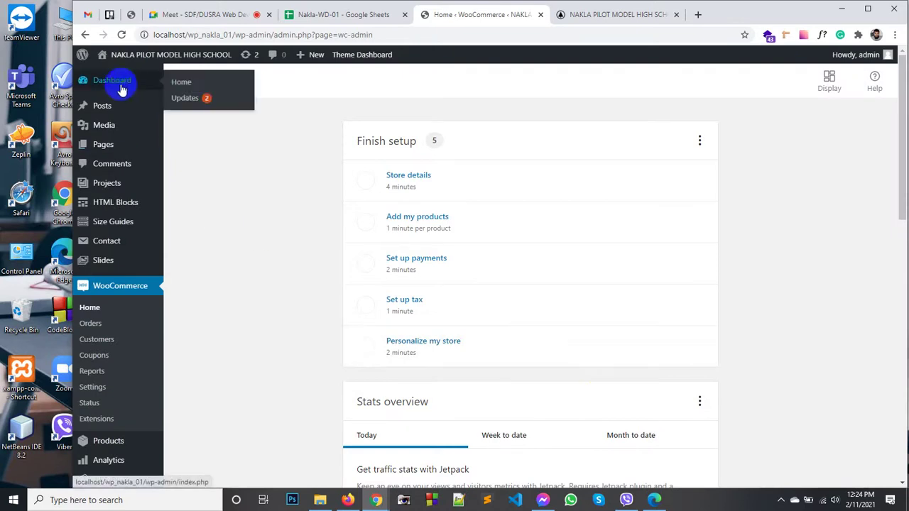
{"action": "left_click", "coordinate": [199, 91]}
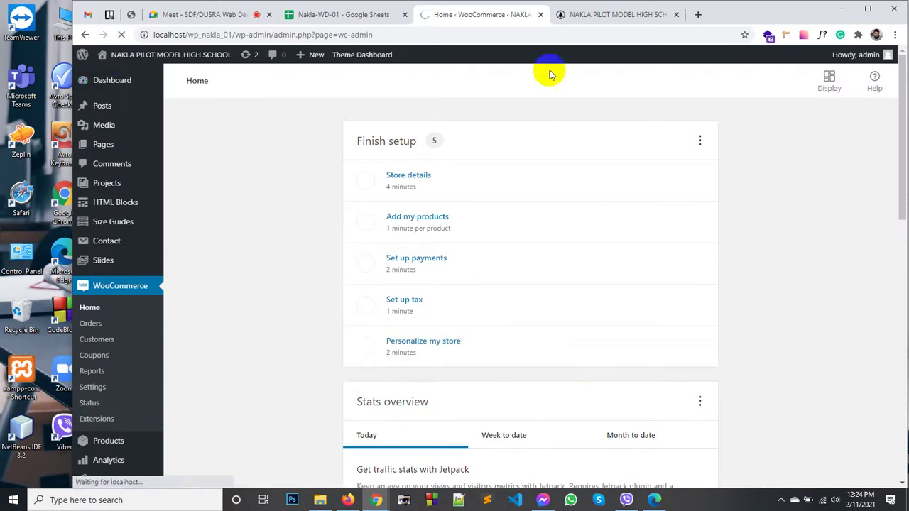
{"action": "left_click", "coordinate": [572, 15]}
{"action": "left_click", "coordinate": [252, 119]}
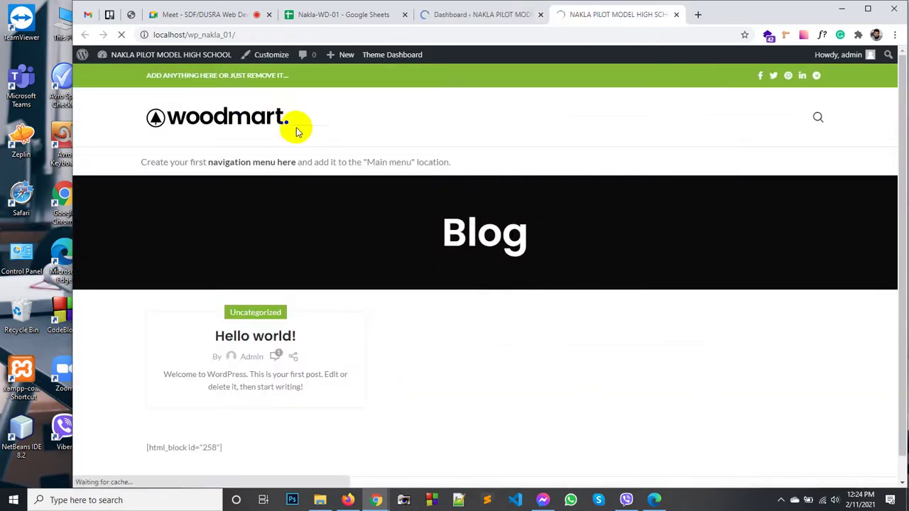
{"action": "left_click", "coordinate": [472, 16]}
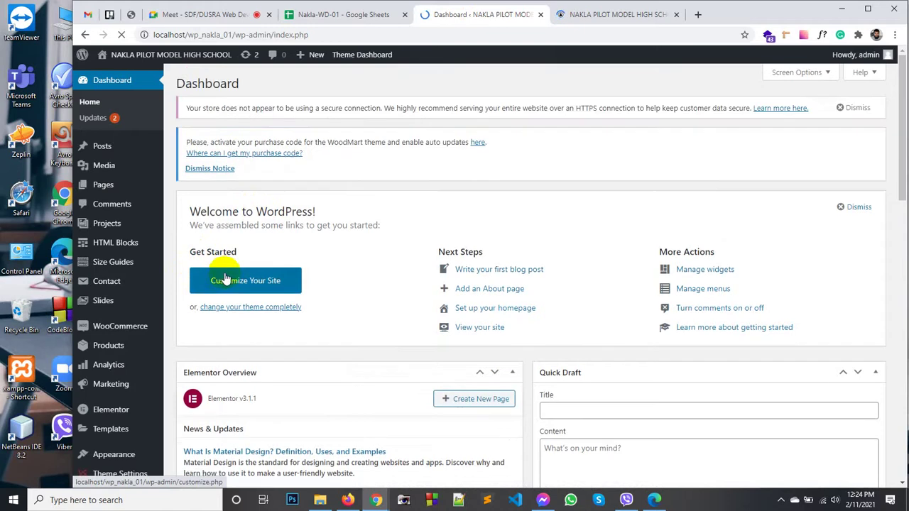
Step: Scroll the admin sidebar down toward the Plugins menu
{"action": "scroll", "coordinate": [97, 372], "scroll_direction": "down", "scroll_amount": 7}
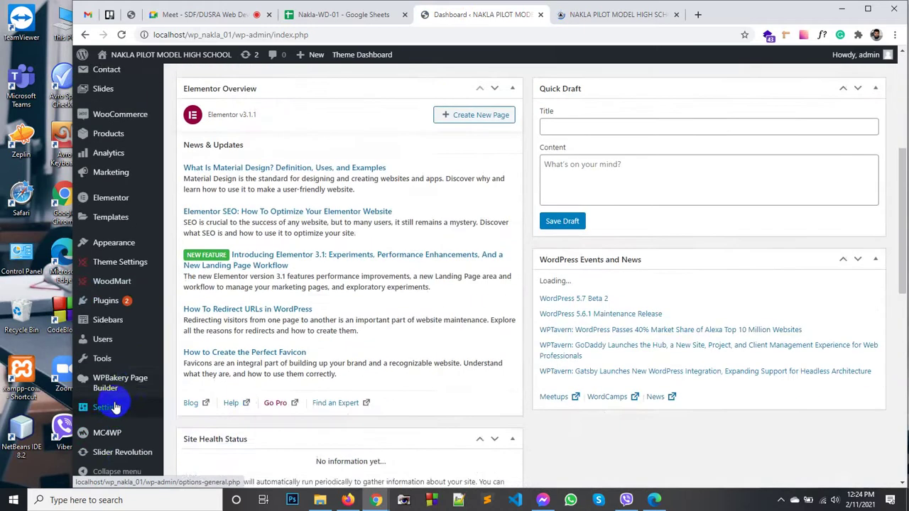
{"action": "mouse_move", "coordinate": [119, 401]}
{"action": "scroll", "coordinate": [114, 196], "scroll_direction": "up", "scroll_amount": 8}
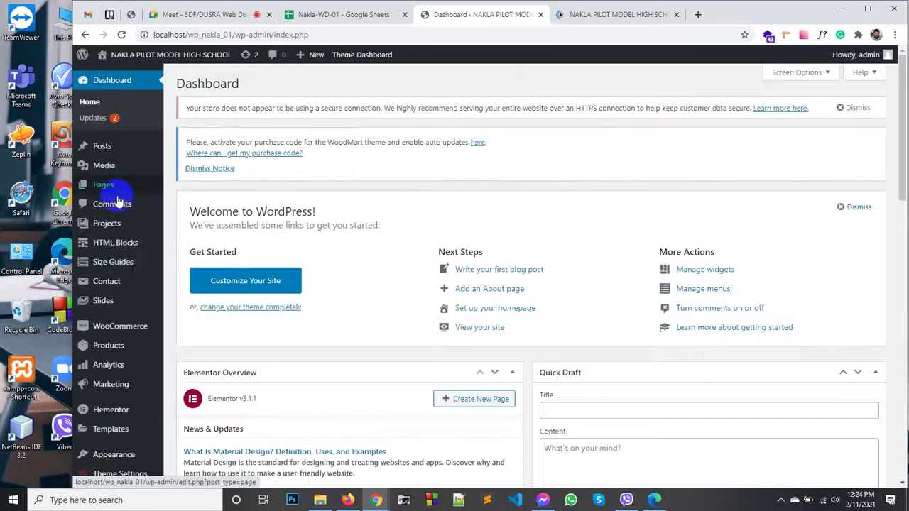
{"action": "scroll", "coordinate": [119, 380], "scroll_direction": "down", "scroll_amount": 1}
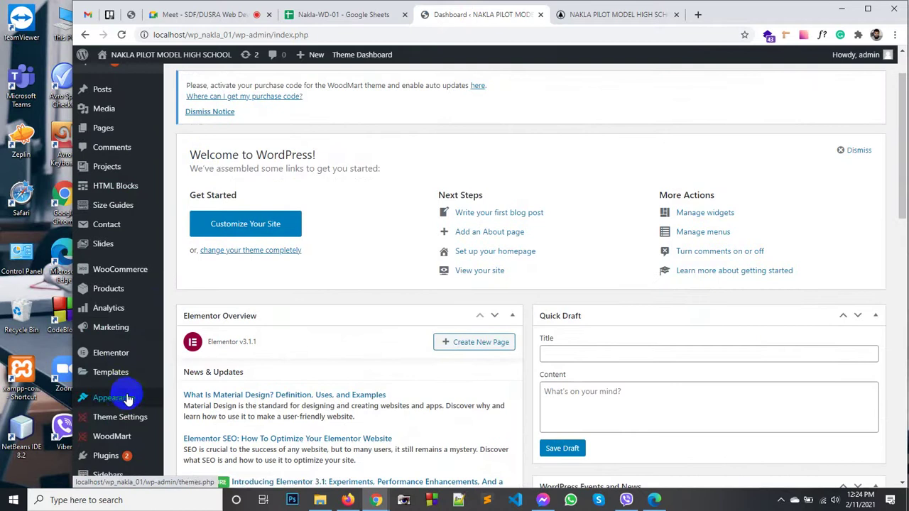
{"action": "scroll", "coordinate": [118, 433], "scroll_direction": "down", "scroll_amount": 1}
{"action": "scroll", "coordinate": [123, 445], "scroll_direction": "down", "scroll_amount": 1}
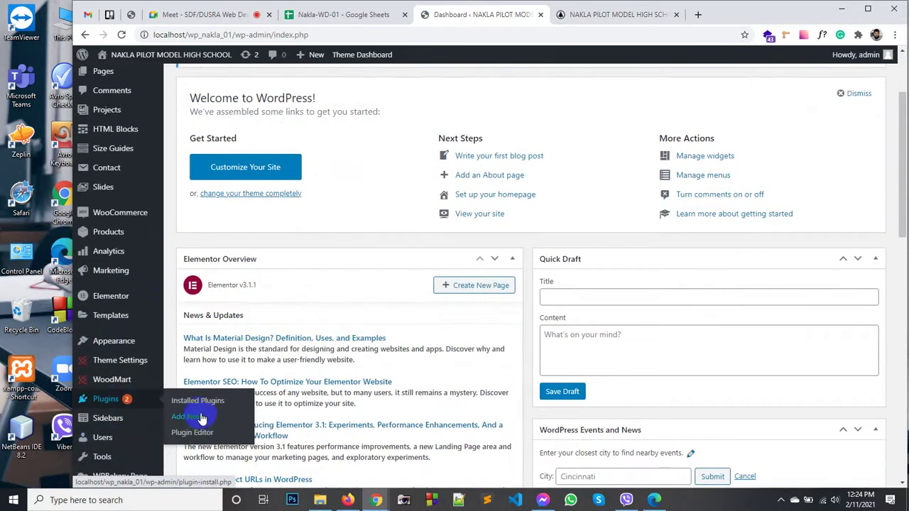
Step: Activate Classic Editor from Plugins > Add New and review the installed plugins list
{"action": "left_click", "coordinate": [201, 420]}
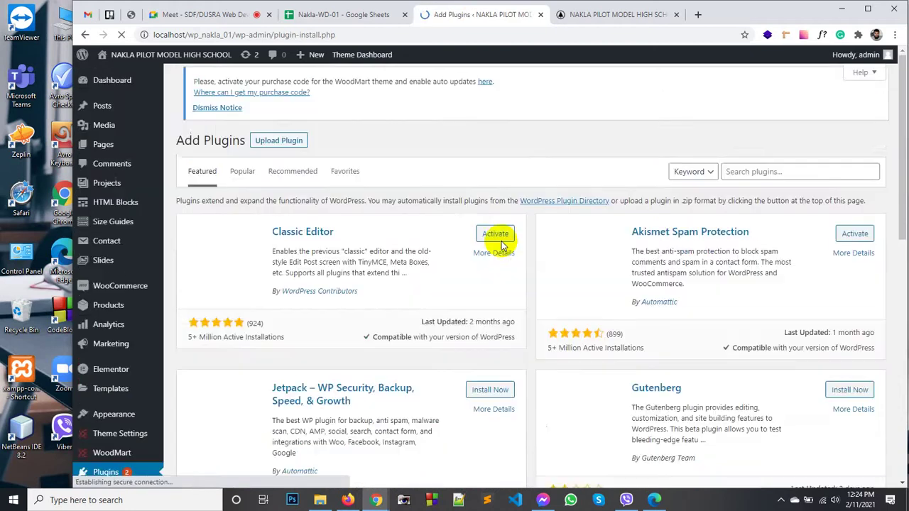
{"action": "left_click", "coordinate": [495, 235]}
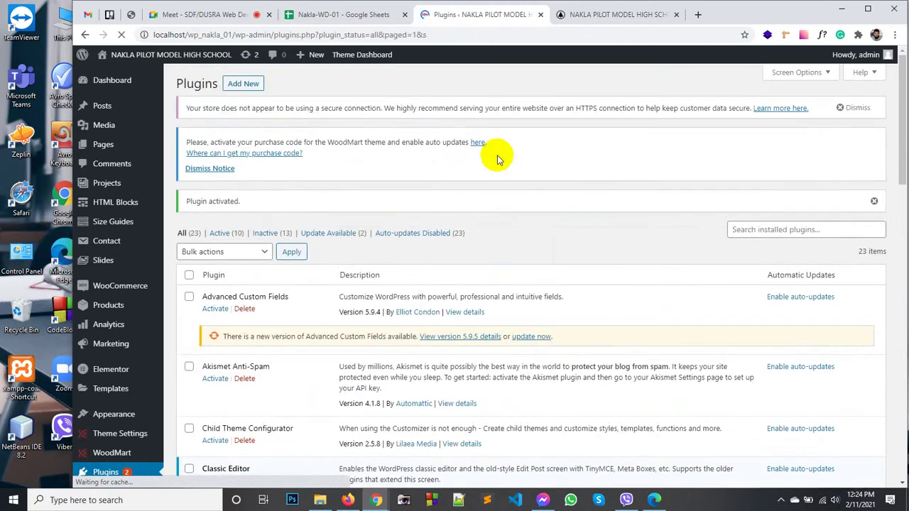
{"action": "scroll", "coordinate": [481, 226], "scroll_direction": "down", "scroll_amount": 15}
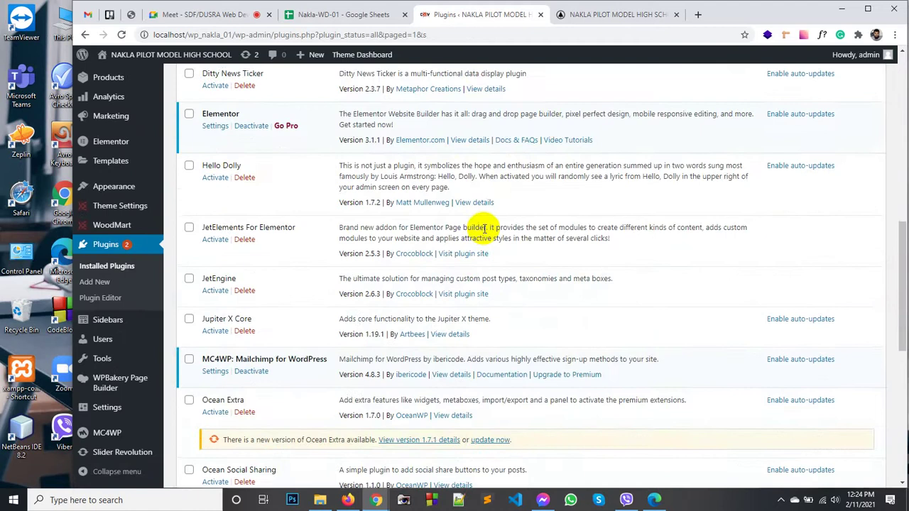
{"action": "scroll", "coordinate": [469, 227], "scroll_direction": "up", "scroll_amount": 15}
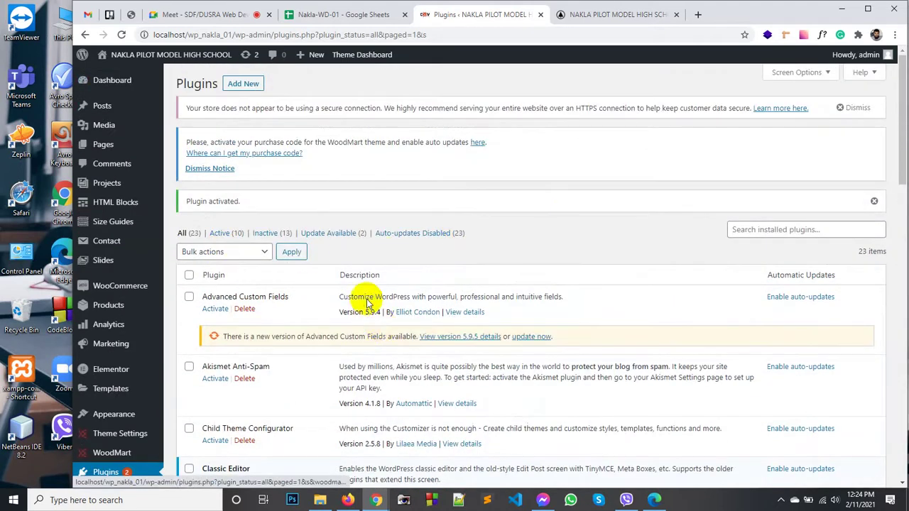
{"action": "scroll", "coordinate": [304, 341], "scroll_direction": "down", "scroll_amount": 10}
{"action": "scroll", "coordinate": [304, 341], "scroll_direction": "down", "scroll_amount": 5}
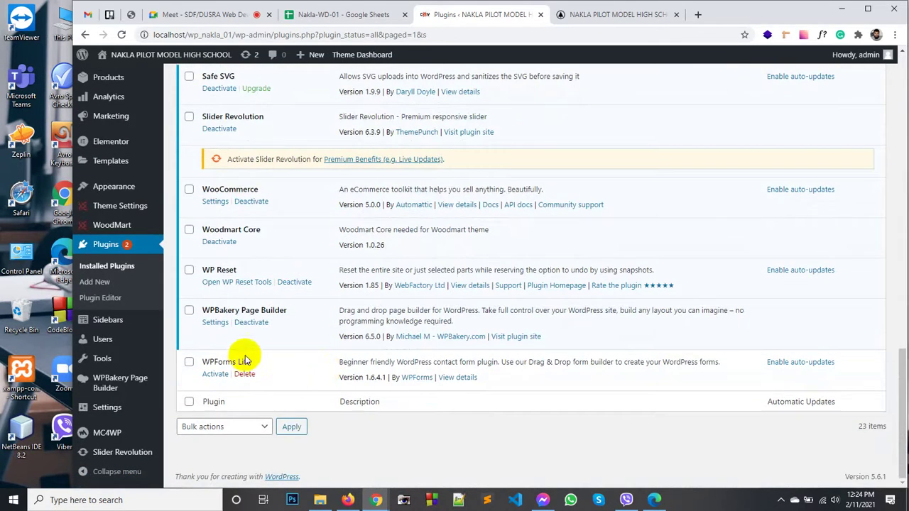
Step: Reload and check the live site's front page, then return to the plugins list
{"action": "left_click", "coordinate": [595, 16]}
{"action": "left_click", "coordinate": [245, 112]}
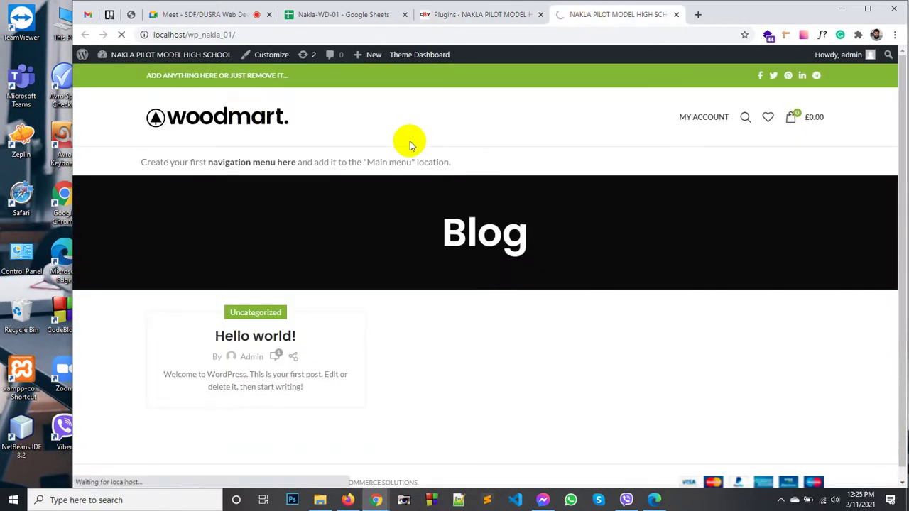
{"action": "left_click", "coordinate": [452, 16]}
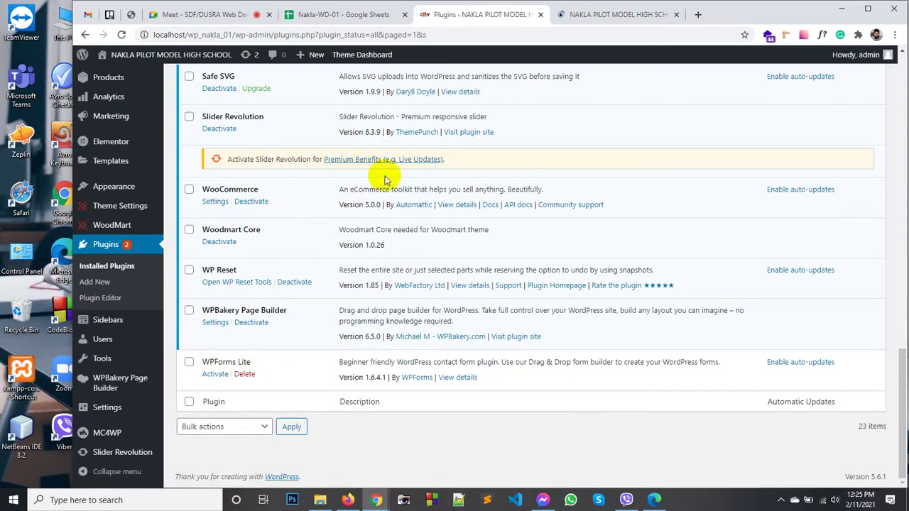
{"action": "left_click", "coordinate": [574, 14]}
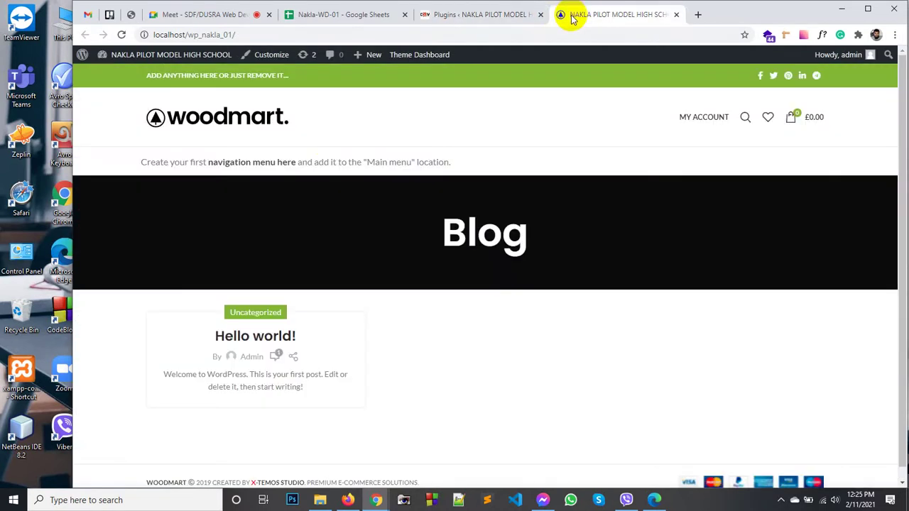
{"action": "left_click", "coordinate": [469, 14]}
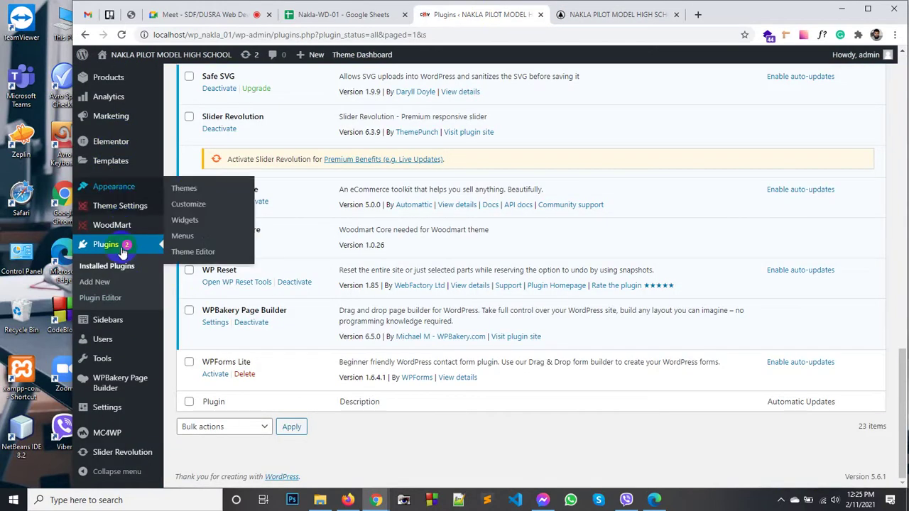
{"action": "mouse_move", "coordinate": [114, 186]}
{"action": "scroll", "coordinate": [99, 149], "scroll_direction": "up", "scroll_amount": 3}
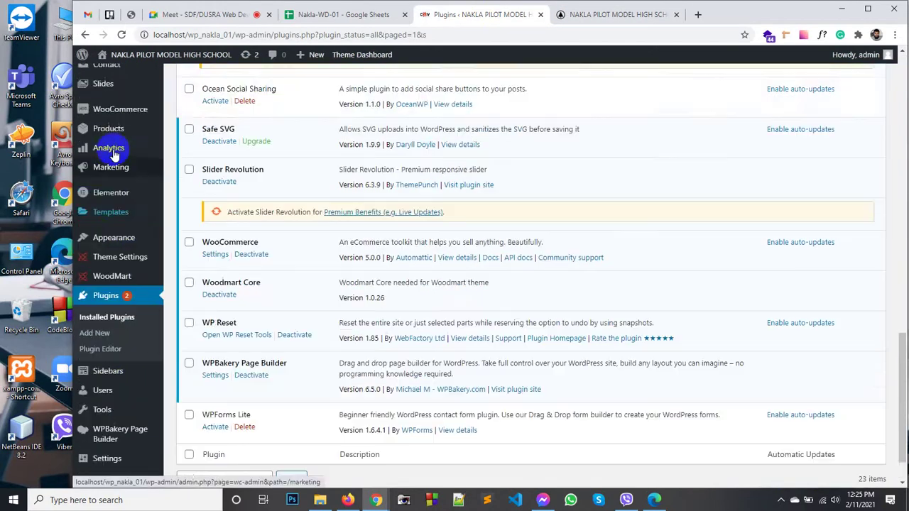
{"action": "scroll", "coordinate": [126, 135], "scroll_direction": "up", "scroll_amount": 3}
Step: Publish a new page titled 'About us' and dismiss the WPBakery welcome popup
{"action": "mouse_move", "coordinate": [103, 144]}
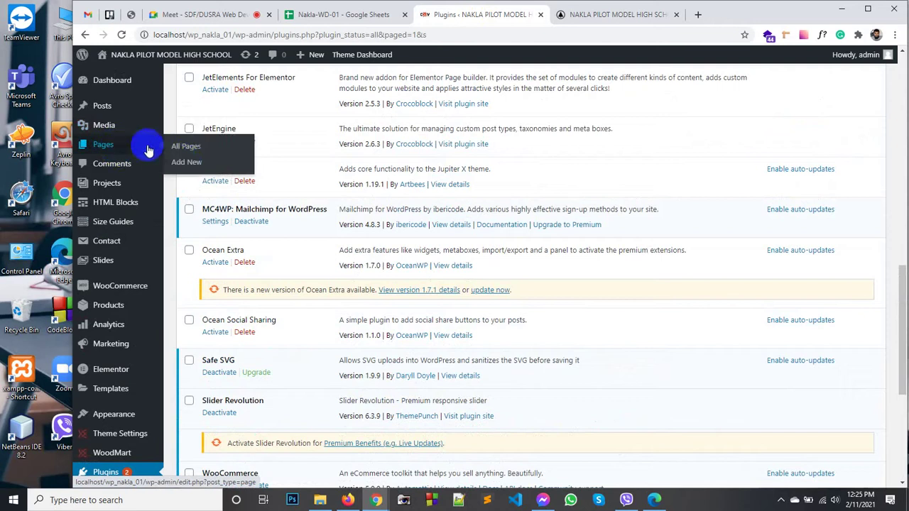
{"action": "left_click", "coordinate": [185, 163]}
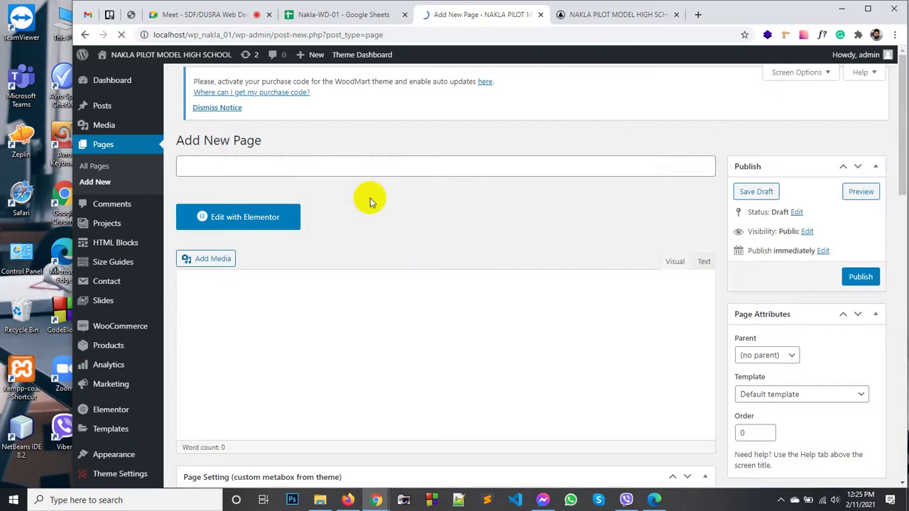
{"action": "left_click", "coordinate": [281, 172]}
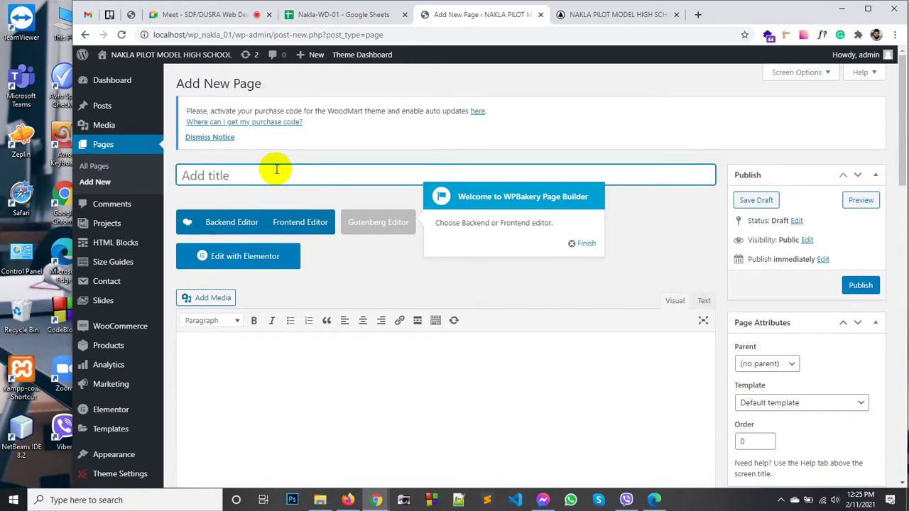
{"action": "type", "text": "About us"}
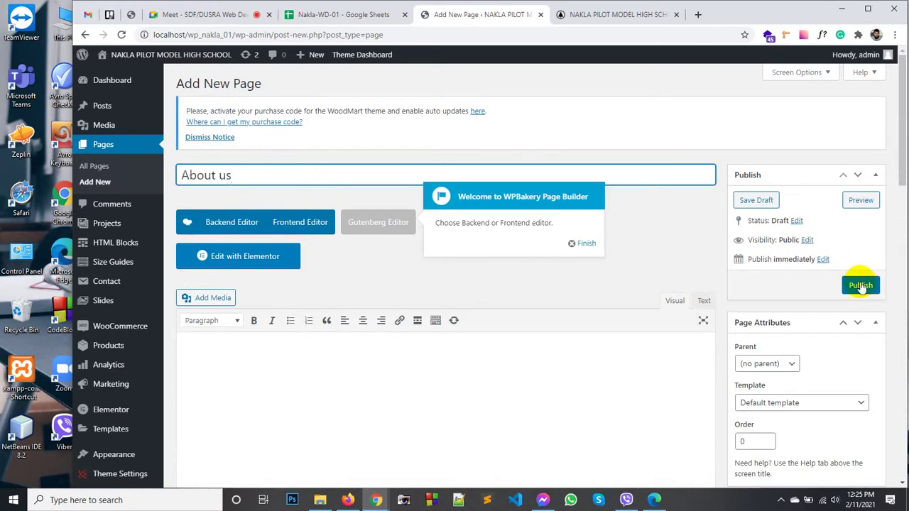
{"action": "left_click", "coordinate": [861, 285]}
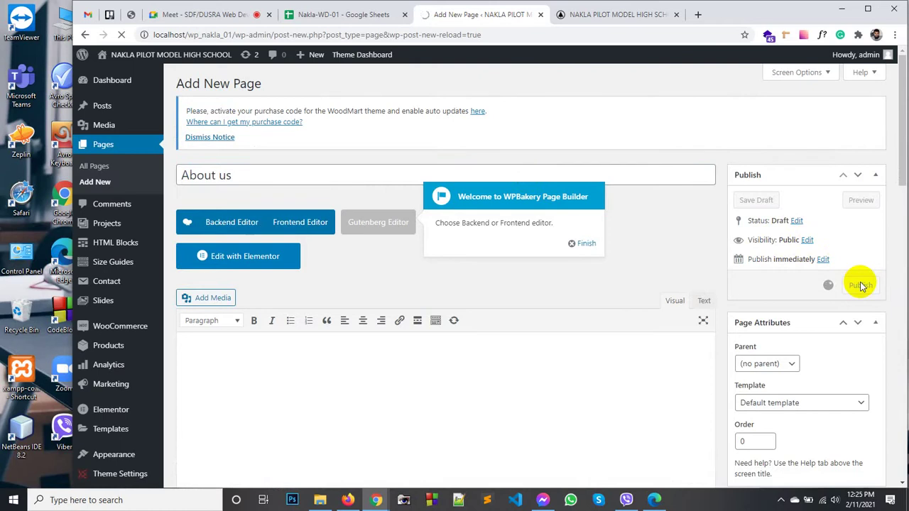
{"action": "left_click", "coordinate": [588, 243]}
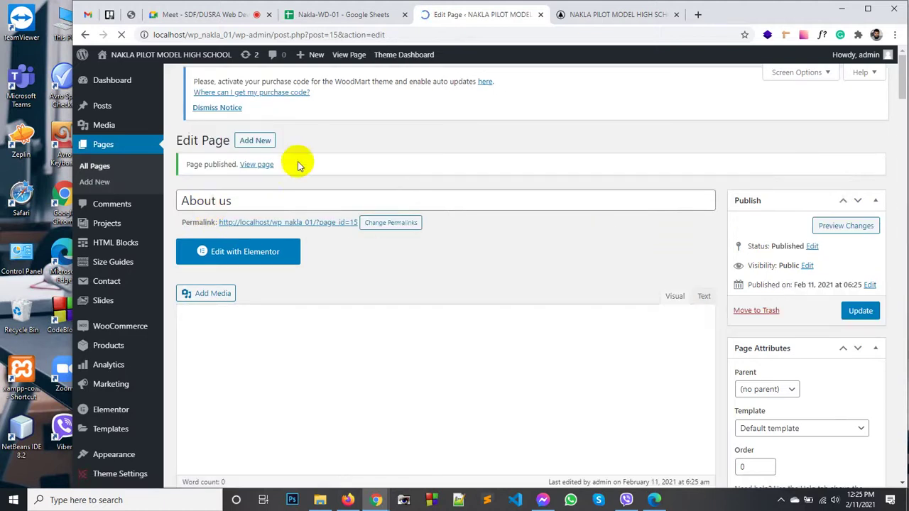
{"action": "left_click", "coordinate": [260, 142]}
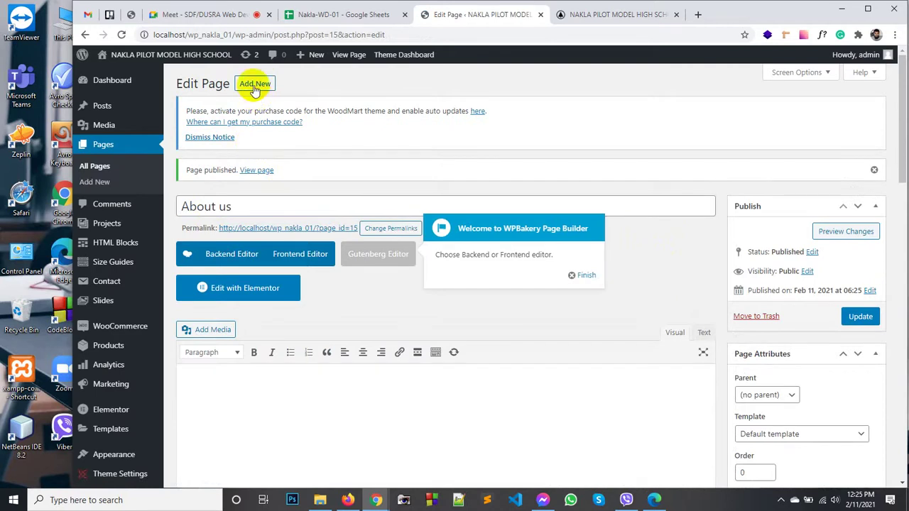
Step: Add a new page titled 'Blog' and publish it, discarding the unsaved editor
{"action": "left_click", "coordinate": [254, 85]}
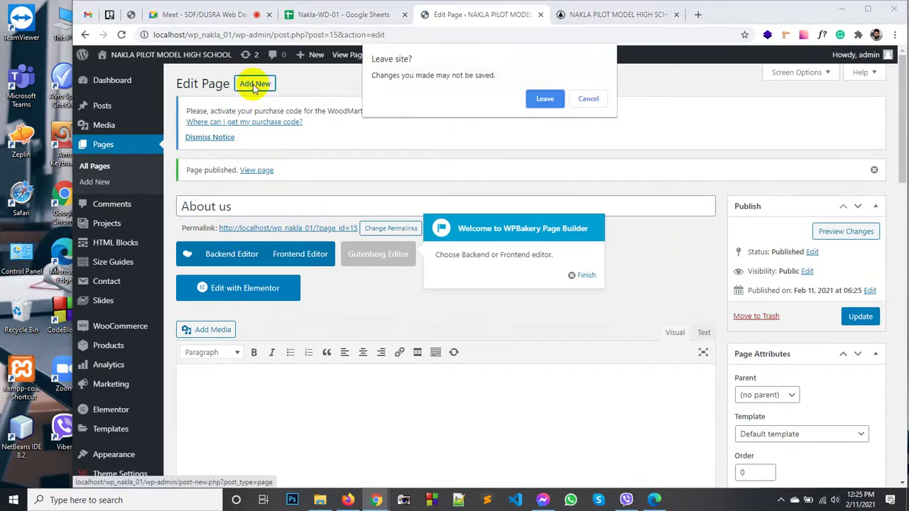
{"action": "left_click", "coordinate": [543, 100]}
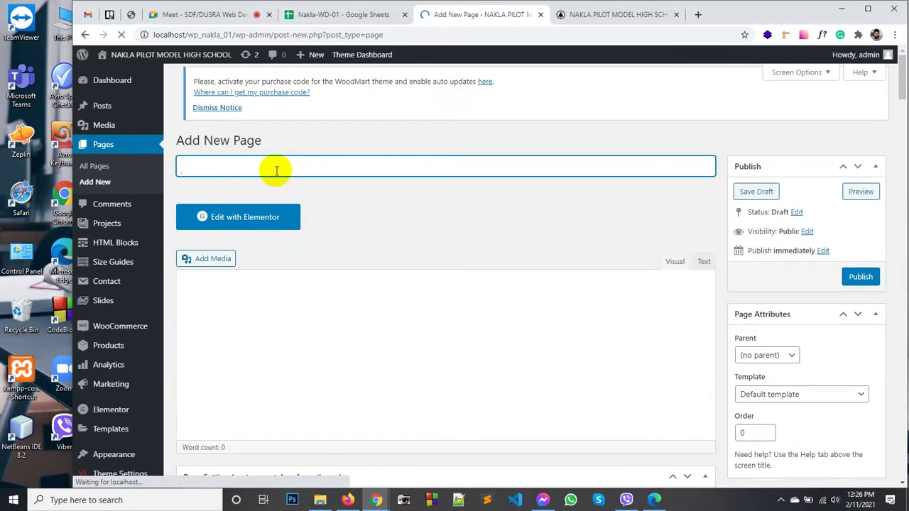
{"action": "type", "text": "Blog"}
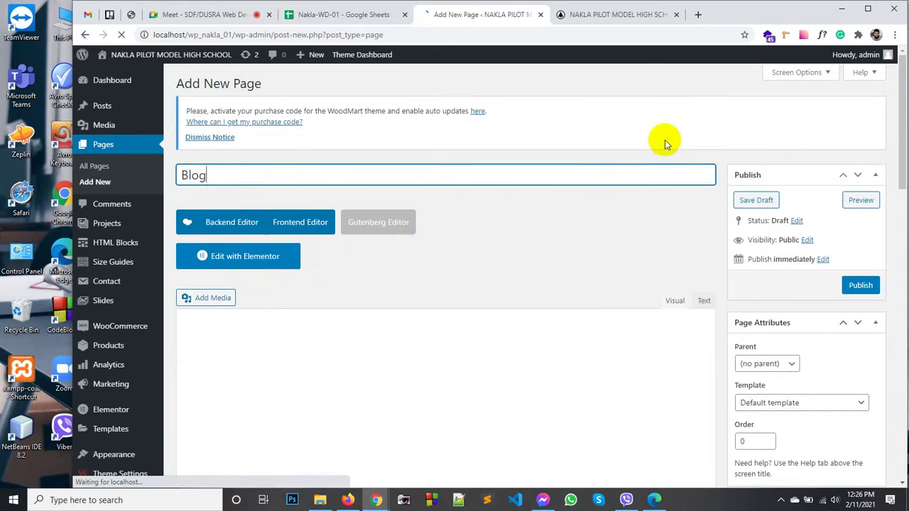
{"action": "left_click", "coordinate": [860, 286]}
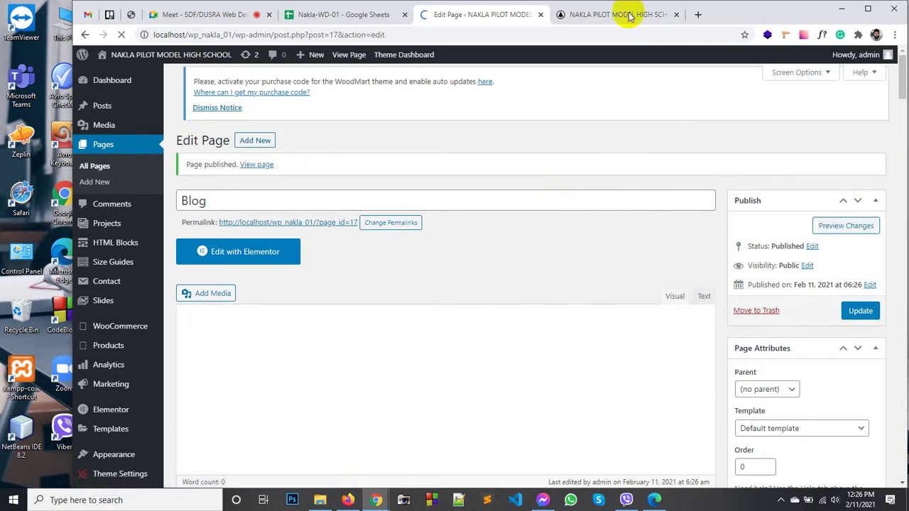
Step: In Settings > Reading, choose a static homepage 'Home Page' with 'Blog' as posts page, and save
{"action": "scroll", "coordinate": [120, 412], "scroll_direction": "down", "scroll_amount": 5}
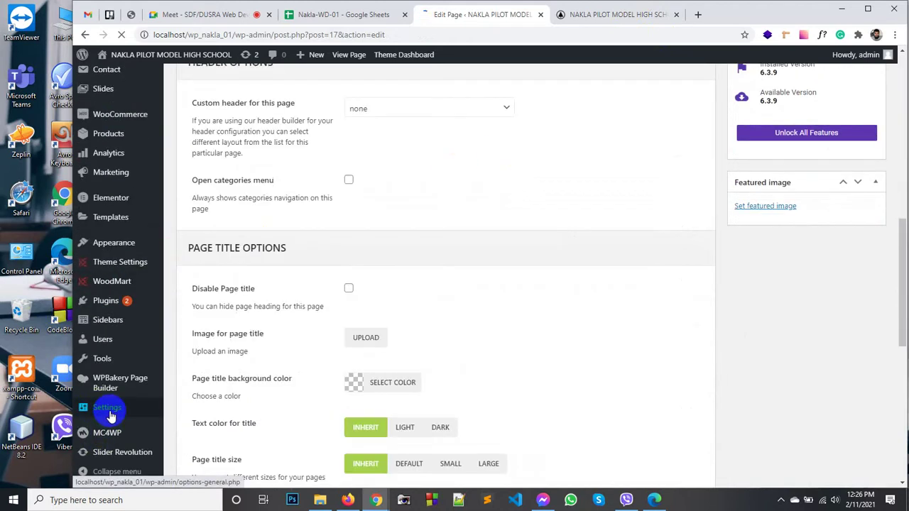
{"action": "mouse_move", "coordinate": [110, 416]}
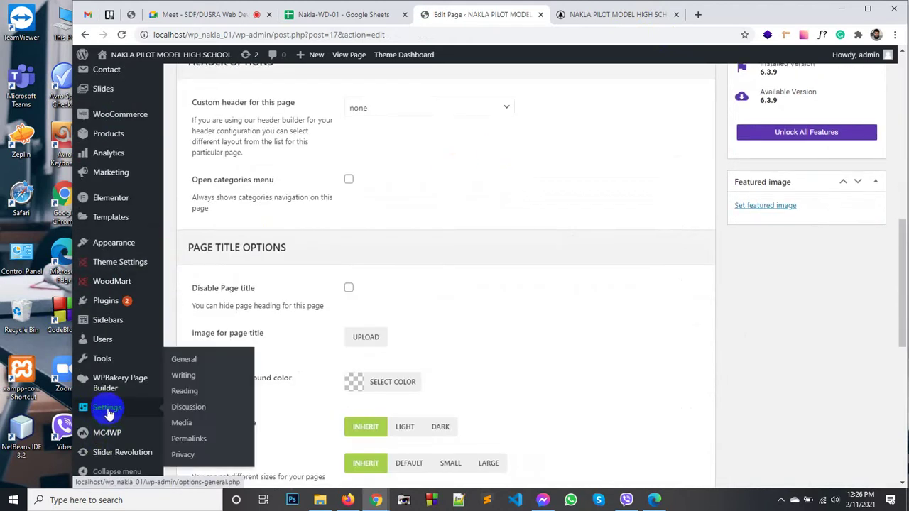
{"action": "left_click", "coordinate": [184, 391]}
{"action": "left_click", "coordinate": [539, 99]}
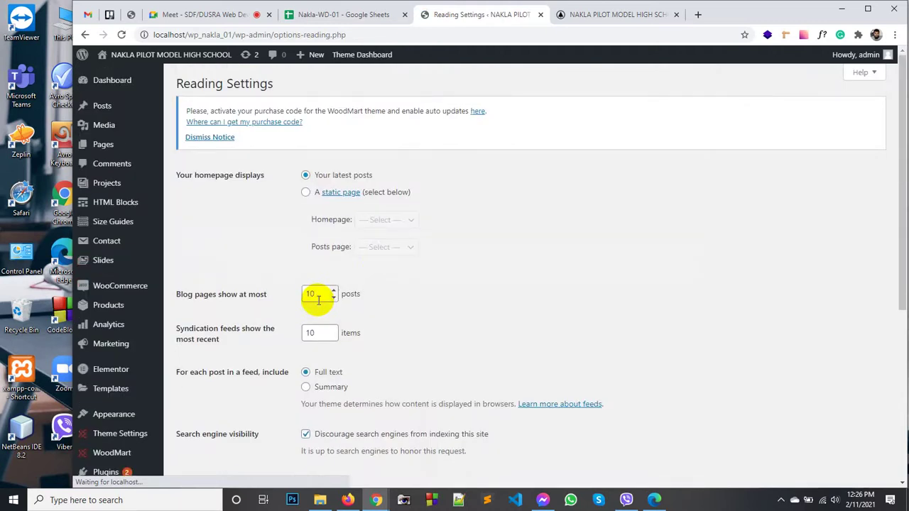
{"action": "left_click", "coordinate": [305, 191]}
{"action": "left_click", "coordinate": [386, 220]}
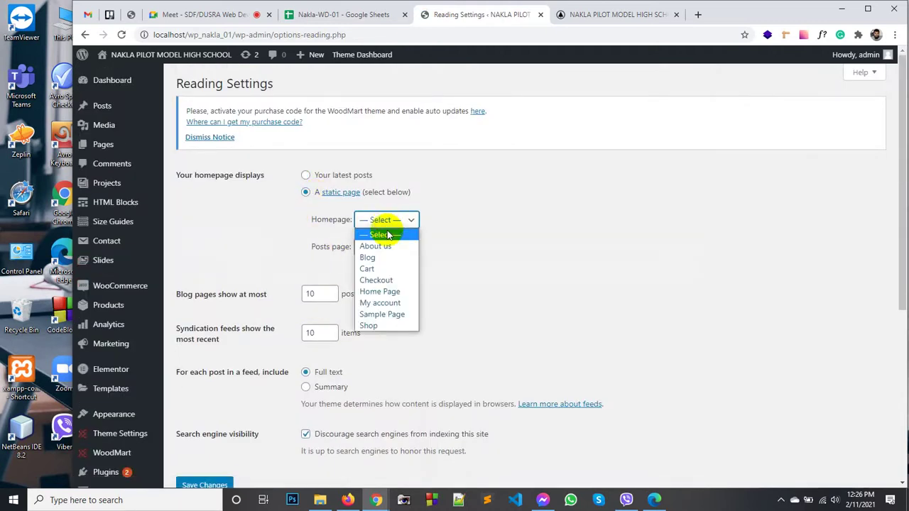
{"action": "left_click", "coordinate": [383, 292]}
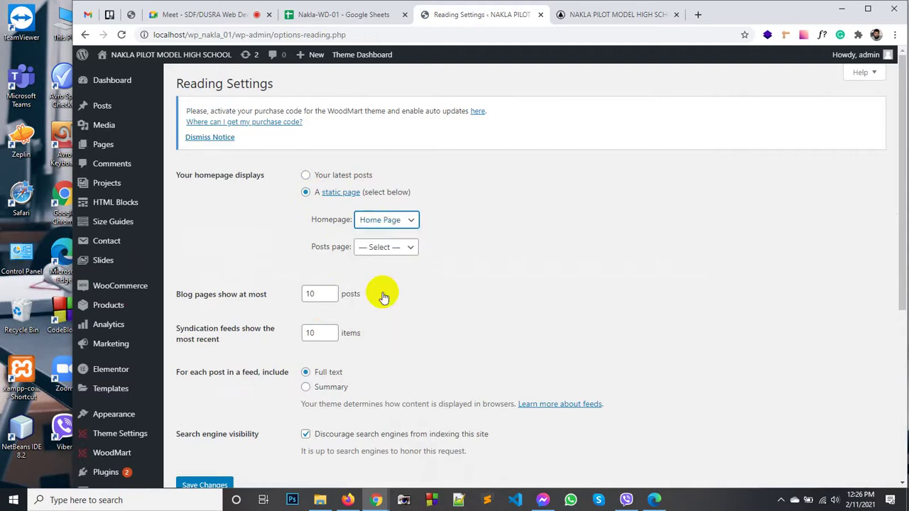
{"action": "left_click", "coordinate": [399, 254]}
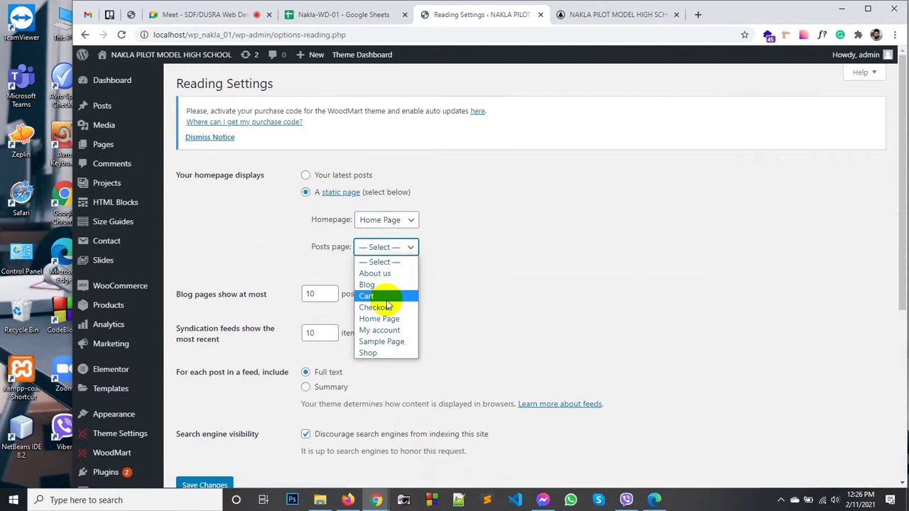
{"action": "left_click", "coordinate": [382, 285]}
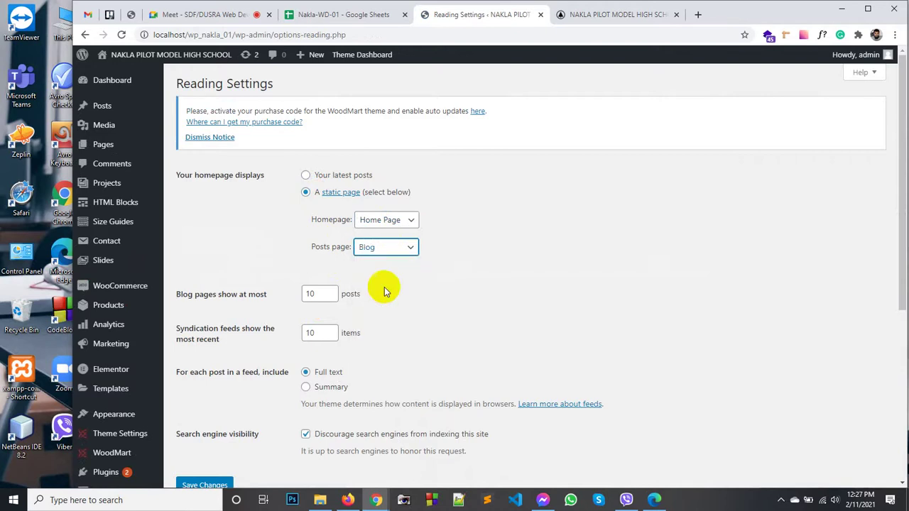
{"action": "scroll", "coordinate": [322, 272], "scroll_direction": "down", "scroll_amount": 4}
{"action": "left_click", "coordinate": [219, 203]}
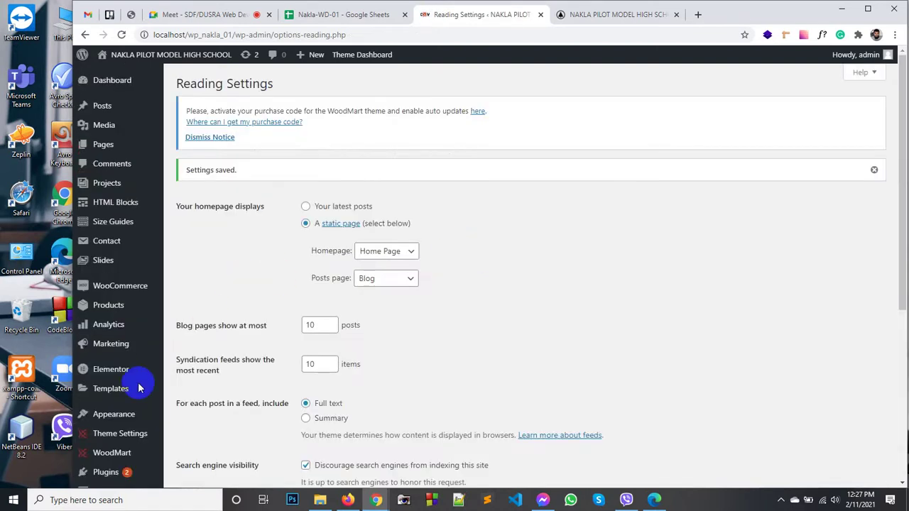
{"action": "scroll", "coordinate": [138, 385], "scroll_direction": "down", "scroll_amount": 4}
Step: In General Settings, set timezone to UTC+6 and week start to Sunday, save, then view the live site
{"action": "left_click", "coordinate": [92, 311]}
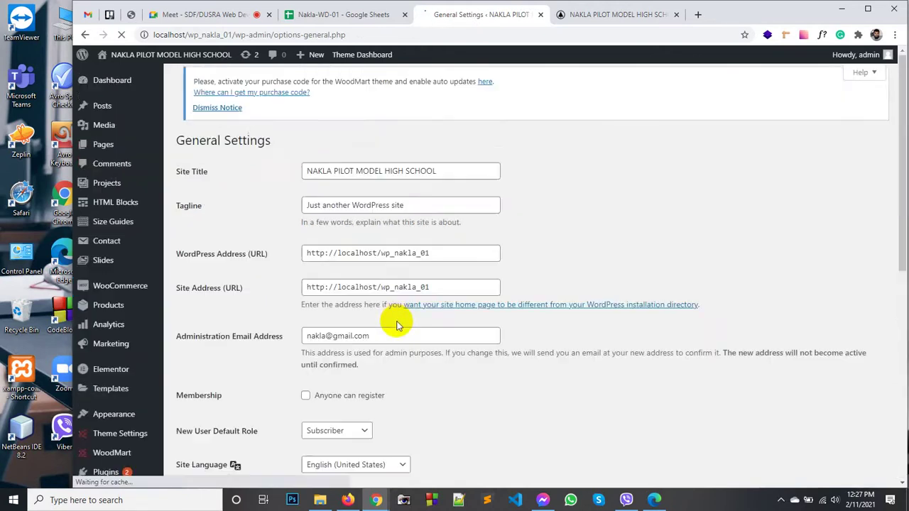
{"action": "scroll", "coordinate": [272, 288], "scroll_direction": "down", "scroll_amount": 2}
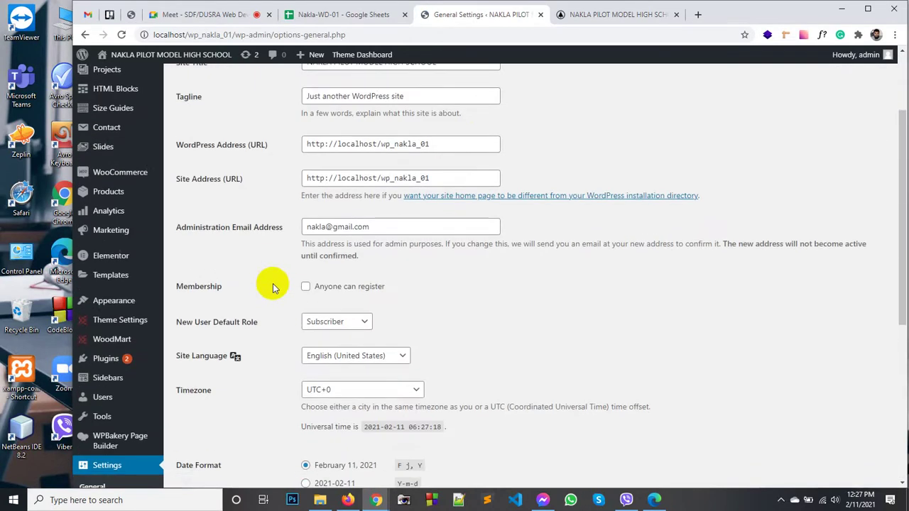
{"action": "scroll", "coordinate": [277, 291], "scroll_direction": "down", "scroll_amount": 3}
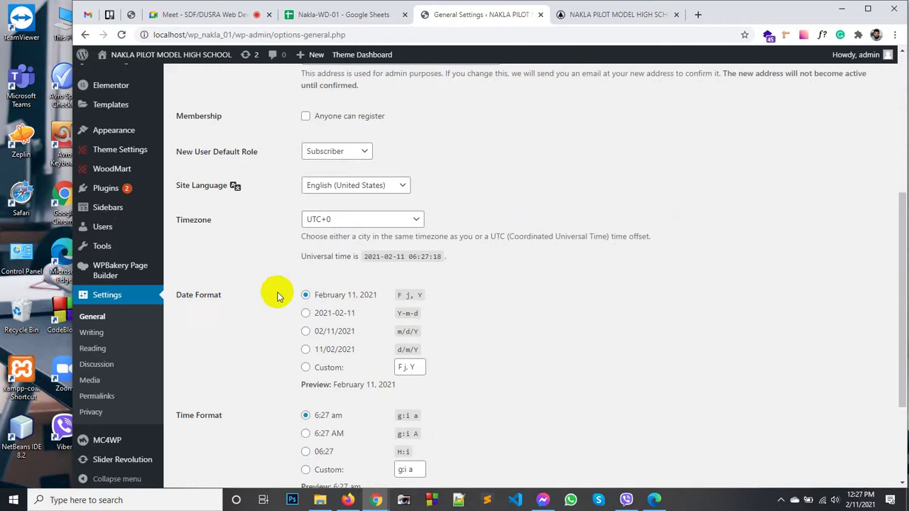
{"action": "left_click", "coordinate": [366, 218]}
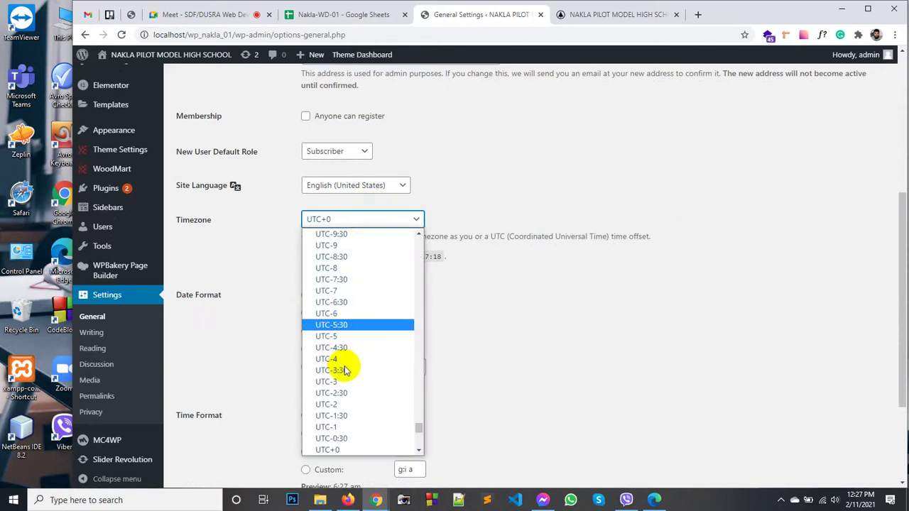
{"action": "scroll", "coordinate": [345, 371], "scroll_direction": "down", "scroll_amount": 5}
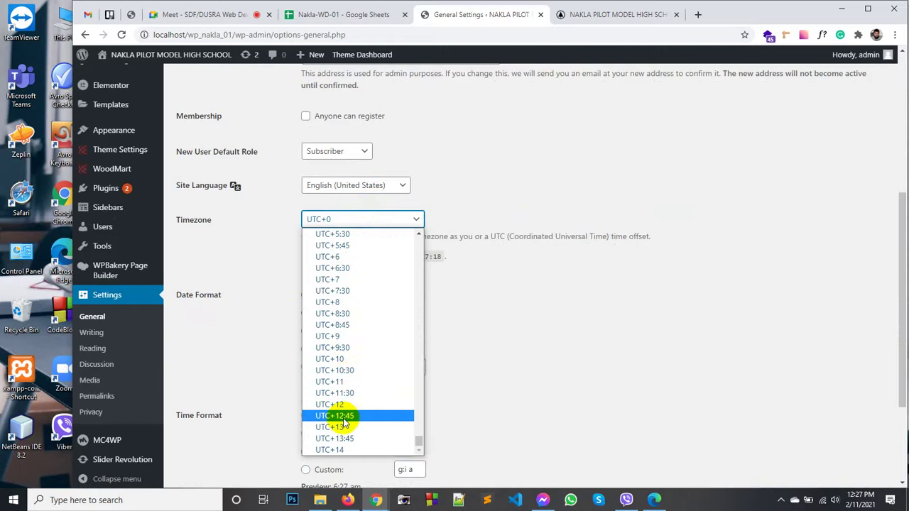
{"action": "left_click", "coordinate": [332, 256]}
{"action": "scroll", "coordinate": [284, 375], "scroll_direction": "down", "scroll_amount": 2}
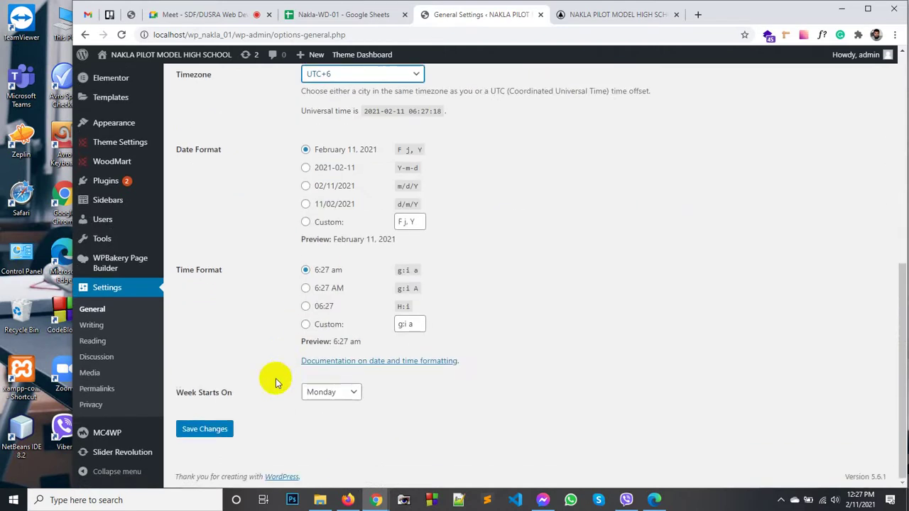
{"action": "left_click", "coordinate": [319, 392]}
{"action": "left_click", "coordinate": [319, 407]}
{"action": "left_click", "coordinate": [205, 429]}
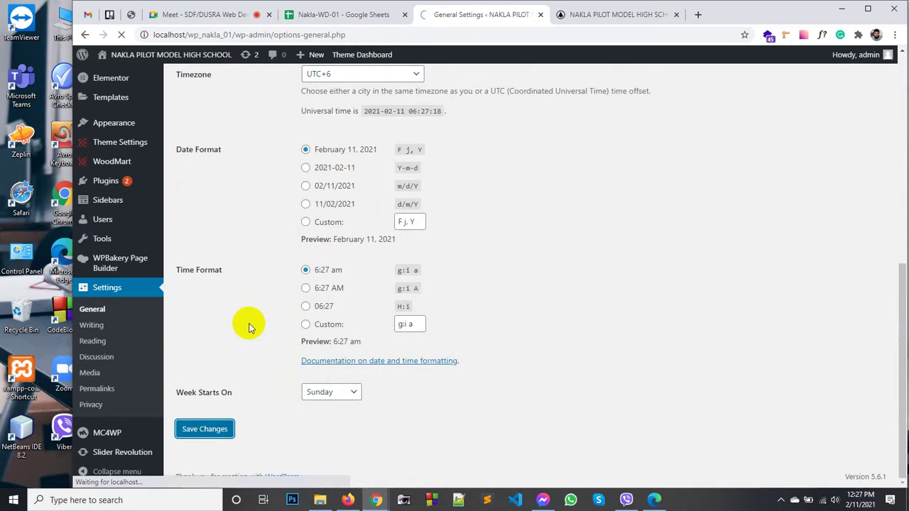
{"action": "left_click", "coordinate": [620, 15]}
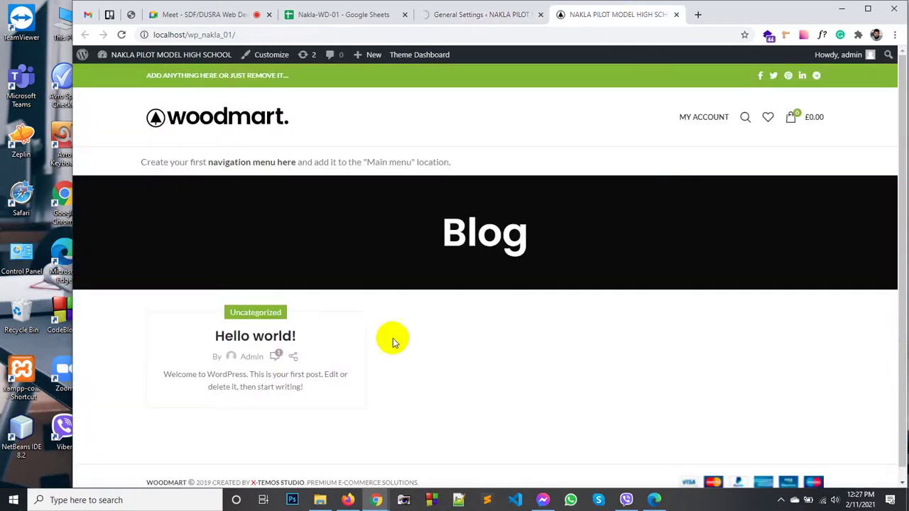
Step: Reload the live front page to confirm it shows Home Page, then return to the admin settings
{"action": "left_click", "coordinate": [223, 126]}
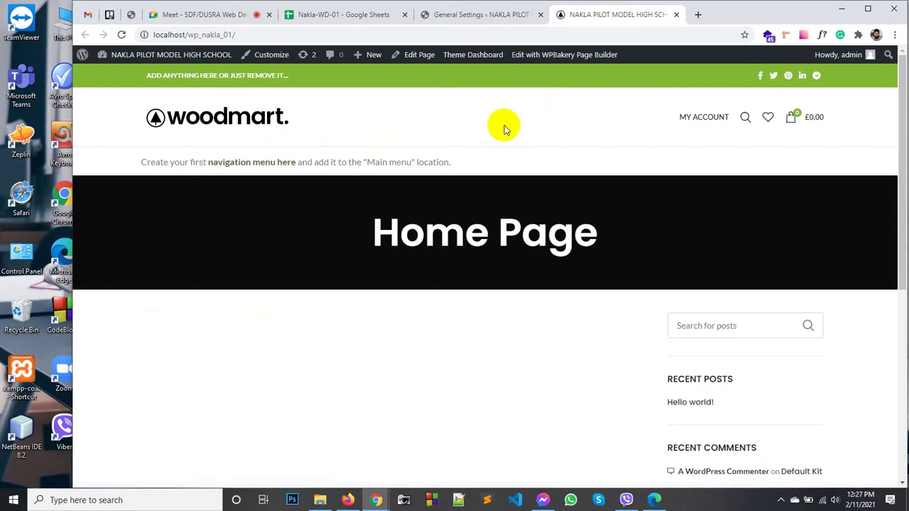
{"action": "left_click", "coordinate": [480, 173]}
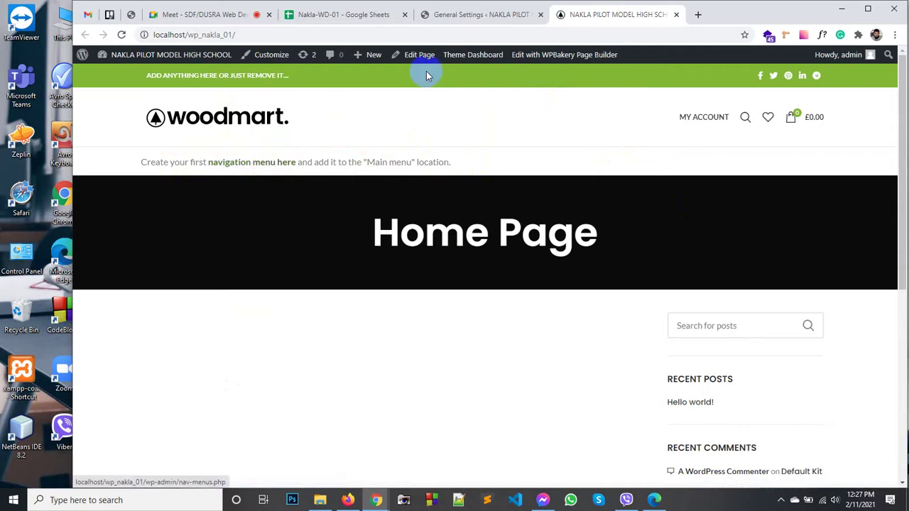
{"action": "left_click", "coordinate": [468, 10]}
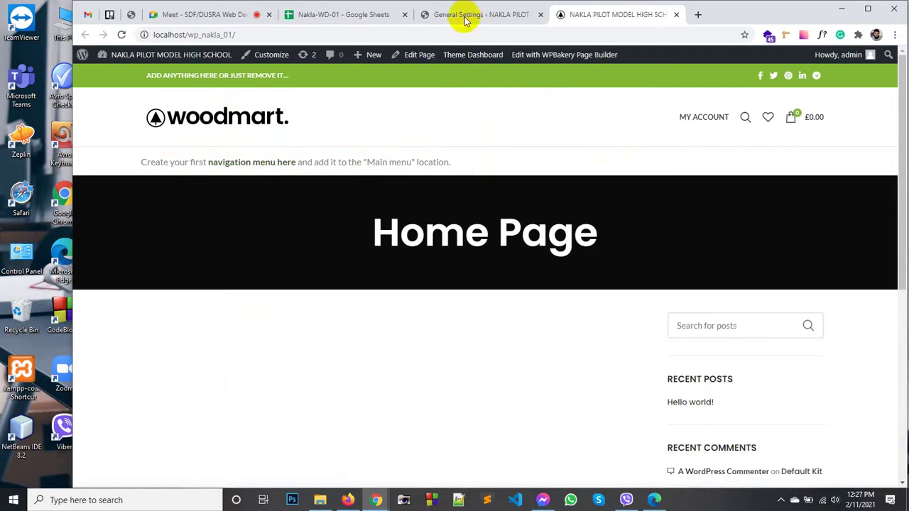
{"action": "left_click", "coordinate": [465, 20]}
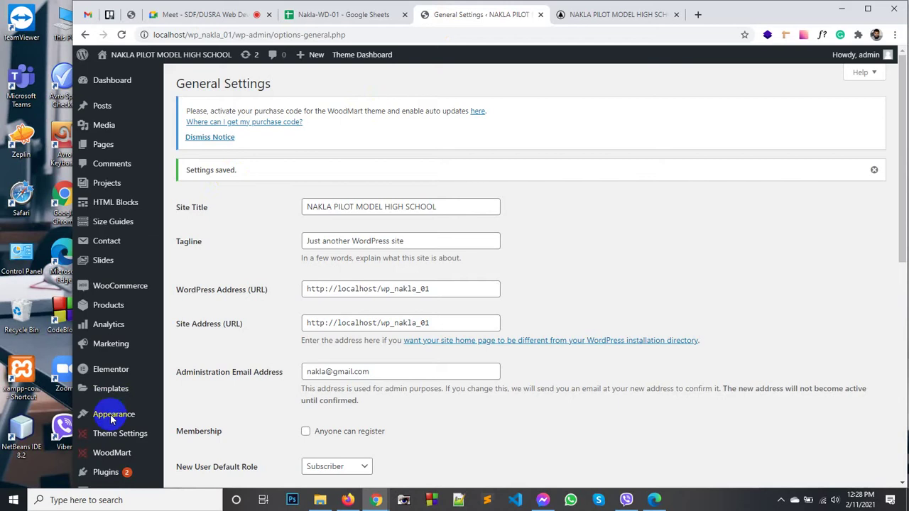
{"action": "mouse_move", "coordinate": [112, 419]}
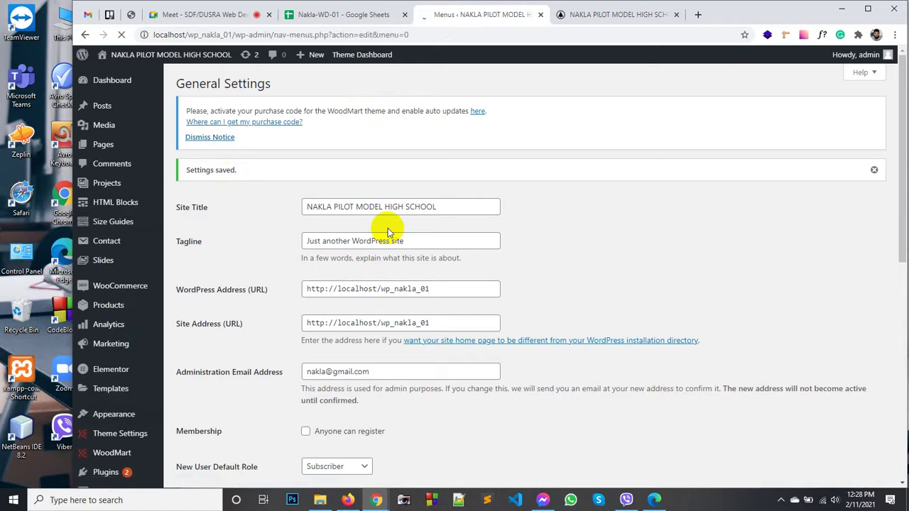
Step: Create a menu named 'Main Nav' assigned to the Main Menu display location
{"action": "left_click", "coordinate": [199, 15]}
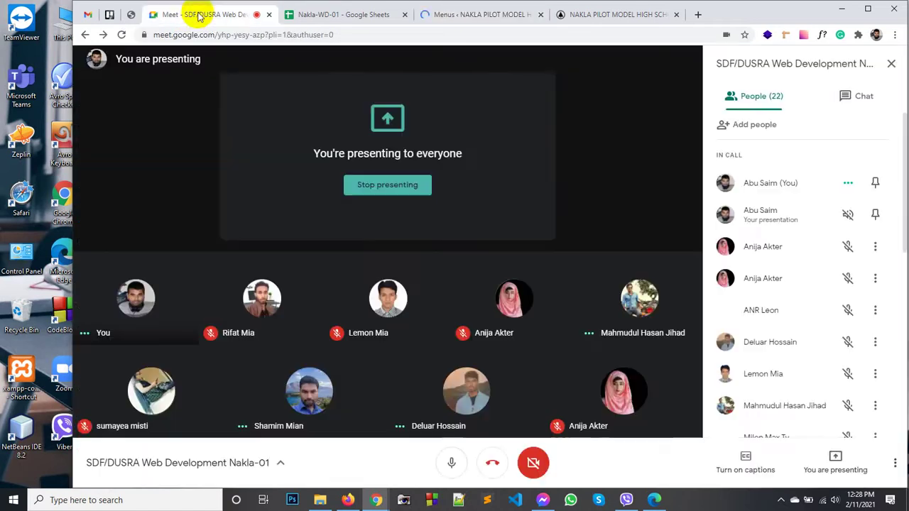
{"action": "left_click", "coordinate": [441, 15]}
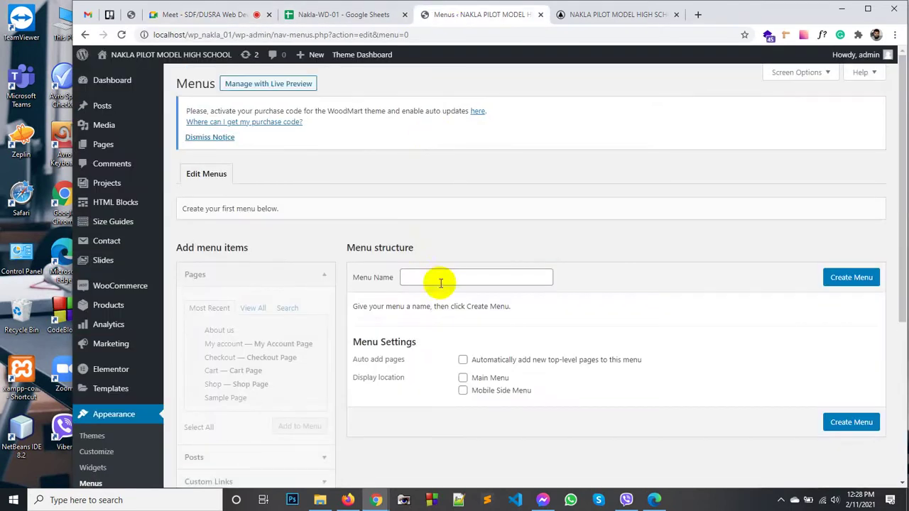
{"action": "left_click", "coordinate": [438, 283]}
{"action": "left_click", "coordinate": [437, 302]}
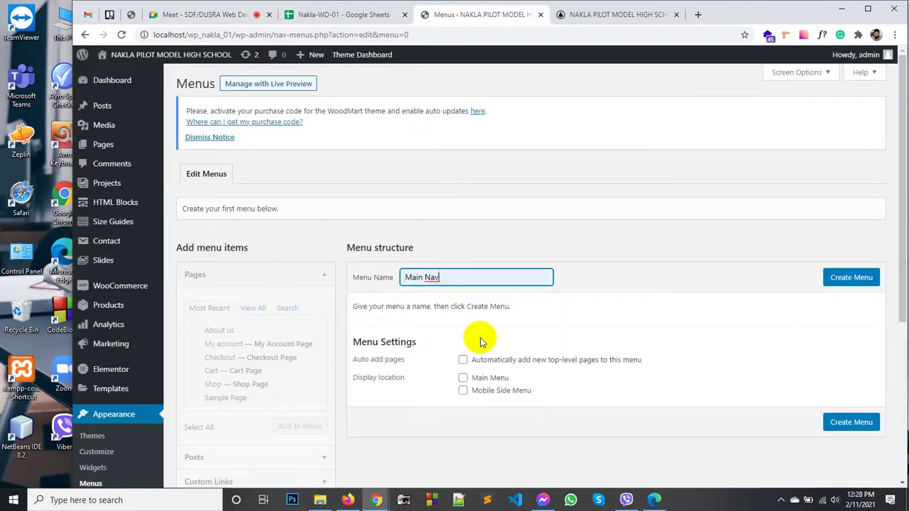
{"action": "left_click", "coordinate": [464, 378]}
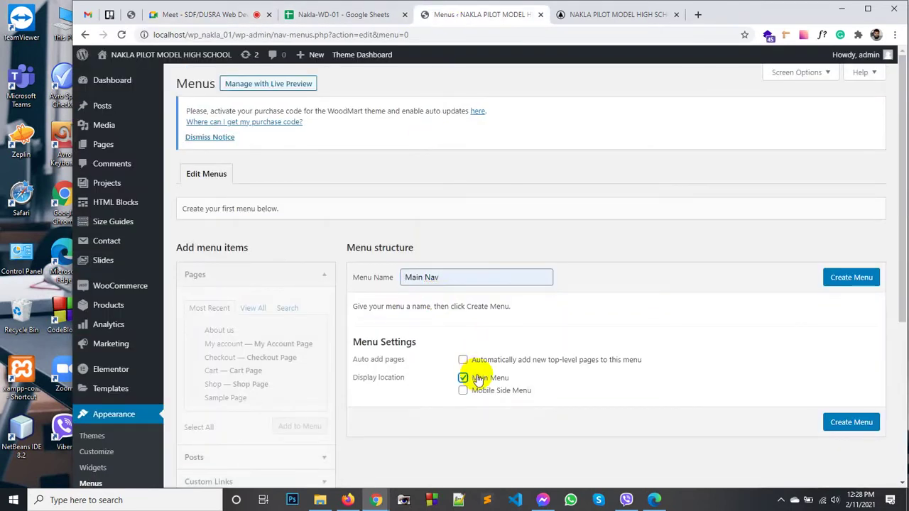
{"action": "left_click", "coordinate": [855, 280]}
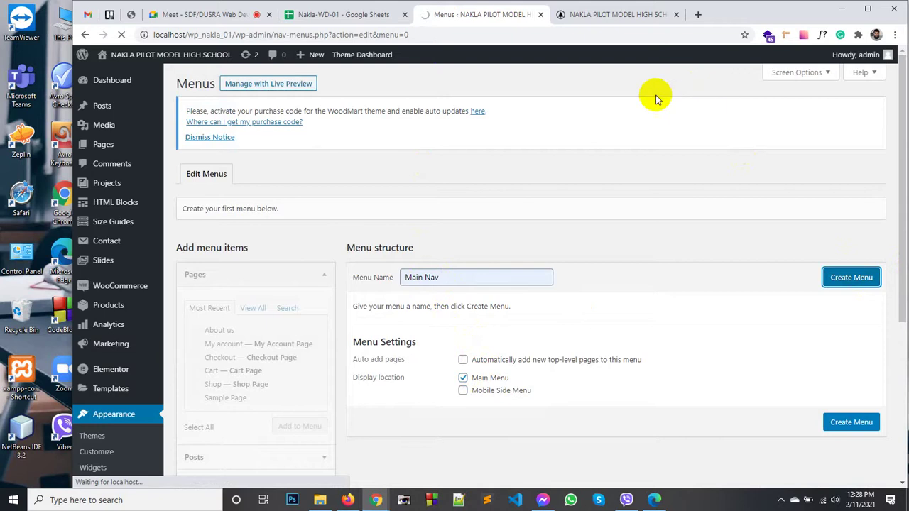
Step: Reload the live home page to check it, then return to the Menus admin page
{"action": "left_click", "coordinate": [592, 15]}
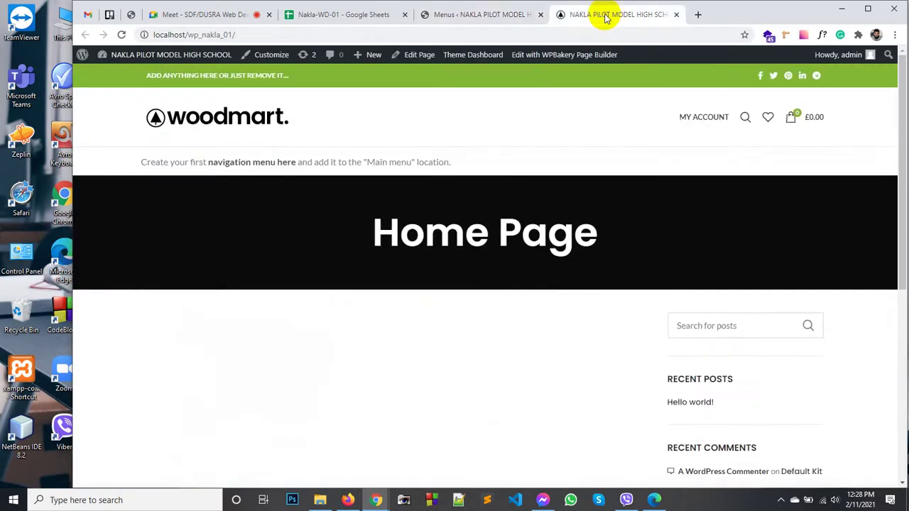
{"action": "left_click", "coordinate": [201, 122]}
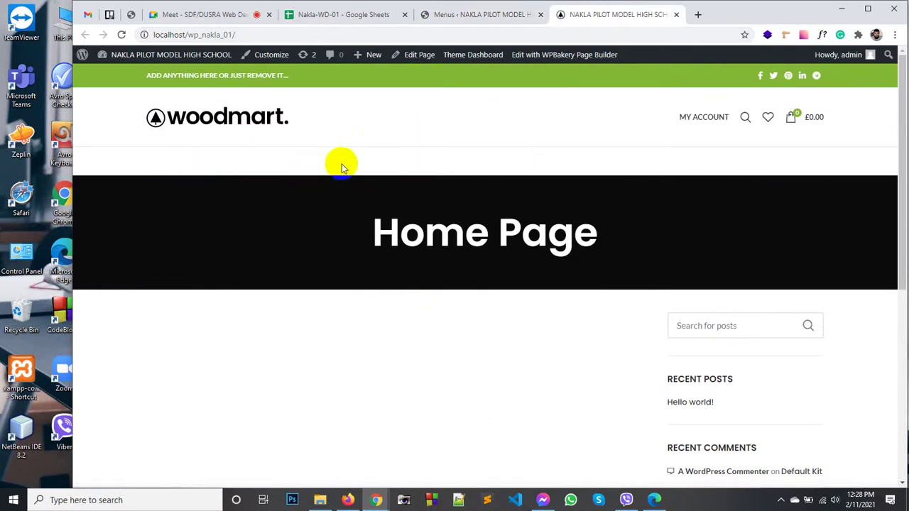
{"action": "left_click", "coordinate": [465, 16]}
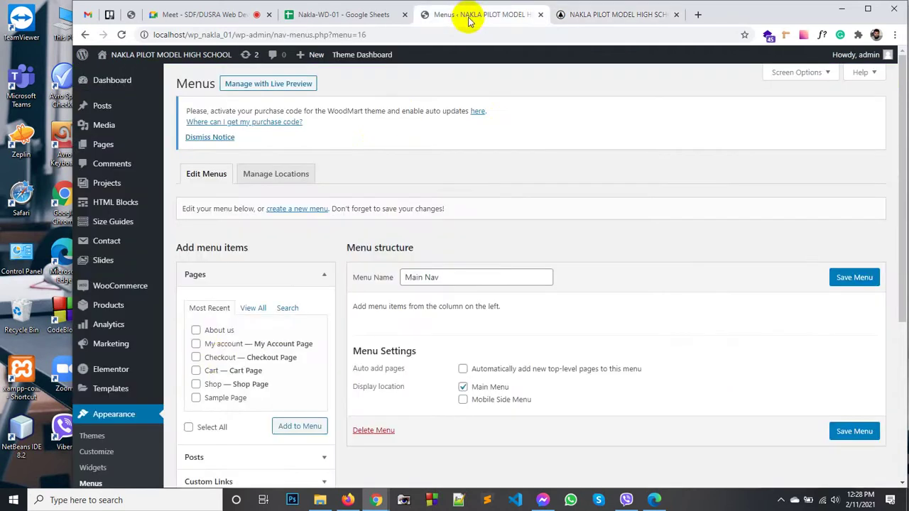
Step: Add all nine pages to Main Nav via Select All, save the menu, and reload the live home page
{"action": "scroll", "coordinate": [222, 383], "scroll_direction": "down", "scroll_amount": 2}
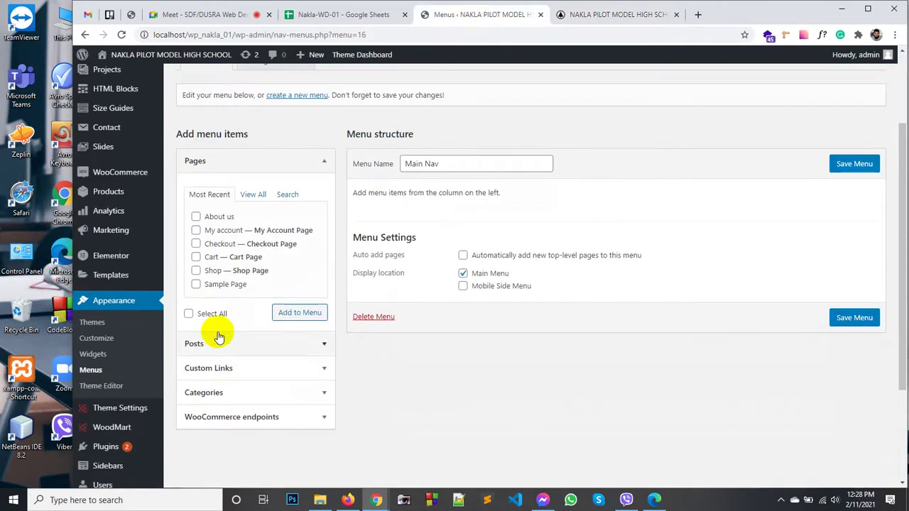
{"action": "left_click", "coordinate": [258, 195]}
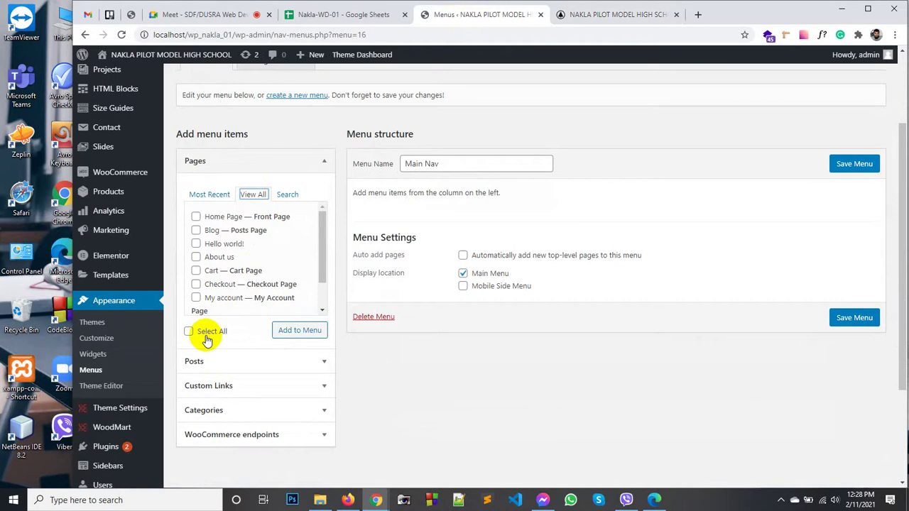
{"action": "left_click", "coordinate": [297, 334]}
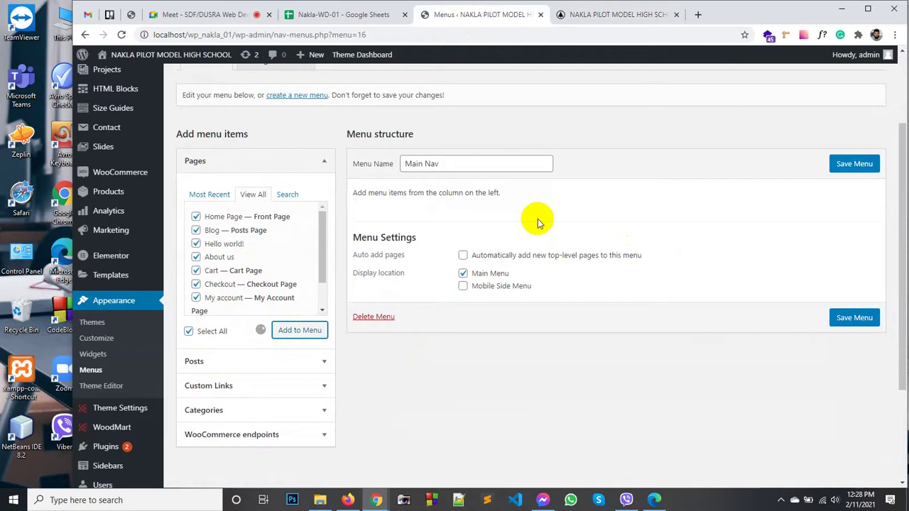
{"action": "scroll", "coordinate": [538, 219], "scroll_direction": "down", "scroll_amount": 2}
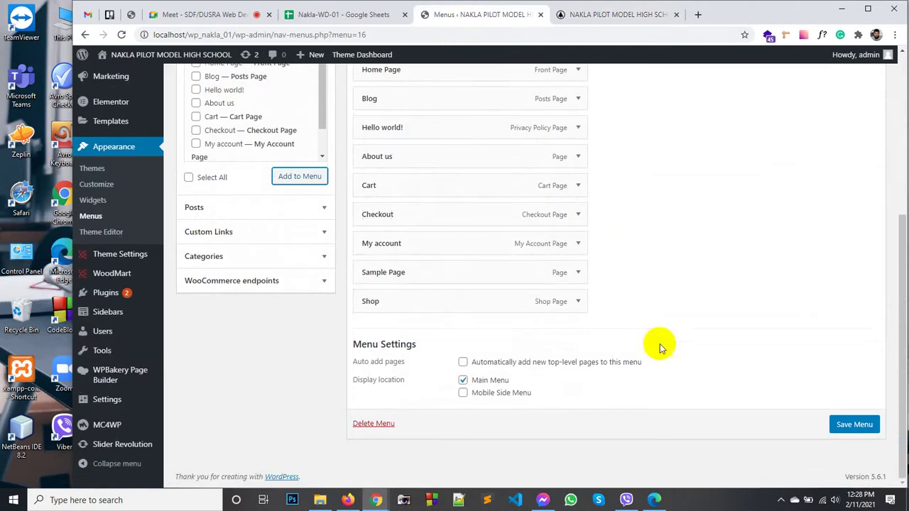
{"action": "left_click", "coordinate": [855, 424]}
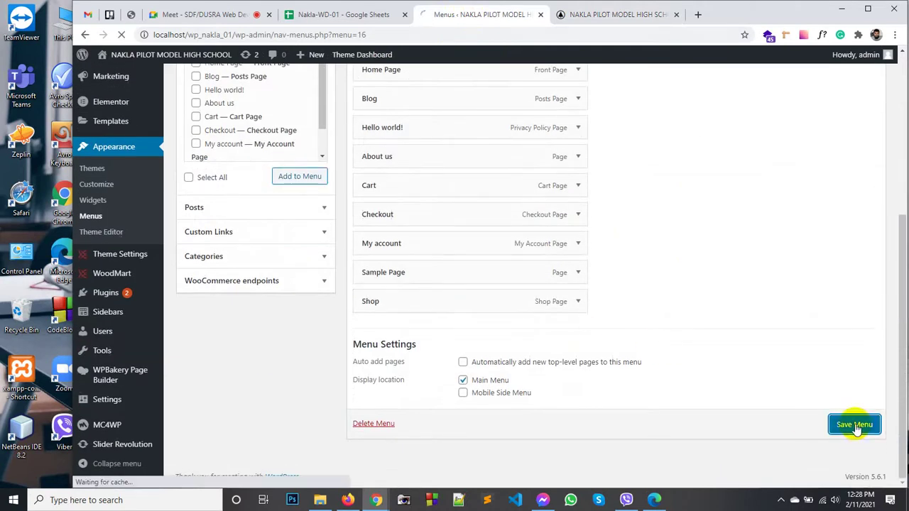
{"action": "left_click", "coordinate": [596, 16]}
{"action": "left_click", "coordinate": [206, 128]}
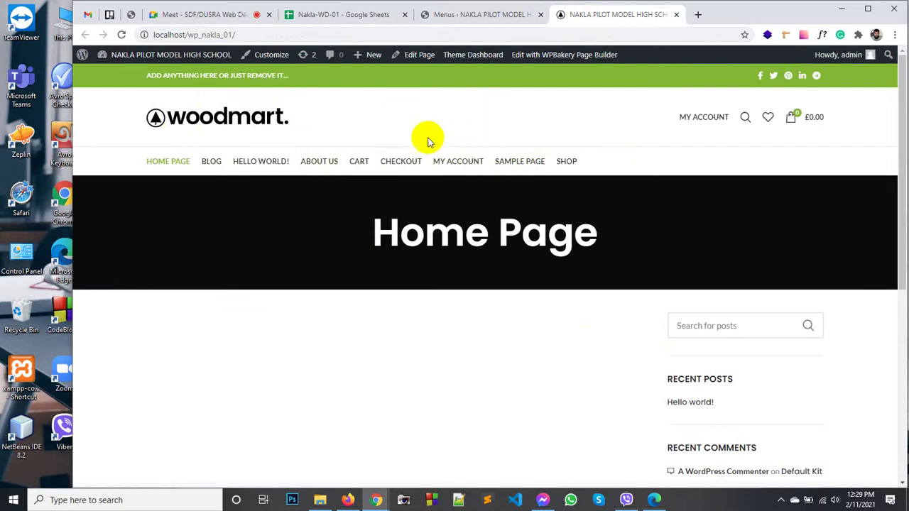
{"action": "scroll", "coordinate": [486, 250], "scroll_direction": "down", "scroll_amount": 5}
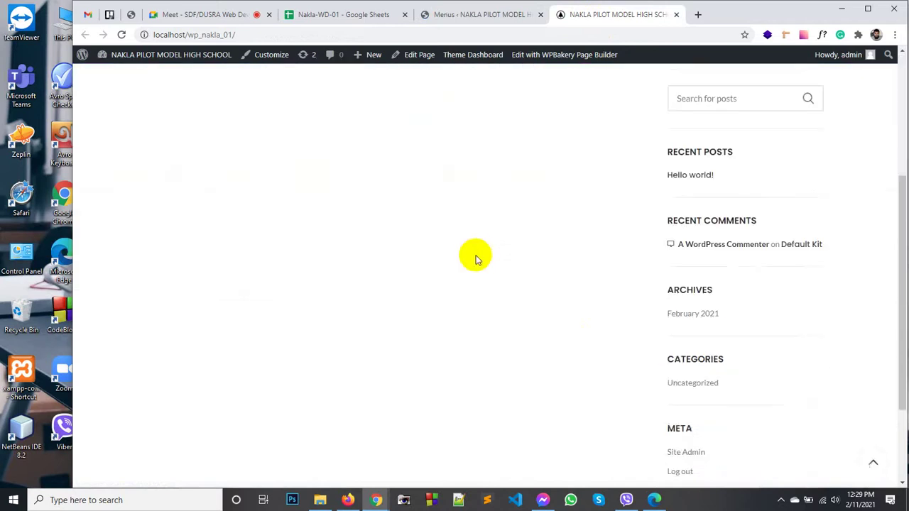
{"action": "scroll", "coordinate": [500, 287], "scroll_direction": "up", "scroll_amount": 5}
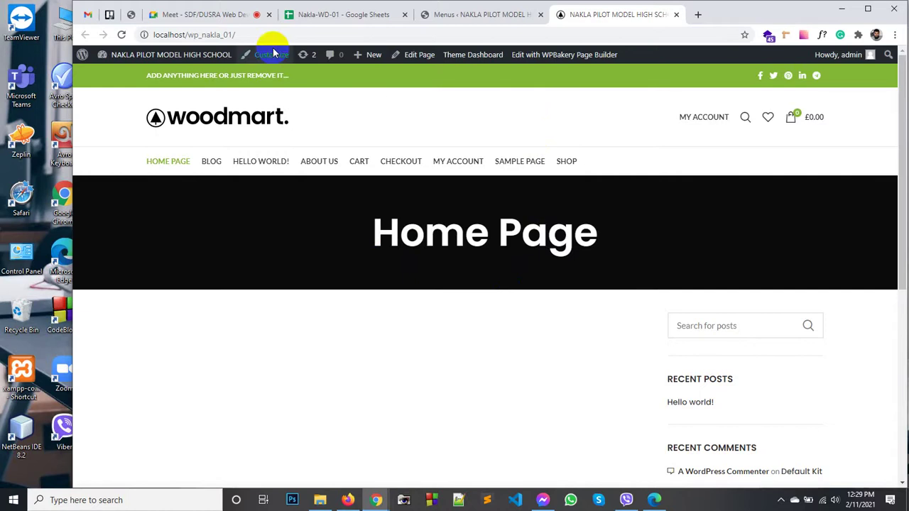
{"action": "left_click", "coordinate": [213, 15]}
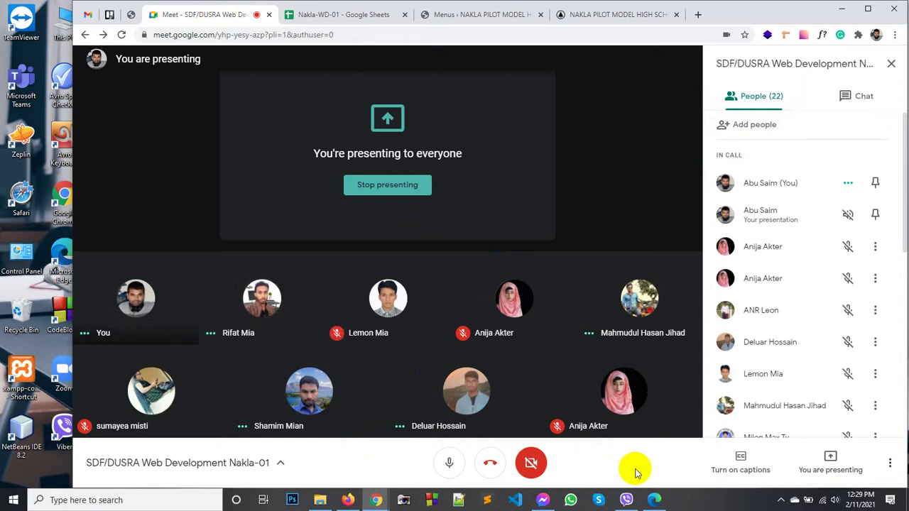
{"action": "left_click", "coordinate": [597, 14]}
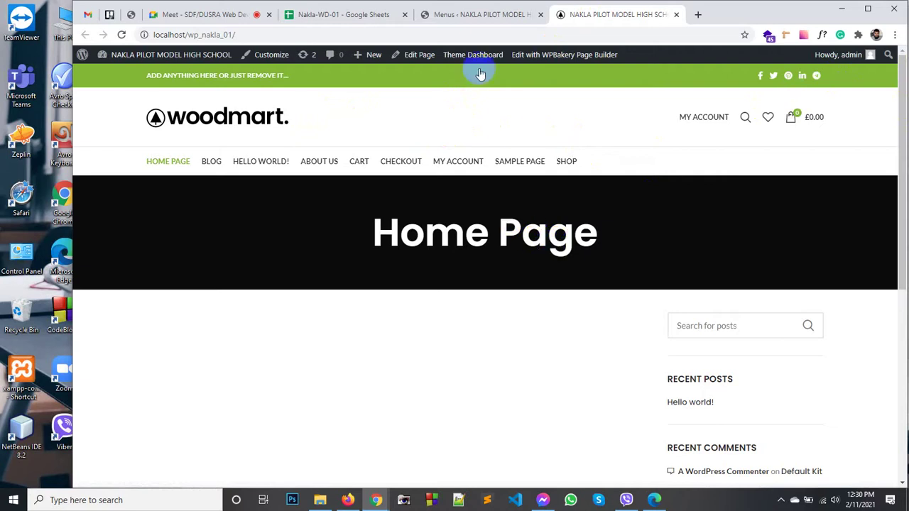
Step: Leave the Menus page for the WoodMart theme settings, confirming the leave-without-saving warning
{"action": "left_click", "coordinate": [458, 13]}
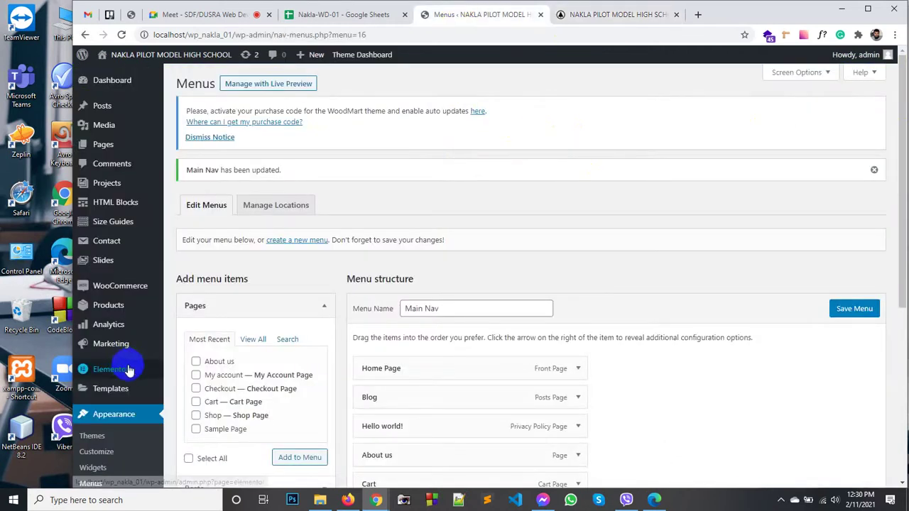
{"action": "scroll", "coordinate": [110, 312], "scroll_direction": "down", "scroll_amount": 3}
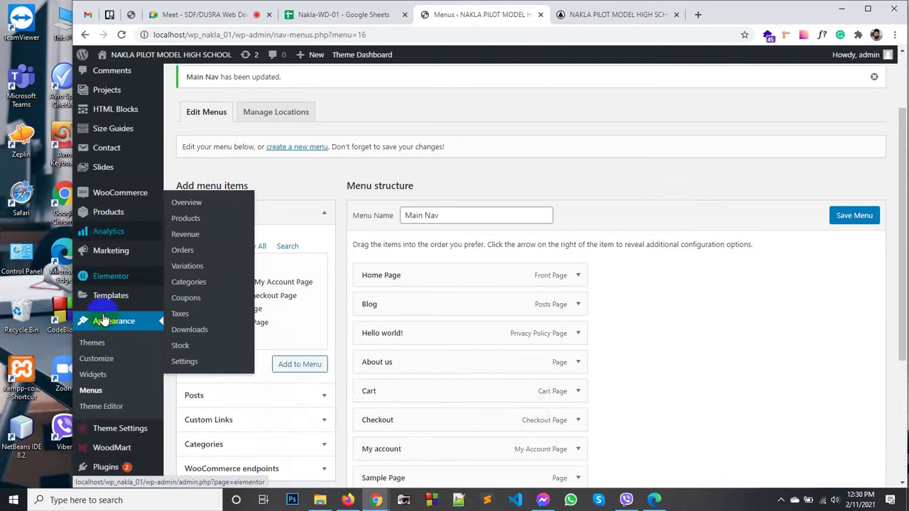
{"action": "scroll", "coordinate": [107, 381], "scroll_direction": "down", "scroll_amount": 2}
{"action": "mouse_move", "coordinate": [122, 294]}
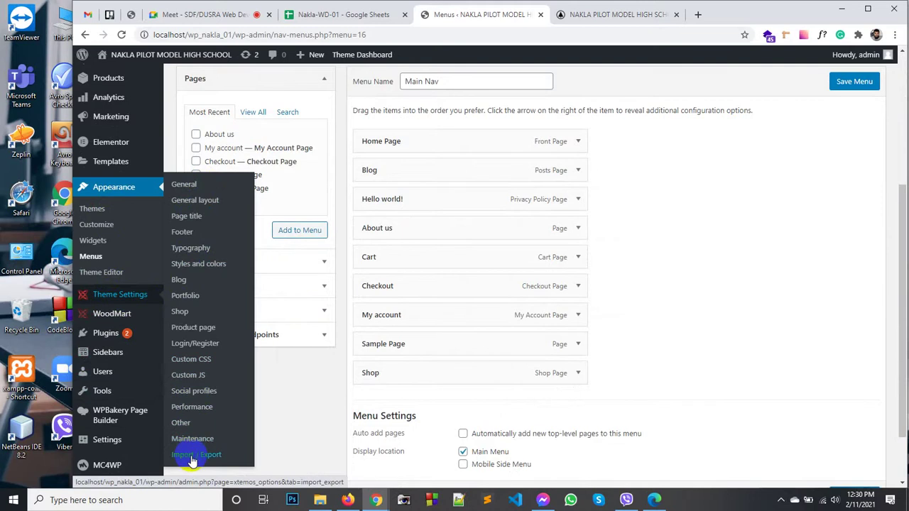
{"action": "mouse_move", "coordinate": [114, 320]}
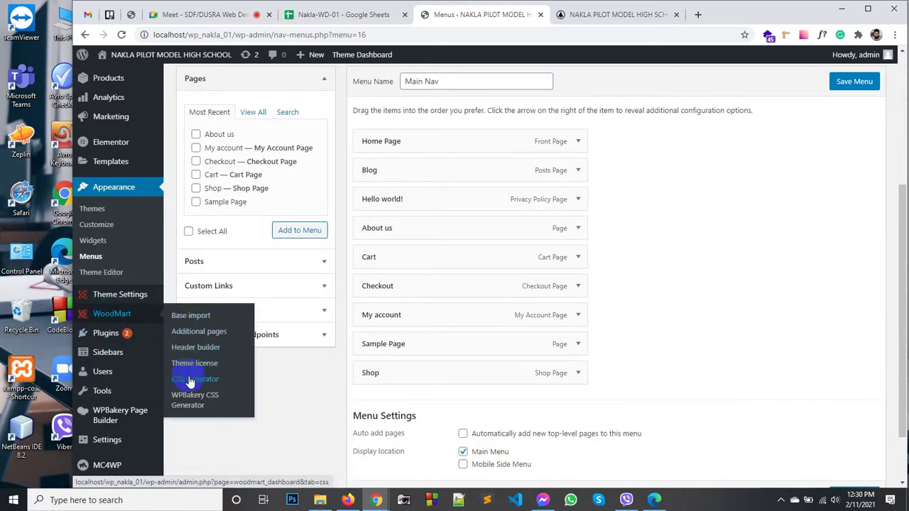
{"action": "left_click", "coordinate": [102, 225]}
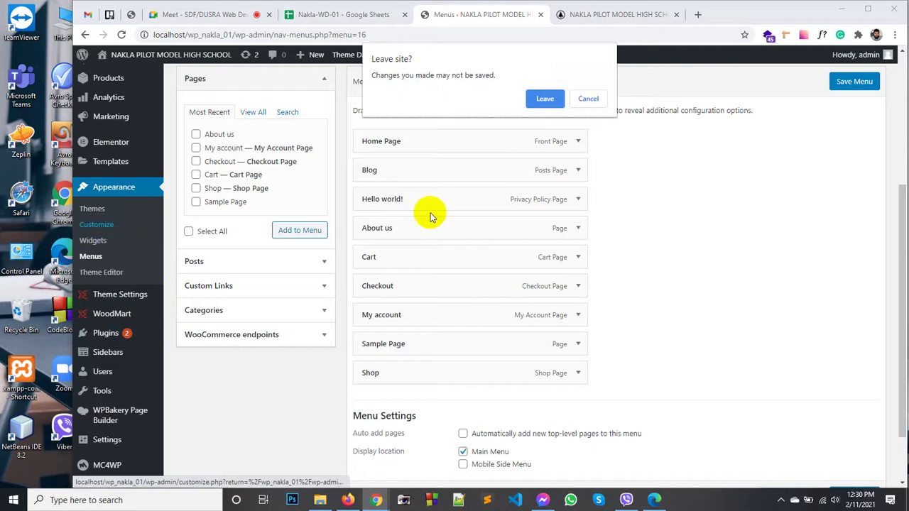
{"action": "left_click", "coordinate": [537, 99]}
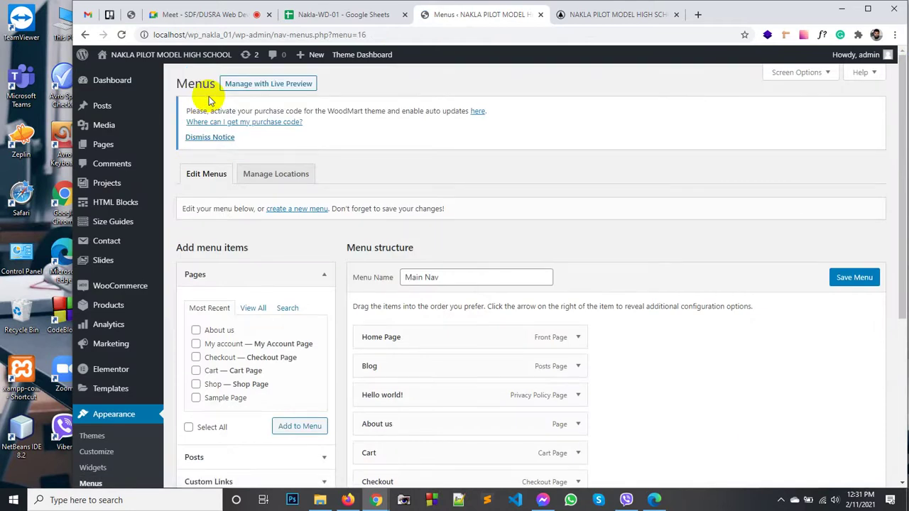
Step: Open the WoodMart Header builder showing the Default header layout
{"action": "scroll", "coordinate": [116, 297], "scroll_direction": "down", "scroll_amount": 4}
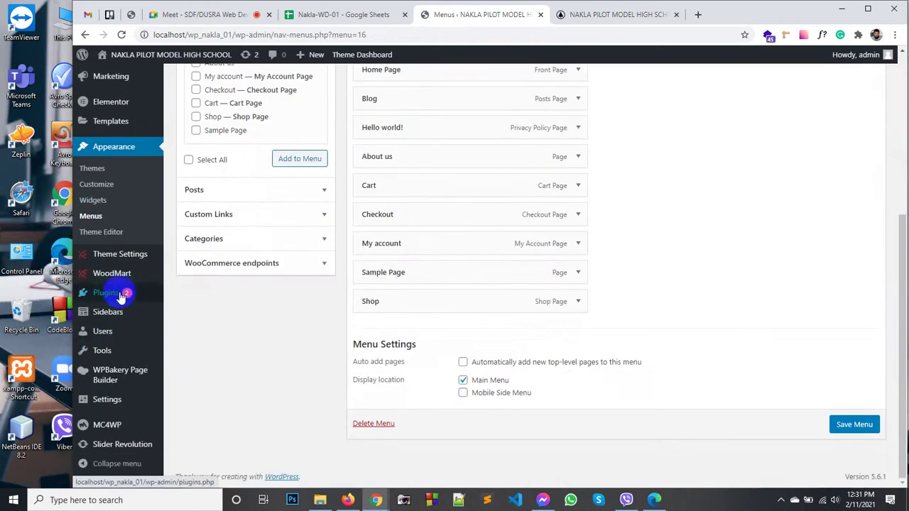
{"action": "mouse_move", "coordinate": [118, 274]}
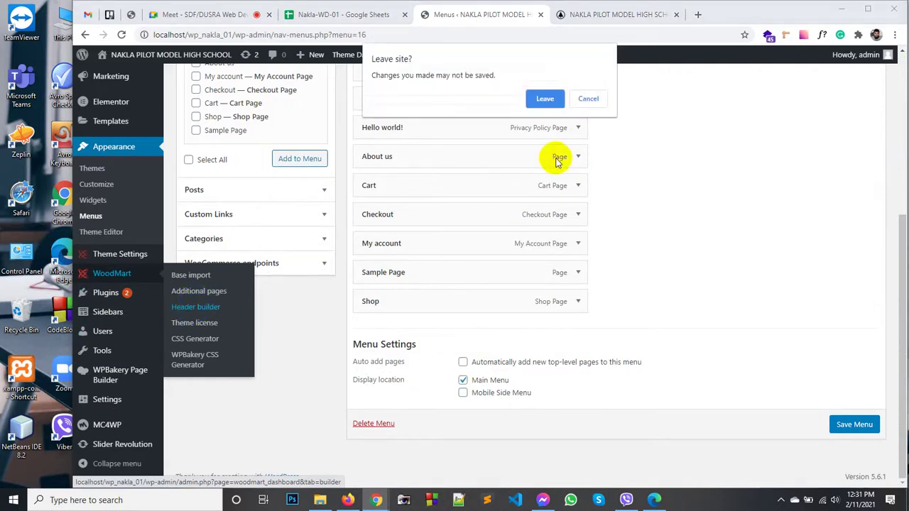
{"action": "left_click", "coordinate": [545, 97]}
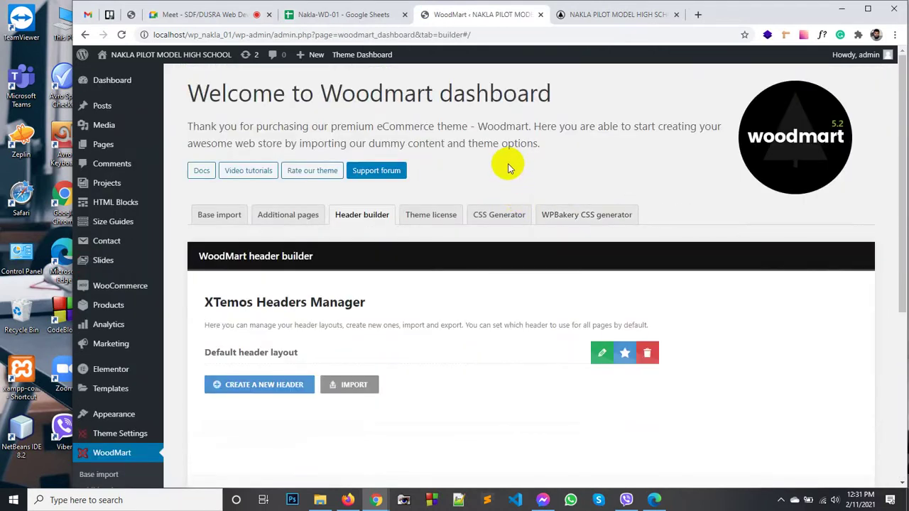
Step: Open the Default header layout and scroll through it to review its elements
{"action": "scroll", "coordinate": [324, 245], "scroll_direction": "down", "scroll_amount": 2}
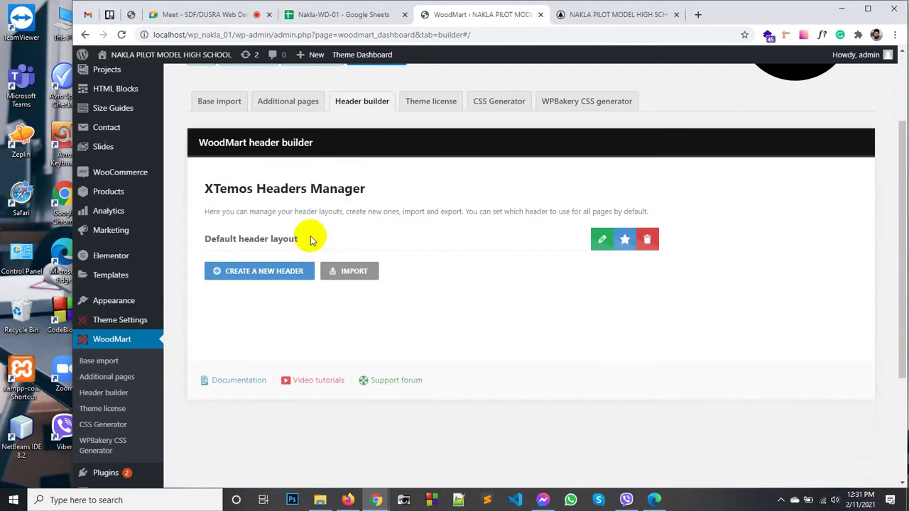
{"action": "scroll", "coordinate": [310, 241], "scroll_direction": "down", "scroll_amount": 2}
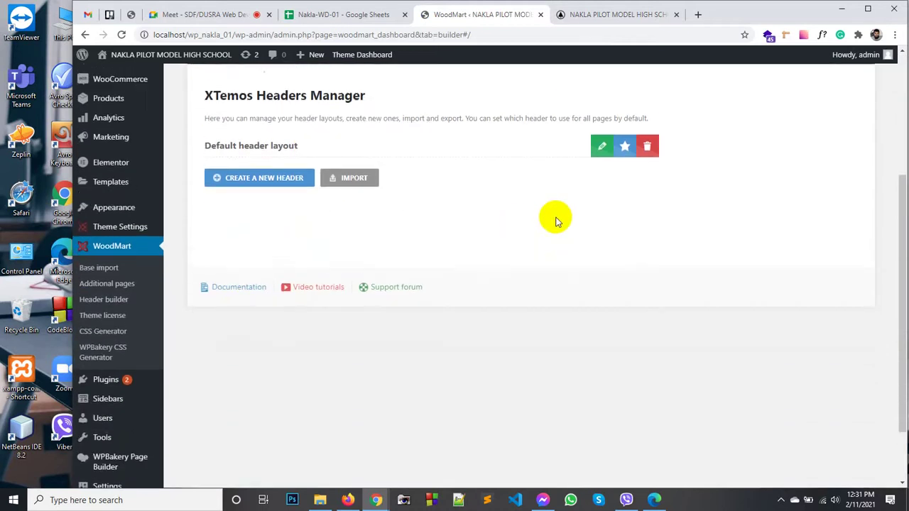
{"action": "scroll", "coordinate": [556, 220], "scroll_direction": "up", "scroll_amount": 2}
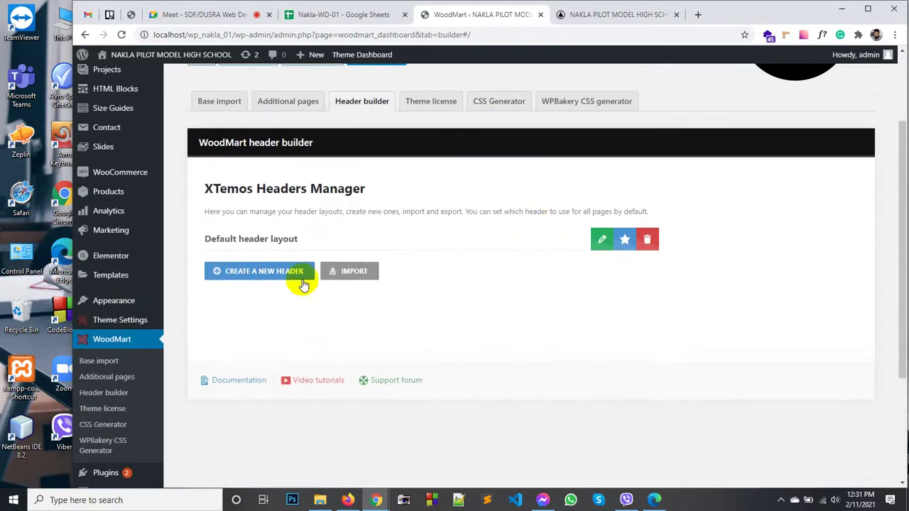
{"action": "left_click", "coordinate": [273, 240]}
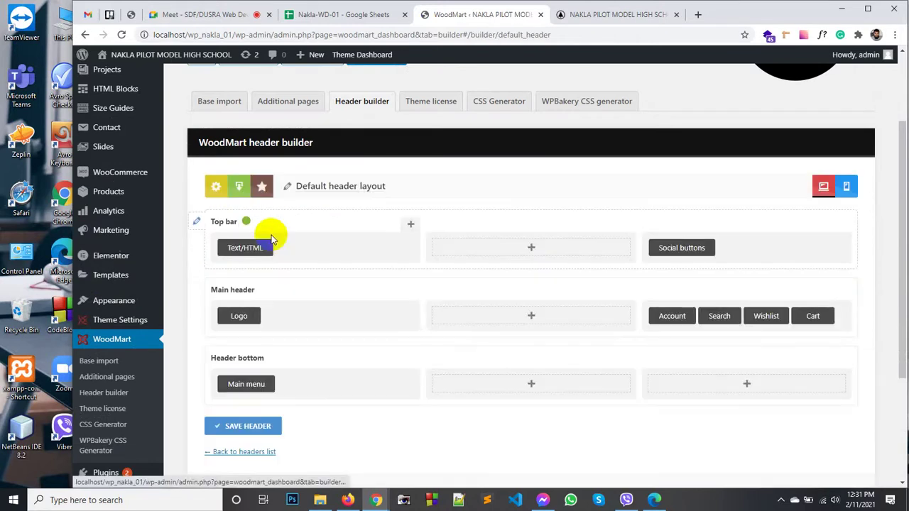
{"action": "scroll", "coordinate": [497, 209], "scroll_direction": "down", "scroll_amount": 1}
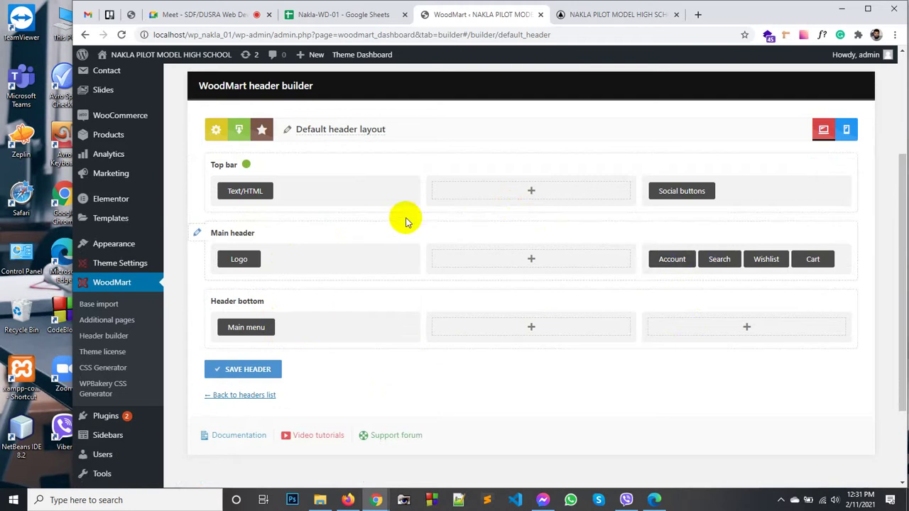
{"action": "scroll", "coordinate": [375, 332], "scroll_direction": "down", "scroll_amount": 2}
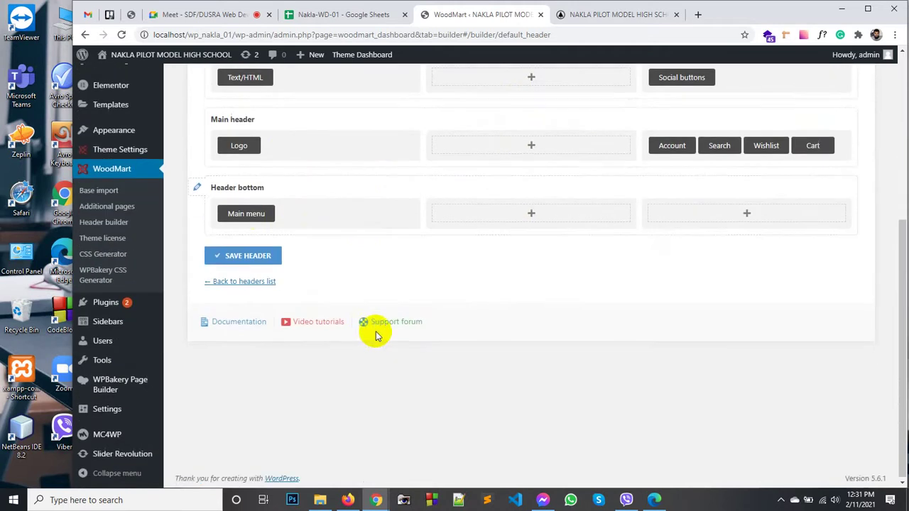
{"action": "scroll", "coordinate": [260, 252], "scroll_direction": "up", "scroll_amount": 2}
{"action": "scroll", "coordinate": [266, 273], "scroll_direction": "up", "scroll_amount": 1}
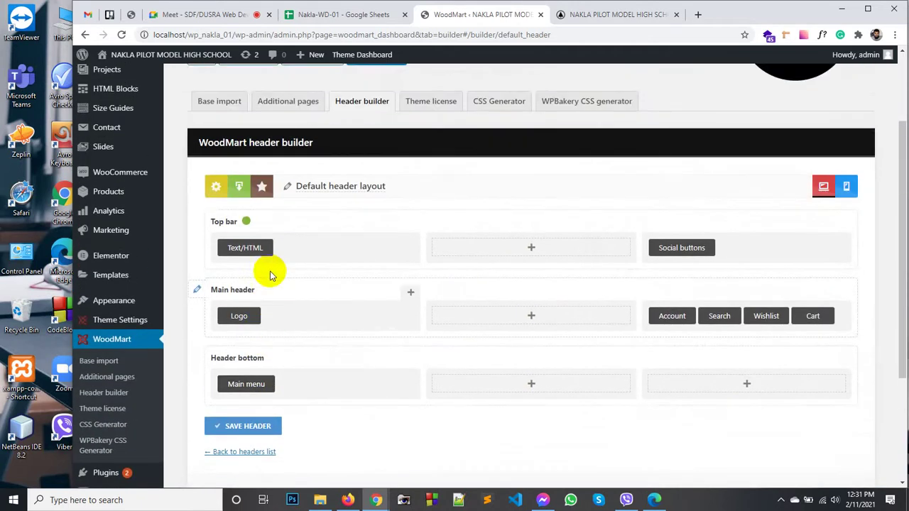
{"action": "scroll", "coordinate": [357, 294], "scroll_direction": "down", "scroll_amount": 1}
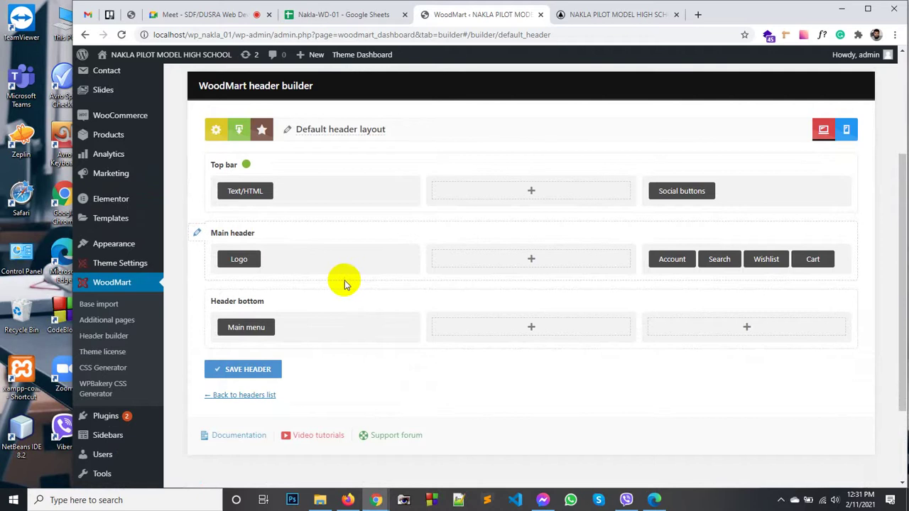
{"action": "scroll", "coordinate": [402, 168], "scroll_direction": "up", "scroll_amount": 2}
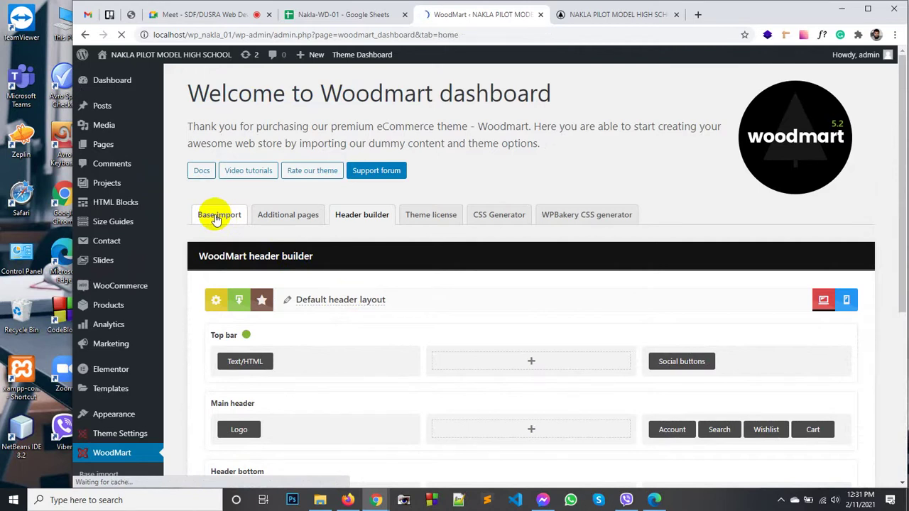
{"action": "scroll", "coordinate": [434, 197], "scroll_direction": "down", "scroll_amount": 3}
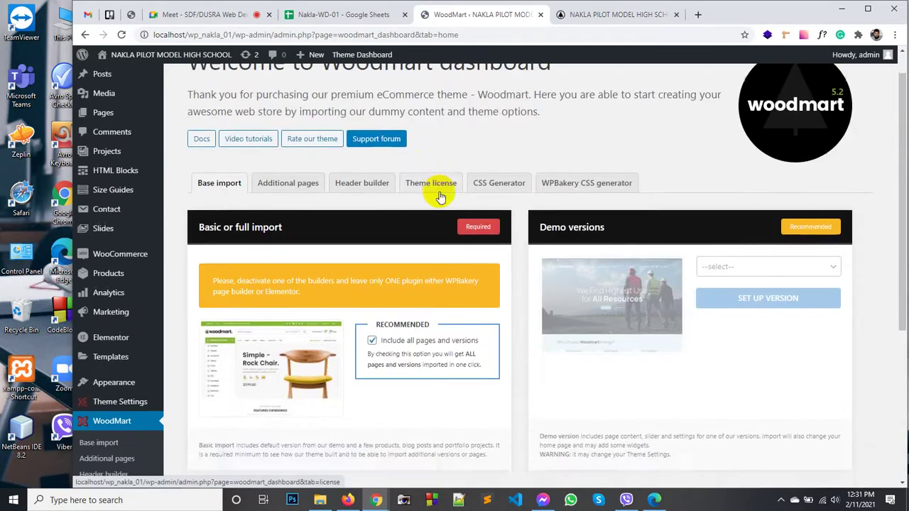
{"action": "scroll", "coordinate": [426, 237], "scroll_direction": "down", "scroll_amount": 2}
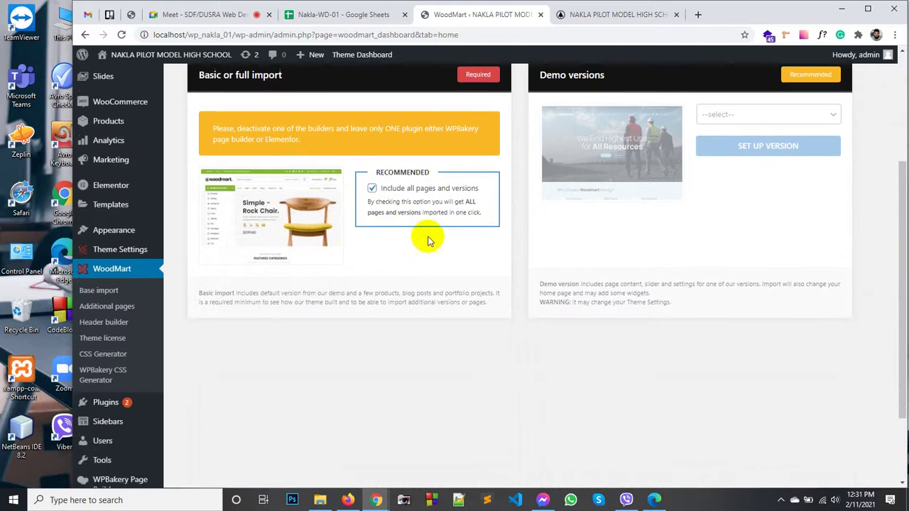
{"action": "scroll", "coordinate": [374, 230], "scroll_direction": "up", "scroll_amount": 5}
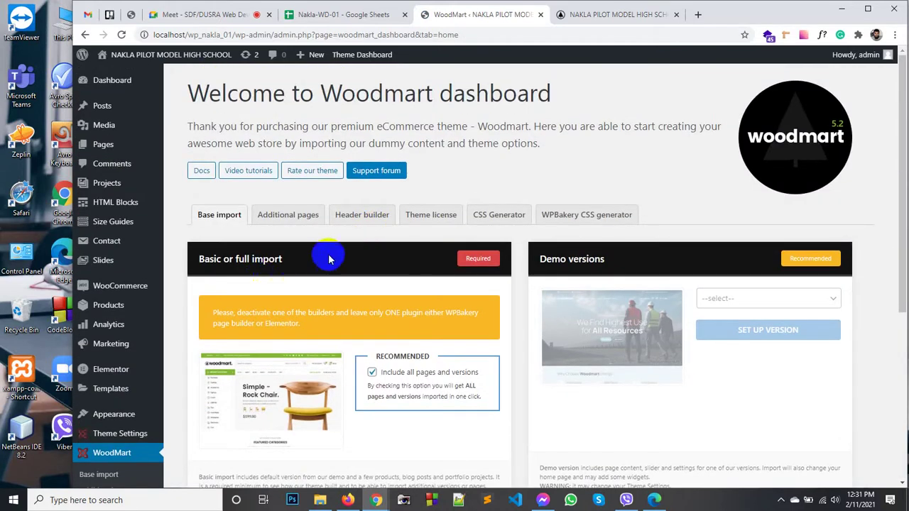
Step: Return to the header builder list, then switch to the live Home Page
{"action": "left_click", "coordinate": [357, 212]}
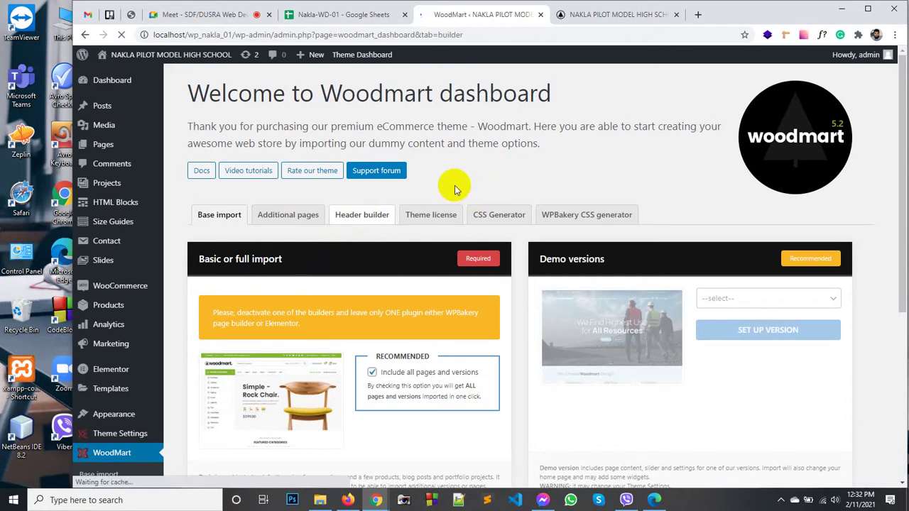
{"action": "scroll", "coordinate": [441, 219], "scroll_direction": "down", "scroll_amount": 4}
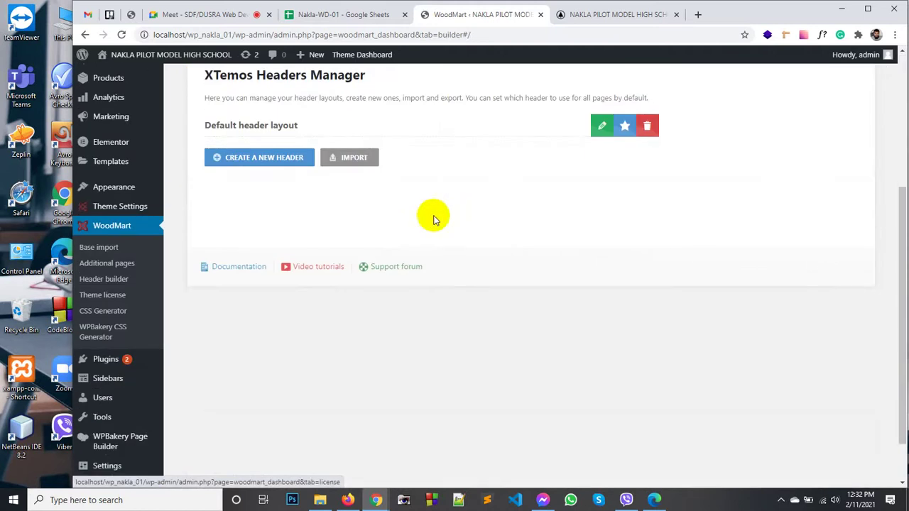
{"action": "scroll", "coordinate": [385, 258], "scroll_direction": "up", "scroll_amount": 2}
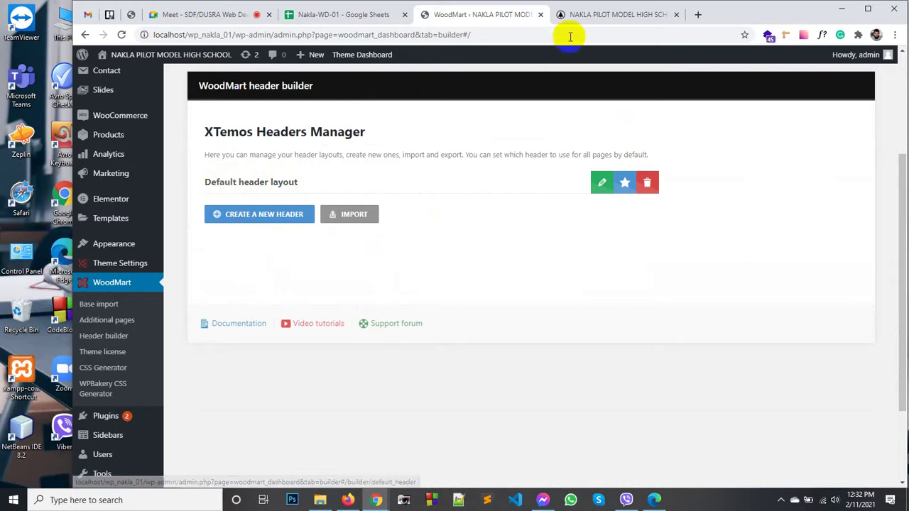
{"action": "left_click", "coordinate": [586, 16]}
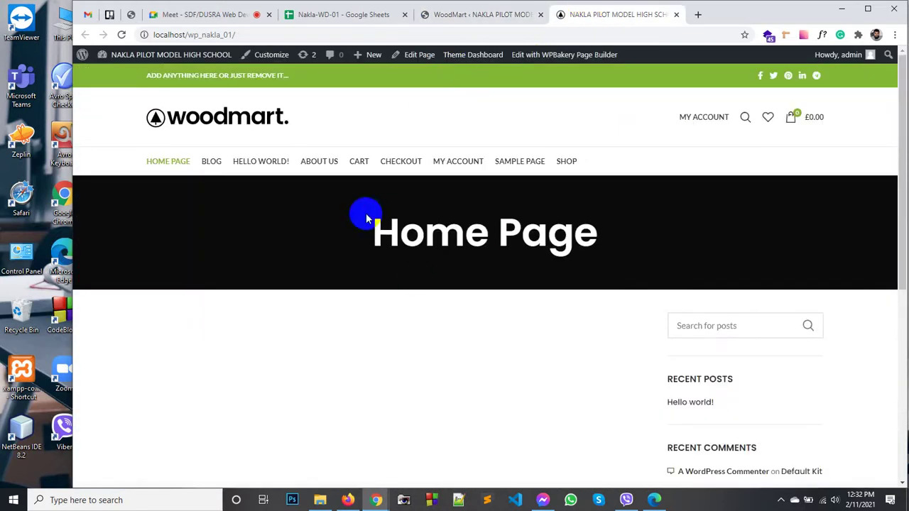
Step: Open the Home Page editor in a new tab and scroll to WoodMart's page options
{"action": "middle_click", "coordinate": [420, 57]}
{"action": "left_click", "coordinate": [679, 16]}
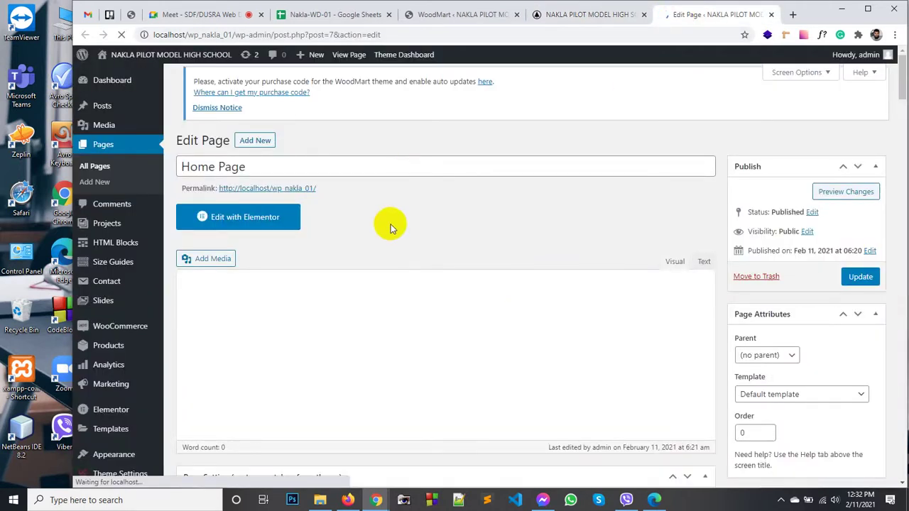
{"action": "scroll", "coordinate": [435, 239], "scroll_direction": "down", "scroll_amount": 3}
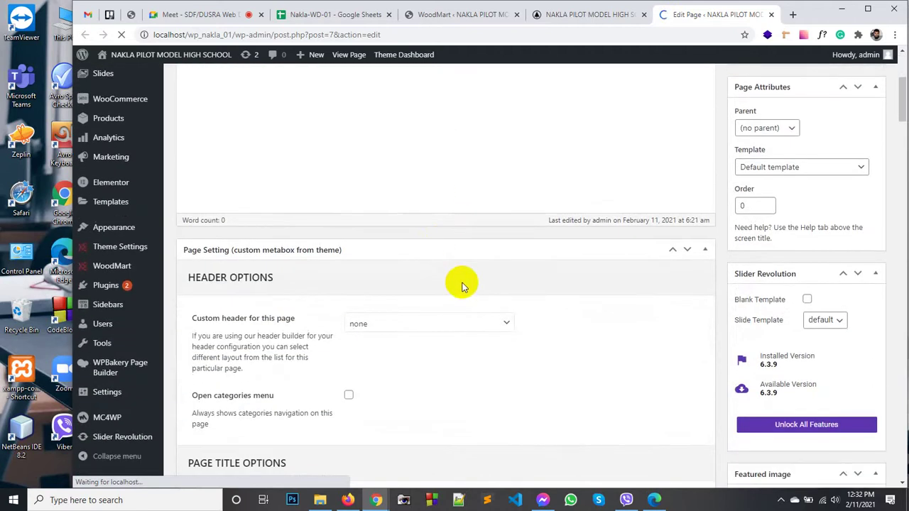
{"action": "scroll", "coordinate": [462, 286], "scroll_direction": "down", "scroll_amount": 1}
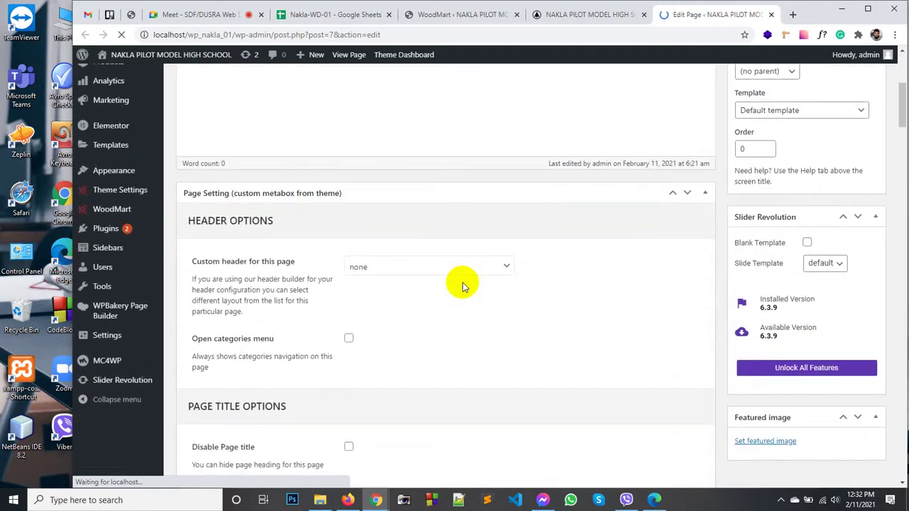
{"action": "scroll", "coordinate": [253, 234], "scroll_direction": "down", "scroll_amount": 1}
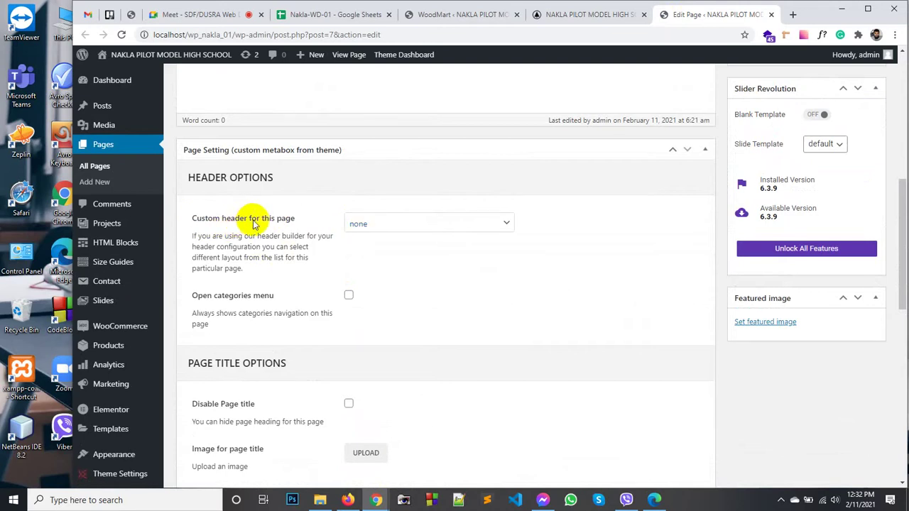
Step: Confirm 'Custom header for this page' stays none, then return to the live front page
{"action": "left_click", "coordinate": [364, 225]}
{"action": "left_click", "coordinate": [365, 229]}
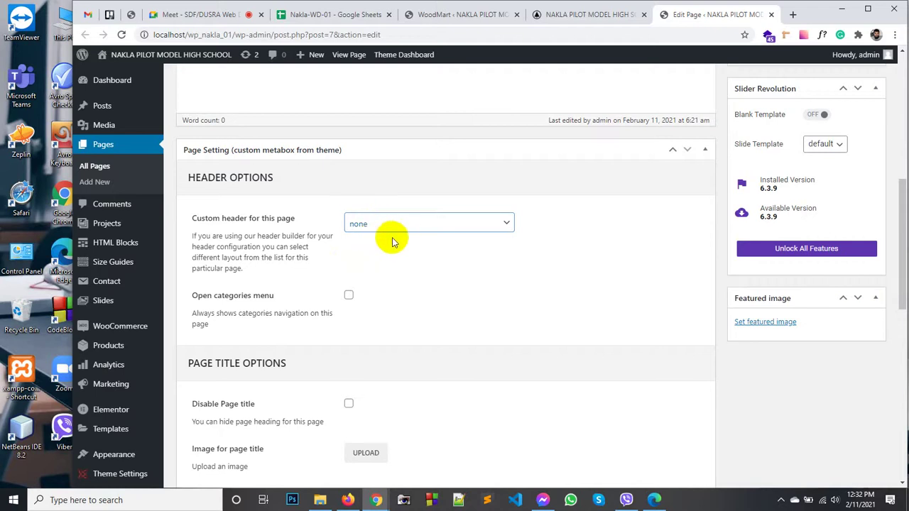
{"action": "scroll", "coordinate": [368, 276], "scroll_direction": "down", "scroll_amount": 2}
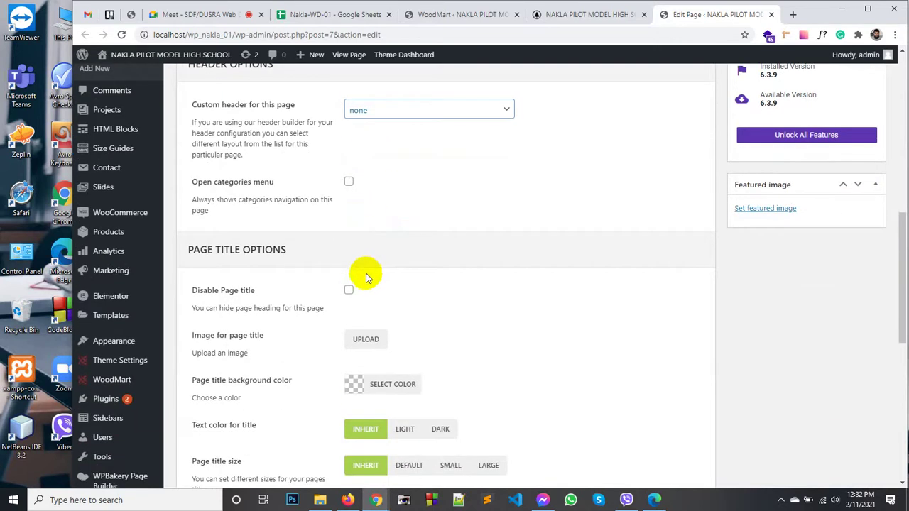
{"action": "scroll", "coordinate": [367, 278], "scroll_direction": "down", "scroll_amount": 1}
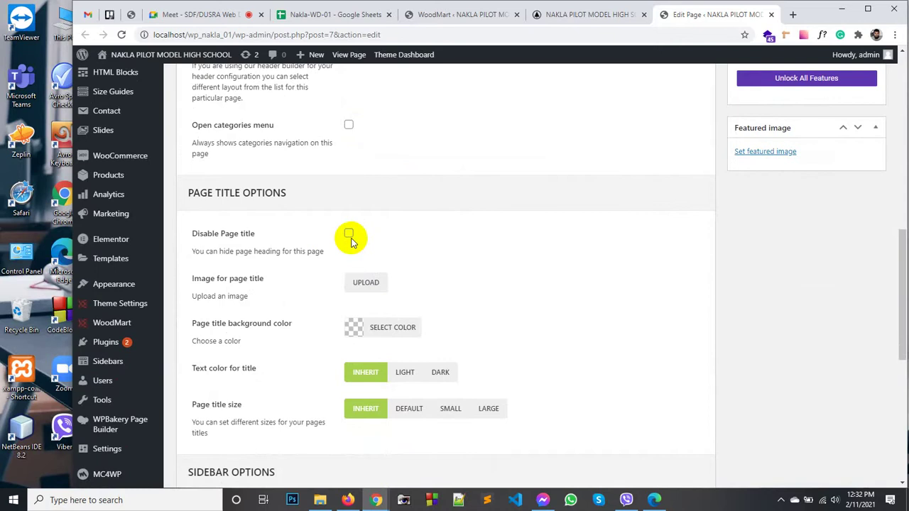
{"action": "scroll", "coordinate": [352, 240], "scroll_direction": "down", "scroll_amount": 7}
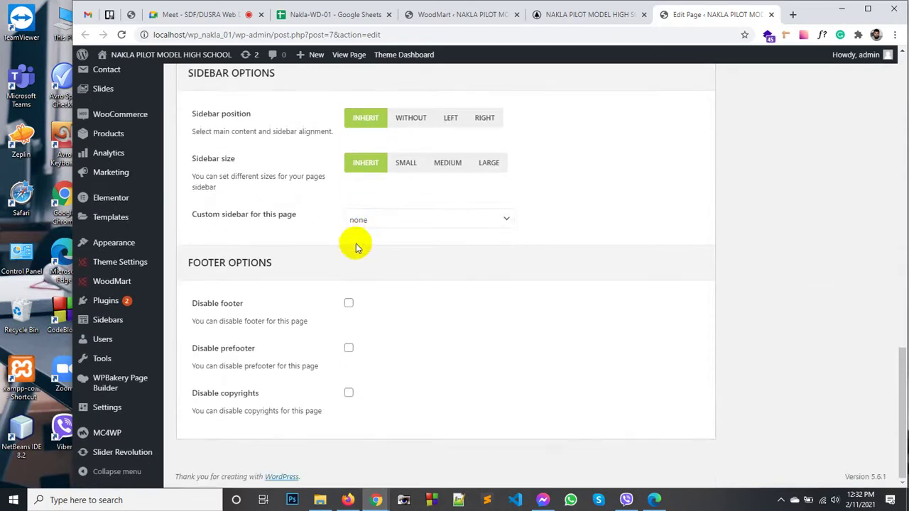
{"action": "scroll", "coordinate": [383, 273], "scroll_direction": "up", "scroll_amount": 5}
{"action": "scroll", "coordinate": [416, 302], "scroll_direction": "up", "scroll_amount": 15}
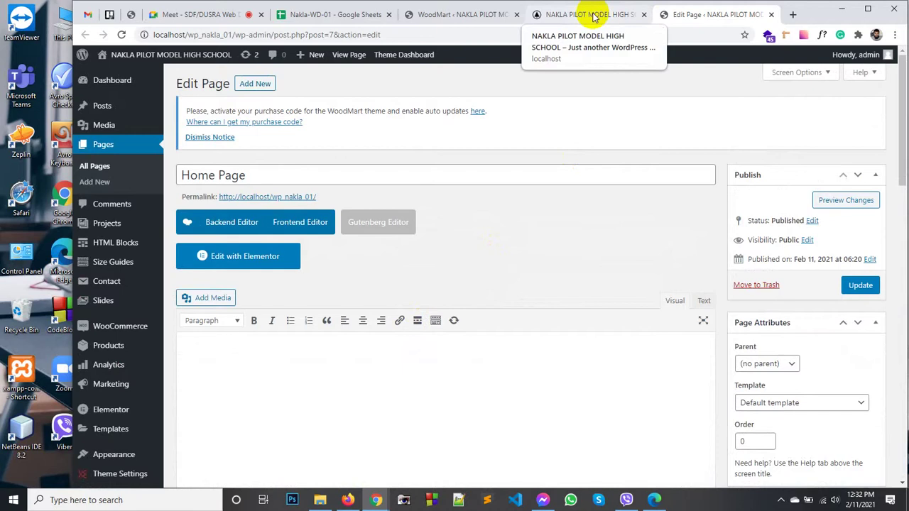
{"action": "left_click", "coordinate": [593, 16]}
{"action": "left_click", "coordinate": [668, 16]}
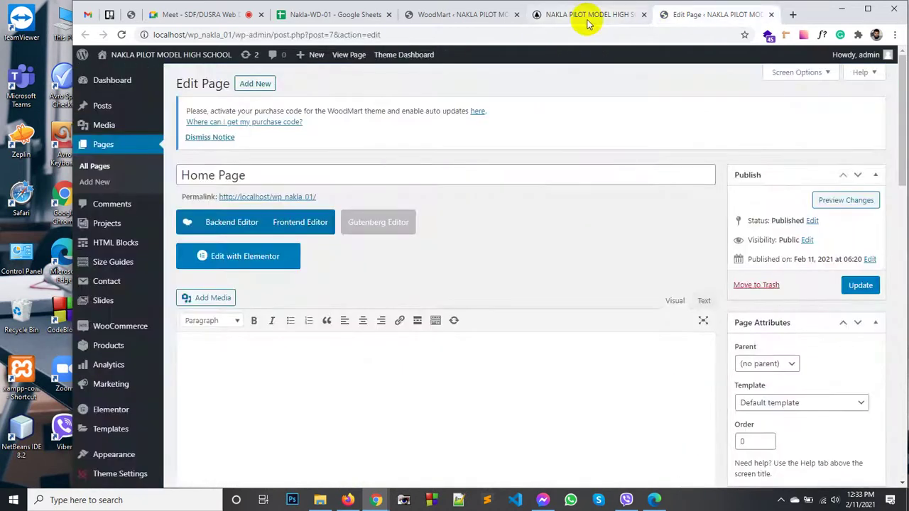
{"action": "left_click", "coordinate": [583, 16]}
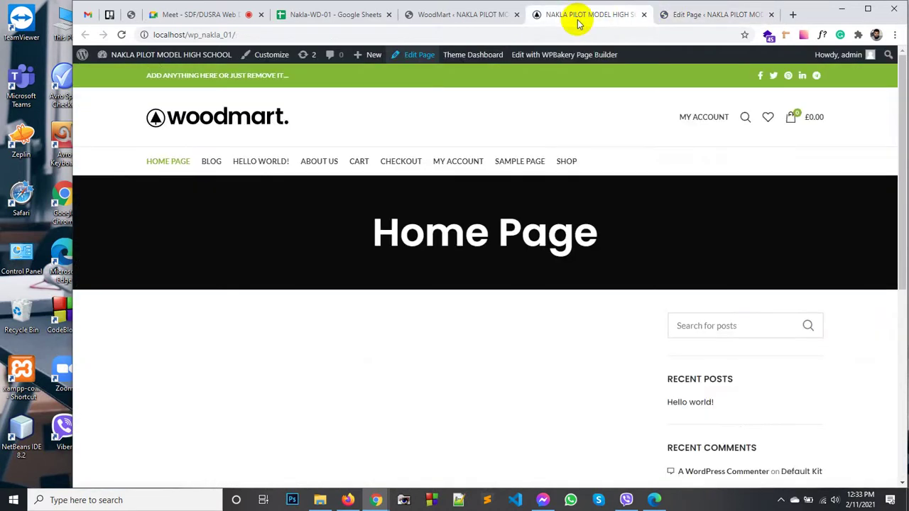
Step: In the header builder, create a new header from the Logo center example, giving 'Header Logo center'
{"action": "left_click", "coordinate": [463, 15]}
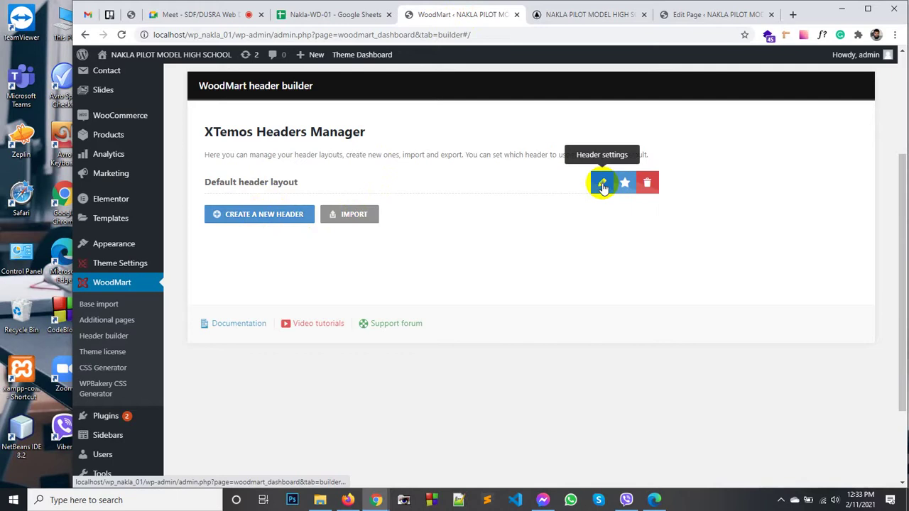
{"action": "left_click", "coordinate": [274, 218]}
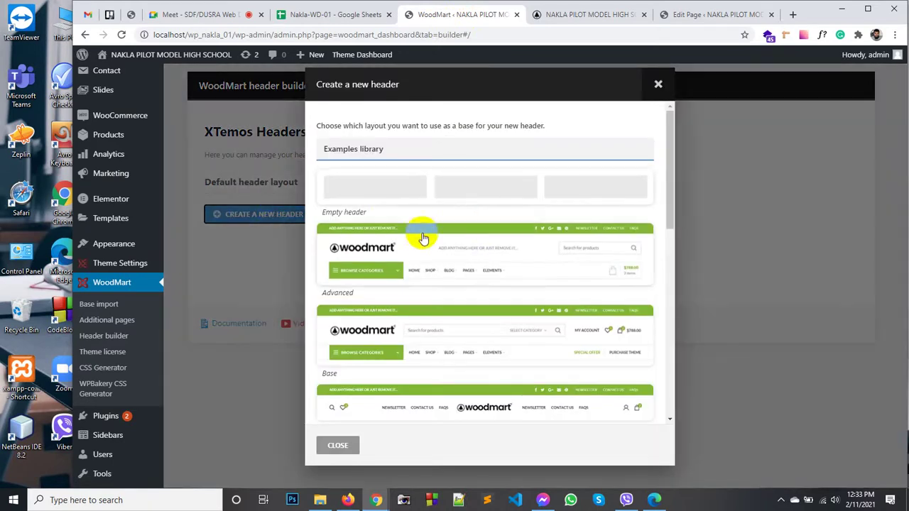
{"action": "scroll", "coordinate": [484, 253], "scroll_direction": "down", "scroll_amount": 3}
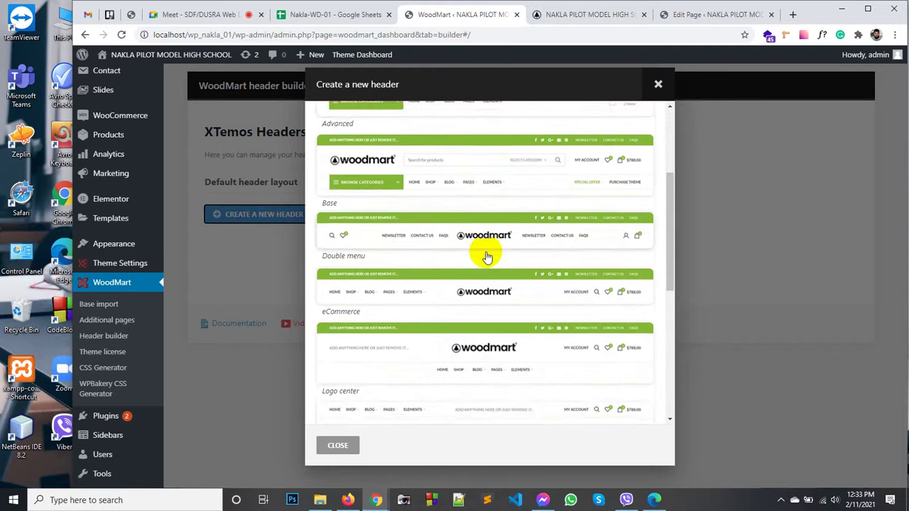
{"action": "scroll", "coordinate": [487, 257], "scroll_direction": "down", "scroll_amount": 3}
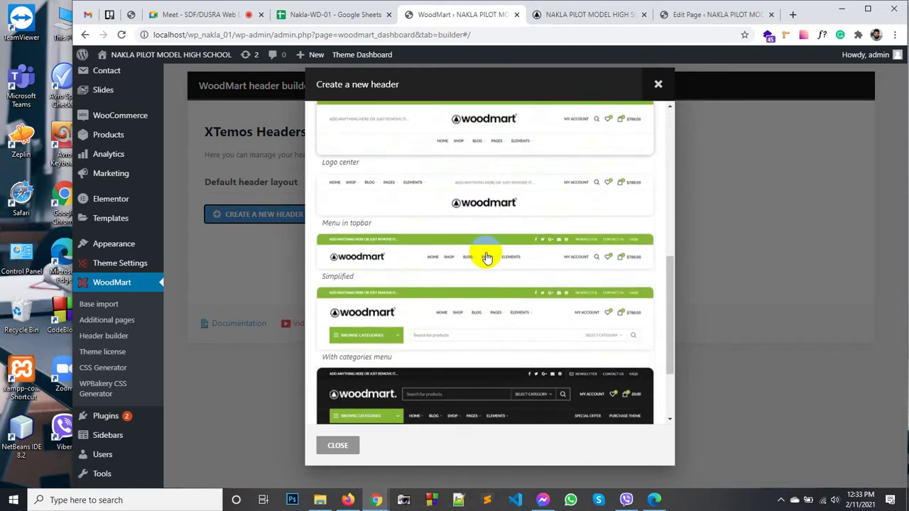
{"action": "scroll", "coordinate": [487, 257], "scroll_direction": "down", "scroll_amount": 3}
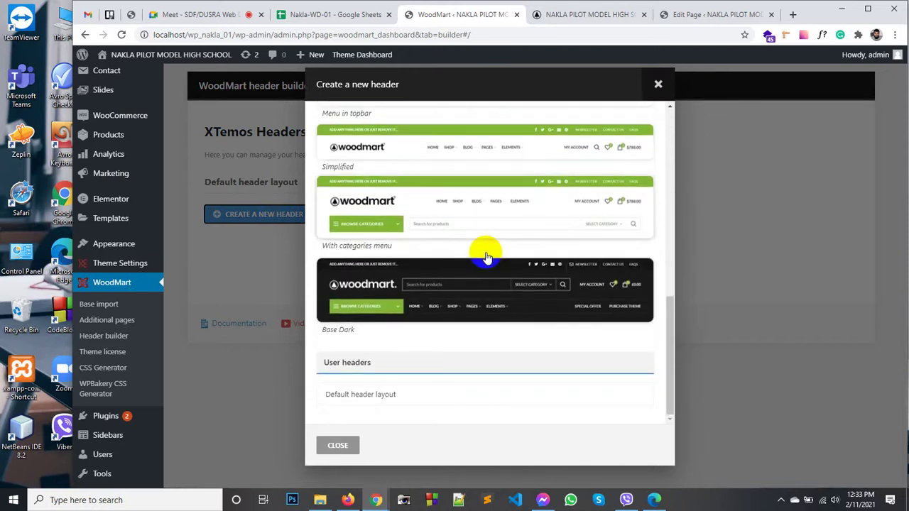
{"action": "scroll", "coordinate": [487, 257], "scroll_direction": "up", "scroll_amount": 3}
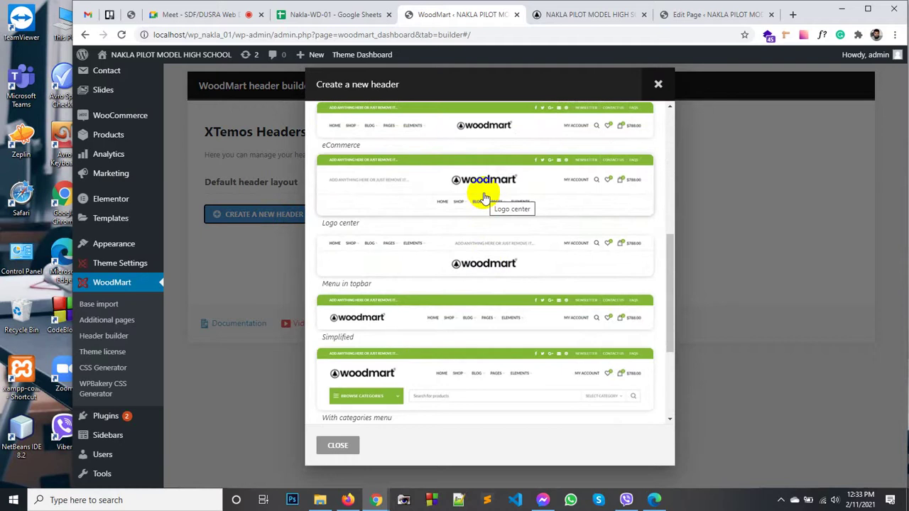
{"action": "left_click", "coordinate": [483, 198]}
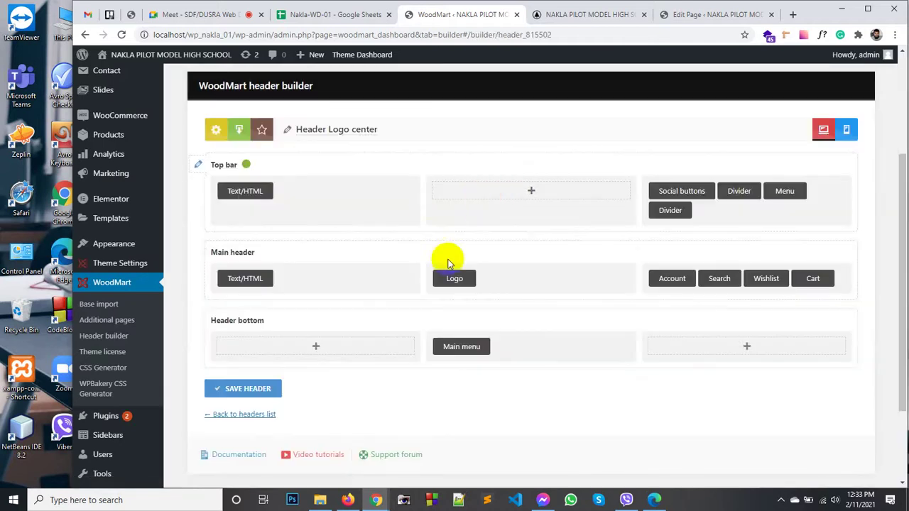
{"action": "mouse_move", "coordinate": [472, 278]}
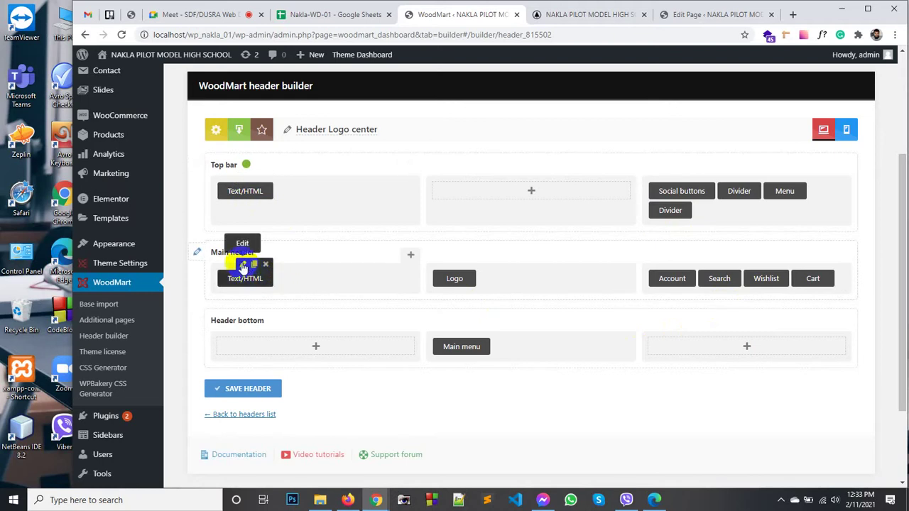
Step: Replace the main header text block's placeholder with an Email line linked to a mailto address
{"action": "left_click", "coordinate": [242, 266]}
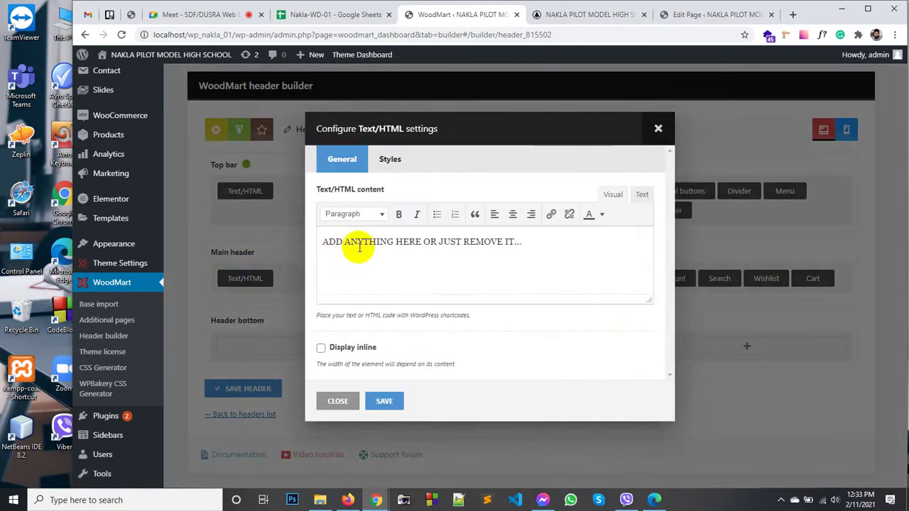
{"action": "triple_click", "coordinate": [407, 241]}
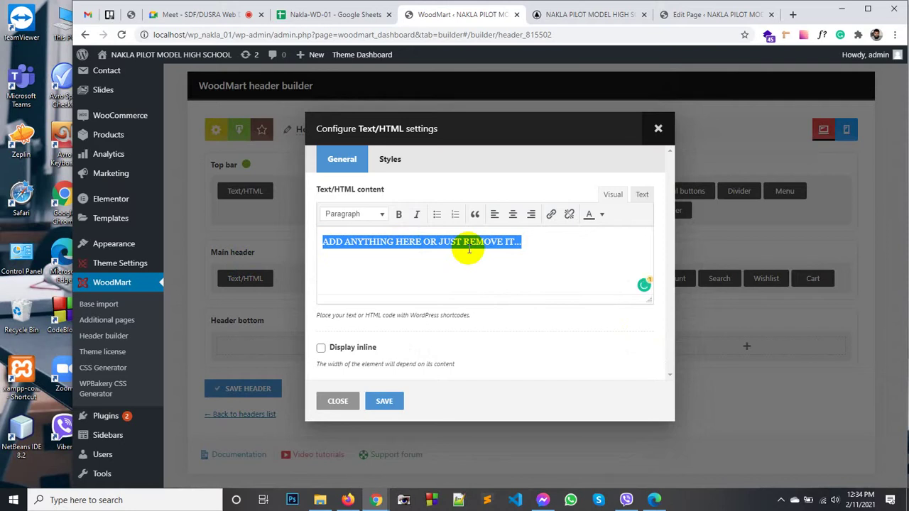
{"action": "type", "text": "Email: info@domain.com"}
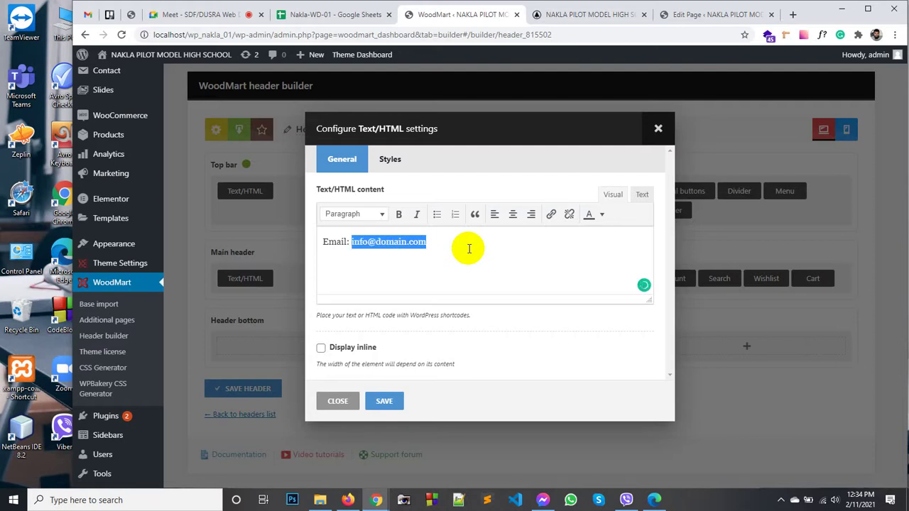
{"action": "left_click", "coordinate": [550, 215]}
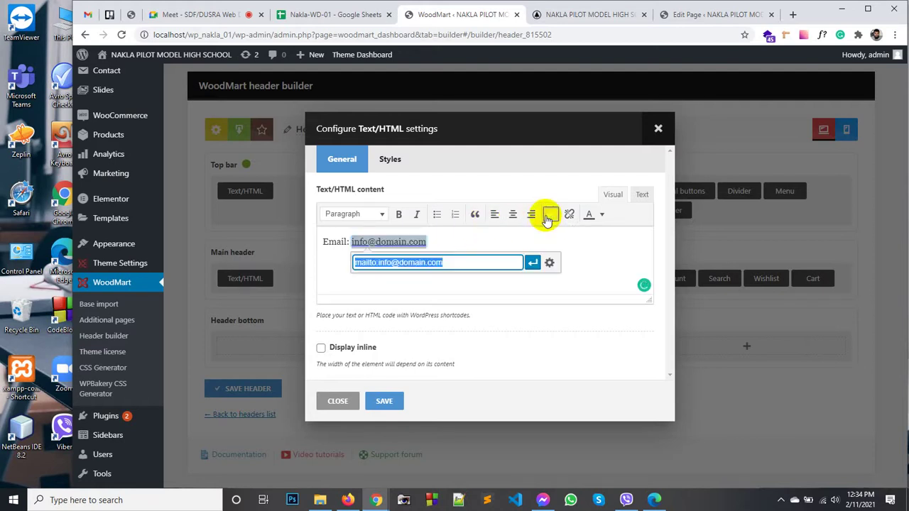
{"action": "left_click", "coordinate": [457, 262]}
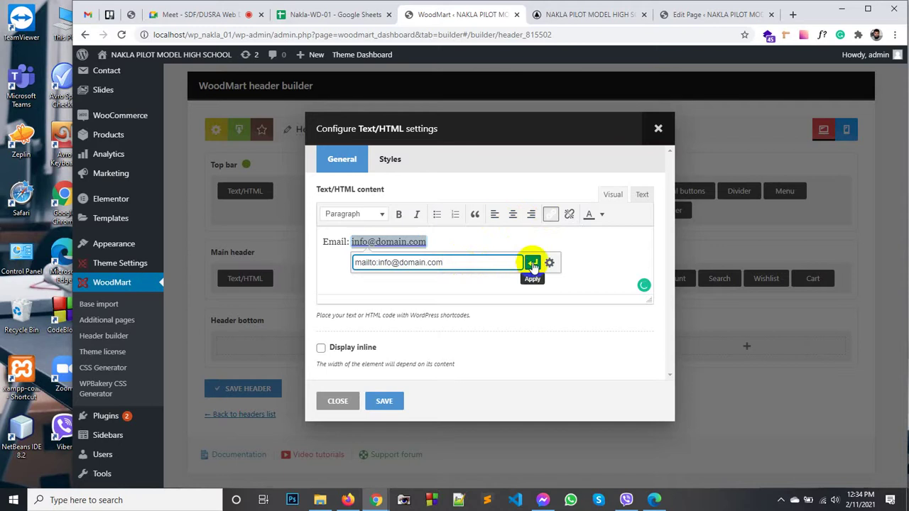
{"action": "left_click", "coordinate": [532, 263]}
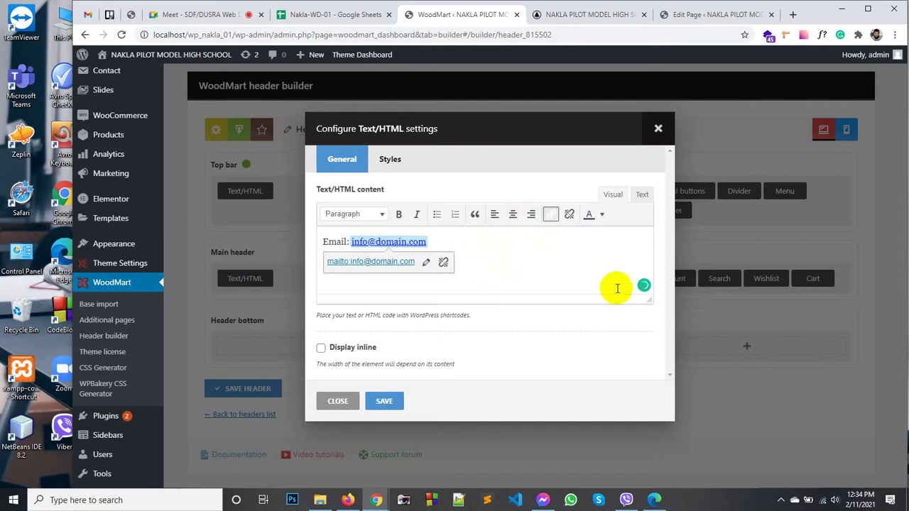
Step: In the HTML view, paste a second copy of the email line and relabel it 'Phone:'
{"action": "left_click", "coordinate": [642, 195]}
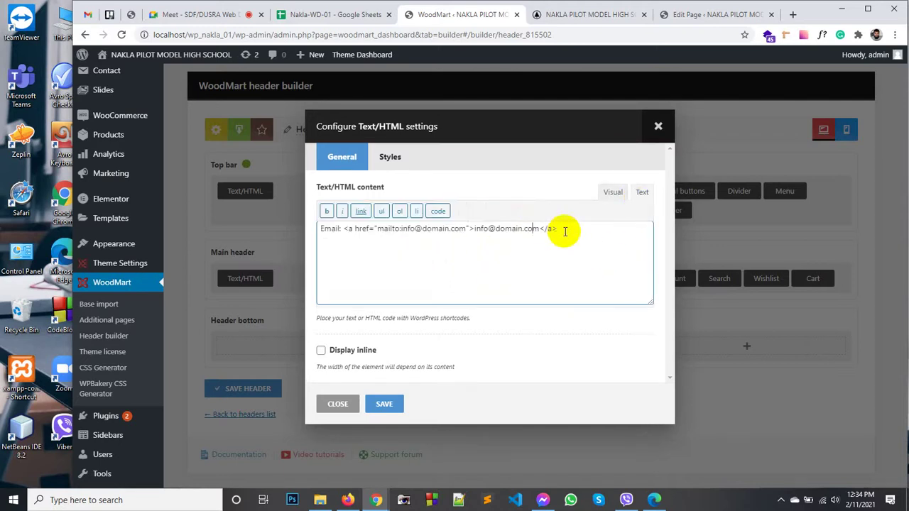
{"action": "left_click_drag", "start_coordinate": [565, 231], "coordinate": [320, 229]}
{"action": "key", "text": "ctrl+c"}
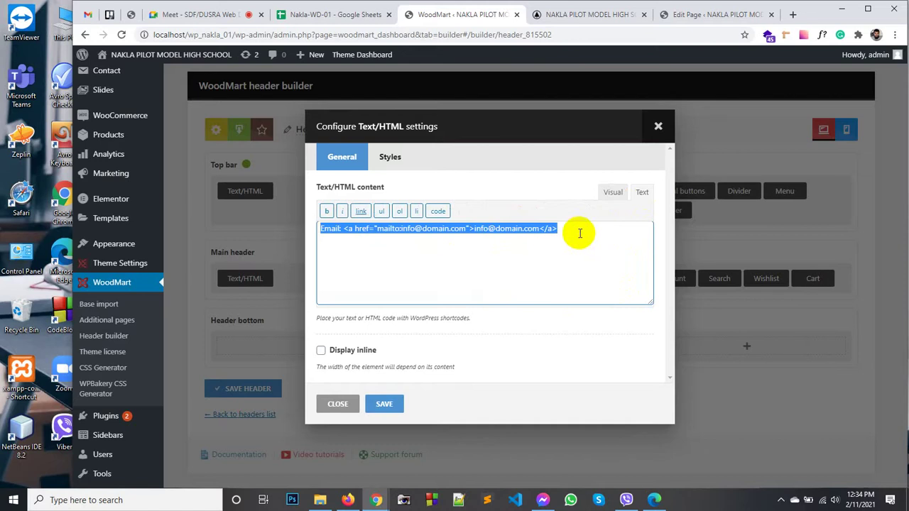
{"action": "left_click", "coordinate": [576, 230]}
{"action": "key", "text": "ctrl+v"}
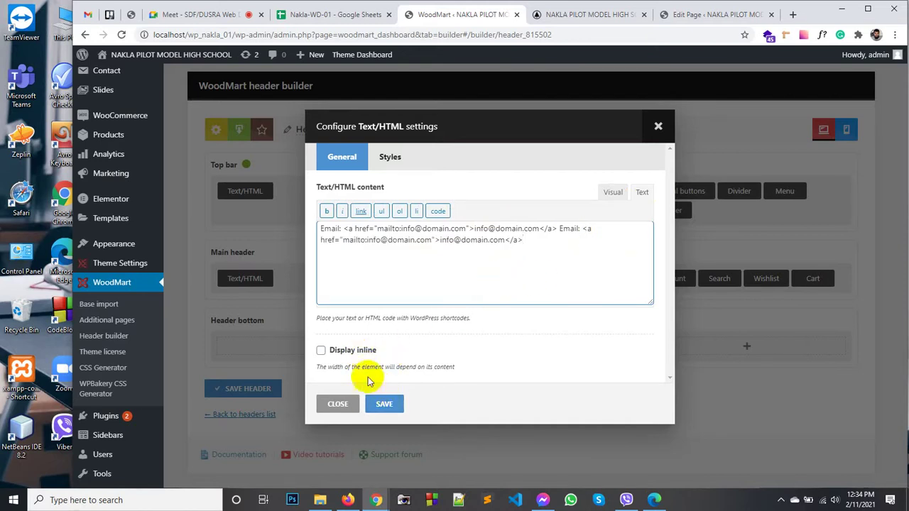
{"action": "double_click", "coordinate": [569, 229]}
{"action": "type", "text": "Phoe"}
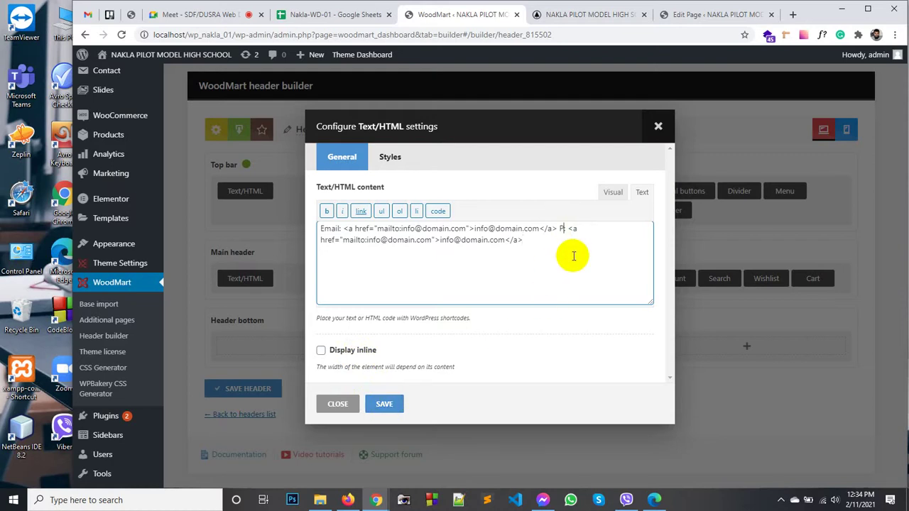
{"action": "key", "text": "BackSpace"}
{"action": "type", "text": "ne:"}
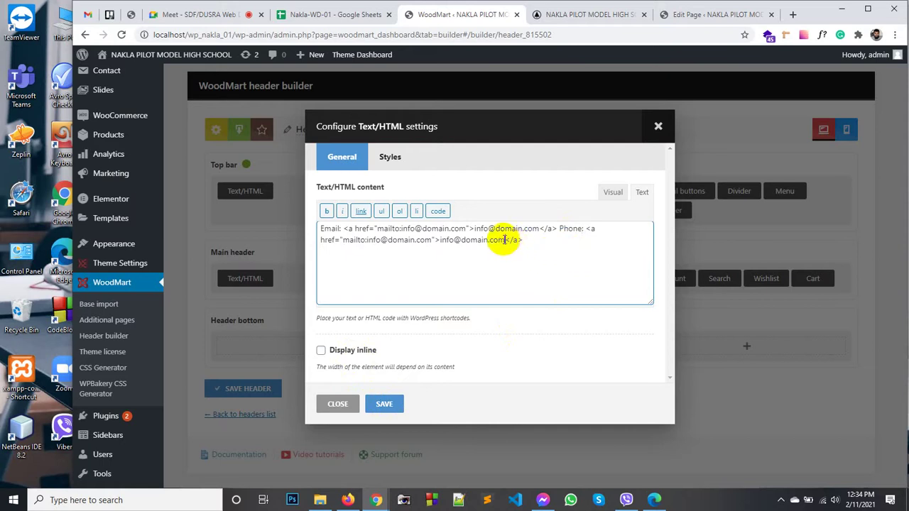
Step: Replace the duplicate address with the phone number and add a space before the Phone label
{"action": "double_click", "coordinate": [447, 240]}
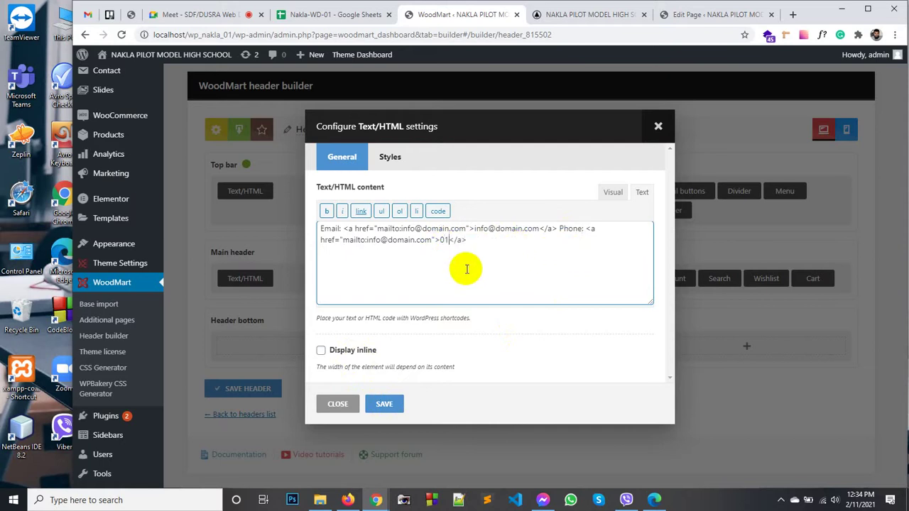
{"action": "key", "text": "shift+Left"}
{"action": "key", "text": "Right"}
{"action": "key", "text": "Right"}
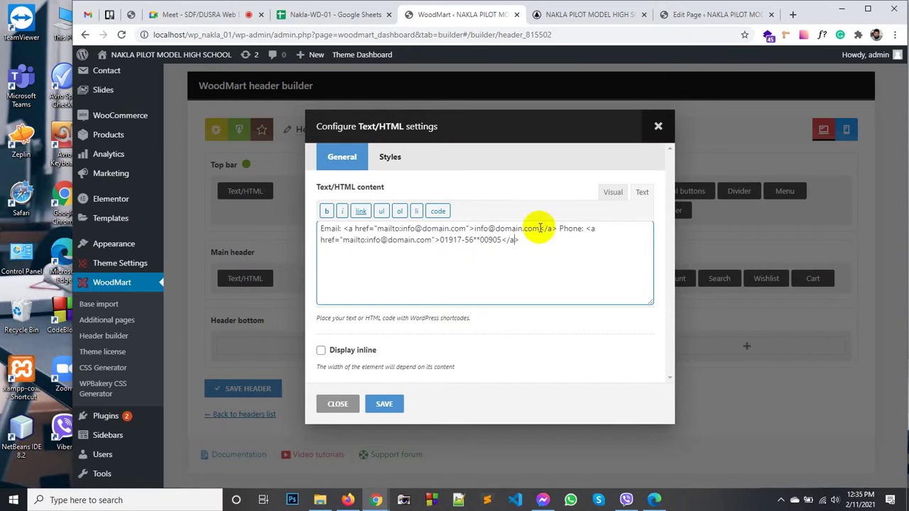
{"action": "left_click", "coordinate": [611, 192]}
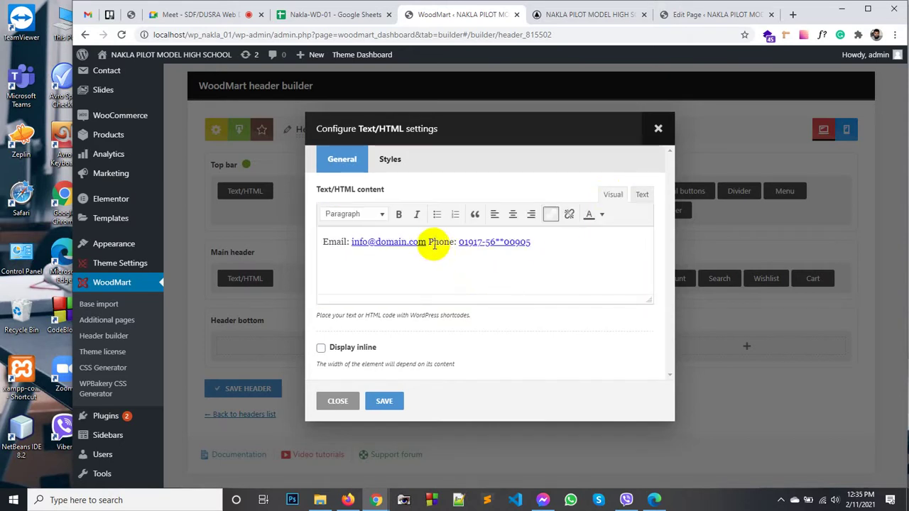
{"action": "left_click", "coordinate": [429, 243]}
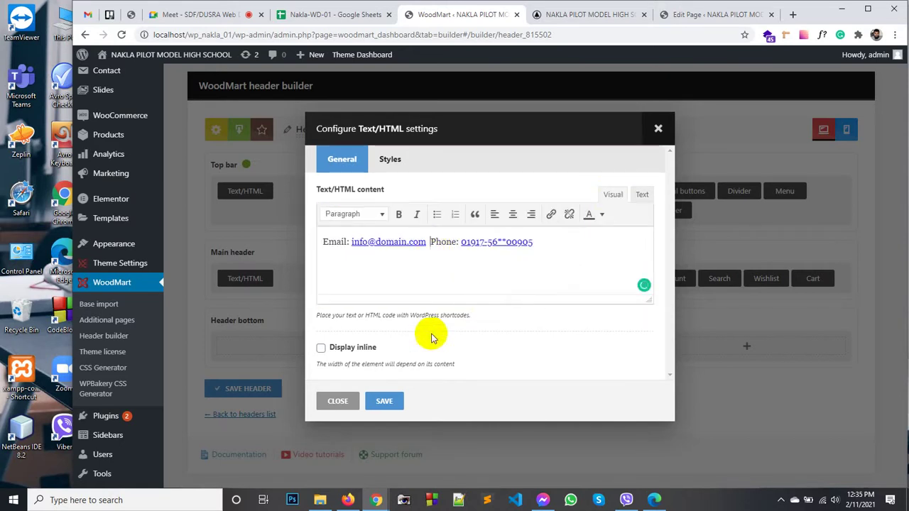
Step: Save the text block and the header layout, then reload the home page to check it
{"action": "left_click", "coordinate": [385, 400]}
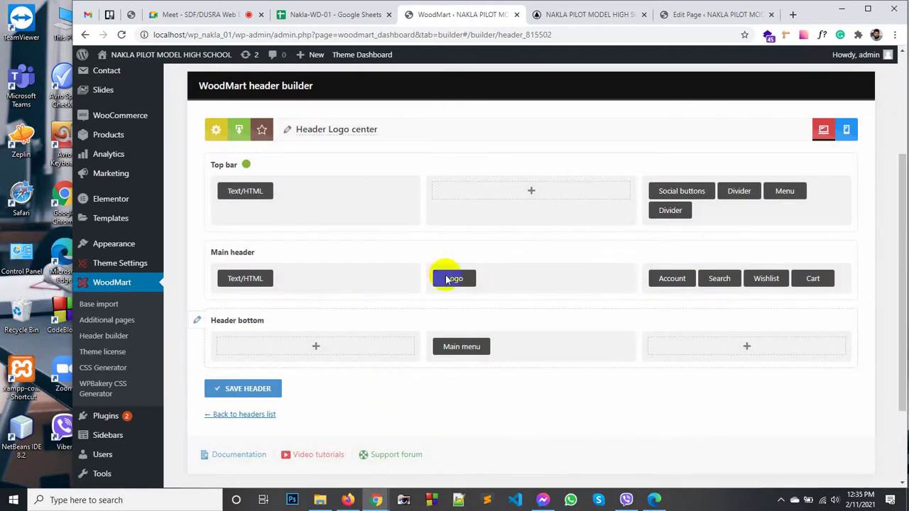
{"action": "scroll", "coordinate": [302, 359], "scroll_direction": "down", "scroll_amount": 1}
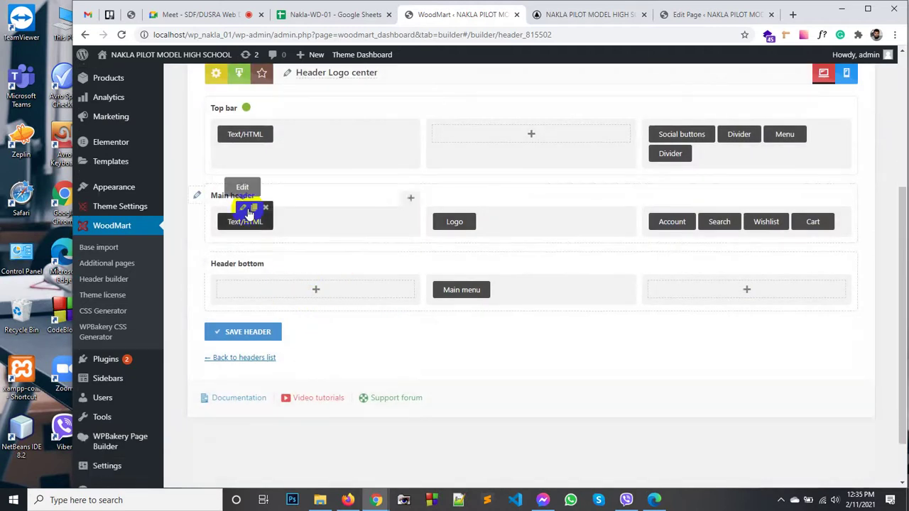
{"action": "left_click", "coordinate": [250, 332]}
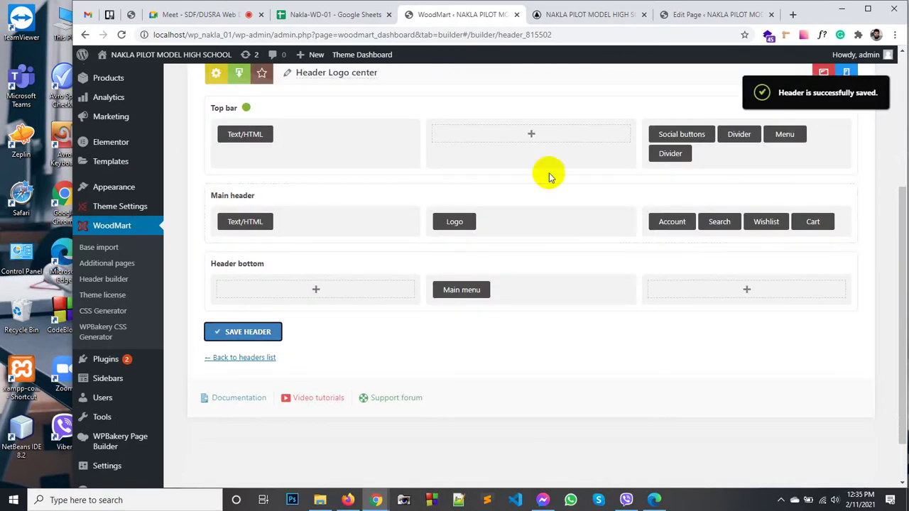
{"action": "scroll", "coordinate": [471, 101], "scroll_direction": "up", "scroll_amount": 1}
{"action": "scroll", "coordinate": [471, 102], "scroll_direction": "up", "scroll_amount": 2}
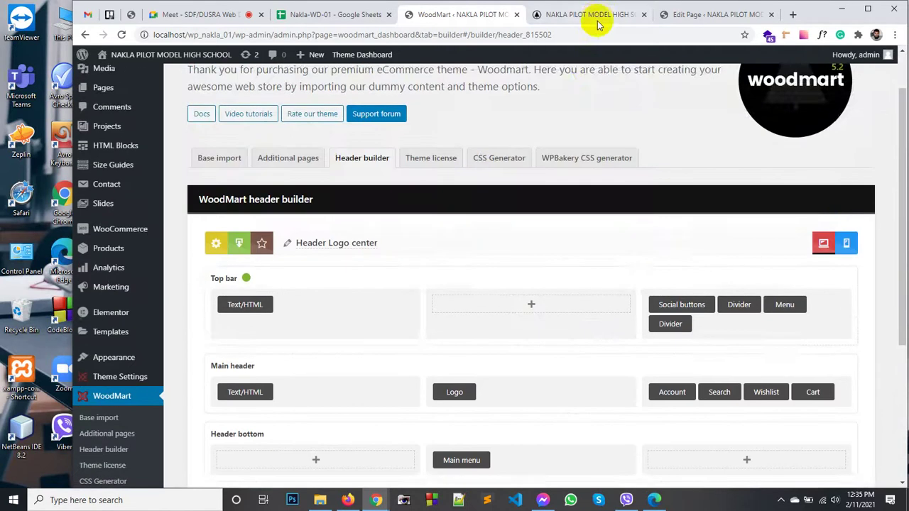
{"action": "left_click", "coordinate": [599, 16]}
{"action": "right_click", "coordinate": [431, 123]}
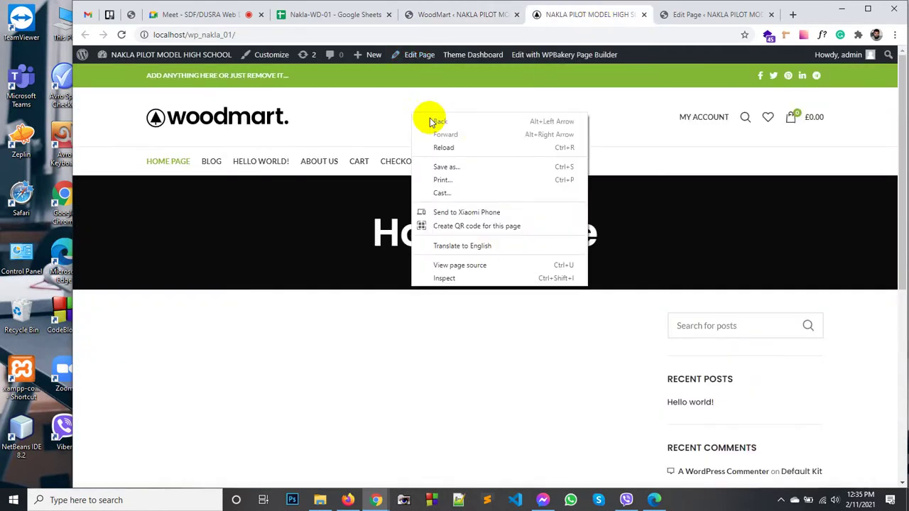
{"action": "left_click", "coordinate": [479, 147]}
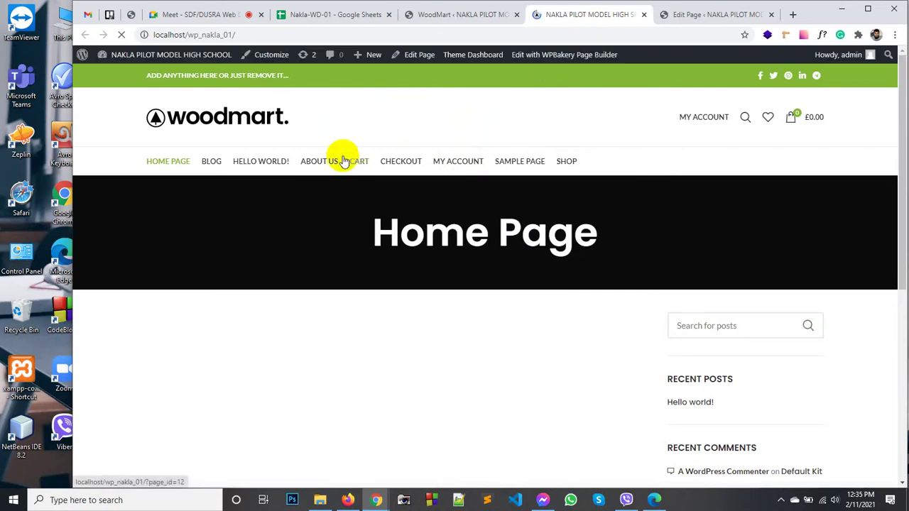
Step: Save the Header Logo center layout again and go back to the headers list
{"action": "left_click", "coordinate": [696, 15]}
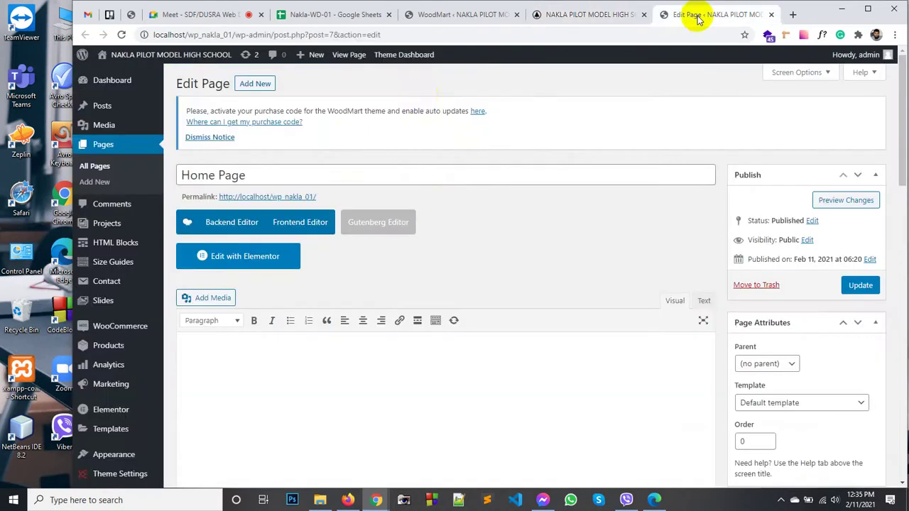
{"action": "left_click", "coordinate": [438, 16]}
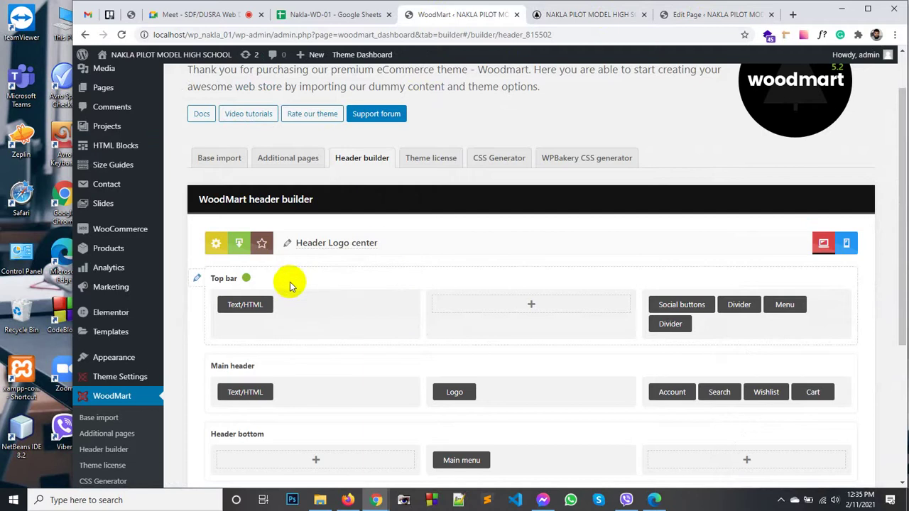
{"action": "scroll", "coordinate": [291, 284], "scroll_direction": "down", "scroll_amount": 3}
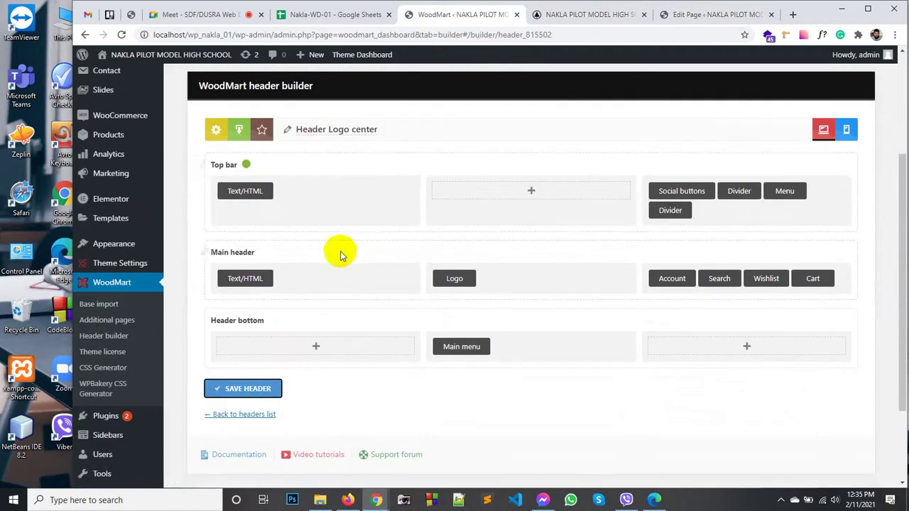
{"action": "scroll", "coordinate": [284, 171], "scroll_direction": "up", "scroll_amount": 3}
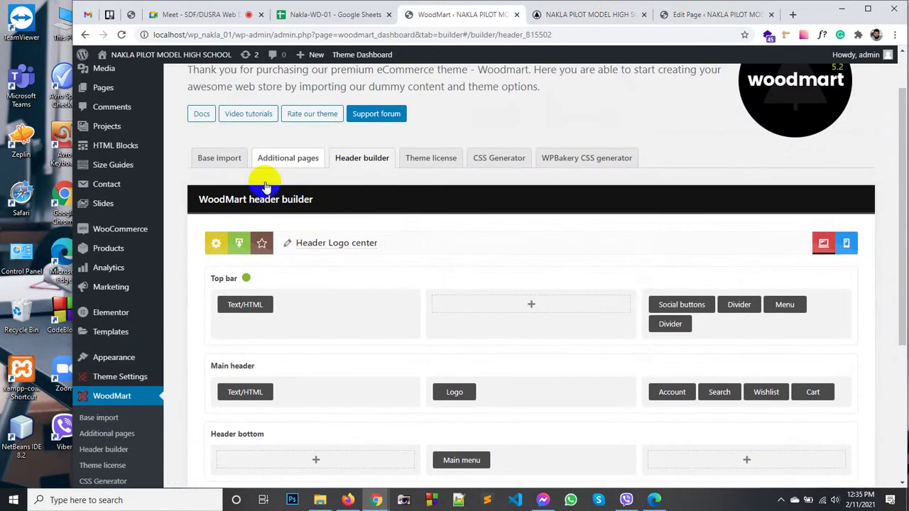
{"action": "left_click", "coordinate": [362, 248]}
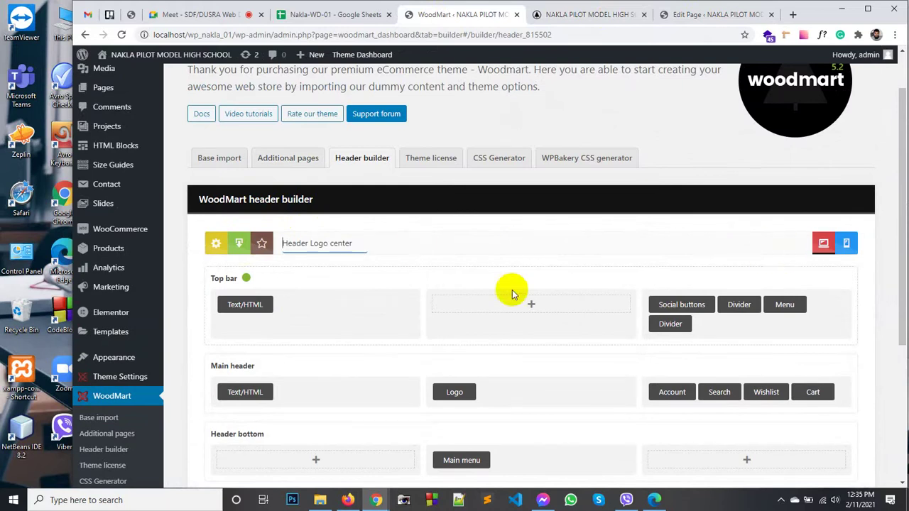
{"action": "scroll", "coordinate": [511, 295], "scroll_direction": "down", "scroll_amount": 3}
{"action": "left_click", "coordinate": [231, 274]}
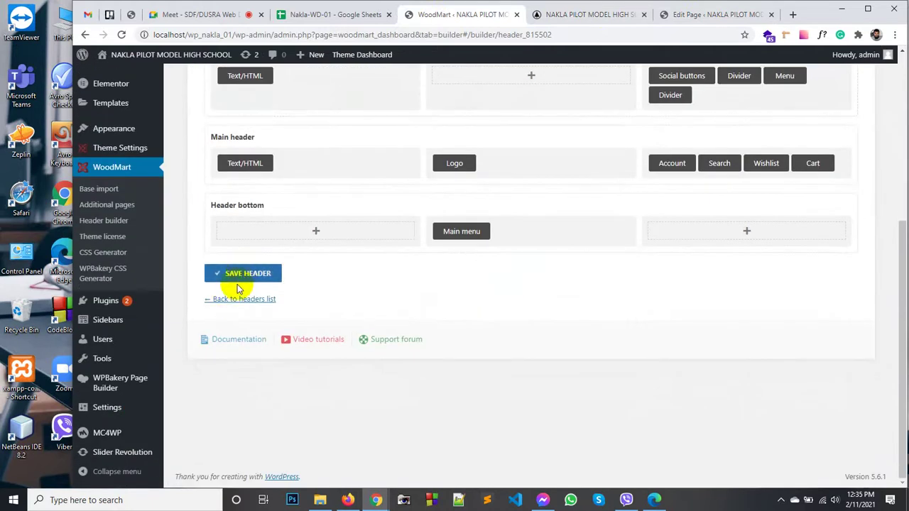
{"action": "left_click", "coordinate": [239, 299]}
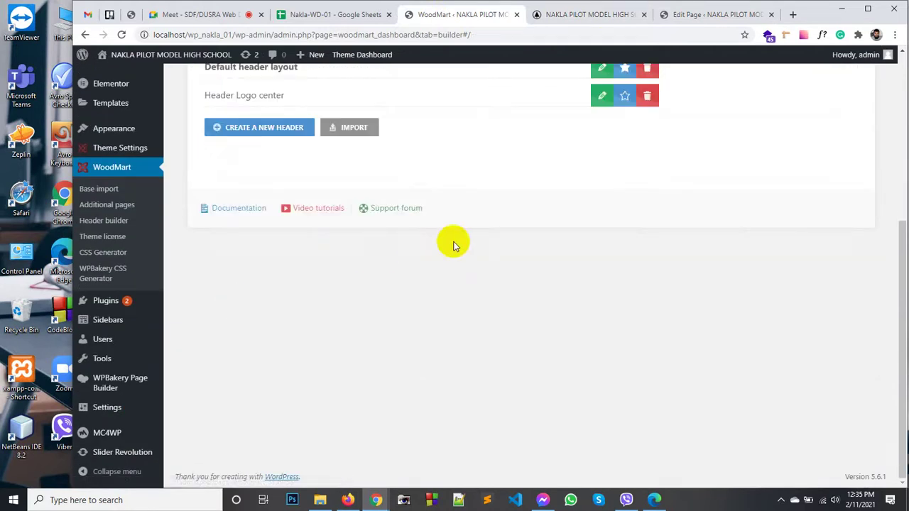
{"action": "scroll", "coordinate": [454, 245], "scroll_direction": "up", "scroll_amount": 2}
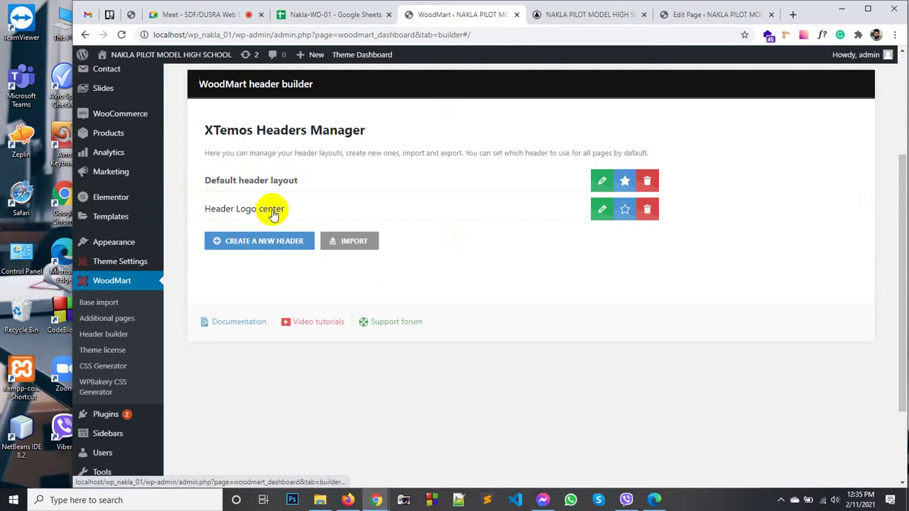
Step: Make Header Logo center the default header and reload the home page to see it live
{"action": "left_click", "coordinate": [626, 211]}
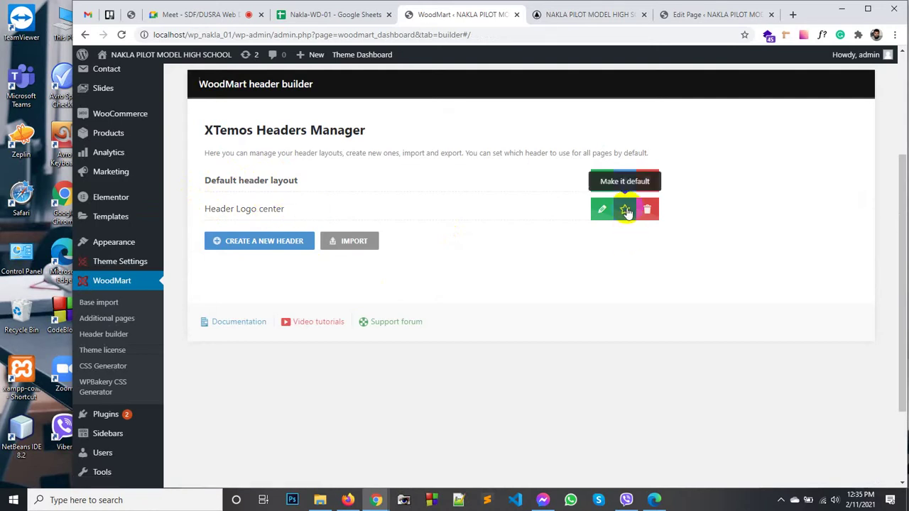
{"action": "left_click", "coordinate": [544, 111]}
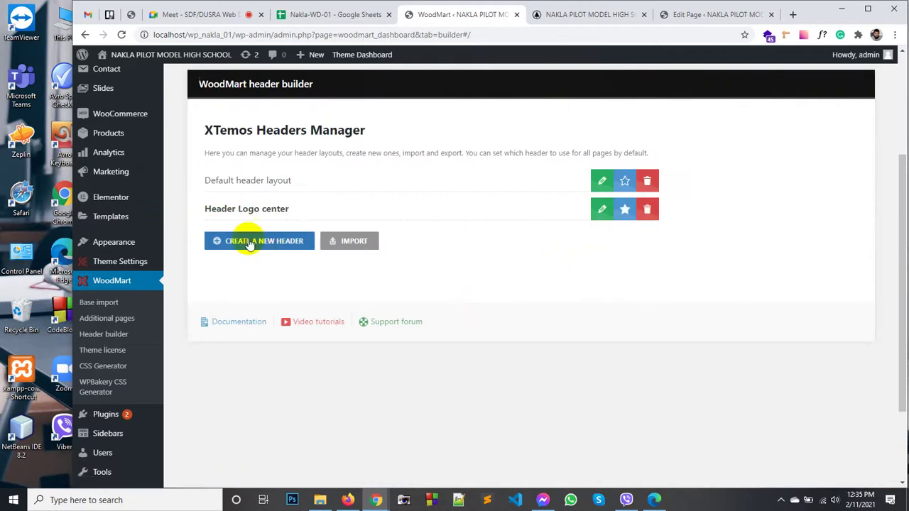
{"action": "left_click", "coordinate": [596, 14]}
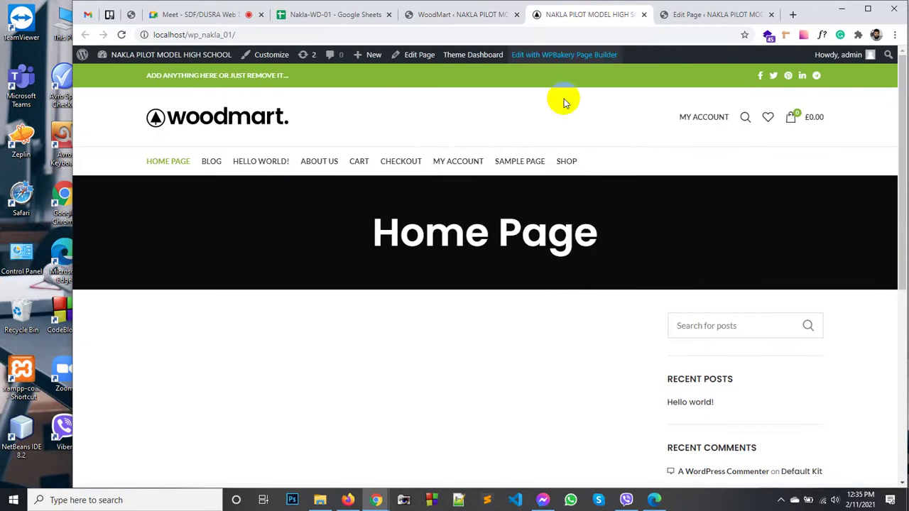
{"action": "right_click", "coordinate": [420, 118]}
{"action": "left_click", "coordinate": [494, 151]}
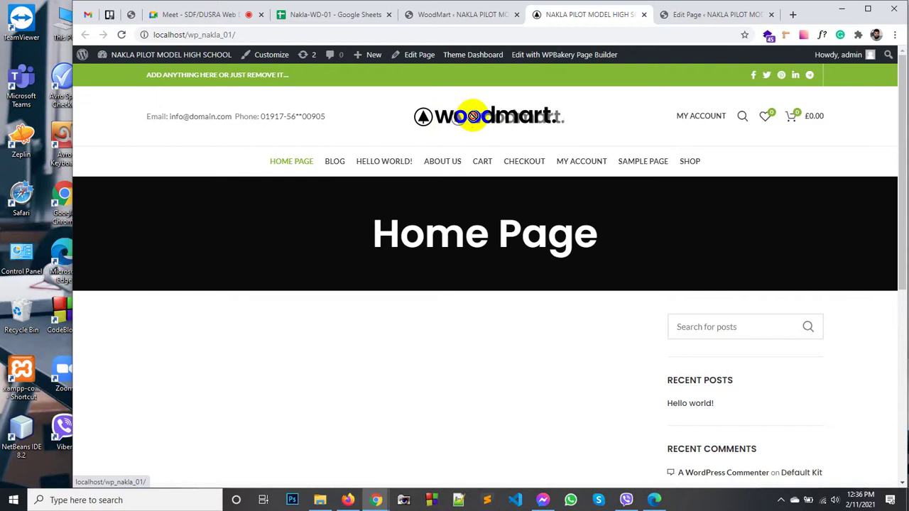
{"action": "left_click", "coordinate": [501, 16]}
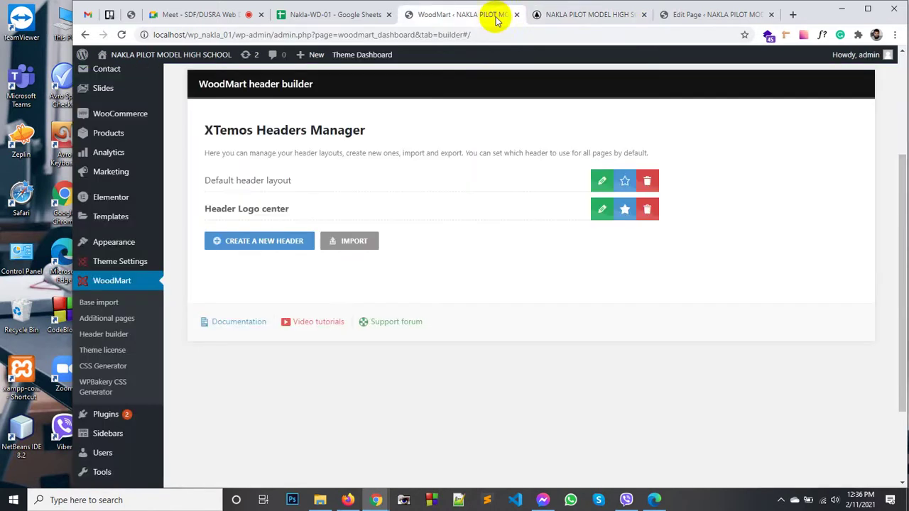
Step: Open the Header Logo center layout in the builder, then look at the live home page
{"action": "left_click", "coordinate": [601, 209]}
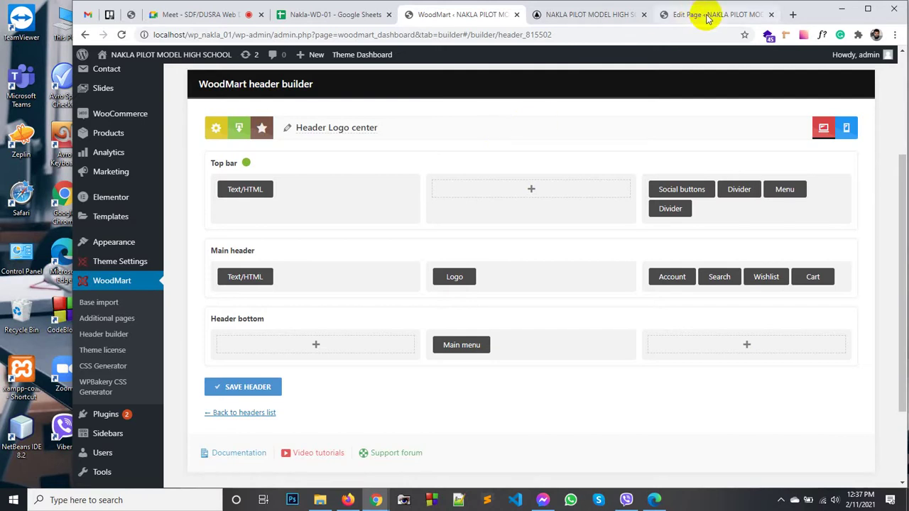
{"action": "left_click", "coordinate": [537, 64]}
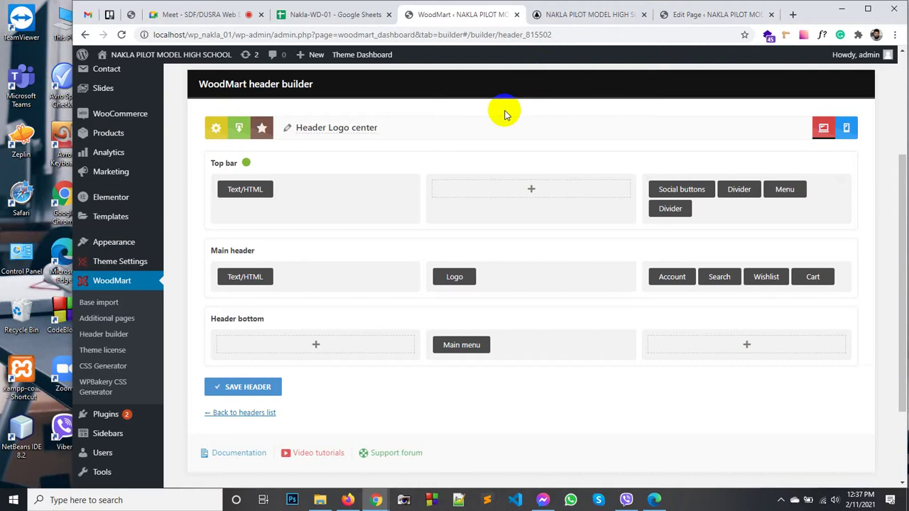
{"action": "scroll", "coordinate": [467, 126], "scroll_direction": "down", "scroll_amount": 3}
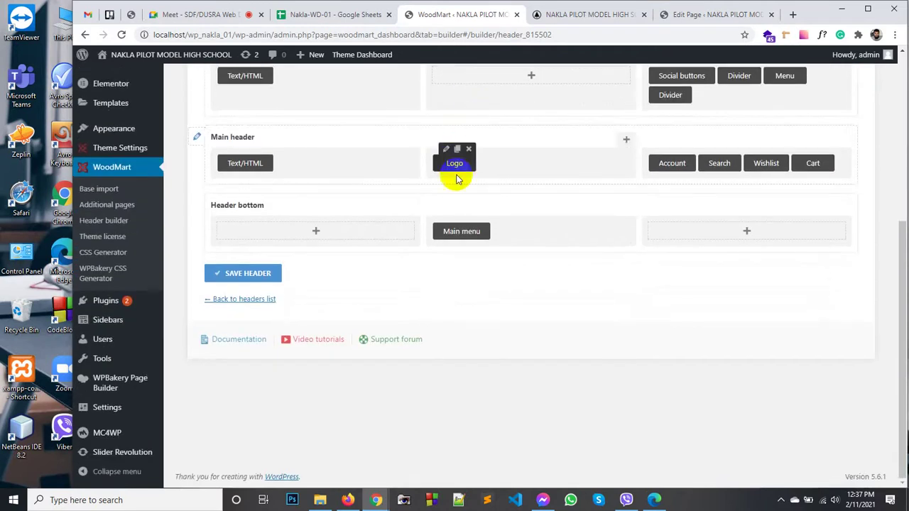
{"action": "left_click", "coordinate": [592, 14]}
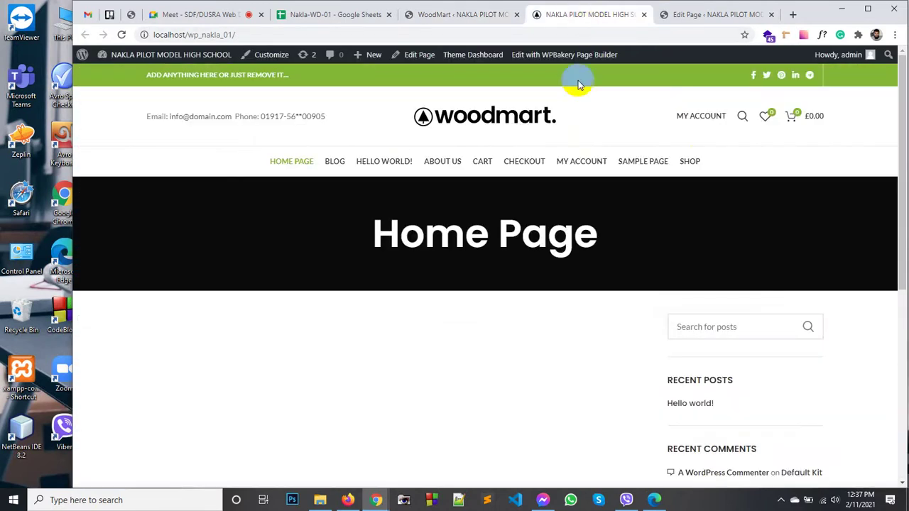
{"action": "mouse_move", "coordinate": [704, 116]}
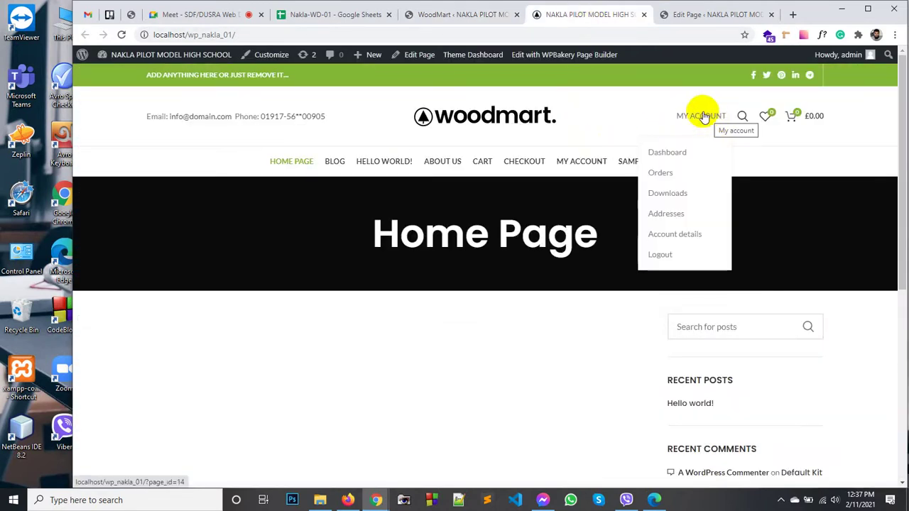
Step: Delete the Account, Wishlist and Cart elements from the main header
{"action": "left_click", "coordinate": [462, 14]}
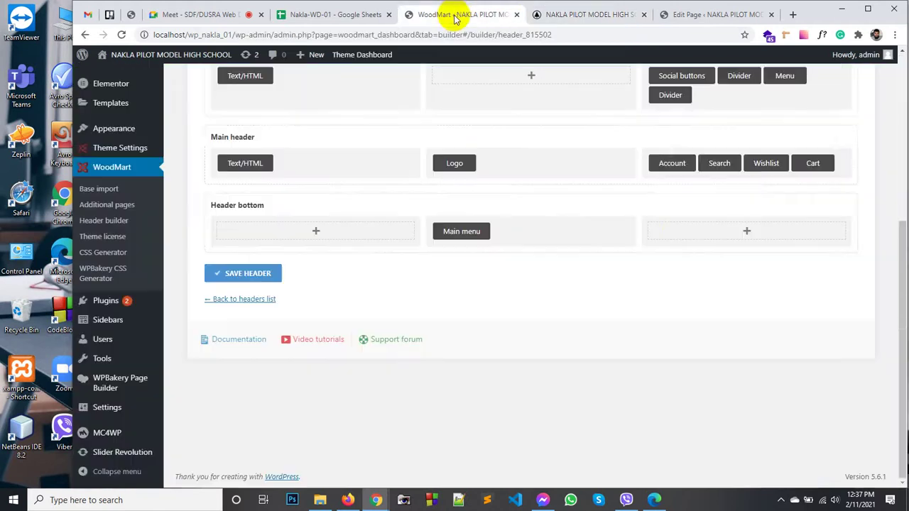
{"action": "mouse_move", "coordinate": [679, 165]}
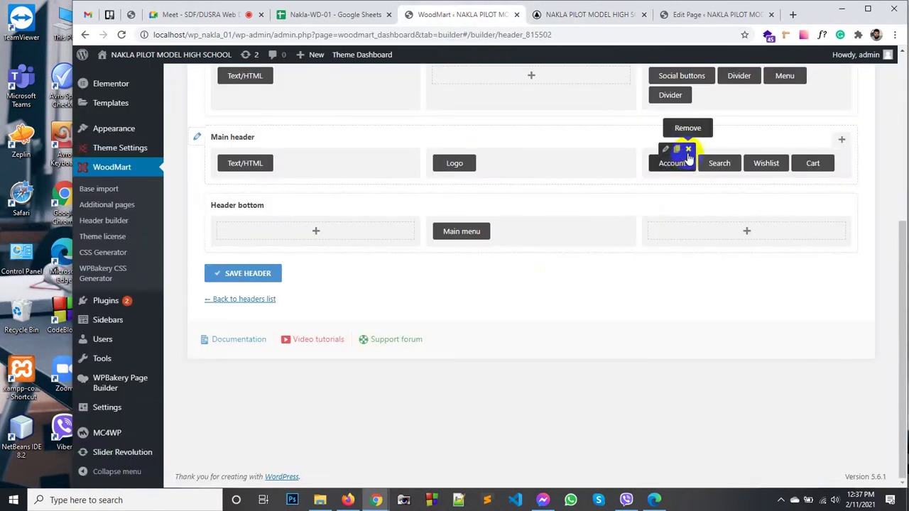
{"action": "left_click", "coordinate": [689, 150]}
{"action": "left_click", "coordinate": [544, 97]}
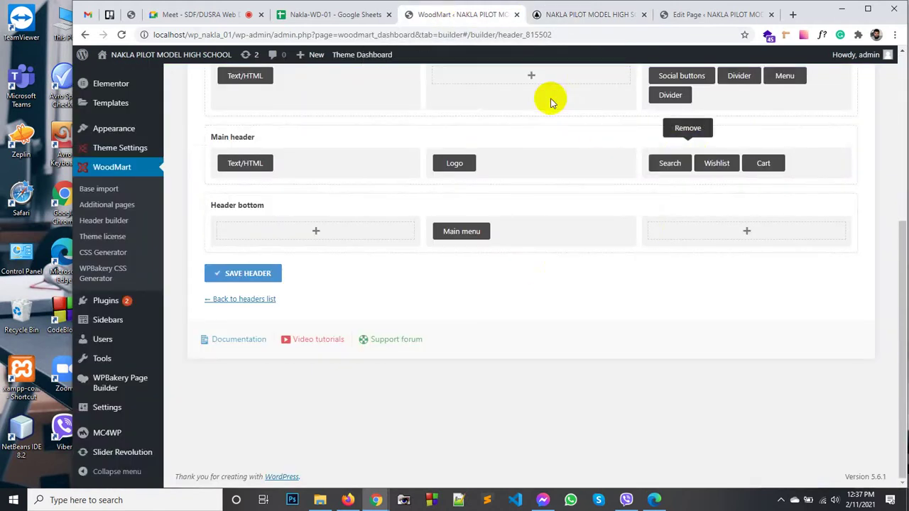
{"action": "left_click", "coordinate": [731, 151]}
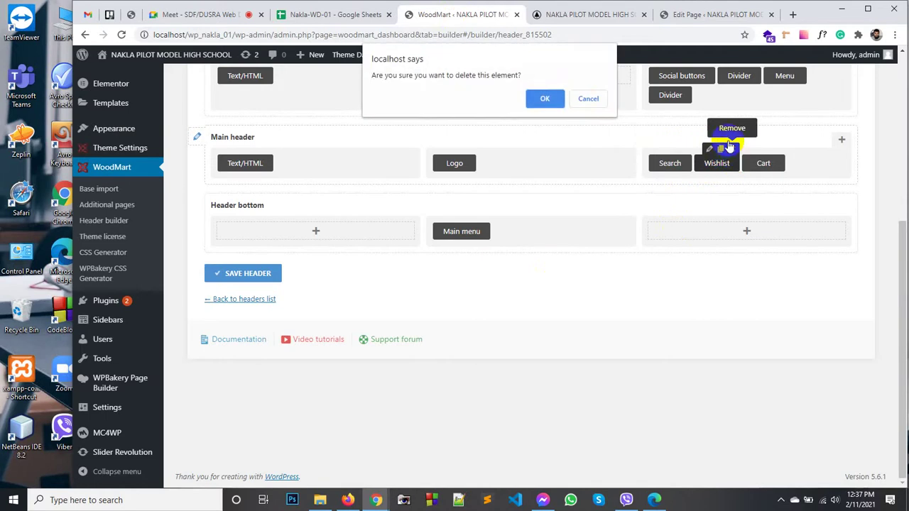
{"action": "left_click", "coordinate": [545, 97]}
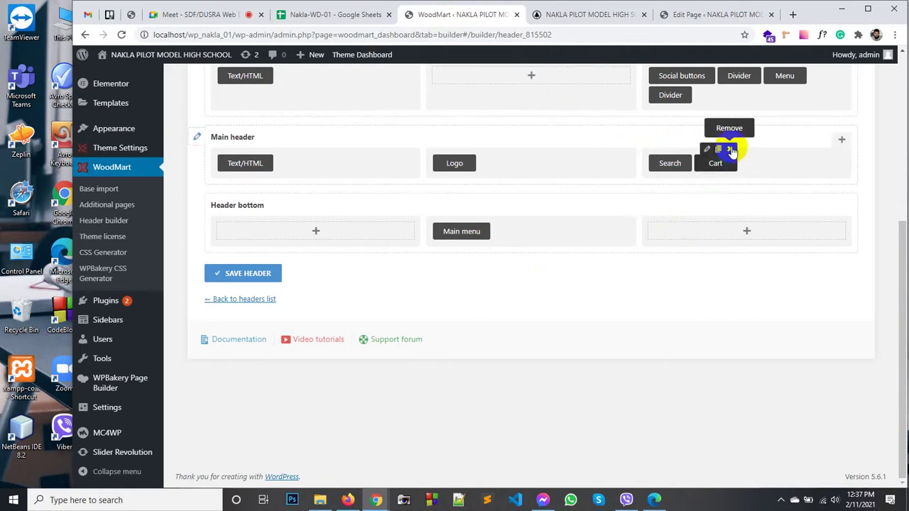
{"action": "left_click", "coordinate": [731, 151]}
{"action": "left_click", "coordinate": [546, 97]}
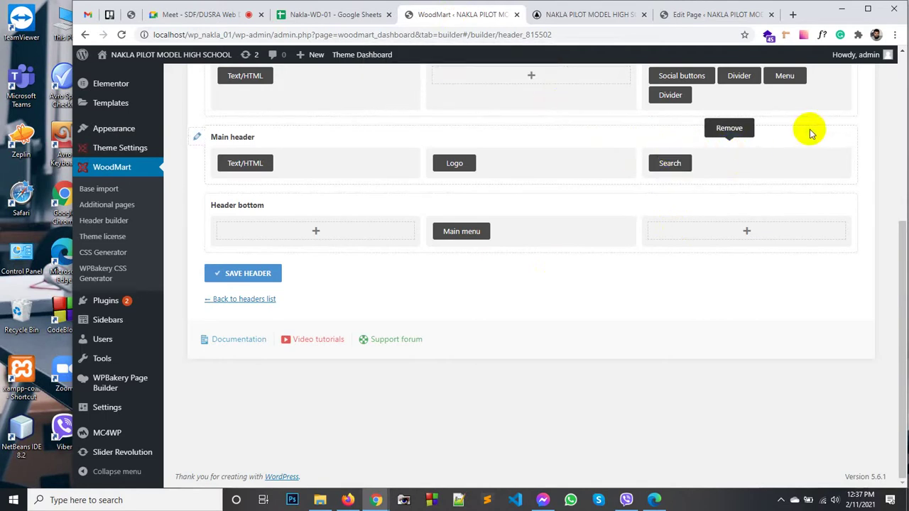
Step: Move Social buttons into the main header's right column, delete Search, and view the site
{"action": "left_click_drag", "start_coordinate": [680, 76], "coordinate": [746, 149]}
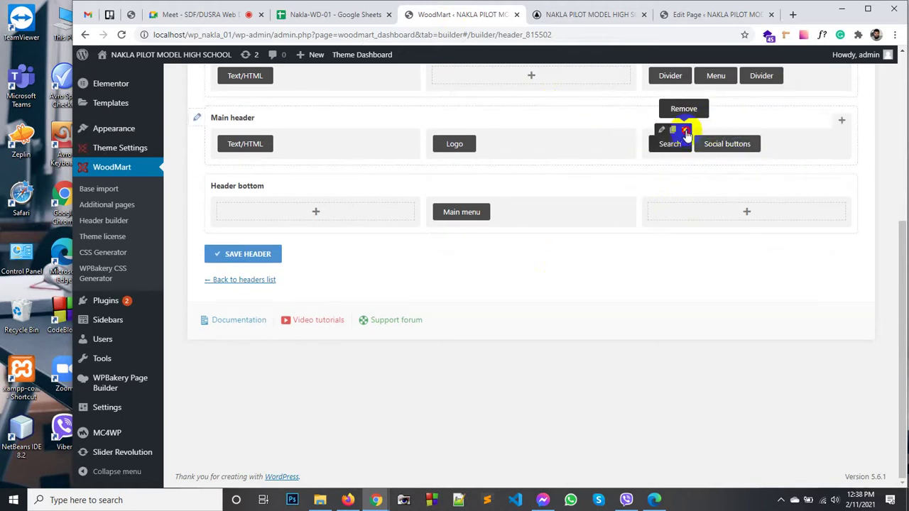
{"action": "left_click", "coordinate": [685, 133]}
{"action": "left_click", "coordinate": [547, 97]}
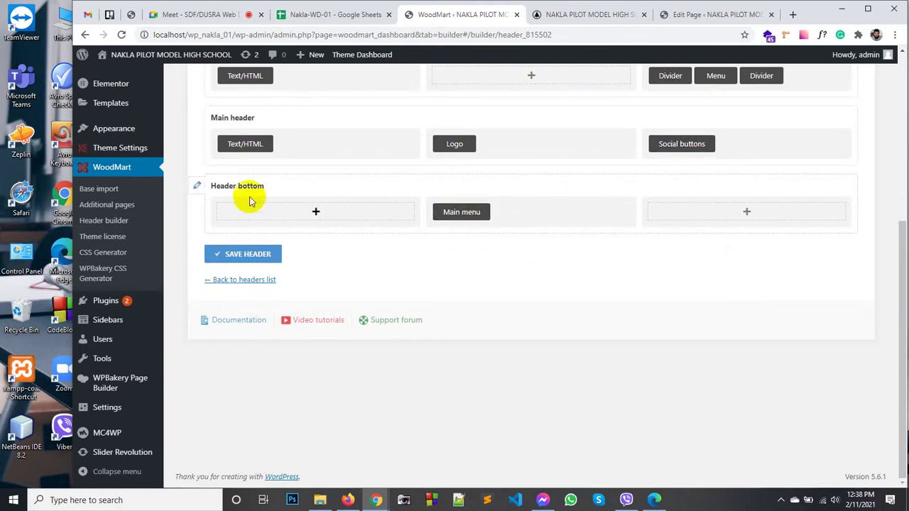
{"action": "scroll", "coordinate": [245, 163], "scroll_direction": "up", "scroll_amount": 1}
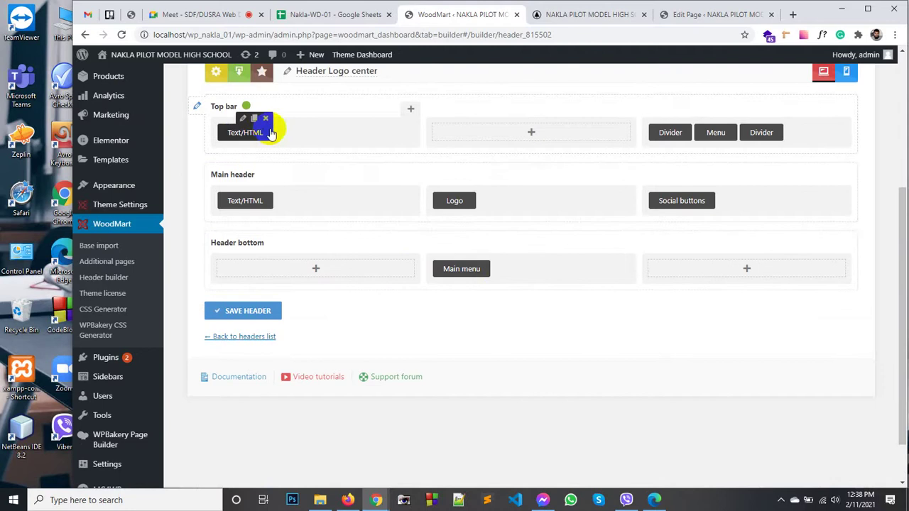
{"action": "left_click", "coordinate": [572, 14]}
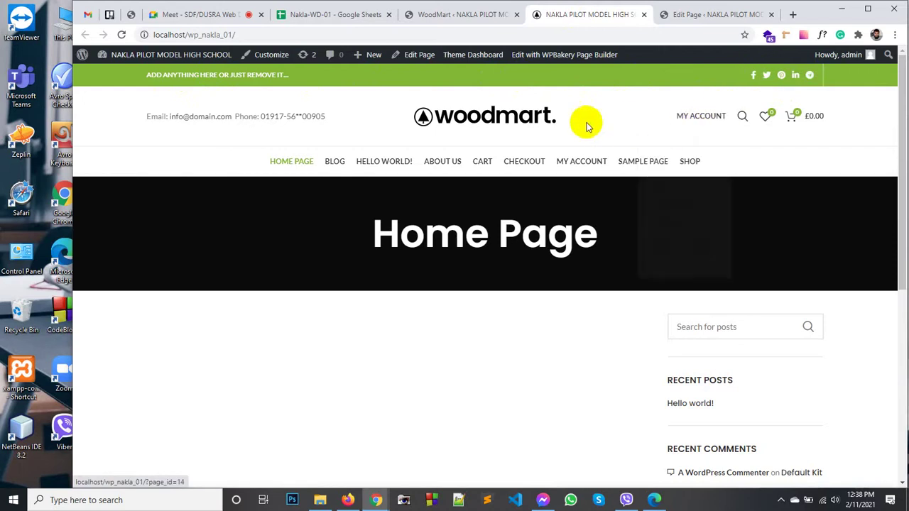
Step: Save the header and reload the home page to confirm the removed icons are gone
{"action": "left_click", "coordinate": [419, 14]}
{"action": "left_click", "coordinate": [259, 309]}
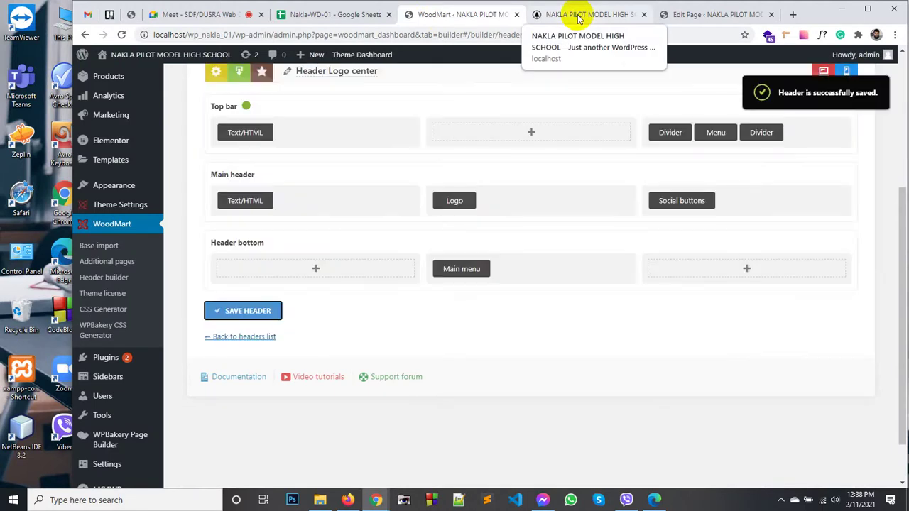
{"action": "left_click", "coordinate": [579, 16]}
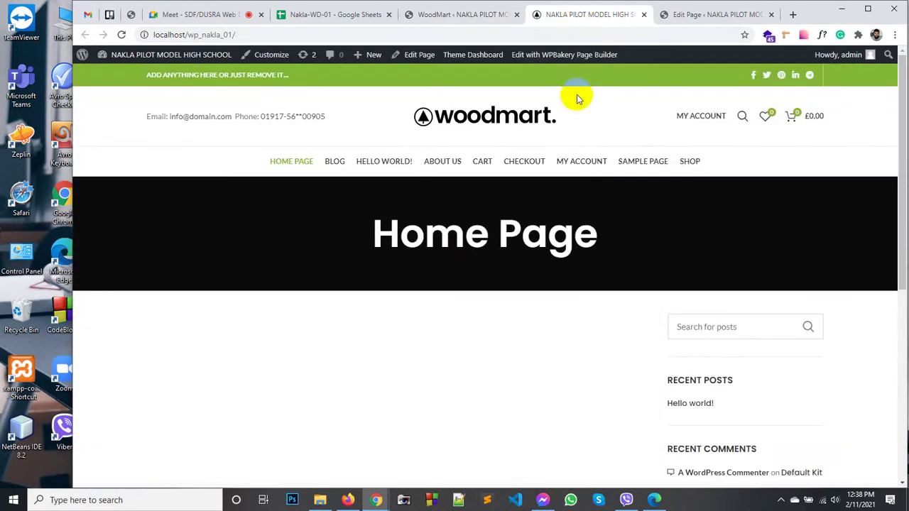
{"action": "right_click", "coordinate": [575, 110]}
{"action": "left_click", "coordinate": [608, 144]}
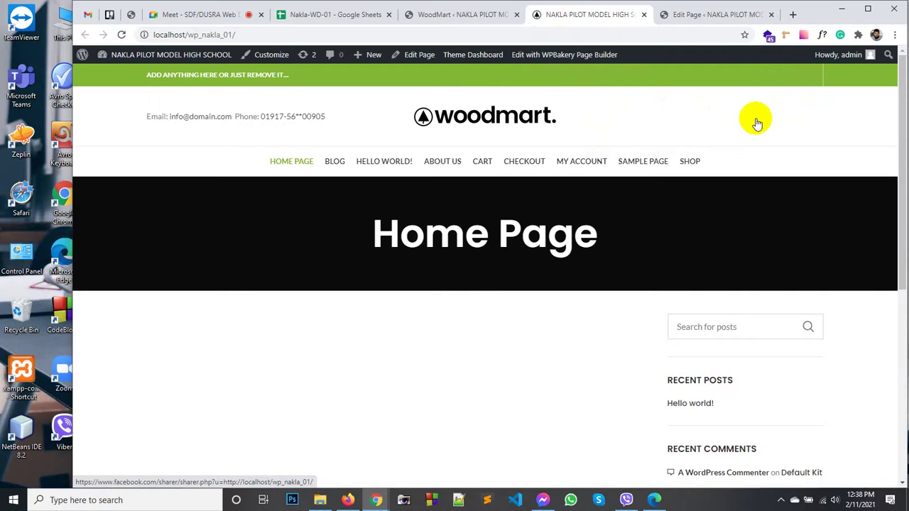
{"action": "left_click", "coordinate": [507, 10]}
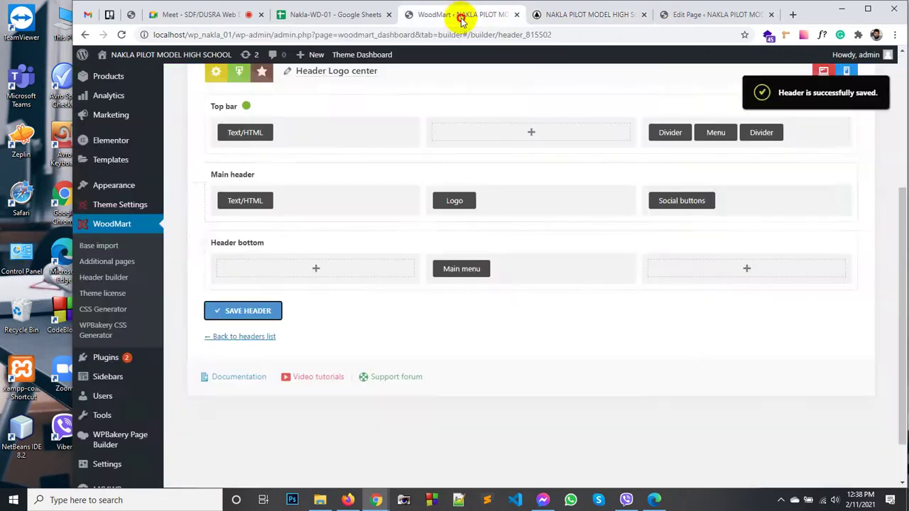
Step: Set the Social buttons colour to Dark, save the header, and reload the home page to check
{"action": "mouse_move", "coordinate": [702, 206]}
{"action": "left_click", "coordinate": [686, 187]}
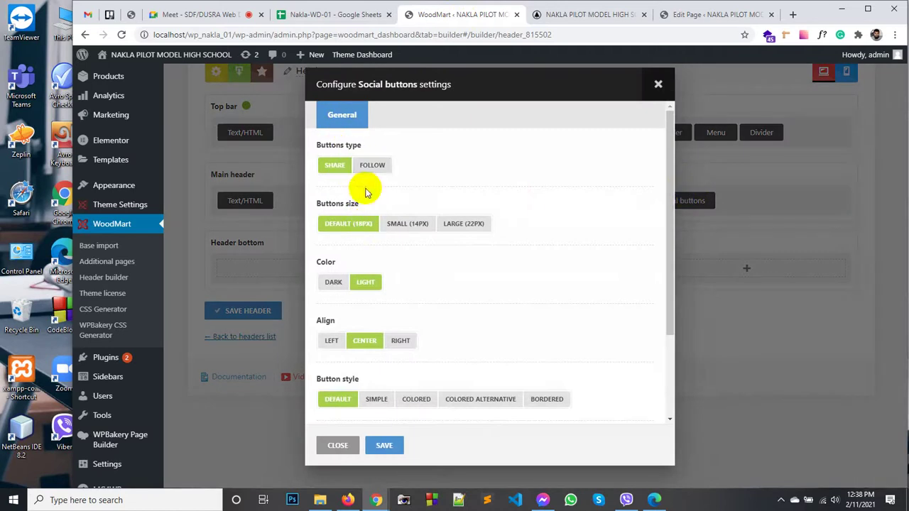
{"action": "scroll", "coordinate": [369, 231], "scroll_direction": "down", "scroll_amount": 2}
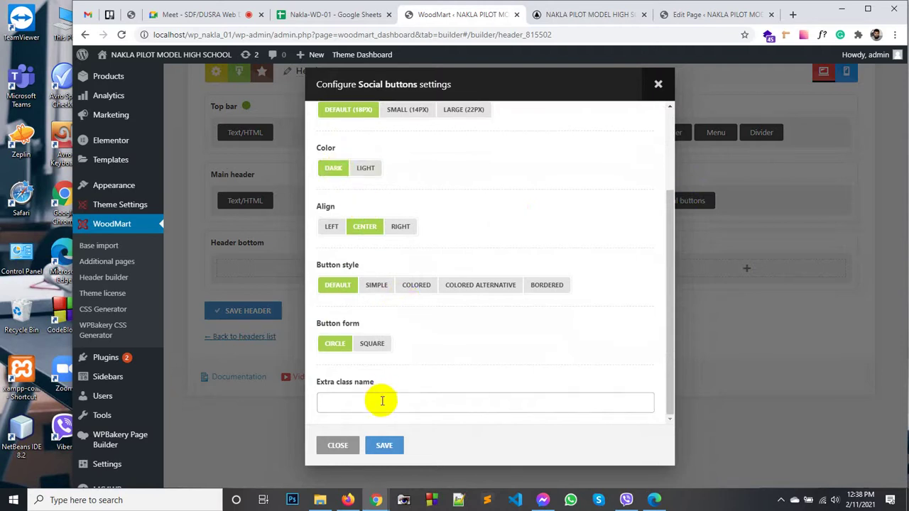
{"action": "left_click", "coordinate": [383, 445]}
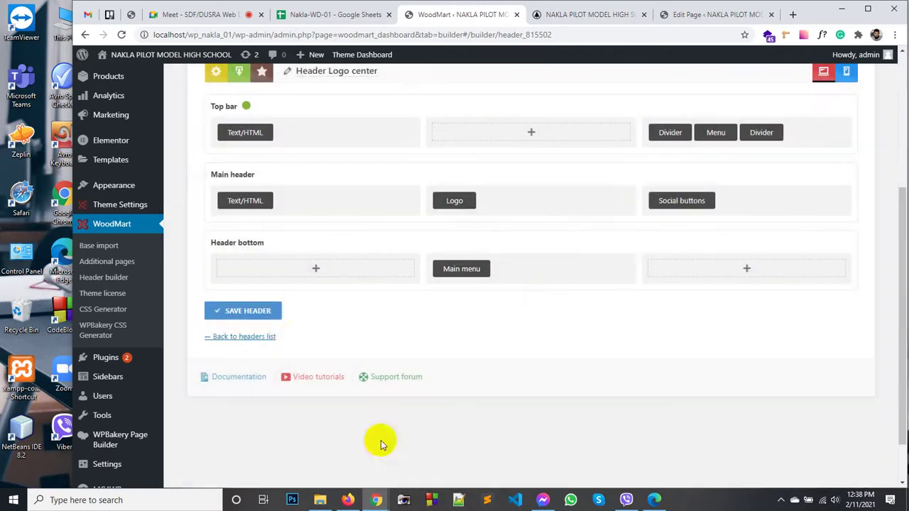
{"action": "left_click", "coordinate": [238, 310]}
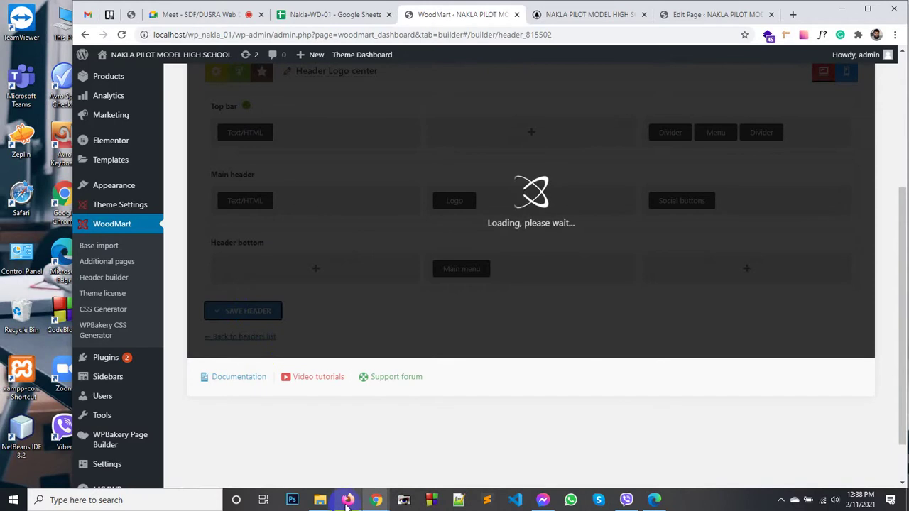
{"action": "mouse_move", "coordinate": [348, 502]}
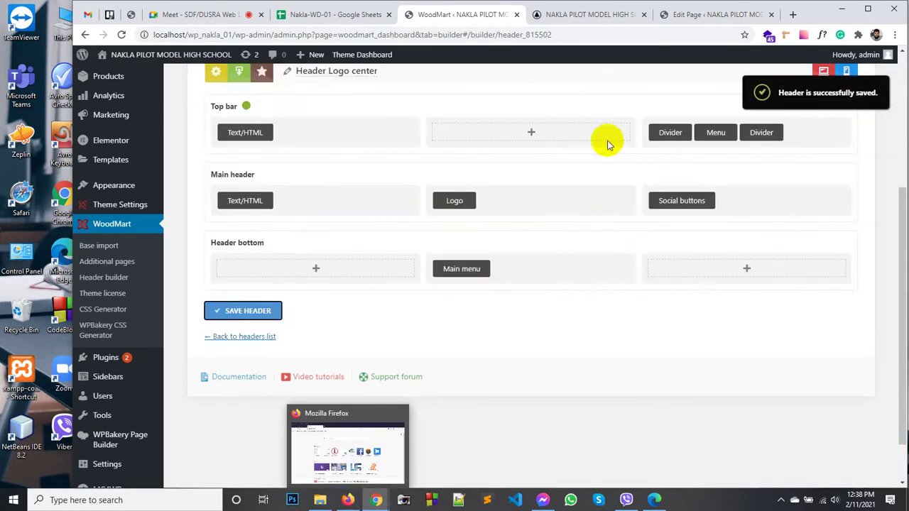
{"action": "left_click", "coordinate": [581, 17]}
{"action": "left_click", "coordinate": [495, 117]}
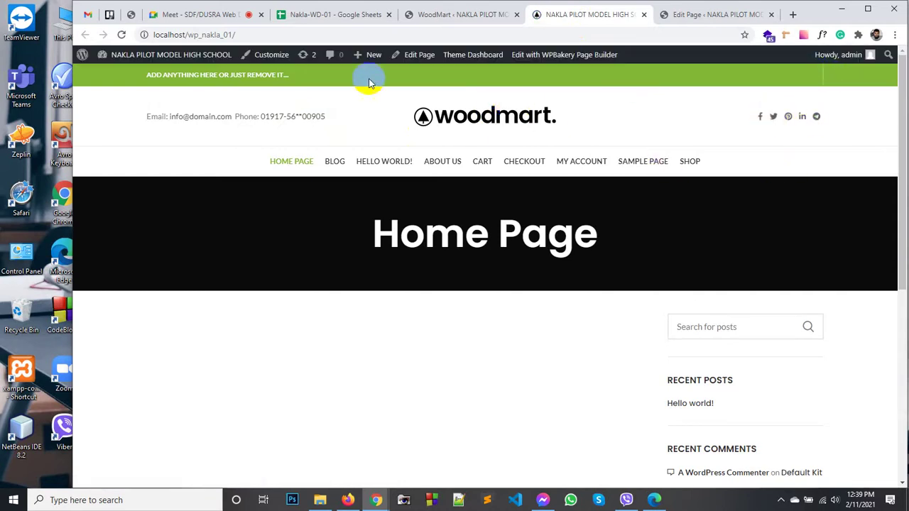
{"action": "left_click", "coordinate": [449, 15]}
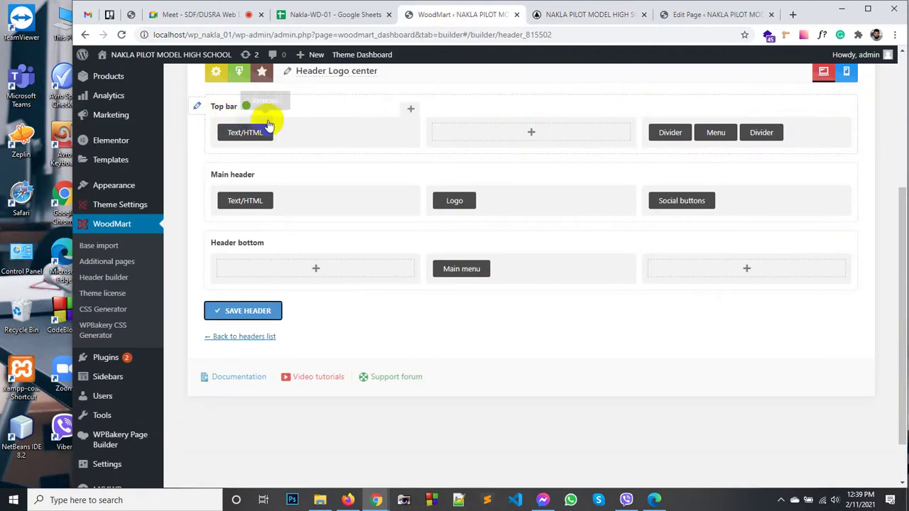
Step: Delete the Text/HTML element from the Top bar and review the Top bar settings
{"action": "left_click", "coordinate": [267, 118]}
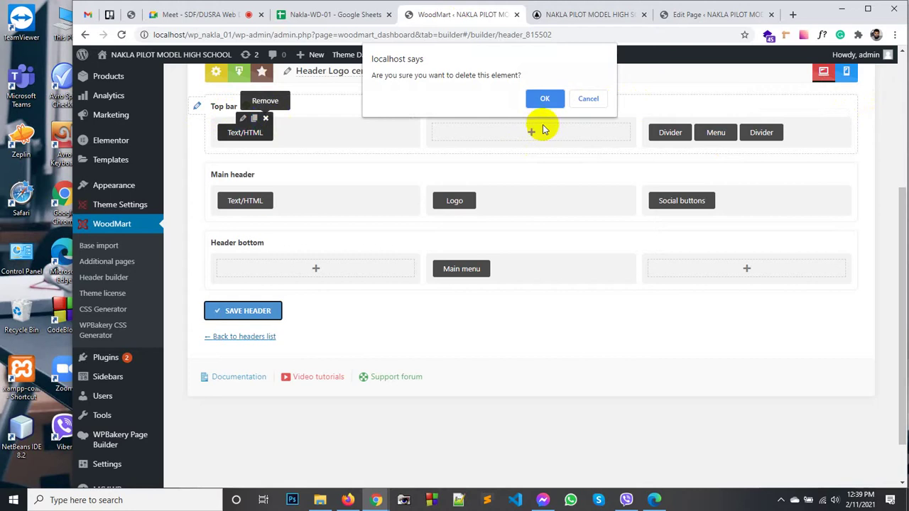
{"action": "left_click", "coordinate": [544, 99]}
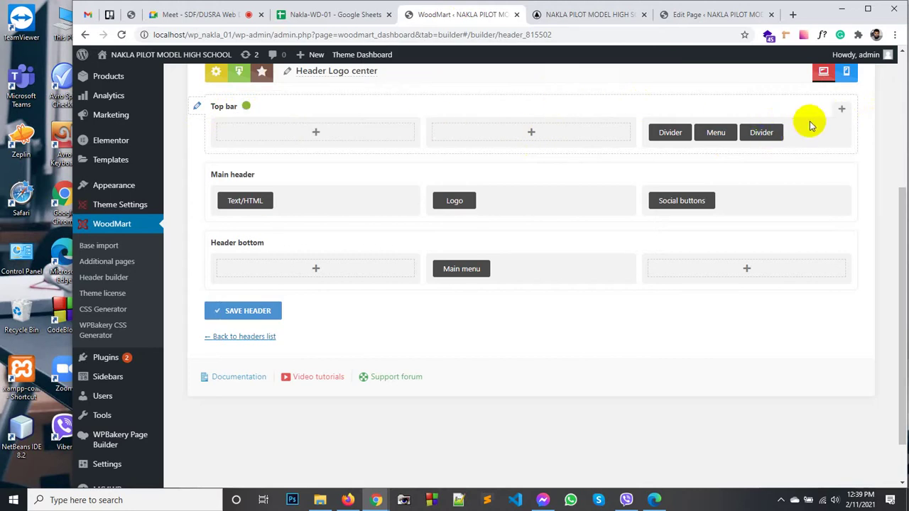
{"action": "left_click", "coordinate": [197, 105]}
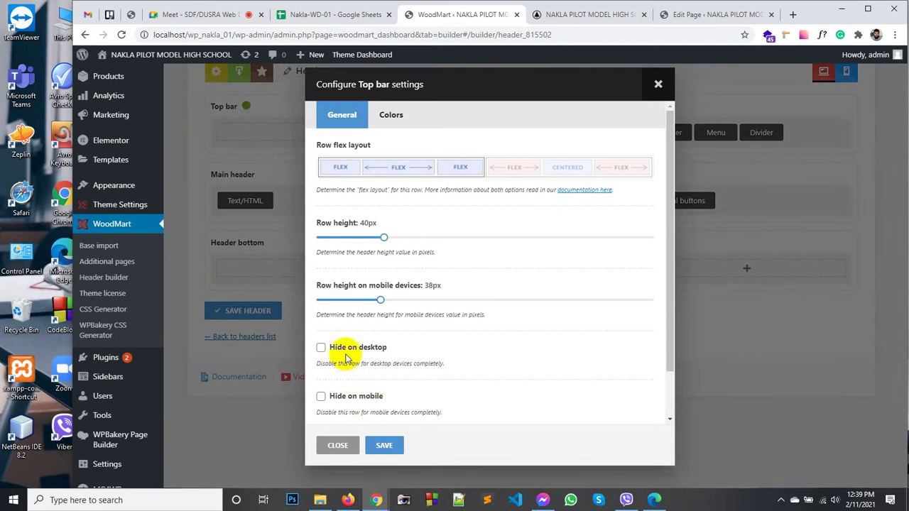
{"action": "scroll", "coordinate": [338, 346], "scroll_direction": "down", "scroll_amount": 1}
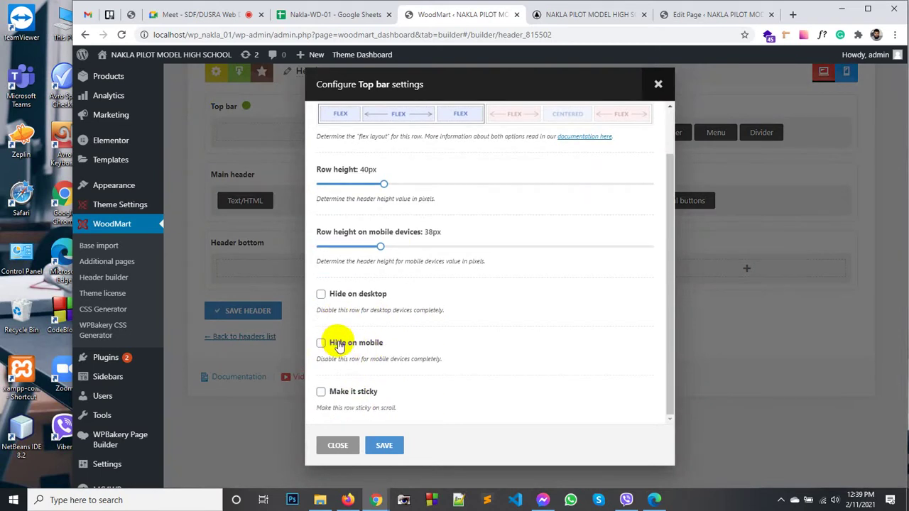
{"action": "scroll", "coordinate": [353, 383], "scroll_direction": "up", "scroll_amount": 1}
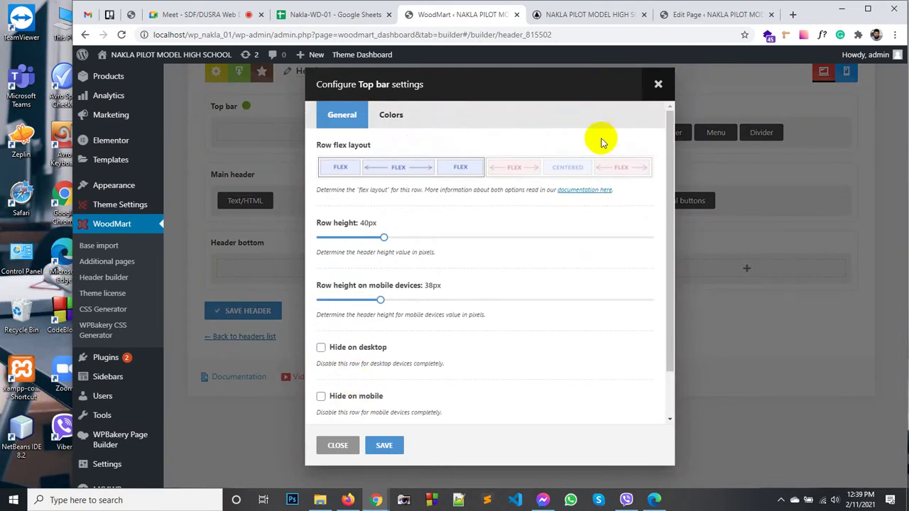
{"action": "left_click", "coordinate": [656, 86]}
{"action": "right_click", "coordinate": [215, 108]}
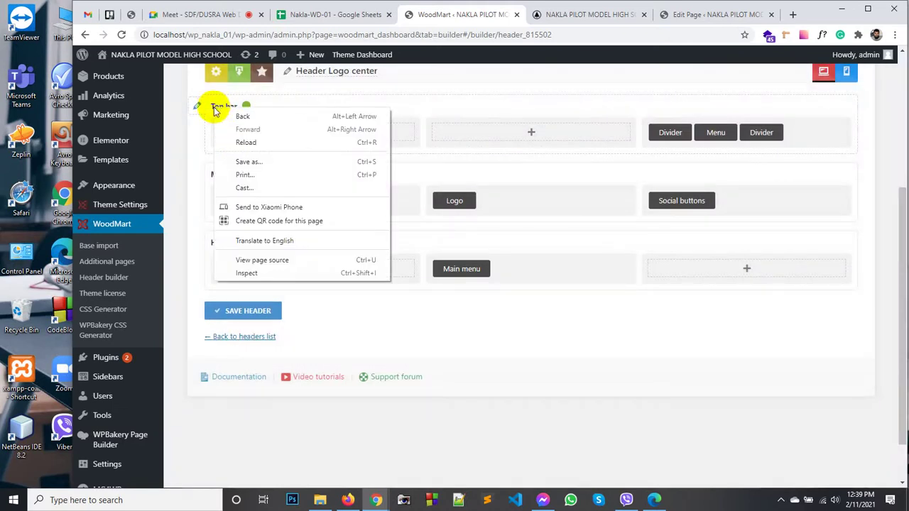
{"action": "left_click", "coordinate": [213, 108]}
{"action": "left_click", "coordinate": [203, 106]}
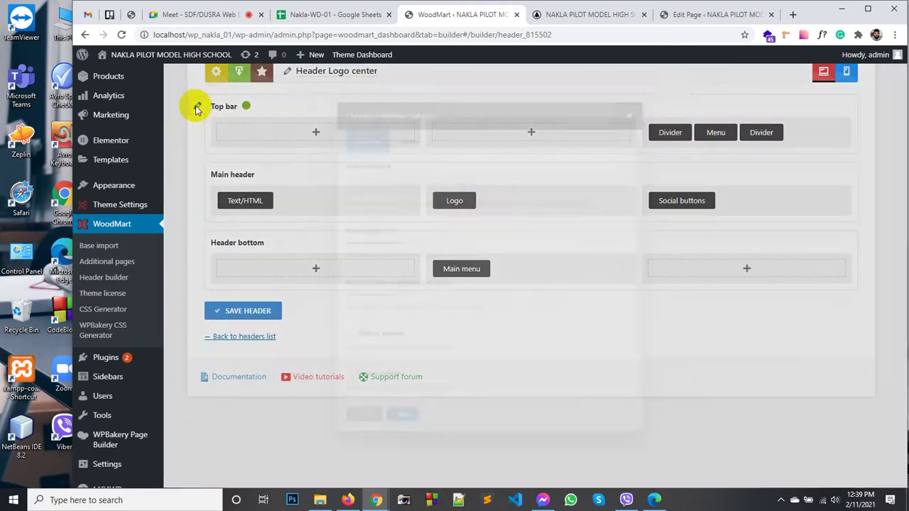
{"action": "scroll", "coordinate": [397, 241], "scroll_direction": "down", "scroll_amount": 1}
{"action": "scroll", "coordinate": [403, 244], "scroll_direction": "up", "scroll_amount": 2}
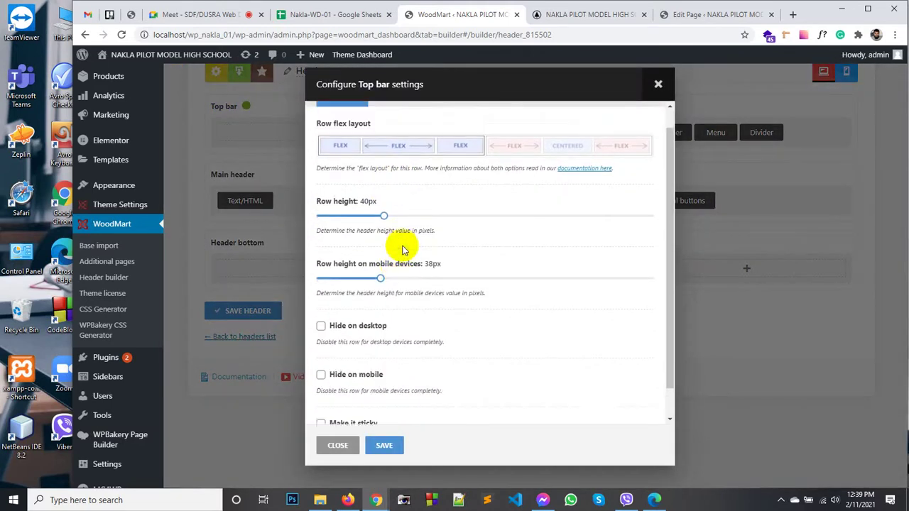
{"action": "scroll", "coordinate": [362, 410], "scroll_direction": "down", "scroll_amount": 1}
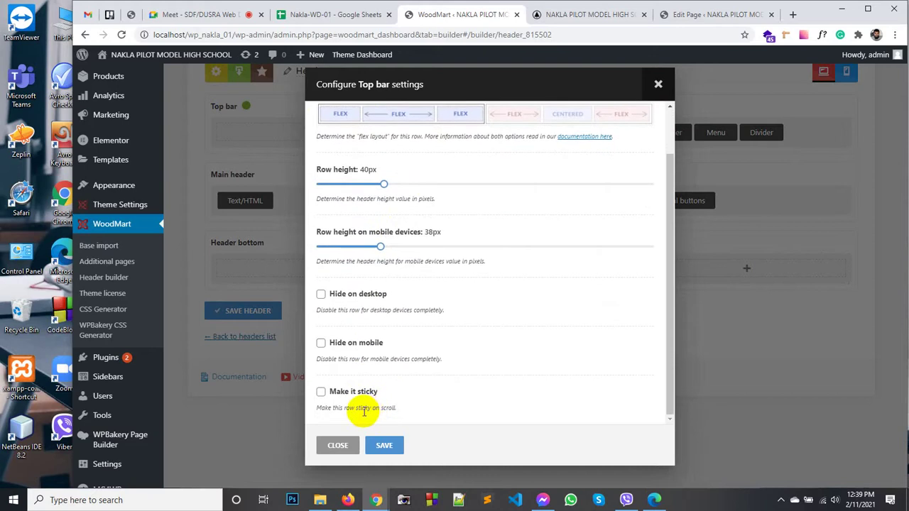
{"action": "left_click", "coordinate": [338, 445]}
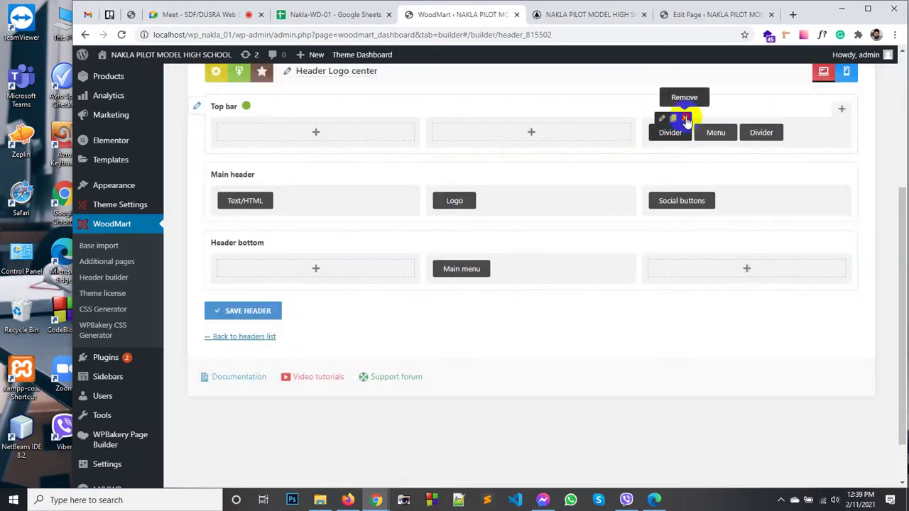
Step: Remove the Top bar's two Dividers and Menu element, leaving it empty
{"action": "left_click", "coordinate": [686, 120]}
{"action": "left_click", "coordinate": [545, 95]}
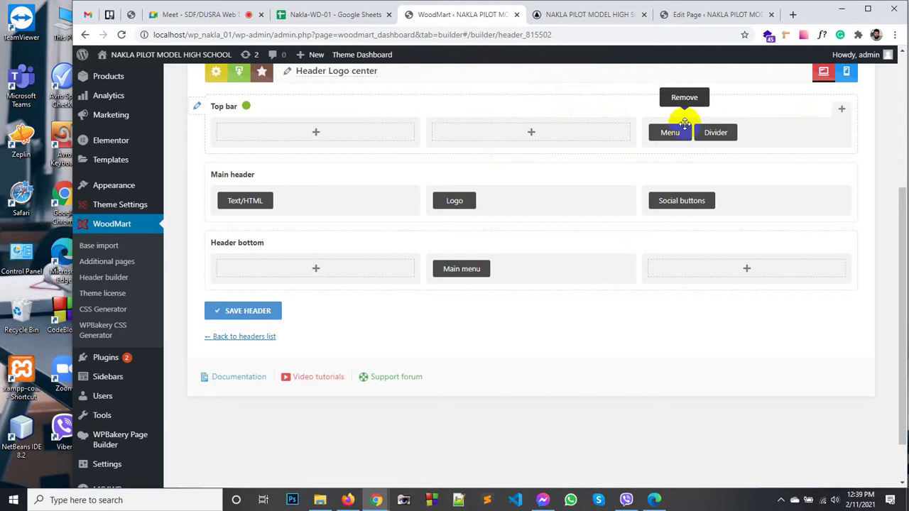
{"action": "left_click", "coordinate": [684, 119]}
{"action": "left_click", "coordinate": [545, 95]}
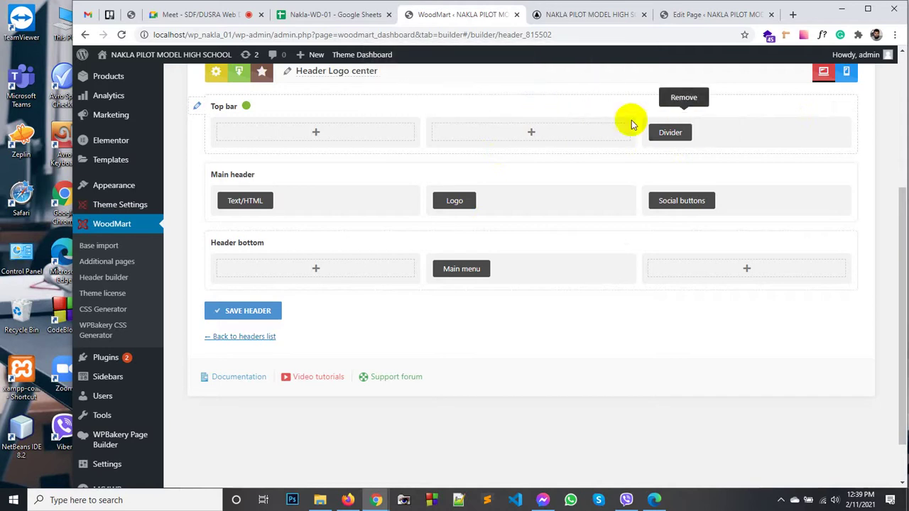
{"action": "left_click", "coordinate": [685, 119]}
{"action": "left_click", "coordinate": [544, 97]}
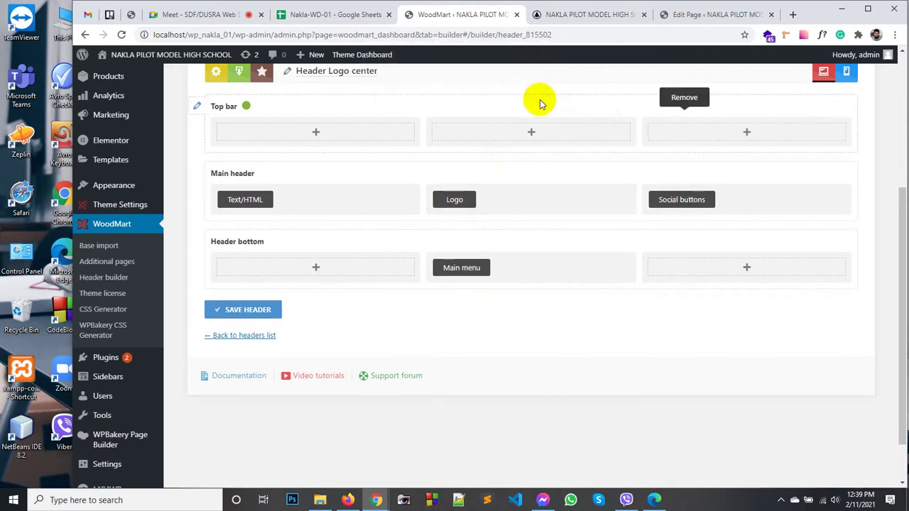
{"action": "left_click", "coordinate": [734, 129]}
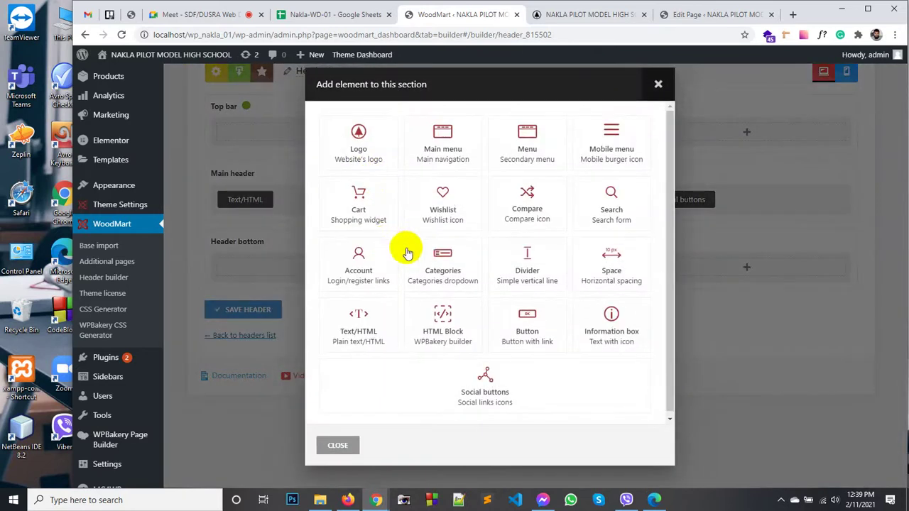
{"action": "left_click", "coordinate": [338, 447]}
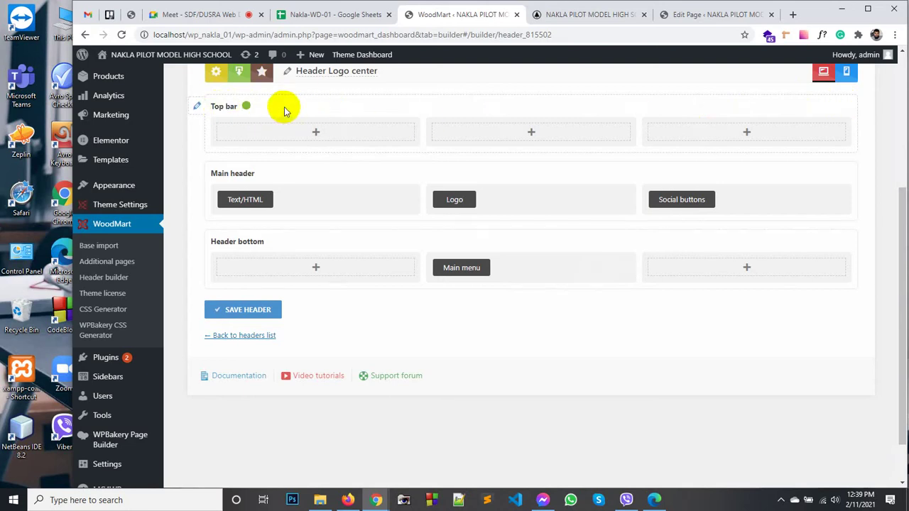
{"action": "scroll", "coordinate": [316, 113], "scroll_direction": "up", "scroll_amount": 2}
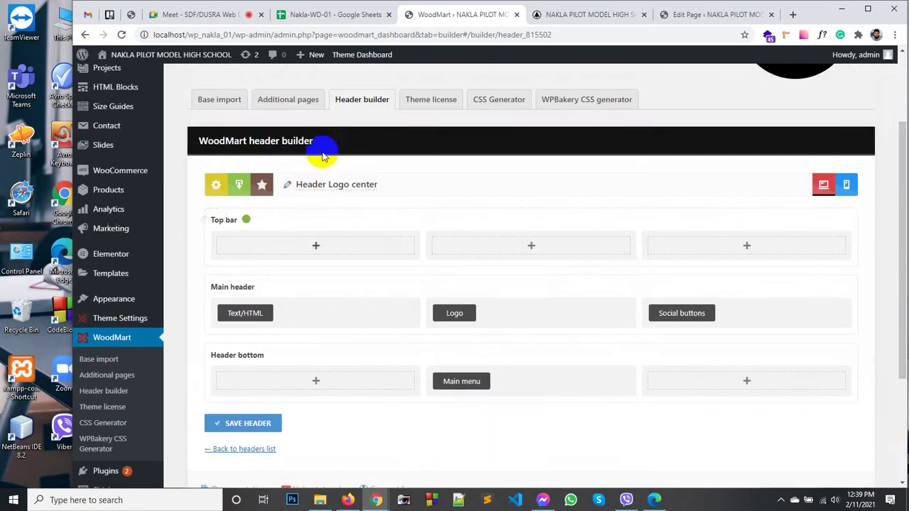
{"action": "left_click", "coordinate": [216, 186]}
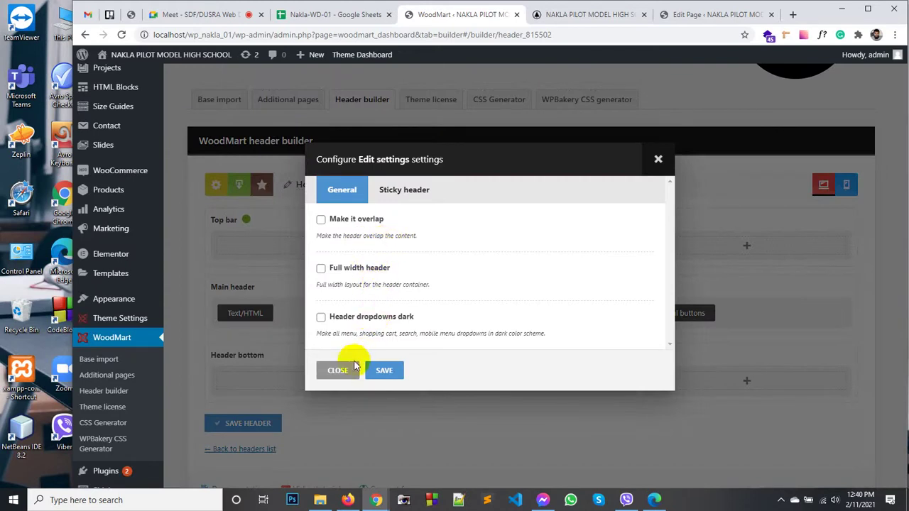
{"action": "left_click", "coordinate": [404, 190]}
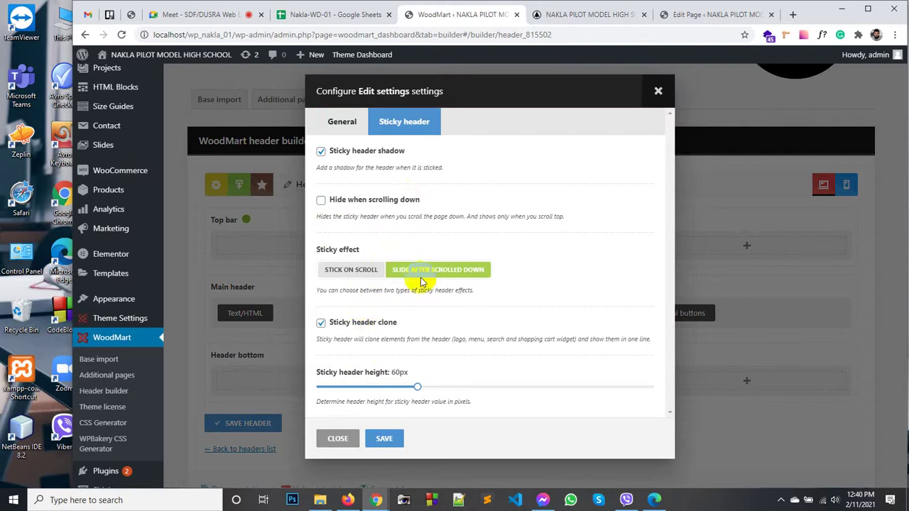
{"action": "left_click", "coordinate": [338, 438]}
{"action": "scroll", "coordinate": [392, 210], "scroll_direction": "down", "scroll_amount": 1}
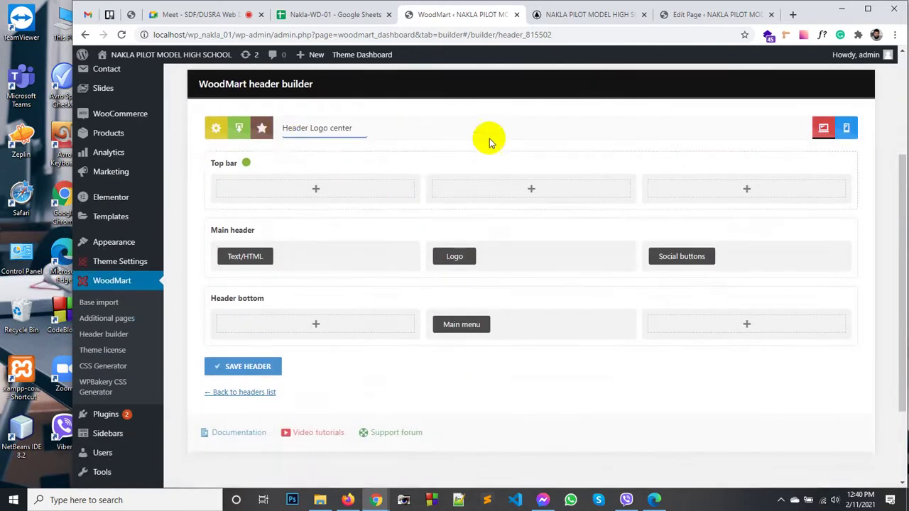
Step: Set the Top bar to hide on desktop and mobile, keeping the Flex / Flex / Flex layout
{"action": "left_click", "coordinate": [635, 148]}
{"action": "scroll", "coordinate": [446, 208], "scroll_direction": "down", "scroll_amount": 2}
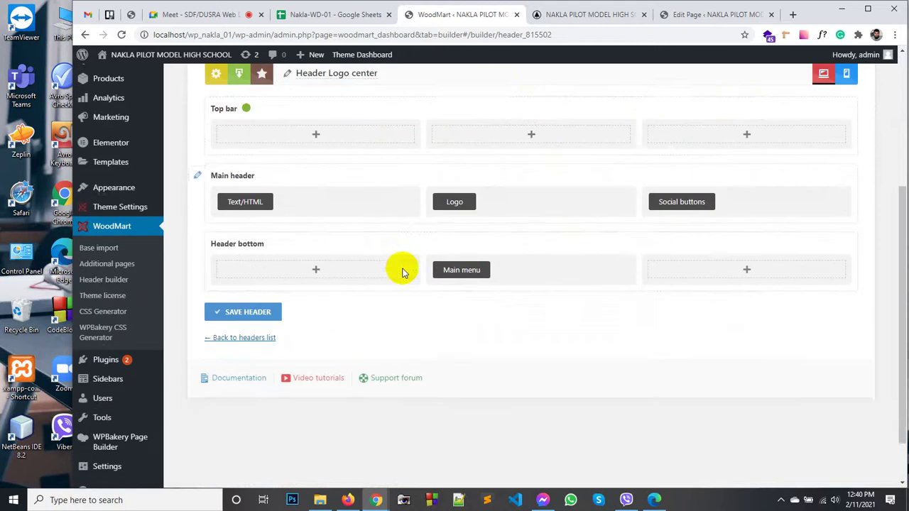
{"action": "scroll", "coordinate": [259, 201], "scroll_direction": "up", "scroll_amount": 1}
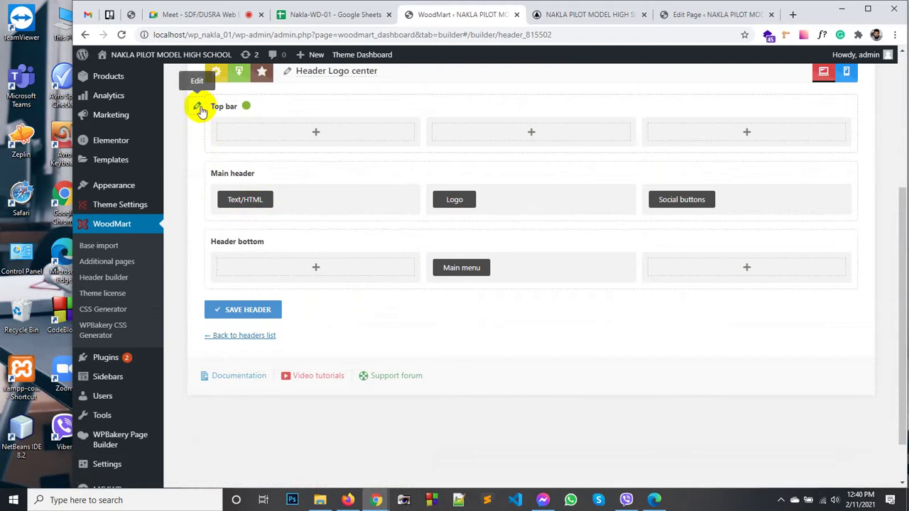
{"action": "left_click", "coordinate": [199, 108]}
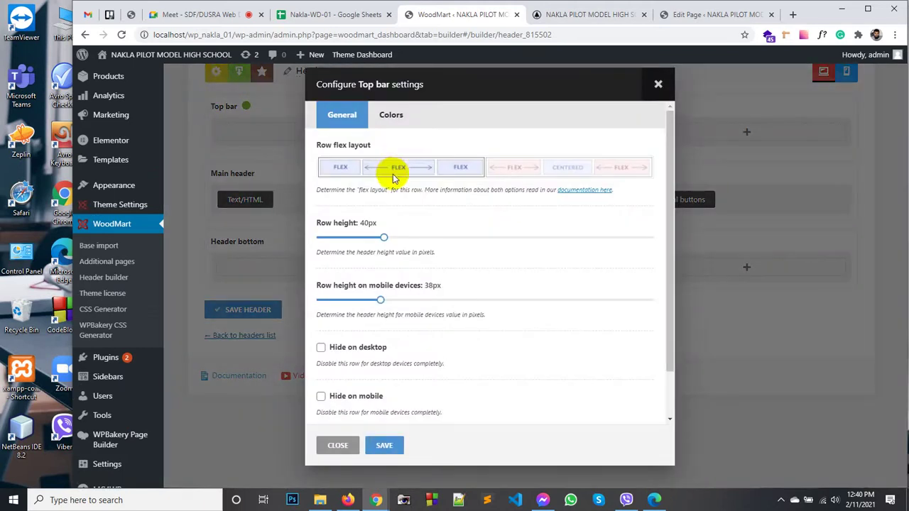
{"action": "left_click", "coordinate": [537, 169]}
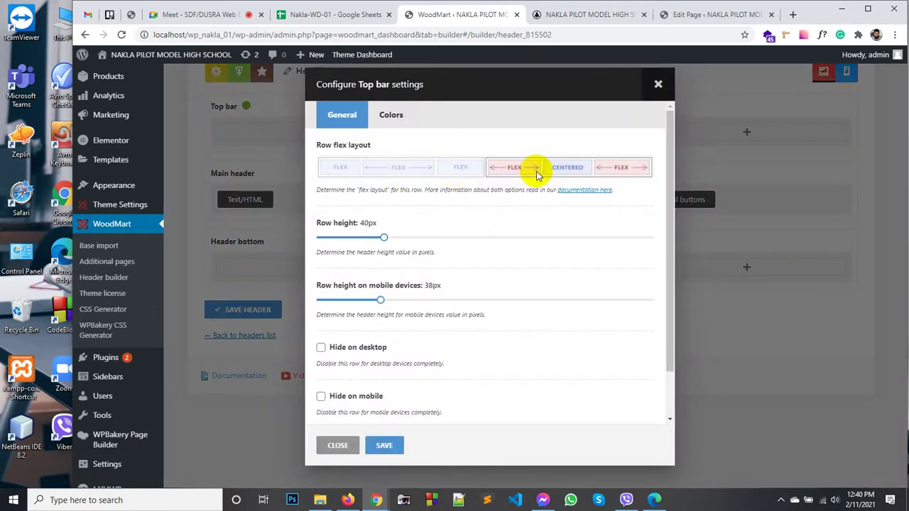
{"action": "left_click", "coordinate": [419, 172]}
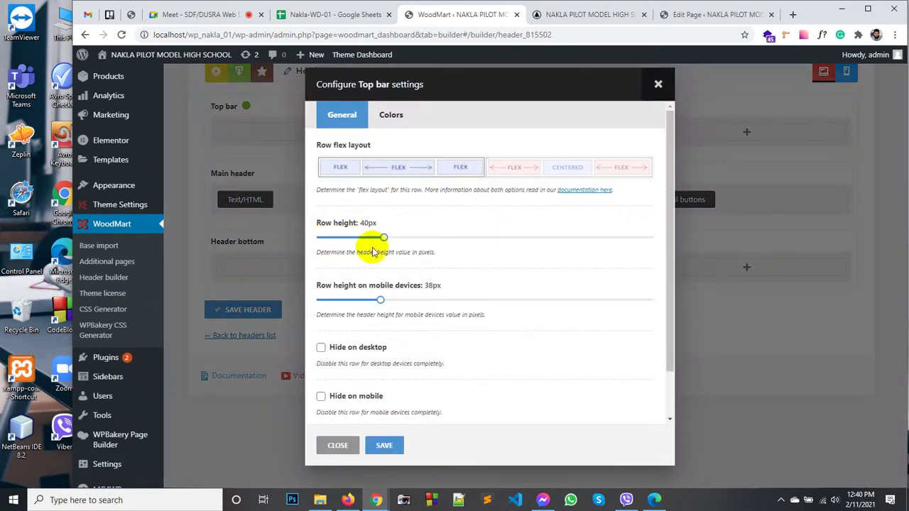
{"action": "scroll", "coordinate": [373, 255], "scroll_direction": "down", "scroll_amount": 1}
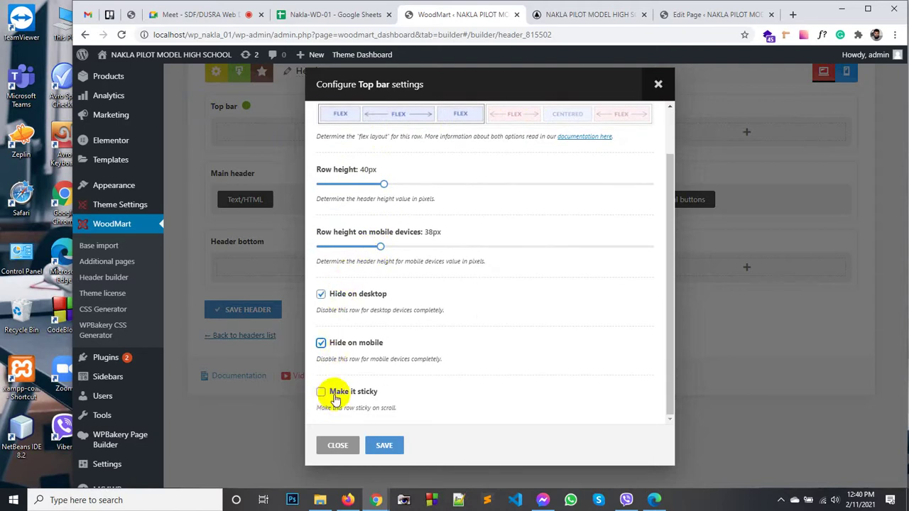
{"action": "left_click", "coordinate": [385, 445]}
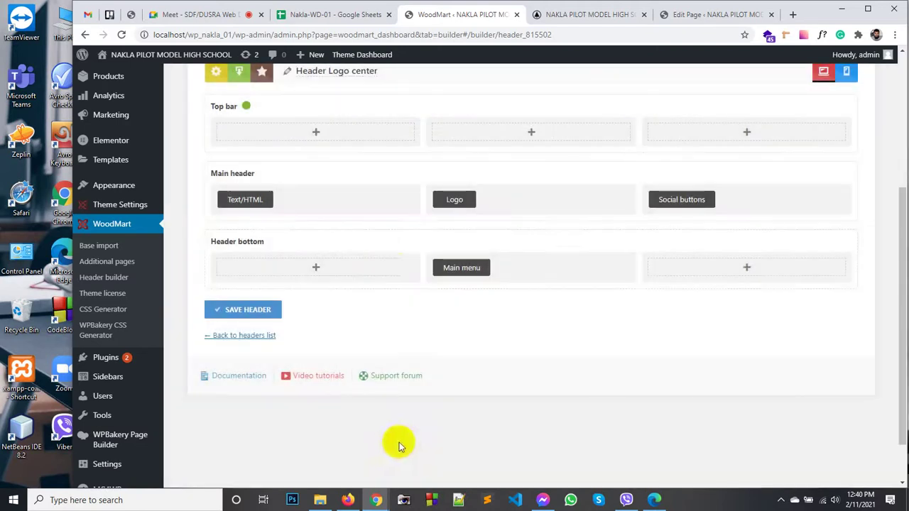
Step: Save the Header Logo center layout and view the site's Home Page
{"action": "scroll", "coordinate": [395, 270], "scroll_direction": "up", "scroll_amount": 3}
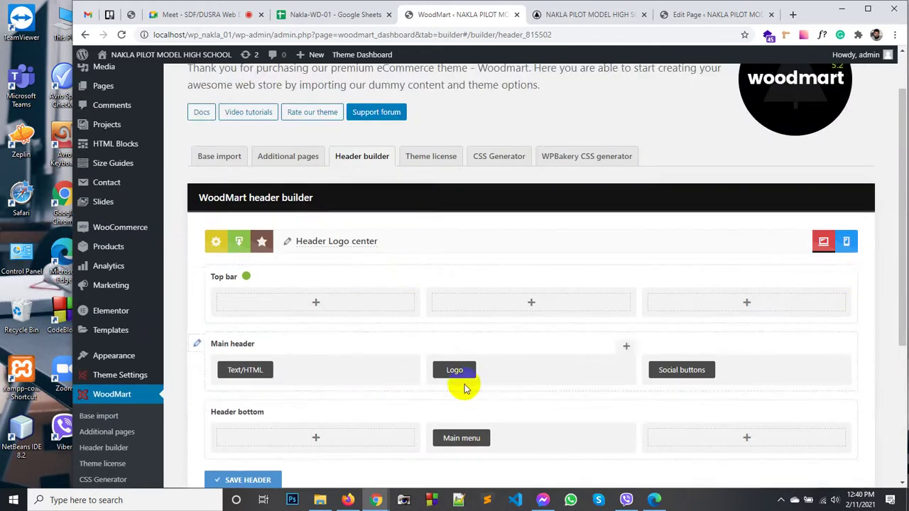
{"action": "scroll", "coordinate": [464, 386], "scroll_direction": "down", "scroll_amount": 3}
{"action": "scroll", "coordinate": [263, 312], "scroll_direction": "up", "scroll_amount": 2}
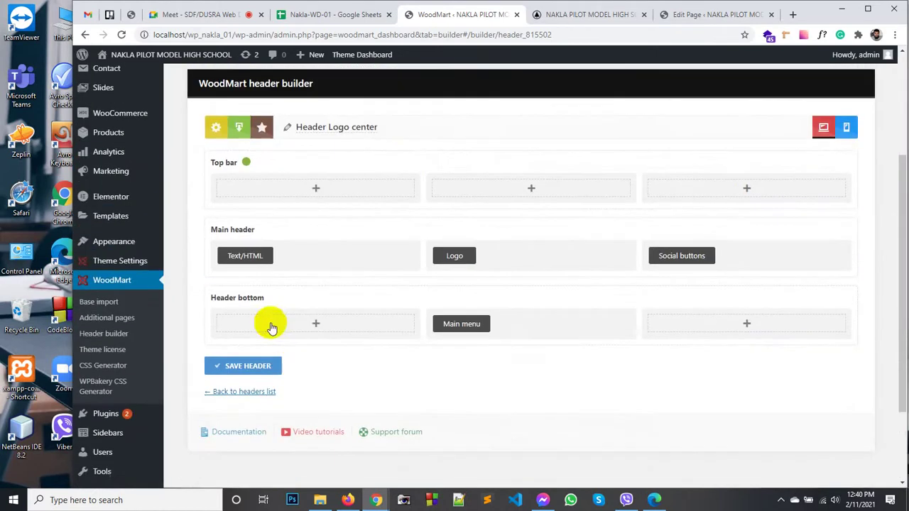
{"action": "left_click", "coordinate": [237, 365]}
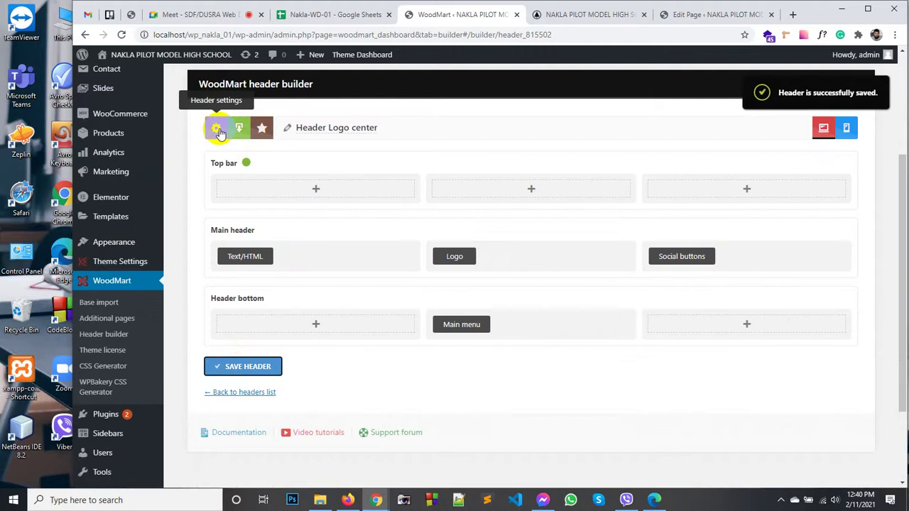
{"action": "left_click", "coordinate": [593, 16]}
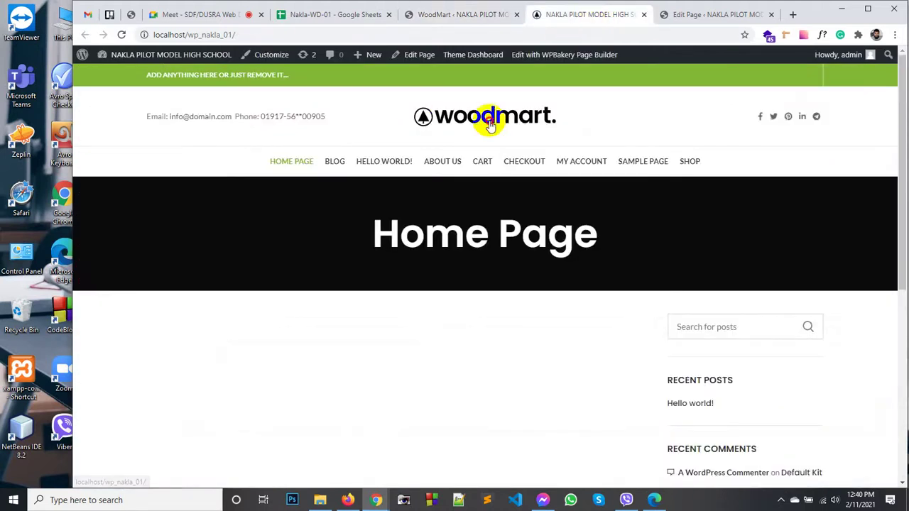
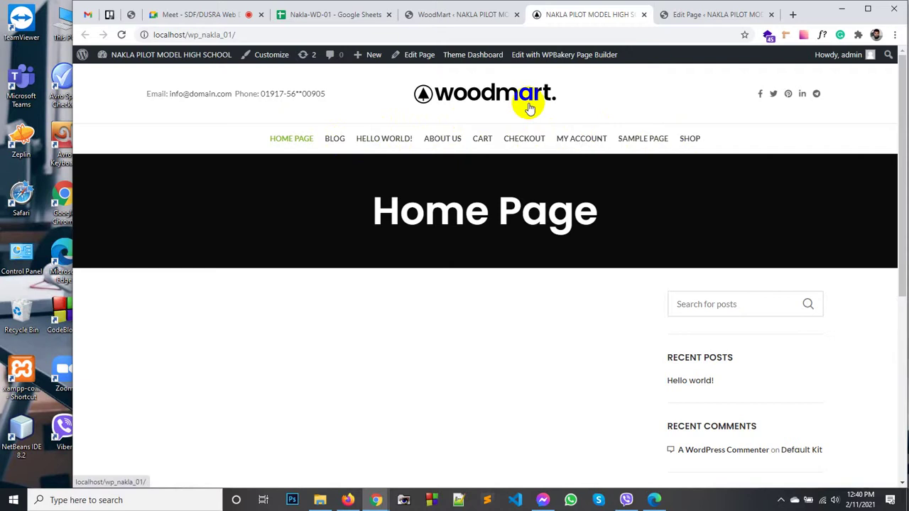
Step: Scroll to the home page footer, then return to the WoodMart header builder tab
{"action": "scroll", "coordinate": [558, 244], "scroll_direction": "down", "scroll_amount": 5}
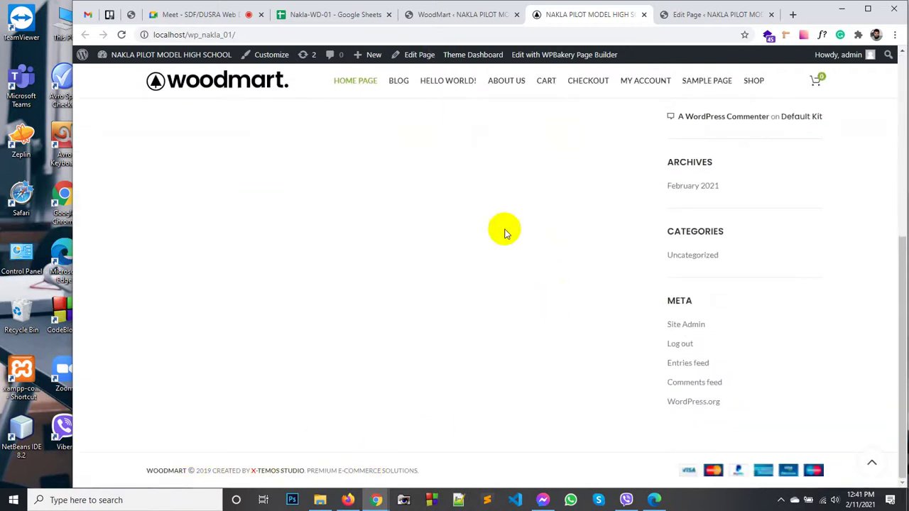
{"action": "left_click", "coordinate": [457, 14]}
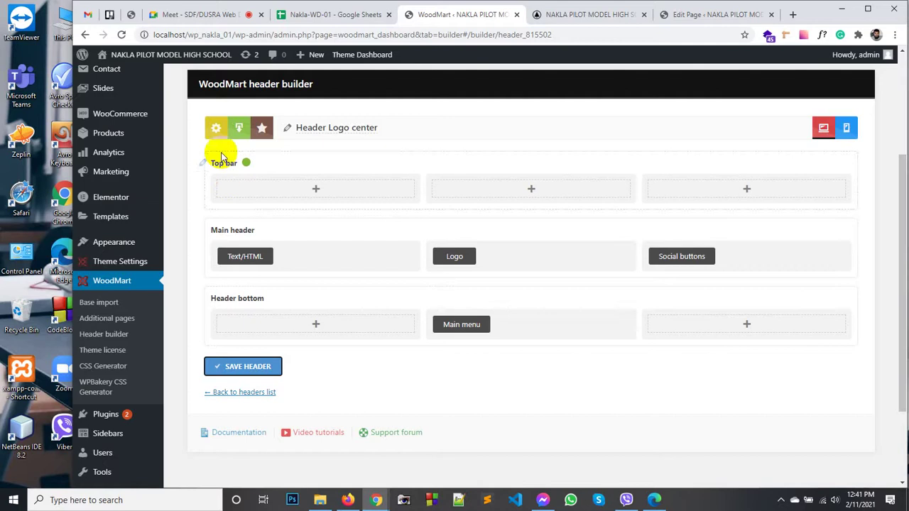
Step: Open Theme Settings > Footer and scroll through its on/off and layout options
{"action": "mouse_move", "coordinate": [142, 266]}
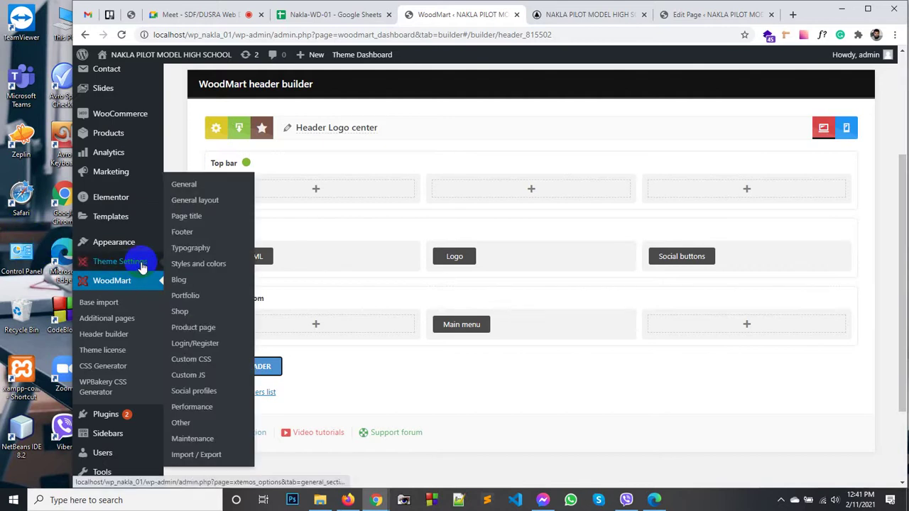
{"action": "left_click", "coordinate": [198, 233]}
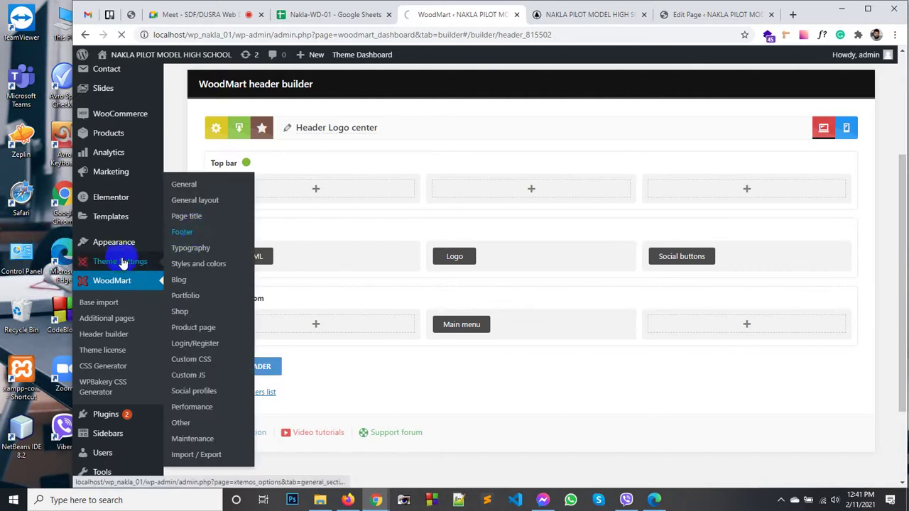
{"action": "left_click", "coordinate": [196, 237]}
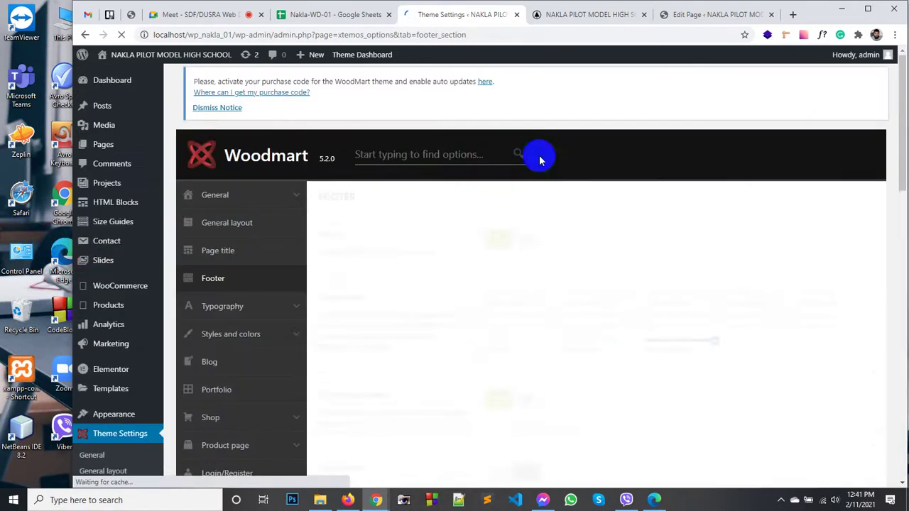
{"action": "scroll", "coordinate": [497, 248], "scroll_direction": "down", "scroll_amount": 1}
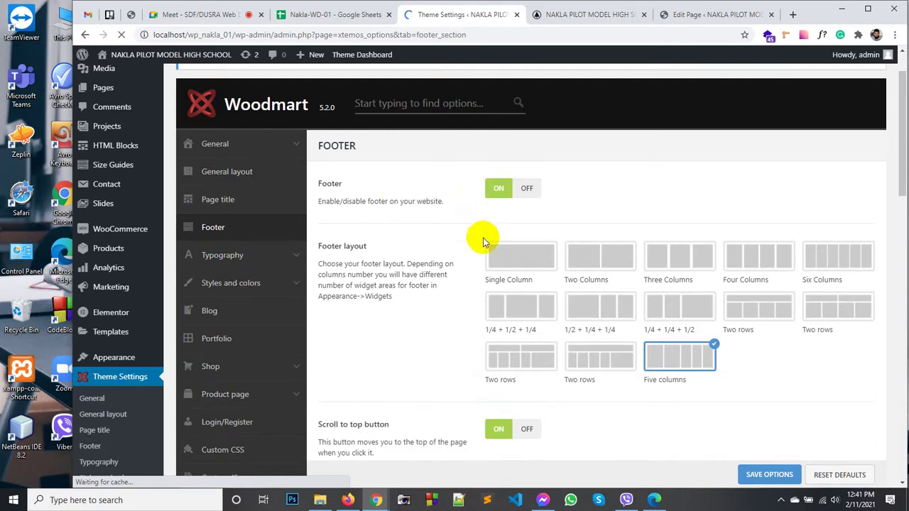
{"action": "scroll", "coordinate": [472, 227], "scroll_direction": "down", "scroll_amount": 3}
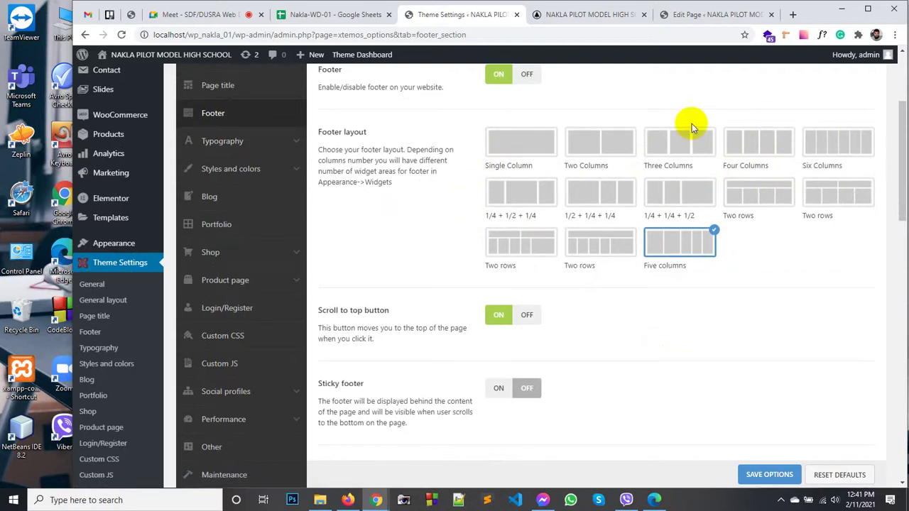
Step: Toggle the site footer off and back on, and preview the live home page
{"action": "scroll", "coordinate": [524, 166], "scroll_direction": "up", "scroll_amount": 1}
{"action": "left_click", "coordinate": [527, 141]}
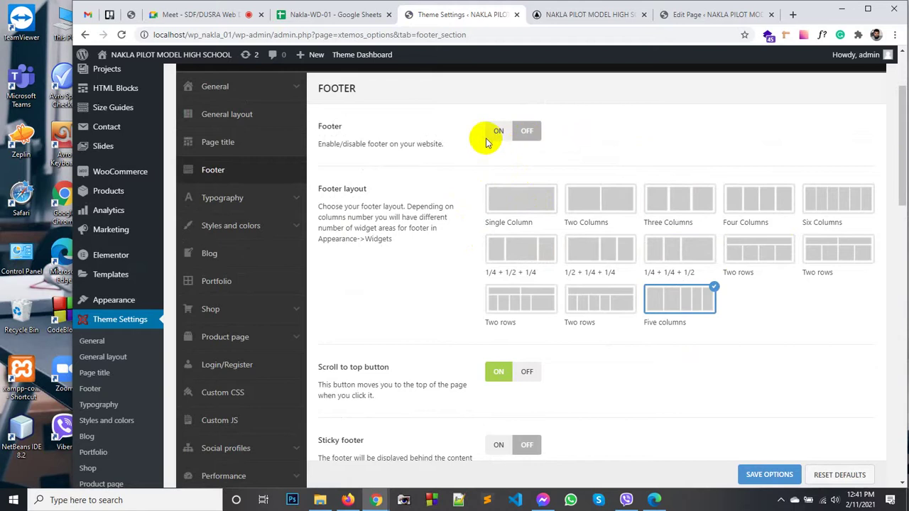
{"action": "left_click", "coordinate": [499, 133]}
{"action": "scroll", "coordinate": [544, 185], "scroll_direction": "down", "scroll_amount": 2}
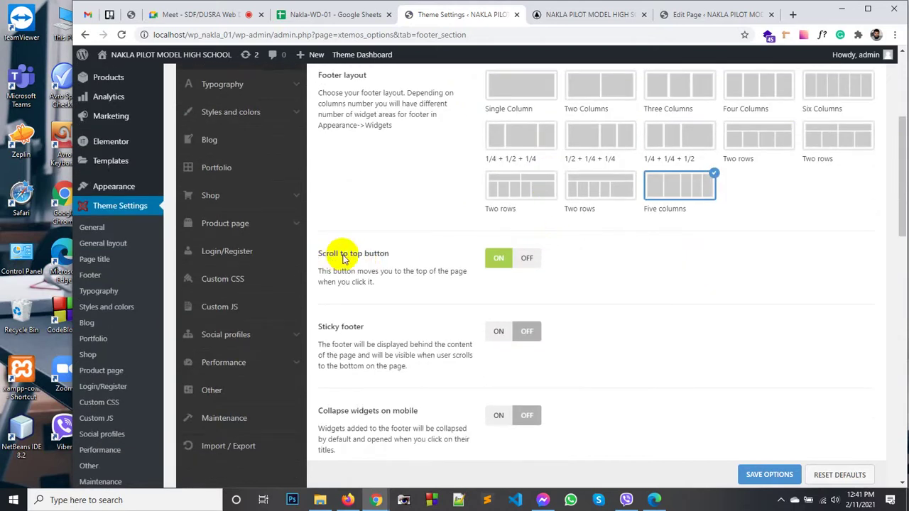
{"action": "left_click", "coordinate": [574, 21]}
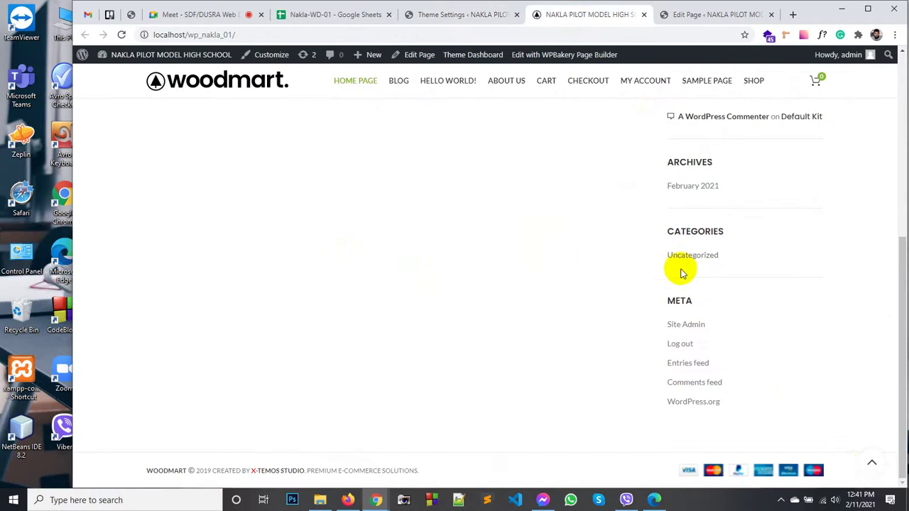
{"action": "left_click", "coordinate": [874, 466]}
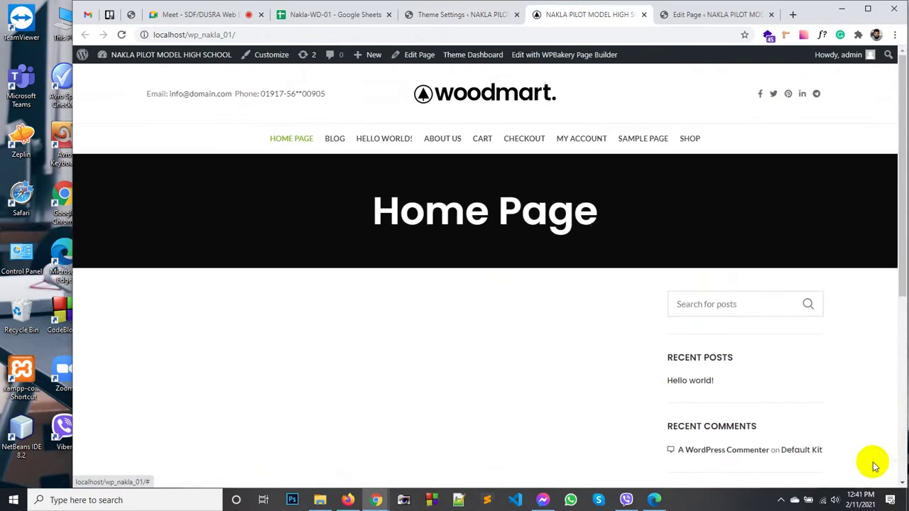
{"action": "left_click", "coordinate": [445, 17]}
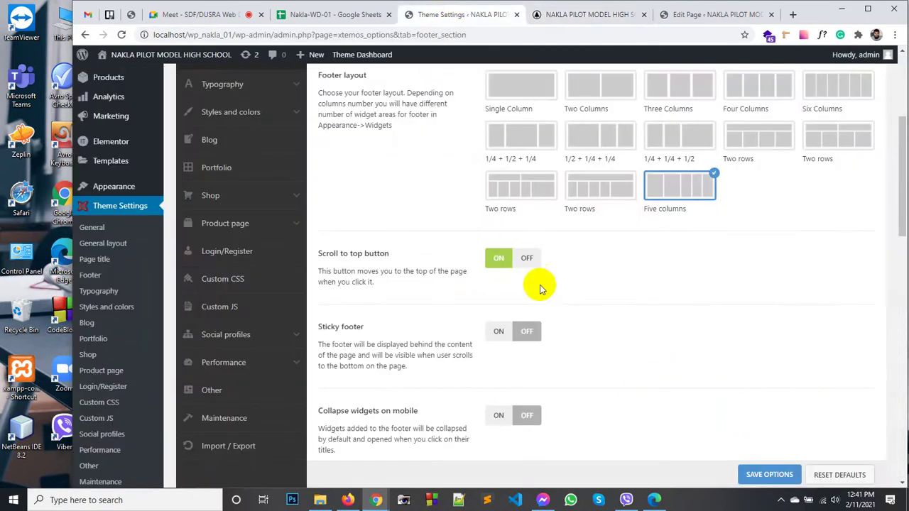
{"action": "scroll", "coordinate": [493, 345], "scroll_direction": "down", "scroll_amount": 3}
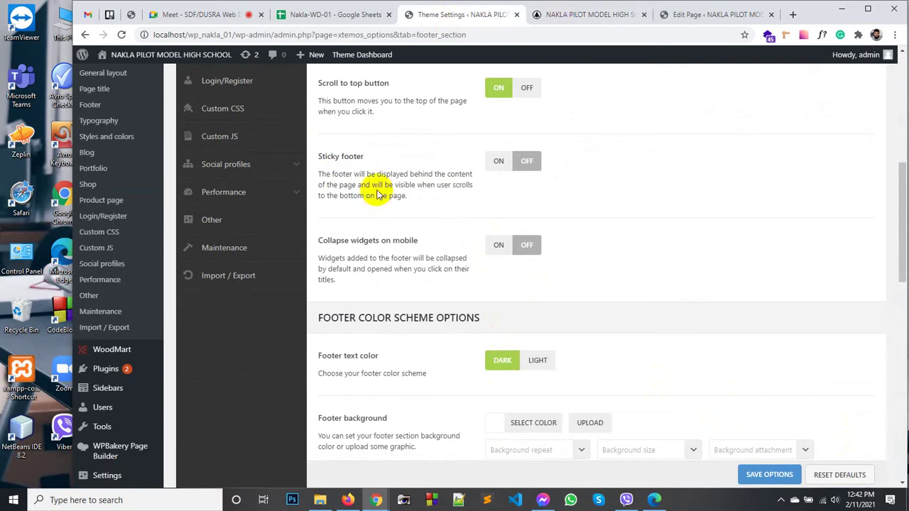
Step: Turn on the sticky footer and check its effect on the home page
{"action": "left_click", "coordinate": [496, 165]}
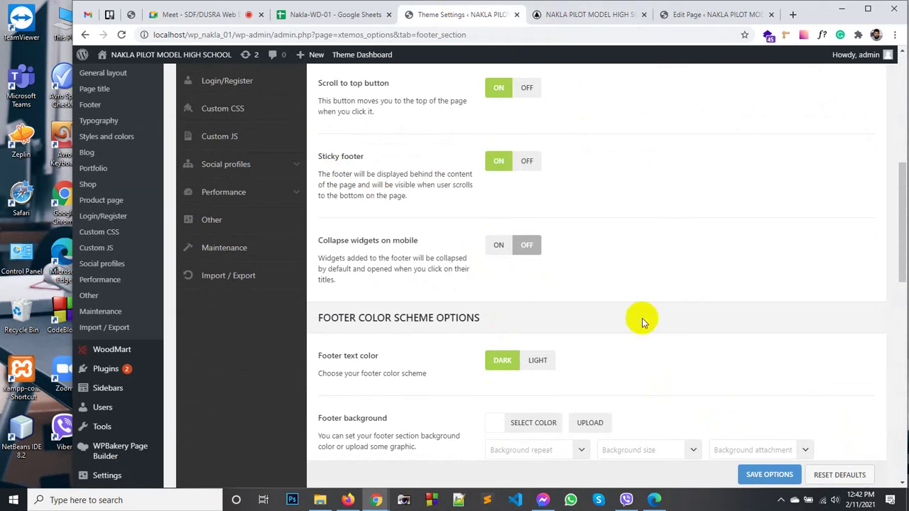
{"action": "left_click", "coordinate": [593, 15]}
{"action": "scroll", "coordinate": [659, 321], "scroll_direction": "down", "scroll_amount": 4}
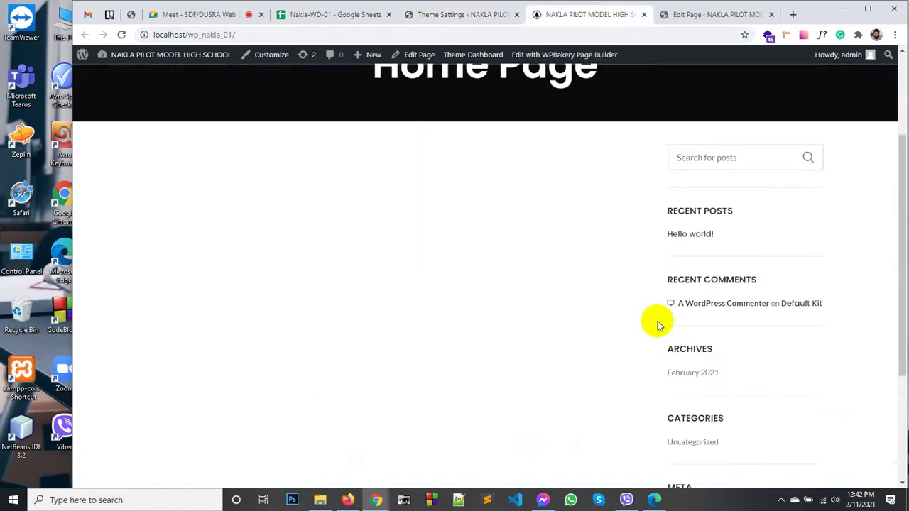
{"action": "scroll", "coordinate": [659, 321], "scroll_direction": "up", "scroll_amount": 4}
{"action": "scroll", "coordinate": [660, 321], "scroll_direction": "up", "scroll_amount": 1}
{"action": "scroll", "coordinate": [659, 321], "scroll_direction": "down", "scroll_amount": 3}
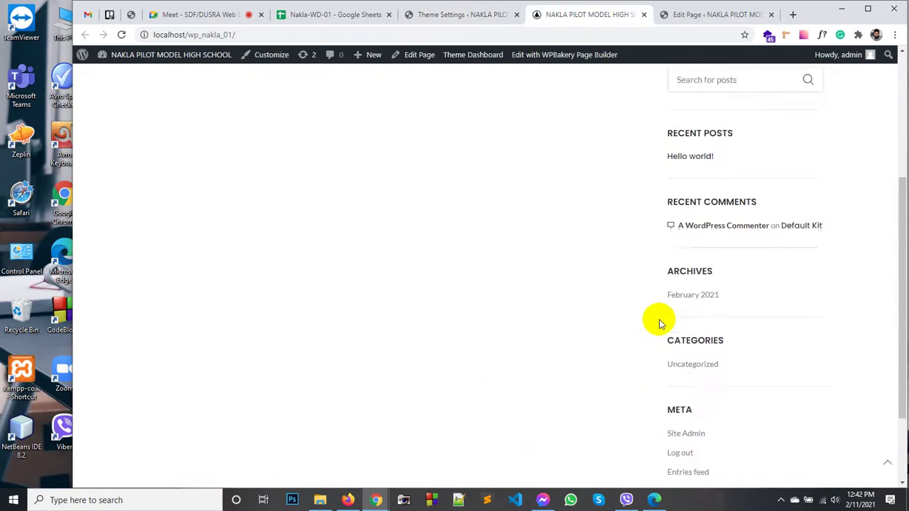
{"action": "scroll", "coordinate": [515, 244], "scroll_direction": "up", "scroll_amount": 3}
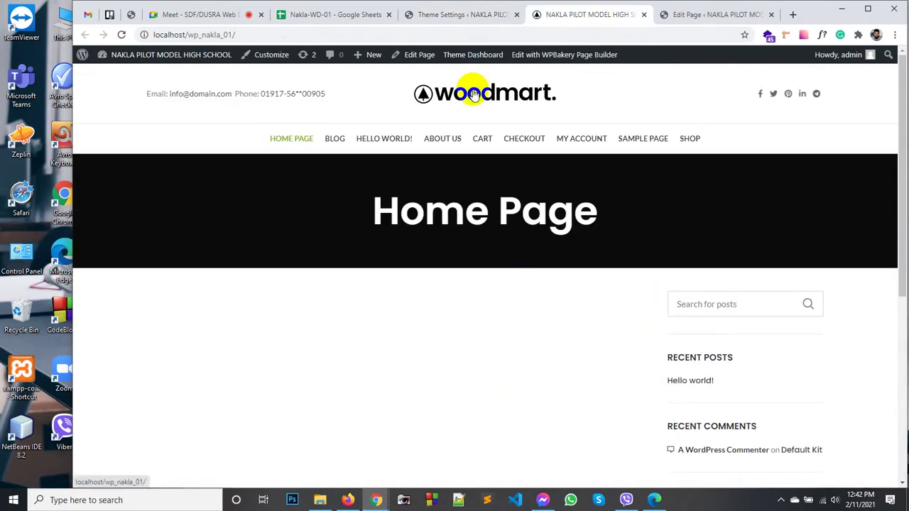
Step: Re-check the updated sticky footer on the live home page, then return to footer settings
{"action": "left_click", "coordinate": [461, 15]}
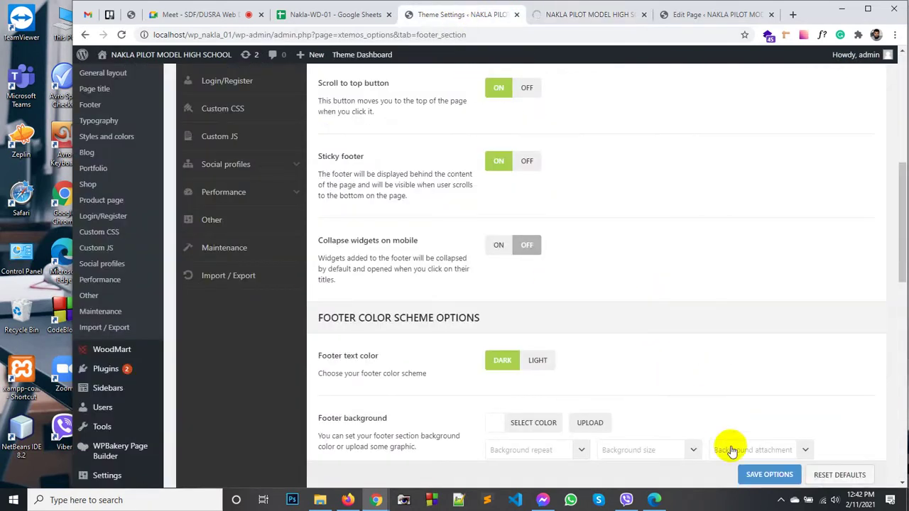
{"action": "left_click", "coordinate": [565, 16]}
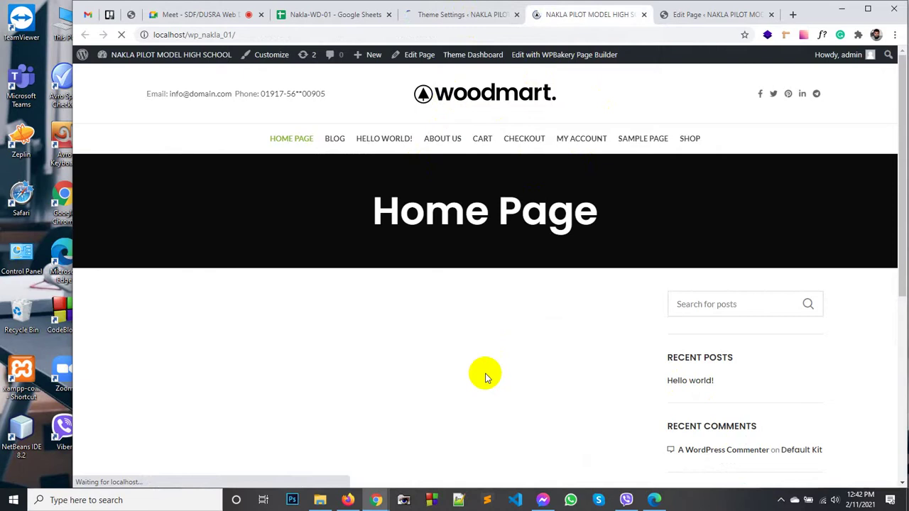
{"action": "scroll", "coordinate": [572, 360], "scroll_direction": "down", "scroll_amount": 5}
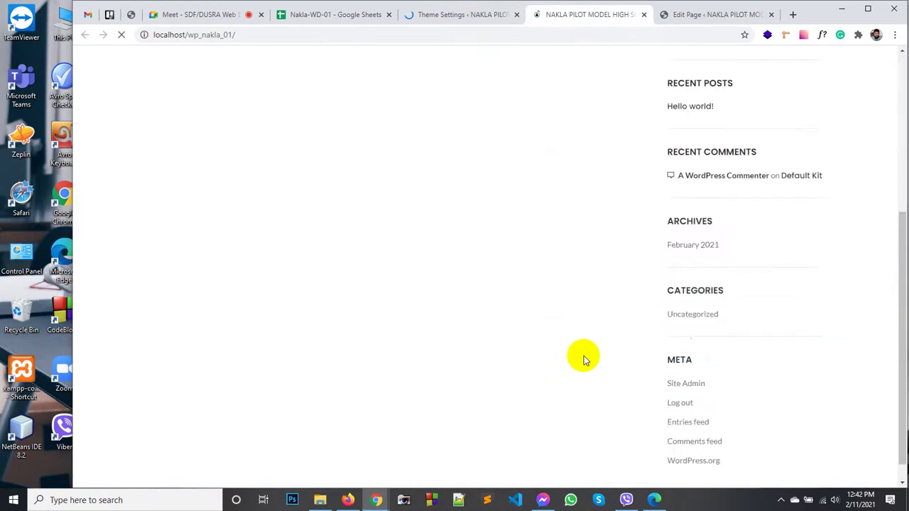
{"action": "scroll", "coordinate": [582, 359], "scroll_direction": "up", "scroll_amount": 5}
{"action": "scroll", "coordinate": [586, 359], "scroll_direction": "down", "scroll_amount": 6}
{"action": "scroll", "coordinate": [598, 357], "scroll_direction": "up", "scroll_amount": 2}
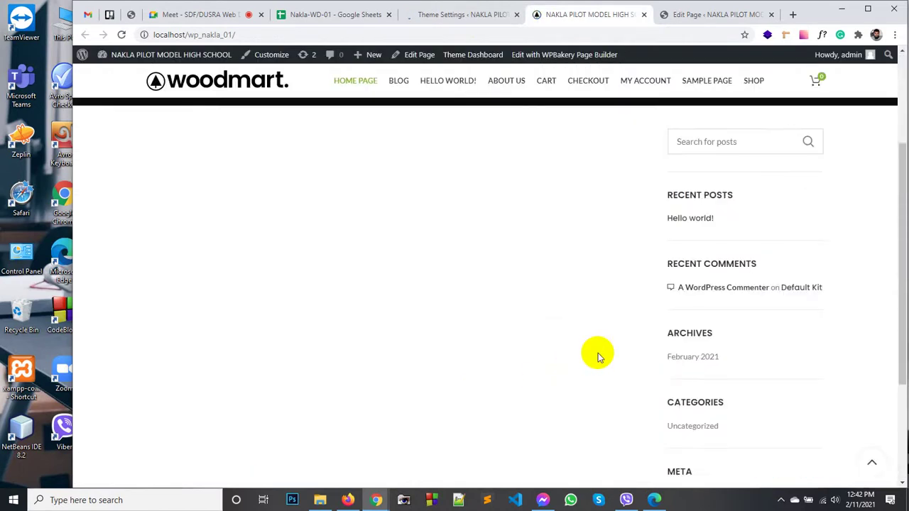
{"action": "scroll", "coordinate": [597, 357], "scroll_direction": "down", "scroll_amount": 3}
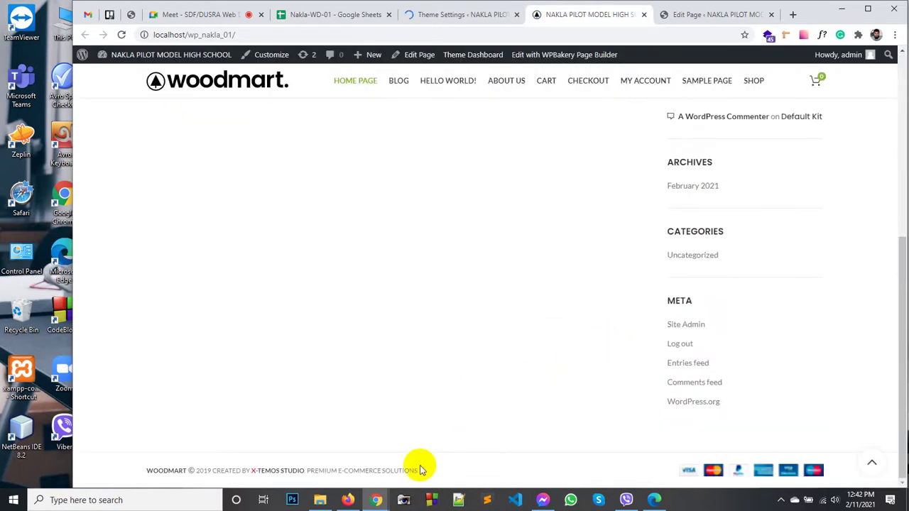
{"action": "scroll", "coordinate": [609, 270], "scroll_direction": "up", "scroll_amount": 6}
{"action": "left_click", "coordinate": [469, 14]}
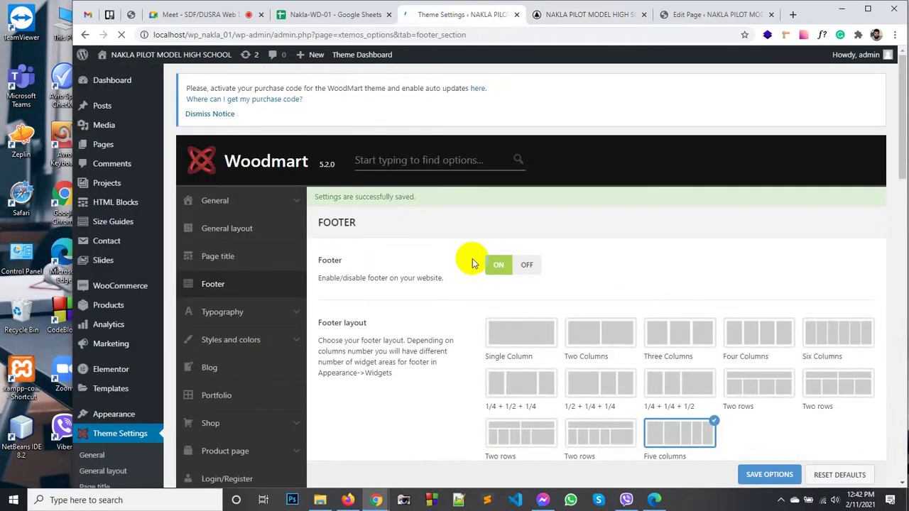
Step: Switch the sticky footer back off
{"action": "scroll", "coordinate": [416, 264], "scroll_direction": "down", "scroll_amount": 6}
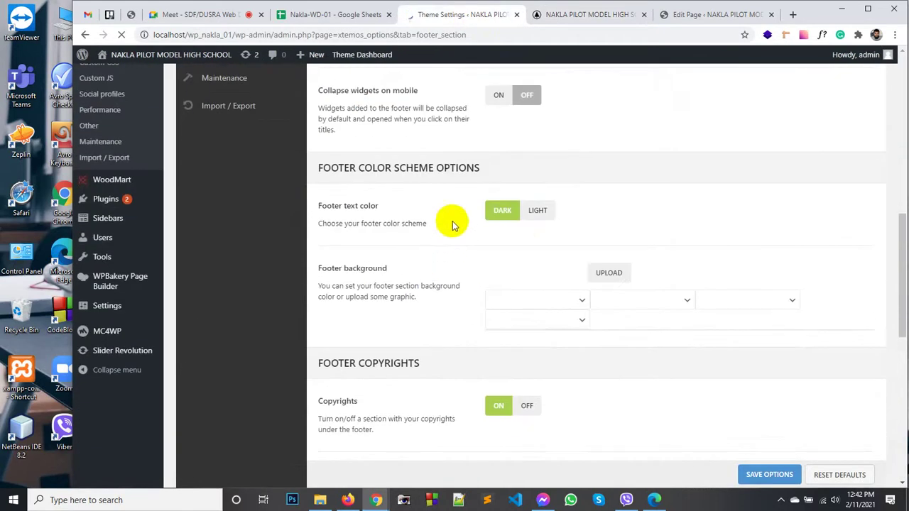
{"action": "scroll", "coordinate": [454, 224], "scroll_direction": "up", "scroll_amount": 2}
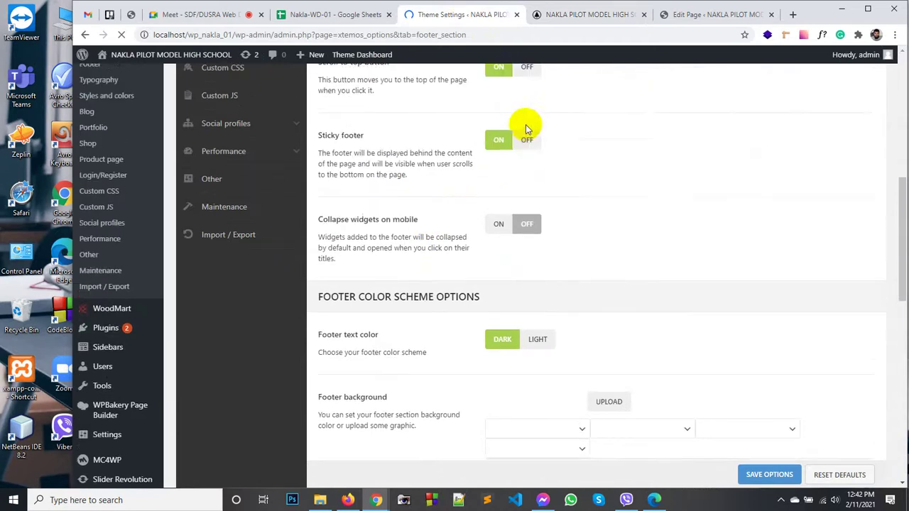
{"action": "scroll", "coordinate": [526, 128], "scroll_direction": "up", "scroll_amount": 1}
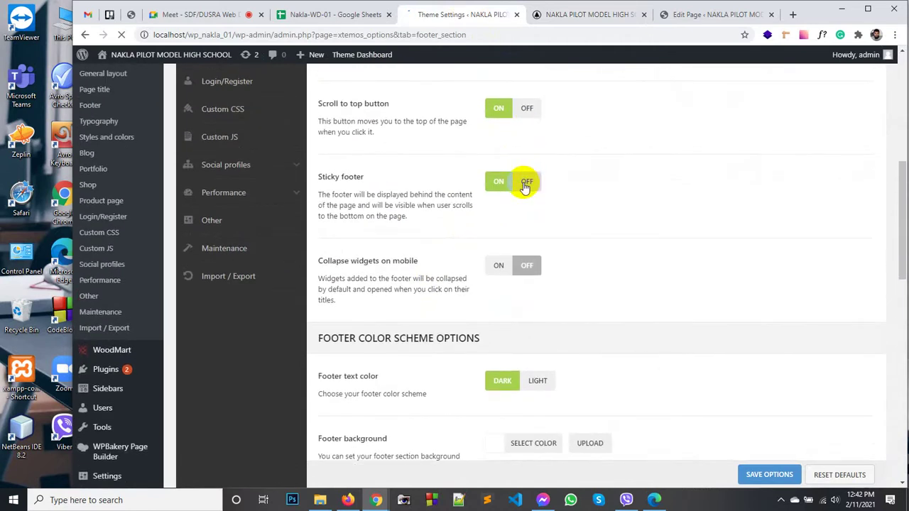
{"action": "left_click", "coordinate": [525, 183]}
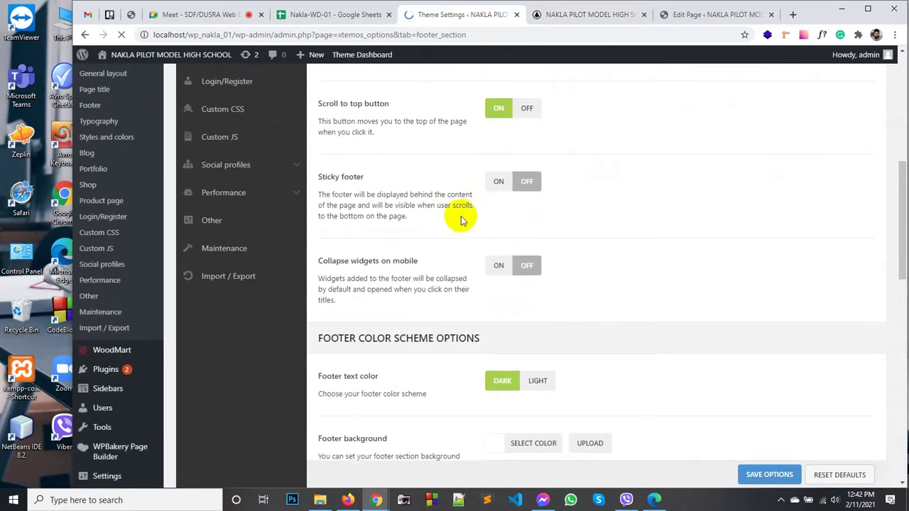
Step: Set the footer background colour to near-black #0a0a0a, with no background image
{"action": "scroll", "coordinate": [469, 228], "scroll_direction": "down", "scroll_amount": 1}
{"action": "scroll", "coordinate": [461, 206], "scroll_direction": "down", "scroll_amount": 1}
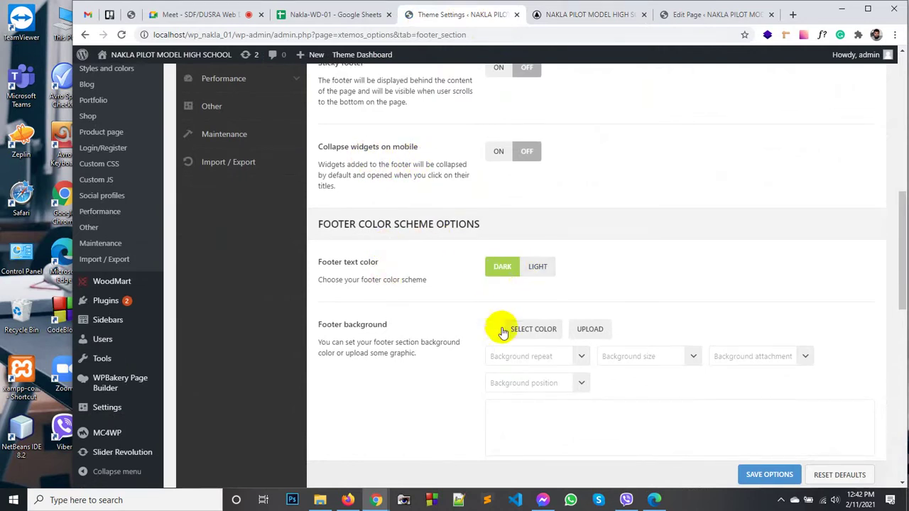
{"action": "scroll", "coordinate": [433, 339], "scroll_direction": "down", "scroll_amount": 1}
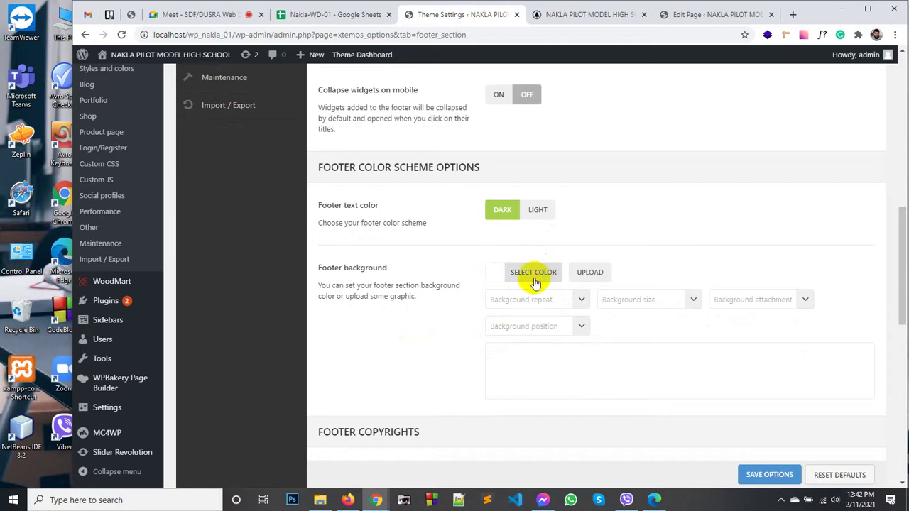
{"action": "left_click", "coordinate": [535, 277]}
{"action": "left_click", "coordinate": [558, 395]}
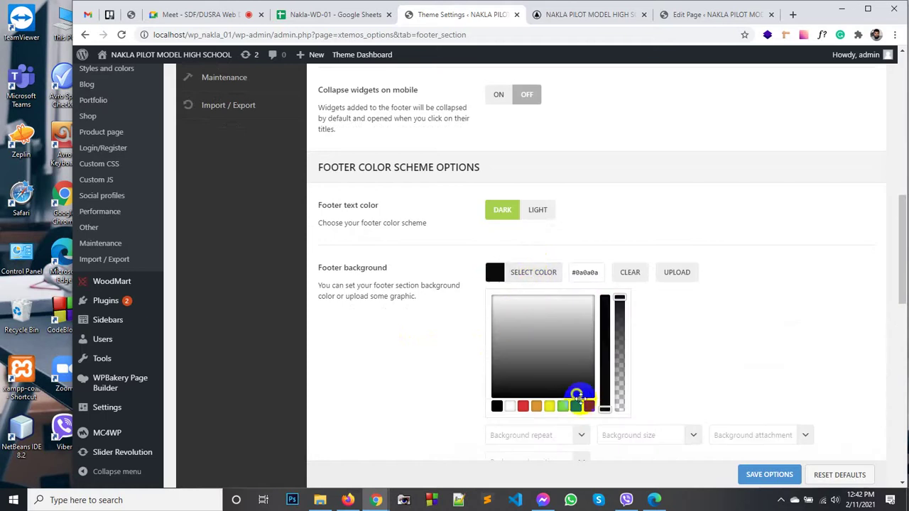
{"action": "left_click", "coordinate": [618, 307]}
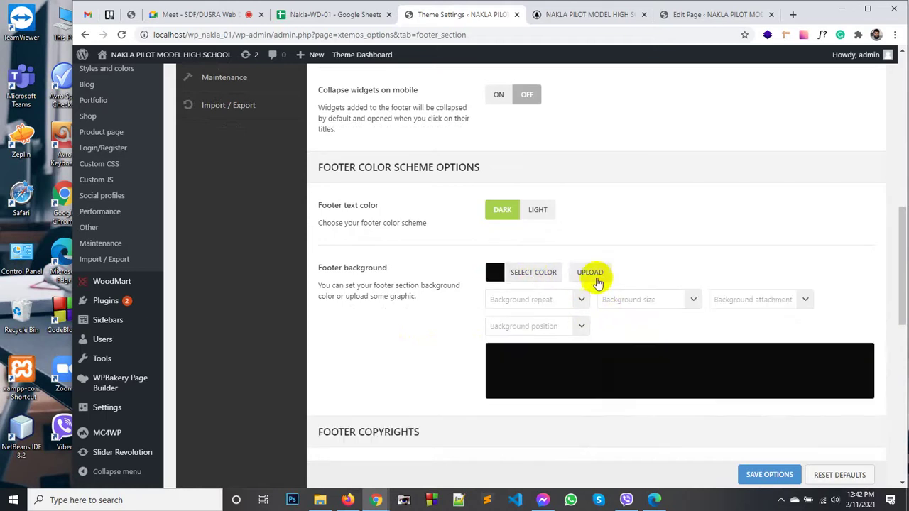
{"action": "left_click", "coordinate": [596, 277]}
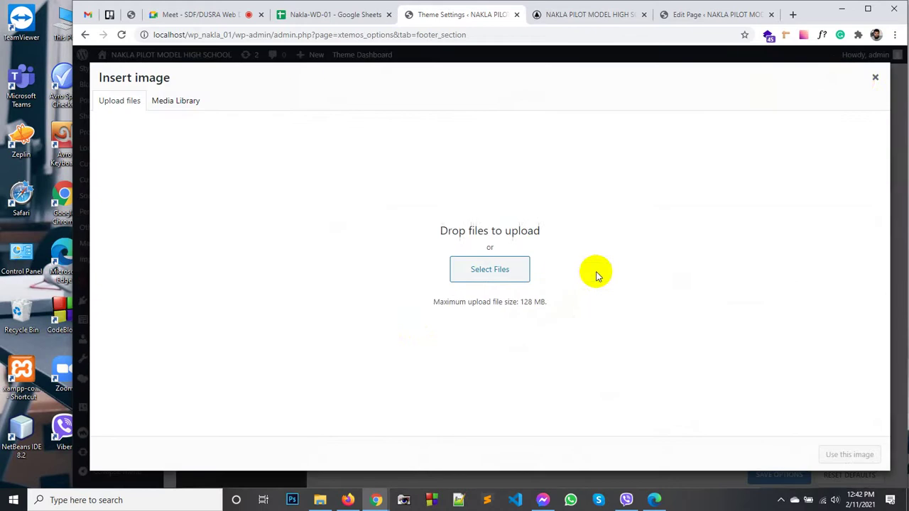
{"action": "left_click", "coordinate": [872, 78]}
{"action": "scroll", "coordinate": [558, 328], "scroll_direction": "down", "scroll_amount": 5}
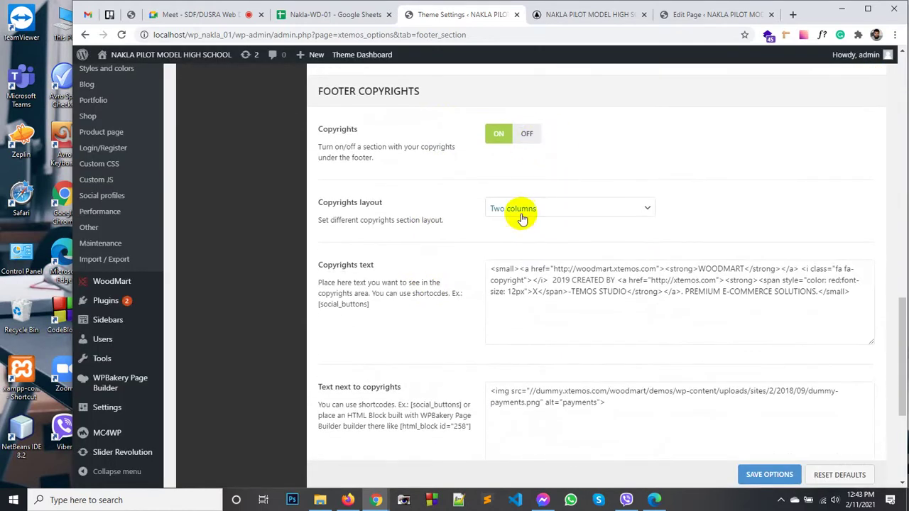
Step: Set the copyrights layout to Centered and delete the payment icons image code
{"action": "left_click", "coordinate": [523, 210]}
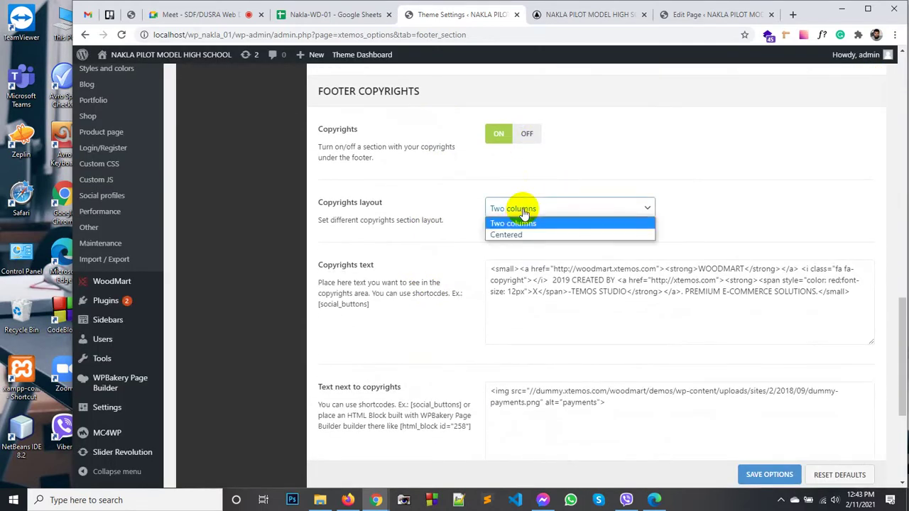
{"action": "left_click", "coordinate": [516, 235]}
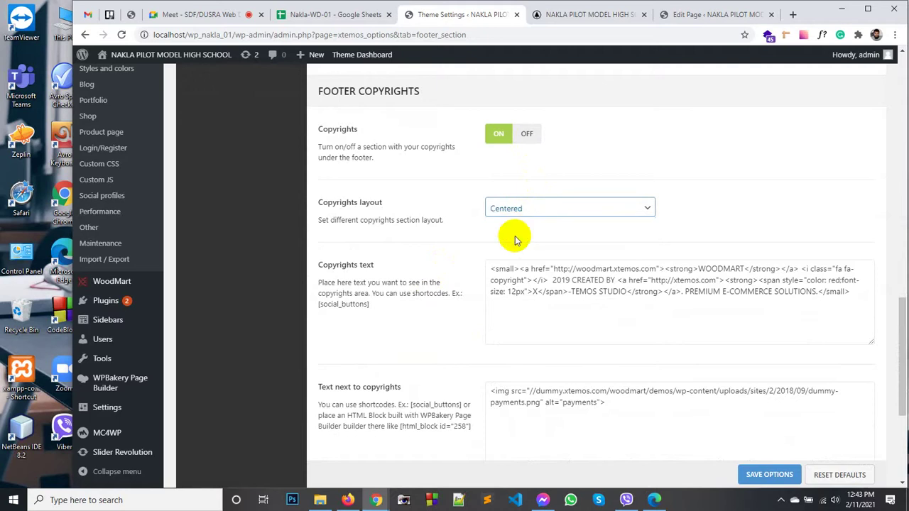
{"action": "scroll", "coordinate": [532, 306], "scroll_direction": "down", "scroll_amount": 2}
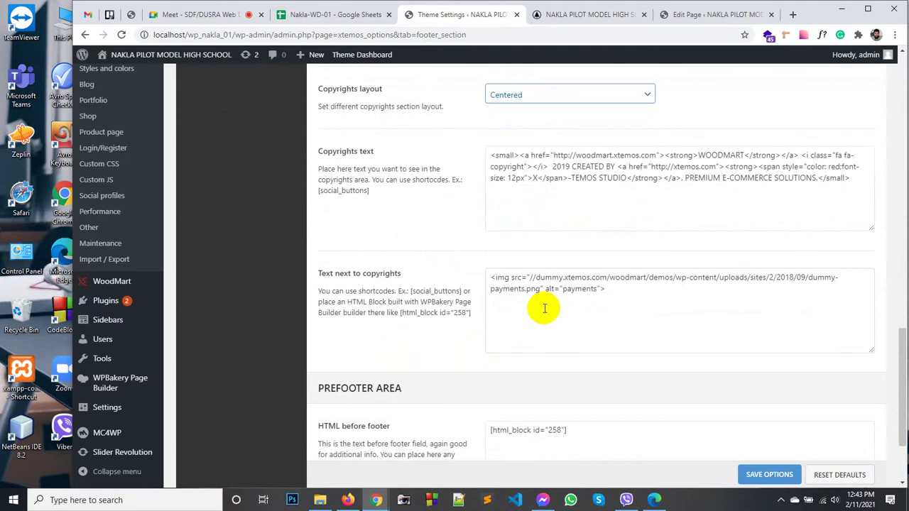
{"action": "left_click_drag", "start_coordinate": [621, 292], "coordinate": [492, 276]}
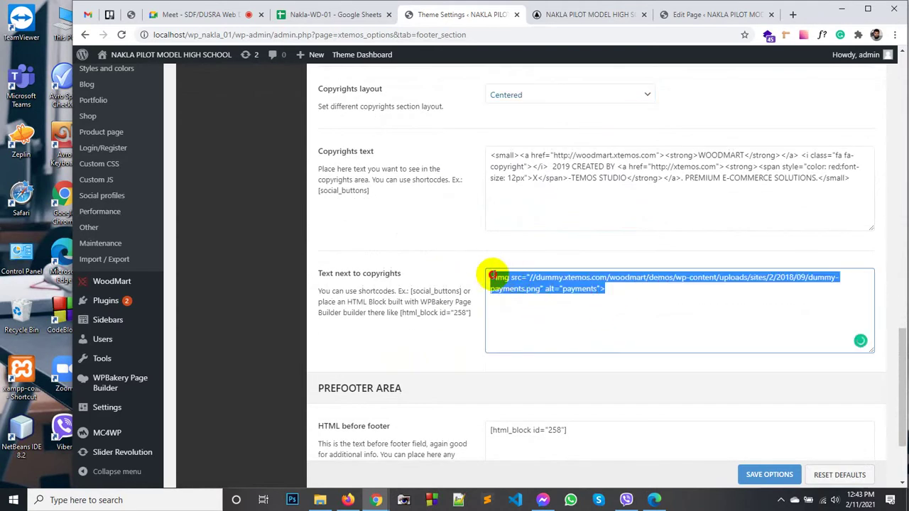
{"action": "key", "text": "BackSpace"}
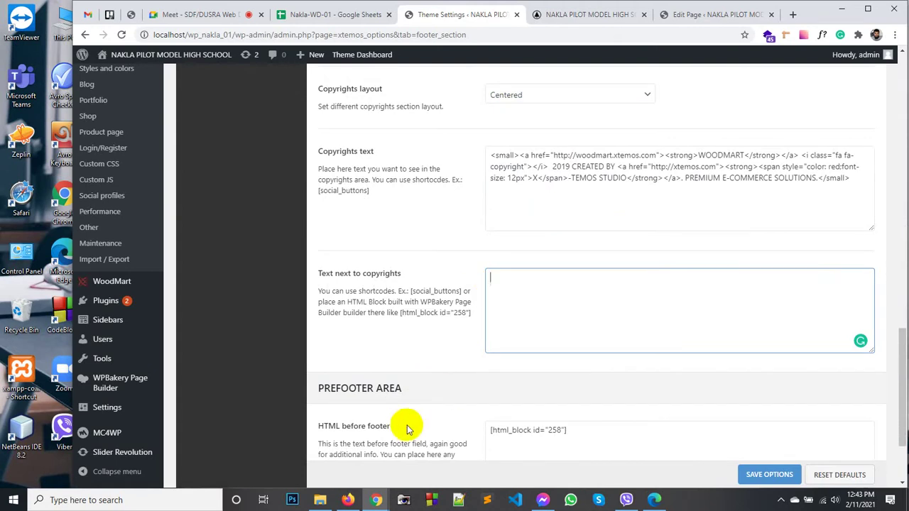
Step: Check the home page footer, then return to the emptied text-next-to-copyrights box
{"action": "left_click", "coordinate": [544, 15]}
{"action": "scroll", "coordinate": [634, 389], "scroll_direction": "down", "scroll_amount": 3}
{"action": "scroll", "coordinate": [635, 389], "scroll_direction": "down", "scroll_amount": 1}
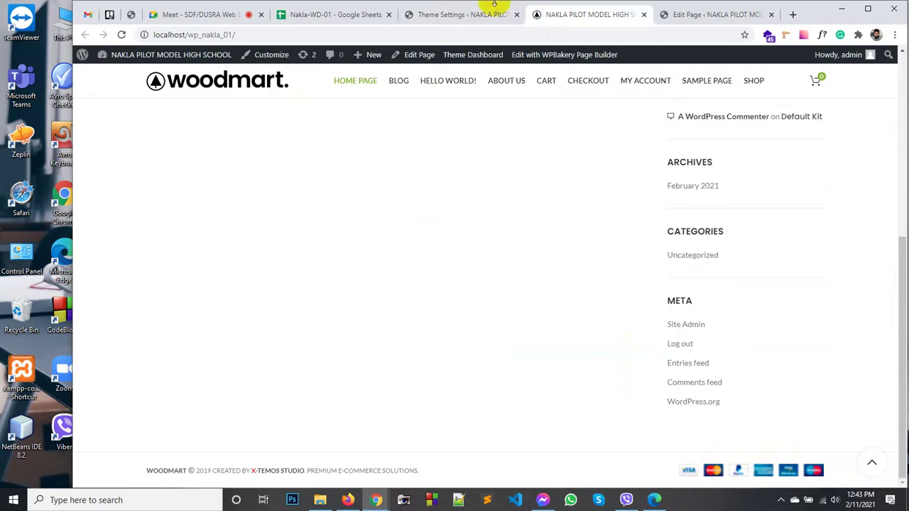
{"action": "left_click", "coordinate": [462, 14]}
{"action": "left_click", "coordinate": [503, 287]}
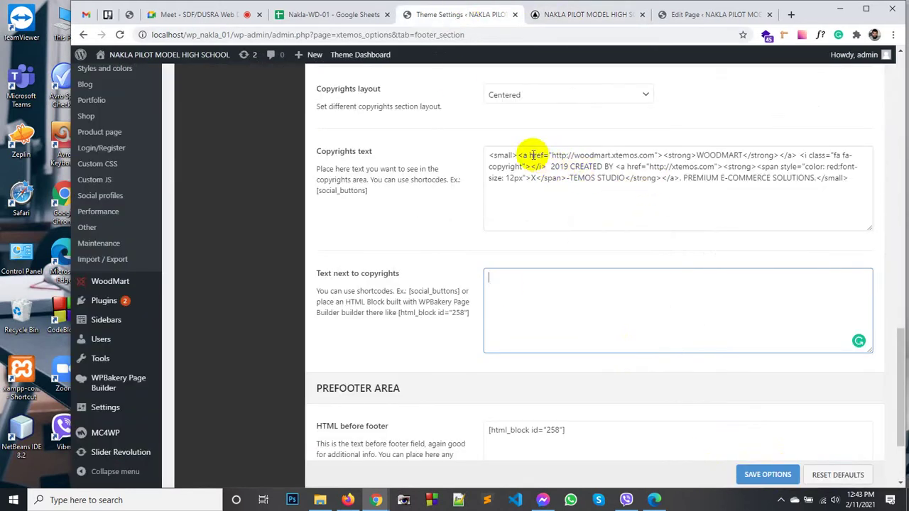
Step: Replace the copyrights text with 'Developed By Nakla' and save the options
{"action": "left_click", "coordinate": [817, 179]}
{"action": "triple_click", "coordinate": [817, 183]}
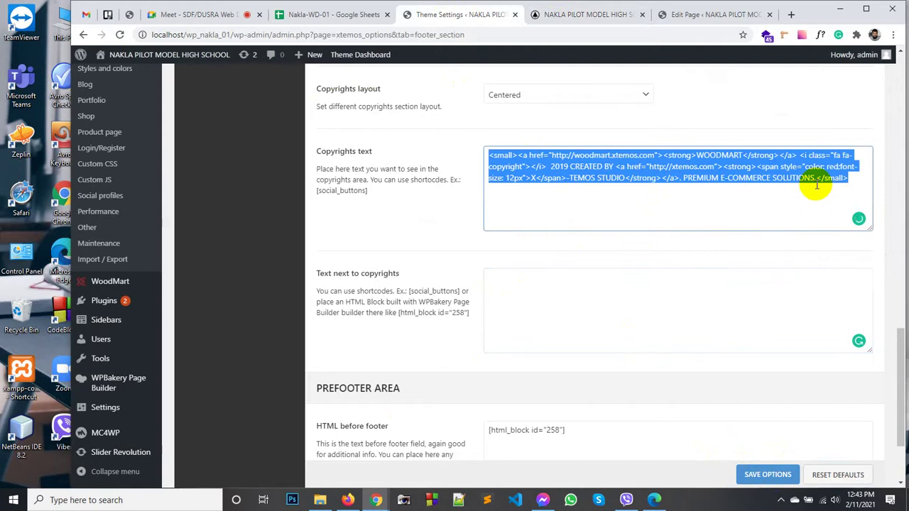
{"action": "type", "text": "Developed By Nakla"}
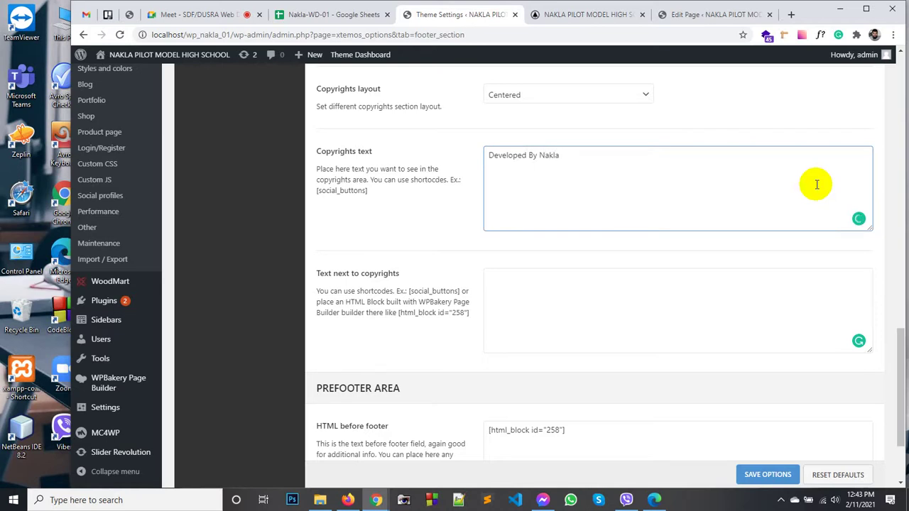
{"action": "left_click", "coordinate": [777, 476]}
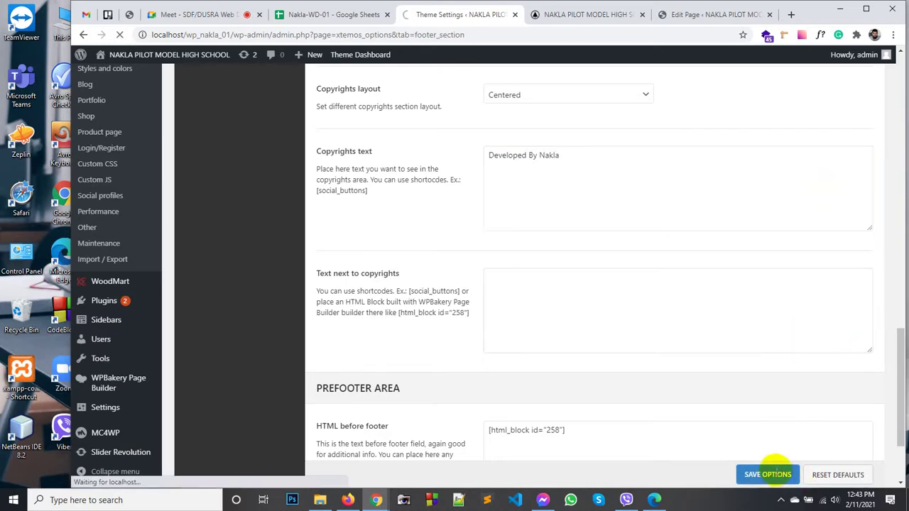
Step: Reload the live home page and scroll to confirm the 'Developed By Nakla' footer
{"action": "left_click", "coordinate": [589, 16]}
{"action": "right_click", "coordinate": [463, 370]}
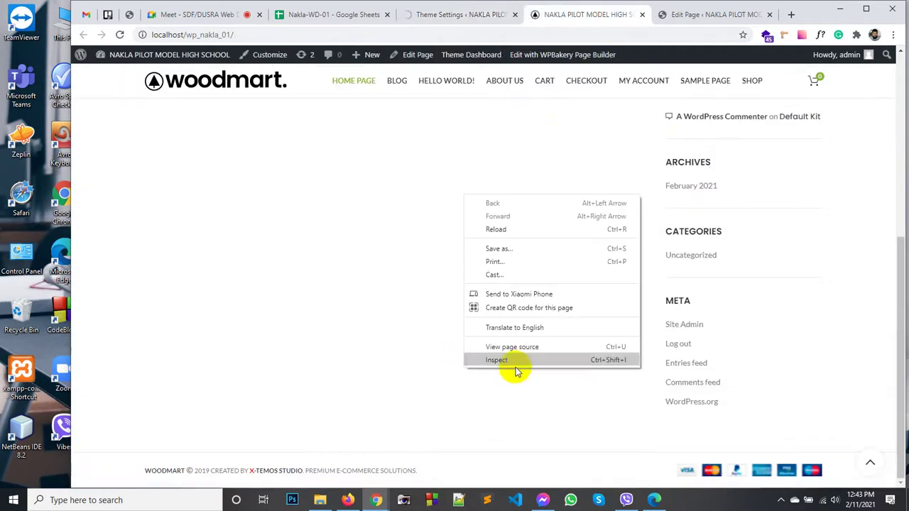
{"action": "left_click", "coordinate": [544, 237]}
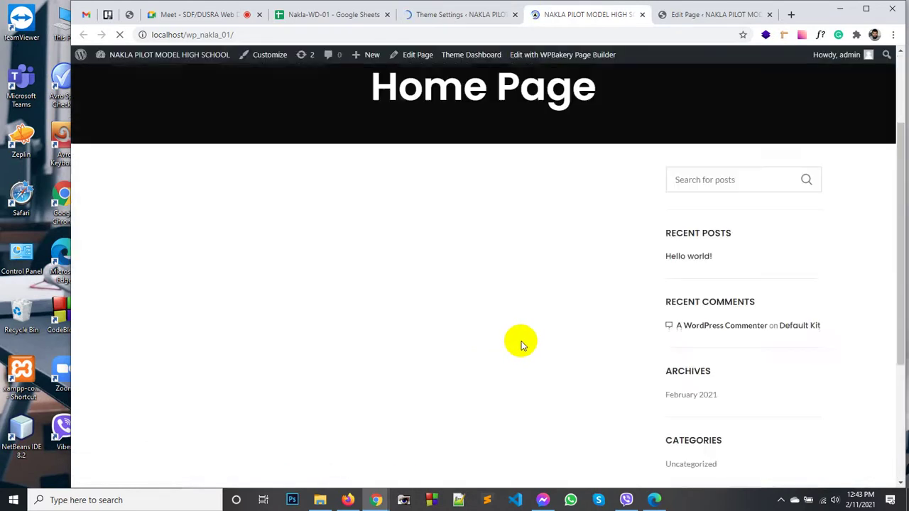
{"action": "scroll", "coordinate": [521, 341], "scroll_direction": "down", "scroll_amount": 3}
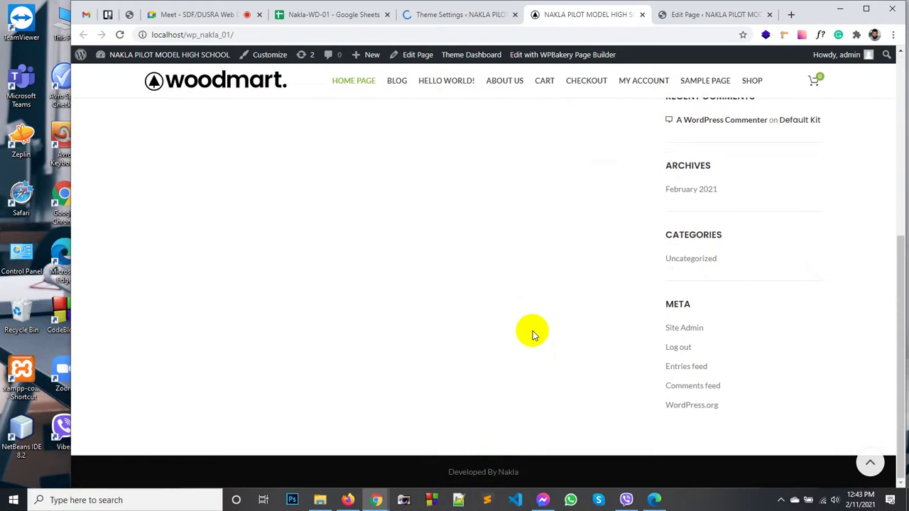
{"action": "scroll", "coordinate": [533, 331], "scroll_direction": "up", "scroll_amount": 3}
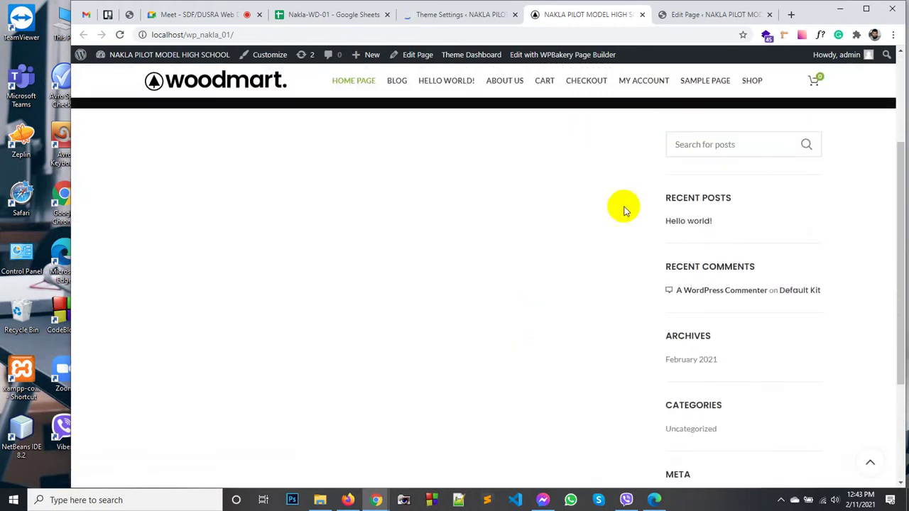
{"action": "scroll", "coordinate": [618, 213], "scroll_direction": "up", "scroll_amount": 2}
{"action": "scroll", "coordinate": [503, 305], "scroll_direction": "down", "scroll_amount": 5}
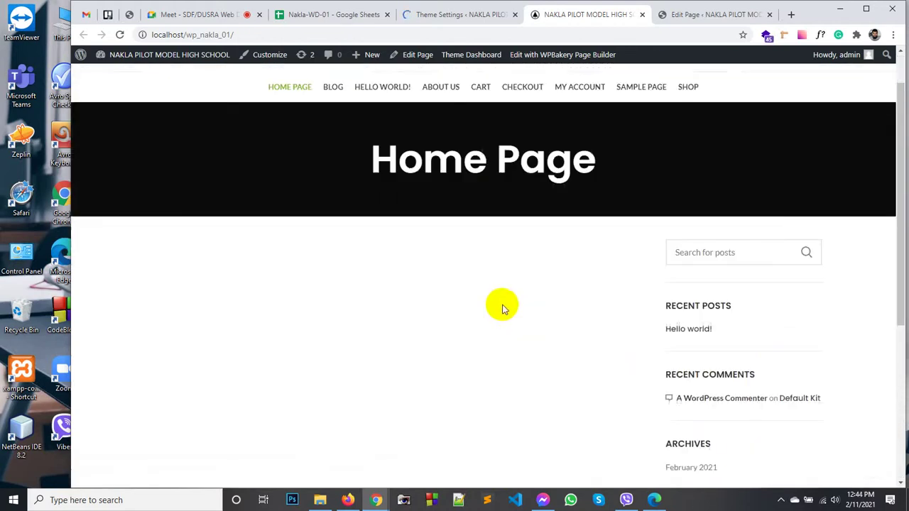
{"action": "scroll", "coordinate": [505, 305], "scroll_direction": "up", "scroll_amount": 5}
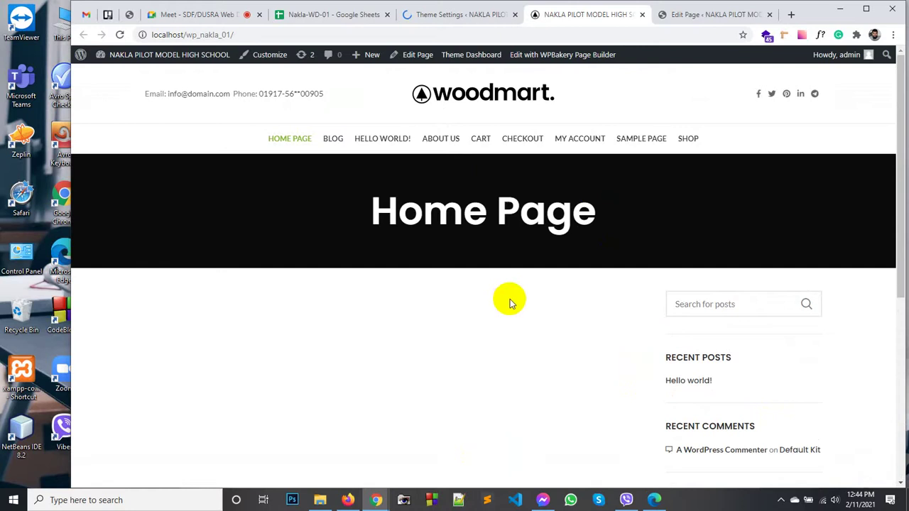
Step: Click several spots on the home page while scrolling through it
{"action": "left_click", "coordinate": [600, 197]}
{"action": "scroll", "coordinate": [503, 215], "scroll_direction": "down", "scroll_amount": 5}
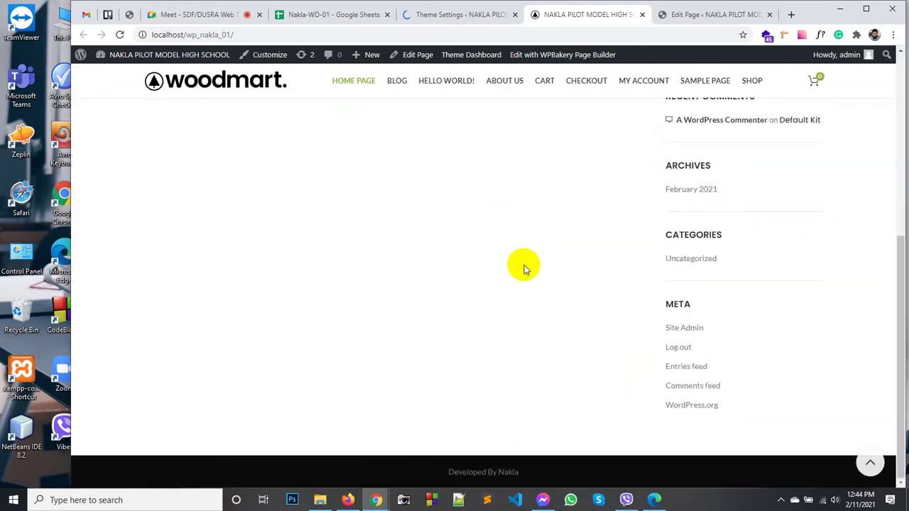
{"action": "scroll", "coordinate": [523, 254], "scroll_direction": "up", "scroll_amount": 3}
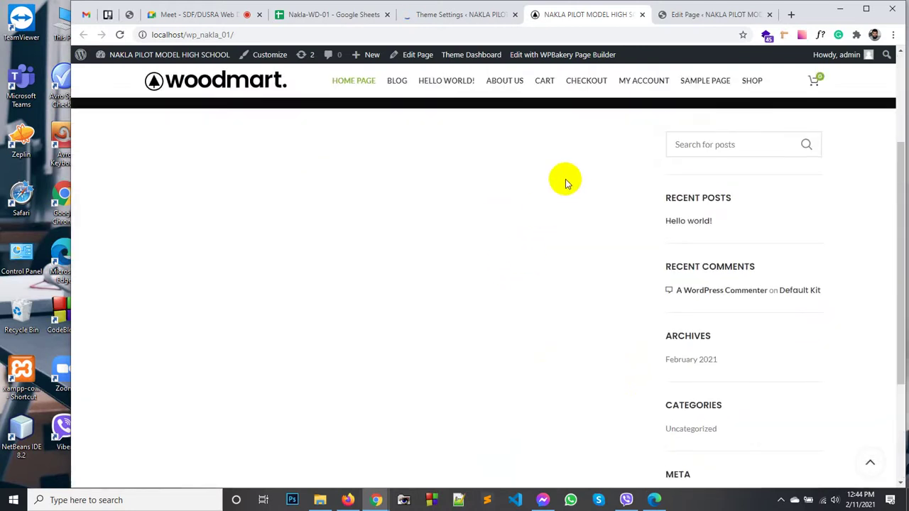
{"action": "scroll", "coordinate": [564, 181], "scroll_direction": "up", "scroll_amount": 5}
{"action": "left_click", "coordinate": [537, 182]}
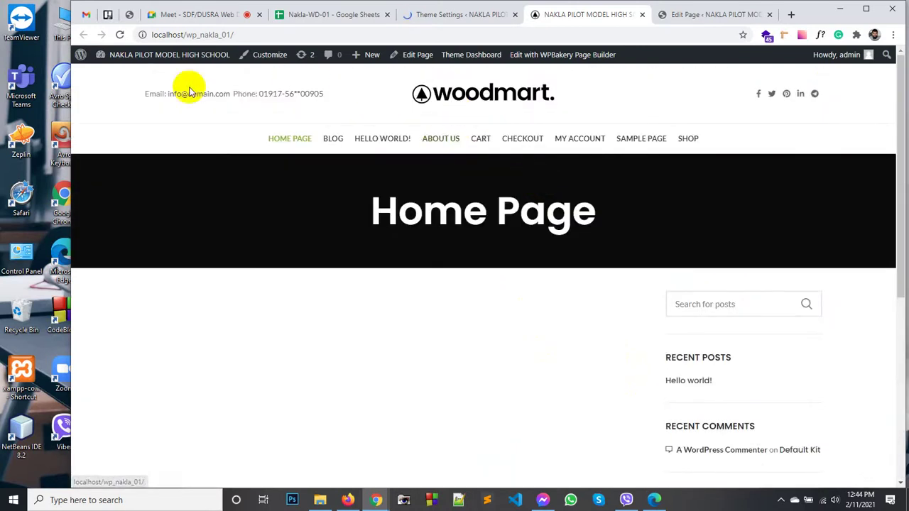
{"action": "left_click", "coordinate": [429, 184]}
{"action": "left_click", "coordinate": [335, 206]}
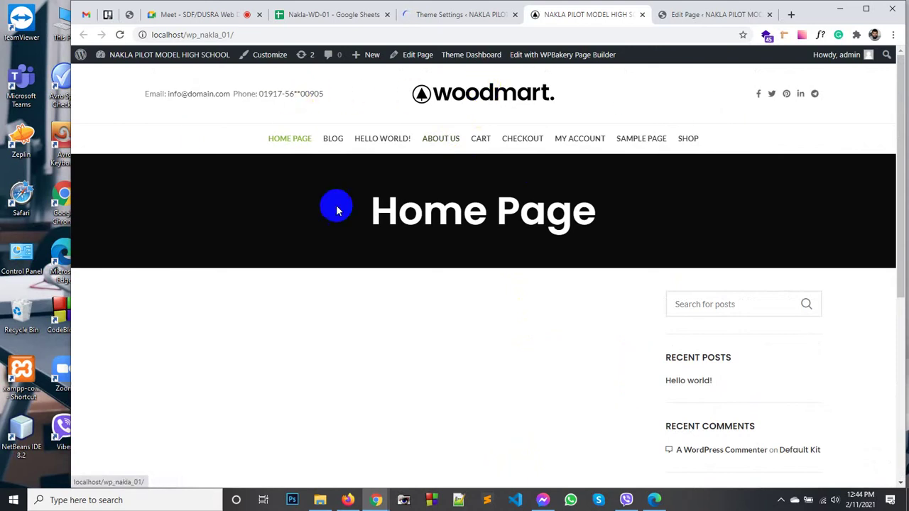
{"action": "scroll", "coordinate": [361, 211], "scroll_direction": "down", "scroll_amount": 4}
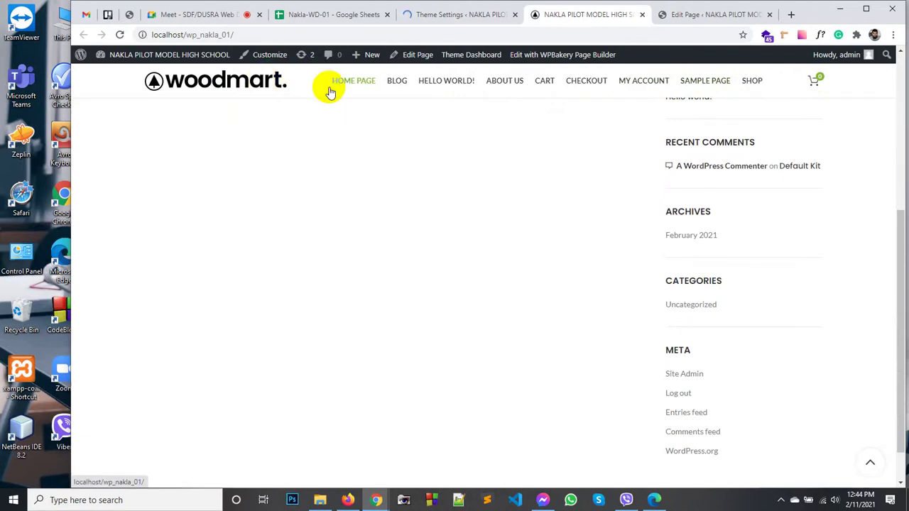
Step: Go from the theme settings to the WoodMart Header builder
{"action": "left_click", "coordinate": [471, 14]}
{"action": "mouse_move", "coordinate": [120, 380]}
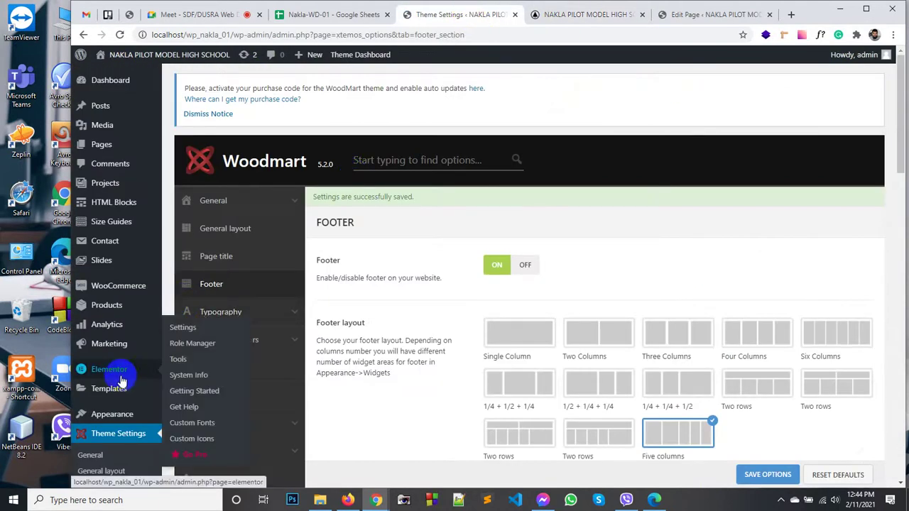
{"action": "scroll", "coordinate": [121, 398], "scroll_direction": "down", "scroll_amount": 3}
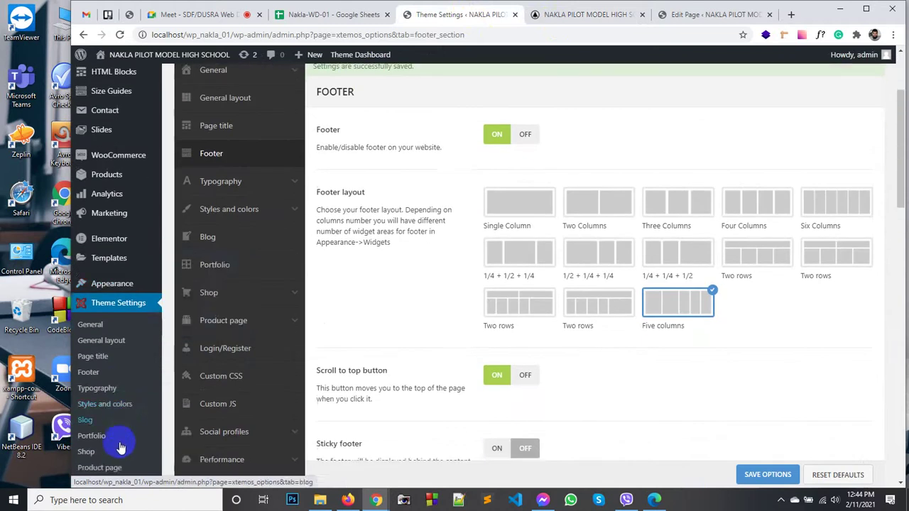
{"action": "scroll", "coordinate": [123, 441], "scroll_direction": "down", "scroll_amount": 5}
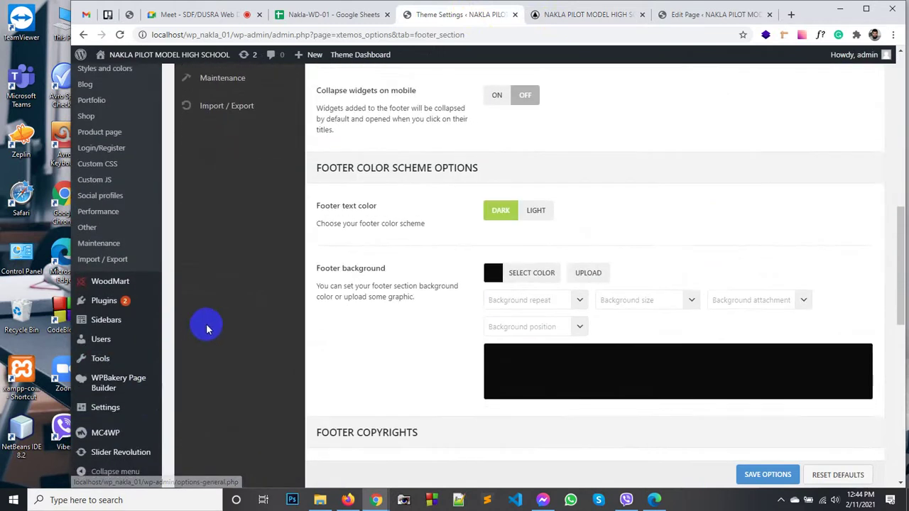
{"action": "scroll", "coordinate": [117, 314], "scroll_direction": "down", "scroll_amount": 2}
{"action": "mouse_move", "coordinate": [100, 284]}
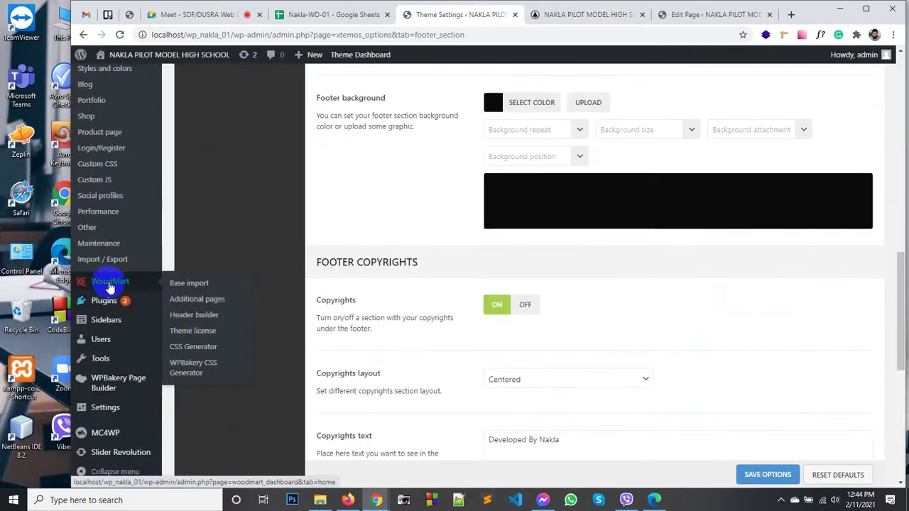
{"action": "left_click", "coordinate": [195, 321]}
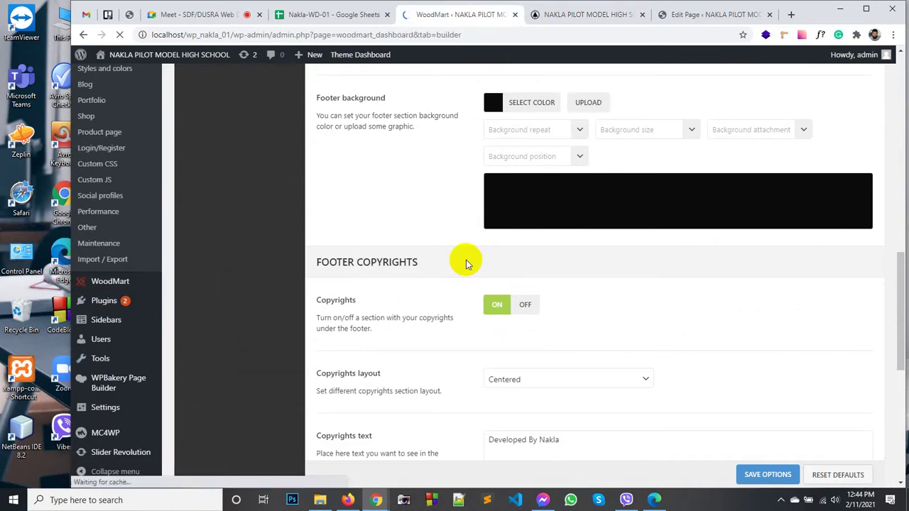
Step: Open the Header Logo center layout for editing and look over its rows
{"action": "scroll", "coordinate": [384, 294], "scroll_direction": "down", "scroll_amount": 5}
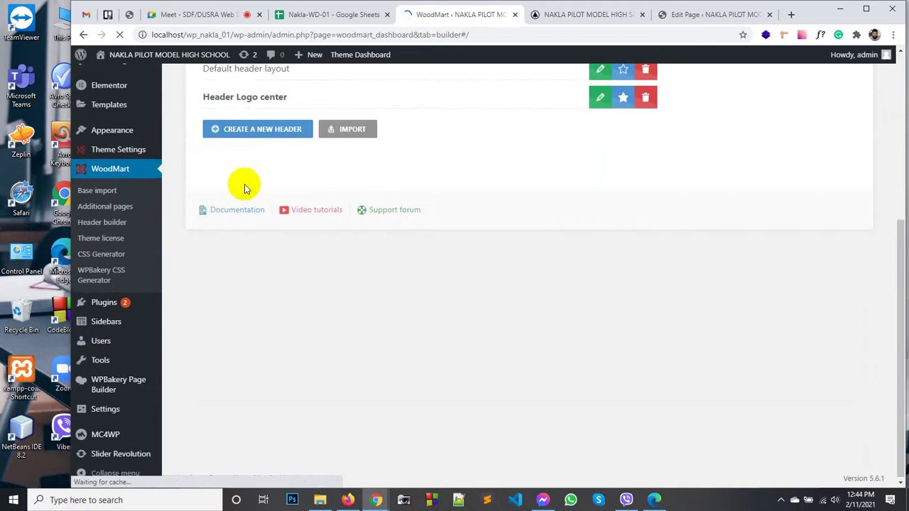
{"action": "left_click", "coordinate": [599, 98]}
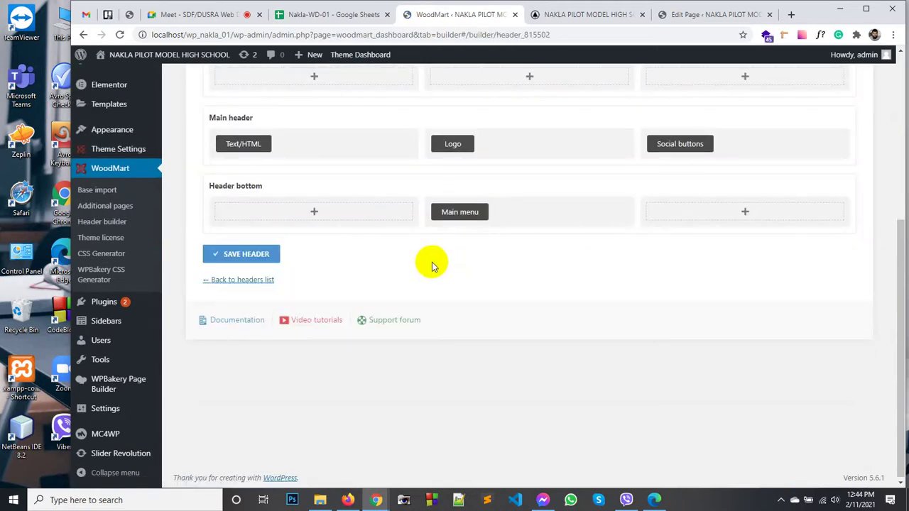
{"action": "scroll", "coordinate": [432, 266], "scroll_direction": "up", "scroll_amount": 3}
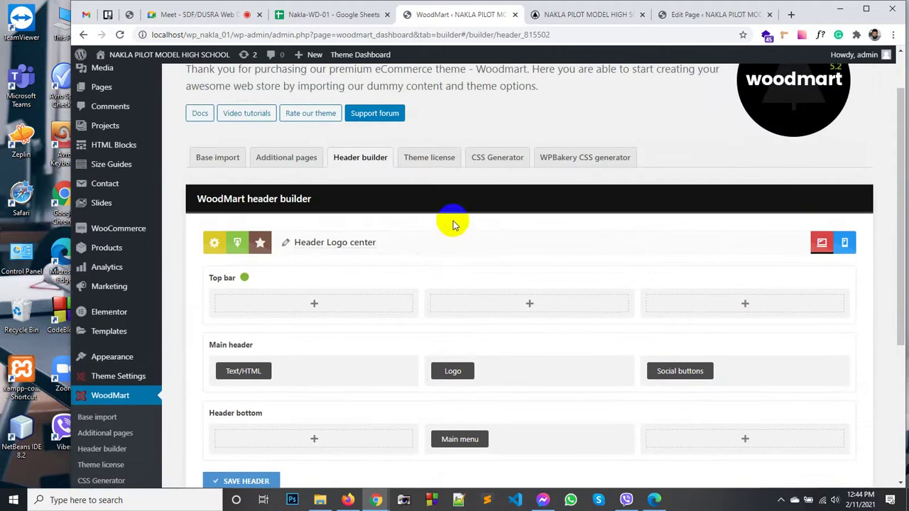
{"action": "scroll", "coordinate": [455, 220], "scroll_direction": "down", "scroll_amount": 2}
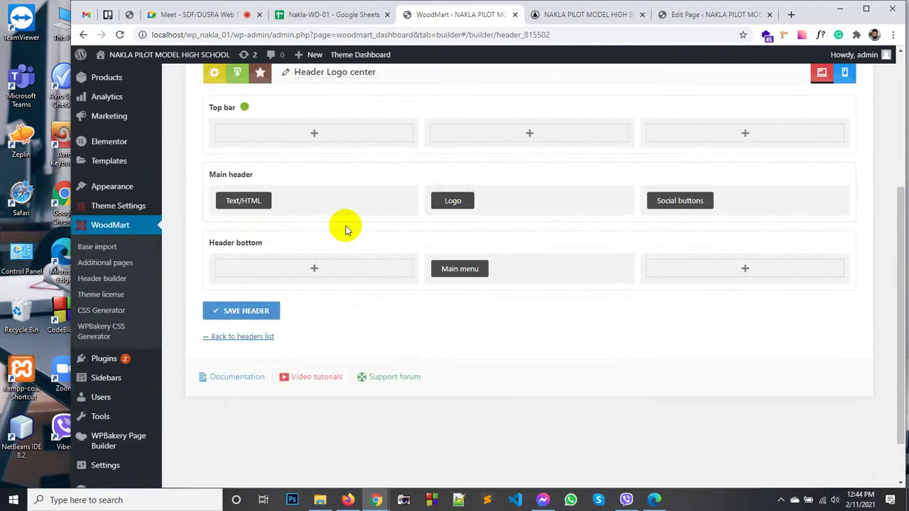
{"action": "scroll", "coordinate": [406, 227], "scroll_direction": "up", "scroll_amount": 2}
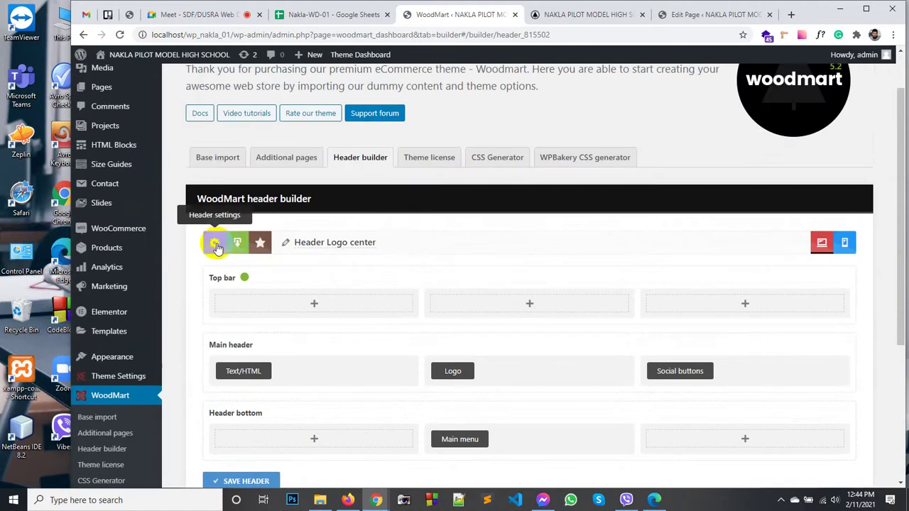
Step: Review the sticky header options (slide after scroll, shadow, clone, 60px) and save the header
{"action": "left_click", "coordinate": [215, 244]}
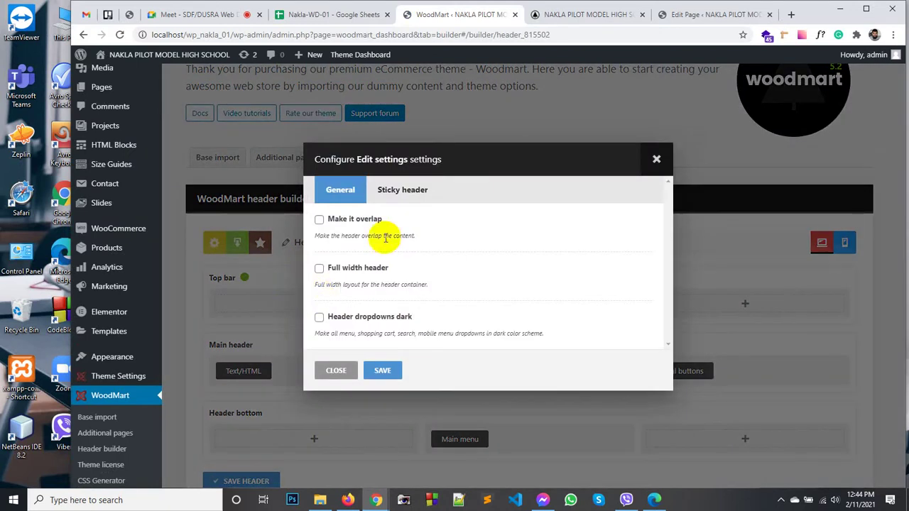
{"action": "left_click", "coordinate": [396, 191]}
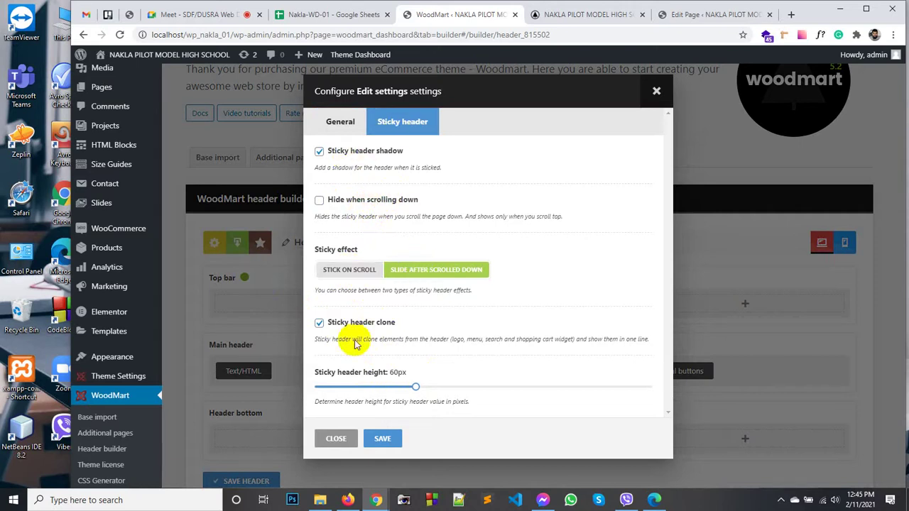
{"action": "left_click", "coordinate": [384, 439]}
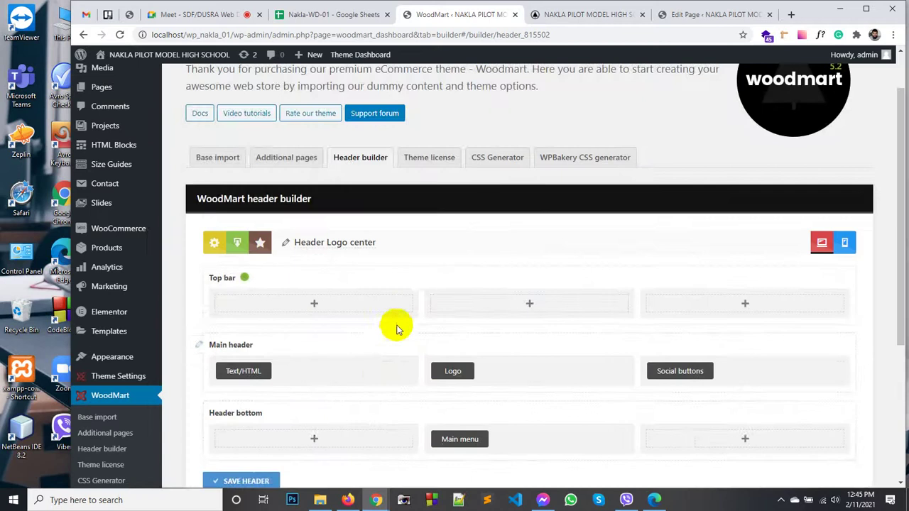
{"action": "scroll", "coordinate": [395, 324], "scroll_direction": "down", "scroll_amount": 2}
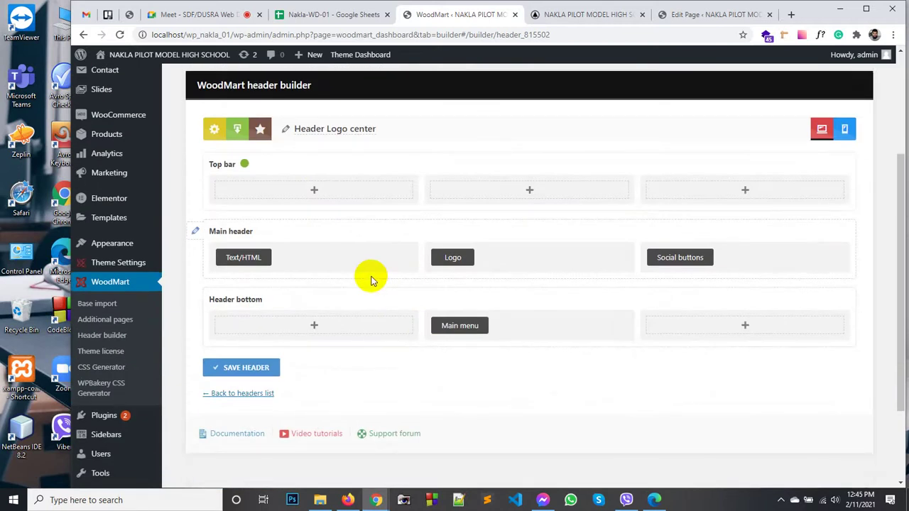
{"action": "scroll", "coordinate": [371, 278], "scroll_direction": "down", "scroll_amount": 2}
{"action": "scroll", "coordinate": [289, 263], "scroll_direction": "up", "scroll_amount": 4}
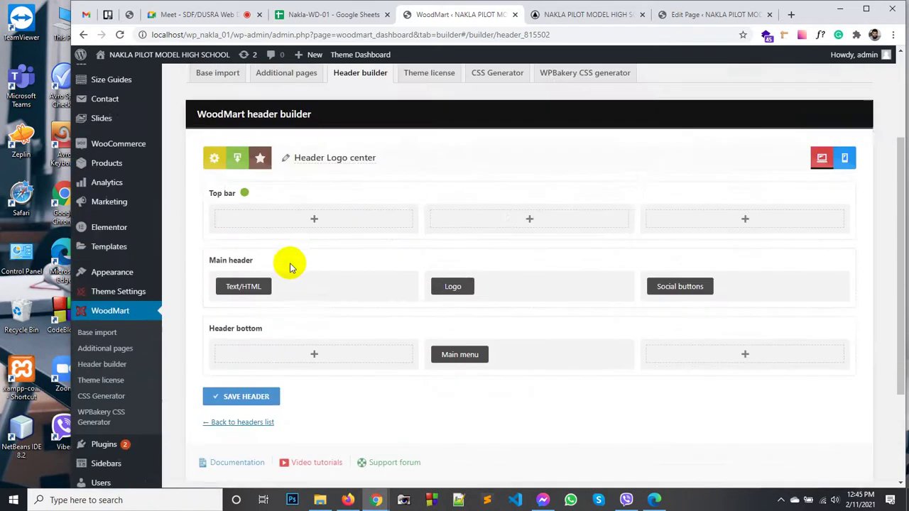
{"action": "scroll", "coordinate": [290, 263], "scroll_direction": "up", "scroll_amount": 1}
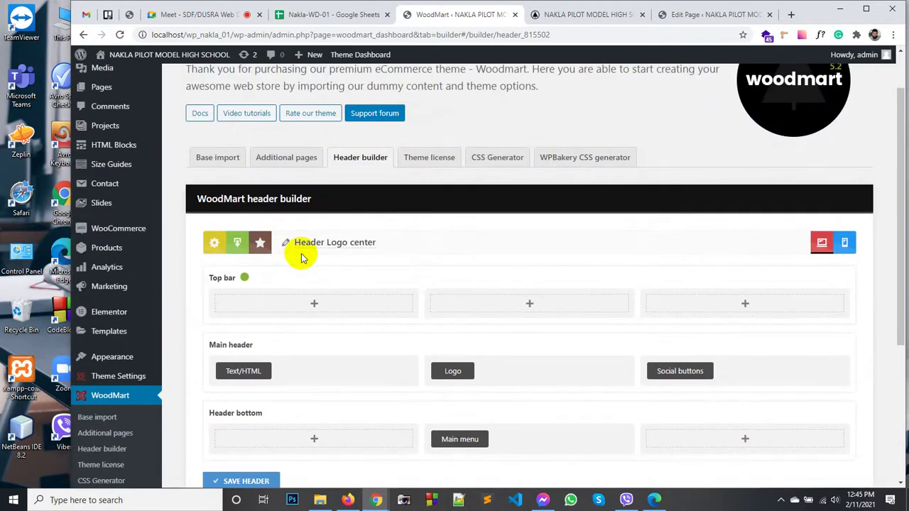
{"action": "scroll", "coordinate": [300, 256], "scroll_direction": "down", "scroll_amount": 2}
{"action": "scroll", "coordinate": [301, 254], "scroll_direction": "down", "scroll_amount": 1}
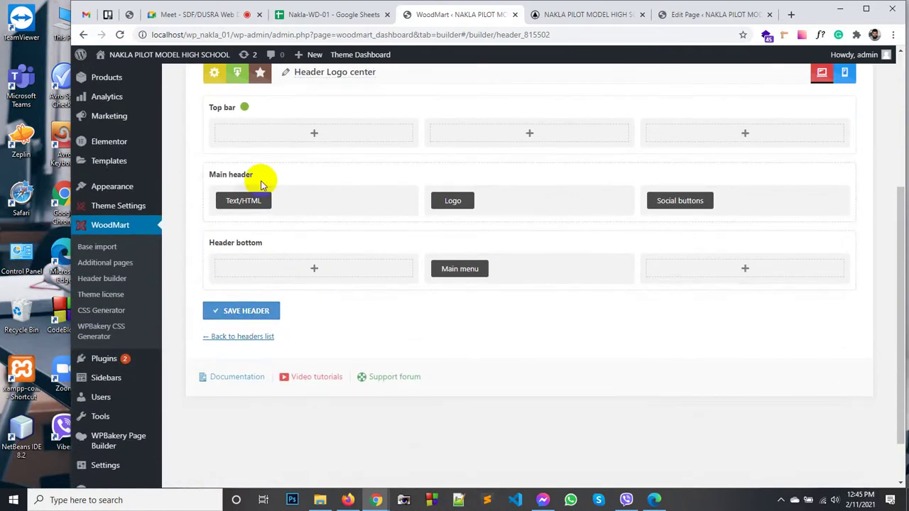
{"action": "scroll", "coordinate": [259, 185], "scroll_direction": "up", "scroll_amount": 1}
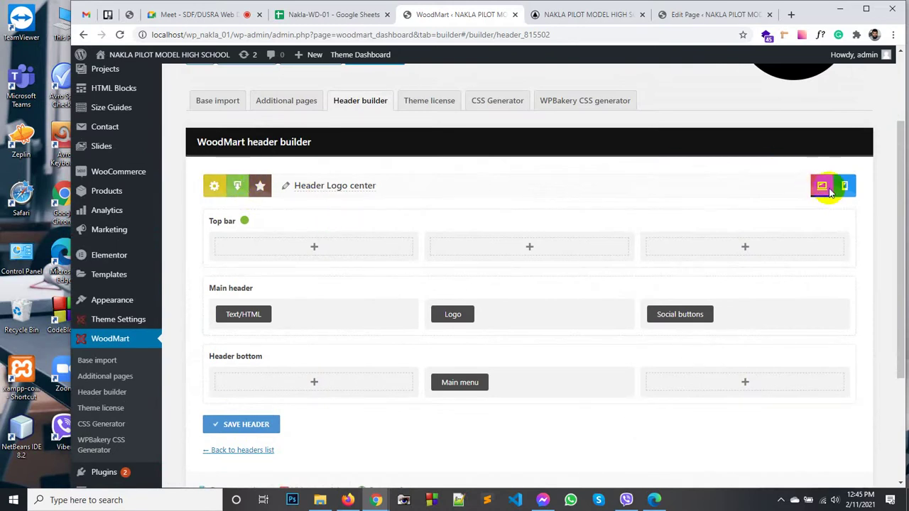
{"action": "scroll", "coordinate": [455, 213], "scroll_direction": "down", "scroll_amount": 3}
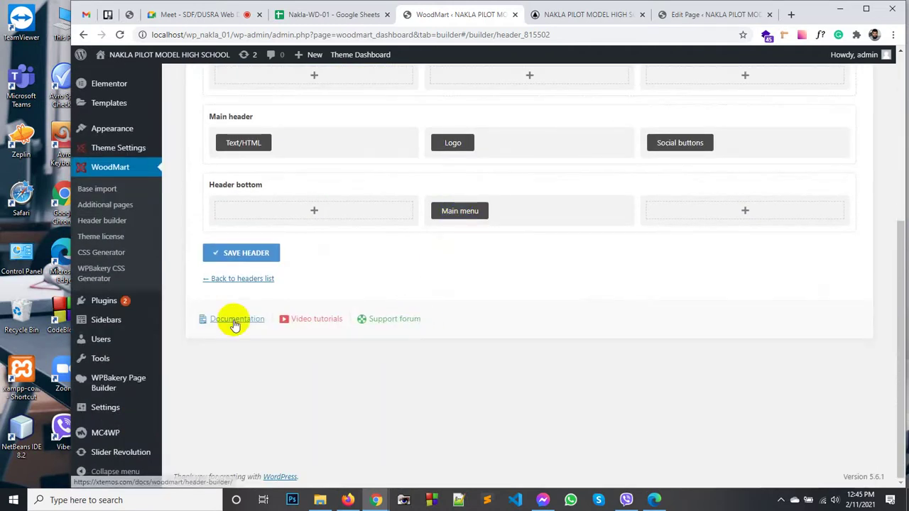
{"action": "scroll", "coordinate": [239, 295], "scroll_direction": "up", "scroll_amount": 4}
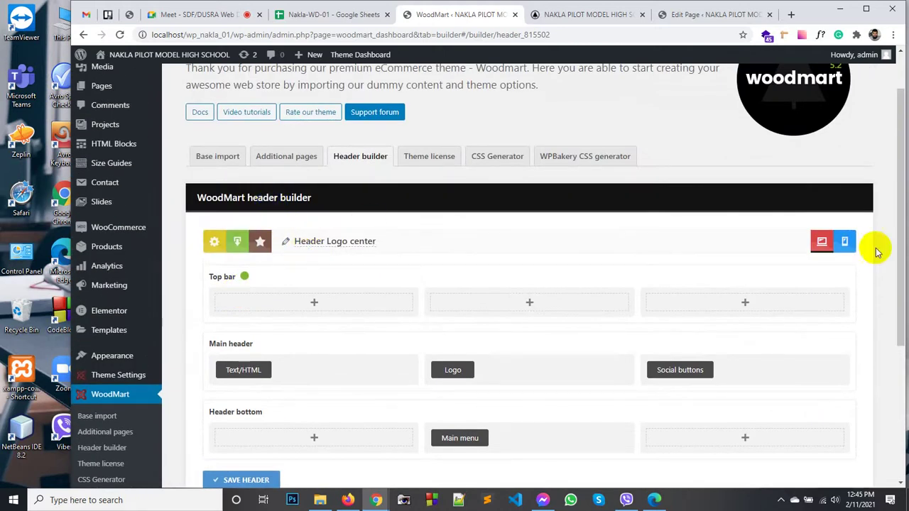
{"action": "left_click", "coordinate": [216, 242]}
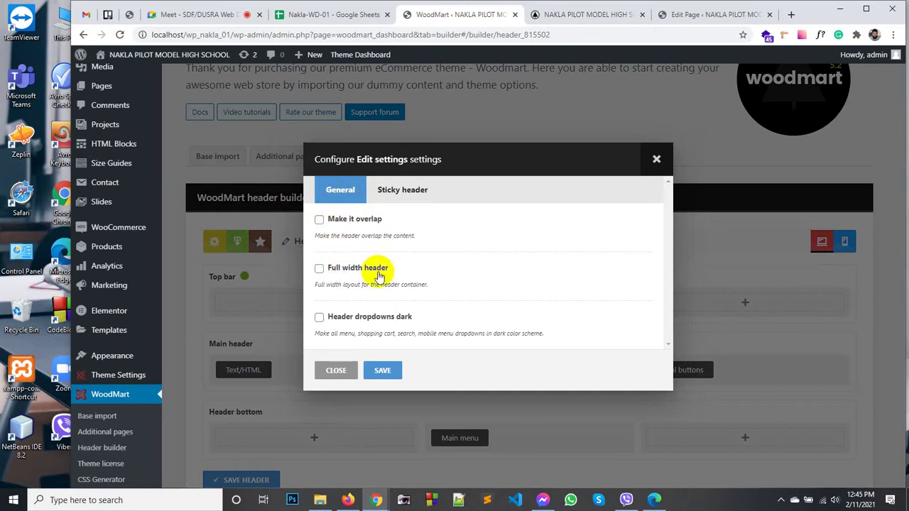
{"action": "left_click", "coordinate": [403, 201]}
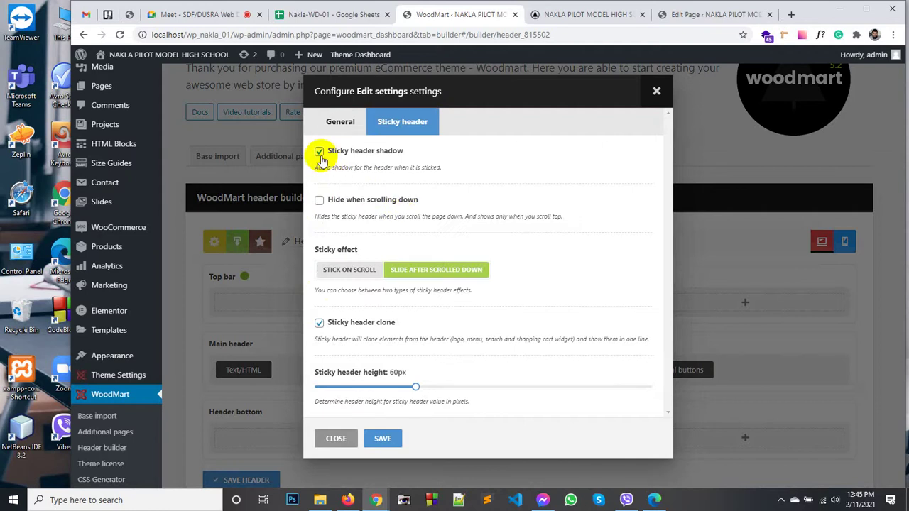
{"action": "left_click", "coordinate": [359, 272]}
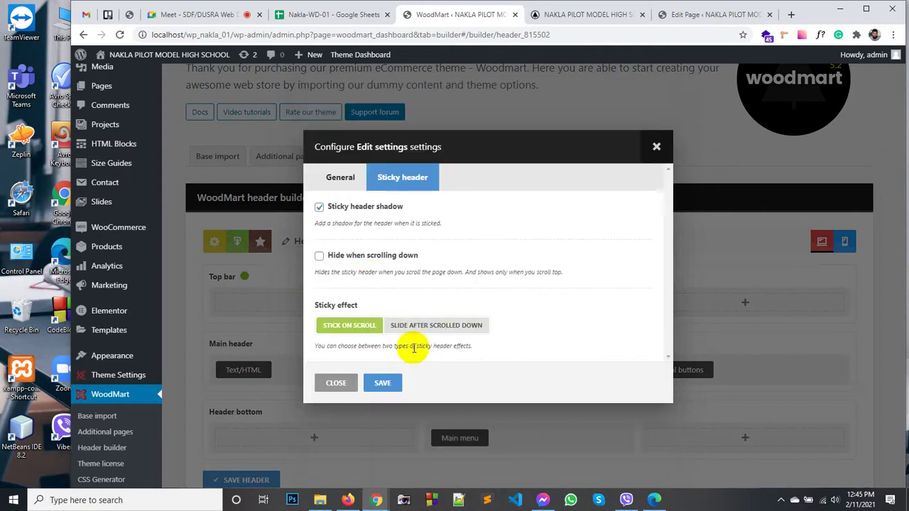
{"action": "left_click", "coordinate": [444, 330]}
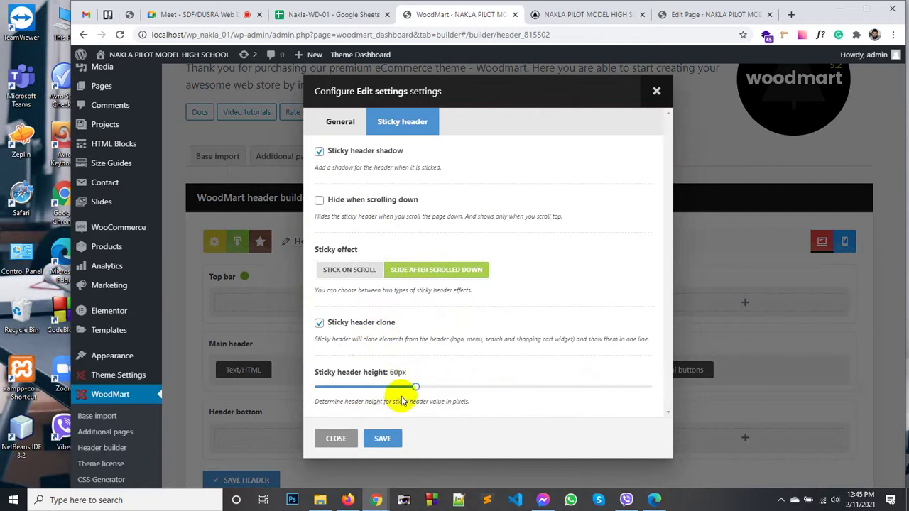
{"action": "left_click", "coordinate": [382, 439]}
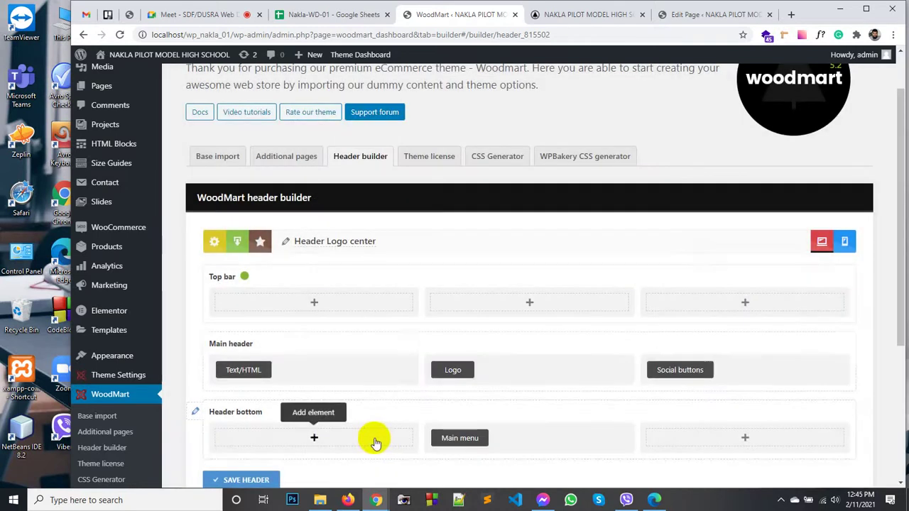
Step: Scroll the header builder page and bring up the Theme Settings submenu
{"action": "scroll", "coordinate": [371, 379], "scroll_direction": "down", "scroll_amount": 2}
{"action": "scroll", "coordinate": [371, 347], "scroll_direction": "down", "scroll_amount": 1}
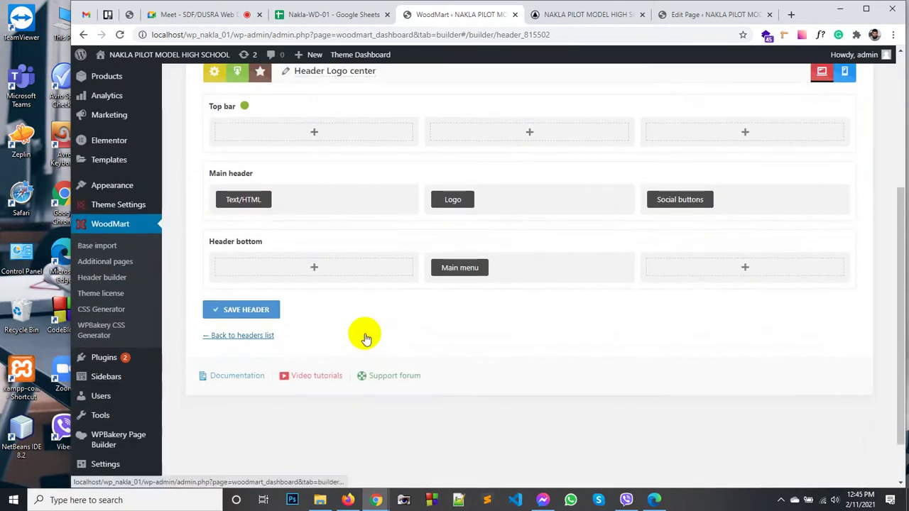
{"action": "scroll", "coordinate": [361, 334], "scroll_direction": "up", "scroll_amount": 3}
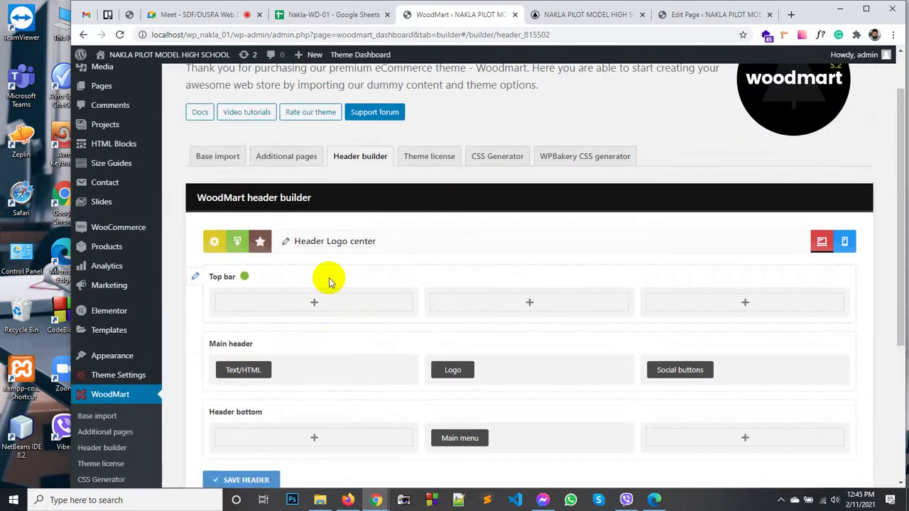
{"action": "scroll", "coordinate": [327, 277], "scroll_direction": "down", "scroll_amount": 1}
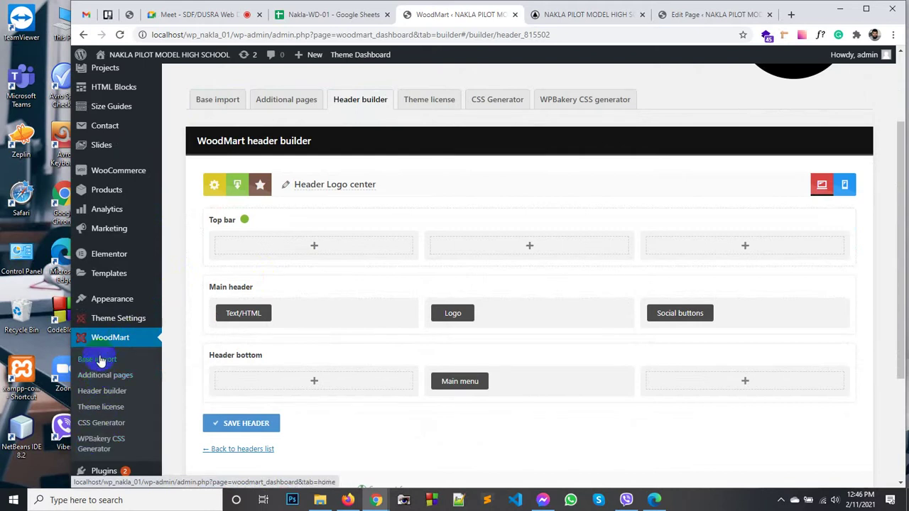
{"action": "mouse_move", "coordinate": [114, 323]}
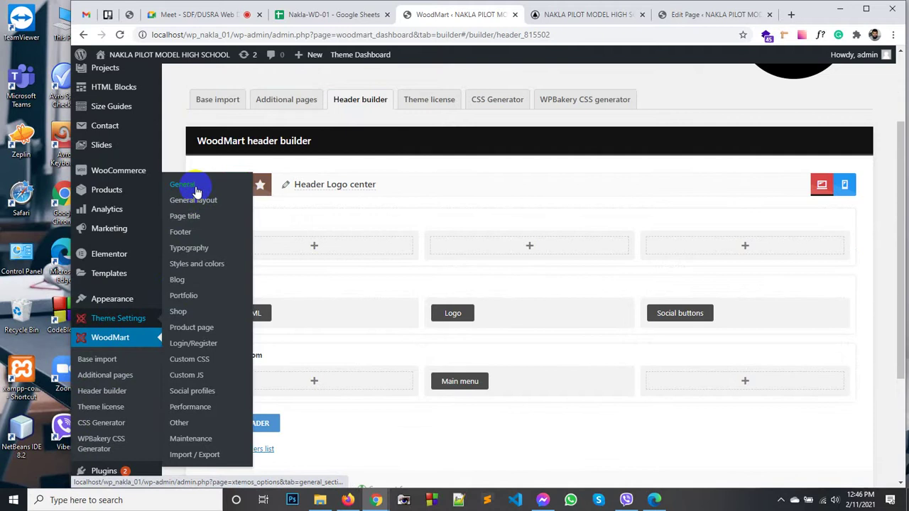
{"action": "left_click", "coordinate": [197, 192]}
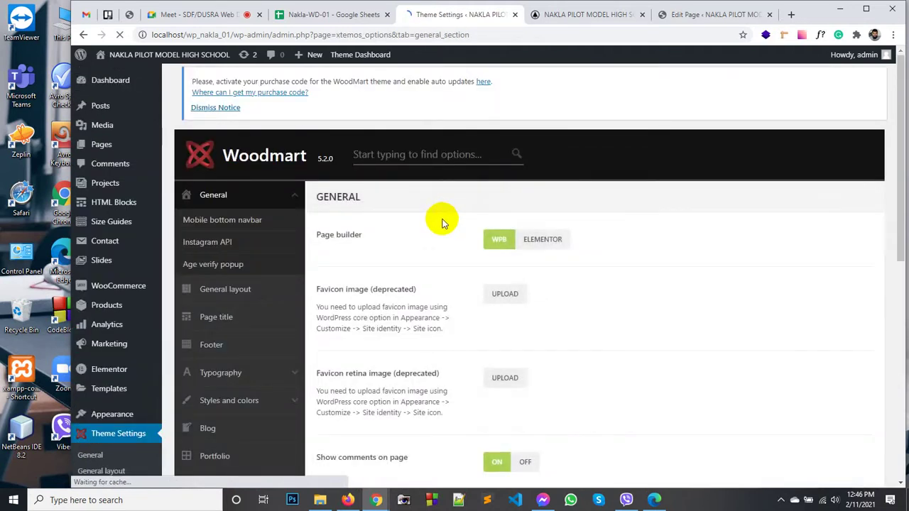
{"action": "scroll", "coordinate": [442, 223], "scroll_direction": "down", "scroll_amount": 3}
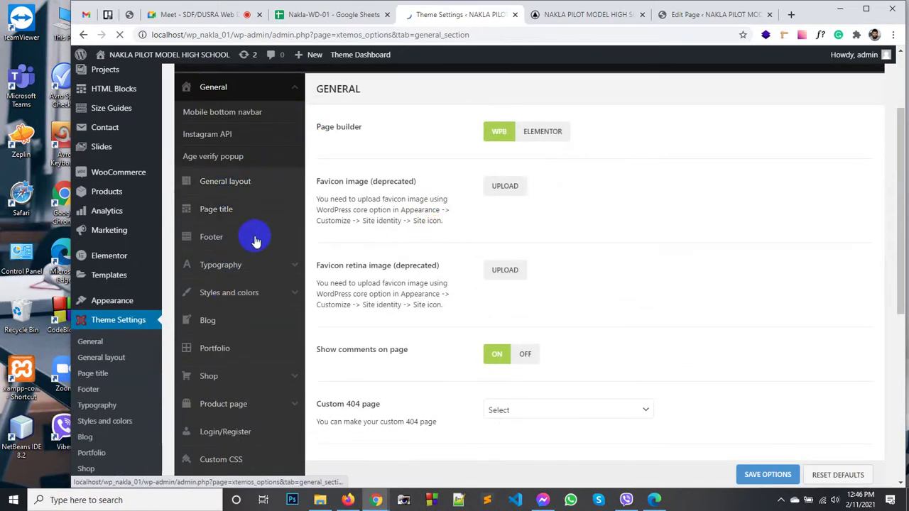
{"action": "scroll", "coordinate": [402, 267], "scroll_direction": "down", "scroll_amount": 3}
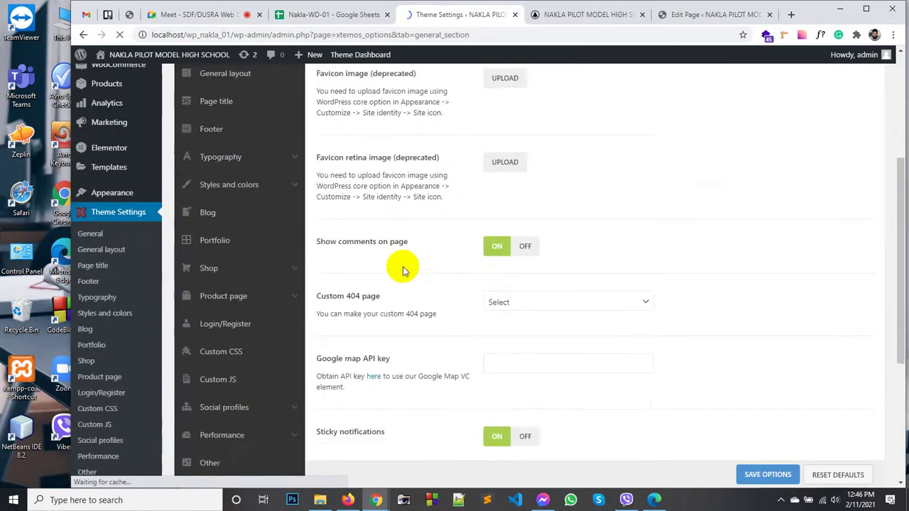
{"action": "scroll", "coordinate": [402, 269], "scroll_direction": "down", "scroll_amount": 3}
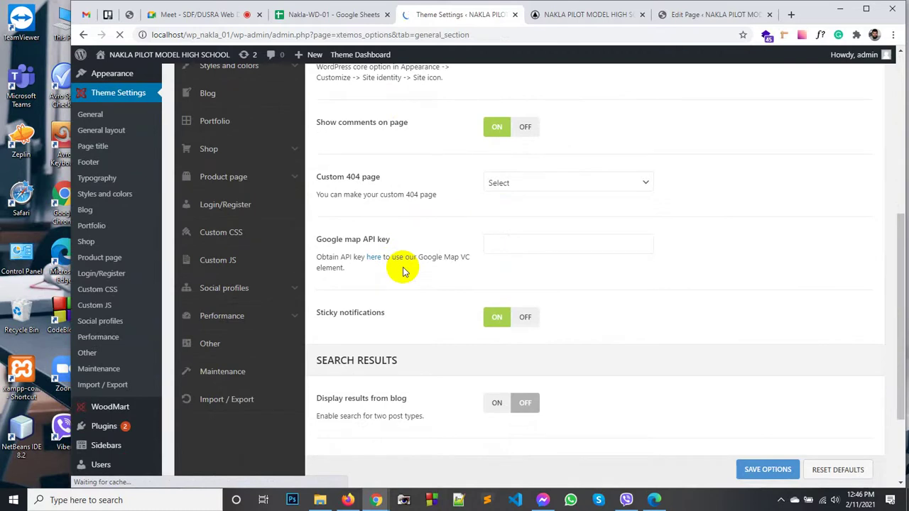
{"action": "scroll", "coordinate": [402, 270], "scroll_direction": "up", "scroll_amount": 3}
{"action": "scroll", "coordinate": [402, 270], "scroll_direction": "up", "scroll_amount": 5}
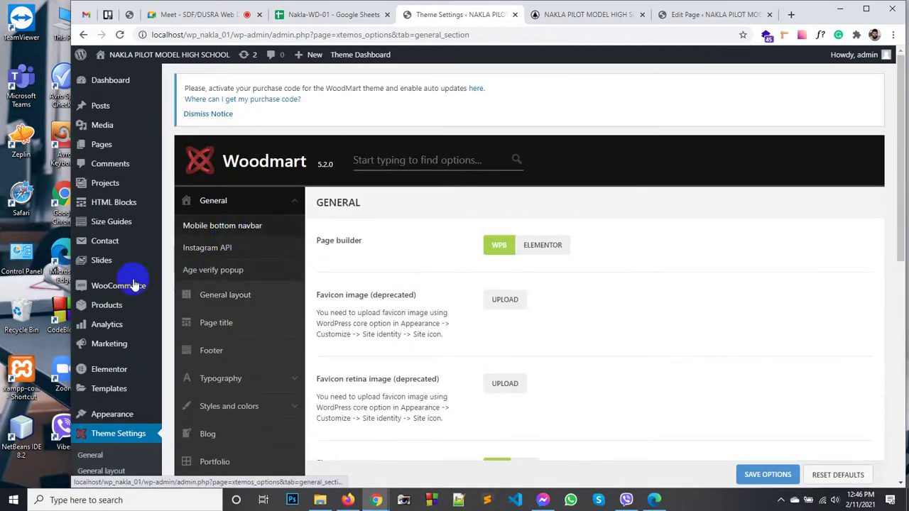
{"action": "scroll", "coordinate": [108, 430], "scroll_direction": "down", "scroll_amount": 3}
{"action": "scroll", "coordinate": [106, 349], "scroll_direction": "down", "scroll_amount": 3}
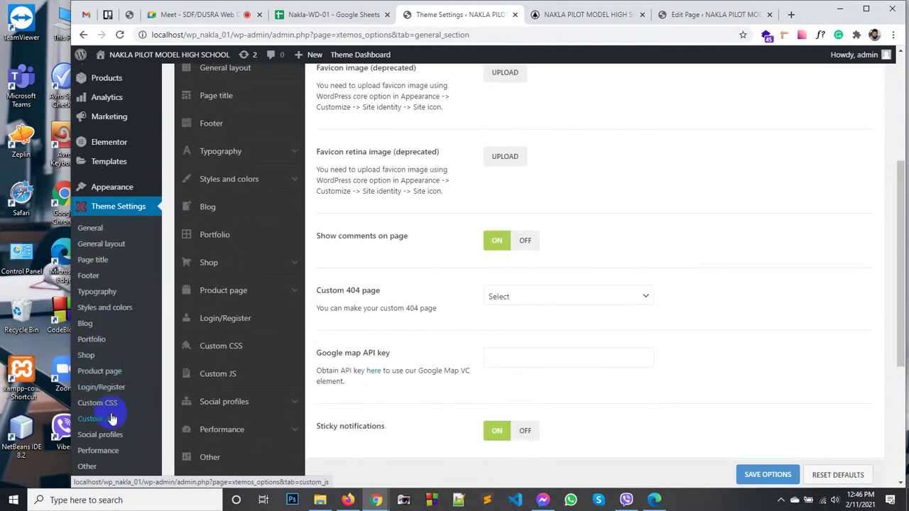
{"action": "scroll", "coordinate": [119, 426], "scroll_direction": "down", "scroll_amount": 1}
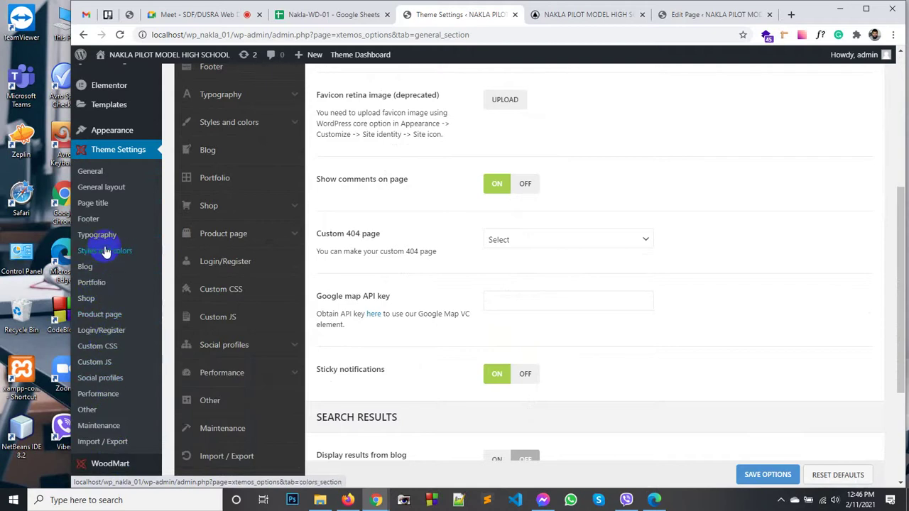
{"action": "scroll", "coordinate": [115, 193], "scroll_direction": "up", "scroll_amount": 1}
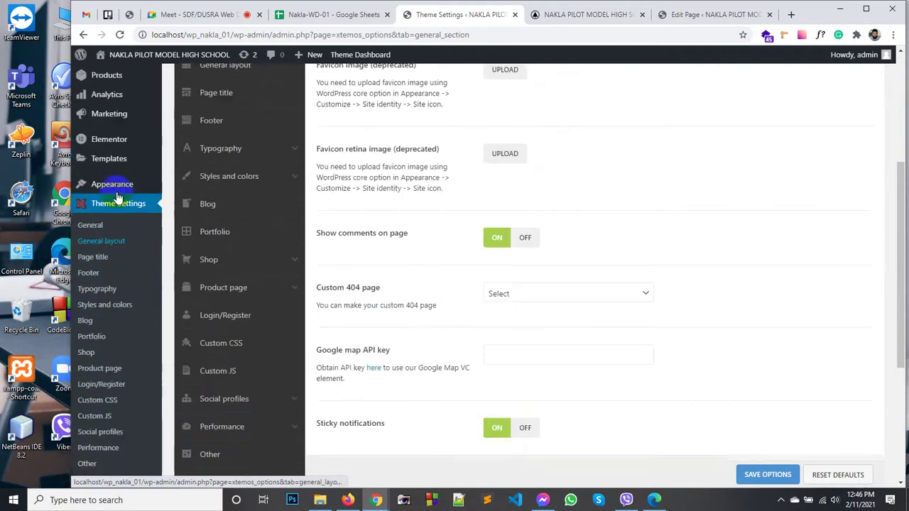
{"action": "mouse_move", "coordinate": [131, 188]}
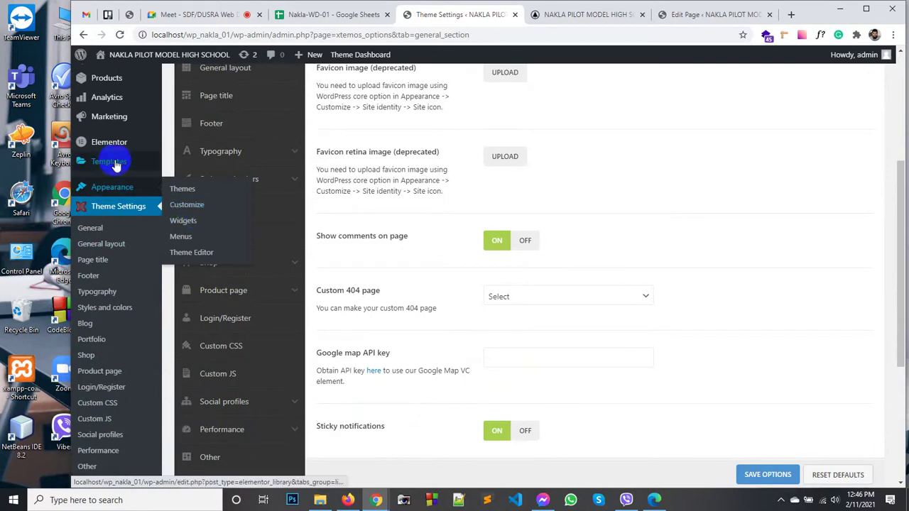
{"action": "mouse_move", "coordinate": [118, 162]}
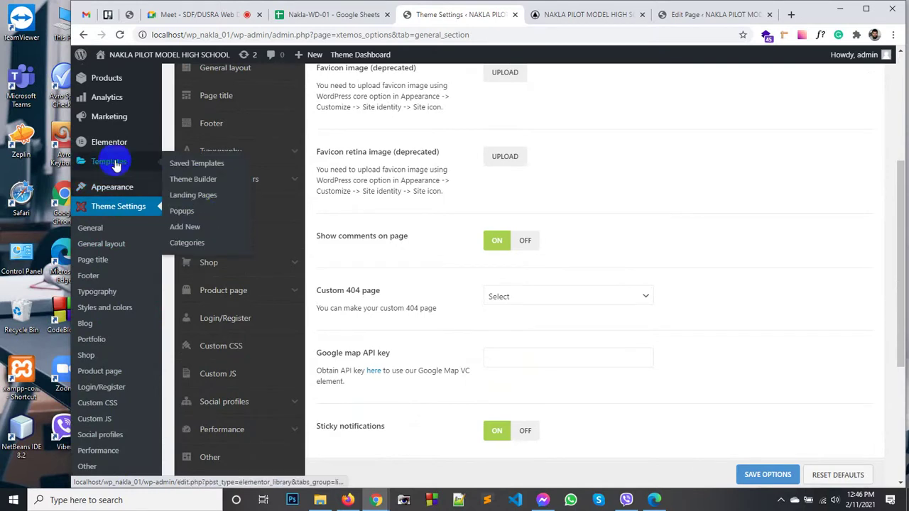
Step: Open Templates > Theme Builder, then move through the admin sidebar menus
{"action": "left_click", "coordinate": [202, 185]}
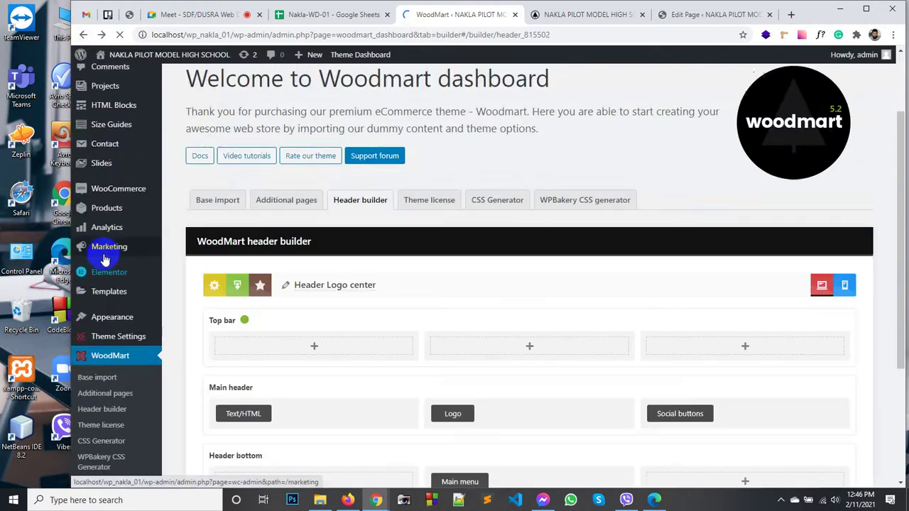
{"action": "mouse_move", "coordinate": [106, 222]}
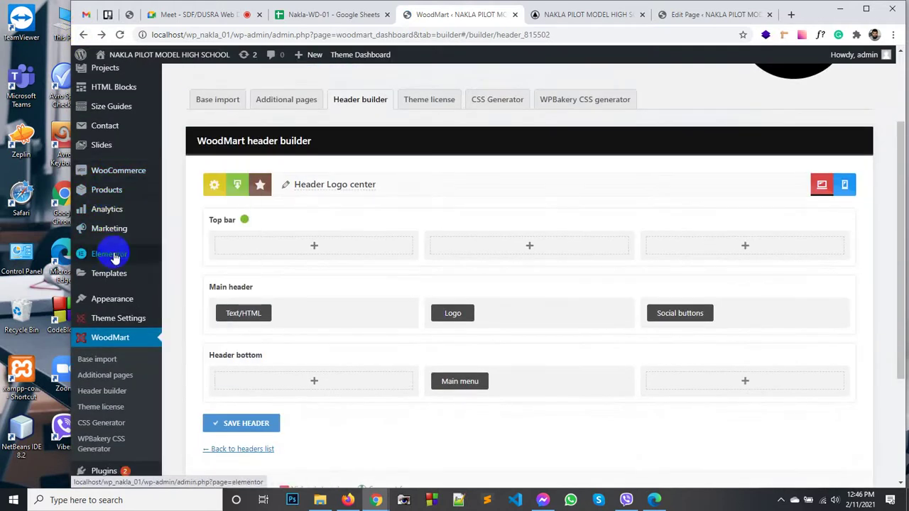
{"action": "mouse_move", "coordinate": [114, 279]}
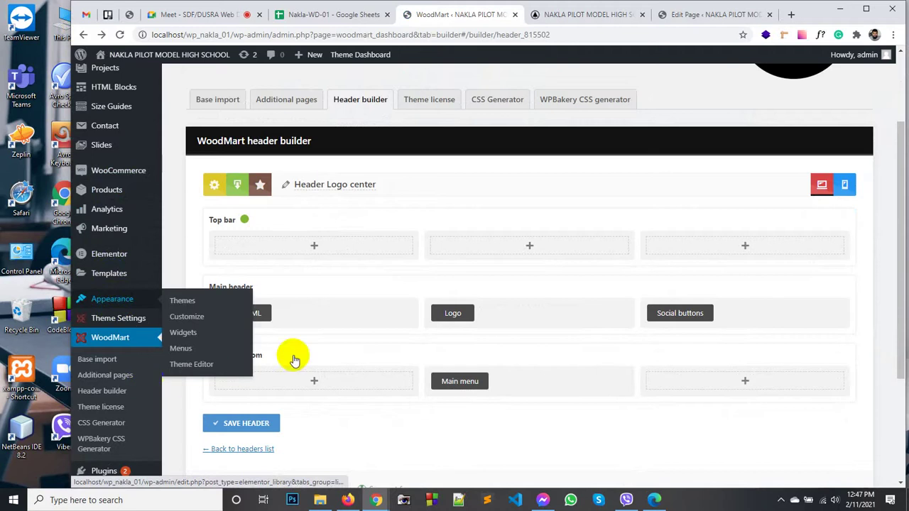
{"action": "scroll", "coordinate": [292, 341], "scroll_direction": "down", "scroll_amount": 3}
{"action": "mouse_move", "coordinate": [111, 393]}
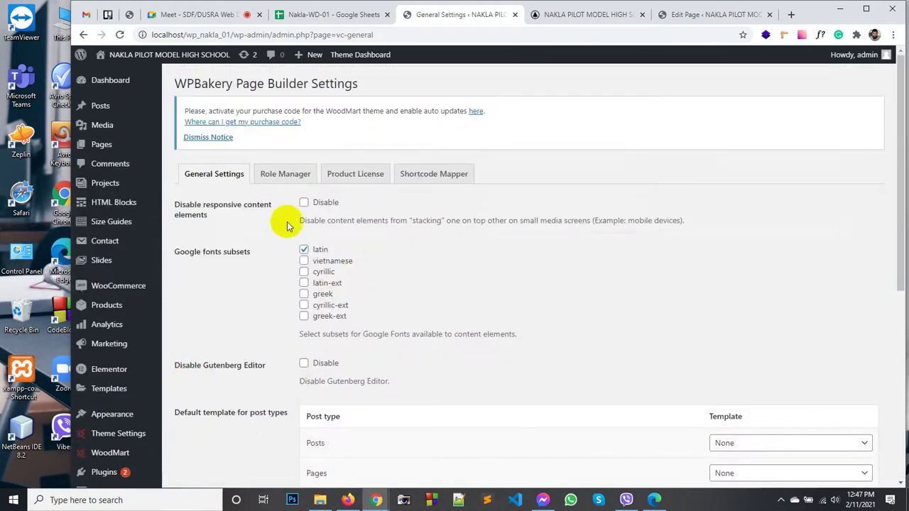
Step: Look over the WPBakery General Settings, then go to the WoodMart Header builder
{"action": "scroll", "coordinate": [281, 316], "scroll_direction": "down", "scroll_amount": 3}
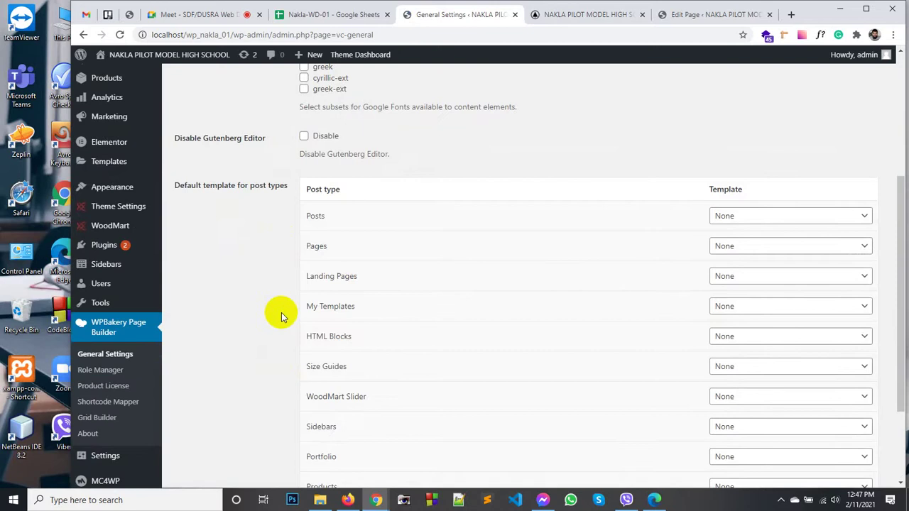
{"action": "scroll", "coordinate": [278, 311], "scroll_direction": "up", "scroll_amount": 3}
{"action": "scroll", "coordinate": [188, 376], "scroll_direction": "down", "scroll_amount": 2}
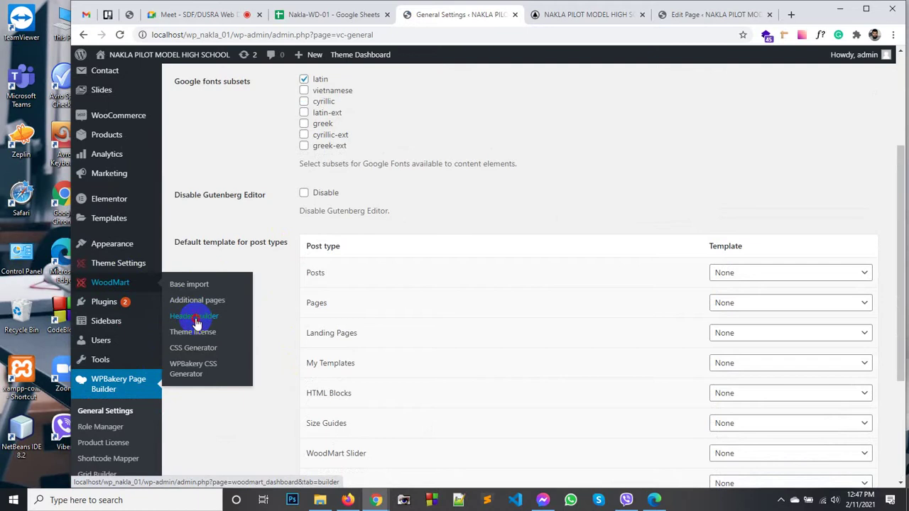
{"action": "left_click", "coordinate": [195, 316]}
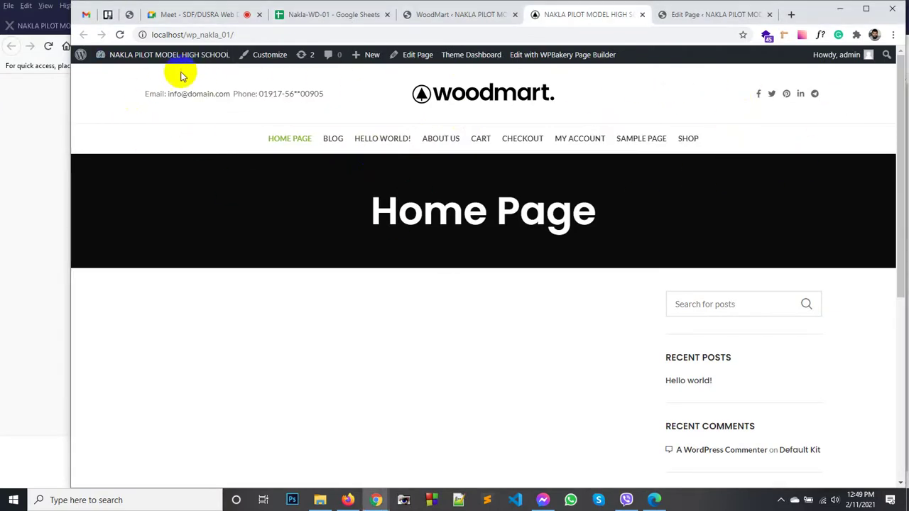
Step: Return to the saved headers list and open the Default header layout for editing
{"action": "left_click", "coordinate": [477, 15]}
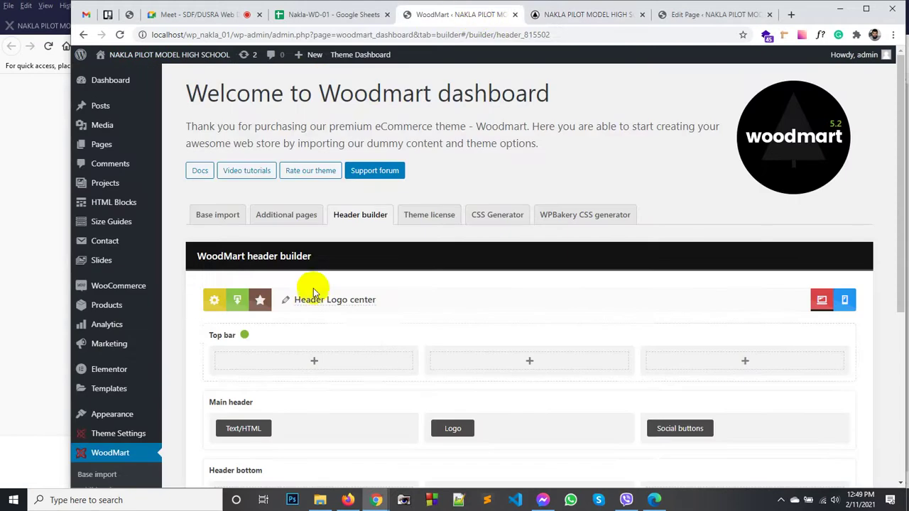
{"action": "left_click_drag", "start_coordinate": [238, 253], "coordinate": [300, 254]}
{"action": "scroll", "coordinate": [301, 260], "scroll_direction": "down", "scroll_amount": 5}
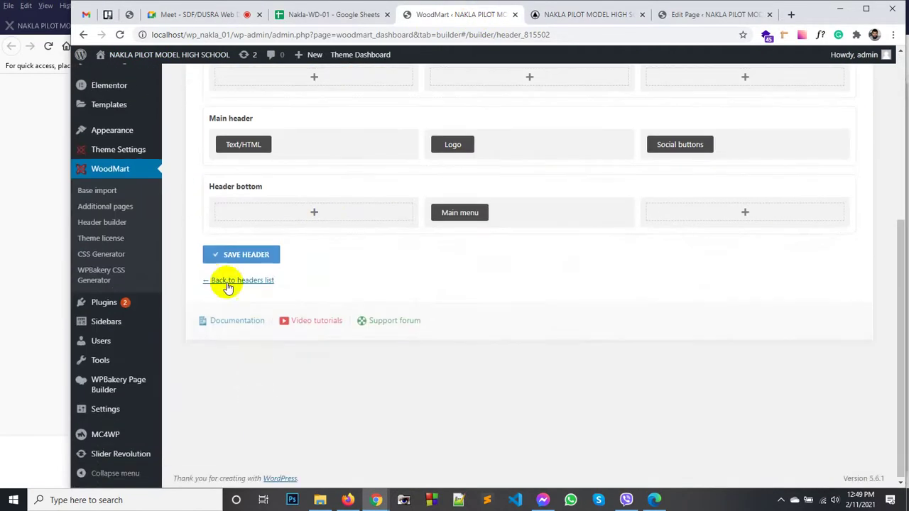
{"action": "left_click", "coordinate": [227, 281]}
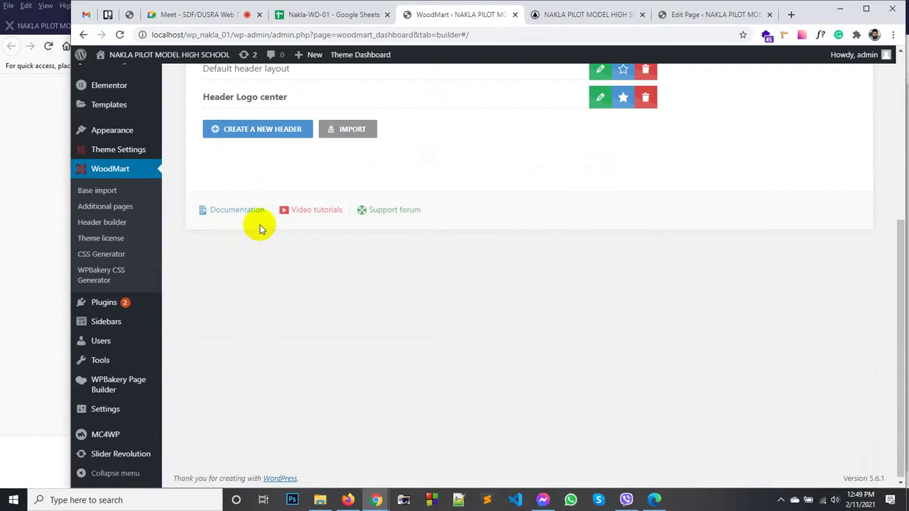
{"action": "scroll", "coordinate": [260, 224], "scroll_direction": "up", "scroll_amount": 2}
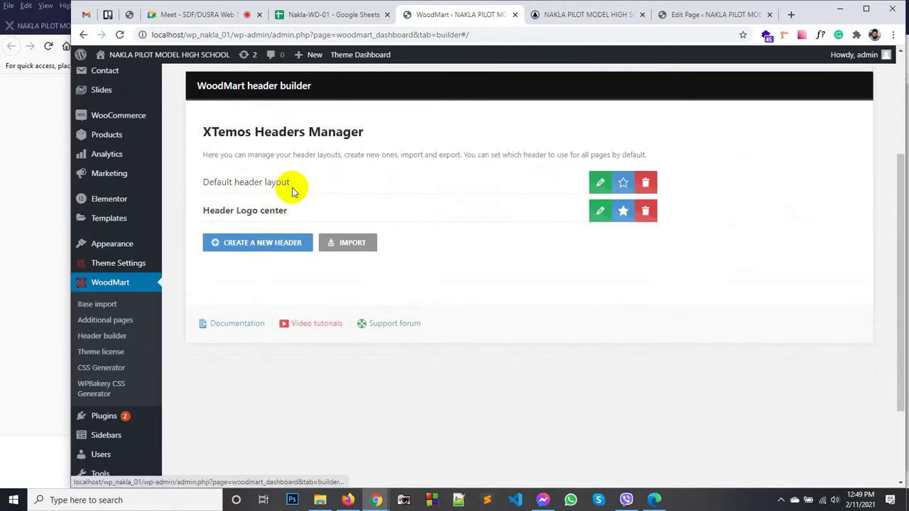
{"action": "left_click", "coordinate": [599, 185]}
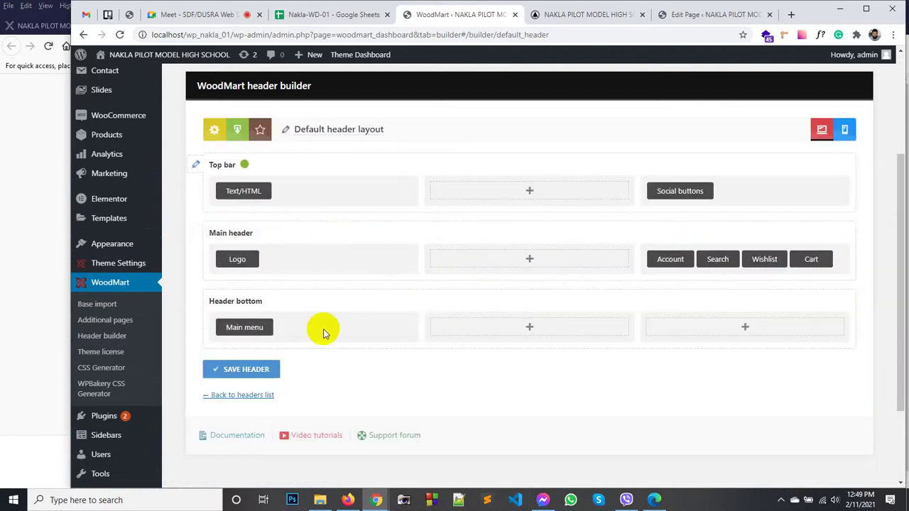
Step: Review the Default header layout, then bring up the Edit Page tab
{"action": "scroll", "coordinate": [326, 329], "scroll_direction": "down", "scroll_amount": 2}
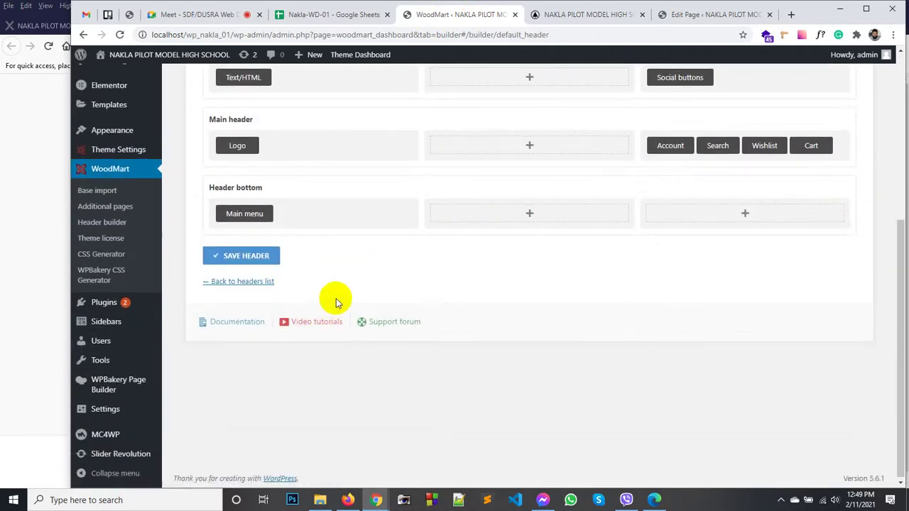
{"action": "scroll", "coordinate": [336, 302], "scroll_direction": "up", "scroll_amount": 3}
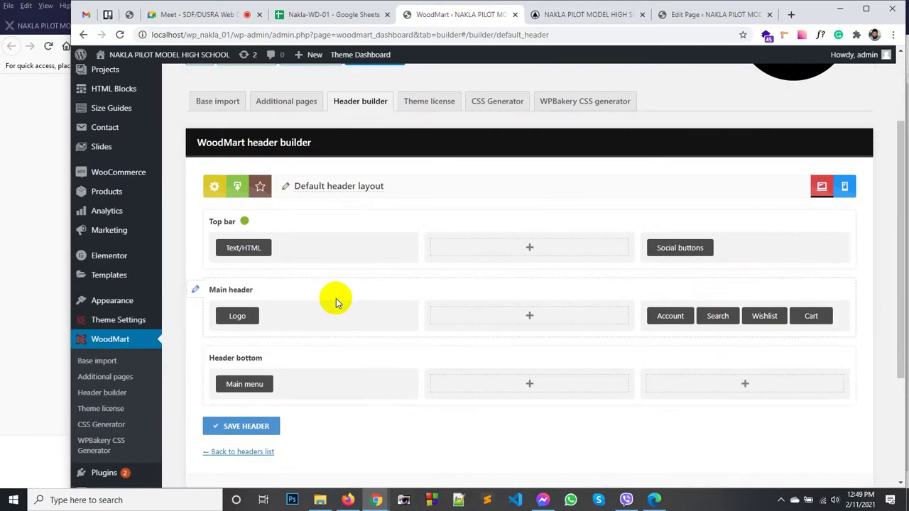
{"action": "scroll", "coordinate": [337, 301], "scroll_direction": "up", "scroll_amount": 1}
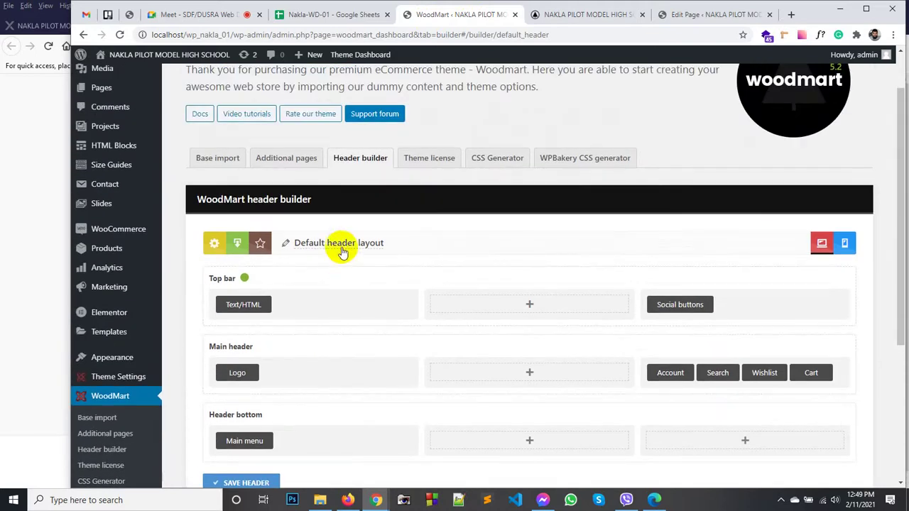
{"action": "left_click", "coordinate": [108, 339]}
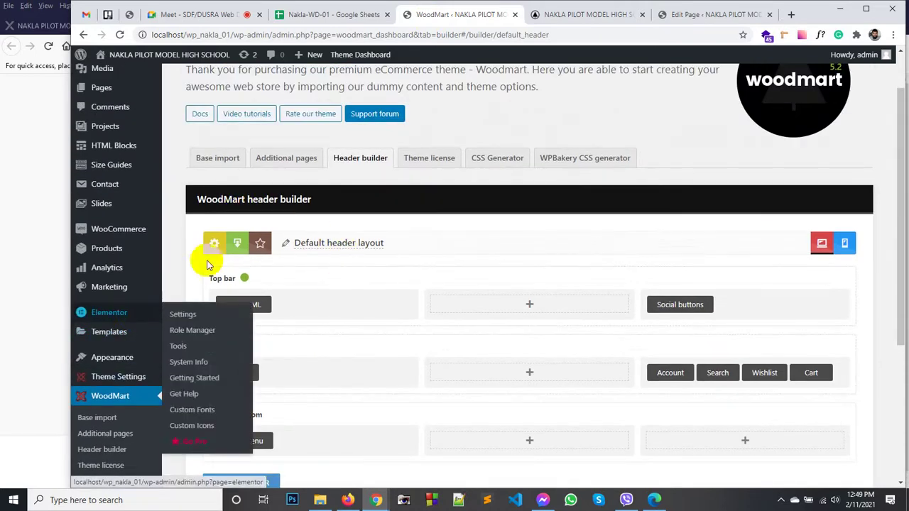
Step: From the admin Pages list, open the Home Page in a fresh editor
{"action": "left_click", "coordinate": [689, 14]}
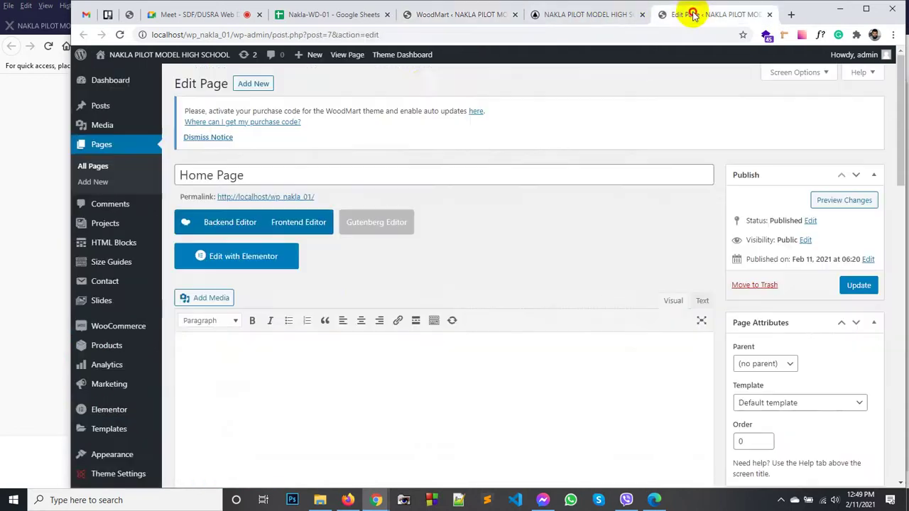
{"action": "left_click", "coordinate": [558, 15]}
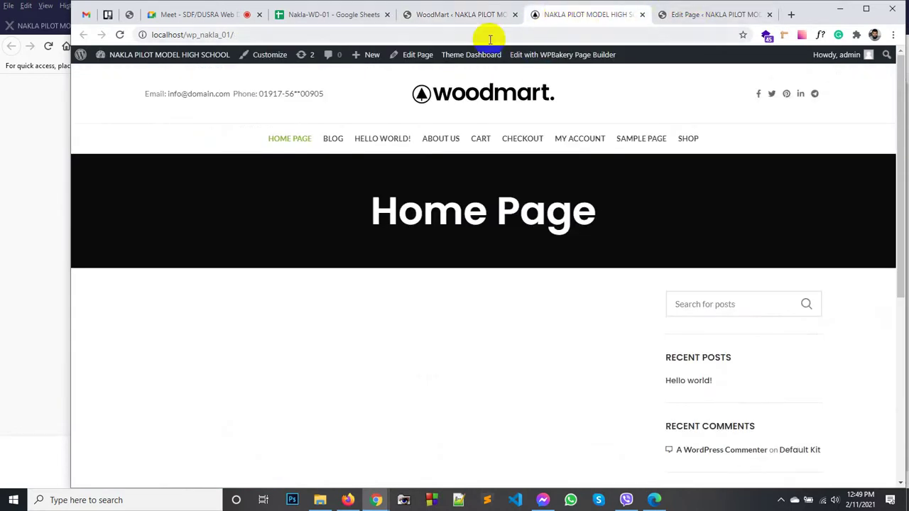
{"action": "left_click", "coordinate": [441, 16]}
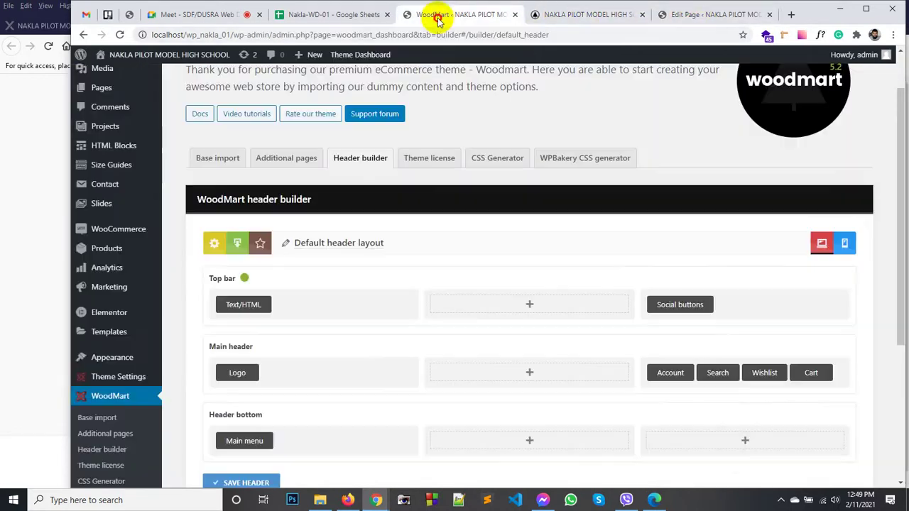
{"action": "left_click", "coordinate": [101, 87]}
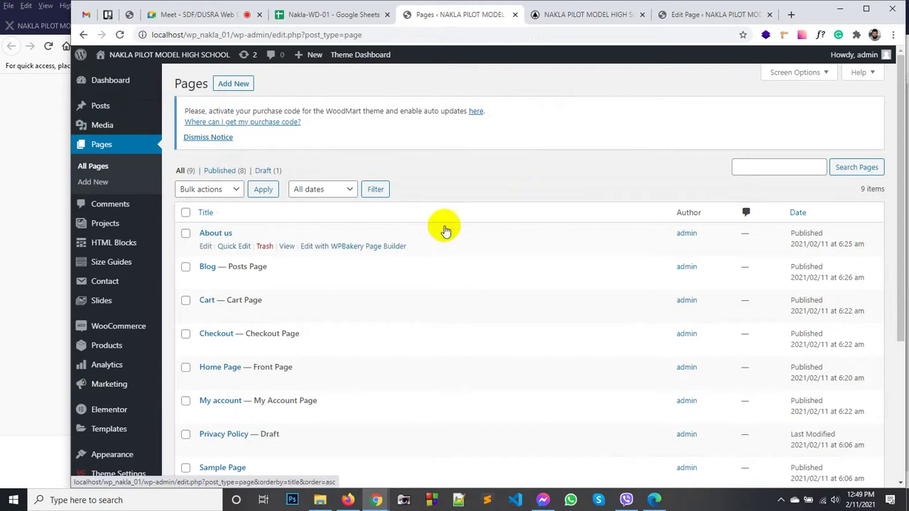
{"action": "scroll", "coordinate": [272, 322], "scroll_direction": "down", "scroll_amount": 3}
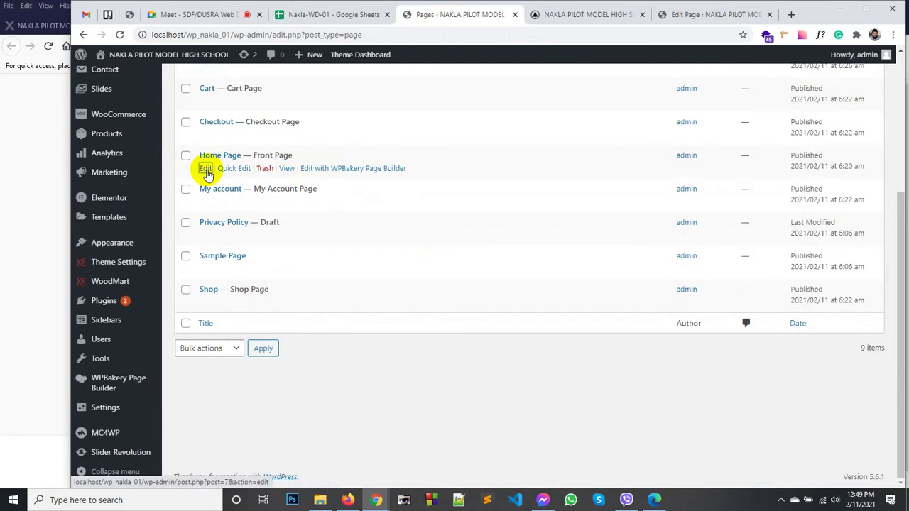
{"action": "left_click", "coordinate": [206, 170]}
Step: Close the old Home Page editor tab, confirming Leave
{"action": "left_click", "coordinate": [593, 14]}
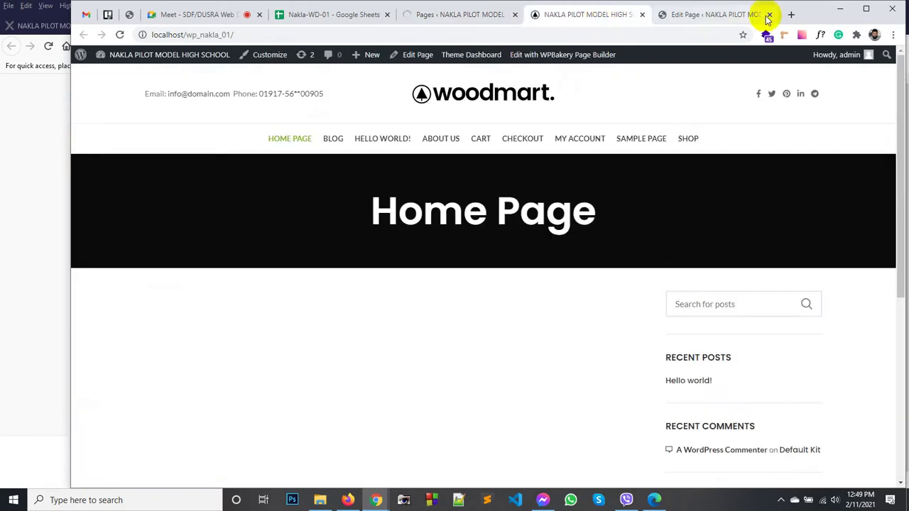
{"action": "left_click", "coordinate": [770, 15]}
{"action": "left_click", "coordinate": [540, 97]}
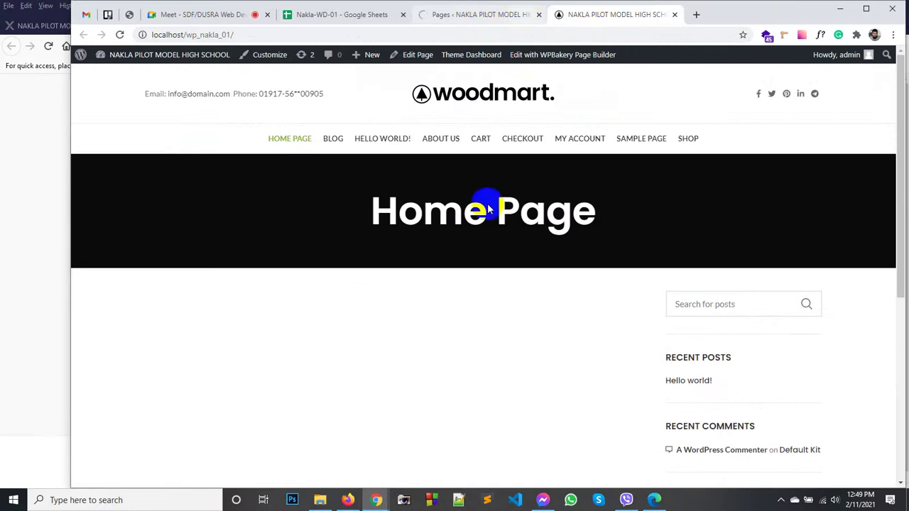
Step: Keep the Home Page on the Default template and go through its Page Title Options
{"action": "left_click", "coordinate": [466, 14]}
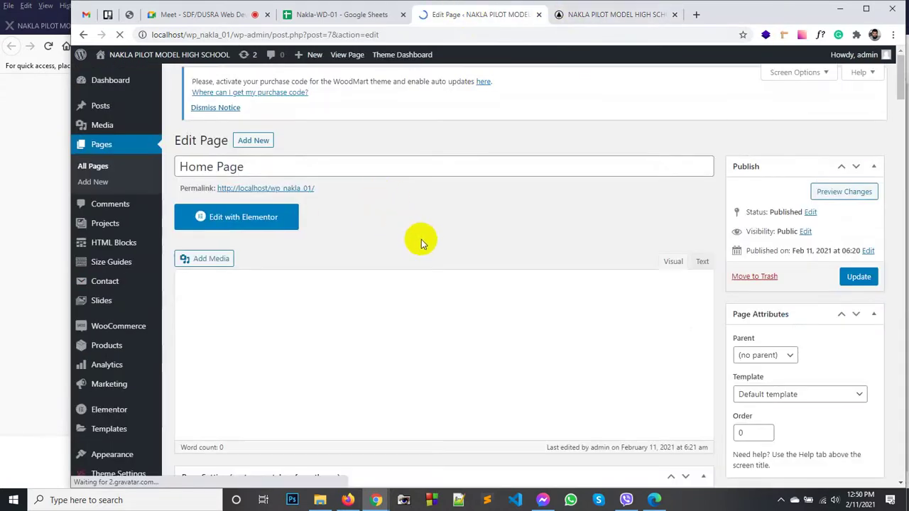
{"action": "scroll", "coordinate": [474, 237], "scroll_direction": "down", "scroll_amount": 2}
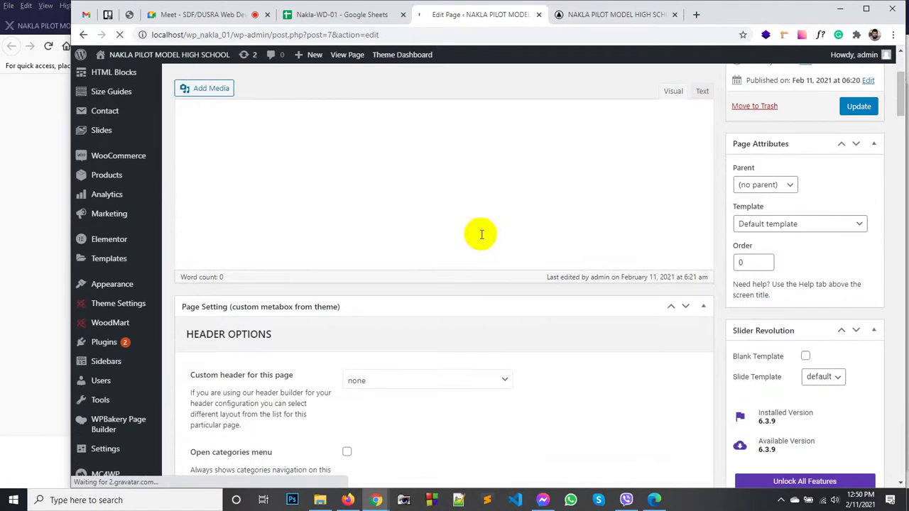
{"action": "left_click", "coordinate": [781, 227]}
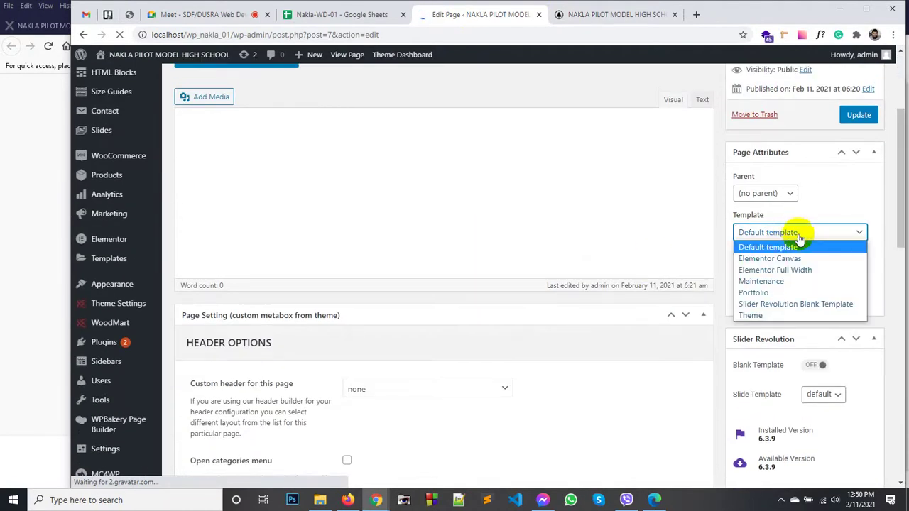
{"action": "scroll", "coordinate": [798, 240], "scroll_direction": "down", "scroll_amount": 3}
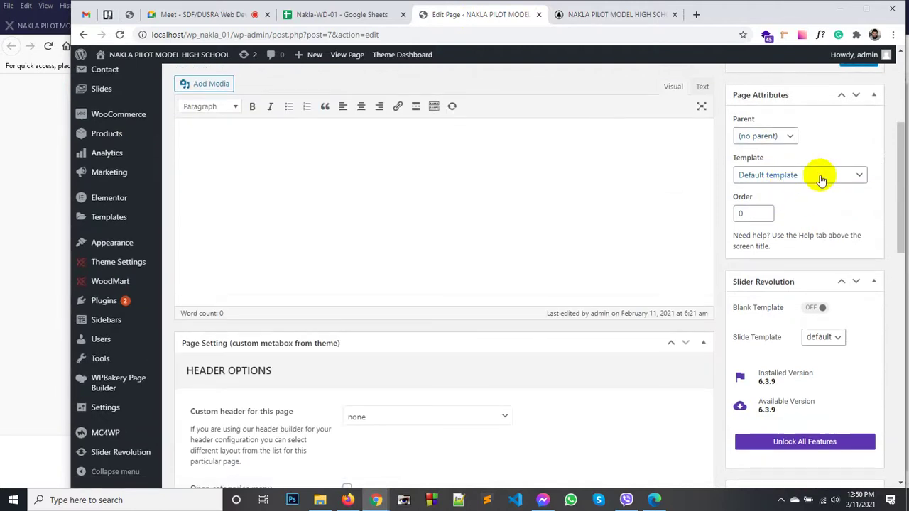
{"action": "left_click", "coordinate": [820, 182]}
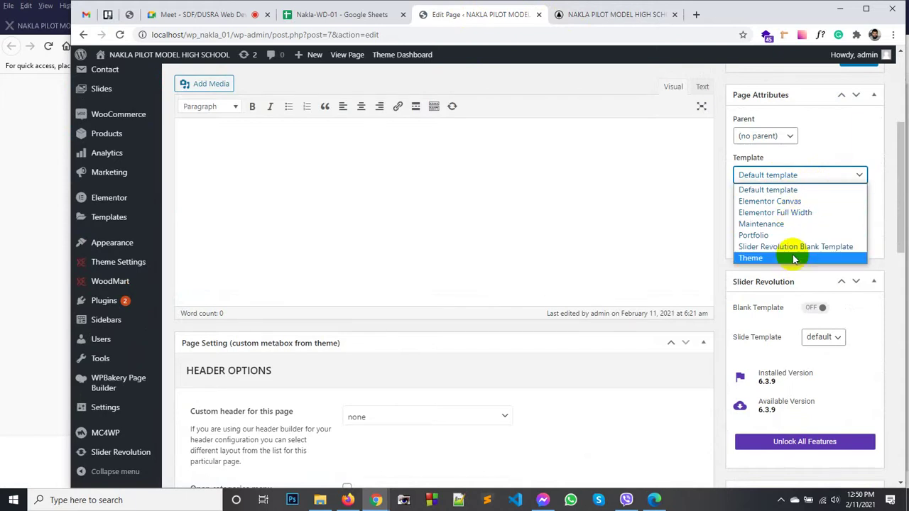
{"action": "left_click", "coordinate": [824, 135]}
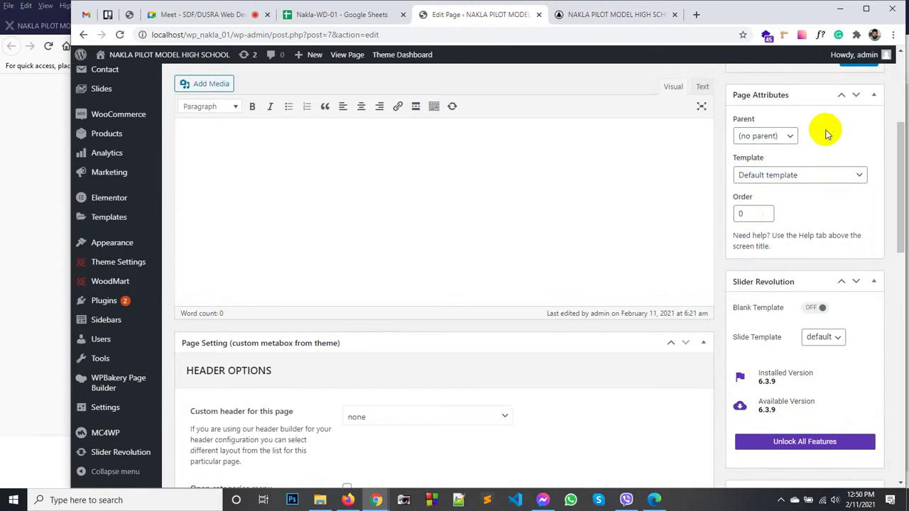
{"action": "scroll", "coordinate": [775, 213], "scroll_direction": "down", "scroll_amount": 1}
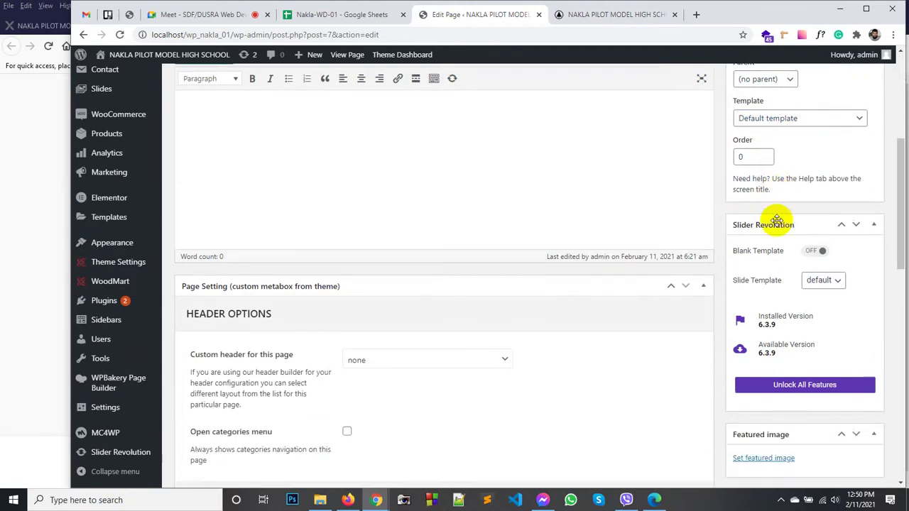
{"action": "scroll", "coordinate": [755, 302], "scroll_direction": "down", "scroll_amount": 3}
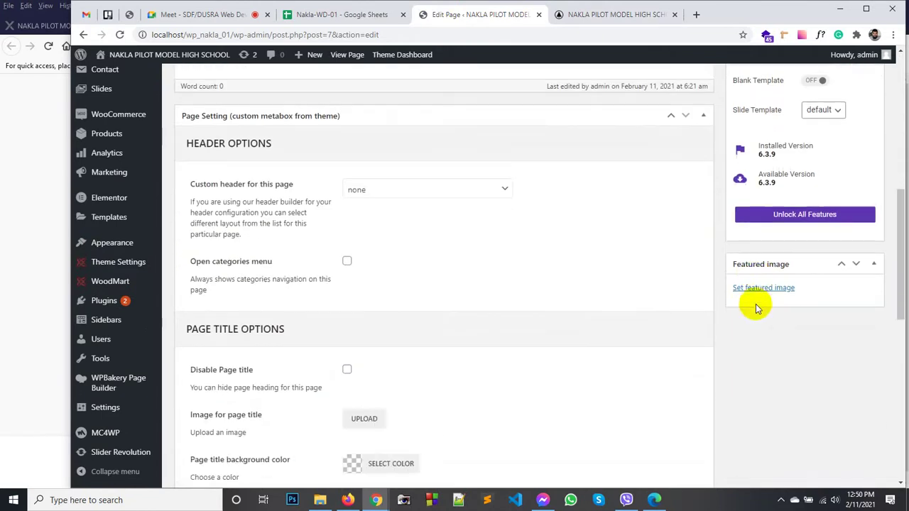
{"action": "scroll", "coordinate": [754, 205], "scroll_direction": "up", "scroll_amount": 3}
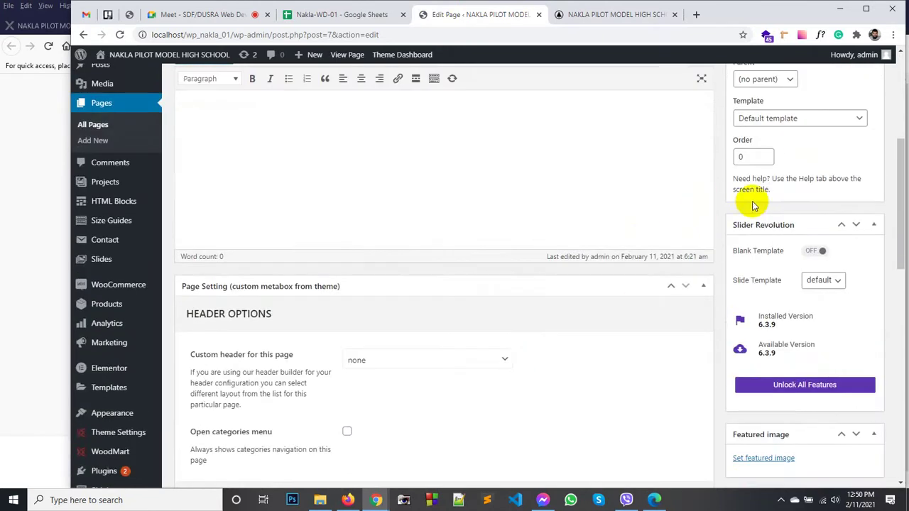
{"action": "scroll", "coordinate": [357, 318], "scroll_direction": "down", "scroll_amount": 1}
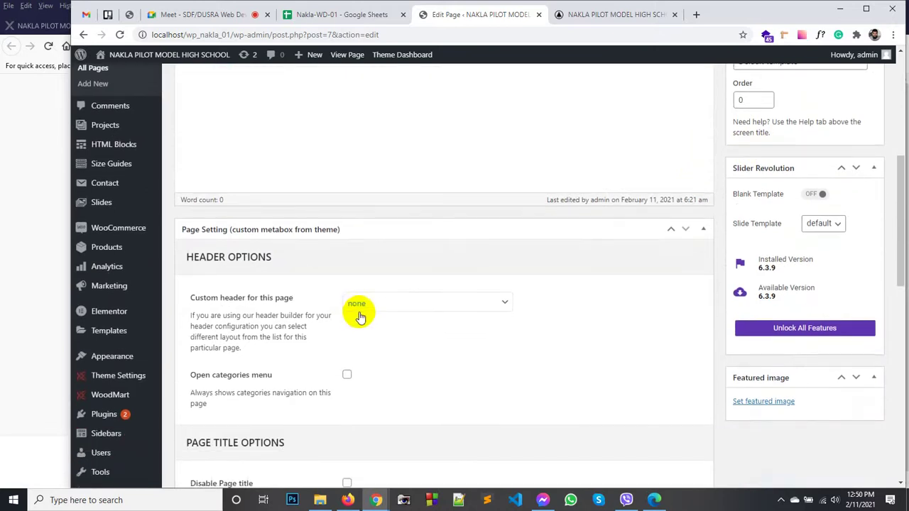
{"action": "scroll", "coordinate": [213, 302], "scroll_direction": "down", "scroll_amount": 2}
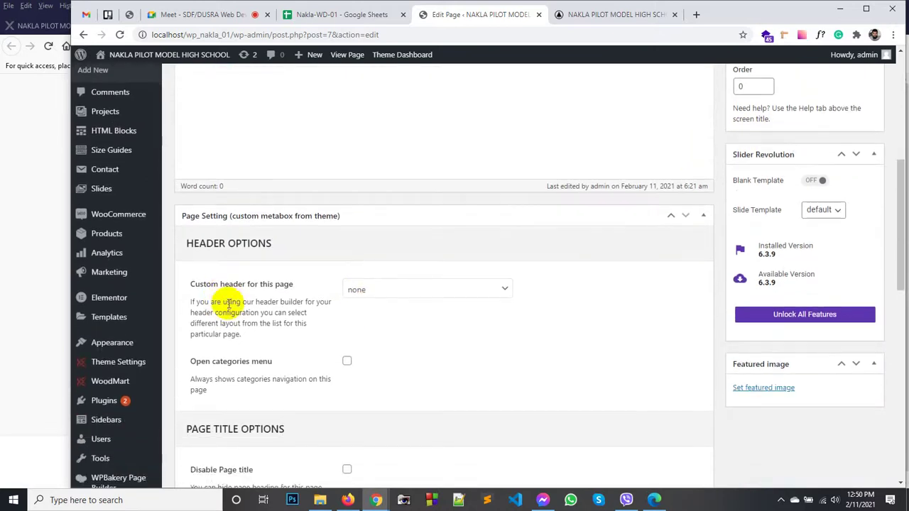
{"action": "scroll", "coordinate": [264, 280], "scroll_direction": "down", "scroll_amount": 1}
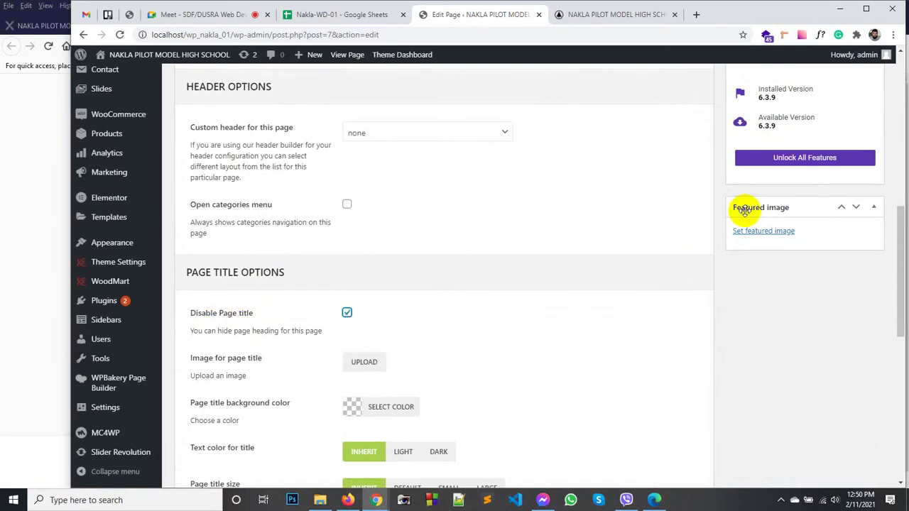
{"action": "scroll", "coordinate": [781, 185], "scroll_direction": "up", "scroll_amount": 6}
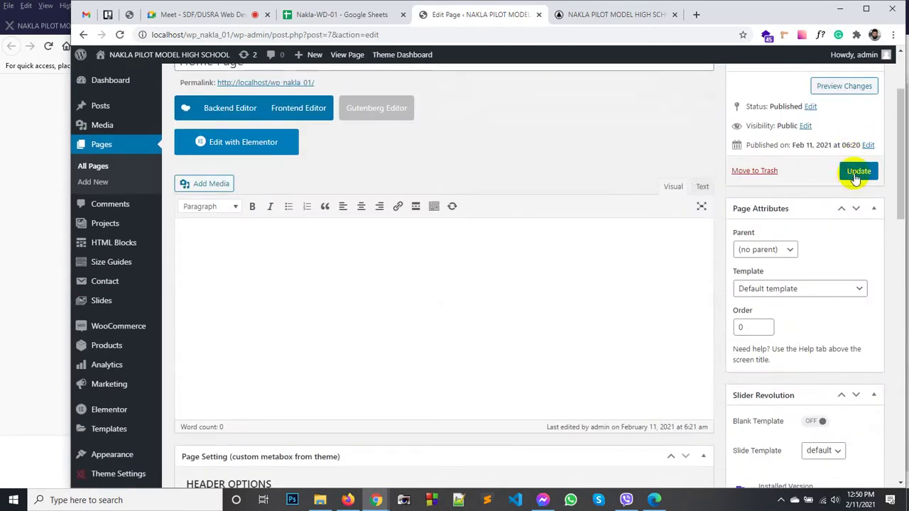
Step: Update the Home Page and review the live home page down to the footer
{"action": "left_click", "coordinate": [857, 172]}
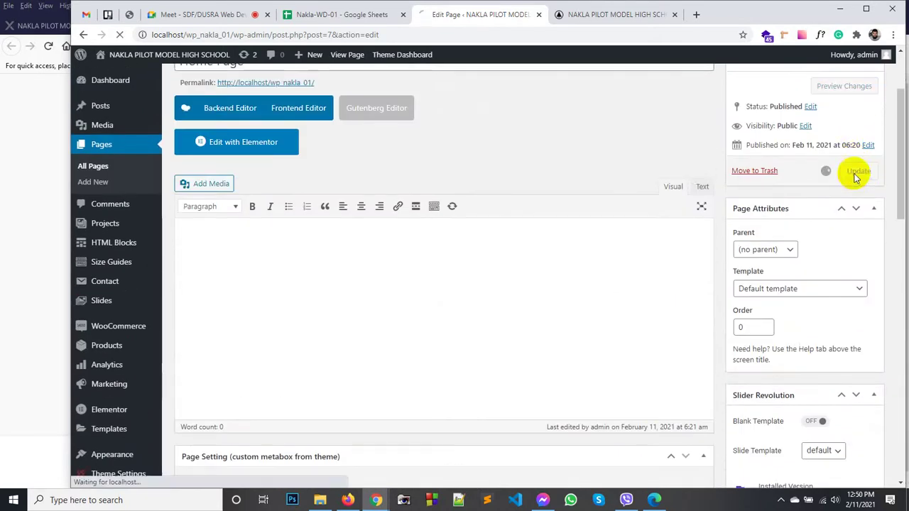
{"action": "left_click", "coordinate": [591, 16]}
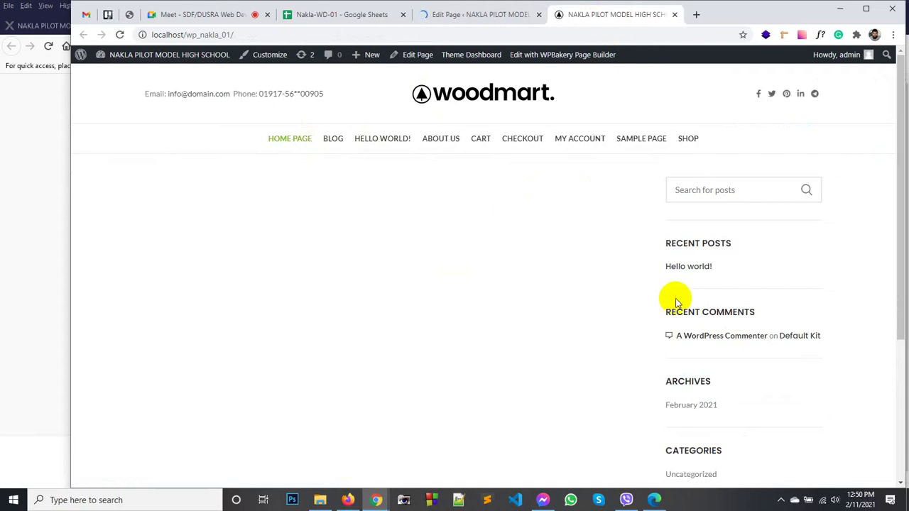
{"action": "scroll", "coordinate": [694, 280], "scroll_direction": "down", "scroll_amount": 2}
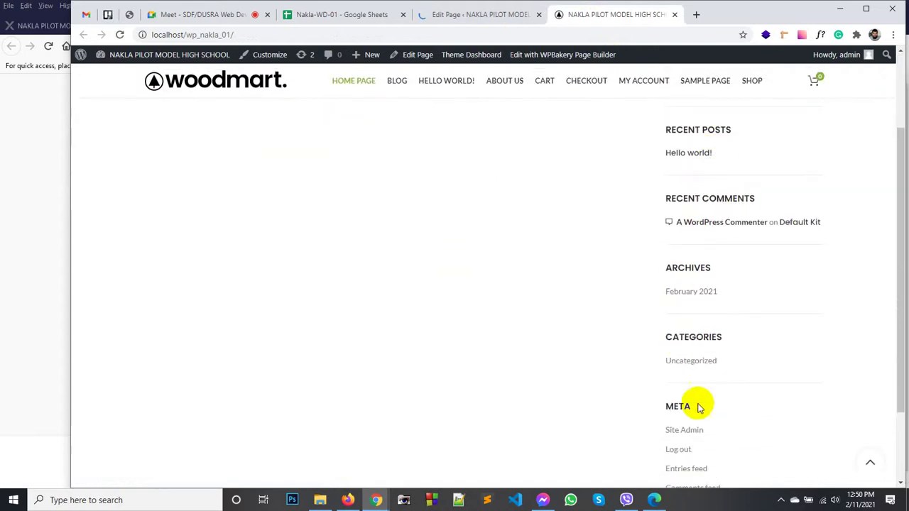
{"action": "scroll", "coordinate": [710, 284], "scroll_direction": "down", "scroll_amount": 2}
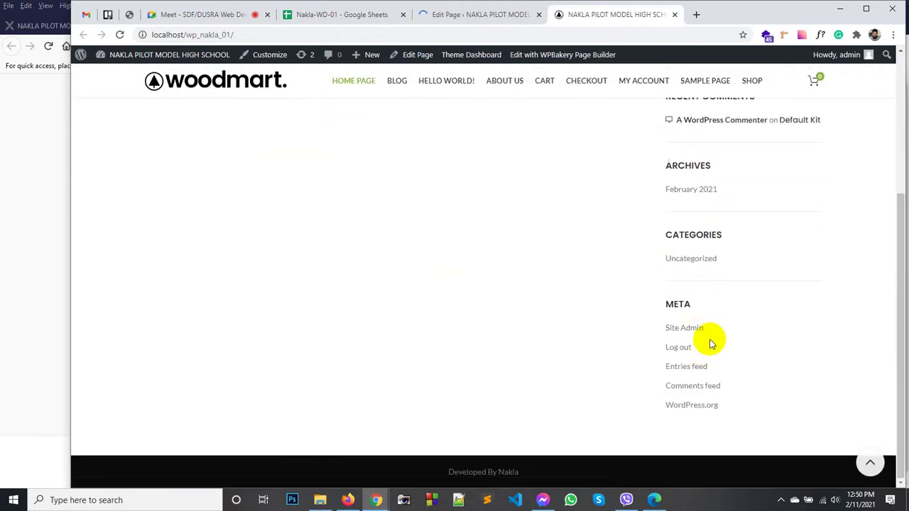
{"action": "scroll", "coordinate": [711, 343], "scroll_direction": "up", "scroll_amount": 4}
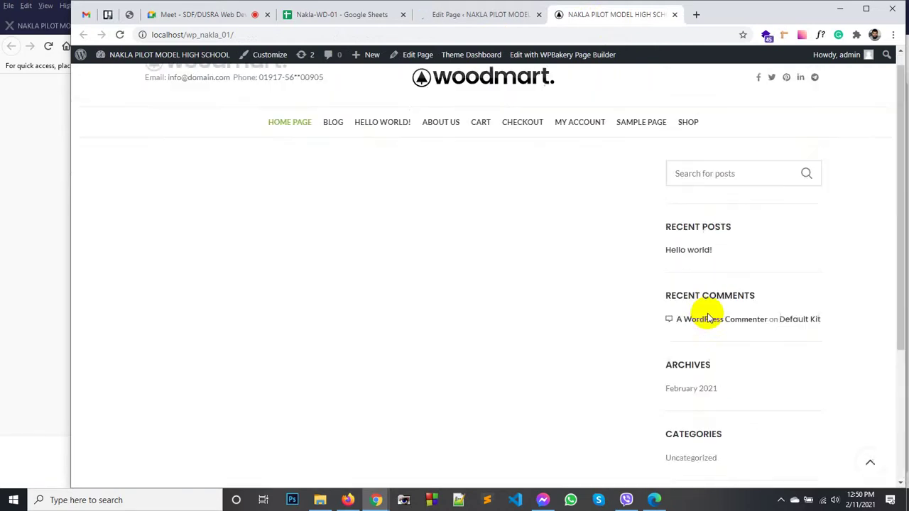
Step: Set the Home Page's Sidebar position to Left under Sidebar Options and update the page
{"action": "left_click", "coordinate": [449, 15]}
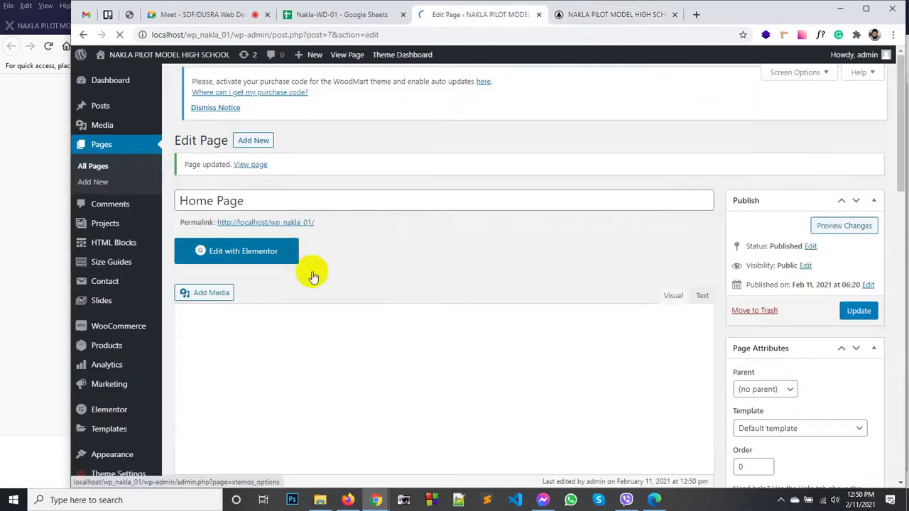
{"action": "scroll", "coordinate": [314, 277], "scroll_direction": "down", "scroll_amount": 4}
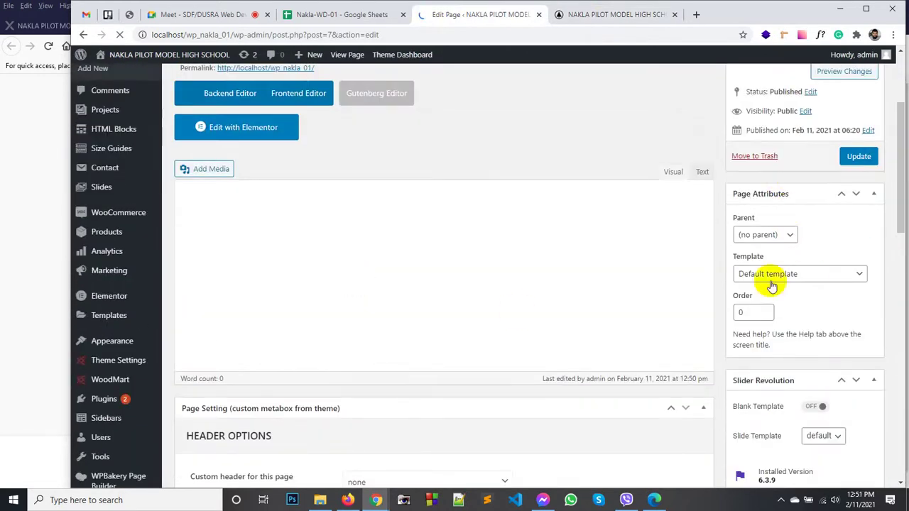
{"action": "scroll", "coordinate": [368, 274], "scroll_direction": "down", "scroll_amount": 5}
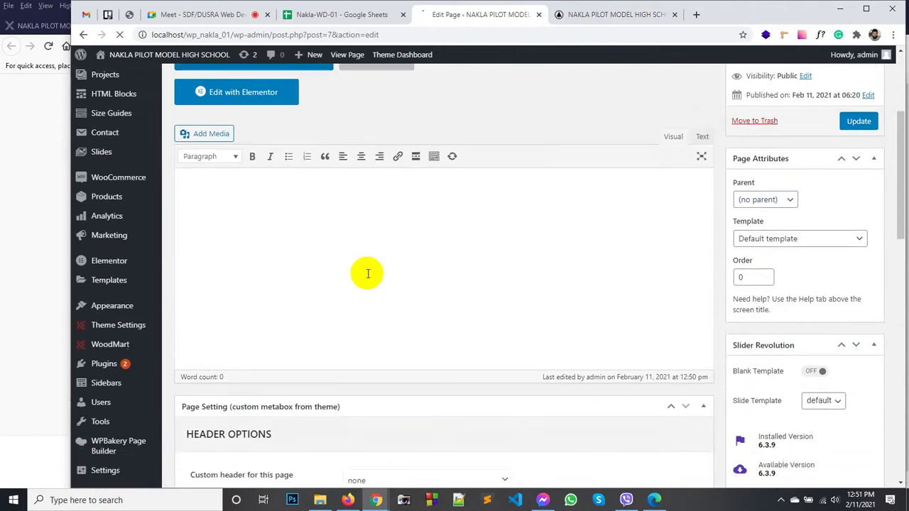
{"action": "scroll", "coordinate": [368, 276], "scroll_direction": "down", "scroll_amount": 2}
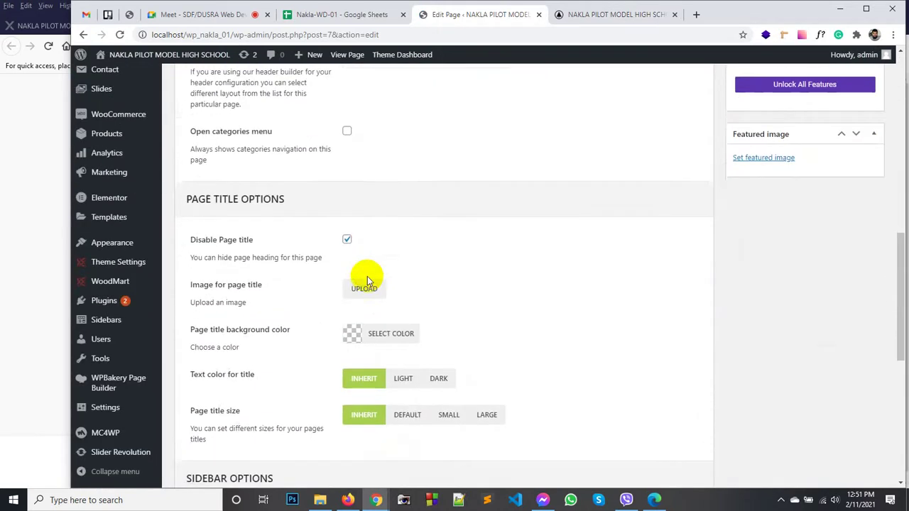
{"action": "scroll", "coordinate": [309, 279], "scroll_direction": "down", "scroll_amount": 3}
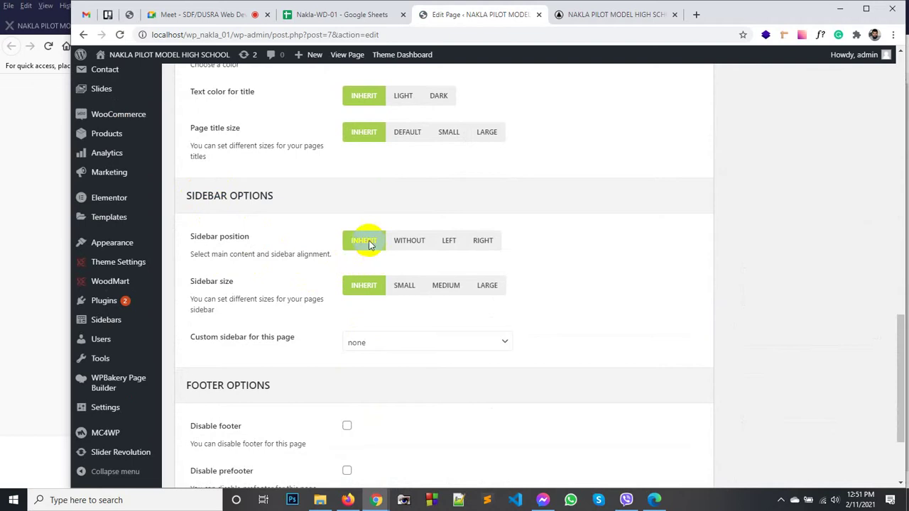
{"action": "scroll", "coordinate": [368, 244], "scroll_direction": "down", "scroll_amount": 1}
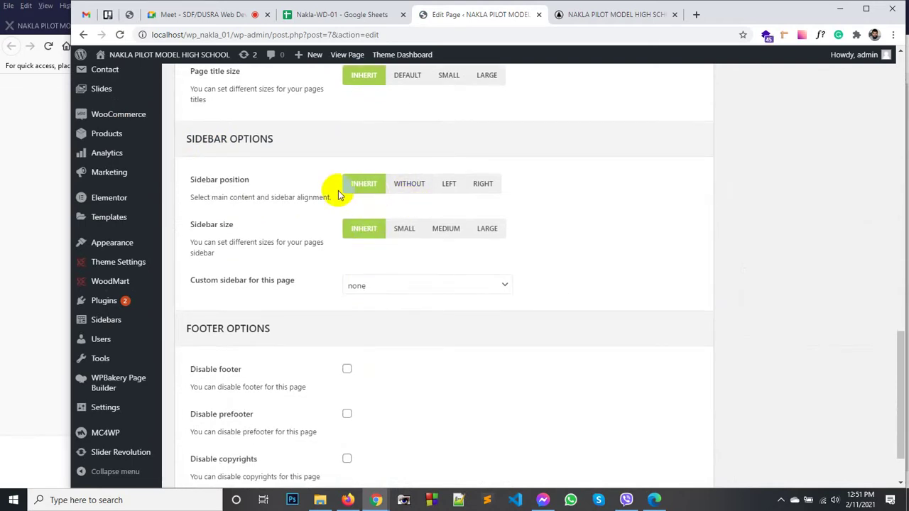
{"action": "left_click", "coordinate": [451, 186]}
{"action": "scroll", "coordinate": [838, 172], "scroll_direction": "up", "scroll_amount": 10}
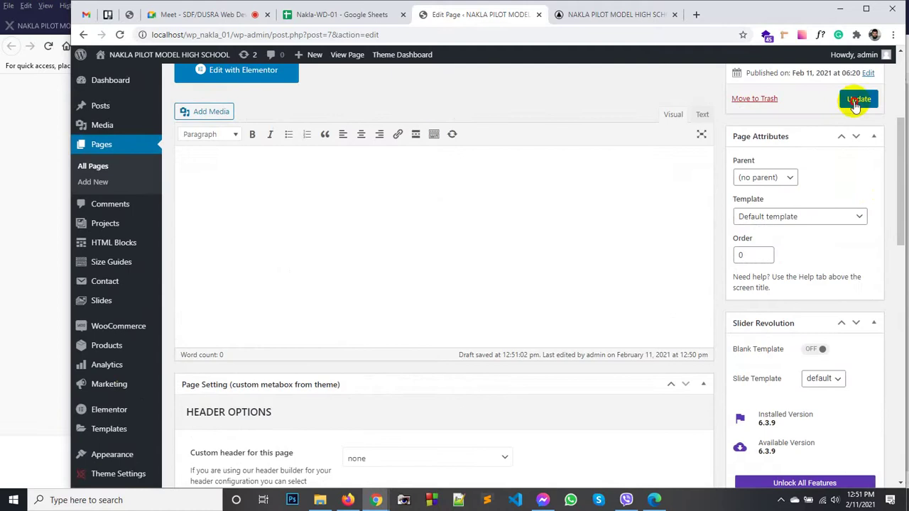
{"action": "left_click", "coordinate": [859, 99]}
Step: Reload the live home page to check the left sidebar
{"action": "left_click", "coordinate": [610, 22]}
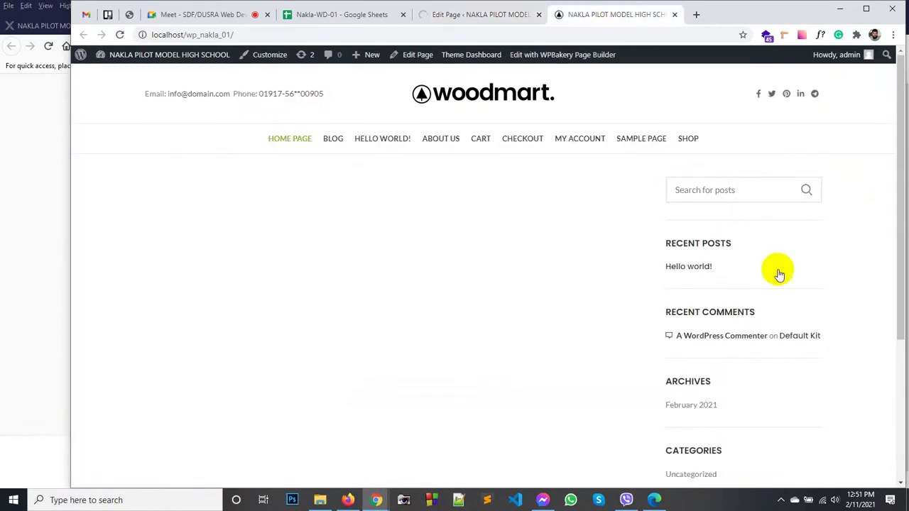
{"action": "right_click", "coordinate": [480, 214]}
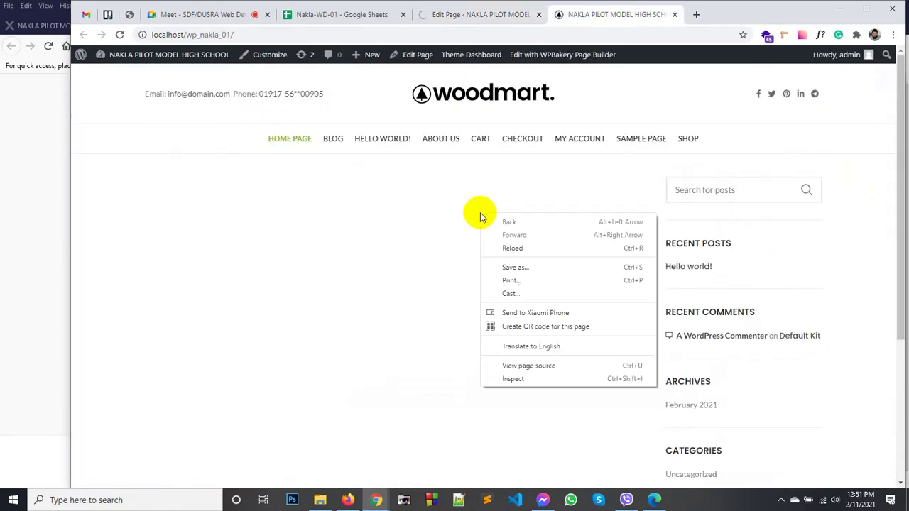
{"action": "left_click", "coordinate": [555, 248]}
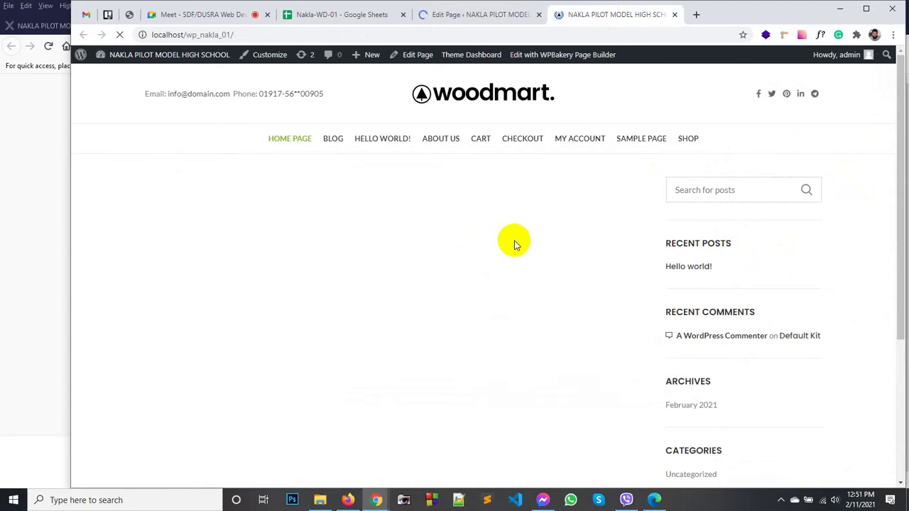
Step: Back in the Home Page editor, switch Sidebar position from Left to Without
{"action": "left_click", "coordinate": [478, 14]}
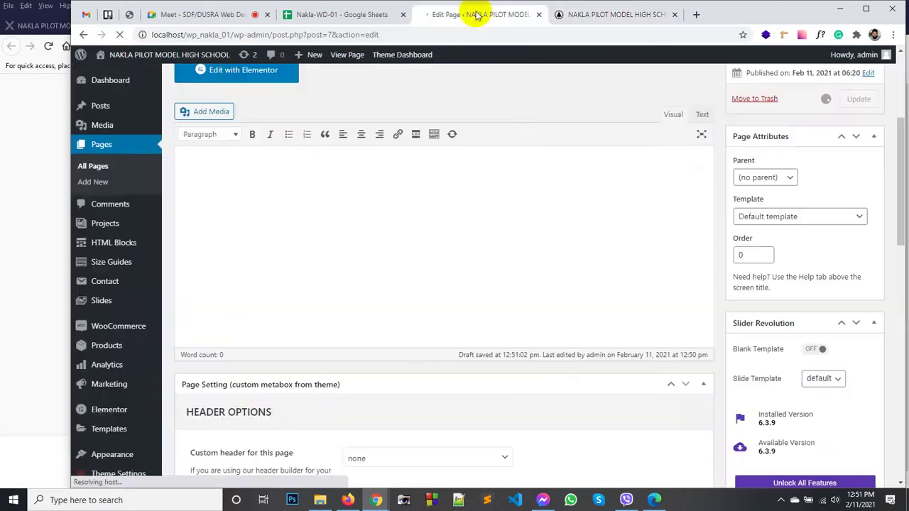
{"action": "scroll", "coordinate": [405, 278], "scroll_direction": "down", "scroll_amount": 3}
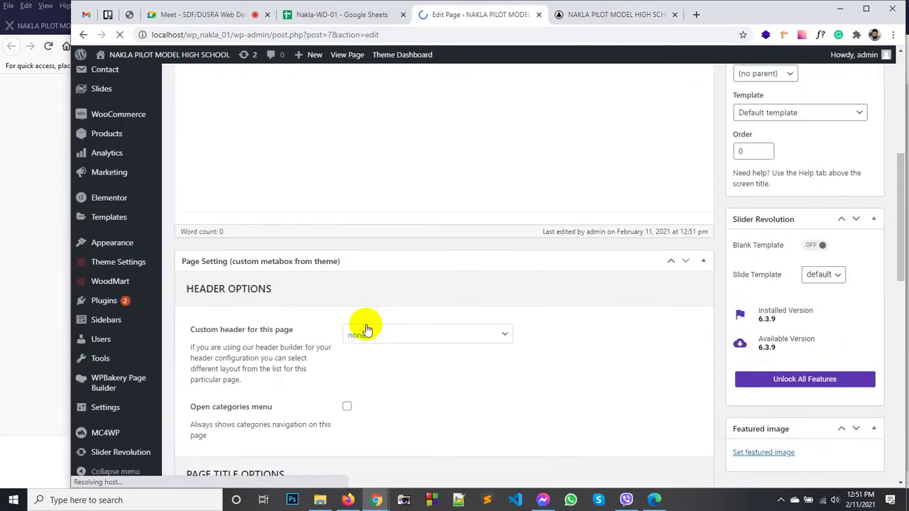
{"action": "scroll", "coordinate": [353, 298], "scroll_direction": "down", "scroll_amount": 7}
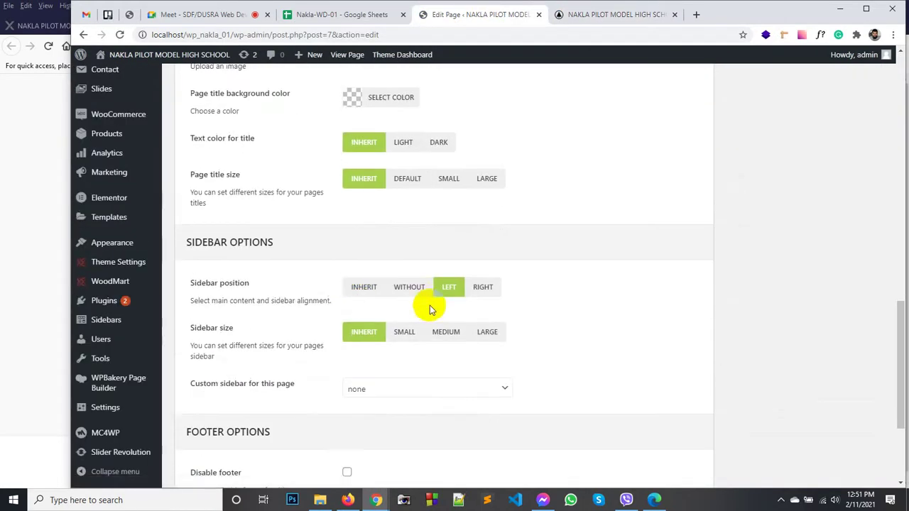
{"action": "scroll", "coordinate": [304, 319], "scroll_direction": "down", "scroll_amount": 3}
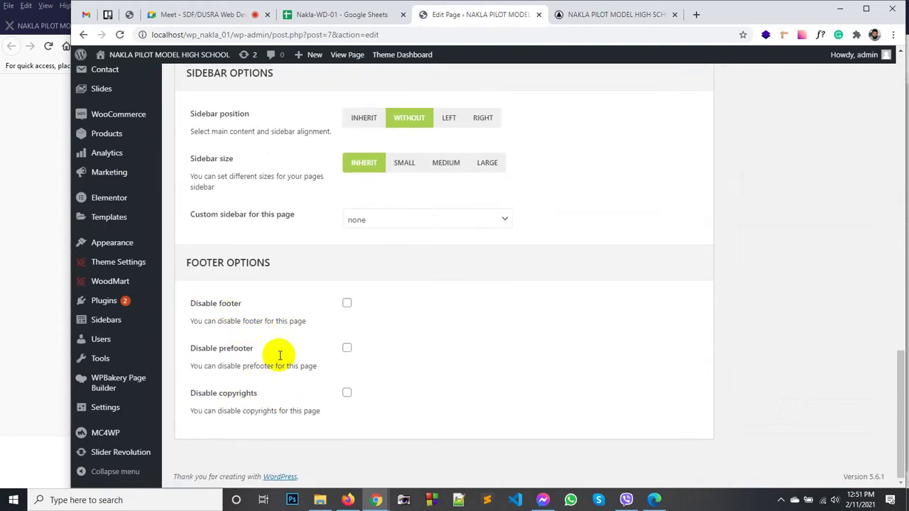
{"action": "scroll", "coordinate": [572, 315], "scroll_direction": "up", "scroll_amount": 10}
{"action": "scroll", "coordinate": [571, 315], "scroll_direction": "up", "scroll_amount": 4}
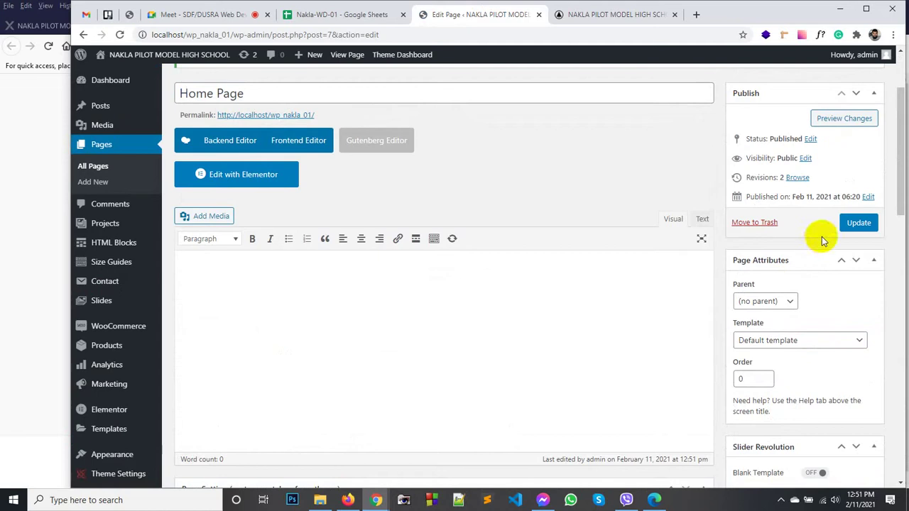
Step: Update the page with no sidebar, reload the live home page, then return to the editor
{"action": "left_click", "coordinate": [860, 225]}
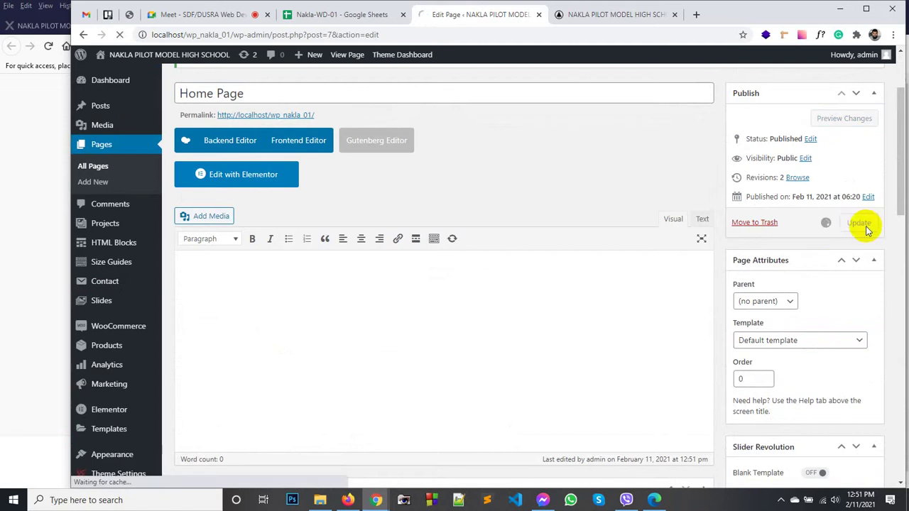
{"action": "left_click", "coordinate": [576, 16]}
{"action": "left_click", "coordinate": [469, 97]}
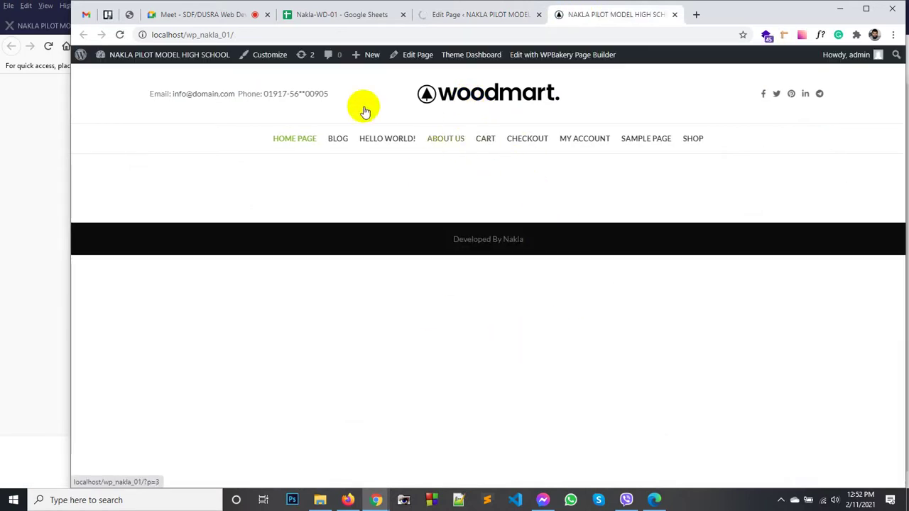
{"action": "left_click", "coordinate": [521, 239]}
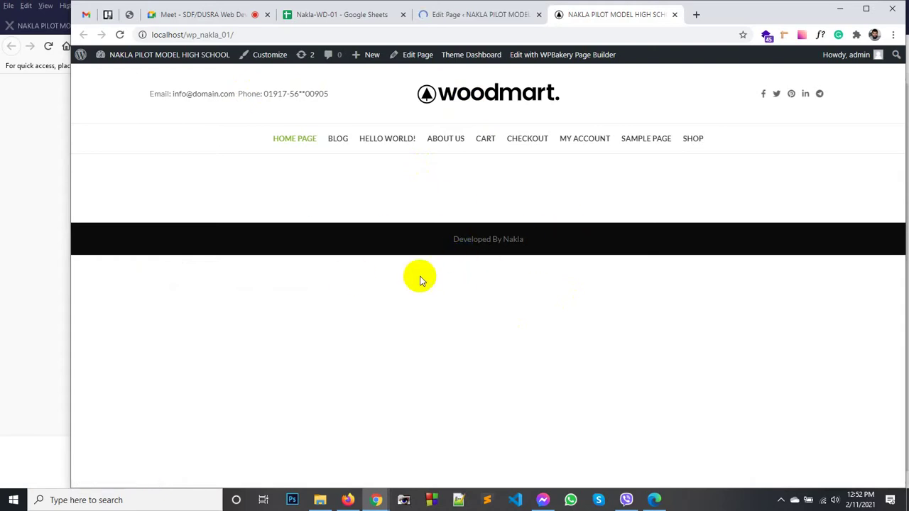
{"action": "left_click", "coordinate": [465, 16]}
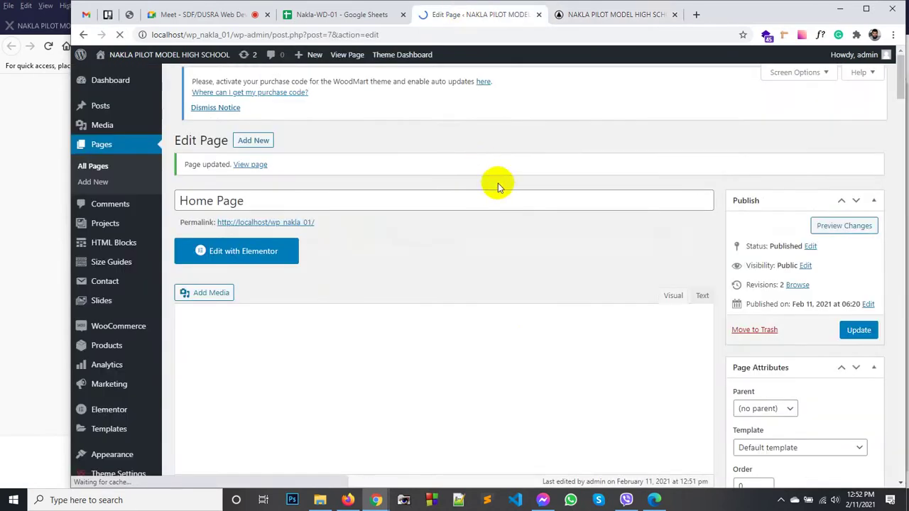
Step: Type sample text, make the line bold and italicize the word dsfdsf
{"action": "scroll", "coordinate": [393, 252], "scroll_direction": "down", "scroll_amount": 1}
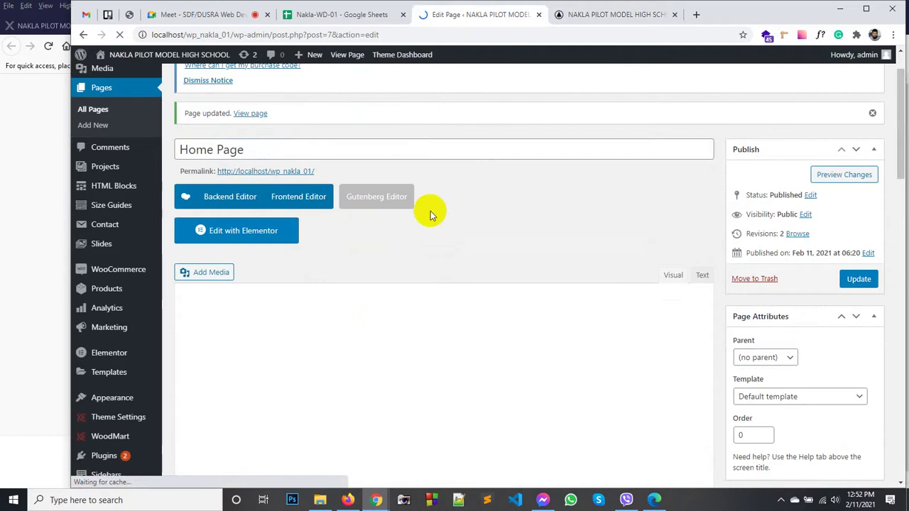
{"action": "scroll", "coordinate": [440, 220], "scroll_direction": "down", "scroll_amount": 4}
{"action": "scroll", "coordinate": [448, 235], "scroll_direction": "up", "scroll_amount": 3}
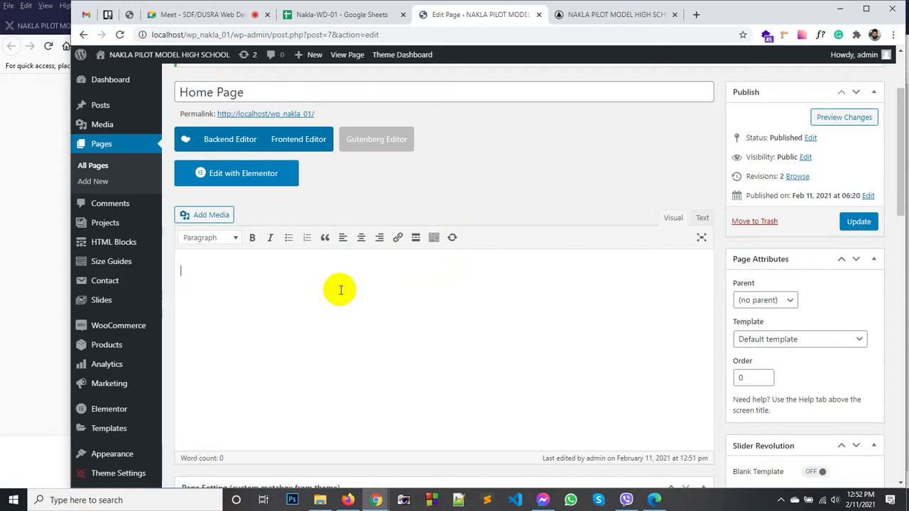
{"action": "type", "text": "sd sdf sd"}
{"action": "left_click_drag", "start_coordinate": [242, 270], "coordinate": [172, 274]}
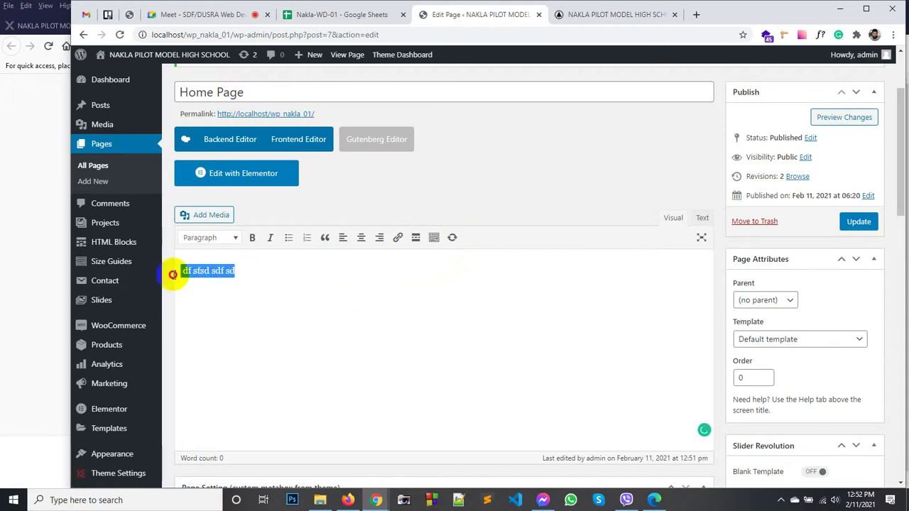
{"action": "left_click", "coordinate": [250, 238]}
{"action": "left_click", "coordinate": [286, 273]}
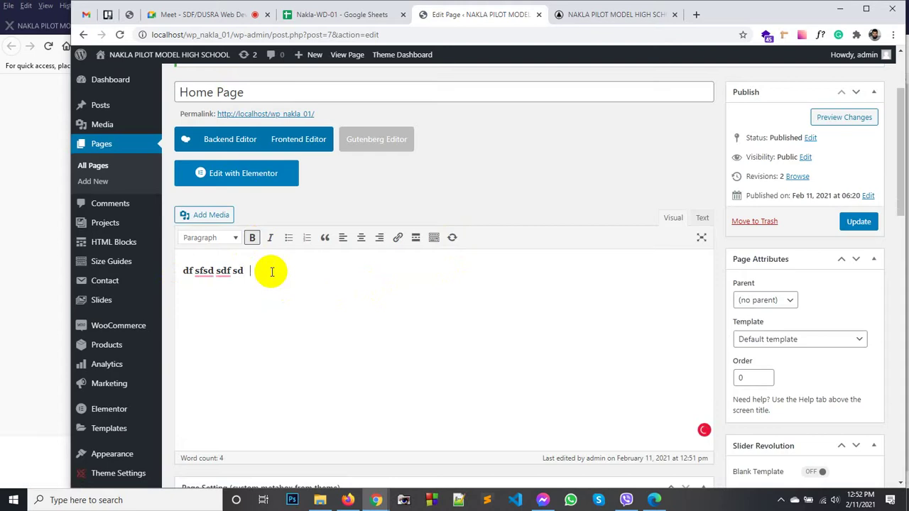
{"action": "double_click", "coordinate": [270, 271]}
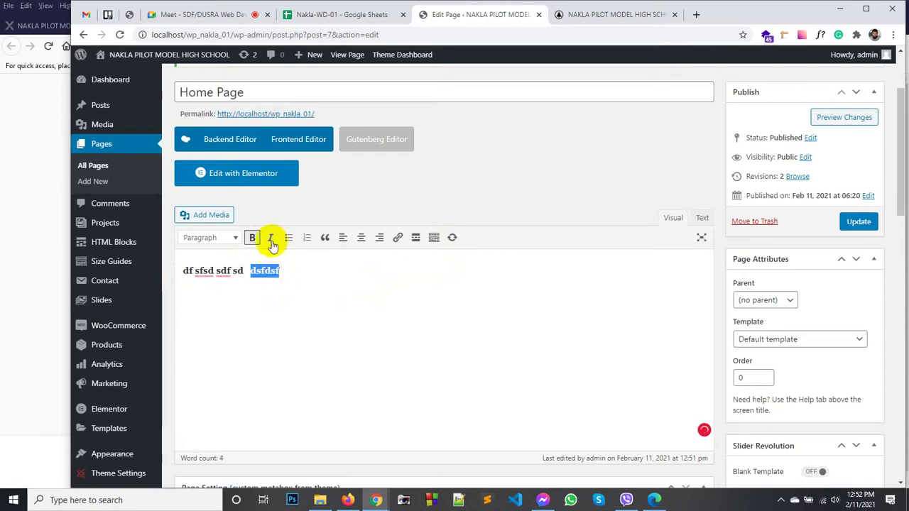
{"action": "left_click", "coordinate": [270, 238]}
Step: In the Text (HTML) view, select all content with Ctrl+A and delete it
{"action": "left_click", "coordinate": [698, 219]}
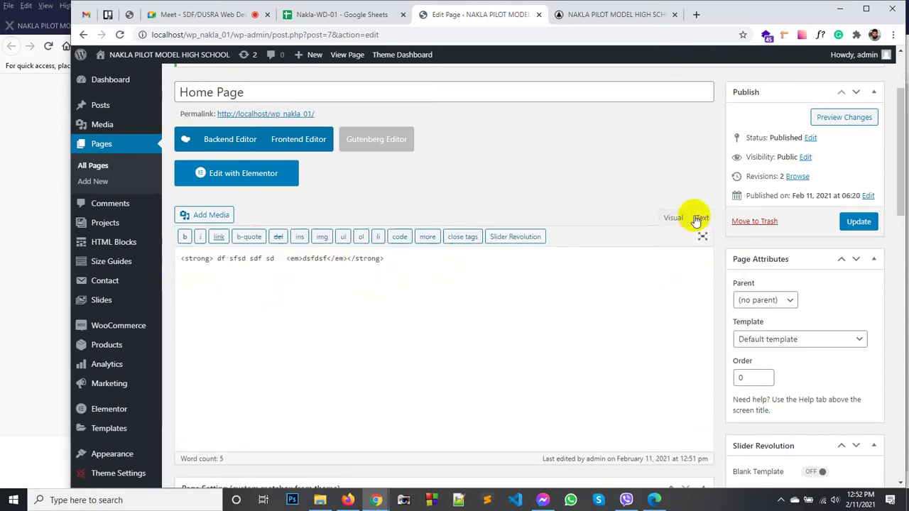
{"action": "left_click", "coordinate": [240, 260]}
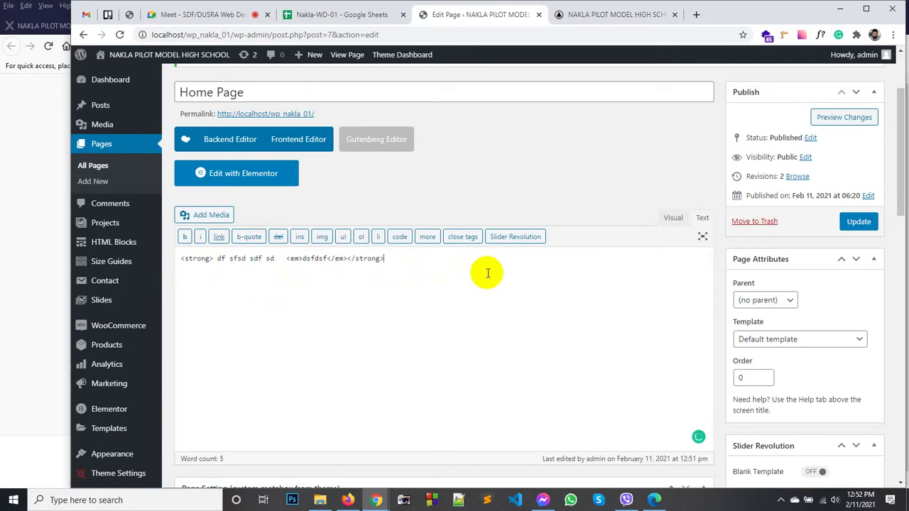
{"action": "key", "text": "ctrl+a"}
{"action": "key", "text": "BackSpace"}
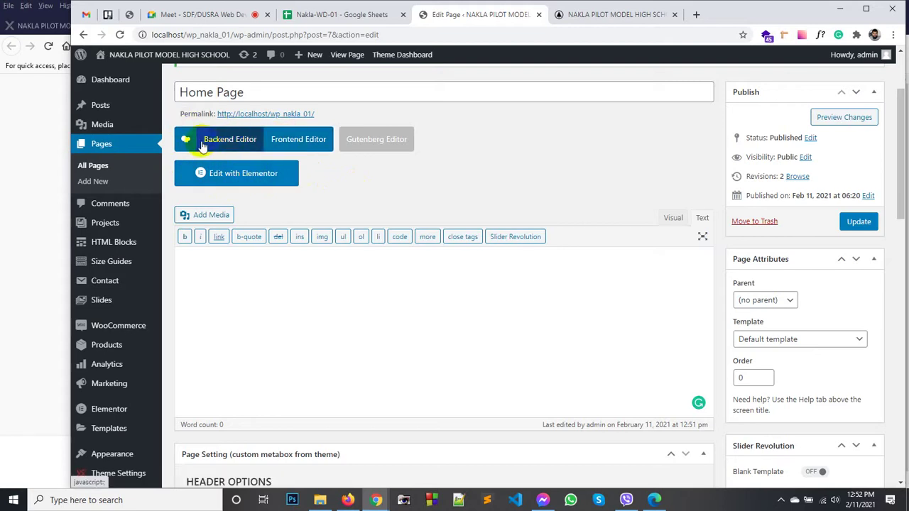
Step: Switch the Home Page to the WPBakery Backend Editor
{"action": "scroll", "coordinate": [99, 419], "scroll_direction": "down", "scroll_amount": 2}
{"action": "mouse_move", "coordinate": [113, 425]}
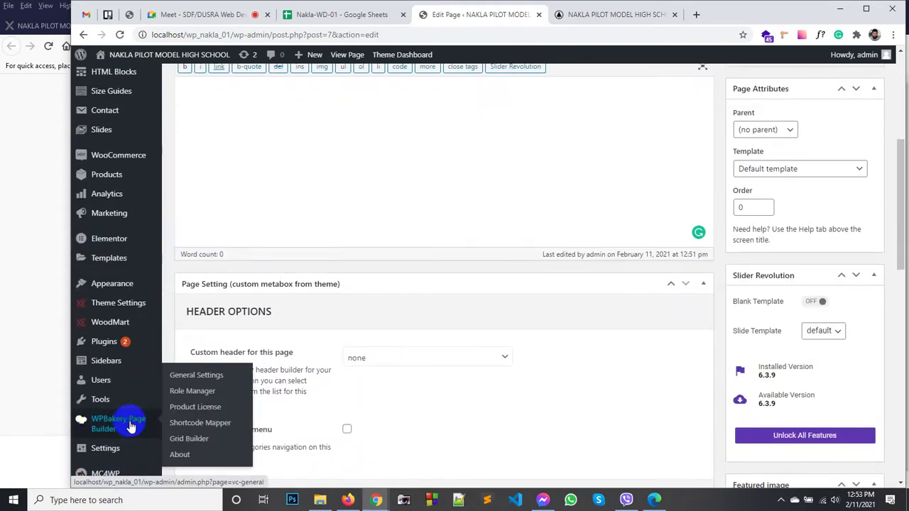
{"action": "scroll", "coordinate": [280, 211], "scroll_direction": "up", "scroll_amount": 4}
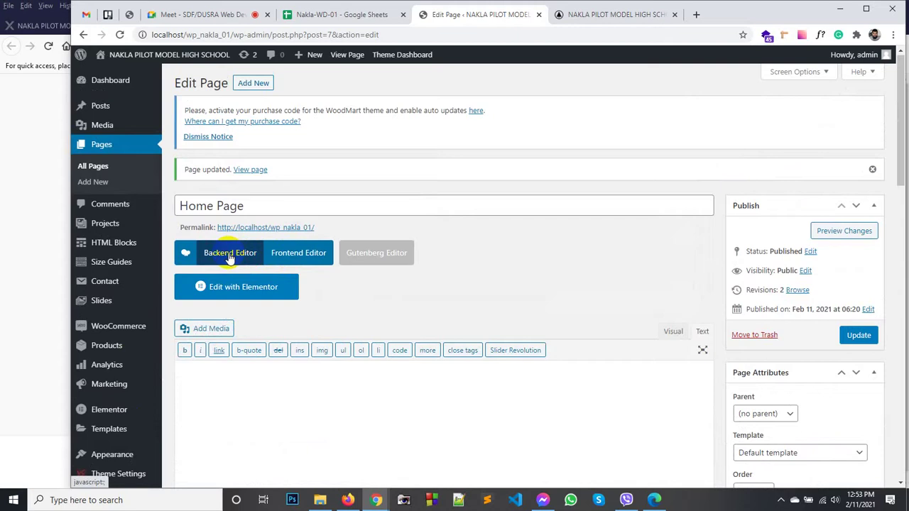
{"action": "left_click", "coordinate": [229, 254]}
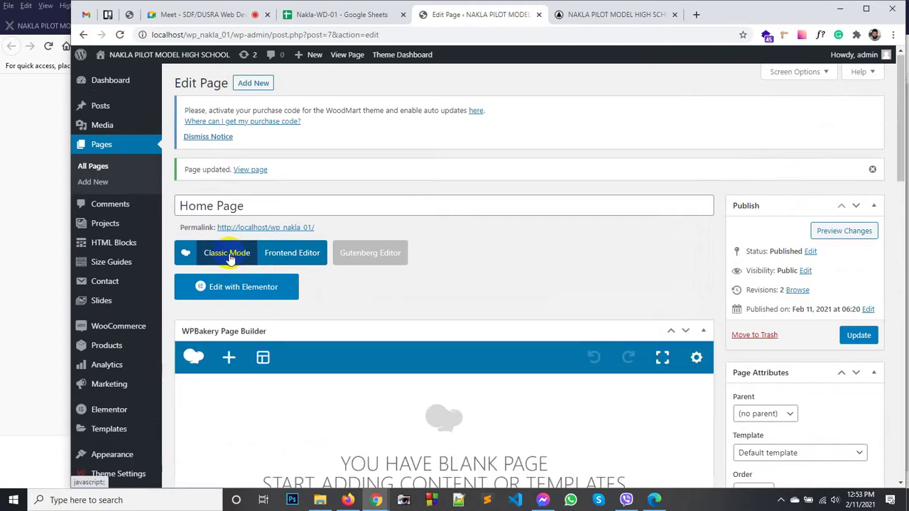
{"action": "scroll", "coordinate": [446, 245], "scroll_direction": "down", "scroll_amount": 5}
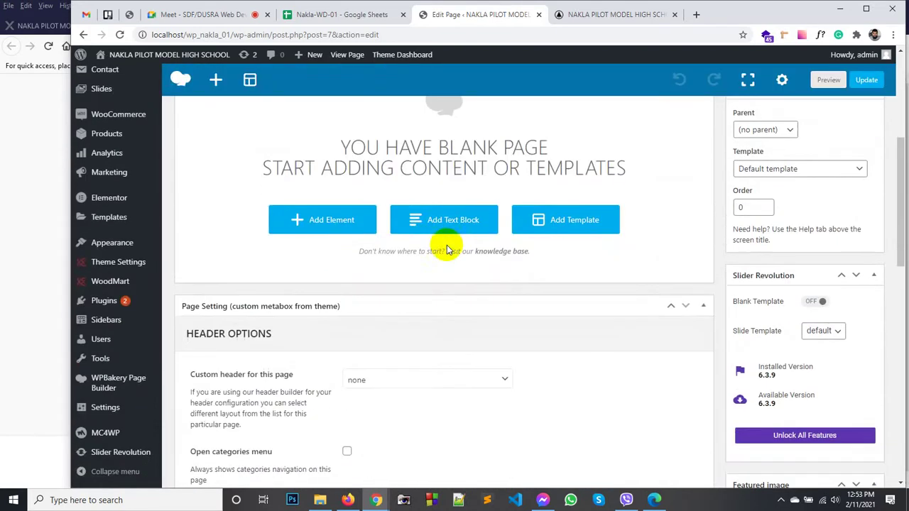
{"action": "scroll", "coordinate": [350, 246], "scroll_direction": "up", "scroll_amount": 1}
{"action": "scroll", "coordinate": [351, 246], "scroll_direction": "down", "scroll_amount": 1}
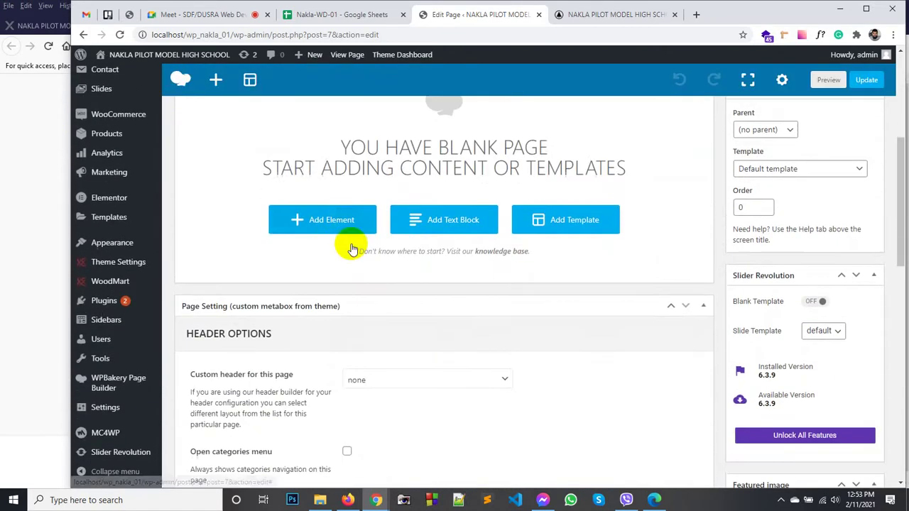
Step: Add a Section holding a Row whose column contains an Image Carousel element
{"action": "left_click", "coordinate": [333, 222]}
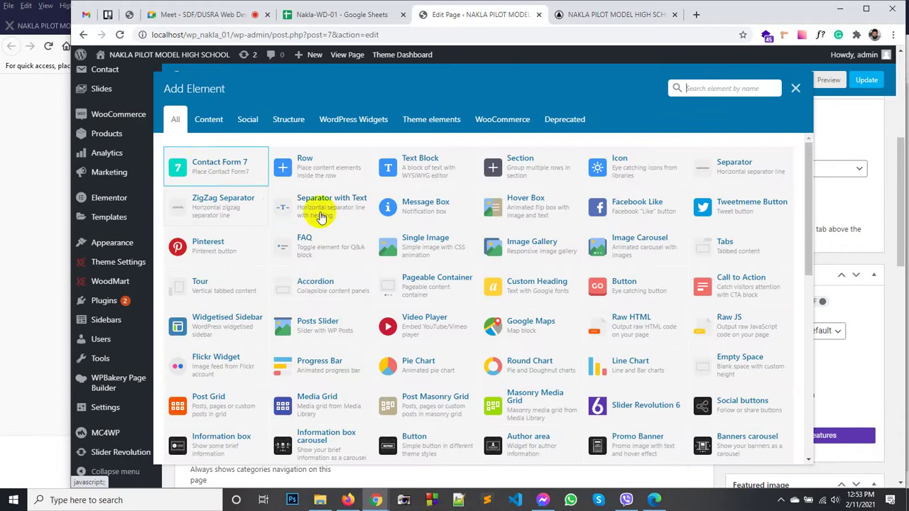
{"action": "left_click", "coordinate": [535, 166]}
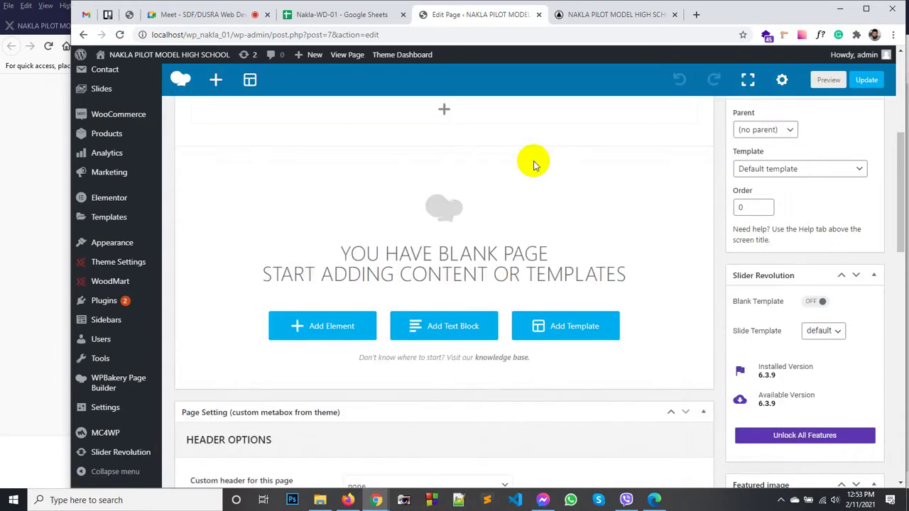
{"action": "scroll", "coordinate": [382, 271], "scroll_direction": "up", "scroll_amount": 3}
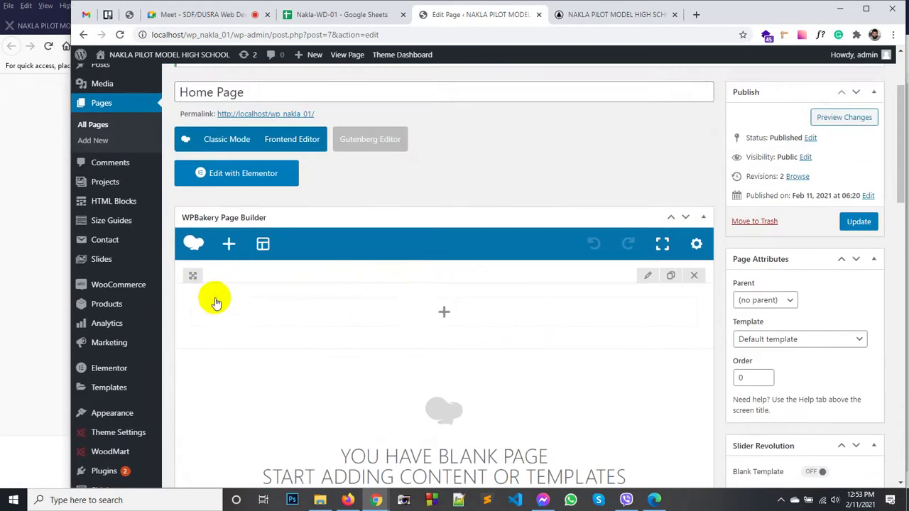
{"action": "left_click", "coordinate": [446, 313]}
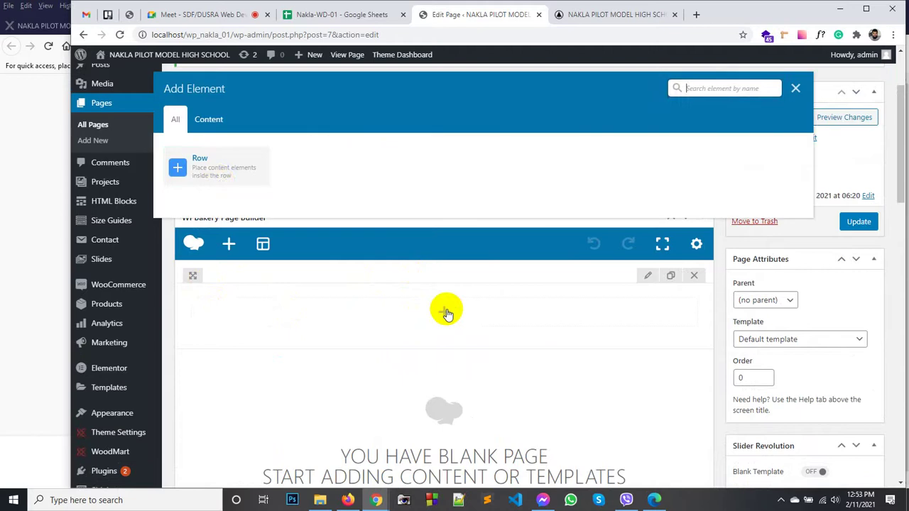
{"action": "left_click", "coordinate": [204, 165]}
{"action": "scroll", "coordinate": [412, 270], "scroll_direction": "down", "scroll_amount": 2}
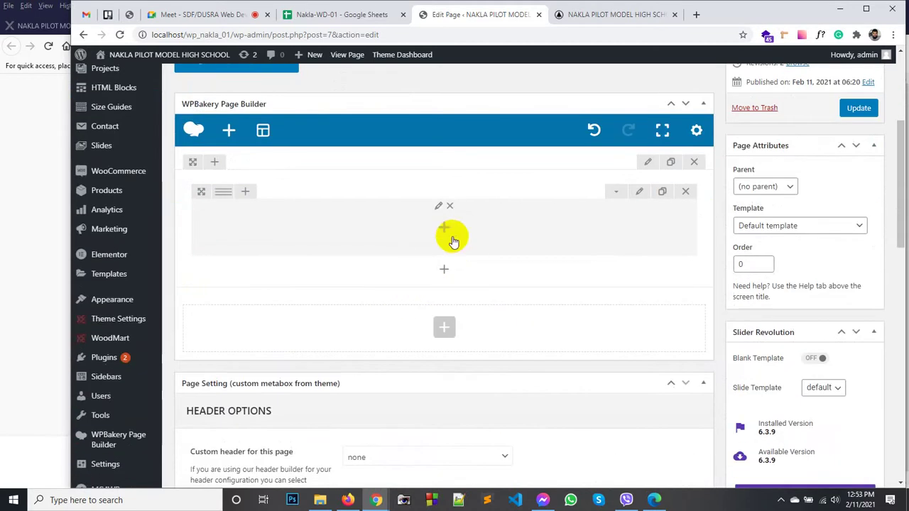
{"action": "left_click", "coordinate": [445, 230]}
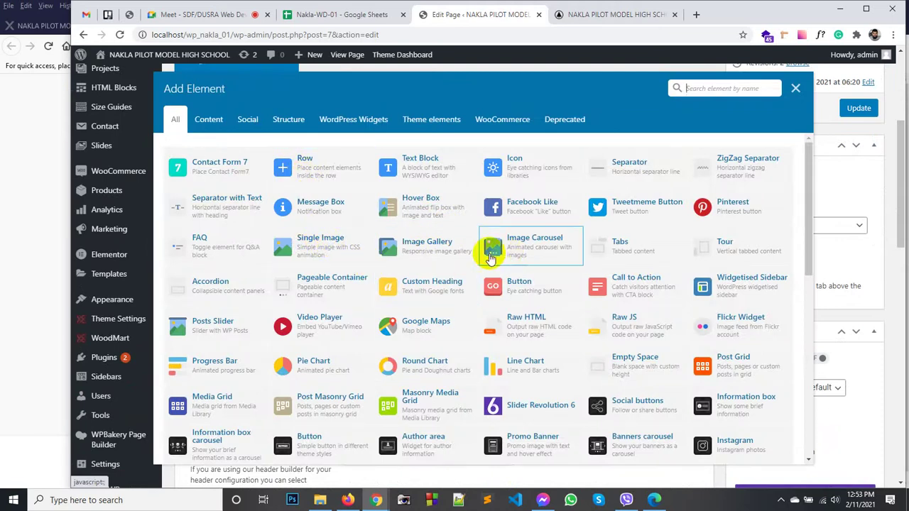
{"action": "left_click", "coordinate": [535, 251]}
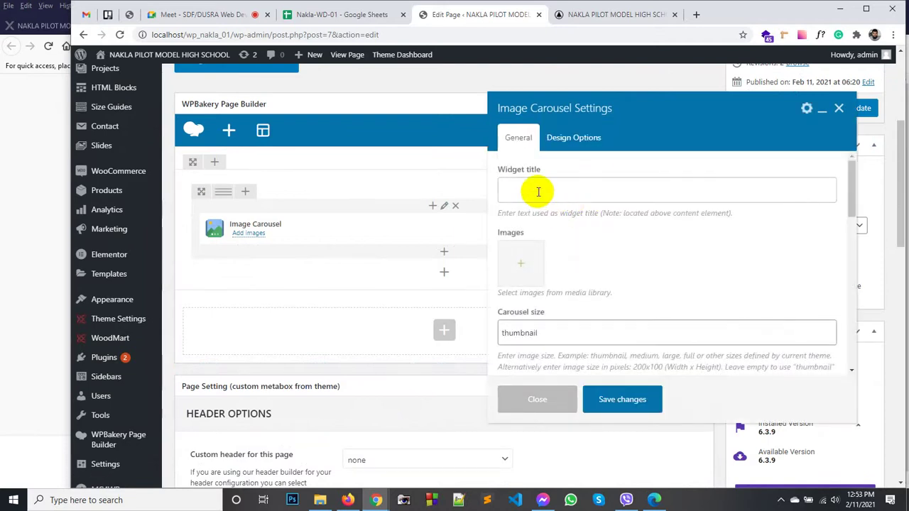
Step: Upload slider 1–5 from the images folder and add all five to the carousel's Images
{"action": "scroll", "coordinate": [569, 213], "scroll_direction": "down", "scroll_amount": 3}
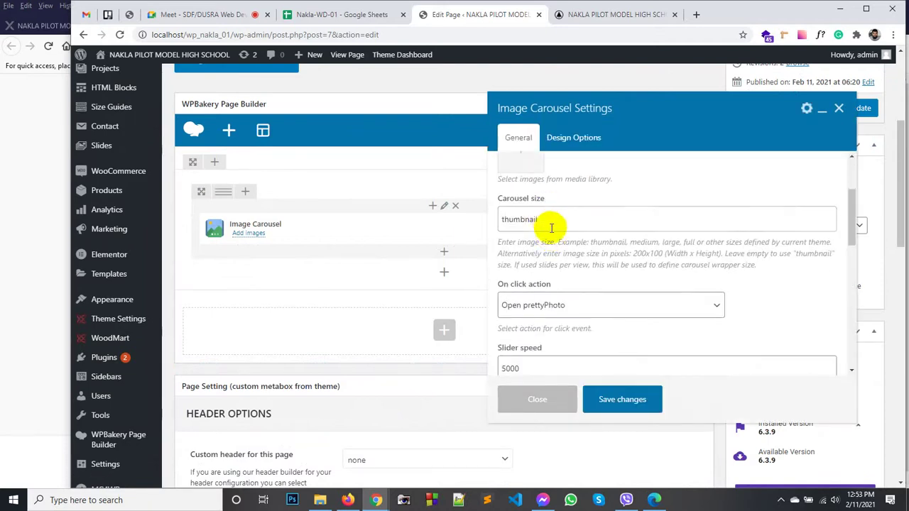
{"action": "scroll", "coordinate": [540, 238], "scroll_direction": "up", "scroll_amount": 3}
{"action": "left_click", "coordinate": [529, 263]}
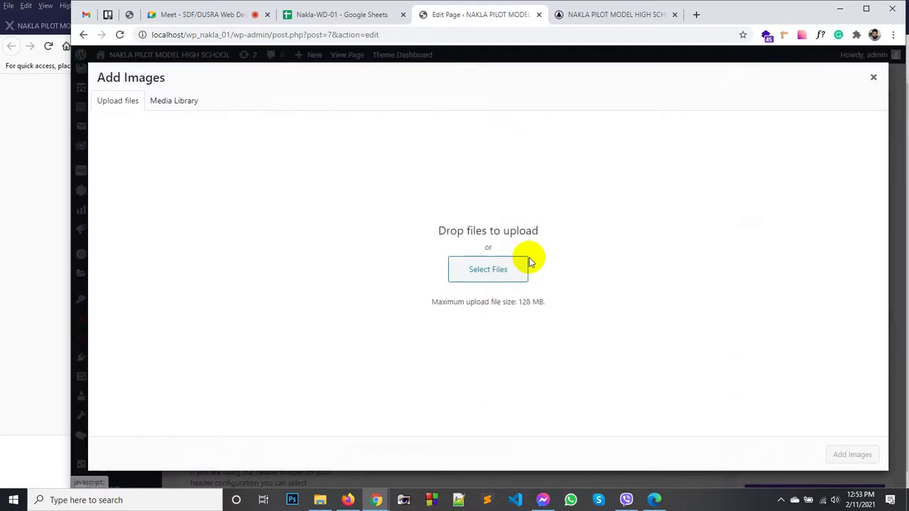
{"action": "left_click", "coordinate": [490, 269]}
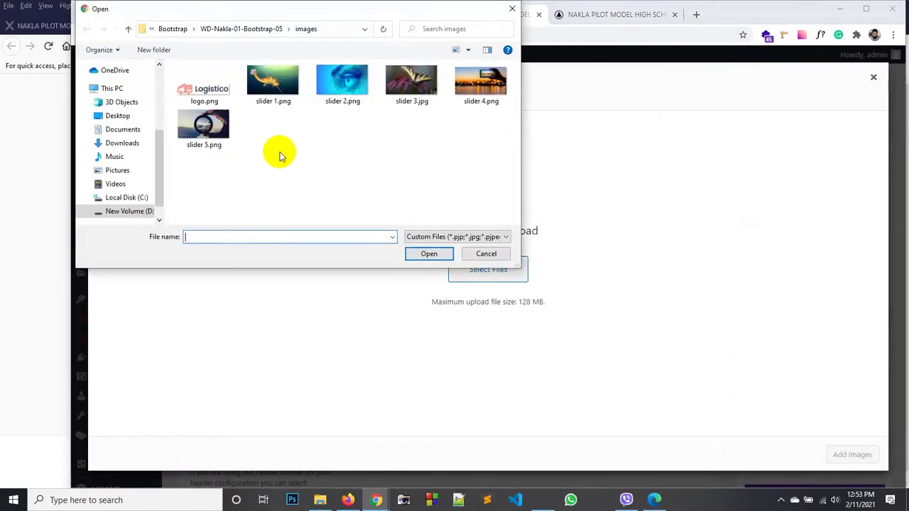
{"action": "left_click", "coordinate": [279, 94]}
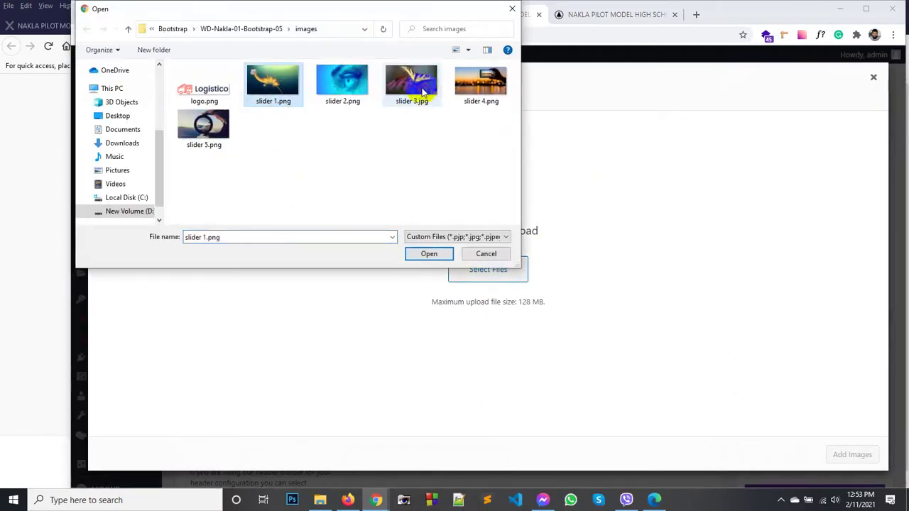
{"action": "left_click", "coordinate": [204, 132], "text": "shift"}
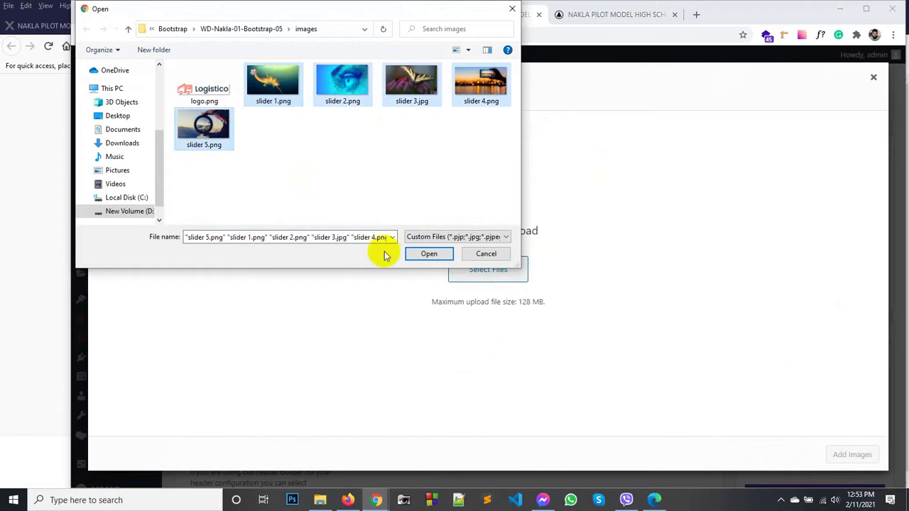
{"action": "left_click", "coordinate": [420, 256]}
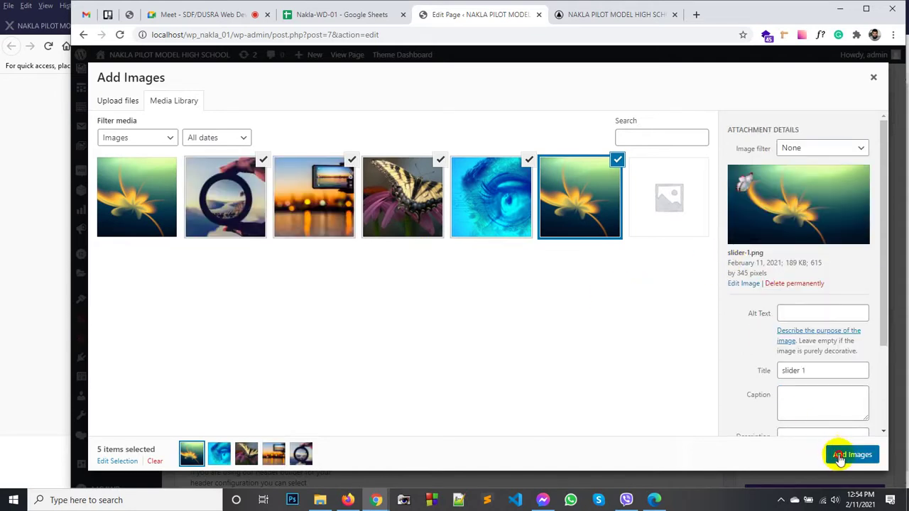
{"action": "left_click", "coordinate": [841, 455]}
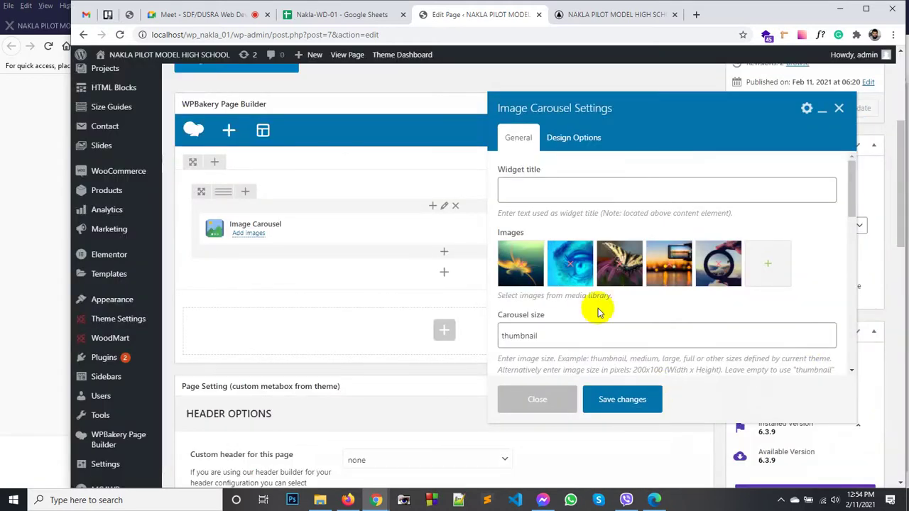
Step: Change the carousel size from thumbnail to full
{"action": "scroll", "coordinate": [601, 308], "scroll_direction": "down", "scroll_amount": 1}
{"action": "left_click", "coordinate": [580, 279]}
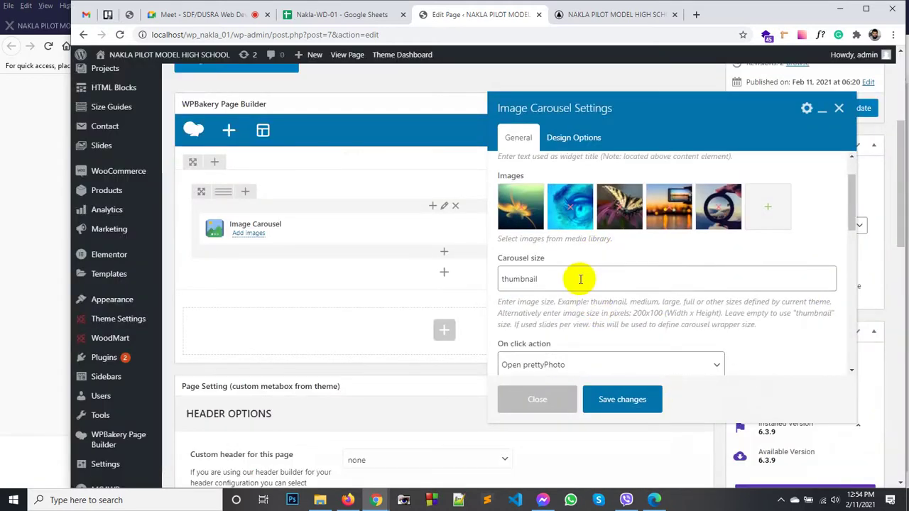
{"action": "scroll", "coordinate": [579, 278], "scroll_direction": "down", "scroll_amount": 2}
{"action": "scroll", "coordinate": [561, 266], "scroll_direction": "up", "scroll_amount": 1}
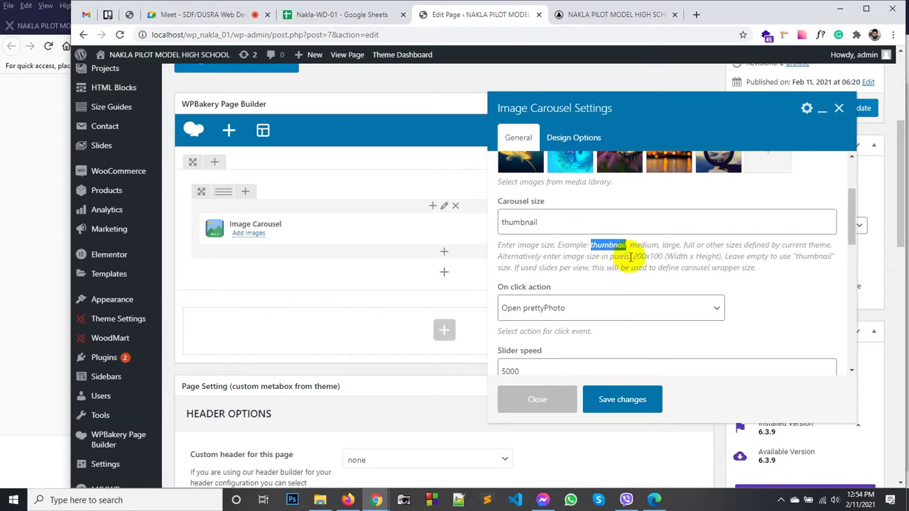
{"action": "double_click", "coordinate": [644, 245]}
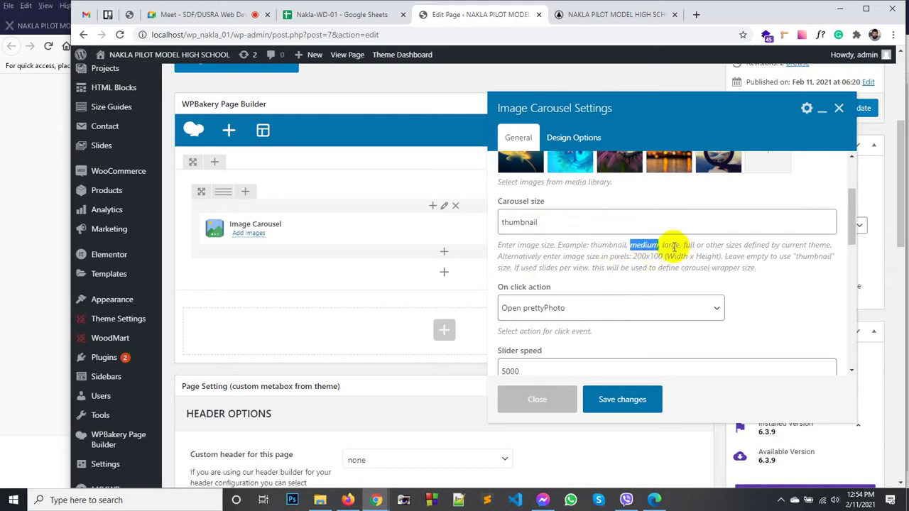
{"action": "double_click", "coordinate": [689, 245]}
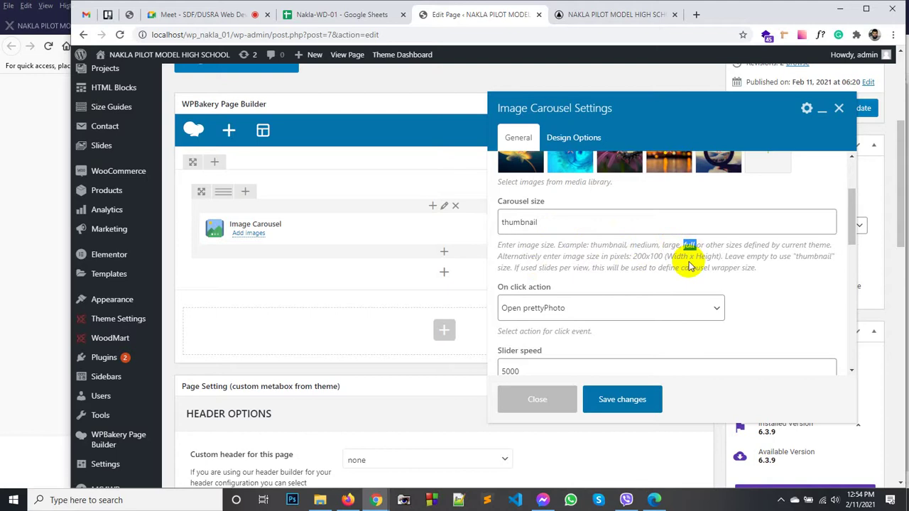
{"action": "double_click", "coordinate": [565, 222]}
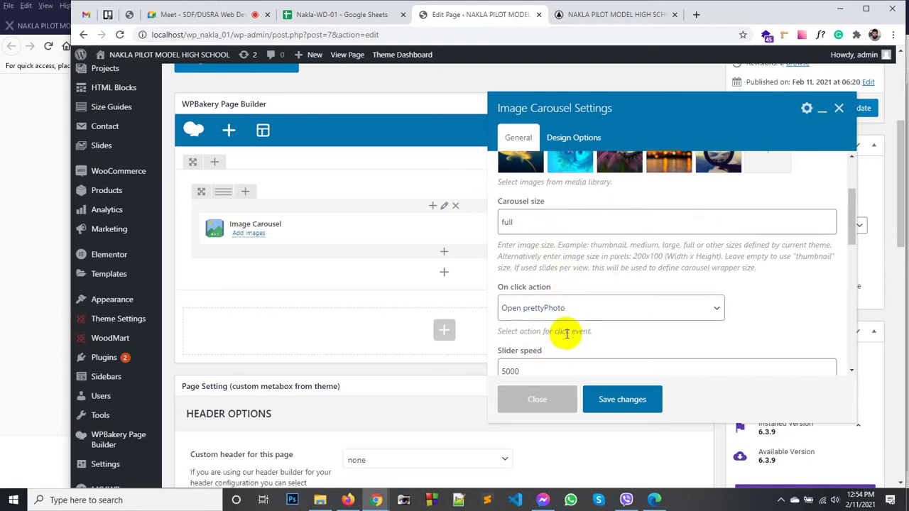
{"action": "scroll", "coordinate": [568, 332], "scroll_direction": "down", "scroll_amount": 1}
{"action": "scroll", "coordinate": [571, 334], "scroll_direction": "down", "scroll_amount": 3}
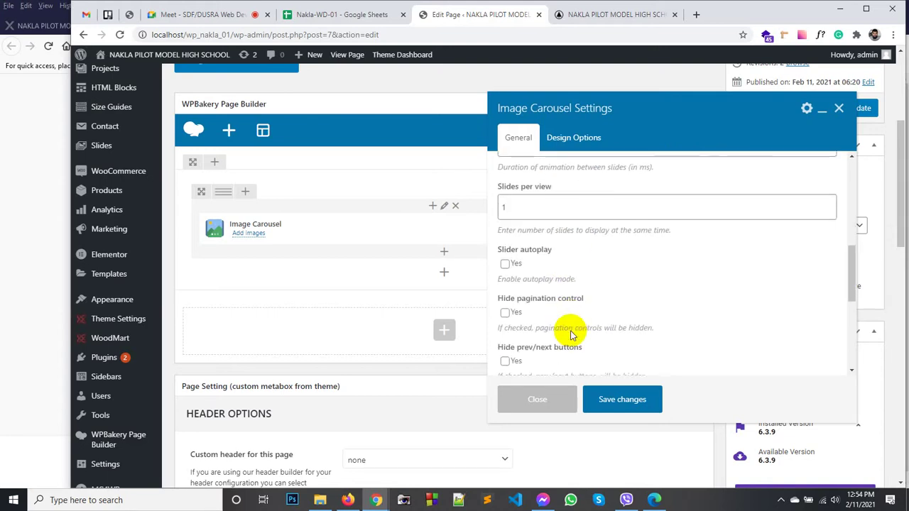
Step: Turn on slider autoplay and leave the pagination controls visible
{"action": "left_click", "coordinate": [505, 264]}
{"action": "scroll", "coordinate": [507, 277], "scroll_direction": "down", "scroll_amount": 2}
{"action": "scroll", "coordinate": [518, 263], "scroll_direction": "up", "scroll_amount": 1}
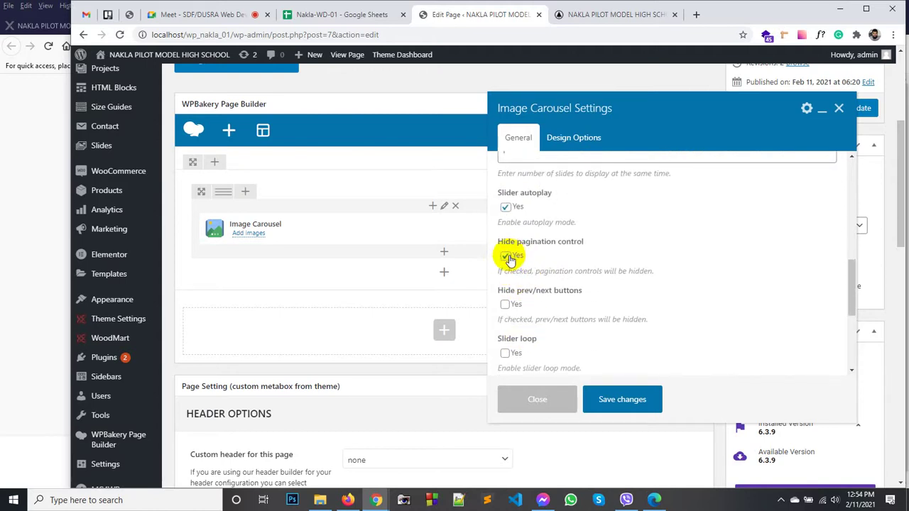
{"action": "left_click", "coordinate": [506, 257]}
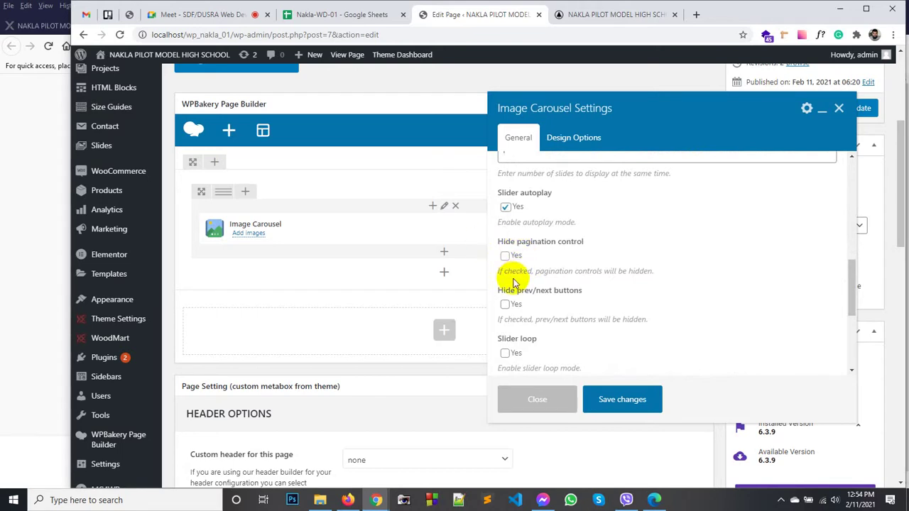
Step: Review the carousel's Design Options and save the carousel settings
{"action": "scroll", "coordinate": [510, 264], "scroll_direction": "down", "scroll_amount": 1}
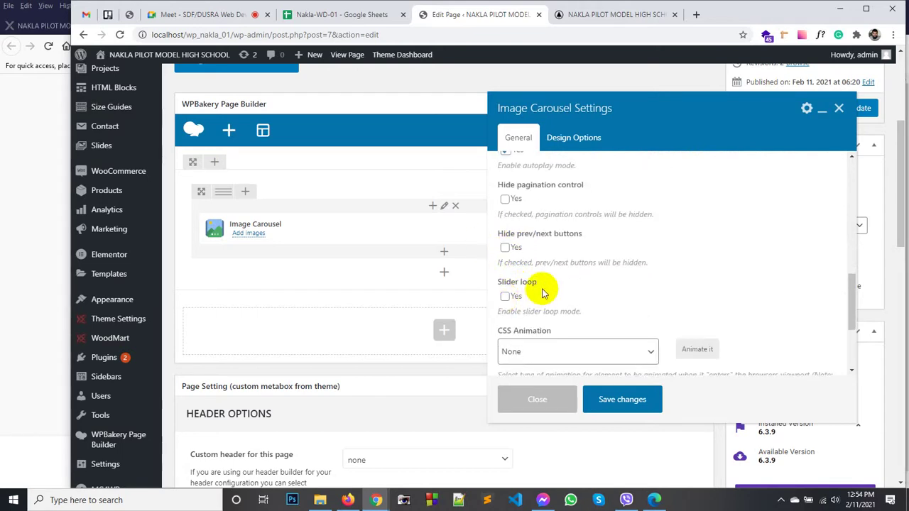
{"action": "scroll", "coordinate": [539, 293], "scroll_direction": "down", "scroll_amount": 1}
{"action": "scroll", "coordinate": [559, 307], "scroll_direction": "down", "scroll_amount": 1}
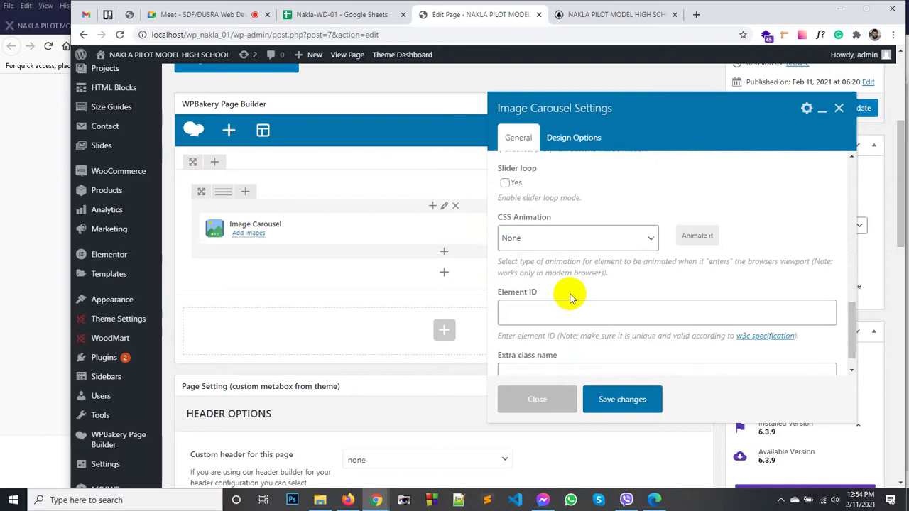
{"action": "scroll", "coordinate": [568, 298], "scroll_direction": "down", "scroll_amount": 1}
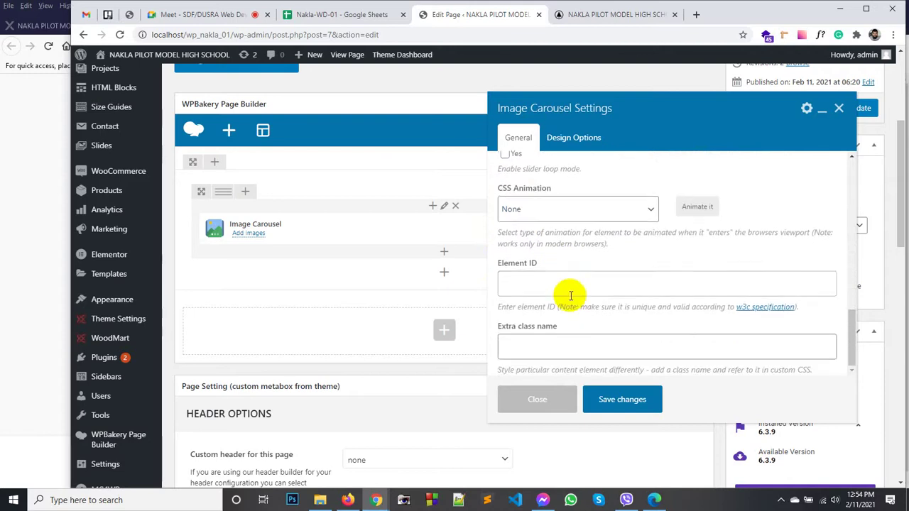
{"action": "left_click", "coordinate": [570, 138]}
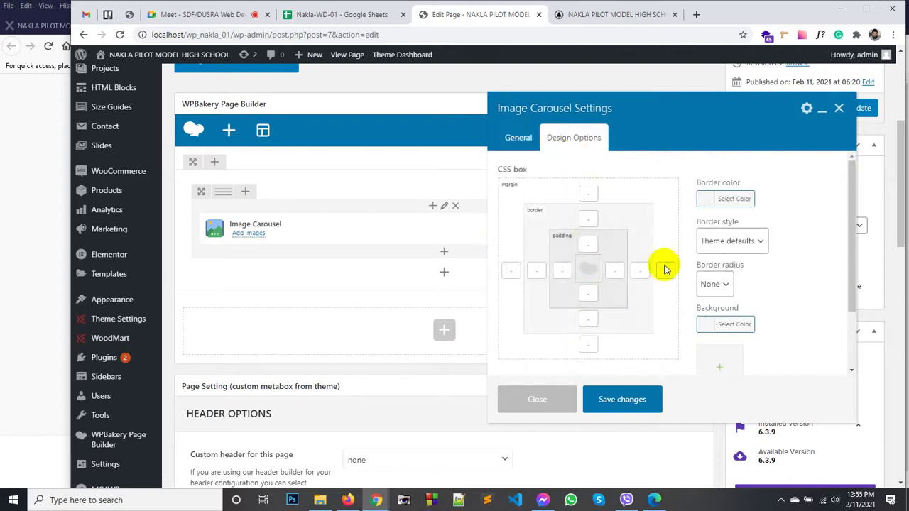
{"action": "scroll", "coordinate": [742, 245], "scroll_direction": "down", "scroll_amount": 2}
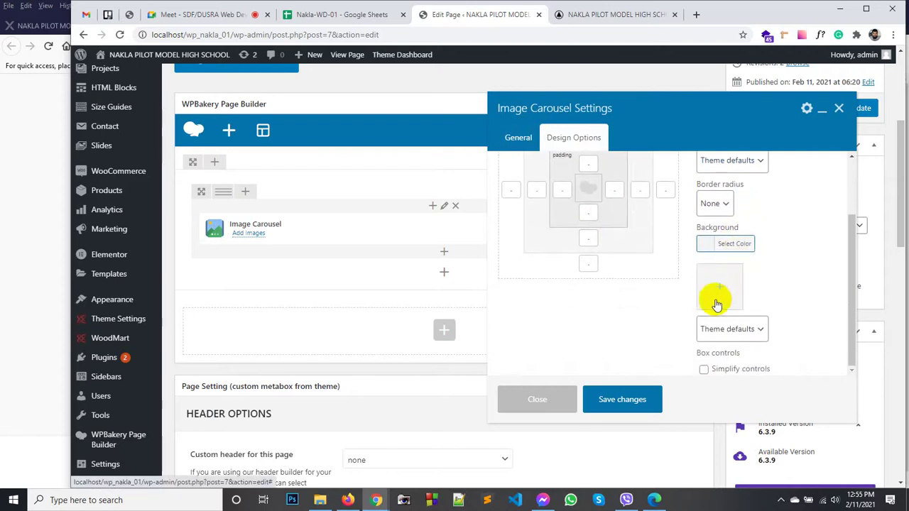
{"action": "left_click", "coordinate": [630, 400]}
Step: Update the home page, reload the live site and advance through the carousel slides
{"action": "left_click", "coordinate": [858, 108]}
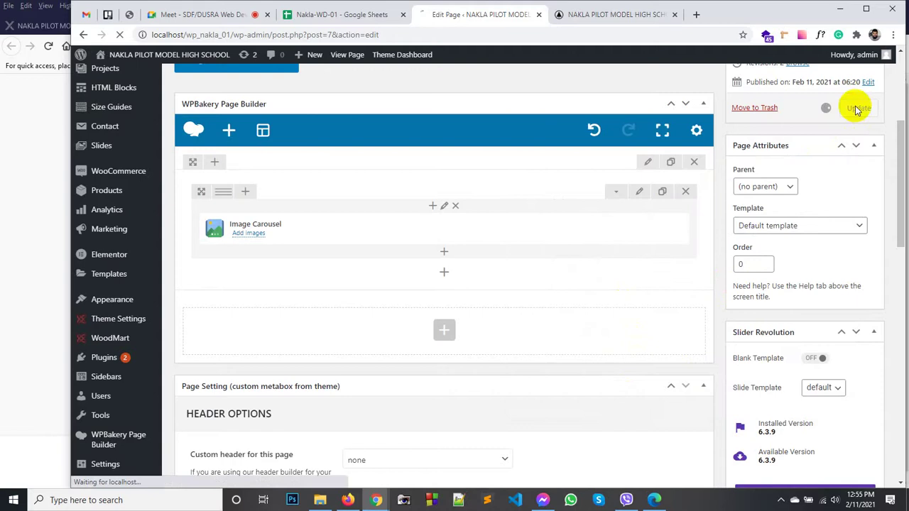
{"action": "left_click", "coordinate": [594, 16]}
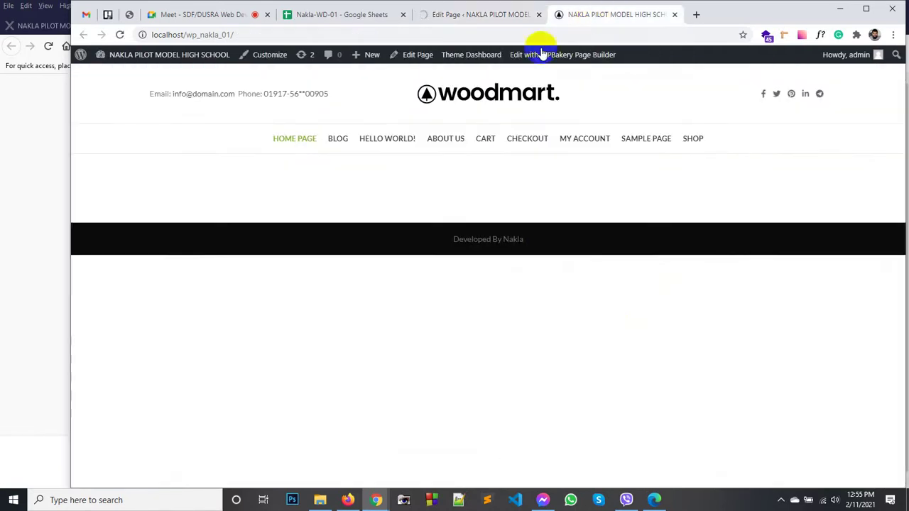
{"action": "left_click", "coordinate": [476, 91]}
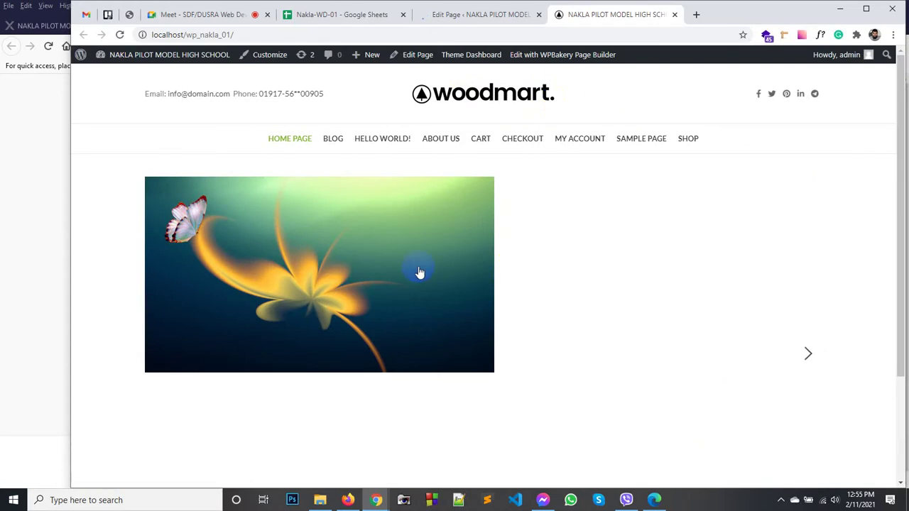
{"action": "left_click", "coordinate": [810, 354]}
{"action": "left_click", "coordinate": [810, 353]}
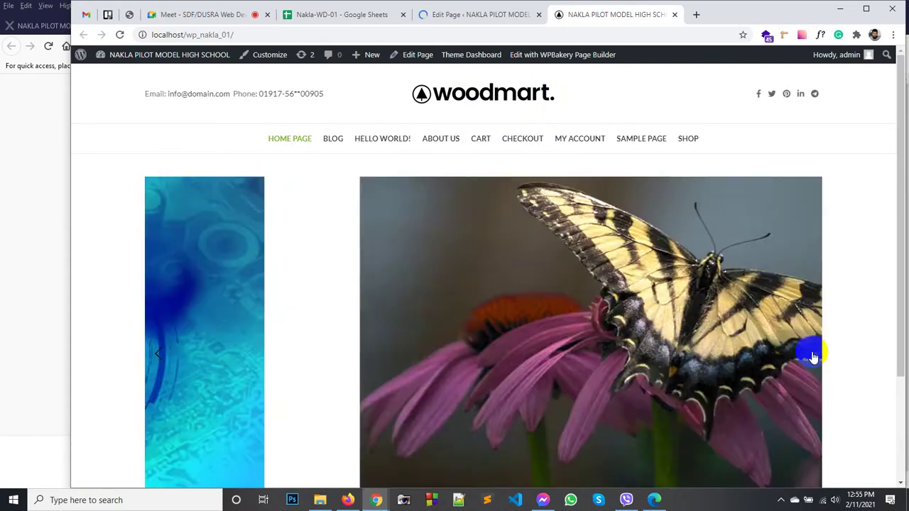
{"action": "left_click", "coordinate": [810, 354]}
{"action": "left_click", "coordinate": [810, 353]}
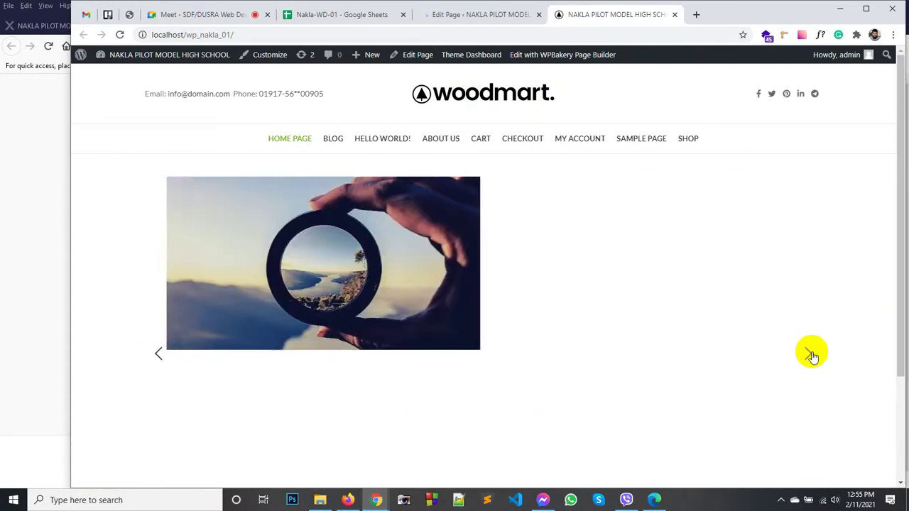
{"action": "left_click", "coordinate": [810, 354]}
{"action": "left_click", "coordinate": [810, 354]}
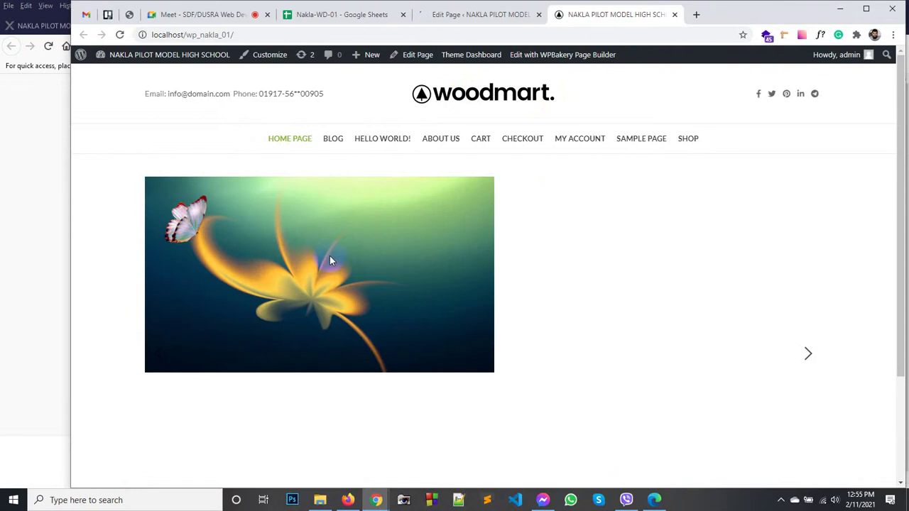
Step: Open and close the flower and eye slide popups, then return to the page editor
{"action": "left_click", "coordinate": [432, 302]}
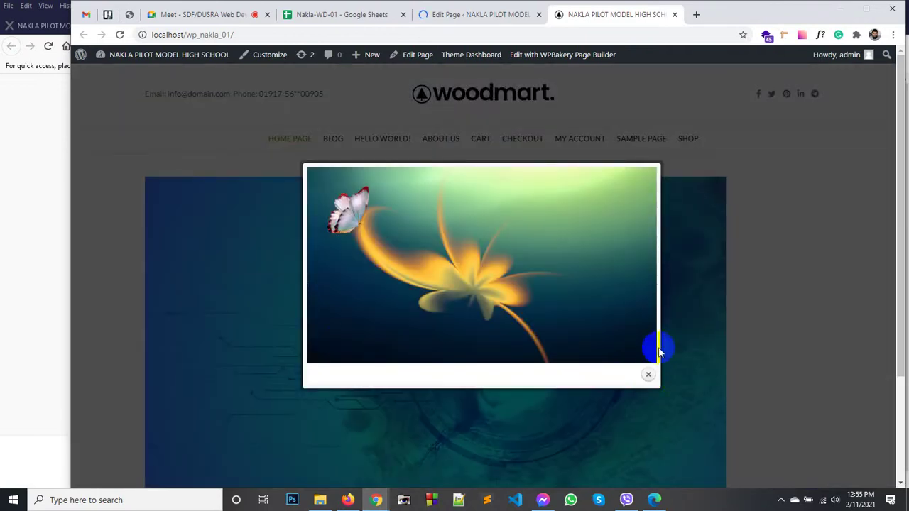
{"action": "left_click", "coordinate": [658, 350]}
{"action": "left_click", "coordinate": [617, 314]}
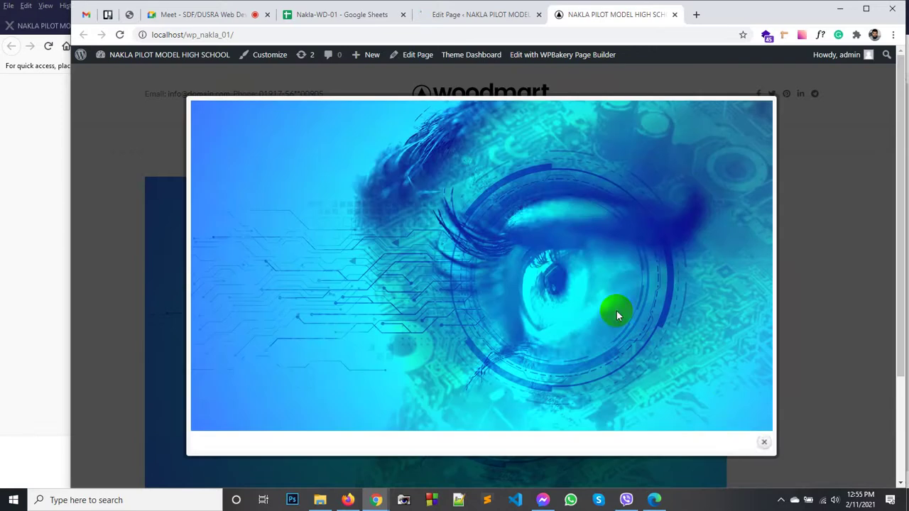
{"action": "left_click", "coordinate": [765, 446]}
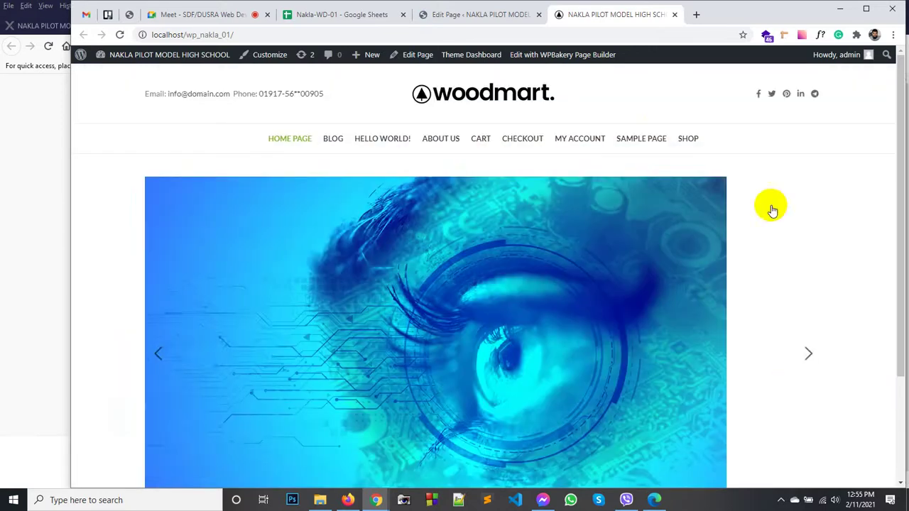
{"action": "left_click", "coordinate": [493, 14]}
{"action": "scroll", "coordinate": [255, 266], "scroll_direction": "up", "scroll_amount": 4}
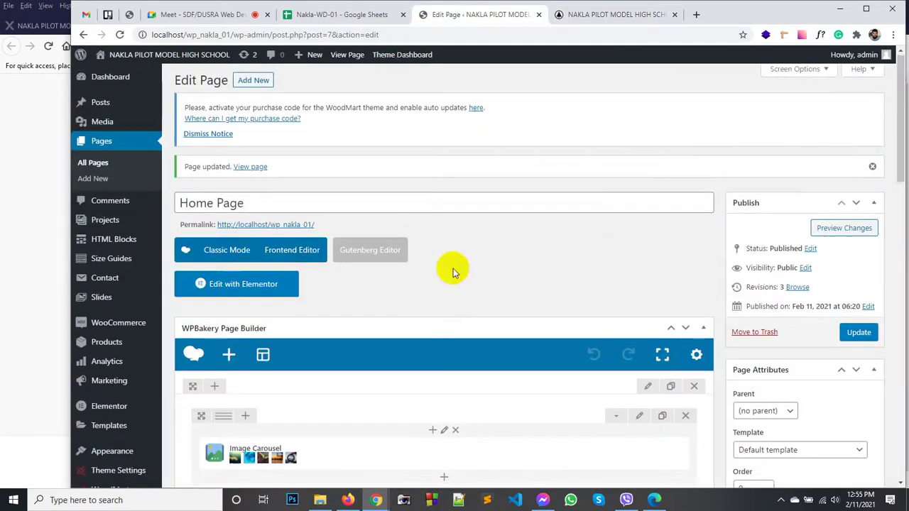
Step: Set the carousel's on-click action to do nothing (link_no)
{"action": "scroll", "coordinate": [450, 267], "scroll_direction": "down", "scroll_amount": 3}
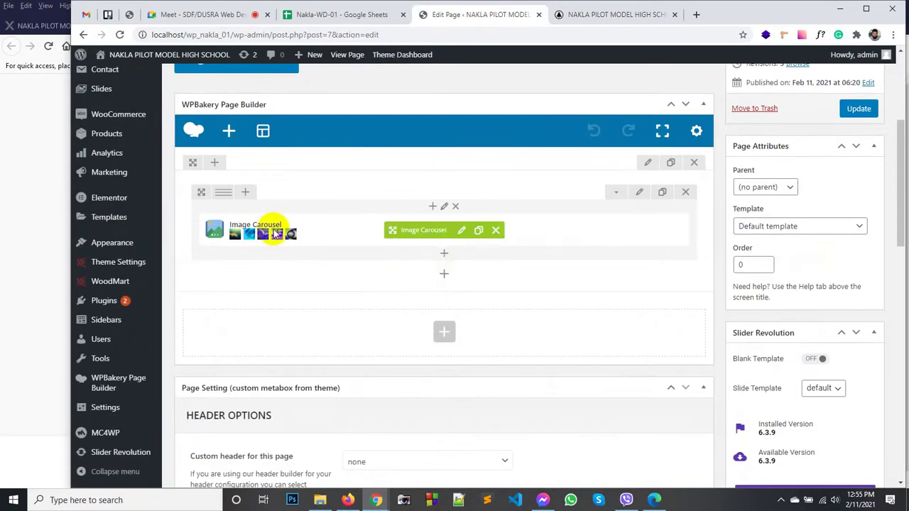
{"action": "left_click", "coordinate": [461, 230]}
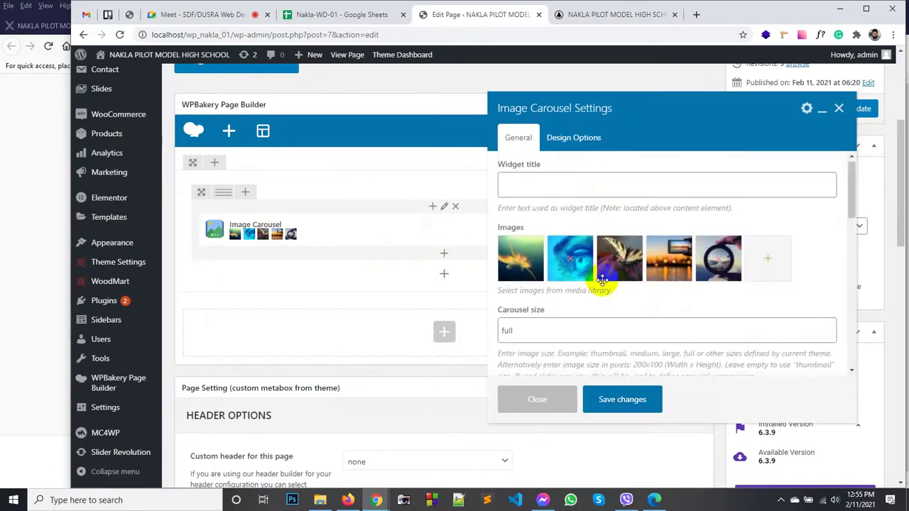
{"action": "scroll", "coordinate": [569, 299], "scroll_direction": "down", "scroll_amount": 4}
{"action": "scroll", "coordinate": [557, 314], "scroll_direction": "down", "scroll_amount": 3}
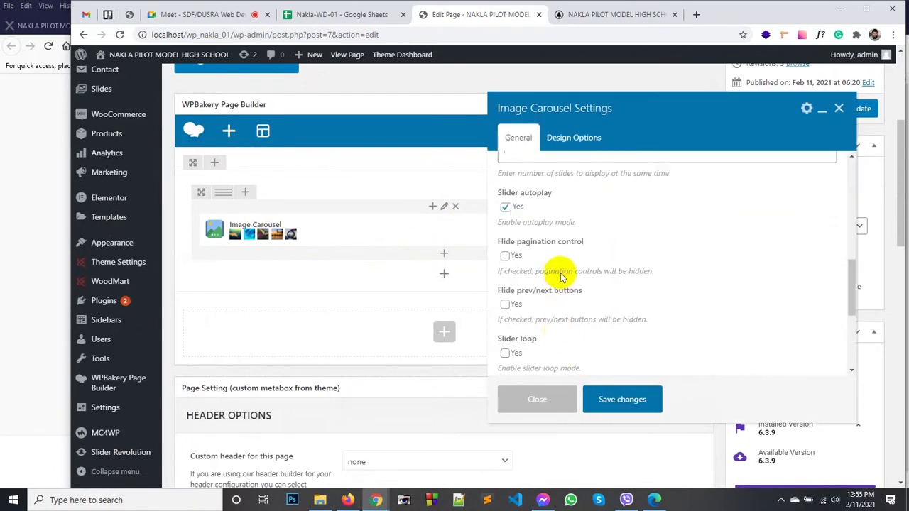
{"action": "scroll", "coordinate": [558, 274], "scroll_direction": "up", "scroll_amount": 2}
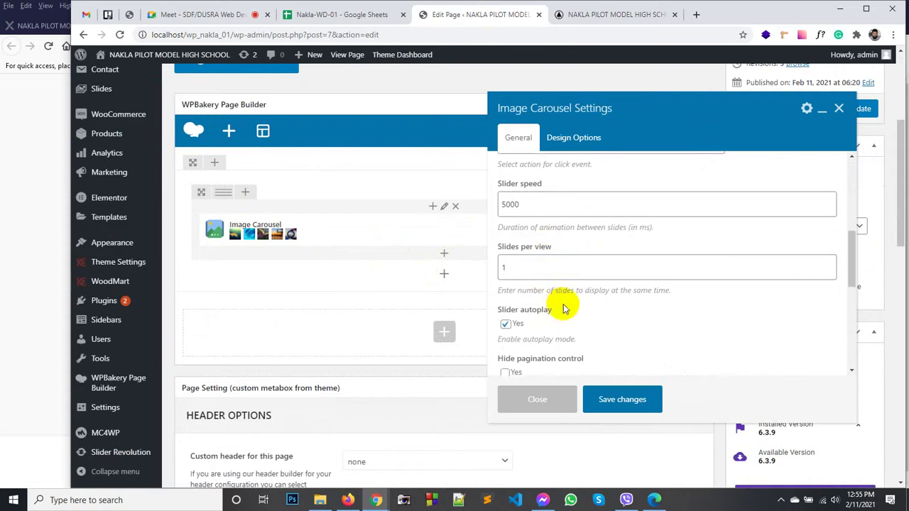
{"action": "scroll", "coordinate": [558, 298], "scroll_direction": "up", "scroll_amount": 3}
{"action": "scroll", "coordinate": [563, 310], "scroll_direction": "down", "scroll_amount": 2}
{"action": "scroll", "coordinate": [568, 302], "scroll_direction": "up", "scroll_amount": 3}
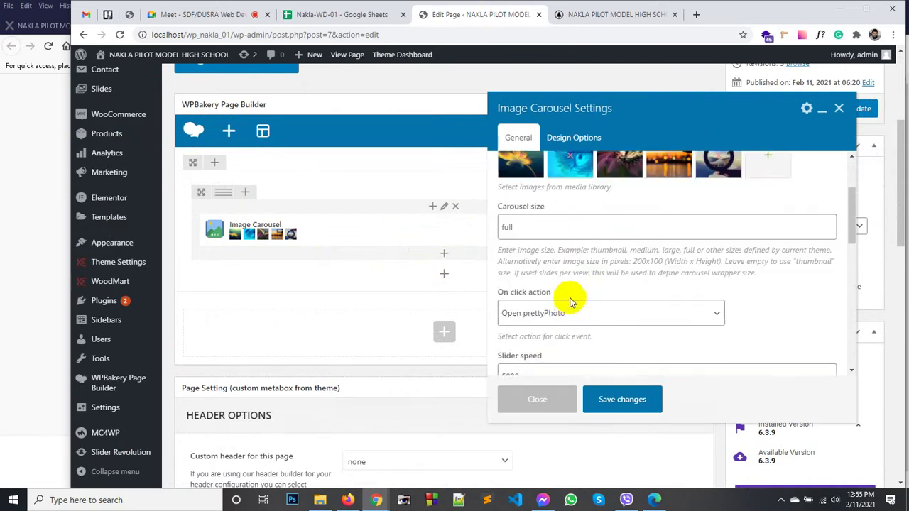
{"action": "scroll", "coordinate": [568, 307], "scroll_direction": "down", "scroll_amount": 1}
{"action": "left_click", "coordinate": [557, 307]}
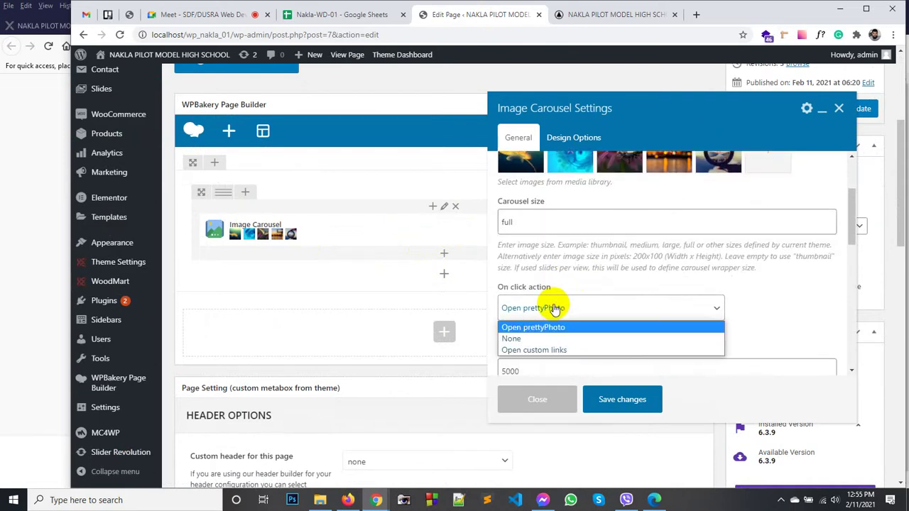
{"action": "left_click", "coordinate": [536, 339]}
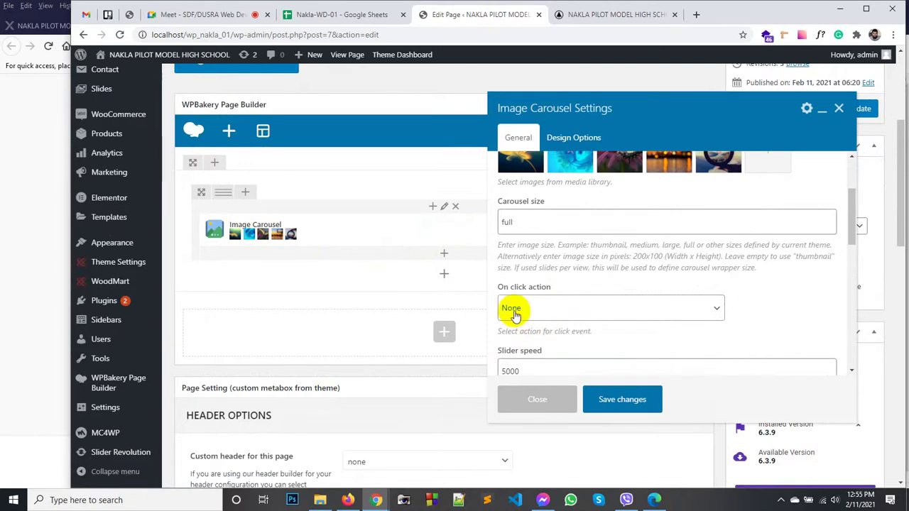
Step: Save the carousel settings and update the Home Page
{"action": "left_click", "coordinate": [622, 400]}
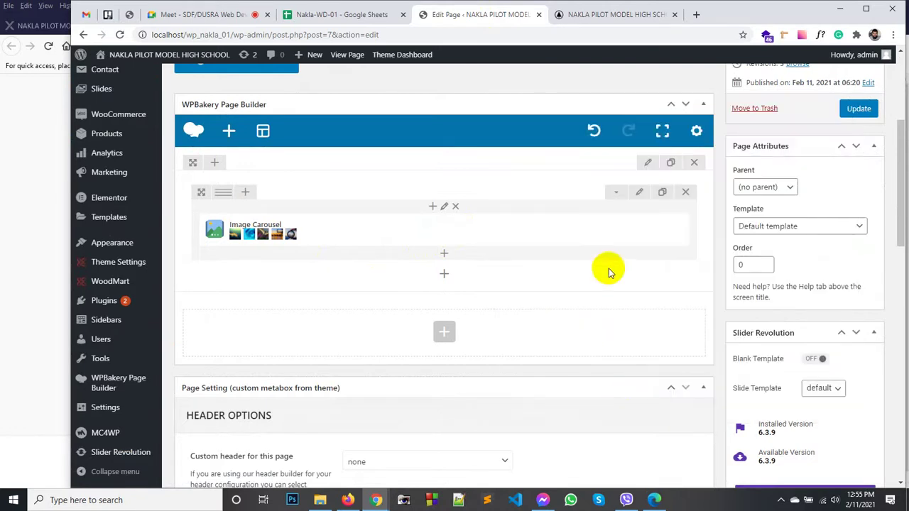
{"action": "mouse_move", "coordinate": [471, 225]}
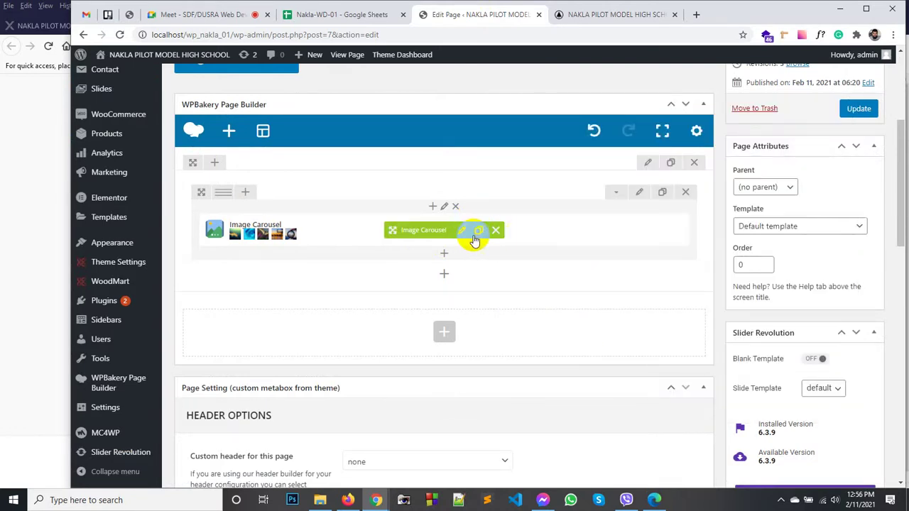
{"action": "left_click", "coordinate": [850, 115]}
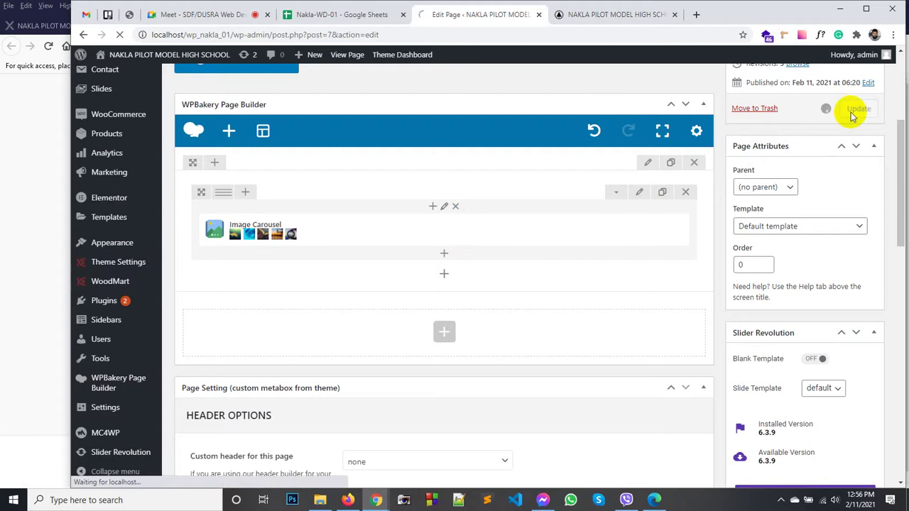
{"action": "mouse_move", "coordinate": [495, 215]}
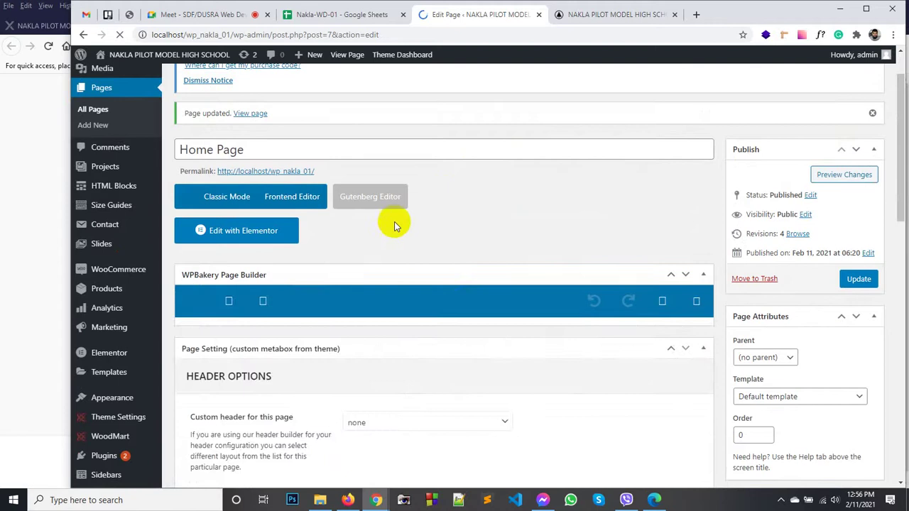
{"action": "scroll", "coordinate": [438, 248], "scroll_direction": "down", "scroll_amount": 2}
{"action": "mouse_move", "coordinate": [345, 223]}
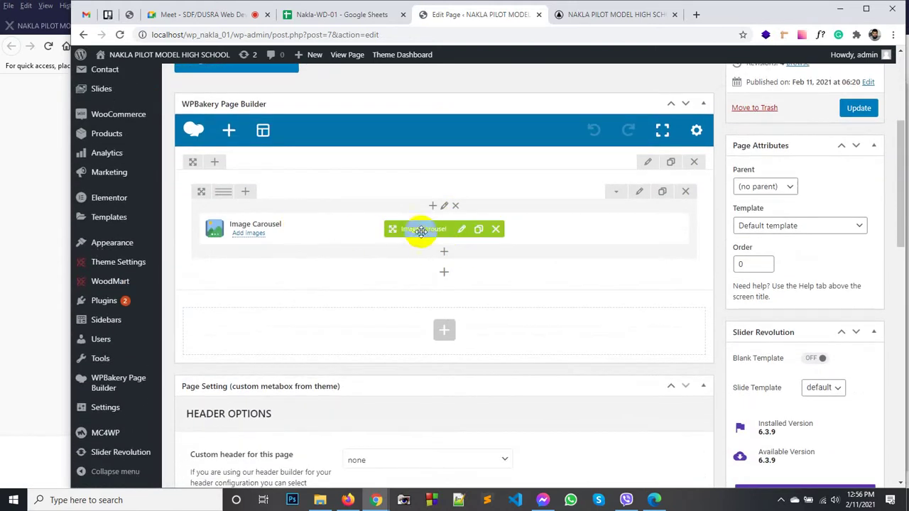
Step: Copy the example size 200x100 from the carousel size help text
{"action": "left_click", "coordinate": [462, 230]}
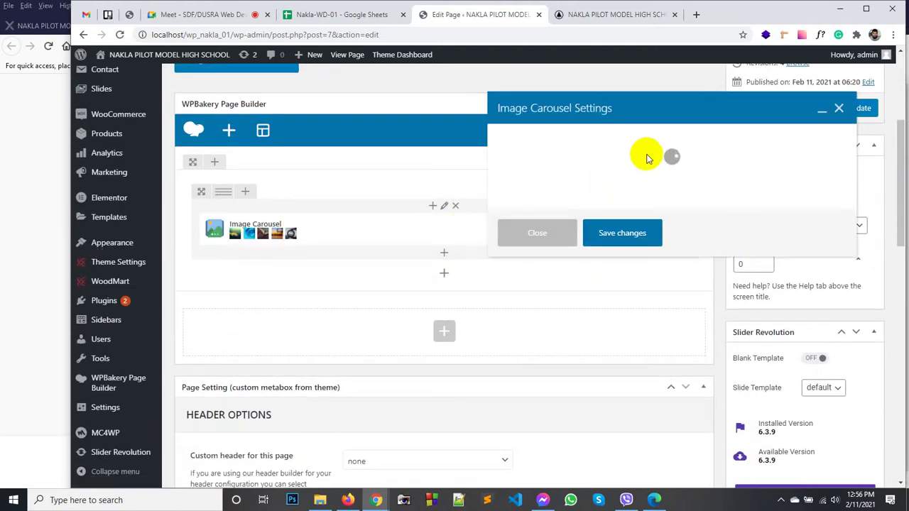
{"action": "scroll", "coordinate": [642, 171], "scroll_direction": "down", "scroll_amount": 3}
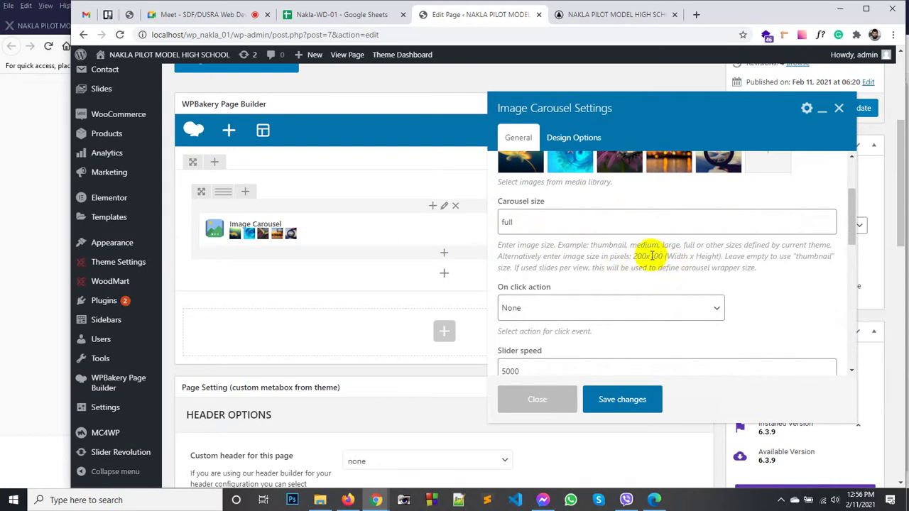
{"action": "left_click_drag", "start_coordinate": [632, 255], "coordinate": [647, 255]}
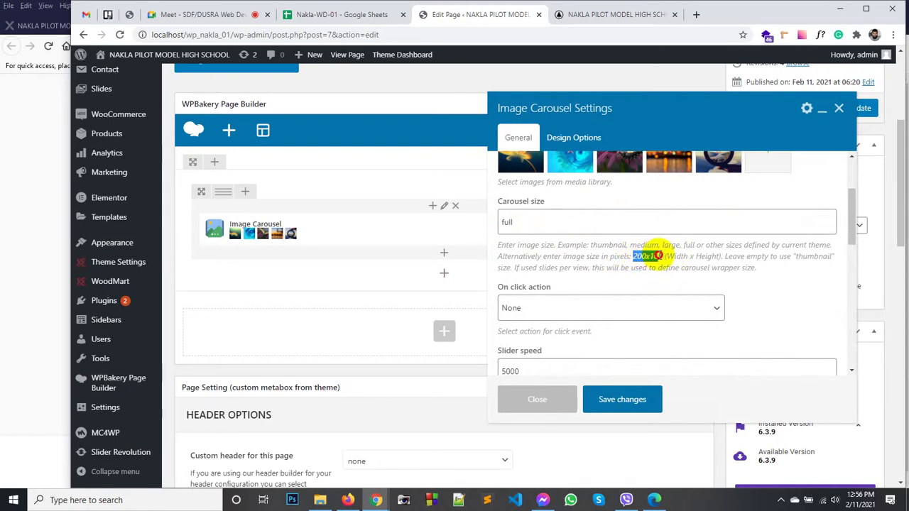
{"action": "right_click", "coordinate": [661, 256]}
{"action": "left_click", "coordinate": [668, 260]}
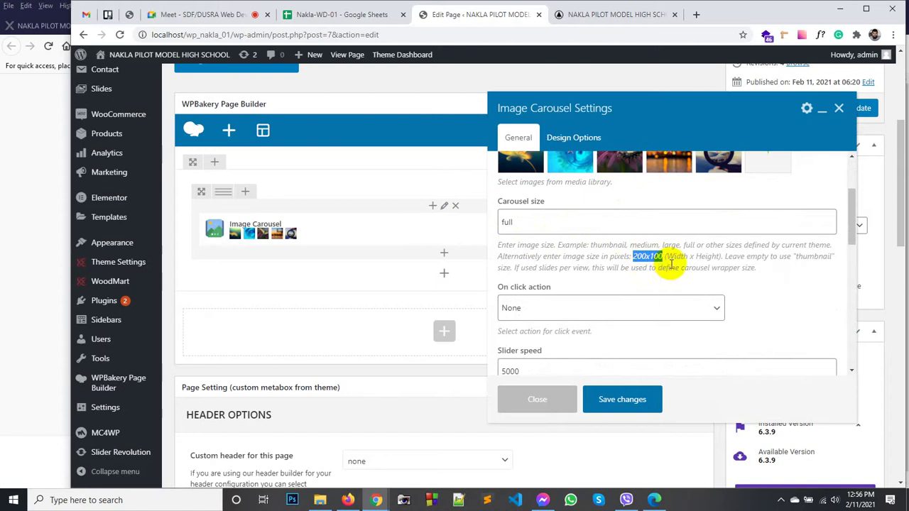
Step: Replace the carousel size 'full' with 1200x550, save, and update the Home Page
{"action": "double_click", "coordinate": [524, 226]}
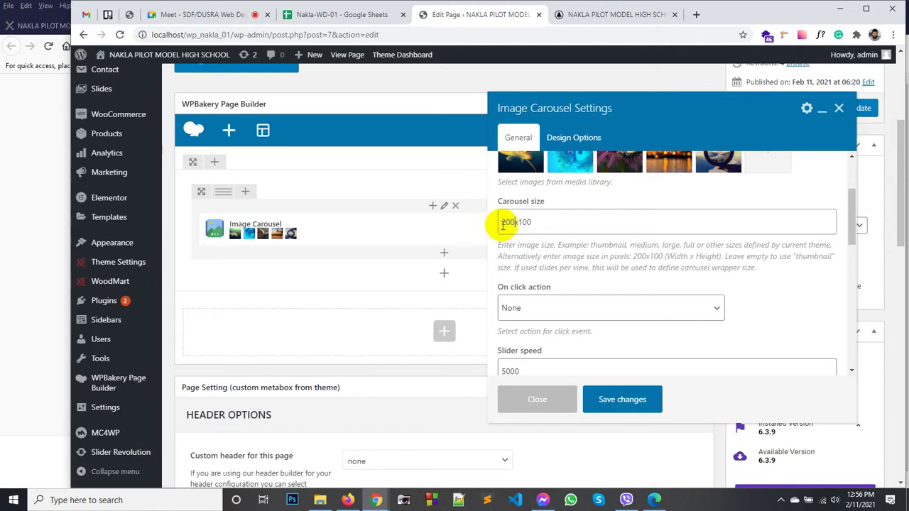
{"action": "left_click", "coordinate": [504, 223]}
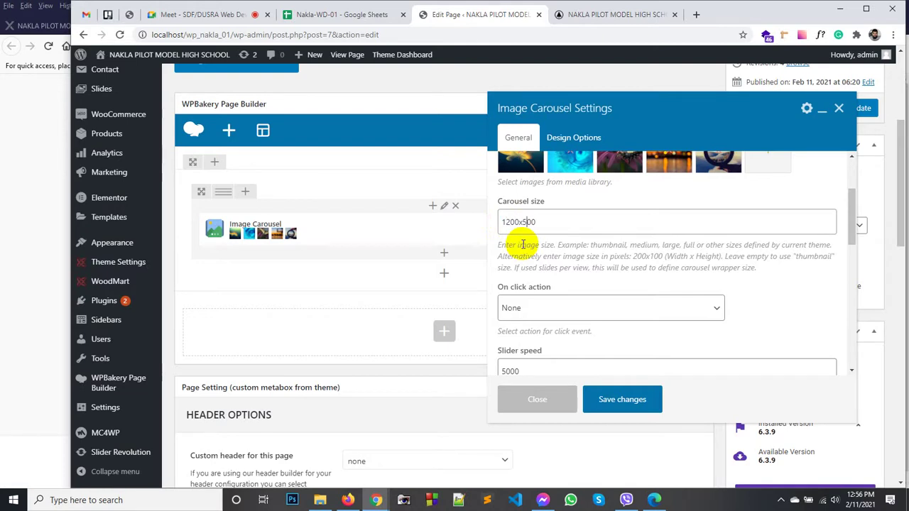
{"action": "left_click", "coordinate": [619, 399]}
{"action": "left_click", "coordinate": [866, 107]}
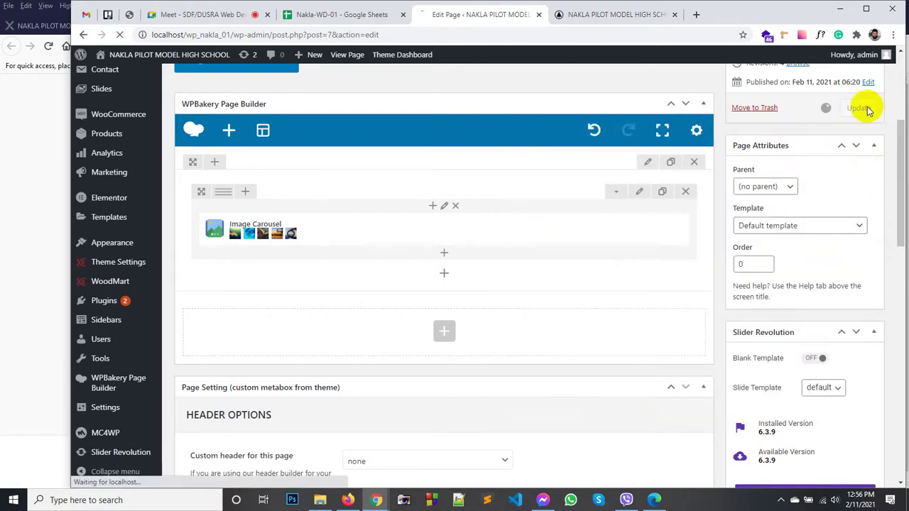
{"action": "left_click", "coordinate": [600, 17]}
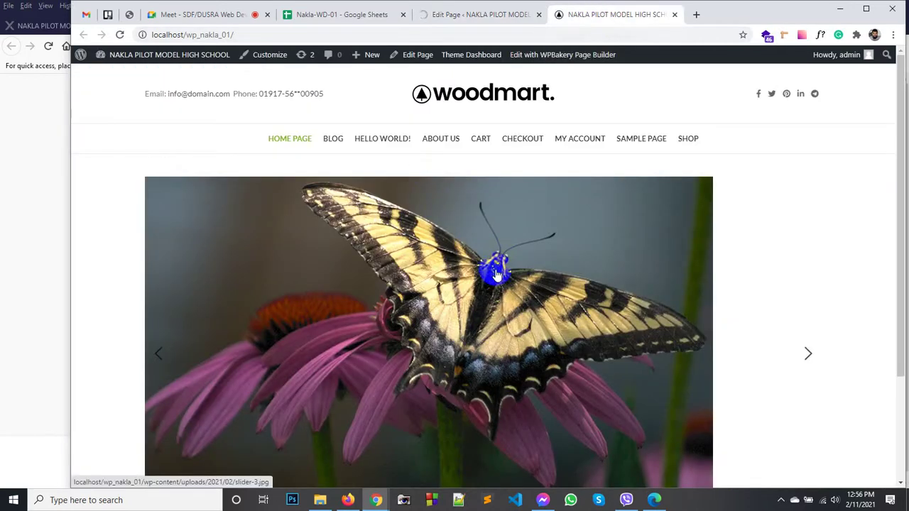
{"action": "scroll", "coordinate": [498, 274], "scroll_direction": "down", "scroll_amount": 2}
{"action": "scroll", "coordinate": [490, 264], "scroll_direction": "up", "scroll_amount": 2}
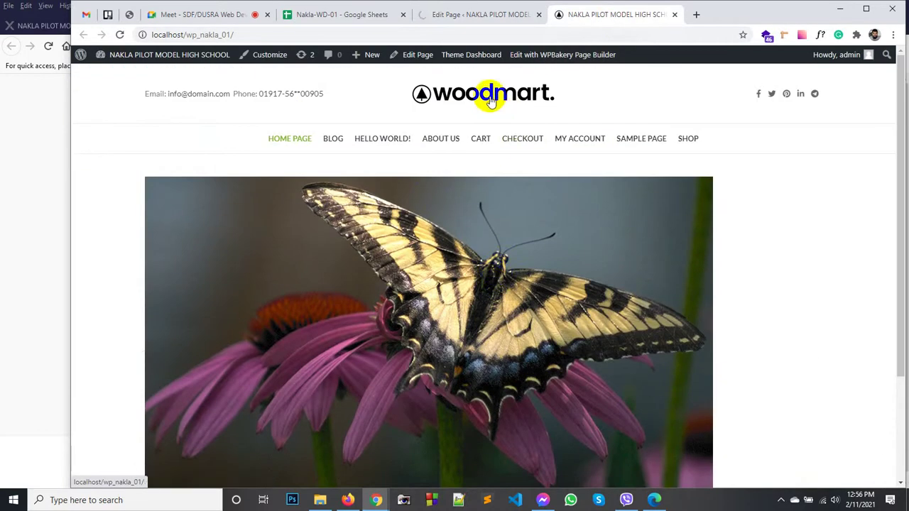
{"action": "left_click", "coordinate": [490, 99]}
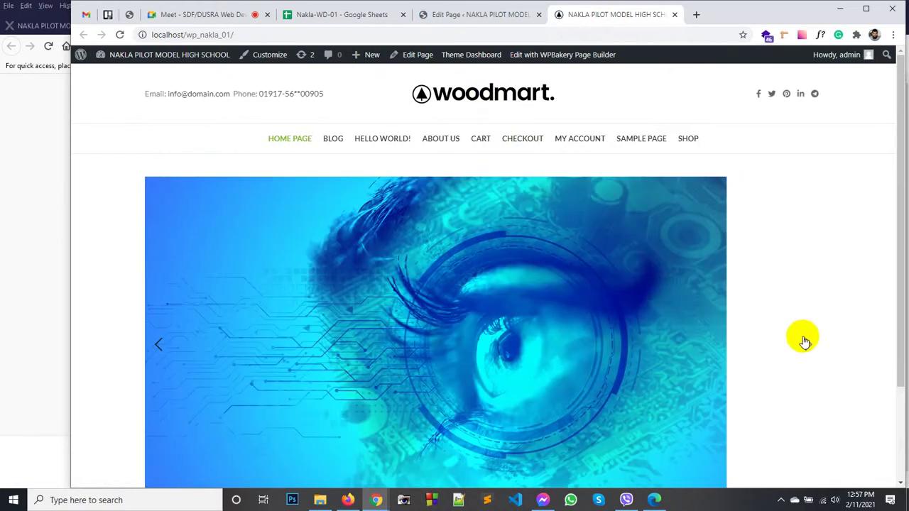
{"action": "scroll", "coordinate": [387, 217], "scroll_direction": "down", "scroll_amount": 2}
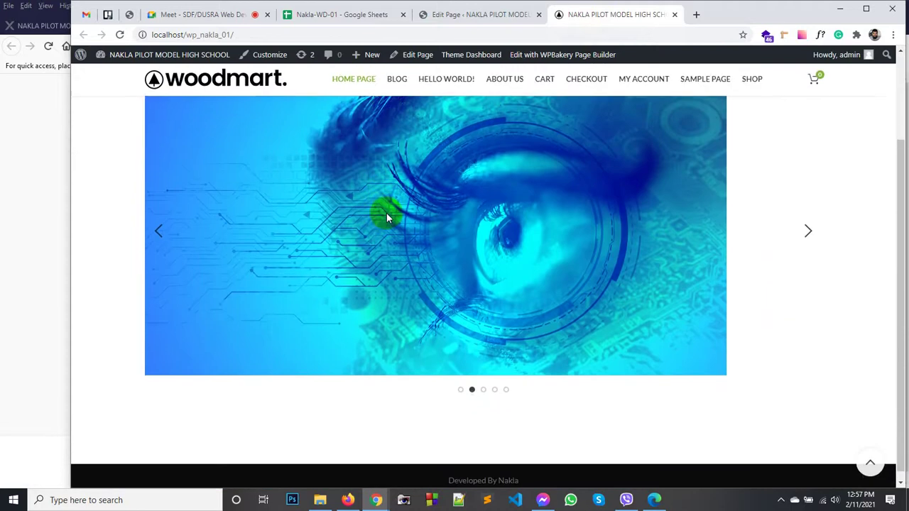
{"action": "left_click", "coordinate": [485, 382]}
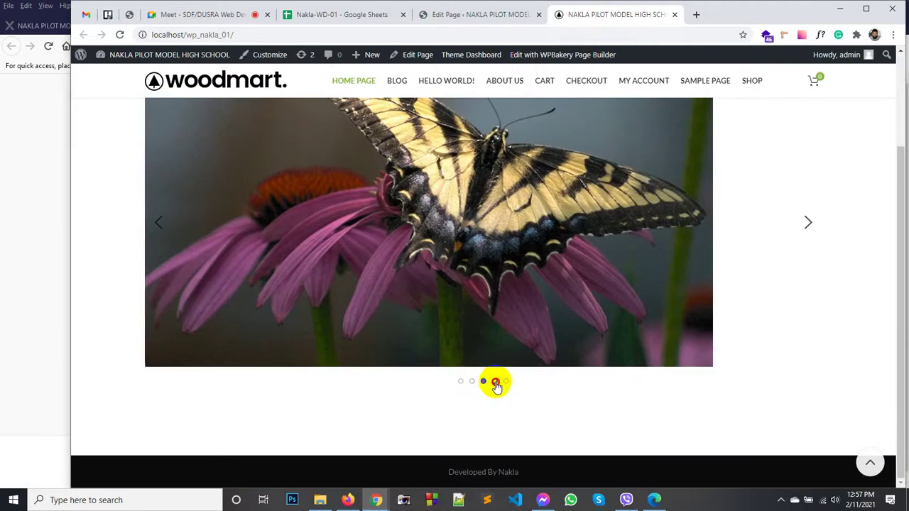
{"action": "left_click", "coordinate": [502, 383]}
Step: Return to the Home Page editor and reopen the Image Carousel settings
{"action": "left_click", "coordinate": [474, 14]}
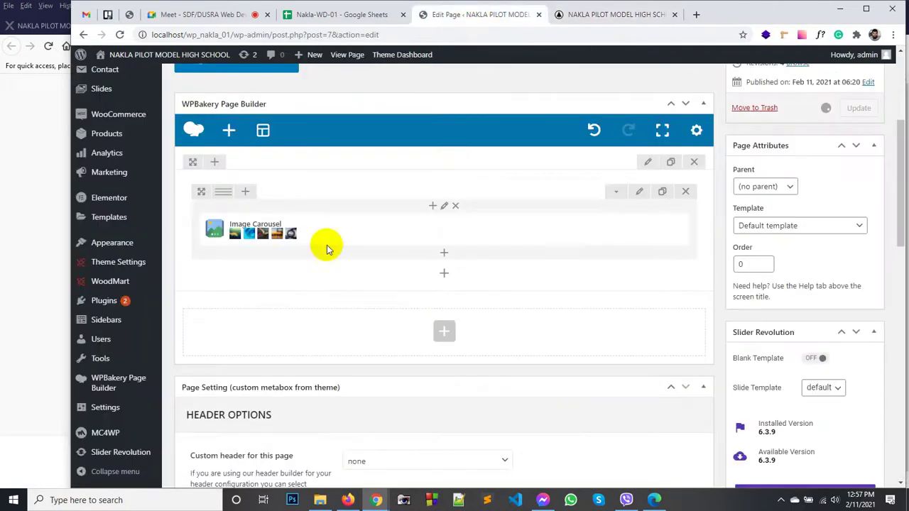
{"action": "scroll", "coordinate": [456, 264], "scroll_direction": "down", "scroll_amount": 3}
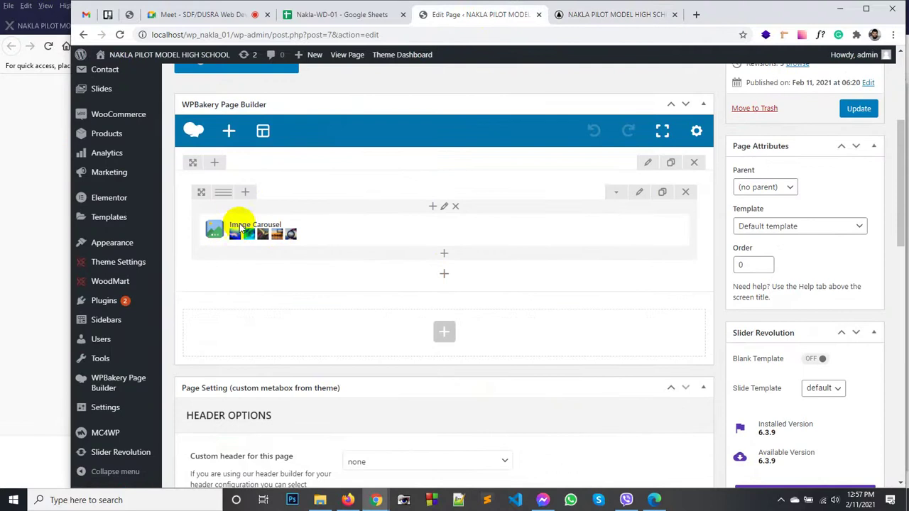
{"action": "mouse_move", "coordinate": [429, 240]}
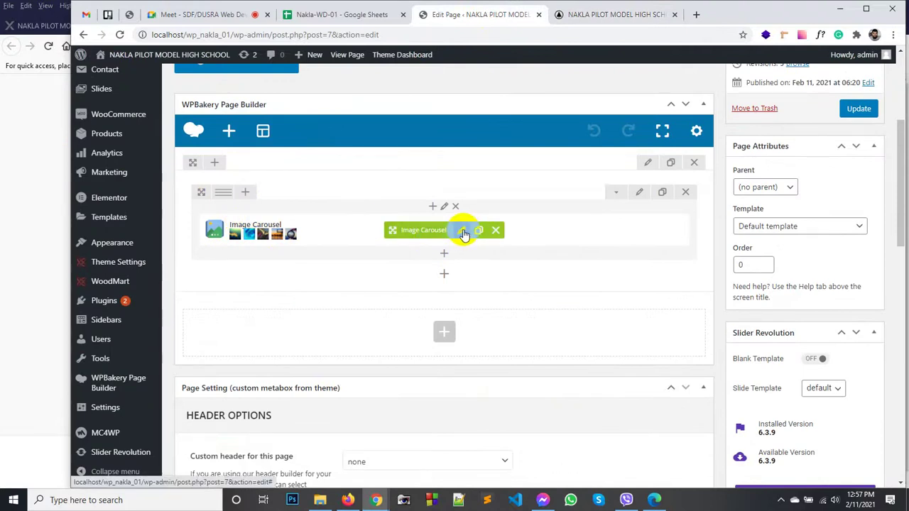
{"action": "left_click", "coordinate": [463, 231]}
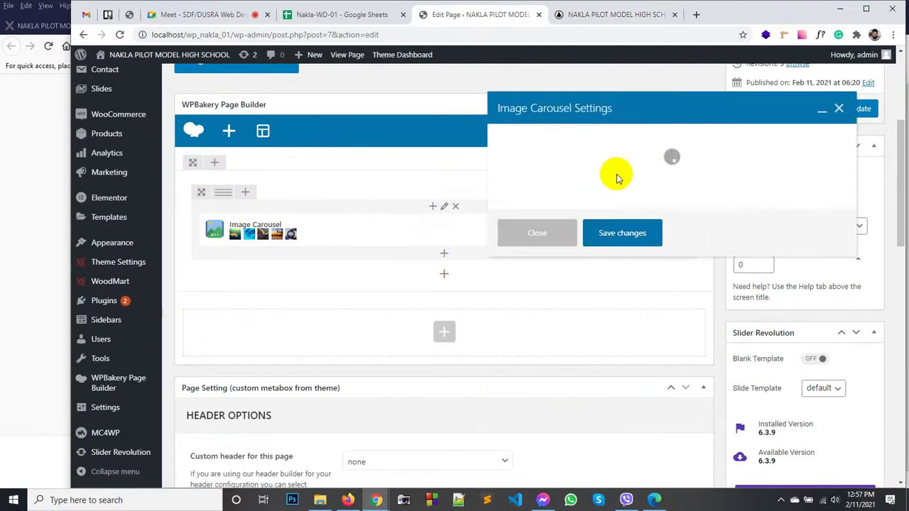
Step: Enter mySlider as the carousel's Extra class name and save the settings
{"action": "scroll", "coordinate": [593, 227], "scroll_direction": "down", "scroll_amount": 1}
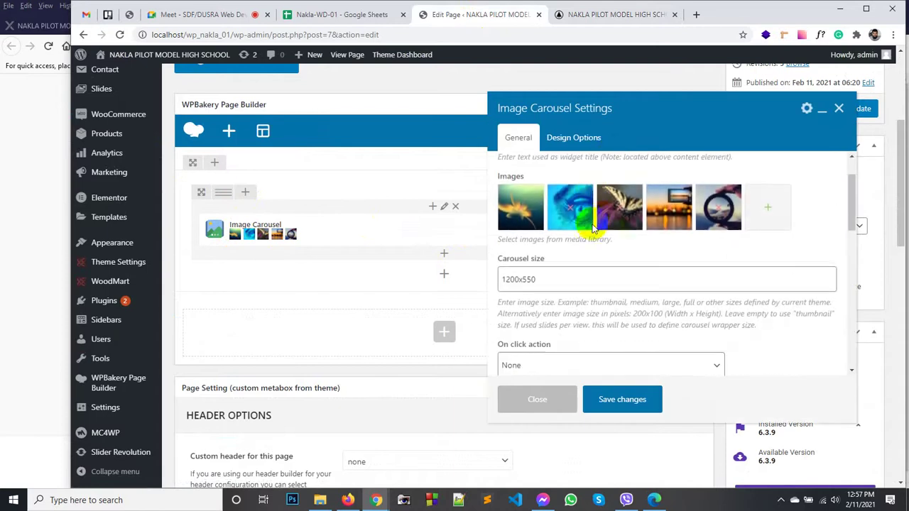
{"action": "scroll", "coordinate": [590, 304], "scroll_direction": "down", "scroll_amount": 1}
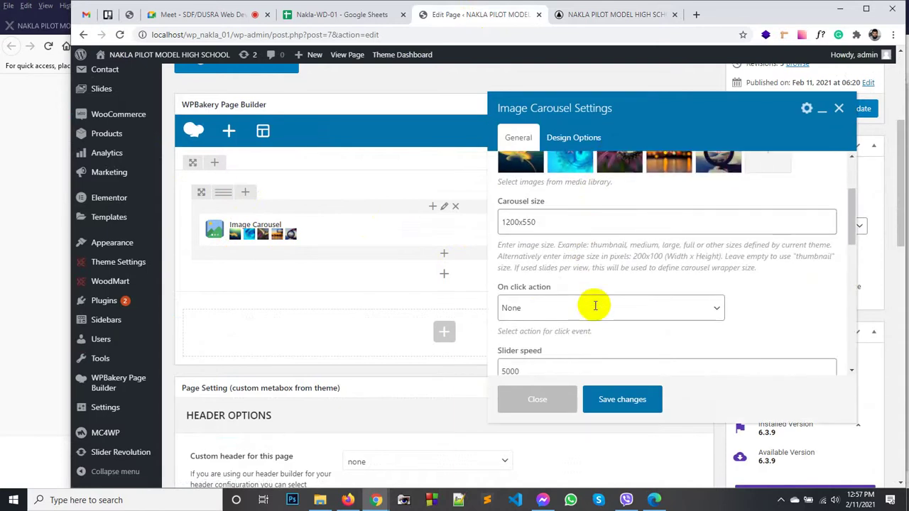
{"action": "scroll", "coordinate": [583, 312], "scroll_direction": "down", "scroll_amount": 4}
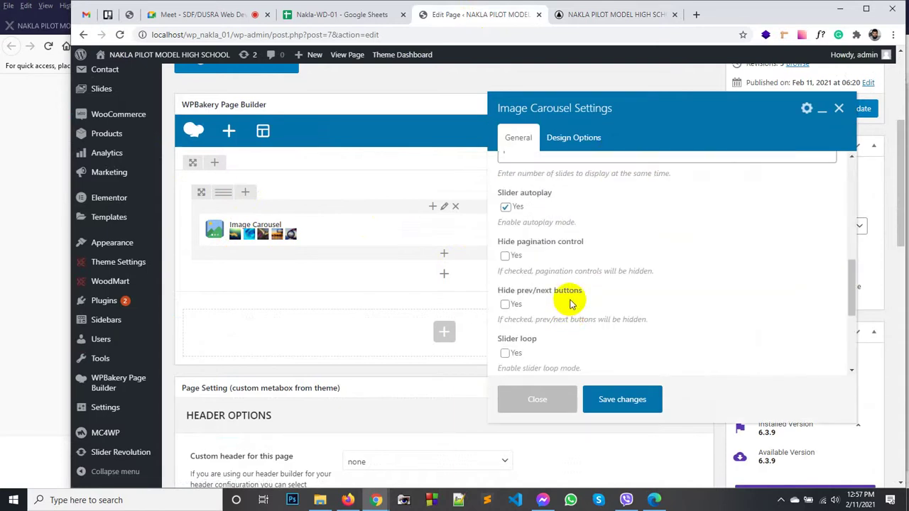
{"action": "scroll", "coordinate": [573, 311], "scroll_direction": "down", "scroll_amount": 1}
{"action": "scroll", "coordinate": [575, 309], "scroll_direction": "down", "scroll_amount": 5}
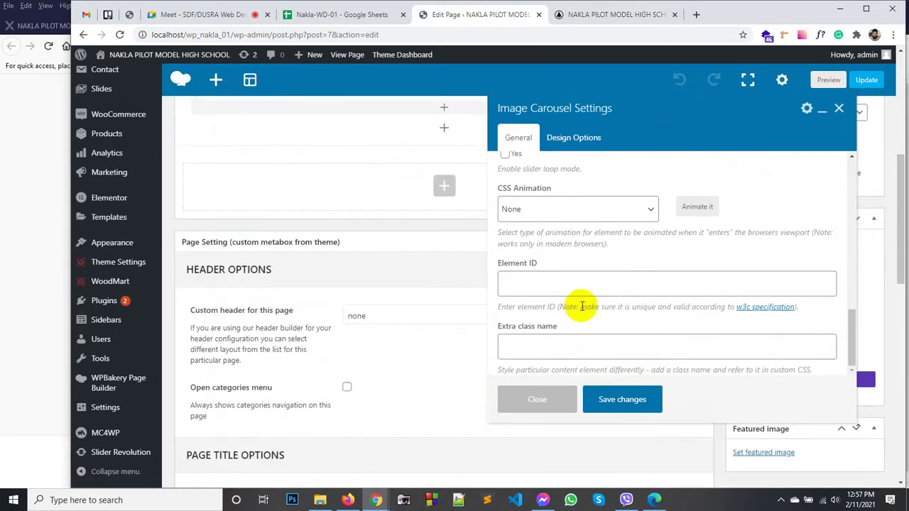
{"action": "scroll", "coordinate": [635, 292], "scroll_direction": "up", "scroll_amount": 5}
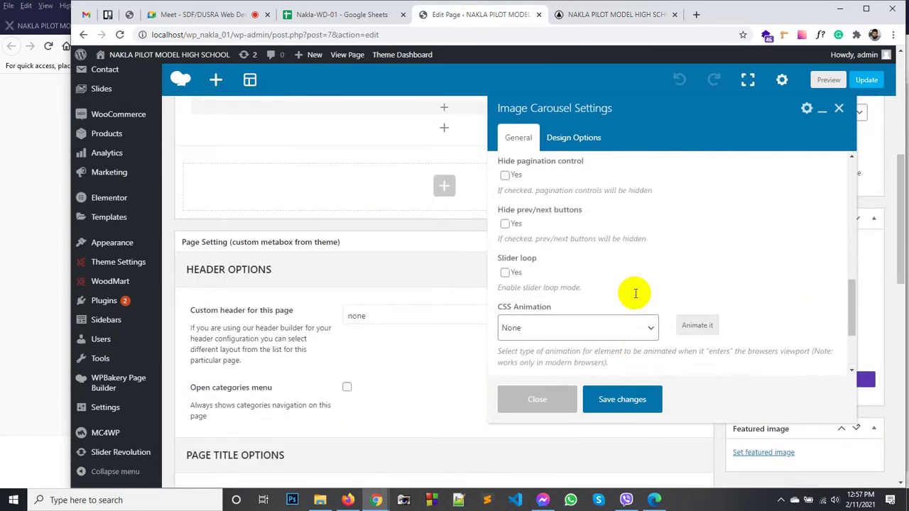
{"action": "scroll", "coordinate": [635, 293], "scroll_direction": "up", "scroll_amount": 2}
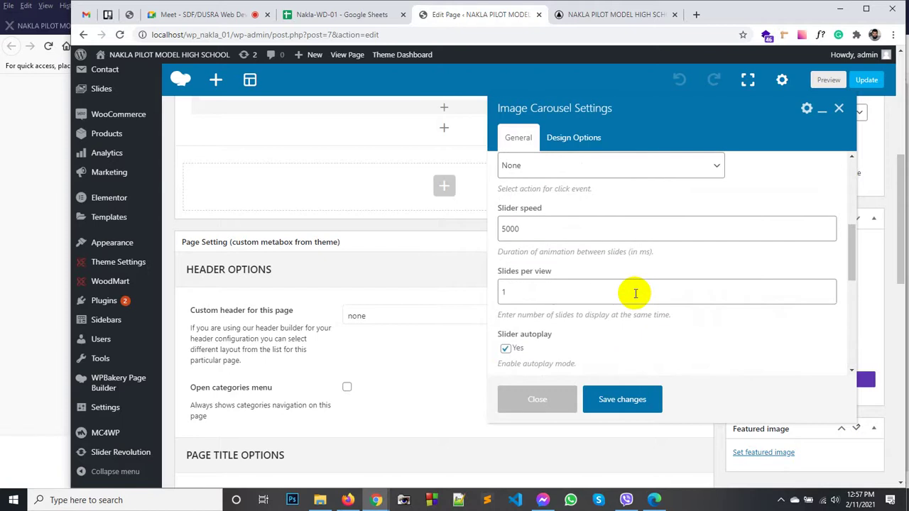
{"action": "scroll", "coordinate": [590, 282], "scroll_direction": "up", "scroll_amount": 2}
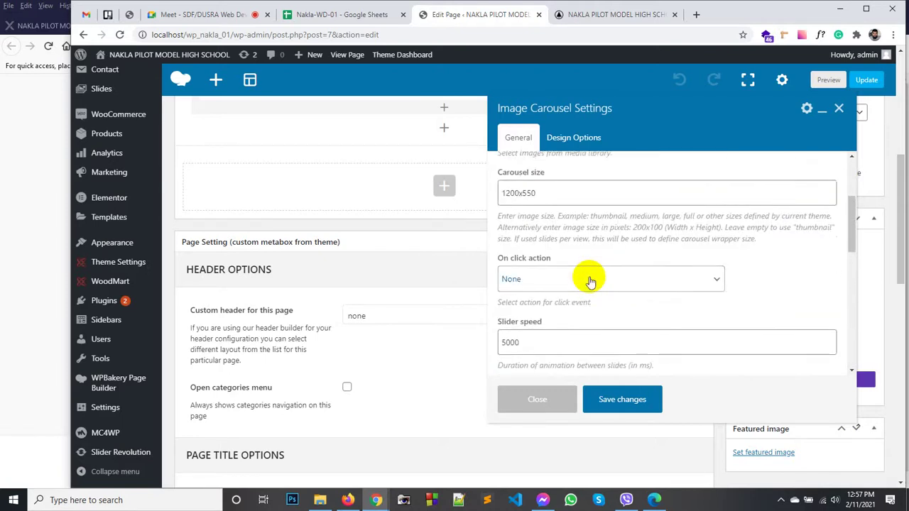
{"action": "scroll", "coordinate": [589, 282], "scroll_direction": "up", "scroll_amount": 2}
{"action": "scroll", "coordinate": [589, 282], "scroll_direction": "down", "scroll_amount": 8}
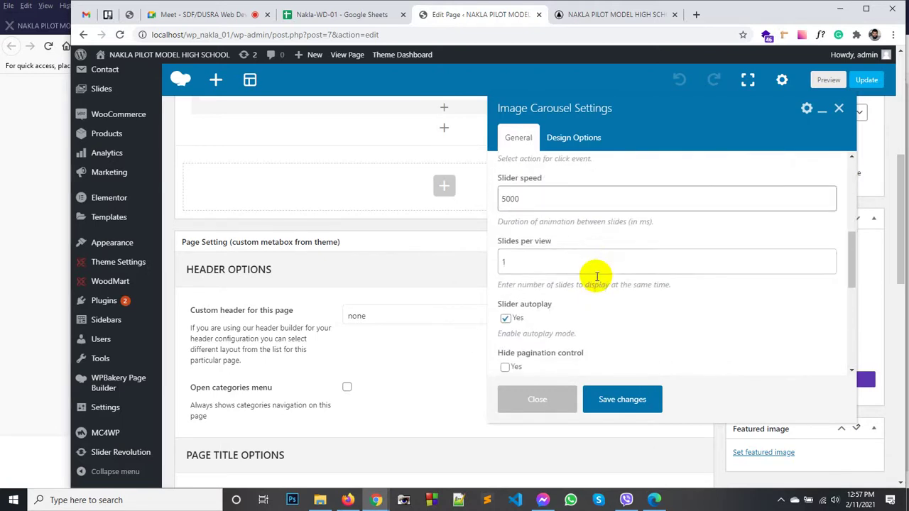
{"action": "scroll", "coordinate": [597, 280], "scroll_direction": "down", "scroll_amount": 2}
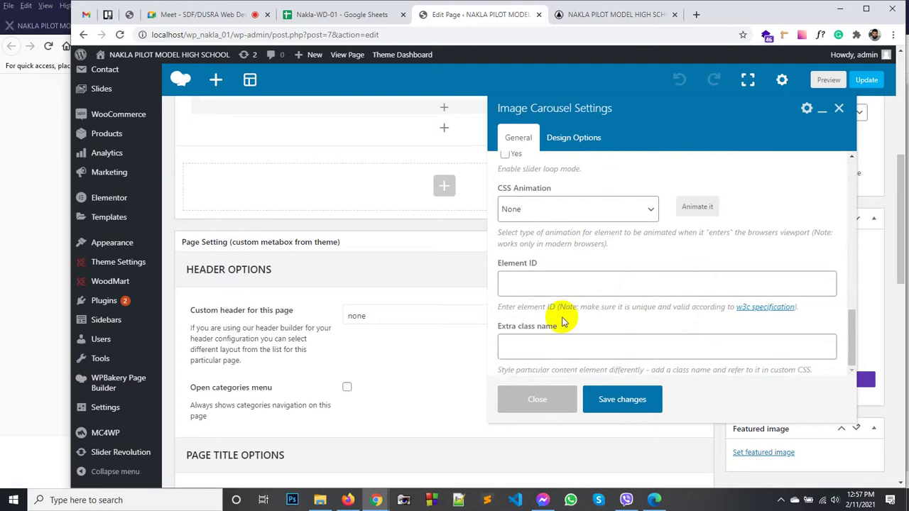
{"action": "left_click", "coordinate": [553, 349]}
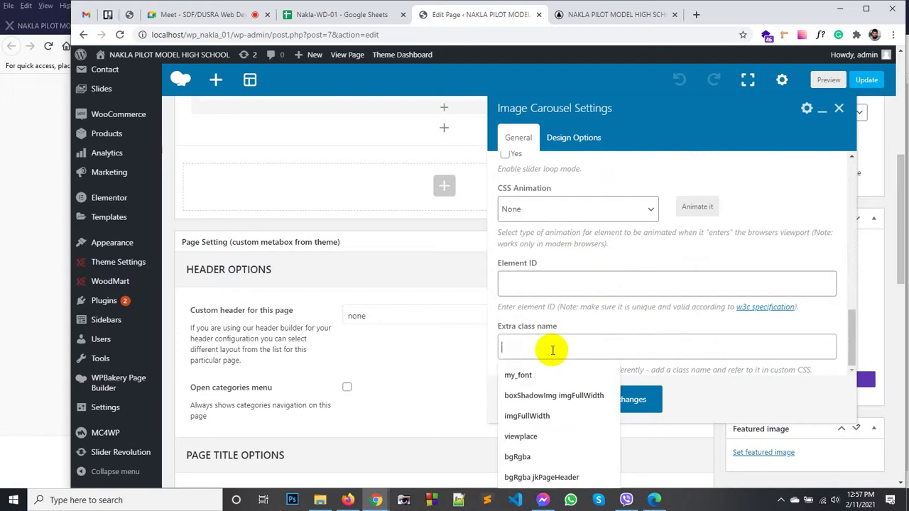
{"action": "type", "text": "m"}
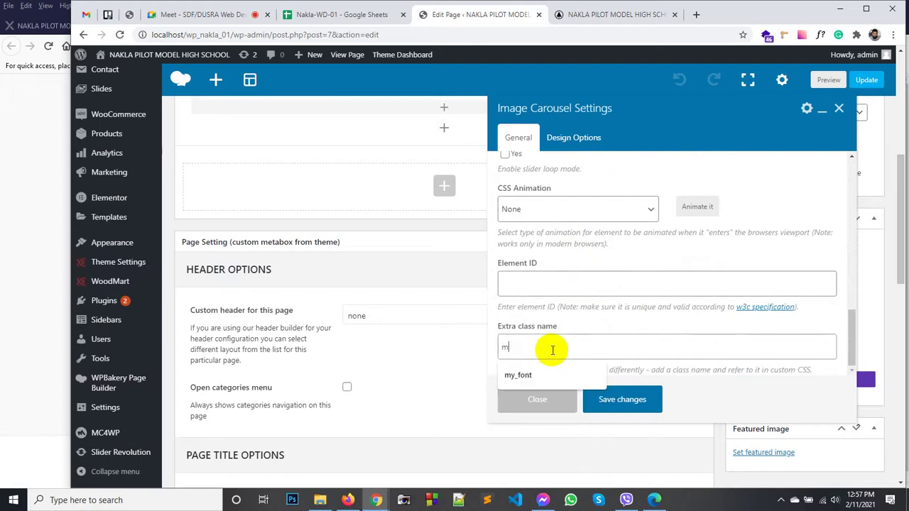
{"action": "type", "text": "ySlider"}
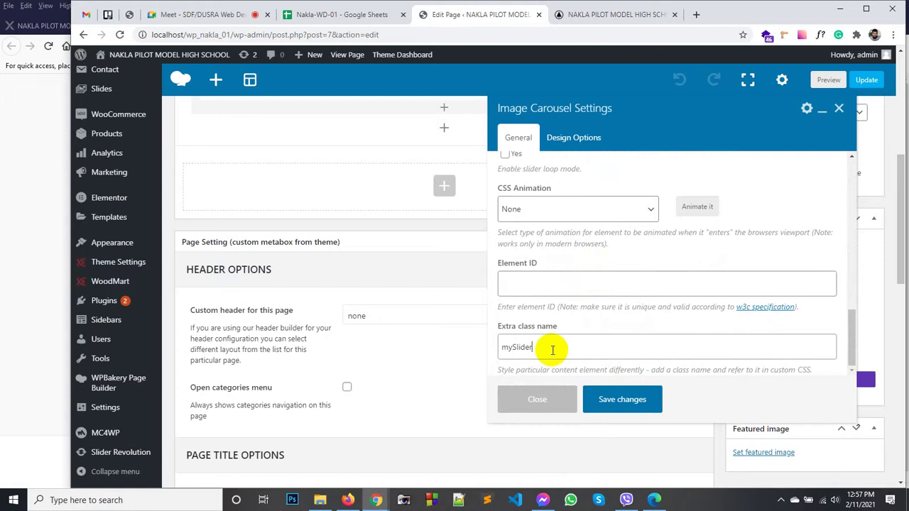
{"action": "double_click", "coordinate": [522, 347]}
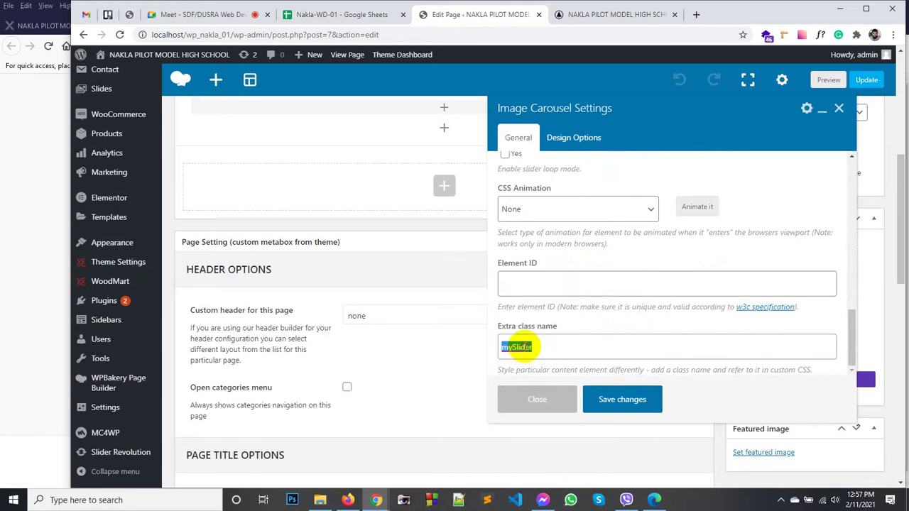
{"action": "left_click", "coordinate": [622, 399]}
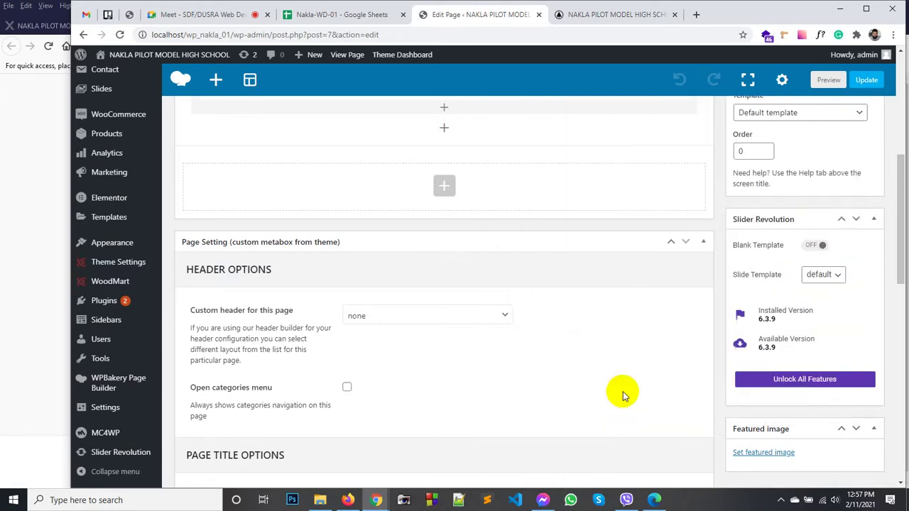
Step: Update the home page and switch to the live home page tab
{"action": "left_click", "coordinate": [868, 80]}
{"action": "left_click", "coordinate": [602, 16]}
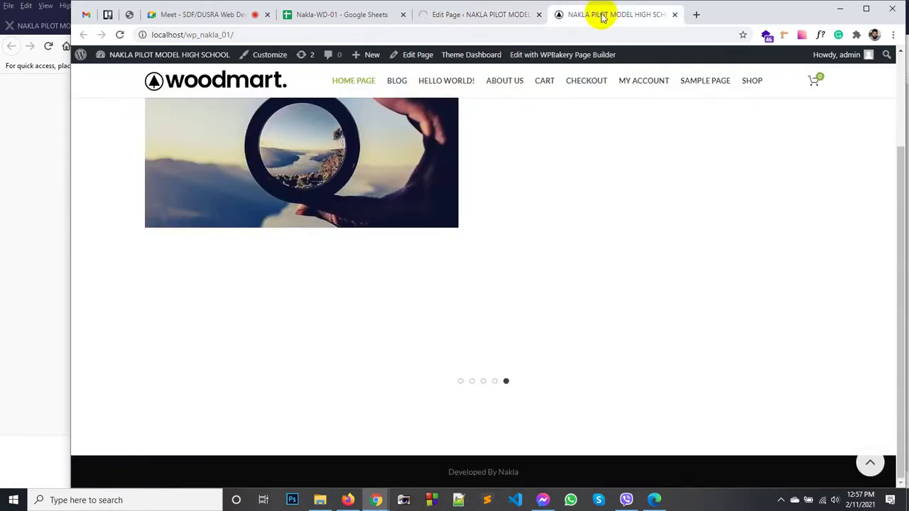
{"action": "left_click", "coordinate": [459, 17]}
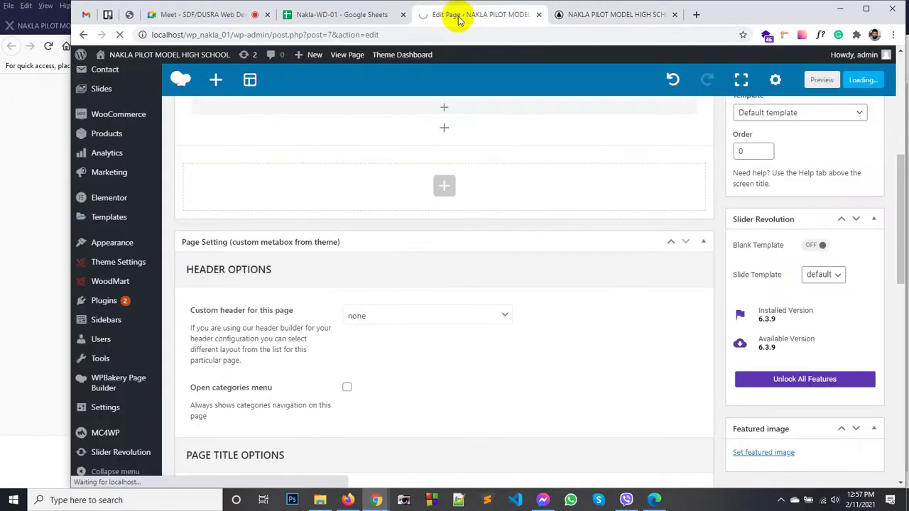
{"action": "left_click", "coordinate": [602, 18]}
Step: Inspect the carousel image and browse its owl-carousel HTML markup in developer tools
{"action": "right_click", "coordinate": [338, 203]}
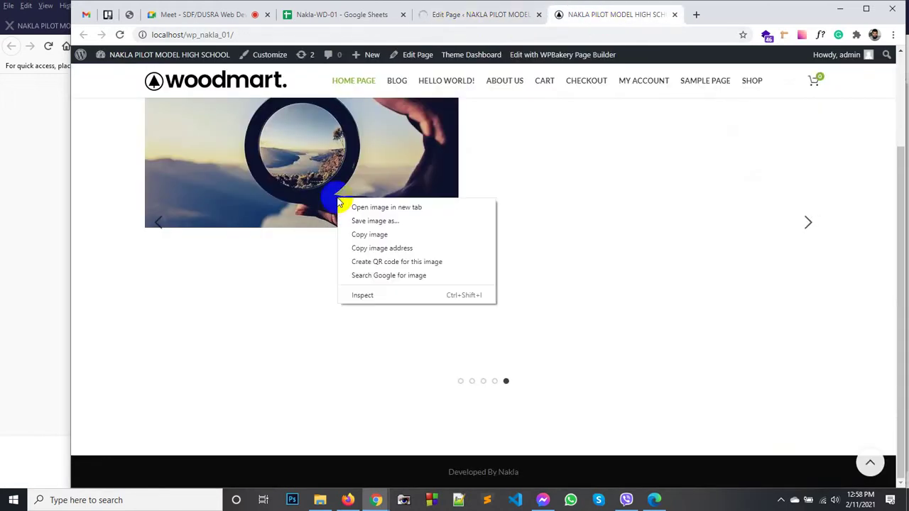
{"action": "left_click", "coordinate": [395, 295]}
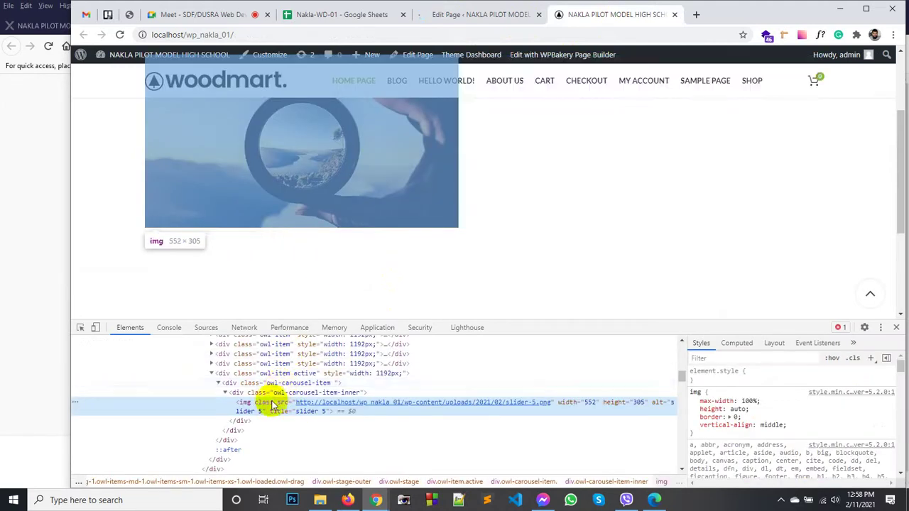
{"action": "scroll", "coordinate": [264, 384], "scroll_direction": "up", "scroll_amount": 1}
{"action": "scroll", "coordinate": [265, 384], "scroll_direction": "up", "scroll_amount": 2}
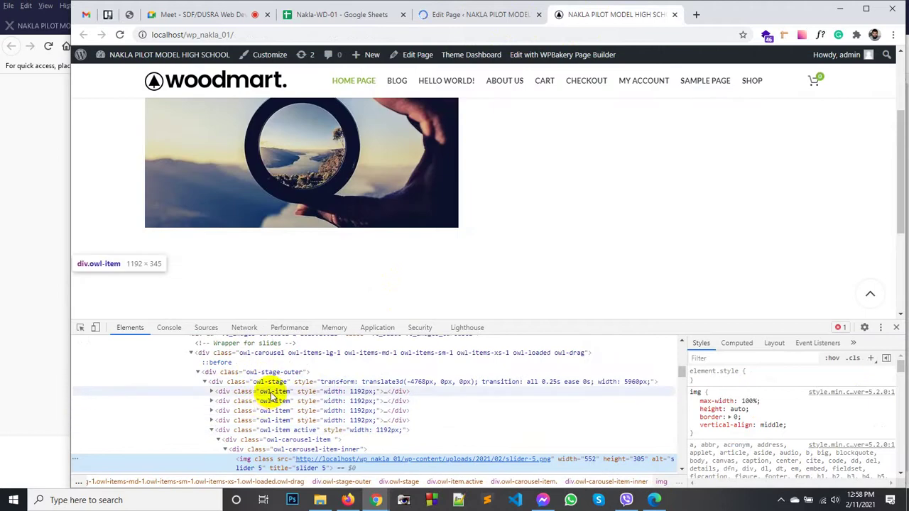
{"action": "scroll", "coordinate": [267, 408], "scroll_direction": "up", "scroll_amount": 3}
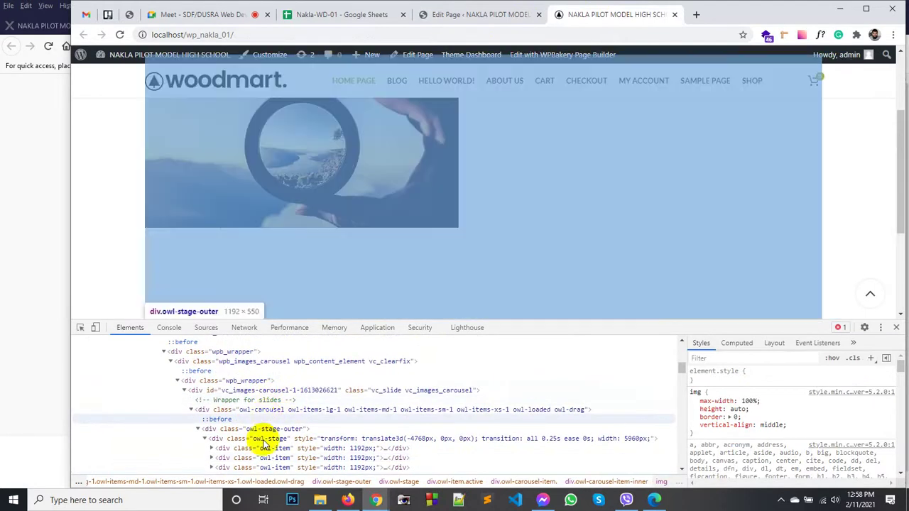
{"action": "scroll", "coordinate": [267, 426], "scroll_direction": "down", "scroll_amount": 3}
{"action": "scroll", "coordinate": [284, 399], "scroll_direction": "down", "scroll_amount": 3}
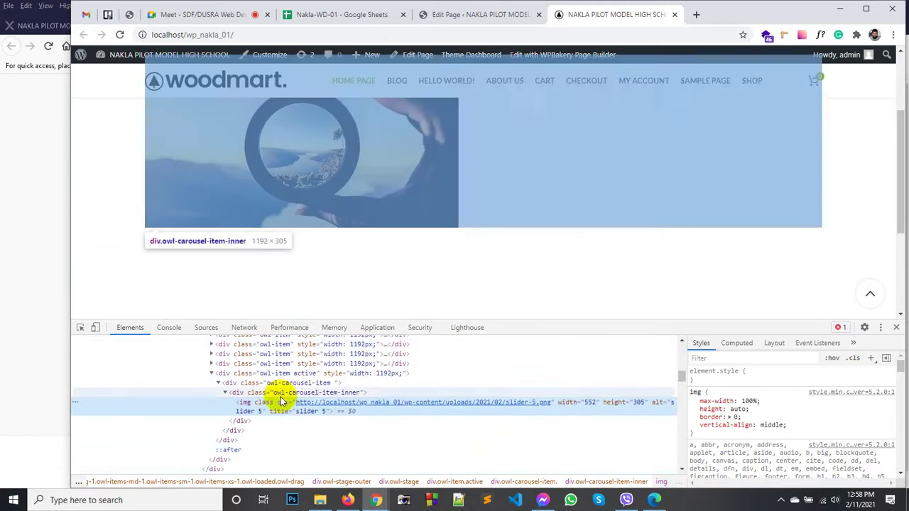
{"action": "mouse_move", "coordinate": [304, 402]}
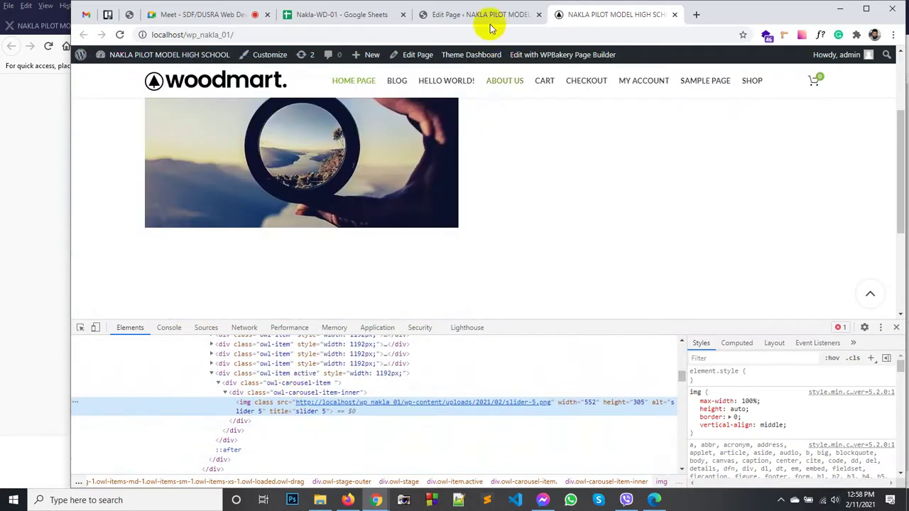
Step: Go back to the home page editor and open the carousel row's settings
{"action": "left_click", "coordinate": [469, 16]}
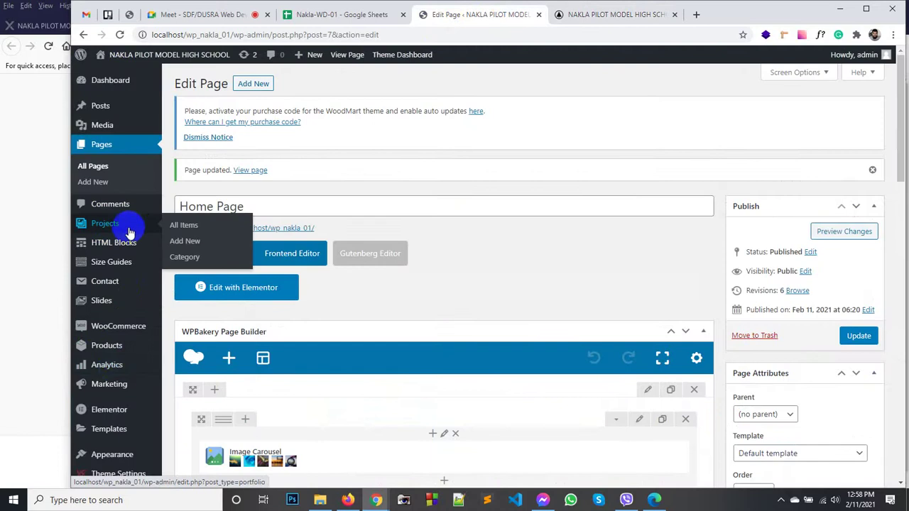
{"action": "scroll", "coordinate": [110, 393], "scroll_direction": "down", "scroll_amount": 3}
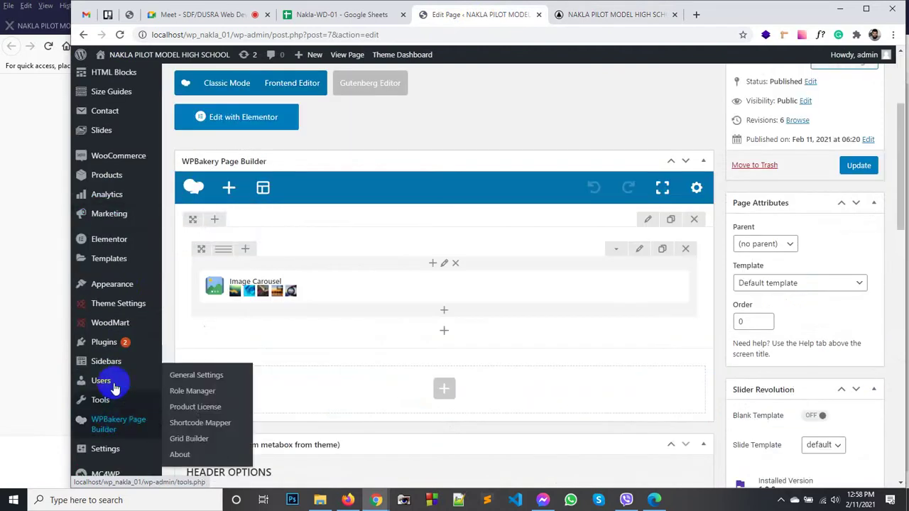
{"action": "mouse_move", "coordinate": [106, 304]}
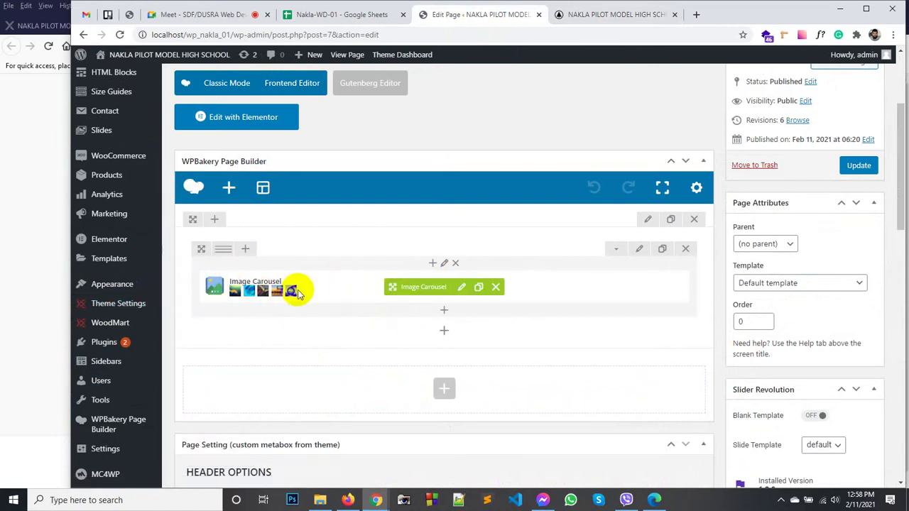
{"action": "left_click", "coordinate": [639, 254]}
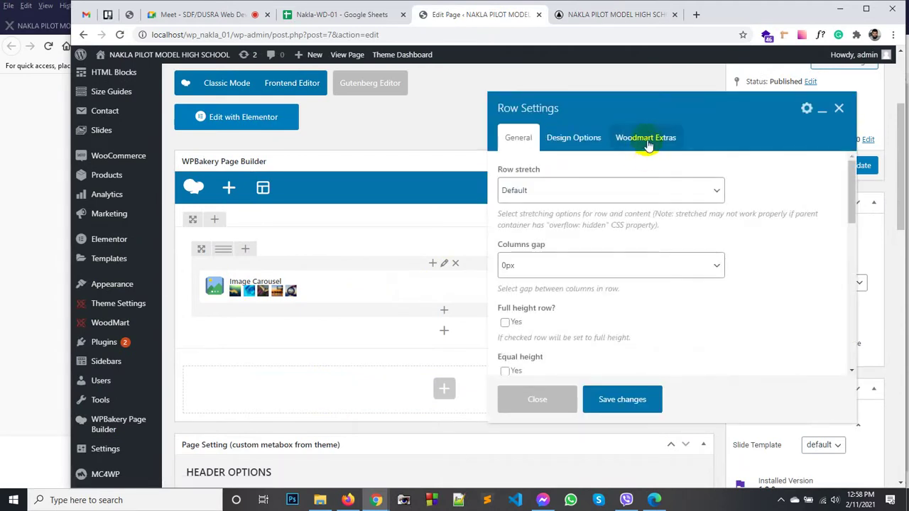
{"action": "scroll", "coordinate": [601, 241], "scroll_direction": "down", "scroll_amount": 10}
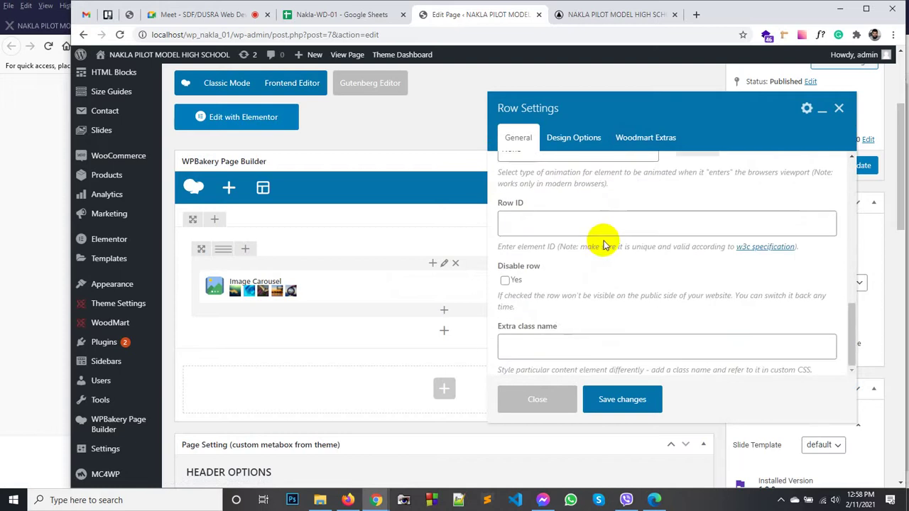
{"action": "scroll", "coordinate": [601, 221], "scroll_direction": "up", "scroll_amount": 2}
Step: Review the row's Design Options and WoodMart Extras, then close without changes
{"action": "left_click", "coordinate": [596, 142]}
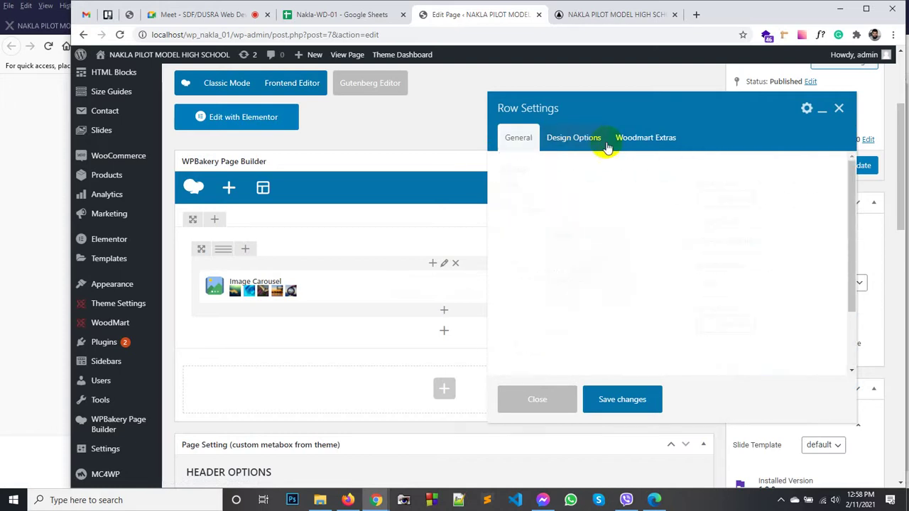
{"action": "left_click", "coordinate": [645, 147]}
{"action": "scroll", "coordinate": [615, 250], "scroll_direction": "down", "scroll_amount": 6}
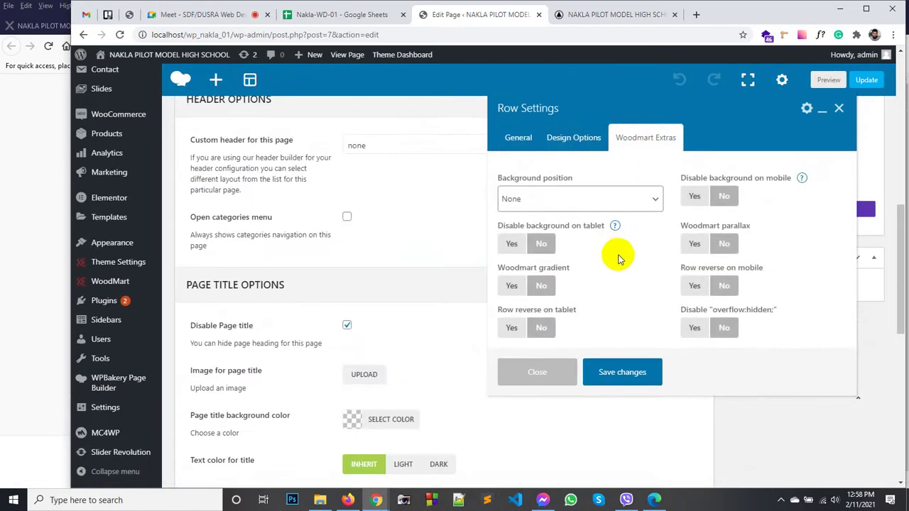
{"action": "scroll", "coordinate": [618, 254], "scroll_direction": "up", "scroll_amount": 5}
{"action": "scroll", "coordinate": [463, 280], "scroll_direction": "up", "scroll_amount": 3}
{"action": "scroll", "coordinate": [450, 260], "scroll_direction": "down", "scroll_amount": 2}
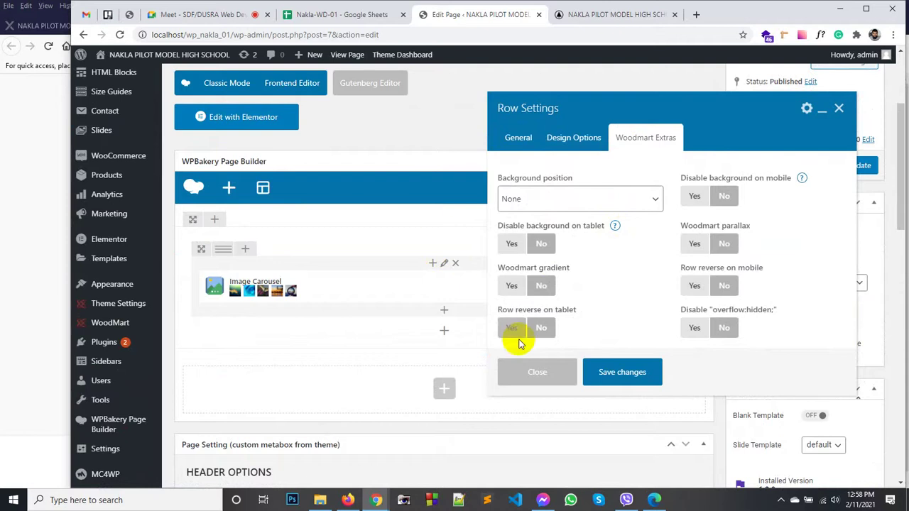
{"action": "left_click", "coordinate": [537, 371]}
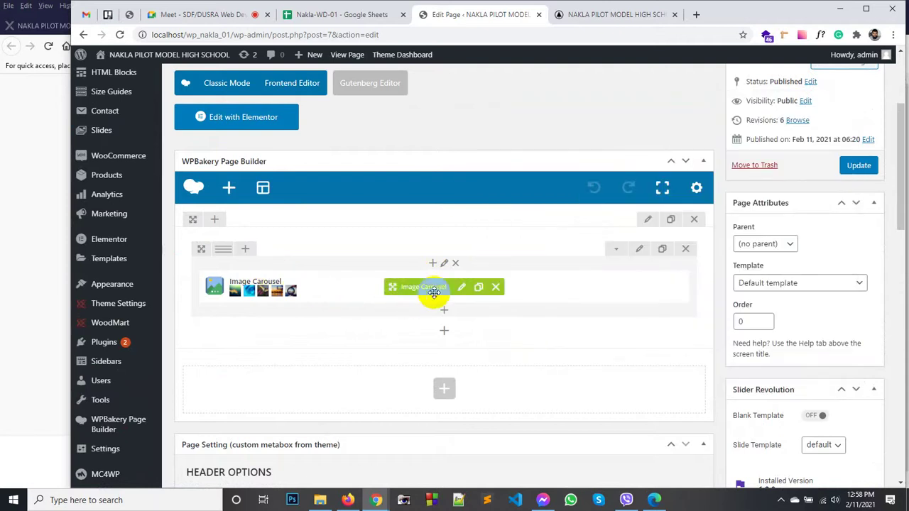
{"action": "left_click", "coordinate": [110, 302]}
Step: Open the Customizer's Additional CSS in a new tab and start a mySlider selector
{"action": "mouse_move", "coordinate": [125, 315]}
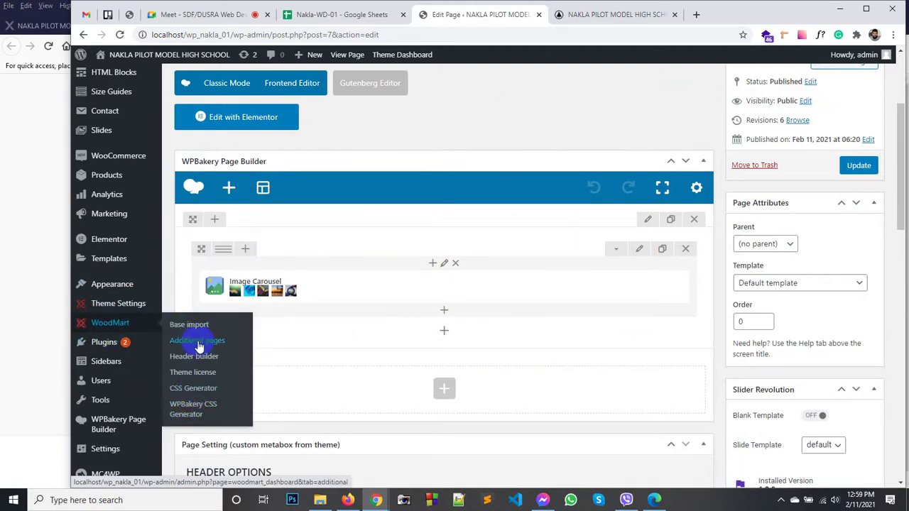
{"action": "mouse_move", "coordinate": [111, 285]}
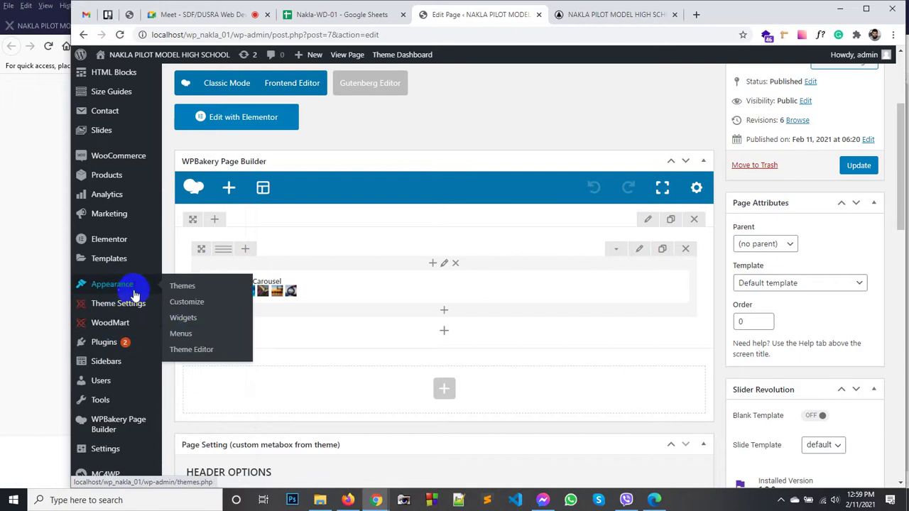
{"action": "middle_click", "coordinate": [190, 304]}
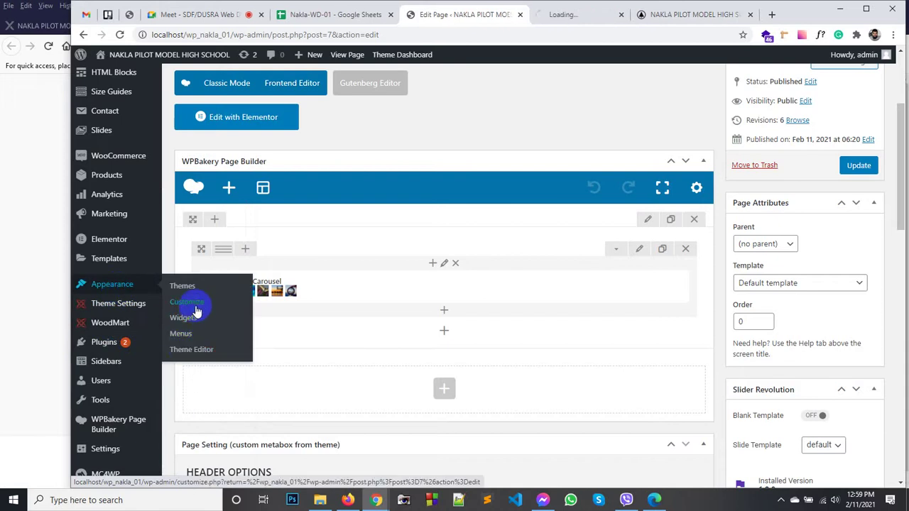
{"action": "left_click", "coordinate": [587, 15]}
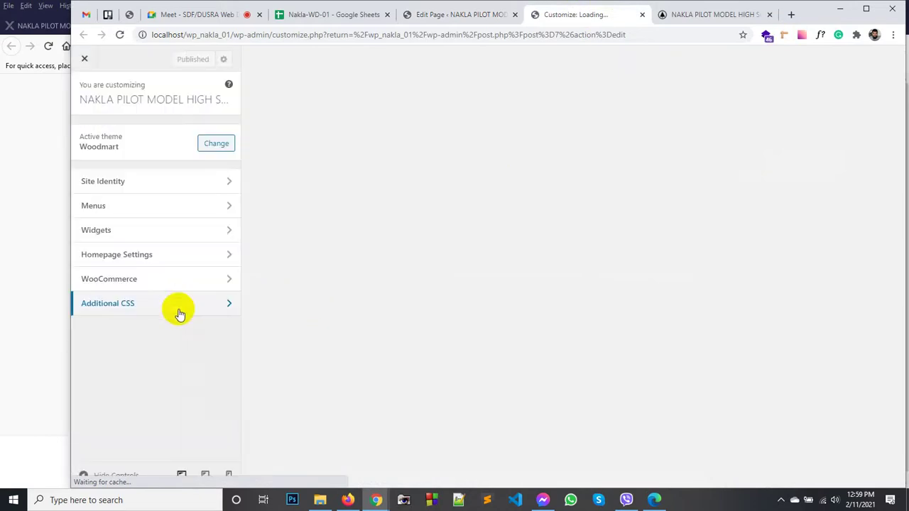
{"action": "left_click", "coordinate": [157, 316]}
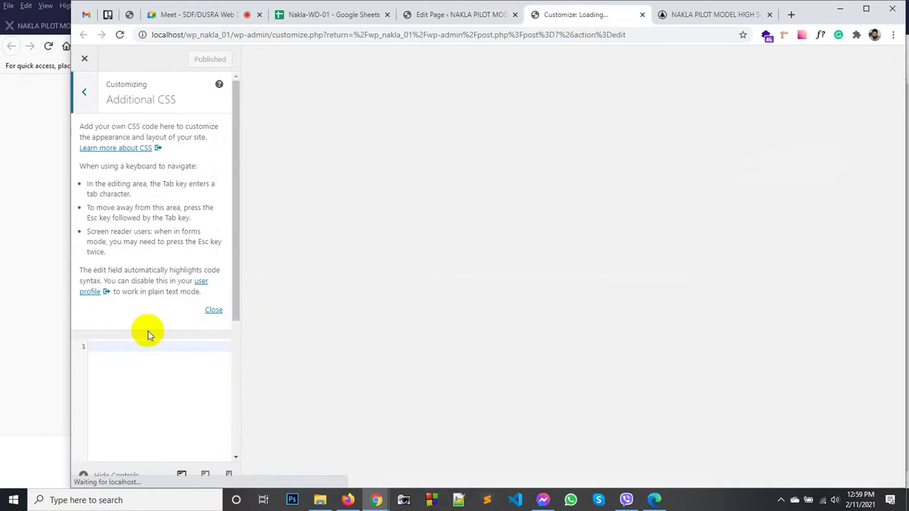
{"action": "type", "text": "mySlider"}
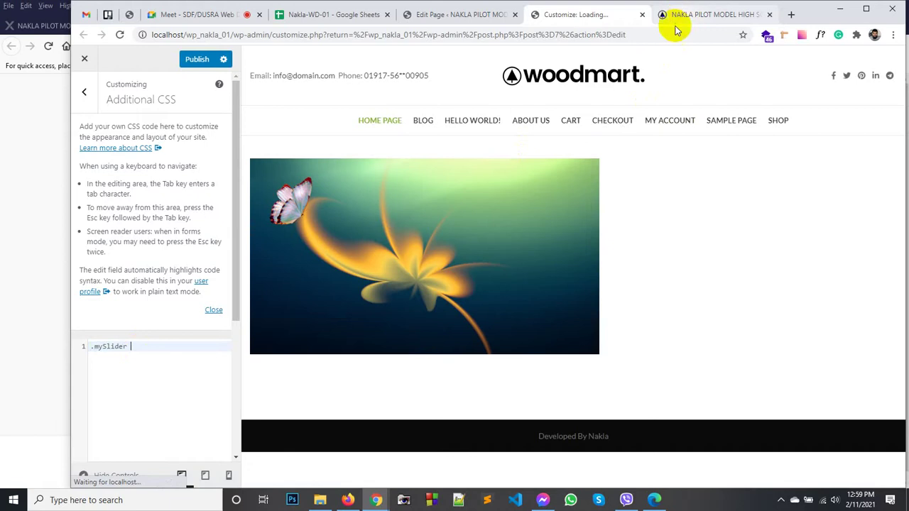
Step: Complete the .mySlider .owl-carousel-item-inner img rule with width 100% and height 550px
{"action": "left_click", "coordinate": [708, 15]}
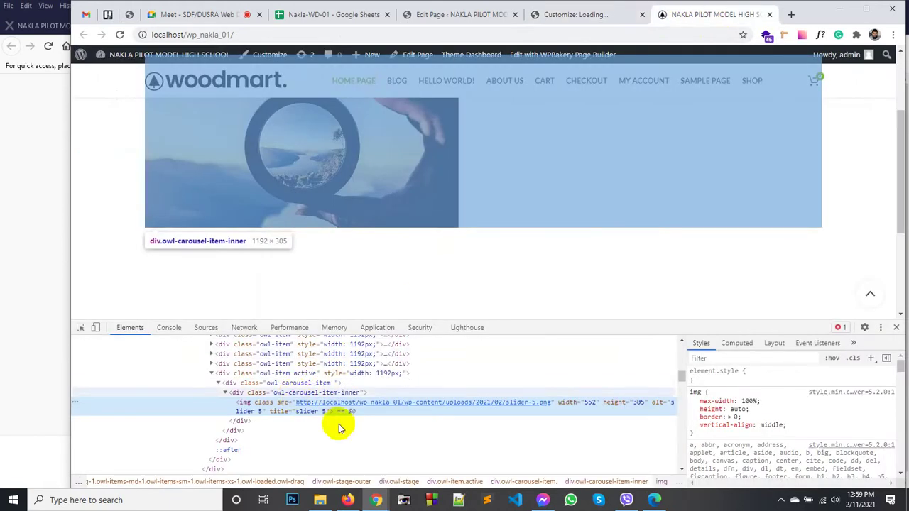
{"action": "left_click", "coordinate": [316, 395]}
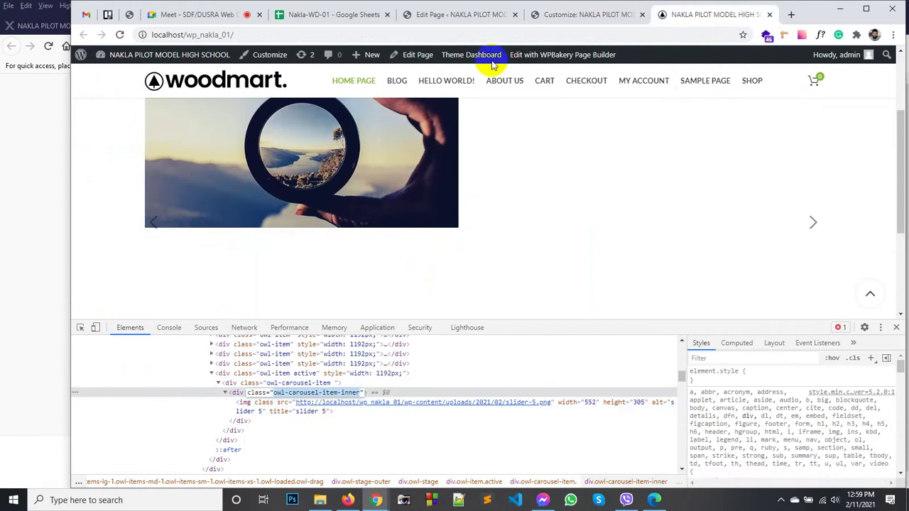
{"action": "left_click", "coordinate": [548, 15]}
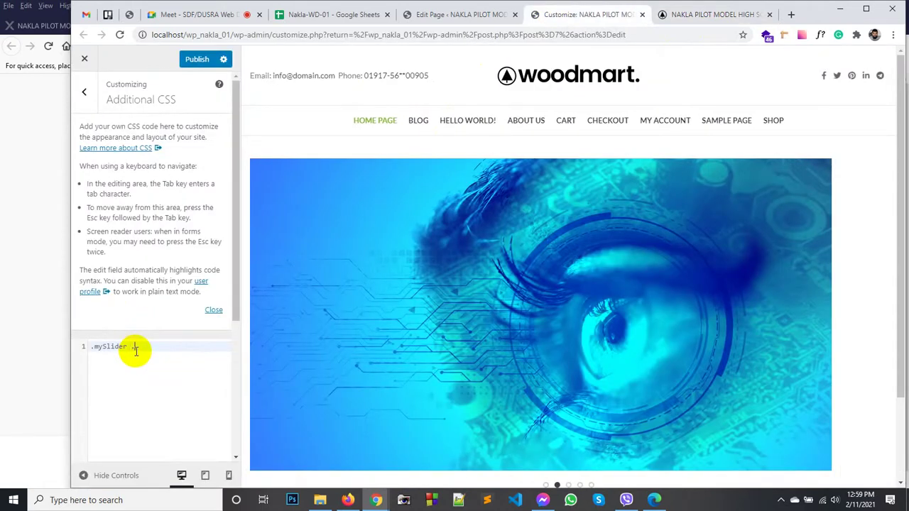
{"action": "type", "text": "sel-item-inners"}
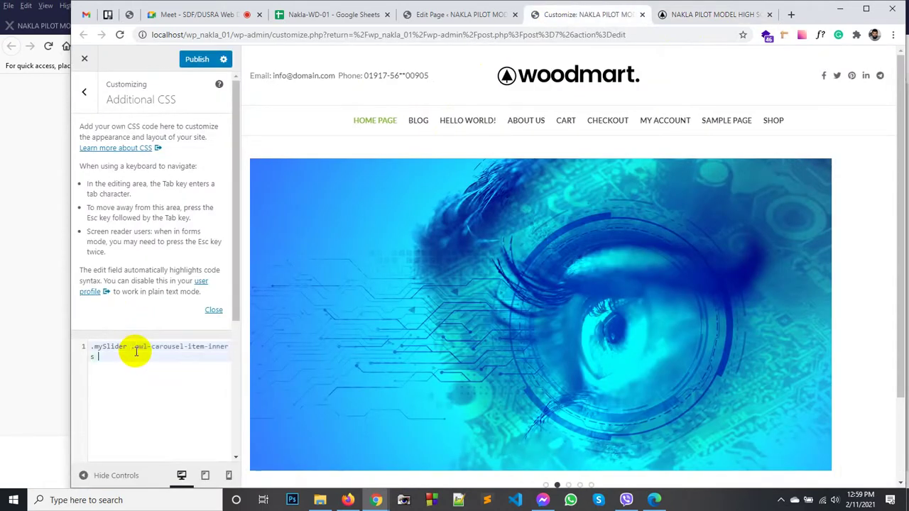
{"action": "key", "text": "BackSpace"}
{"action": "type", "text": "im"}
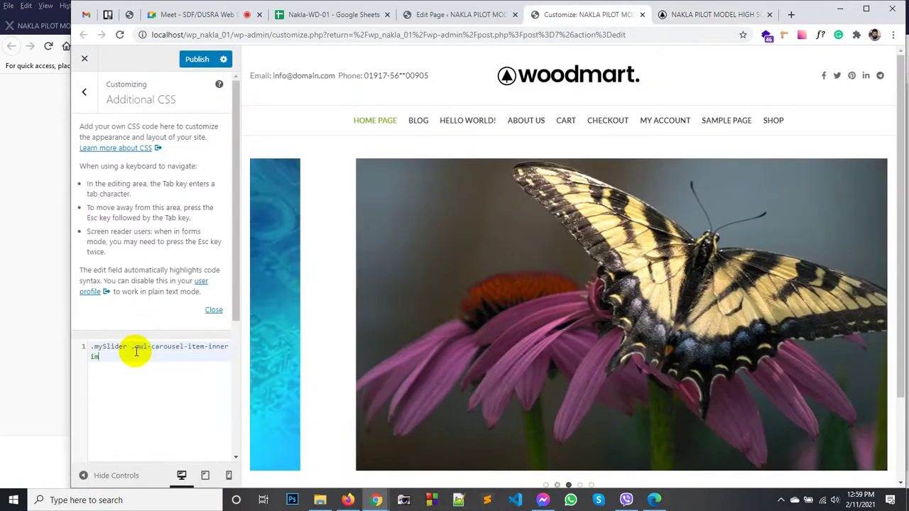
{"action": "type", "text": "g{"}
{"action": "key", "text": "Return"}
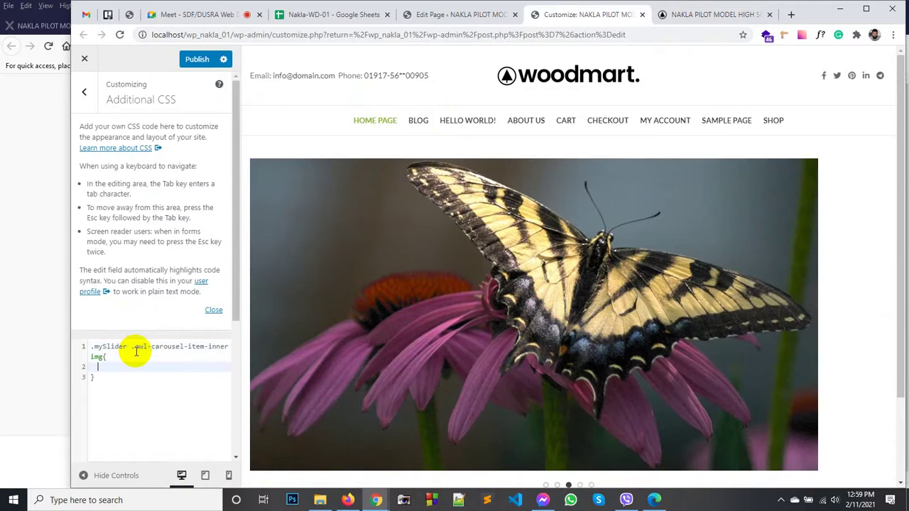
{"action": "type", "text": "width: 100%;"}
{"action": "key", "text": "Return"}
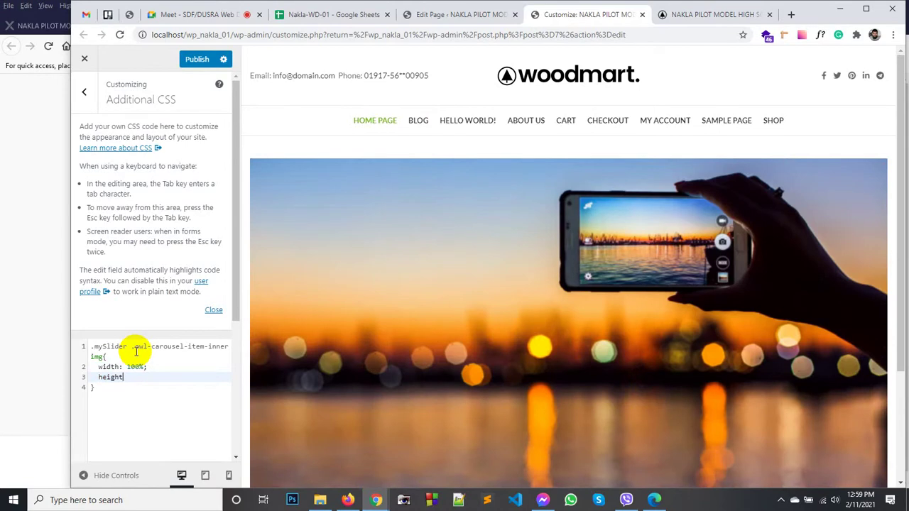
{"action": "type", "text": "height: 550px;"}
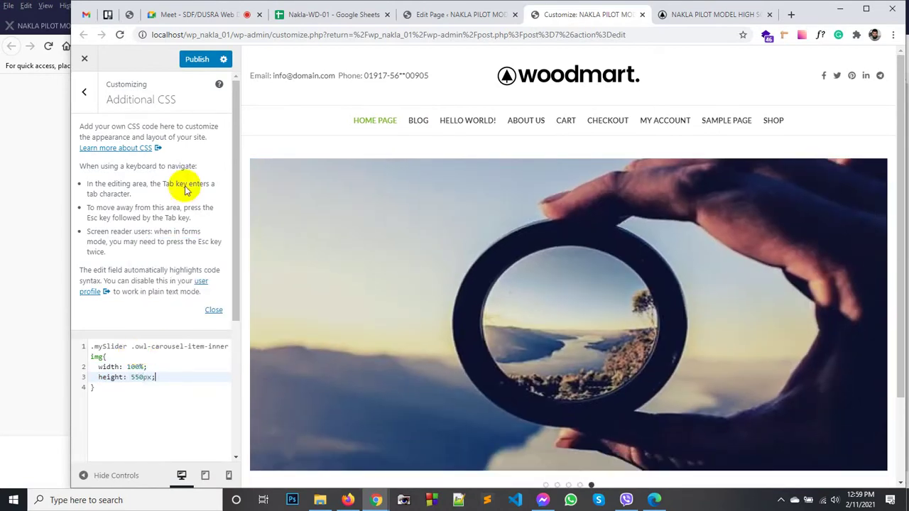
Step: Reload the live home page without DevTools to load the new carousel styles
{"action": "left_click", "coordinate": [691, 14]}
{"action": "scroll", "coordinate": [461, 191], "scroll_direction": "up", "scroll_amount": 5}
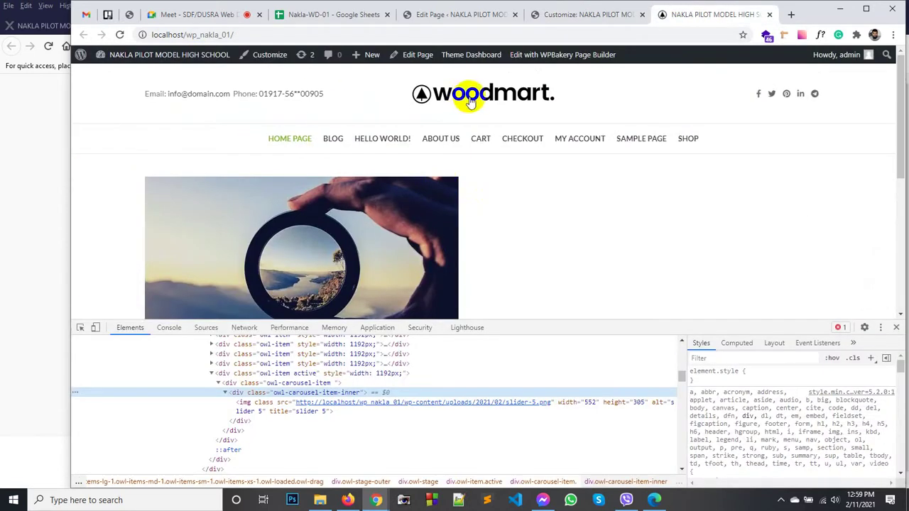
{"action": "key", "text": "F5"}
{"action": "left_click", "coordinate": [896, 328]}
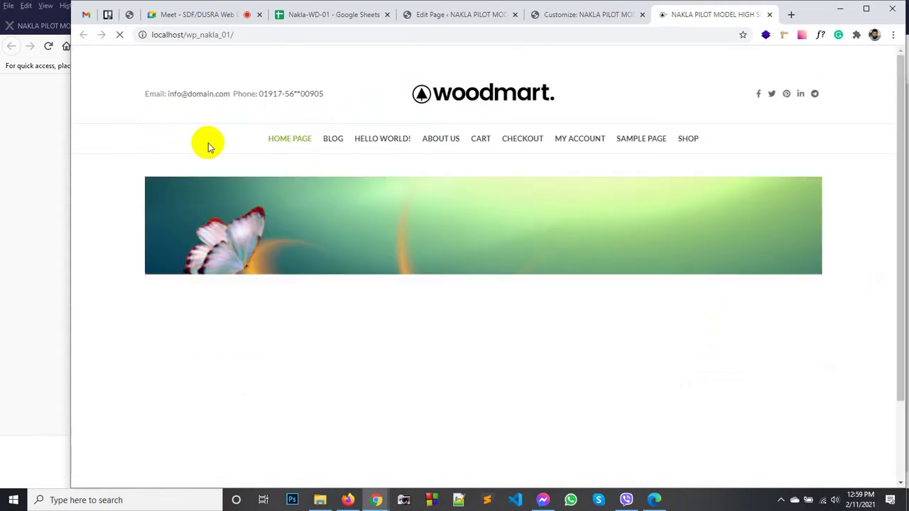
{"action": "scroll", "coordinate": [333, 228], "scroll_direction": "down", "scroll_amount": 2}
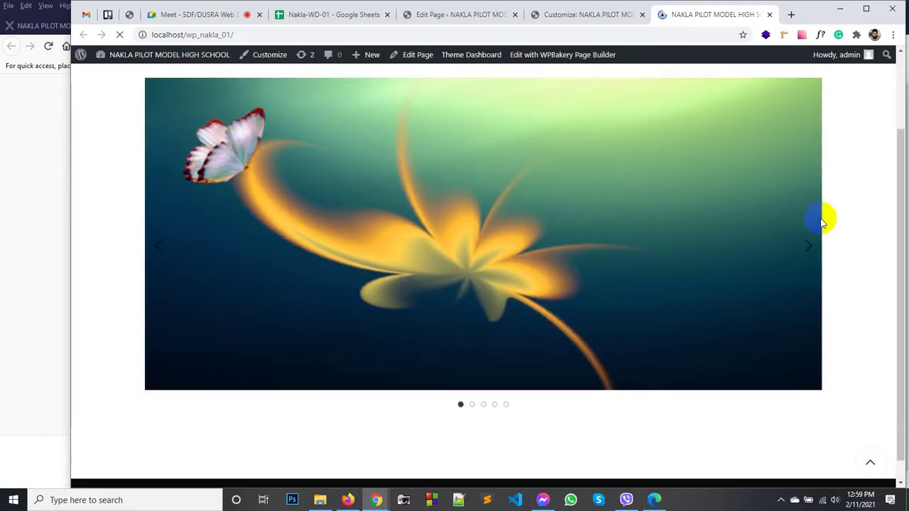
Step: Step through all five carousel slides to confirm full width and uniform 550px height
{"action": "left_click", "coordinate": [810, 248]}
{"action": "left_click", "coordinate": [810, 248]}
{"action": "left_click", "coordinate": [811, 248]}
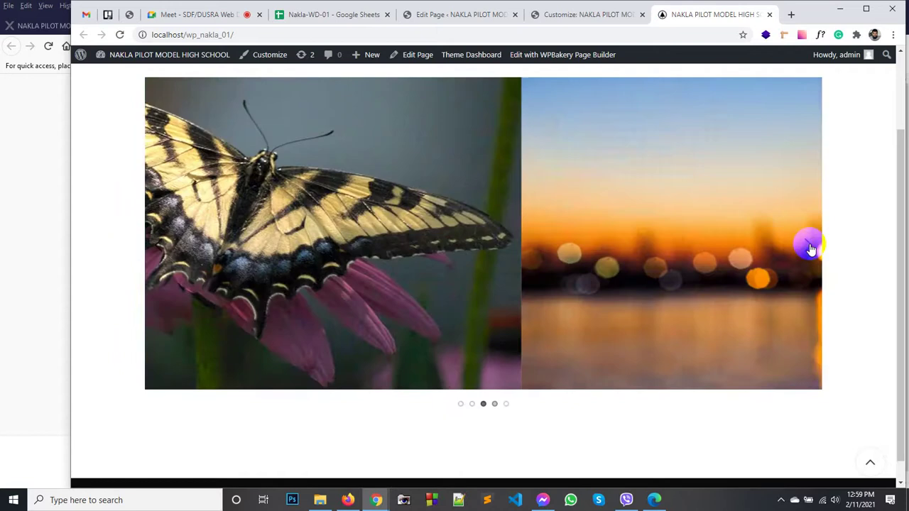
{"action": "left_click", "coordinate": [811, 248]}
{"action": "left_click", "coordinate": [810, 248]}
{"action": "left_click", "coordinate": [811, 248]}
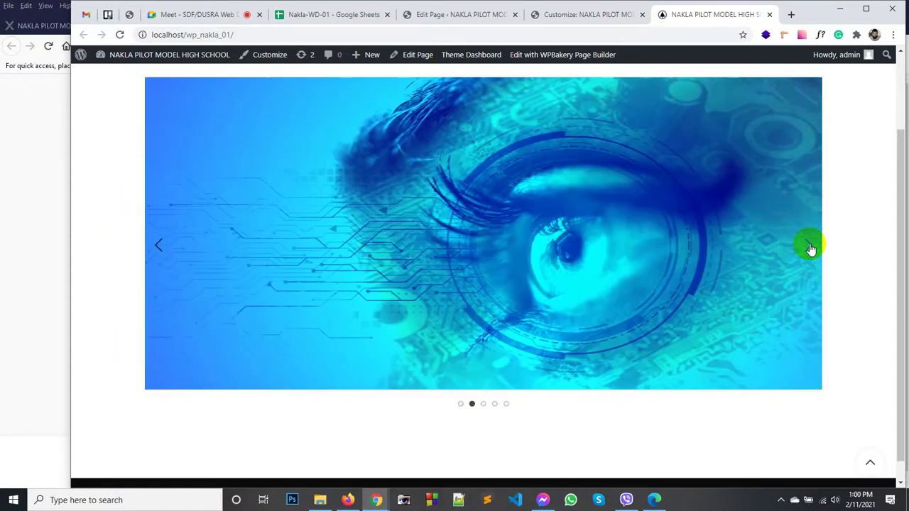
{"action": "left_click", "coordinate": [811, 248]}
{"action": "left_click", "coordinate": [811, 248]}
{"action": "left_click", "coordinate": [810, 248]}
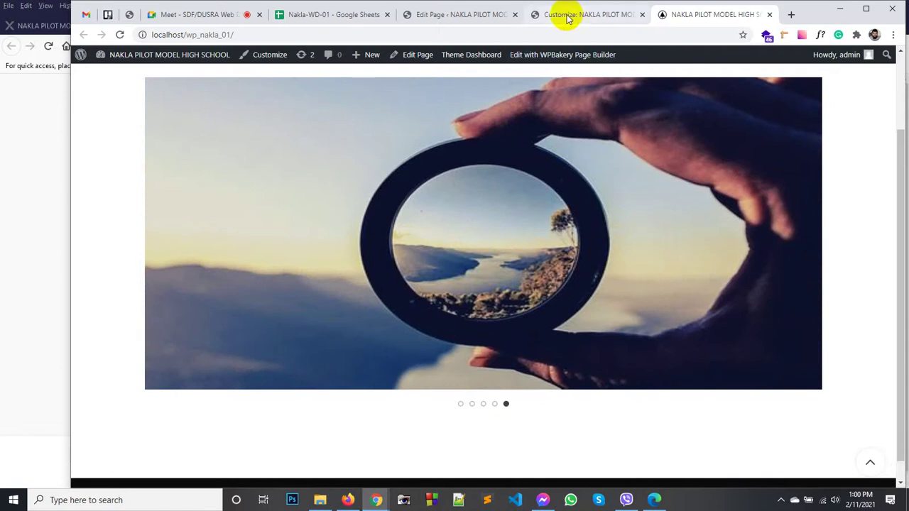
Step: Close the Customizer tab and return to the live home page
{"action": "left_click", "coordinate": [465, 14]}
{"action": "left_click", "coordinate": [641, 15]}
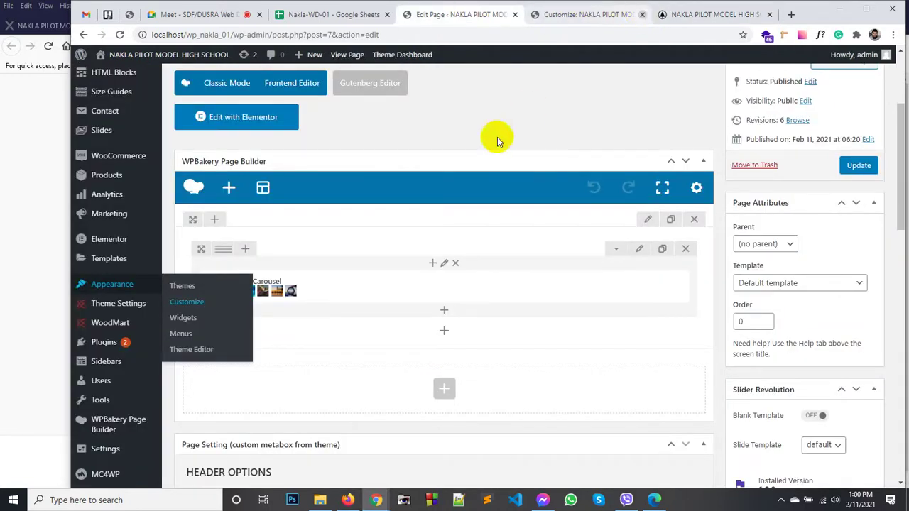
{"action": "left_click", "coordinate": [574, 15]}
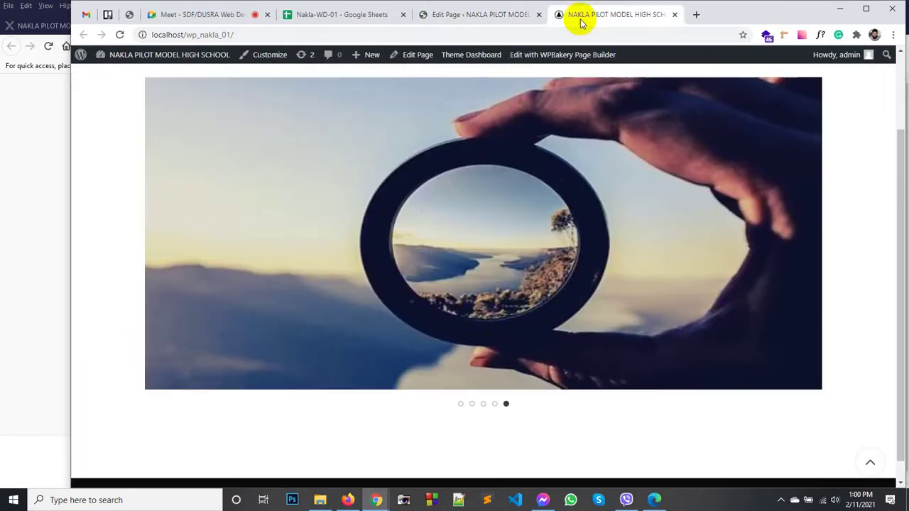
Step: Add a new WPBakery section below the carousel row in the page editor
{"action": "left_click", "coordinate": [483, 14]}
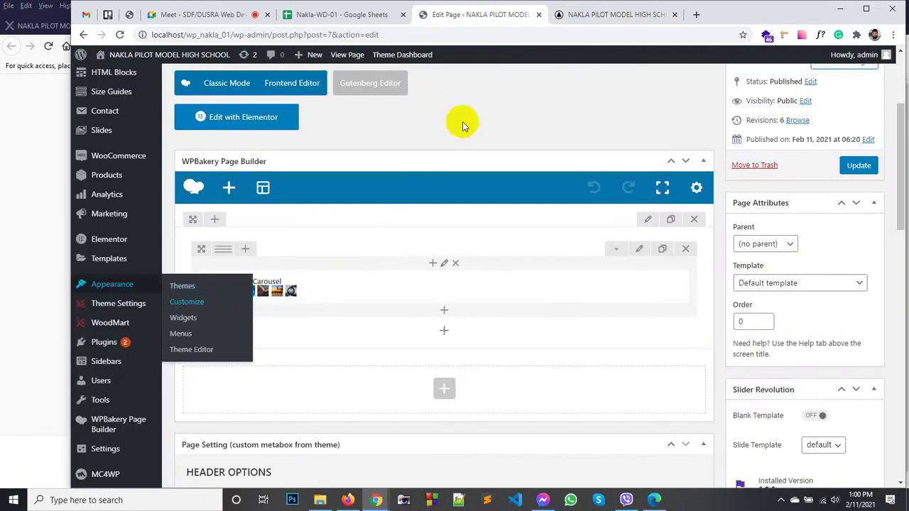
{"action": "left_click", "coordinate": [507, 435]}
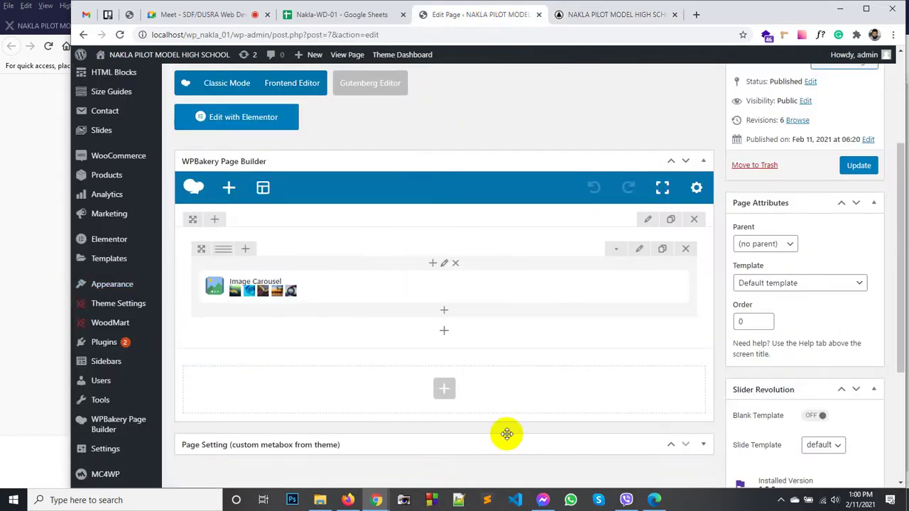
{"action": "left_click", "coordinate": [507, 434]}
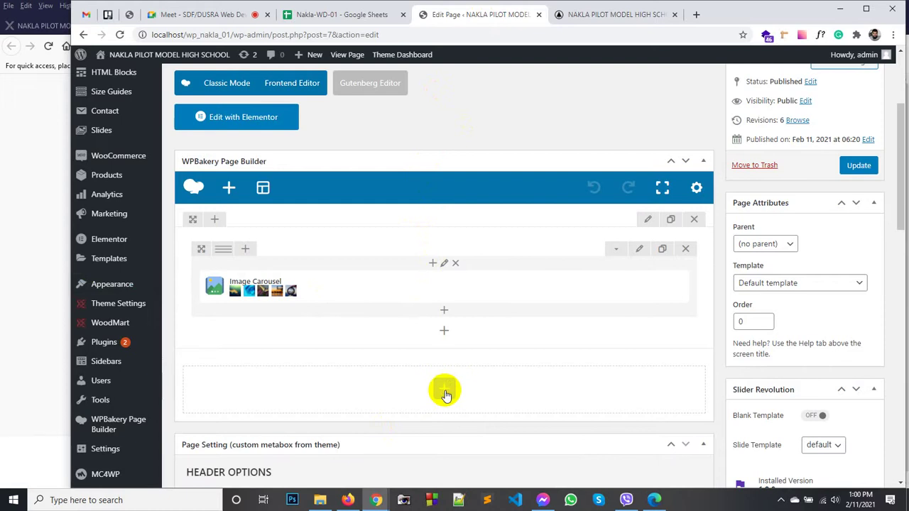
{"action": "left_click", "coordinate": [445, 392]}
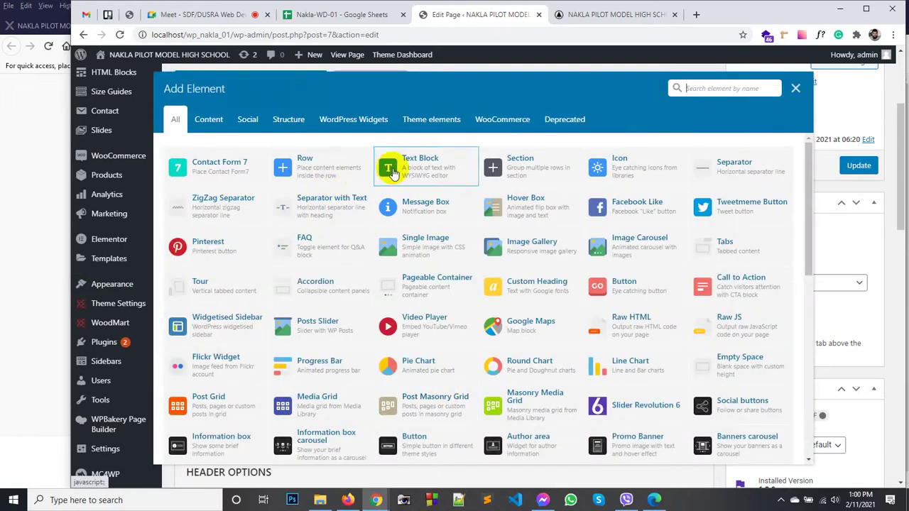
{"action": "left_click", "coordinate": [509, 171]}
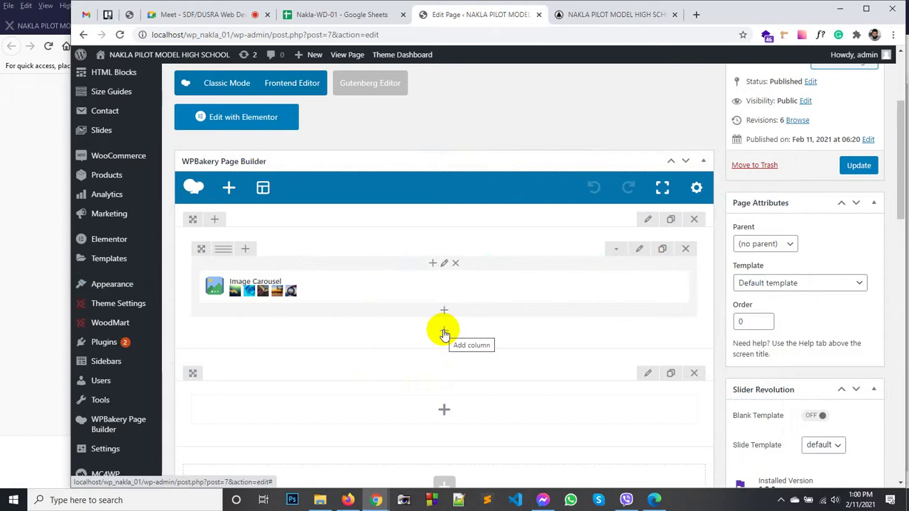
Step: Insert a row into the new section and bring up Add Element for its empty column
{"action": "left_click", "coordinate": [444, 410]}
{"action": "left_click", "coordinate": [177, 163]}
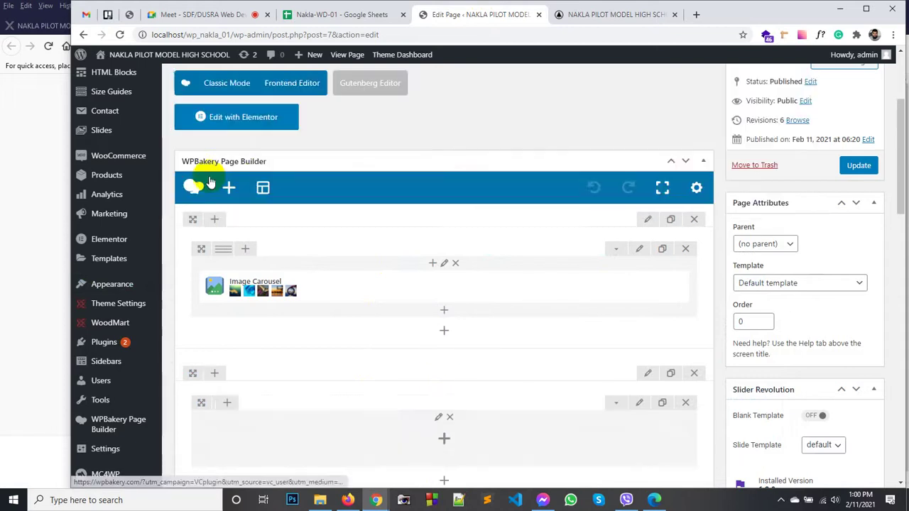
{"action": "scroll", "coordinate": [412, 412], "scroll_direction": "down", "scroll_amount": 3}
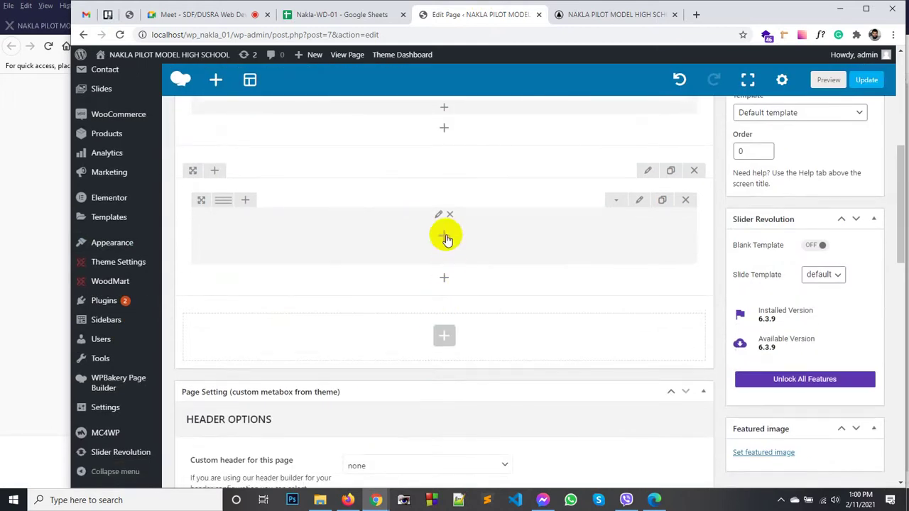
{"action": "left_click", "coordinate": [445, 238]}
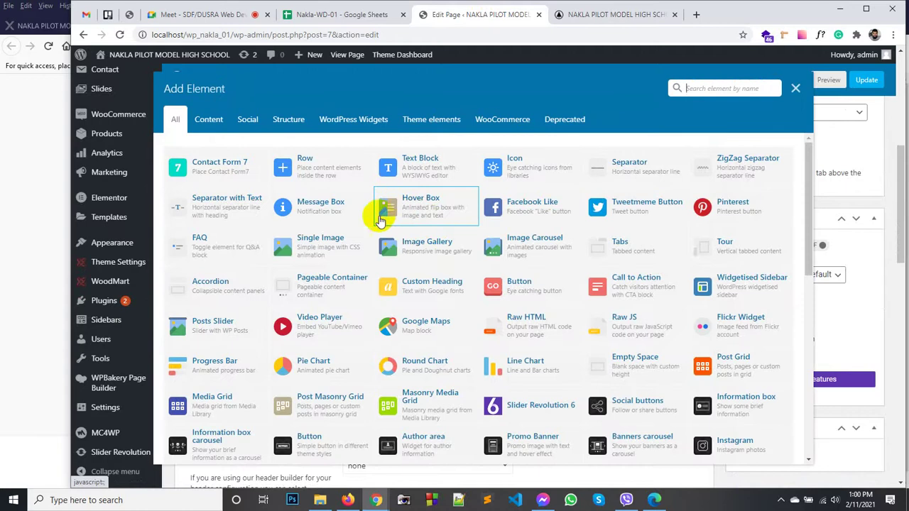
{"action": "scroll", "coordinate": [371, 270], "scroll_direction": "down", "scroll_amount": 3}
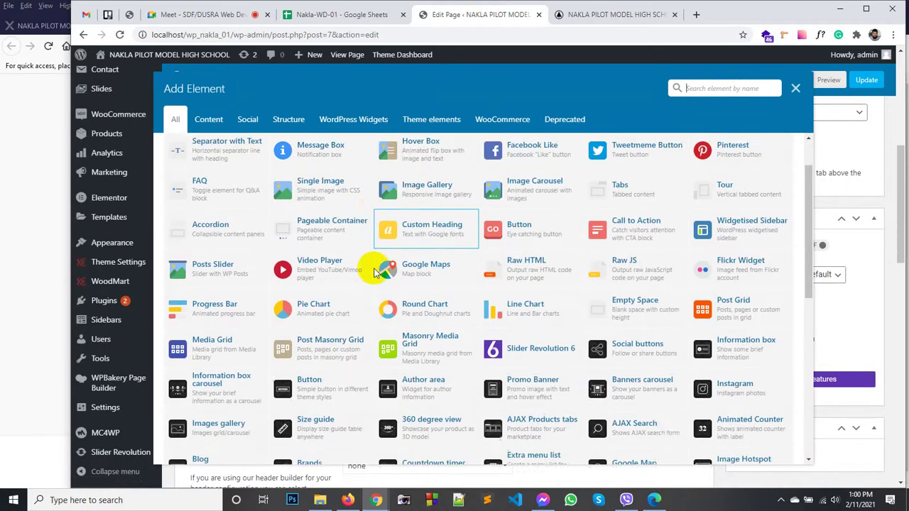
{"action": "scroll", "coordinate": [375, 273], "scroll_direction": "down", "scroll_amount": 3}
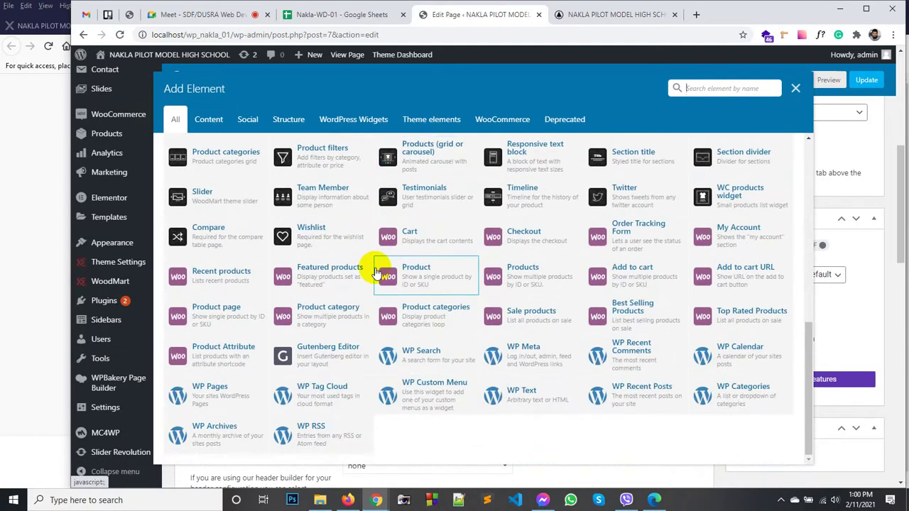
{"action": "scroll", "coordinate": [371, 265], "scroll_direction": "down", "scroll_amount": 2}
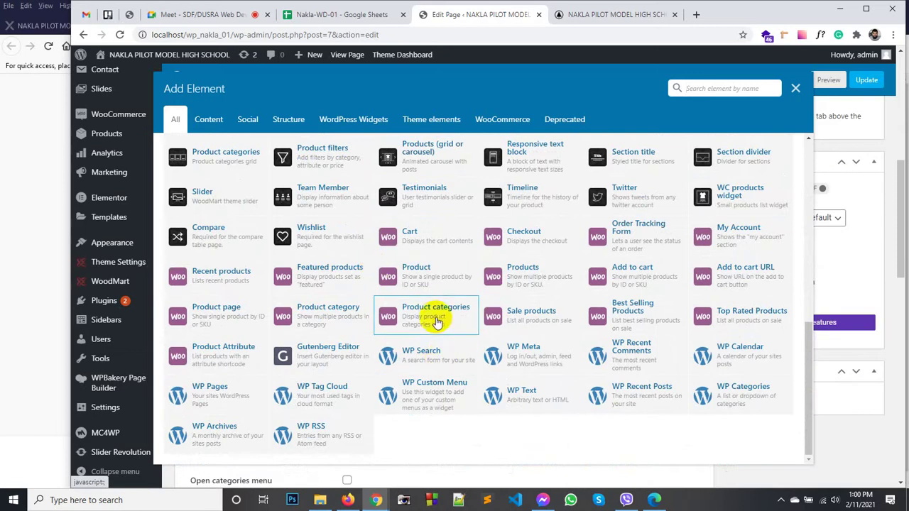
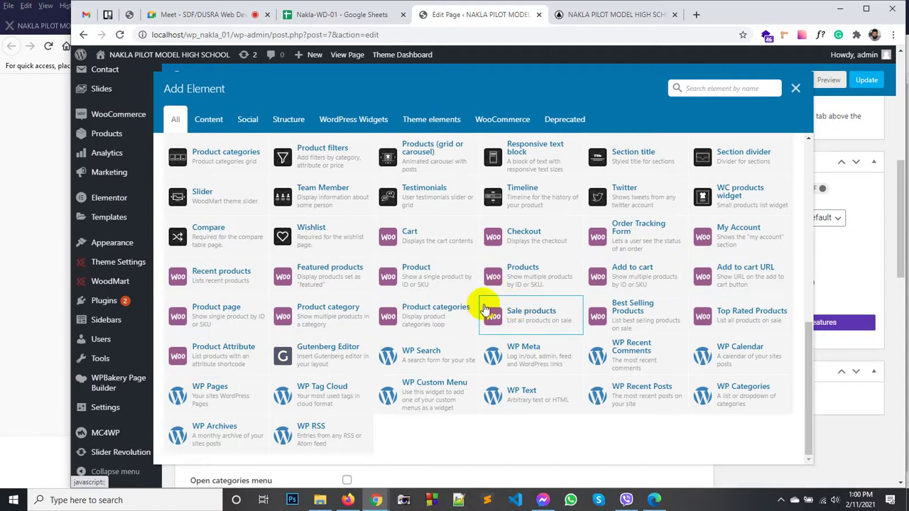
Step: Add a Text Block element and centre its placeholder paragraph
{"action": "scroll", "coordinate": [537, 291], "scroll_direction": "down", "scroll_amount": 2}
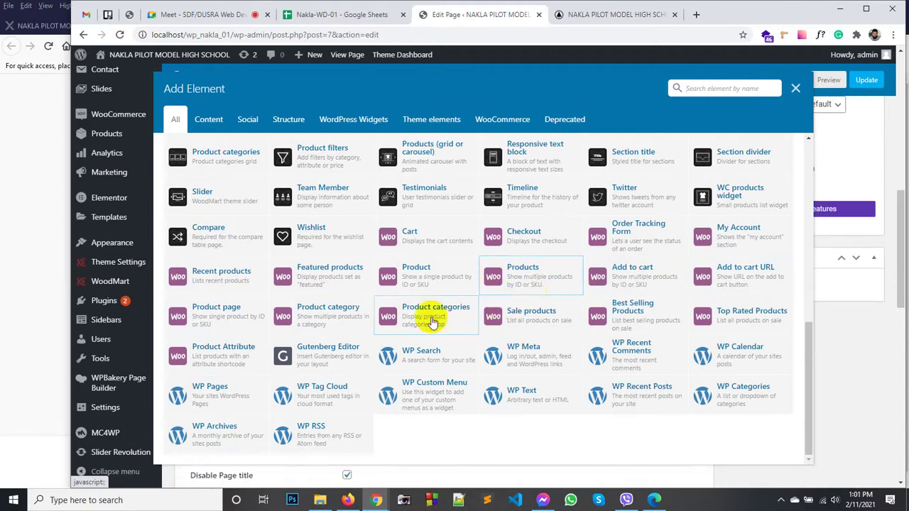
{"action": "scroll", "coordinate": [419, 323], "scroll_direction": "up", "scroll_amount": 3}
{"action": "scroll", "coordinate": [419, 325], "scroll_direction": "up", "scroll_amount": 3}
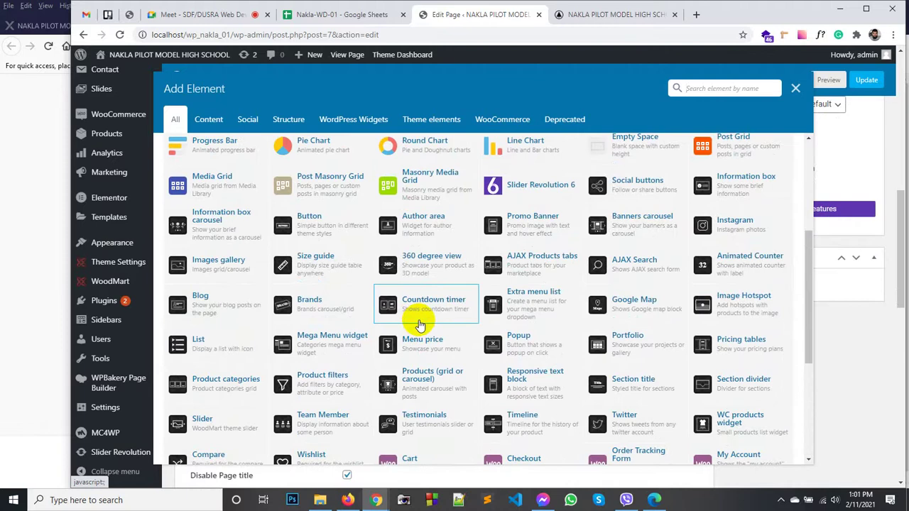
{"action": "scroll", "coordinate": [421, 323], "scroll_direction": "down", "scroll_amount": 1}
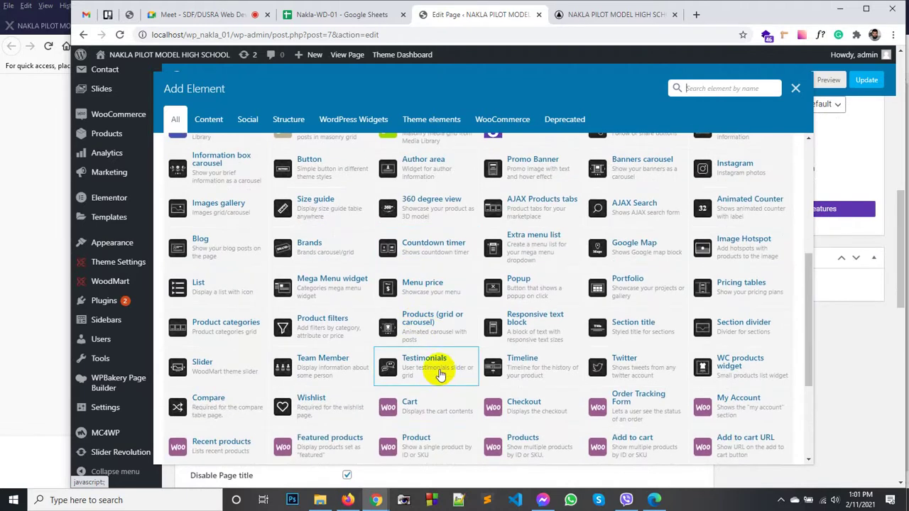
{"action": "scroll", "coordinate": [490, 287], "scroll_direction": "up", "scroll_amount": 2}
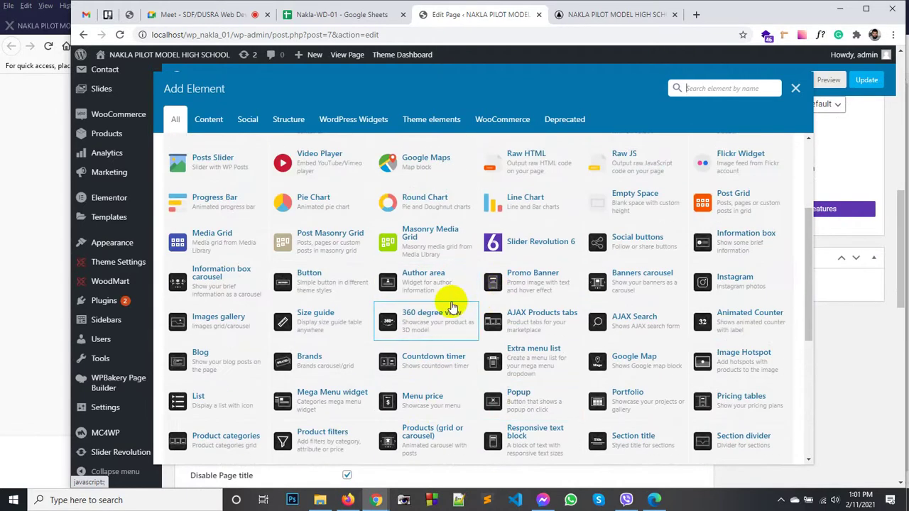
{"action": "scroll", "coordinate": [449, 305], "scroll_direction": "up", "scroll_amount": 1}
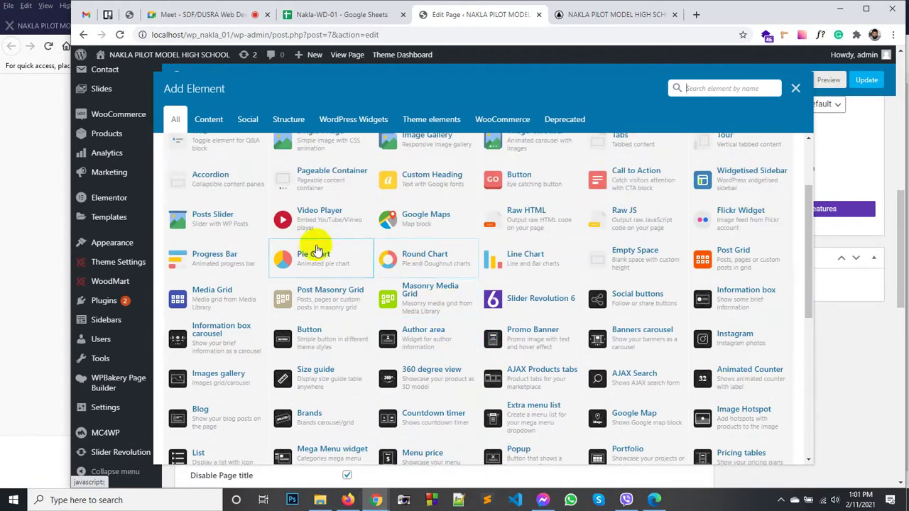
{"action": "scroll", "coordinate": [317, 251], "scroll_direction": "up", "scroll_amount": 2}
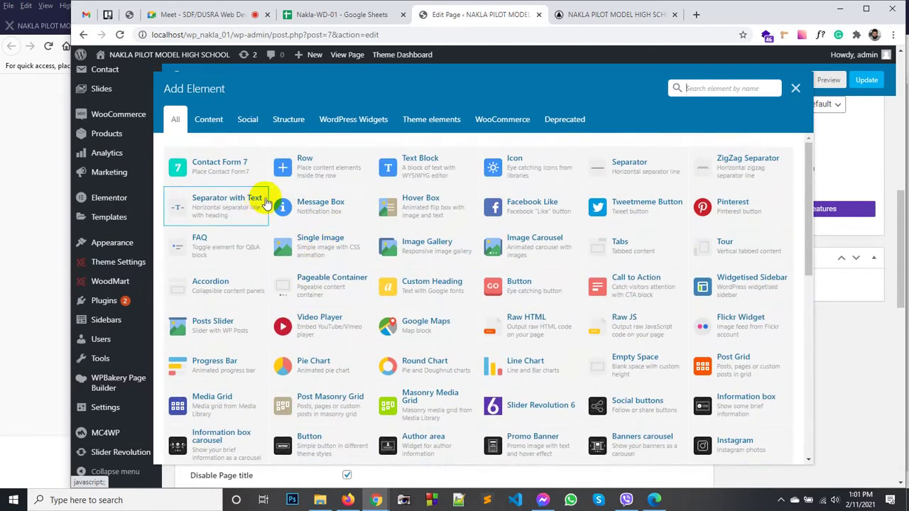
{"action": "left_click", "coordinate": [412, 176]}
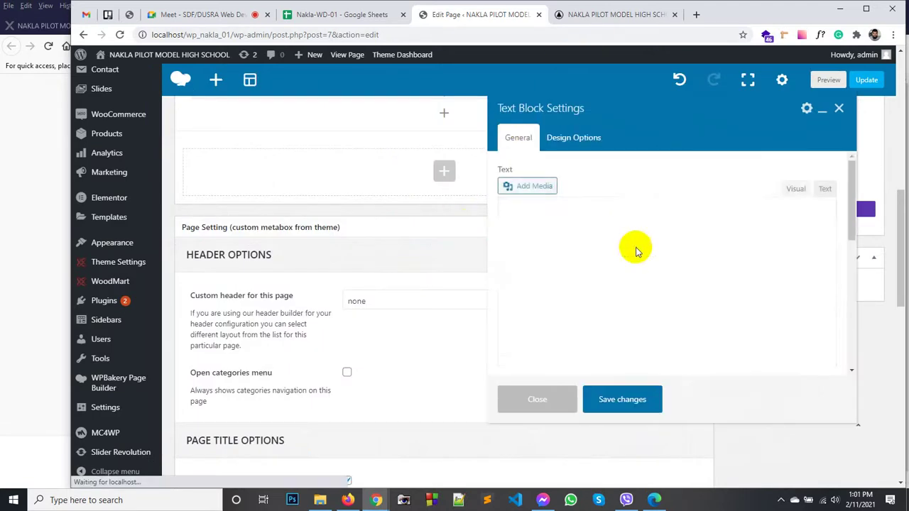
{"action": "left_click", "coordinate": [575, 267]}
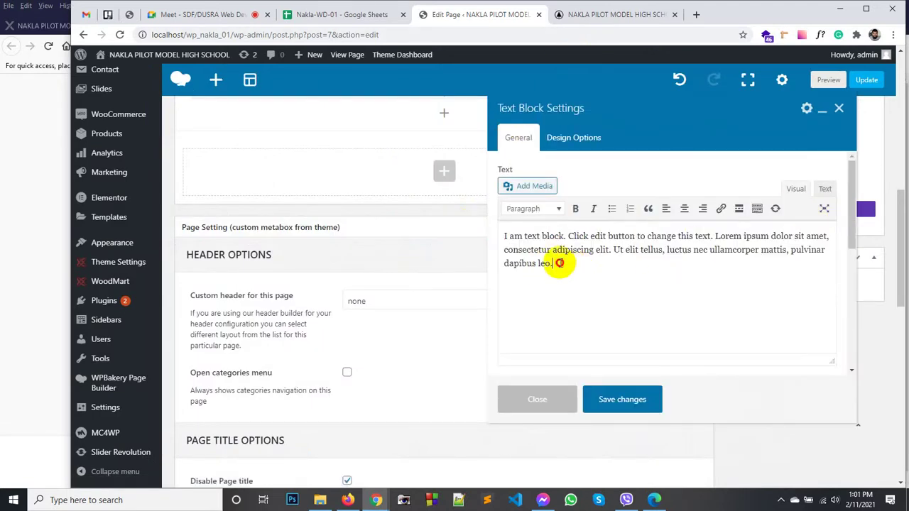
{"action": "left_click_drag", "start_coordinate": [554, 264], "coordinate": [502, 233]}
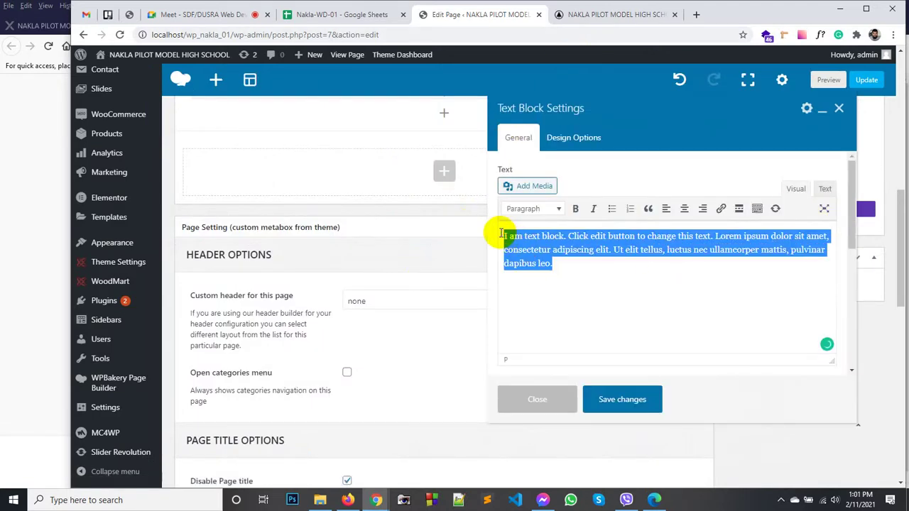
{"action": "left_click", "coordinate": [684, 209]}
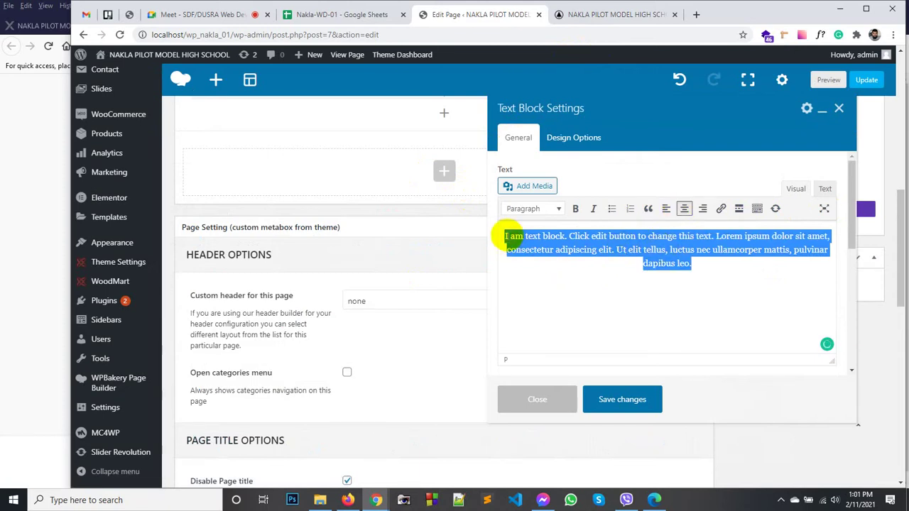
Step: Add a centred Heading 2 title 'THis is Tlte' above the paragraph and save the block
{"action": "left_click", "coordinate": [507, 237]}
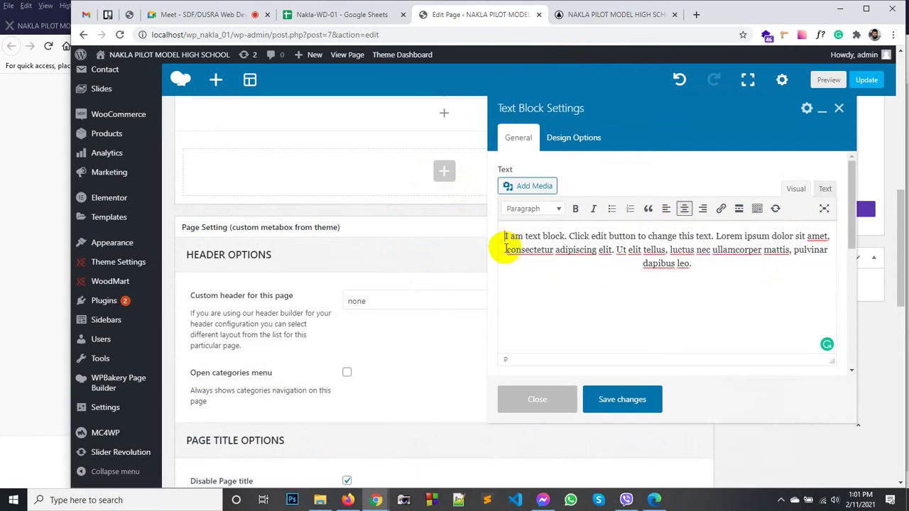
{"action": "key", "text": "Return"}
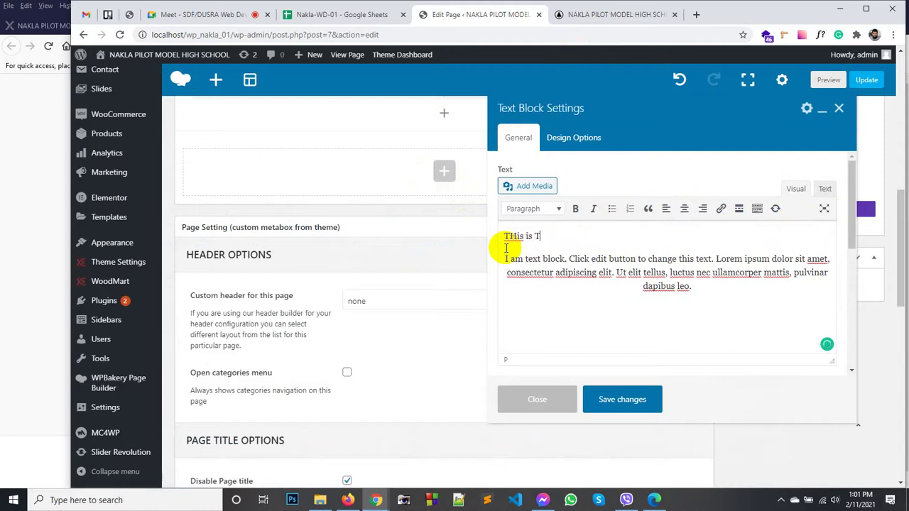
{"action": "left_click_drag", "start_coordinate": [572, 235], "coordinate": [532, 219]}
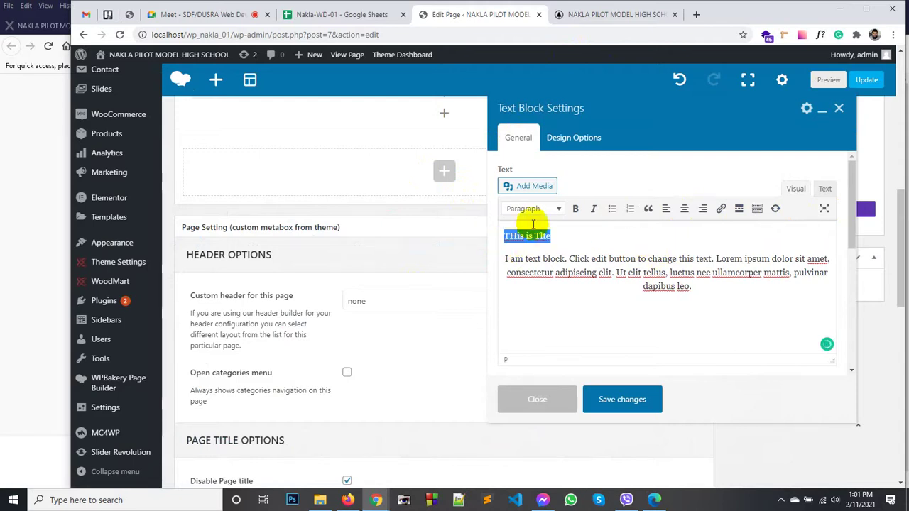
{"action": "left_click", "coordinate": [558, 210]}
{"action": "left_click", "coordinate": [552, 275]}
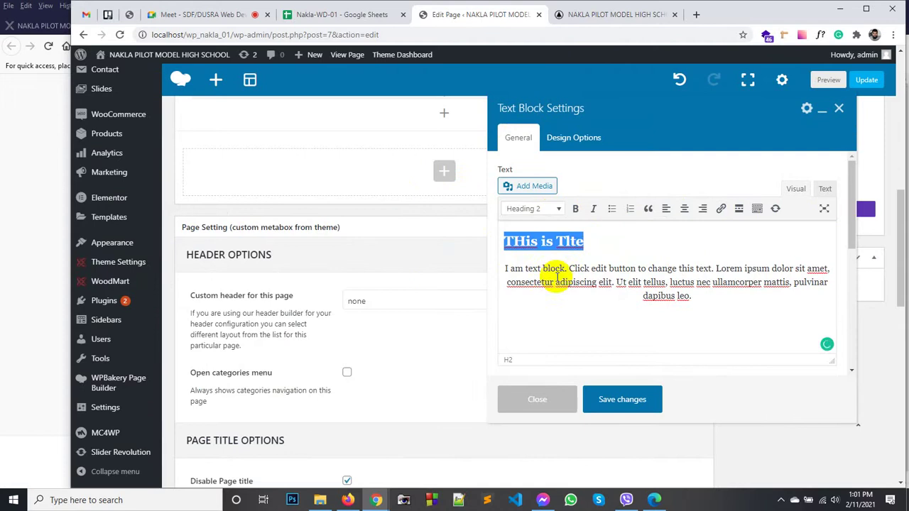
{"action": "left_click", "coordinate": [685, 209]}
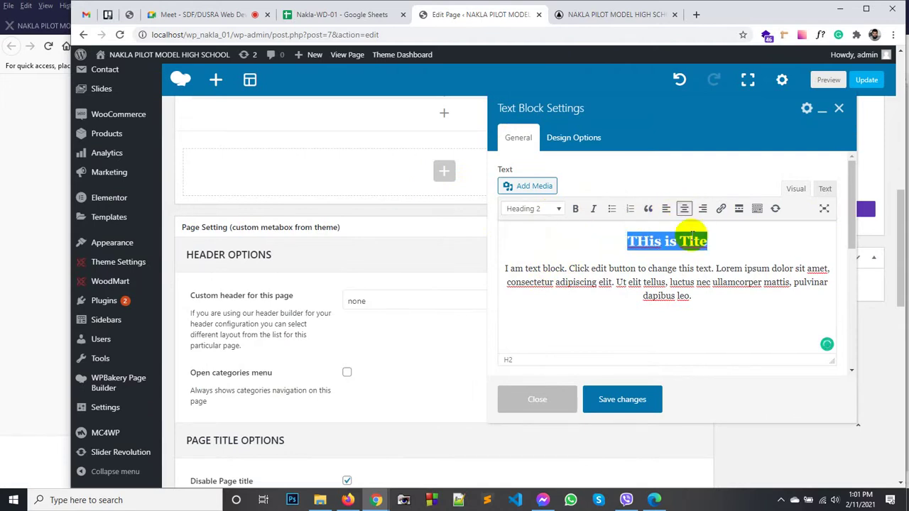
{"action": "left_click", "coordinate": [757, 250]}
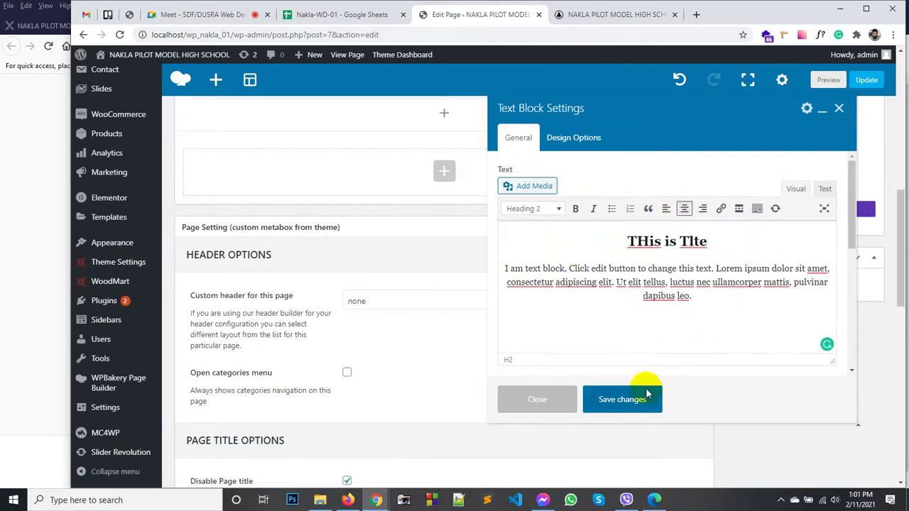
{"action": "left_click", "coordinate": [622, 399]}
{"action": "scroll", "coordinate": [847, 146], "scroll_direction": "up", "scroll_amount": 2}
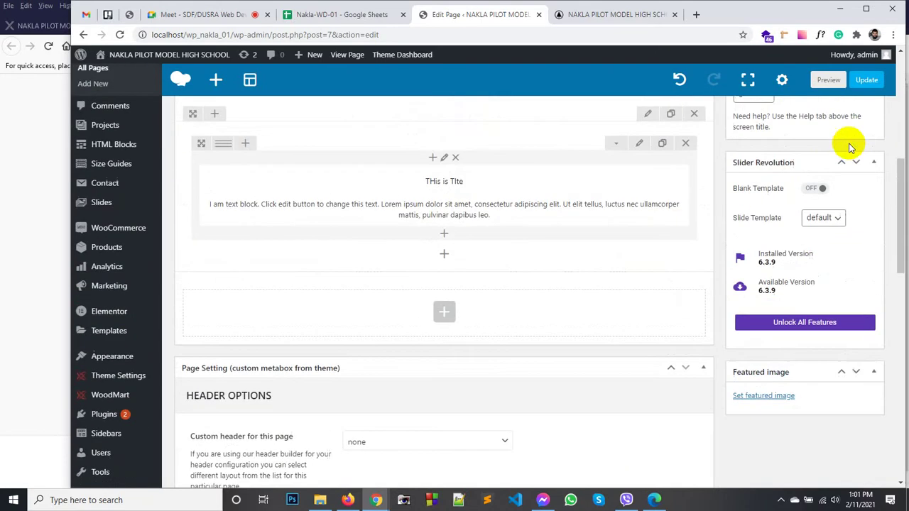
Step: Update the page, check the new title on the reloaded live home page, then return to the editor
{"action": "left_click", "coordinate": [867, 81]}
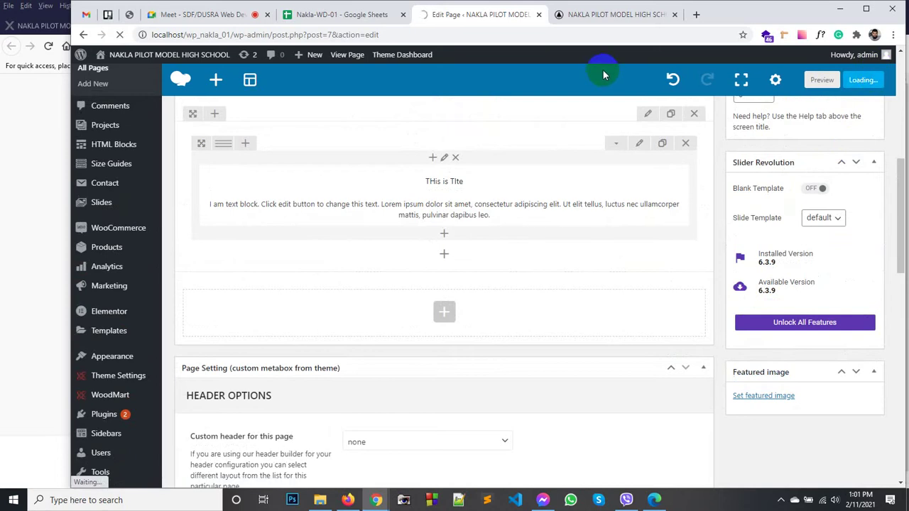
{"action": "left_click", "coordinate": [599, 16]}
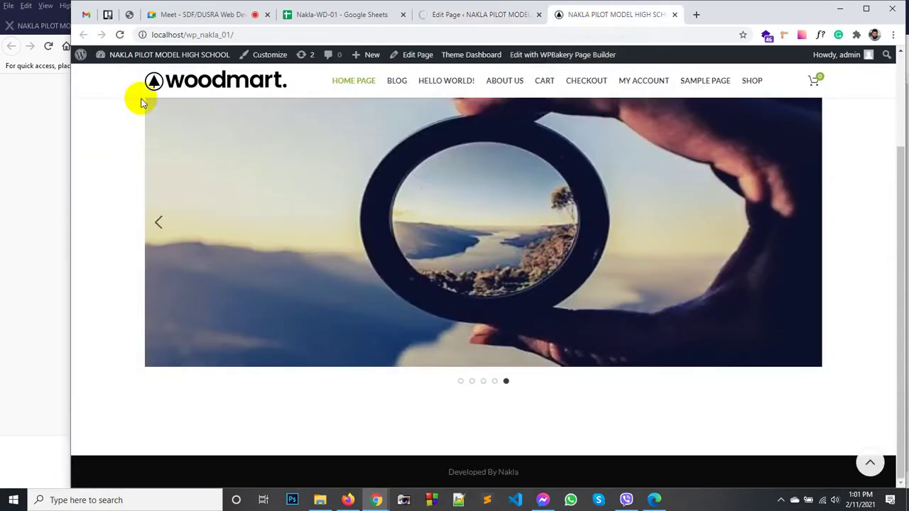
{"action": "left_click", "coordinate": [173, 81]}
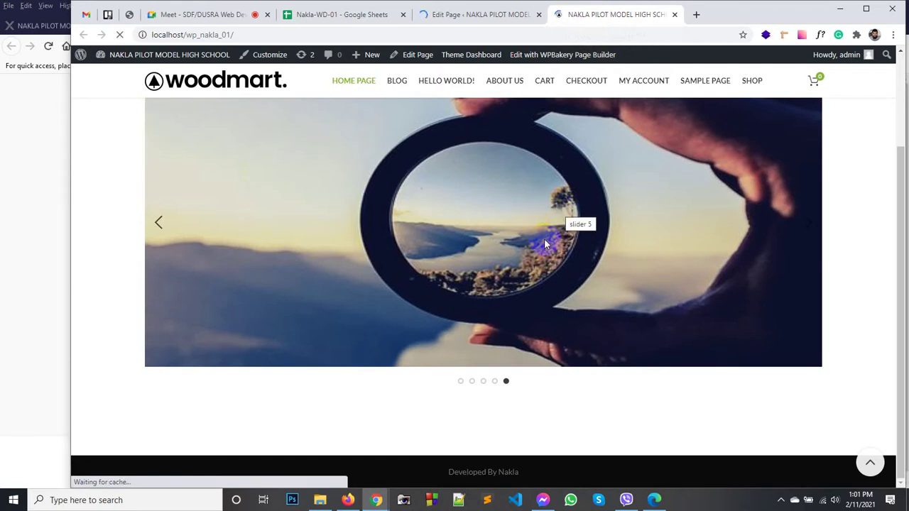
{"action": "scroll", "coordinate": [545, 243], "scroll_direction": "down", "scroll_amount": 2}
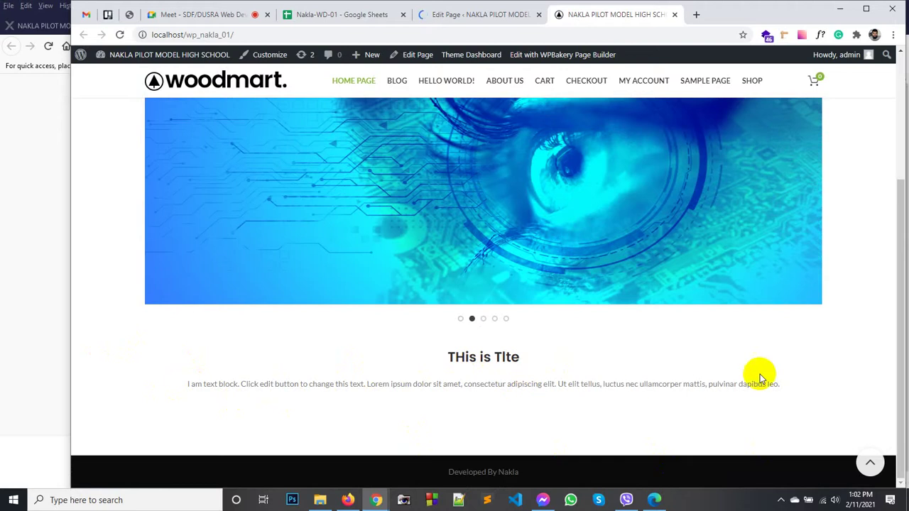
{"action": "left_click", "coordinate": [467, 16]}
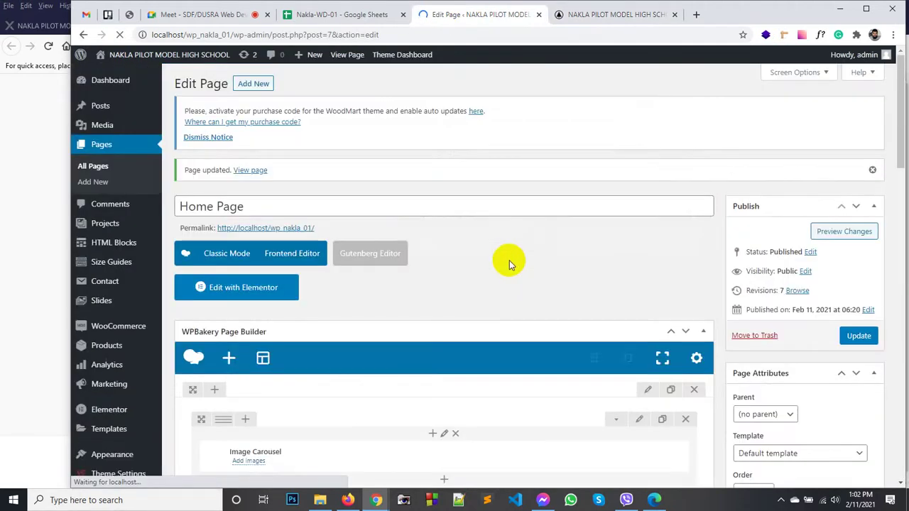
Step: Set the title row's Section stretch option to Stretch section
{"action": "scroll", "coordinate": [498, 221], "scroll_direction": "down", "scroll_amount": 2}
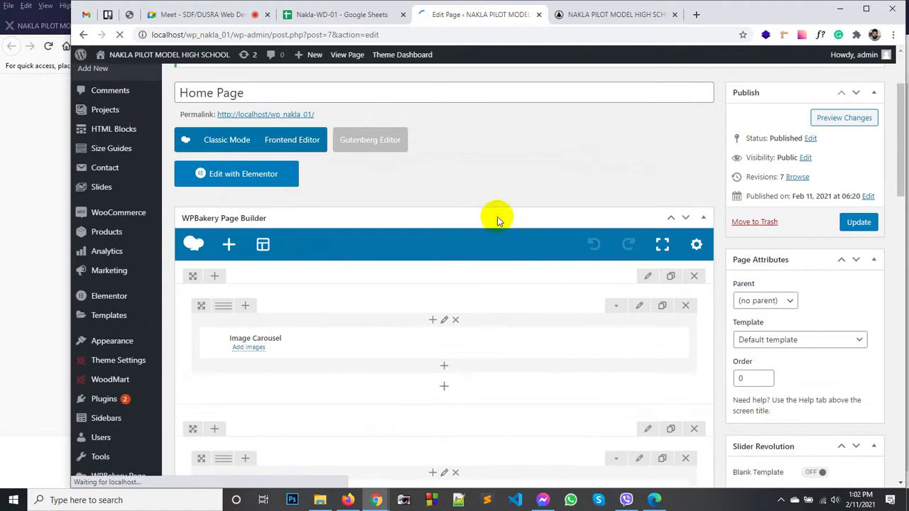
{"action": "scroll", "coordinate": [472, 222], "scroll_direction": "down", "scroll_amount": 3}
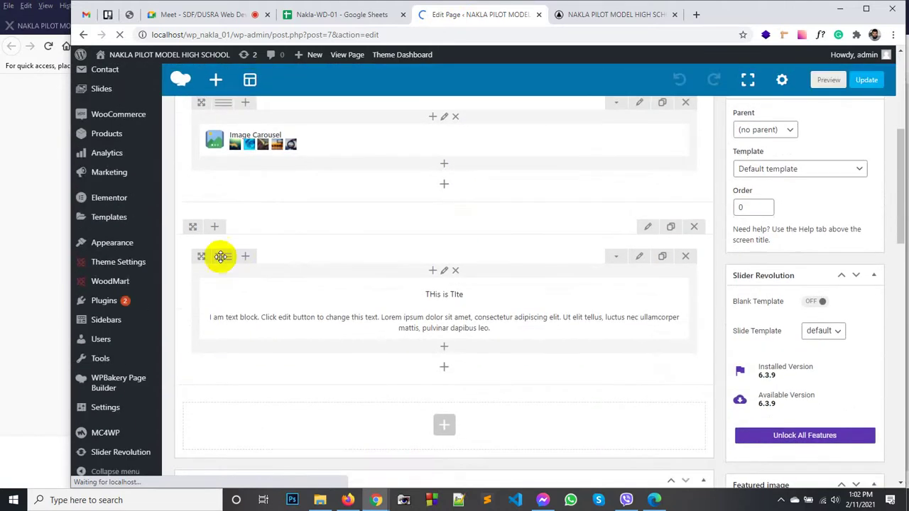
{"action": "left_click", "coordinate": [646, 229]}
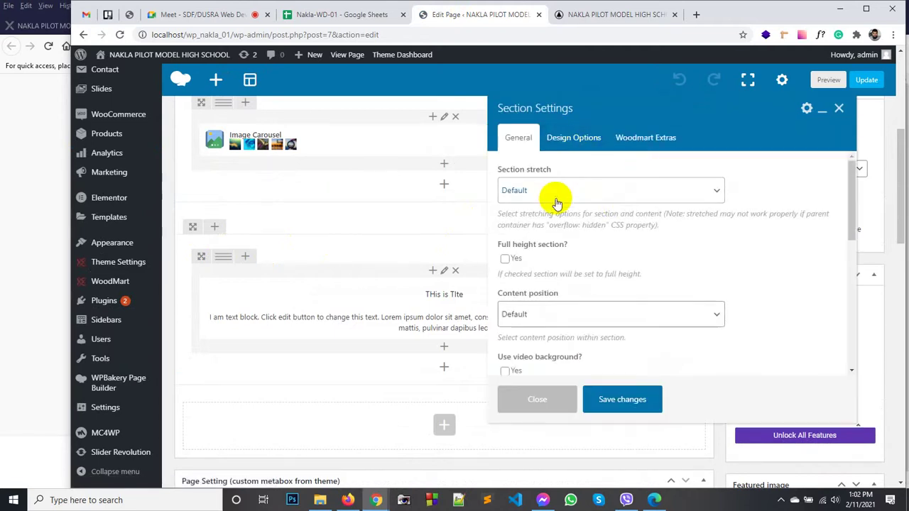
{"action": "left_click", "coordinate": [556, 199]}
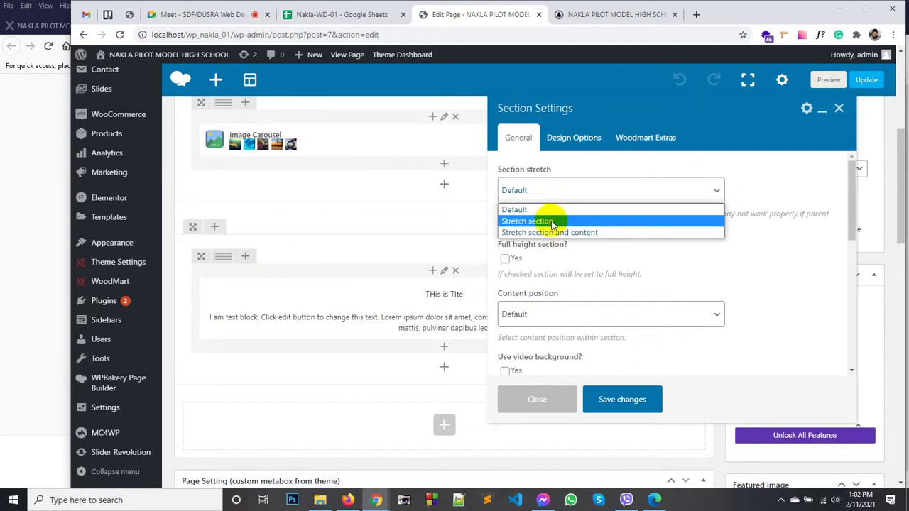
{"action": "left_click", "coordinate": [552, 222]}
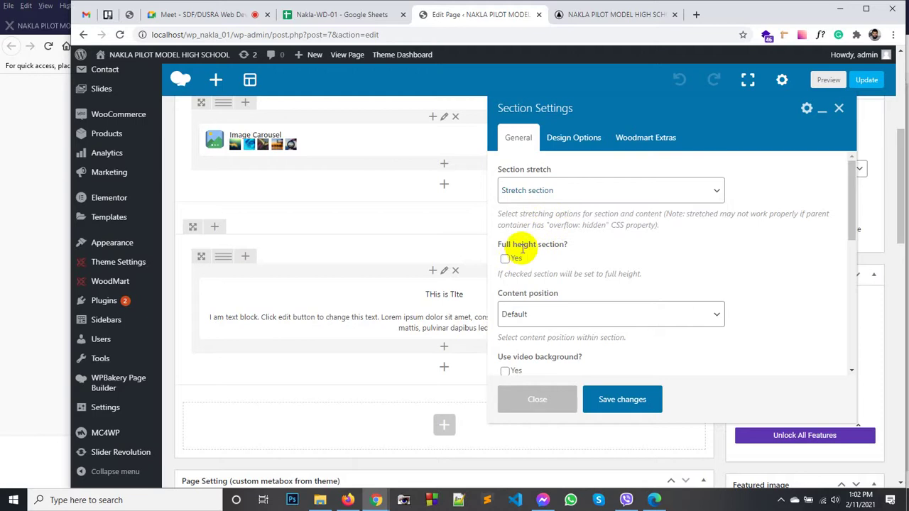
{"action": "scroll", "coordinate": [523, 245], "scroll_direction": "down", "scroll_amount": 1}
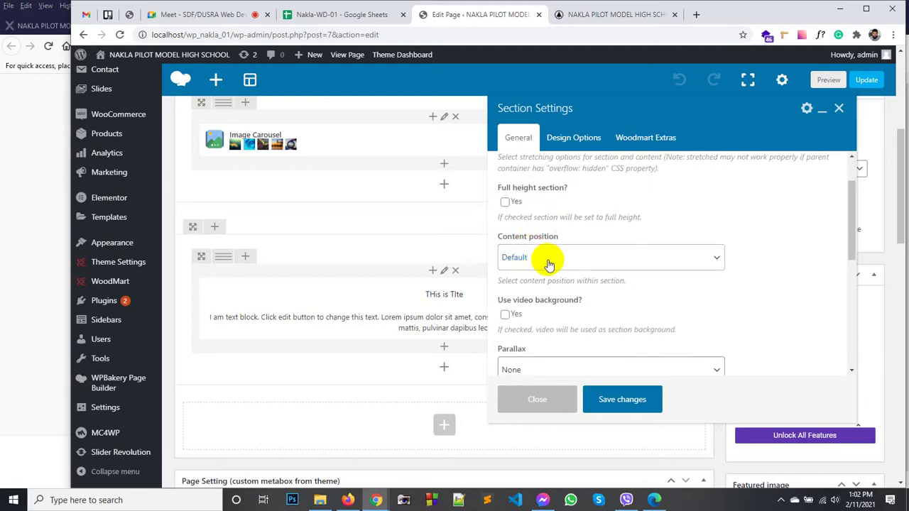
{"action": "scroll", "coordinate": [549, 264], "scroll_direction": "down", "scroll_amount": 1}
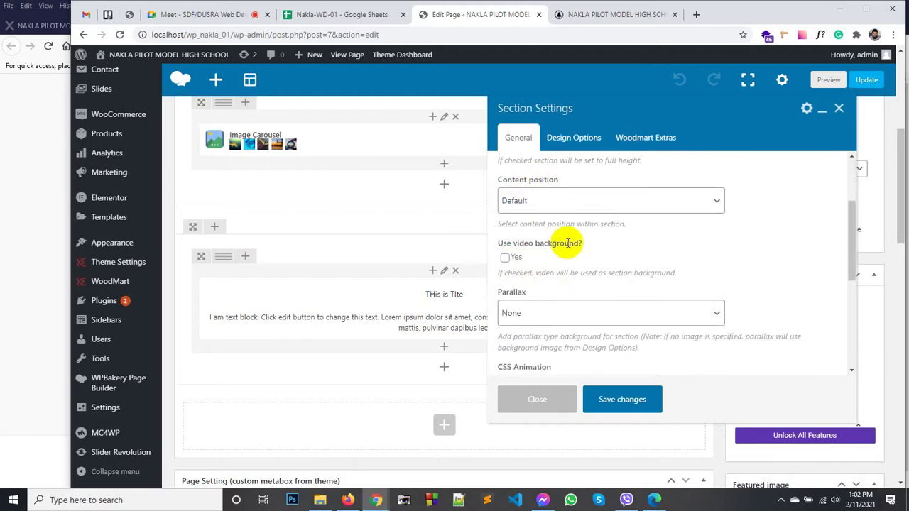
{"action": "scroll", "coordinate": [569, 245], "scroll_direction": "down", "scroll_amount": 3}
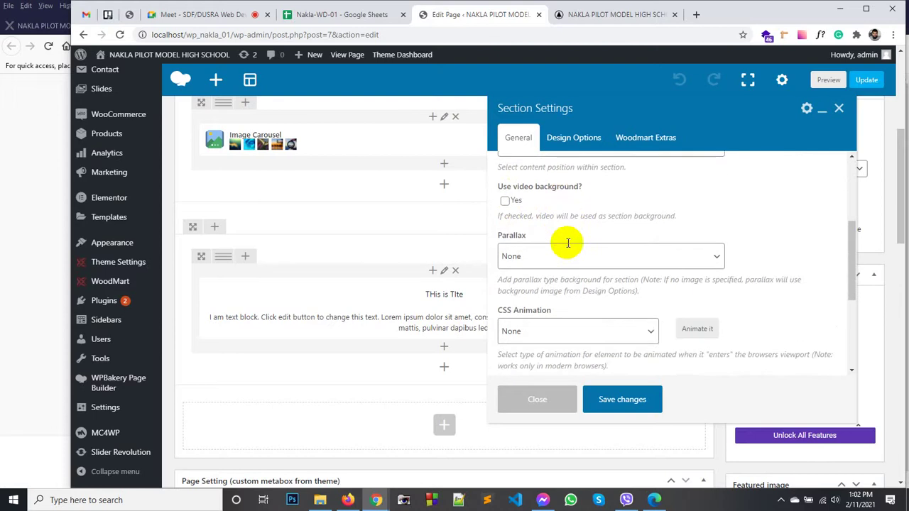
{"action": "scroll", "coordinate": [568, 259], "scroll_direction": "down", "scroll_amount": 1}
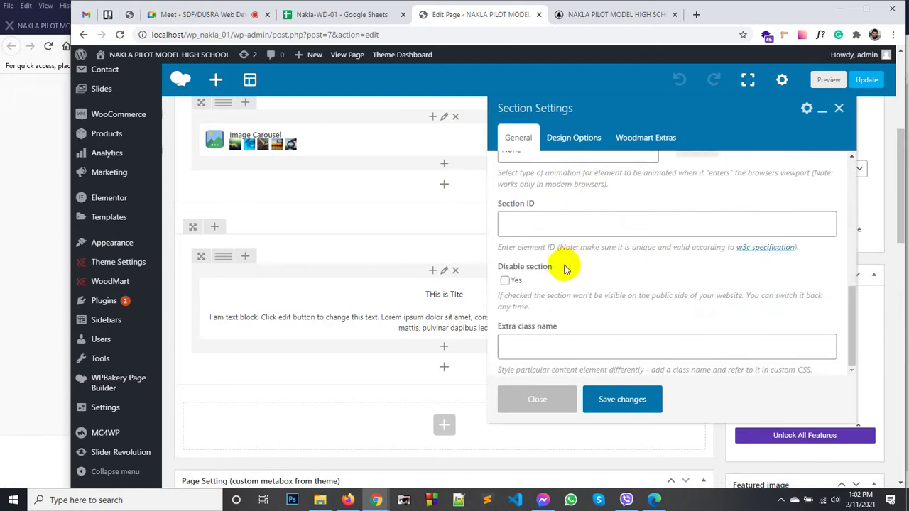
Step: In the section's Design Options, set the top and bottom margins to 50
{"action": "left_click", "coordinate": [569, 139]}
{"action": "left_click", "coordinate": [589, 195]}
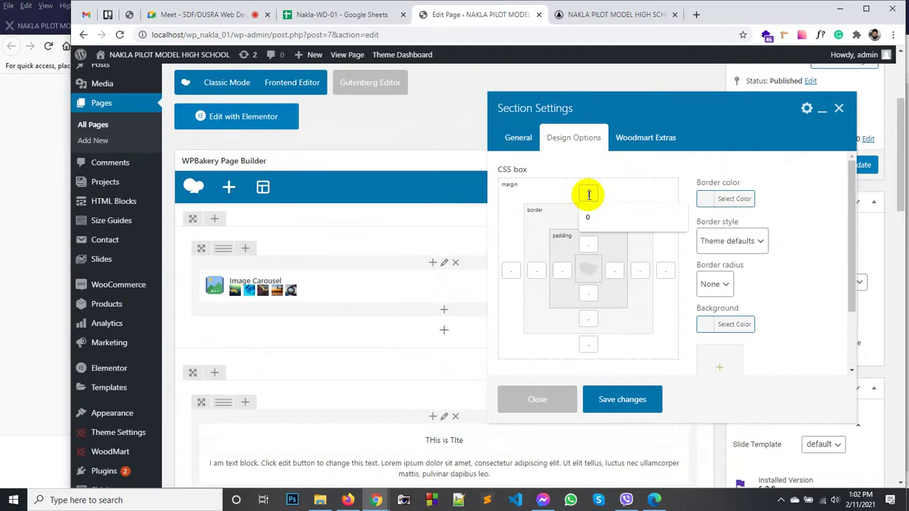
{"action": "type", "text": "1"}
{"action": "type", "text": "0"}
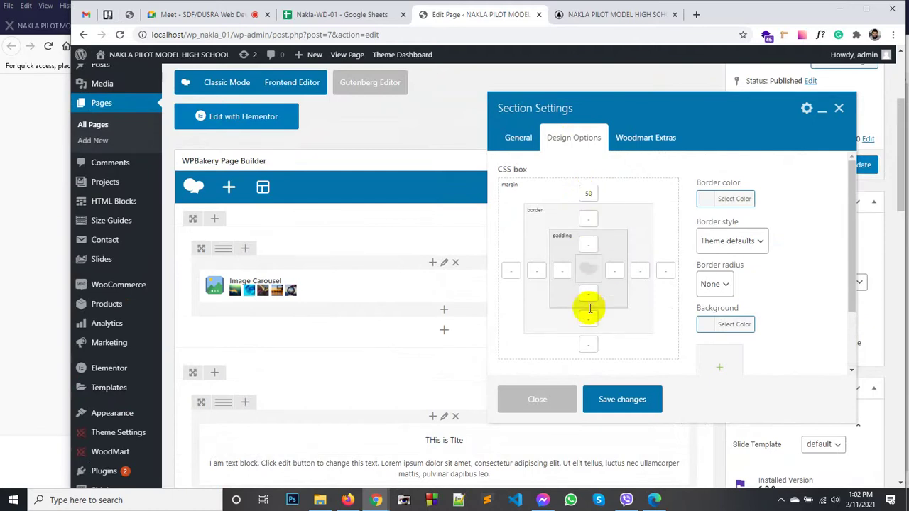
{"action": "left_click", "coordinate": [588, 344]}
{"action": "type", "text": "50"}
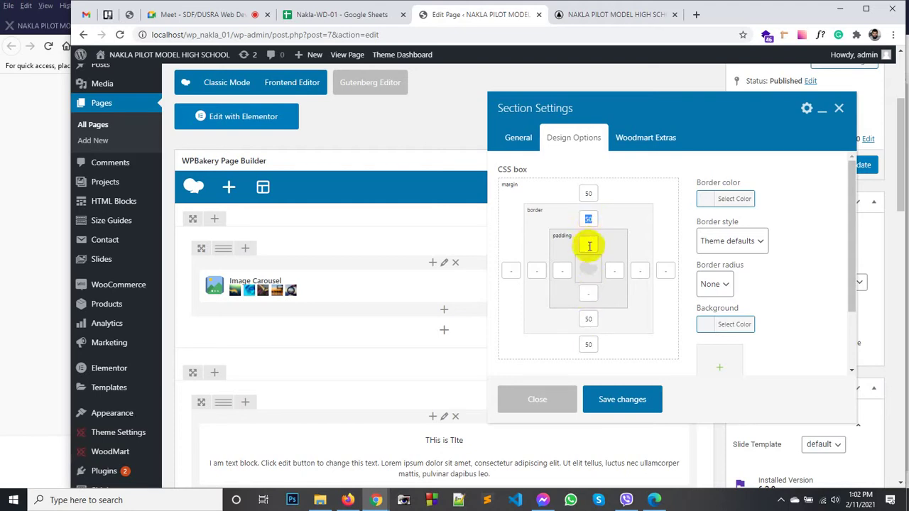
Step: Set the top and bottom padding to 50 and bring up the background image media library
{"action": "left_click", "coordinate": [589, 246]}
{"action": "type", "text": "50"}
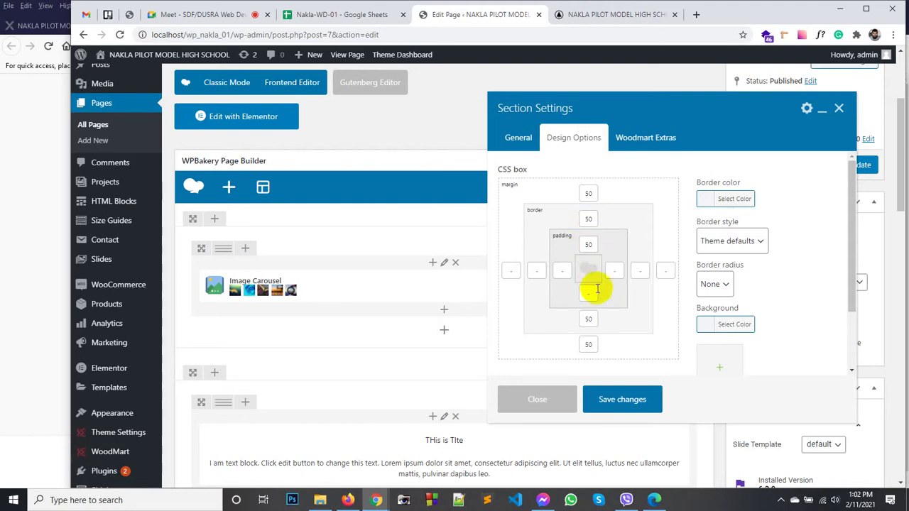
{"action": "left_click", "coordinate": [589, 297]}
{"action": "type", "text": "50"}
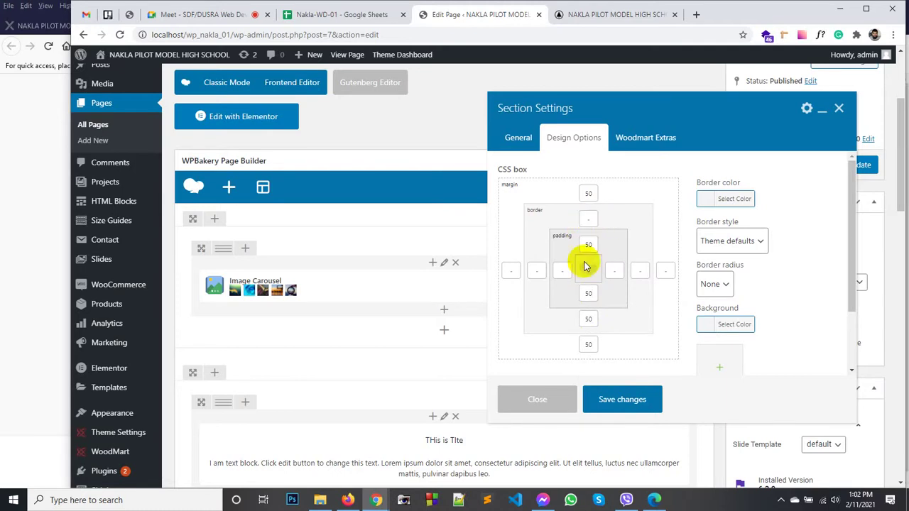
{"action": "left_click", "coordinate": [584, 319]}
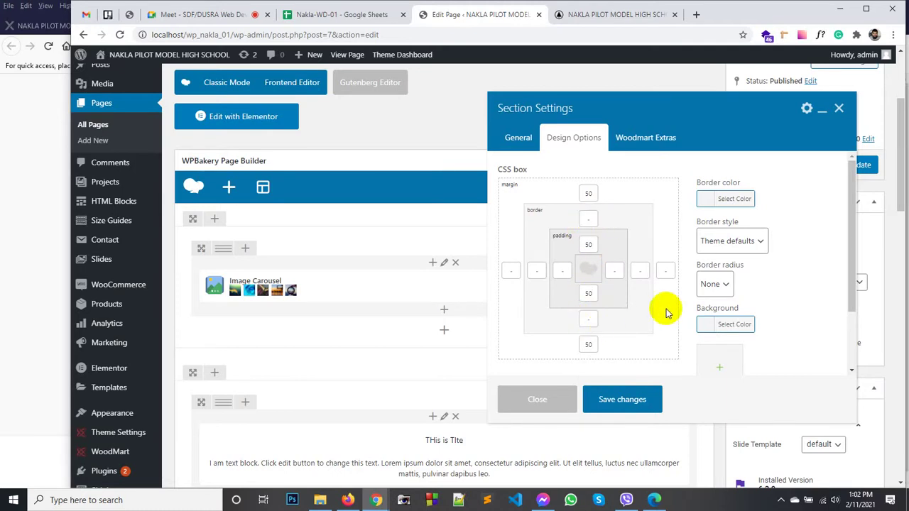
{"action": "left_click", "coordinate": [721, 364]}
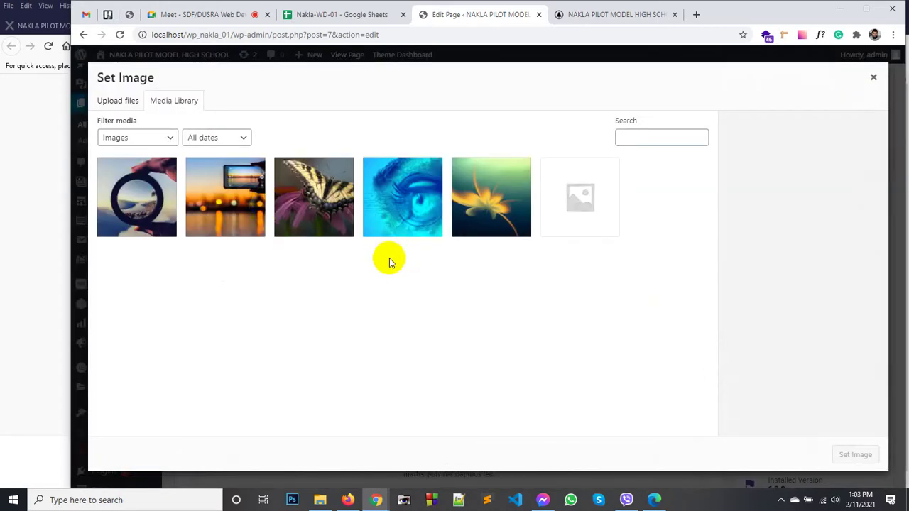
Step: Choose the lens-and-landscape photo slider-5.png as the section background image
{"action": "left_click", "coordinate": [239, 217]}
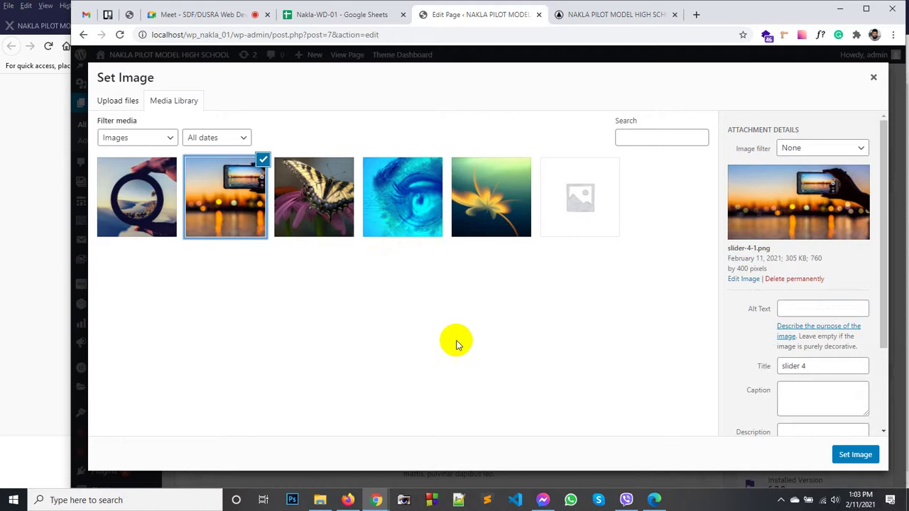
{"action": "left_click", "coordinate": [130, 212]}
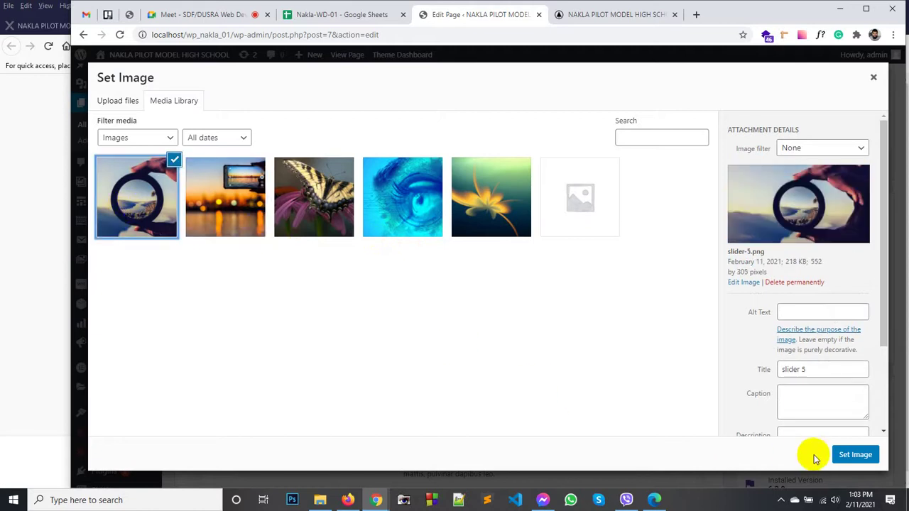
{"action": "left_click", "coordinate": [222, 216]}
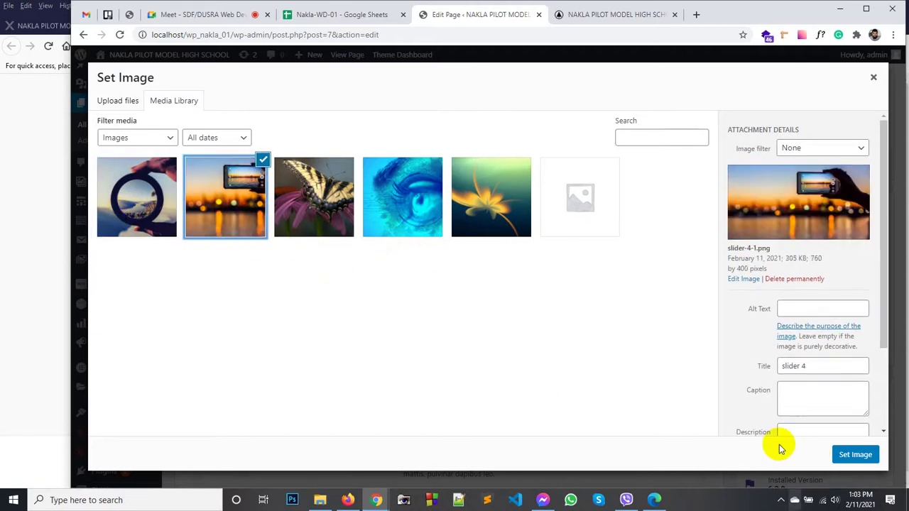
{"action": "left_click", "coordinate": [393, 231]}
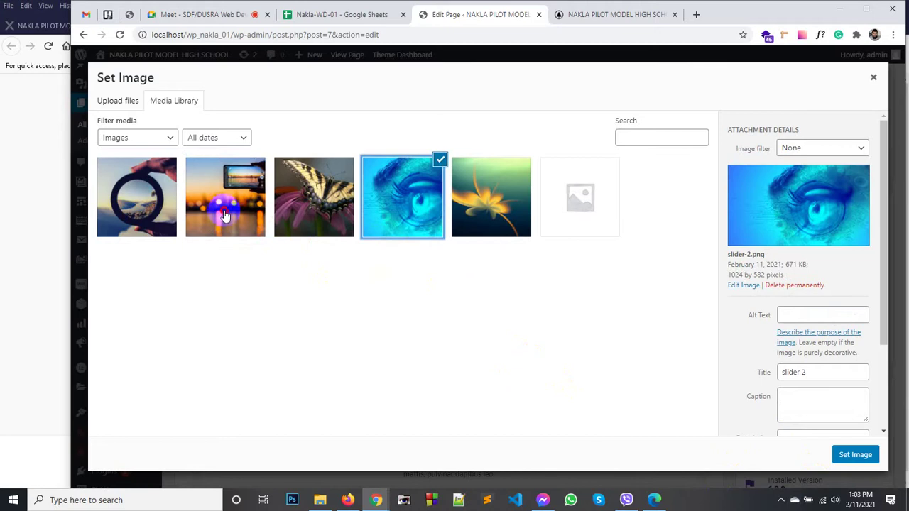
{"action": "left_click", "coordinate": [226, 212]}
{"action": "left_click", "coordinate": [143, 180]}
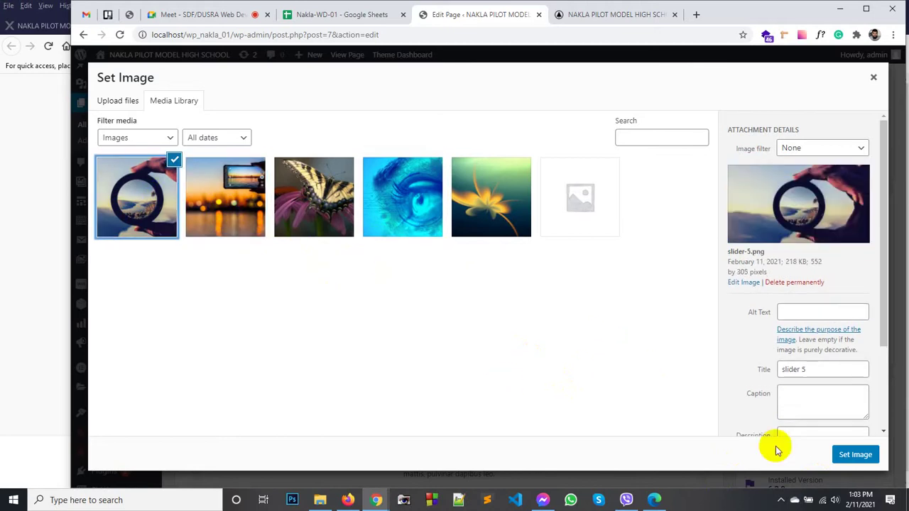
{"action": "left_click", "coordinate": [856, 455]}
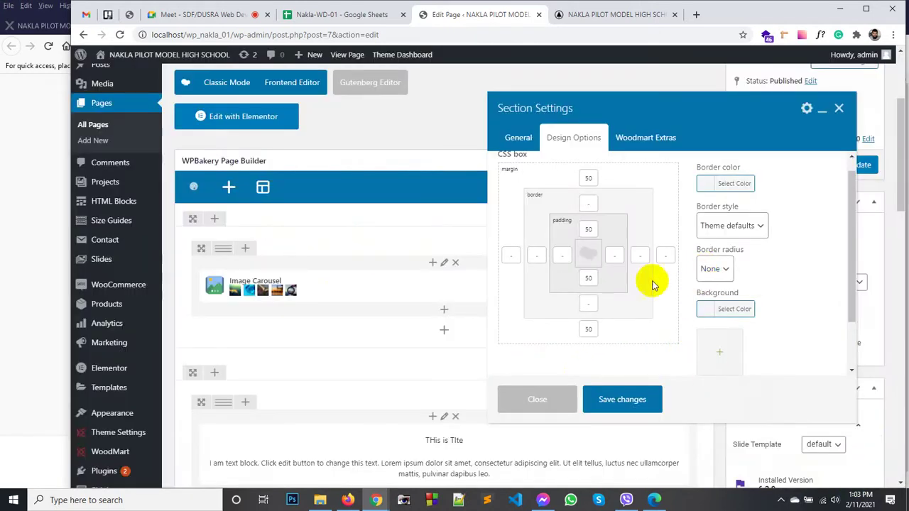
Step: Set the background image sizing to Cover, save the section settings, and update the page
{"action": "scroll", "coordinate": [682, 298], "scroll_direction": "down", "scroll_amount": 1}
{"action": "scroll", "coordinate": [683, 300], "scroll_direction": "down", "scroll_amount": 3}
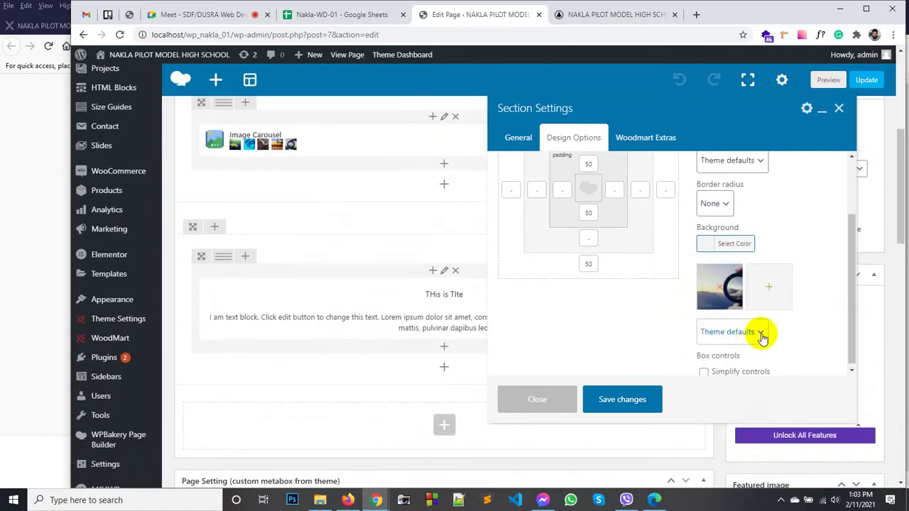
{"action": "left_click", "coordinate": [761, 335]}
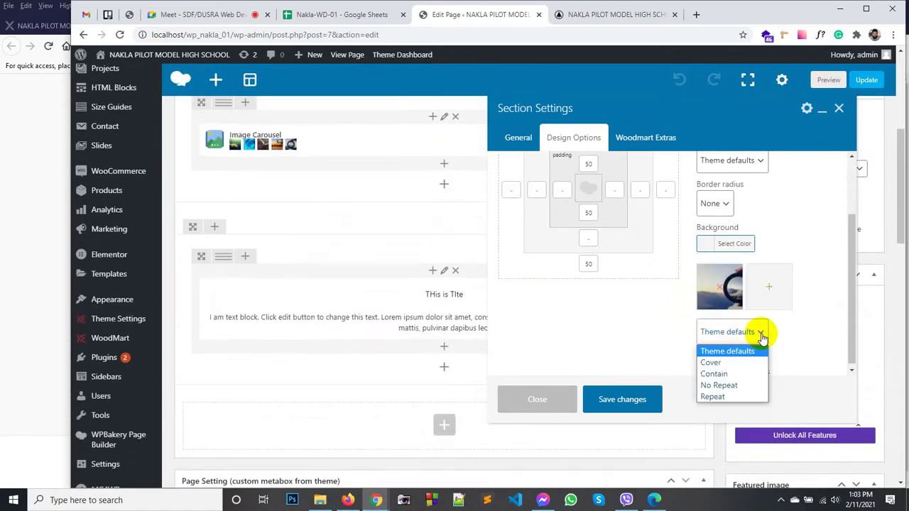
{"action": "left_click", "coordinate": [740, 368]}
{"action": "scroll", "coordinate": [757, 351], "scroll_direction": "down", "scroll_amount": 2}
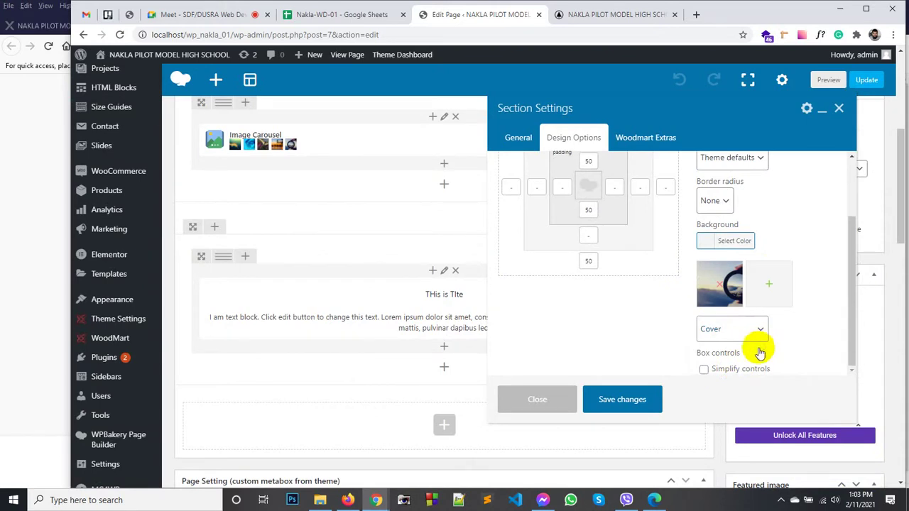
{"action": "scroll", "coordinate": [668, 323], "scroll_direction": "up", "scroll_amount": 2}
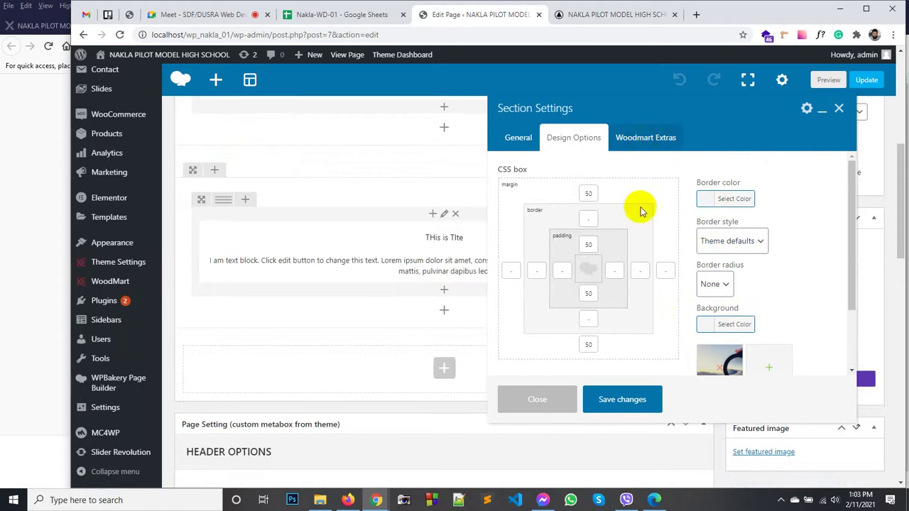
{"action": "left_click", "coordinate": [616, 402]}
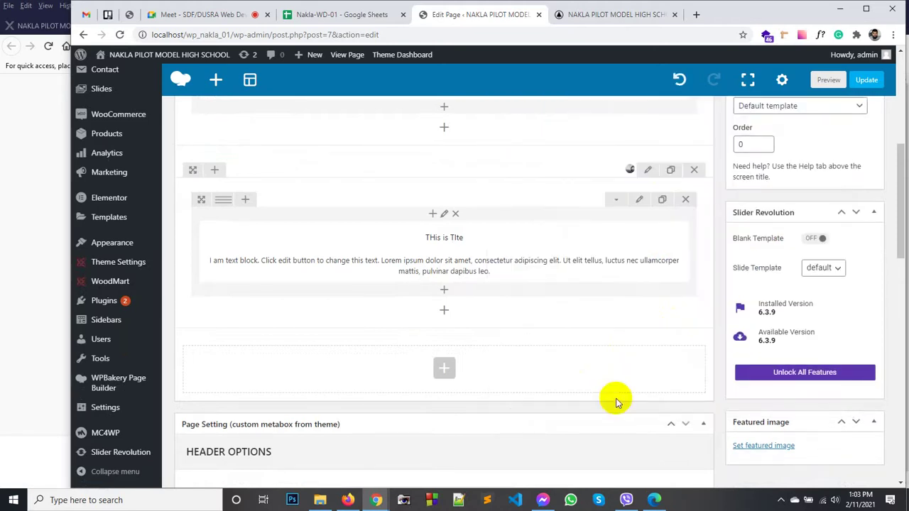
{"action": "left_click", "coordinate": [877, 83]}
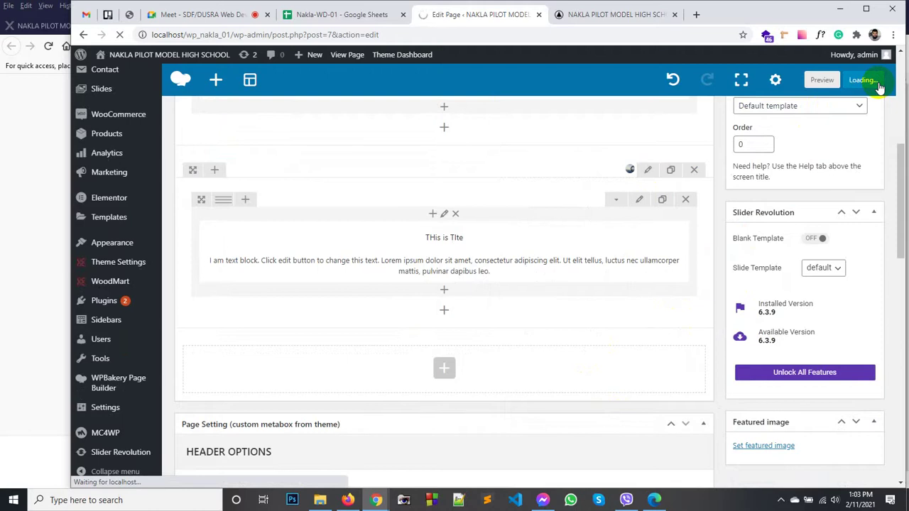
{"action": "left_click", "coordinate": [583, 17]}
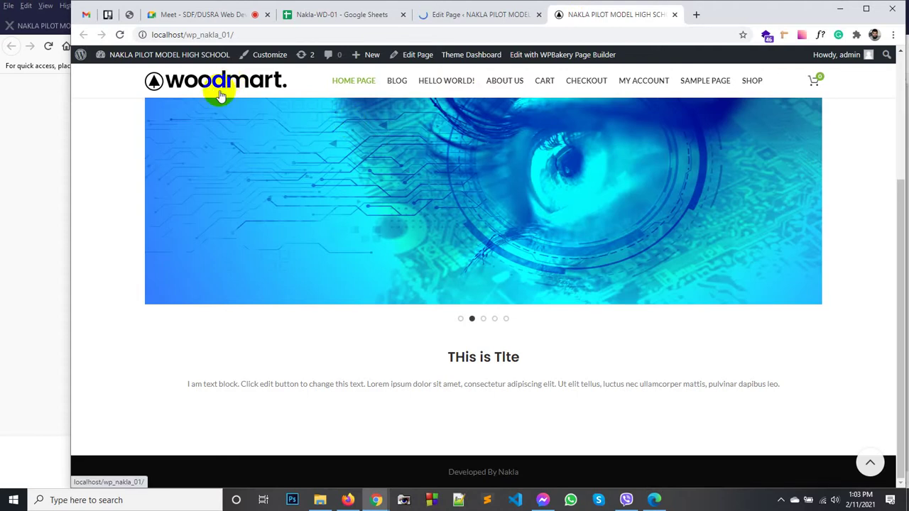
{"action": "left_click", "coordinate": [220, 96]}
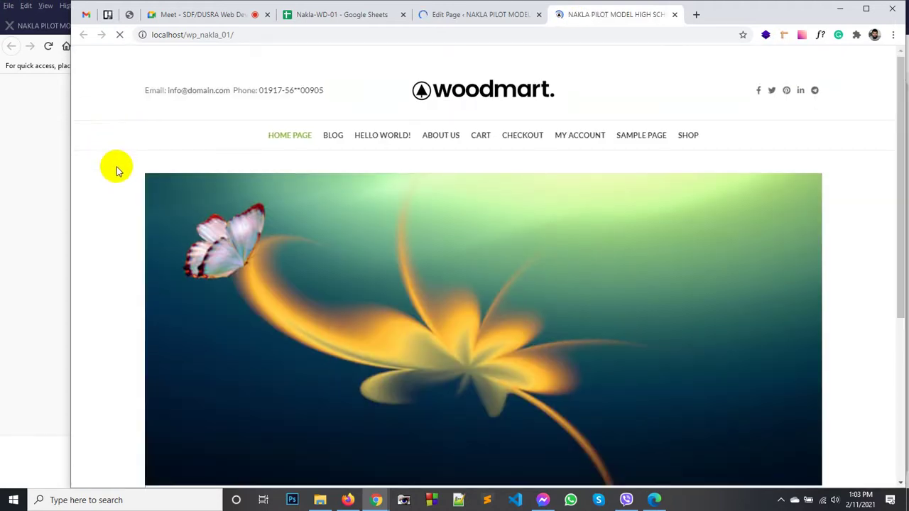
{"action": "scroll", "coordinate": [116, 168], "scroll_direction": "down", "scroll_amount": 5}
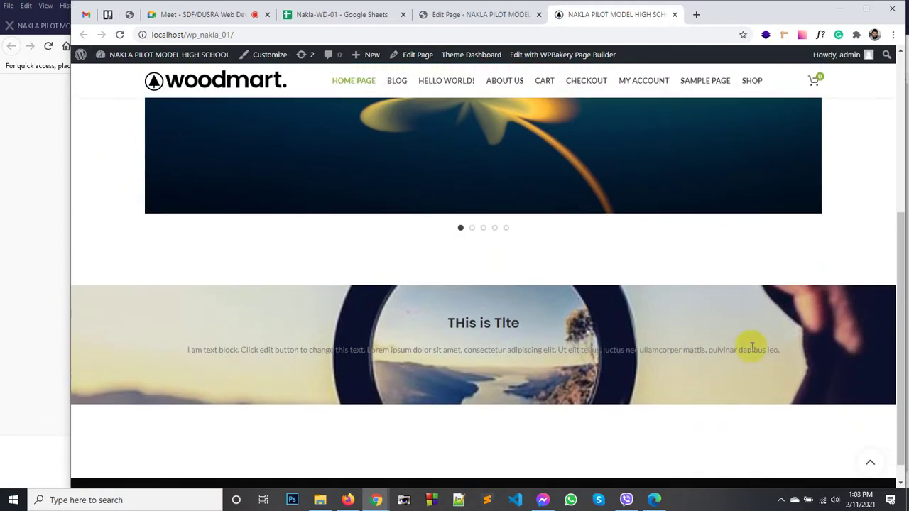
{"action": "left_click_drag", "start_coordinate": [767, 348], "coordinate": [257, 319]}
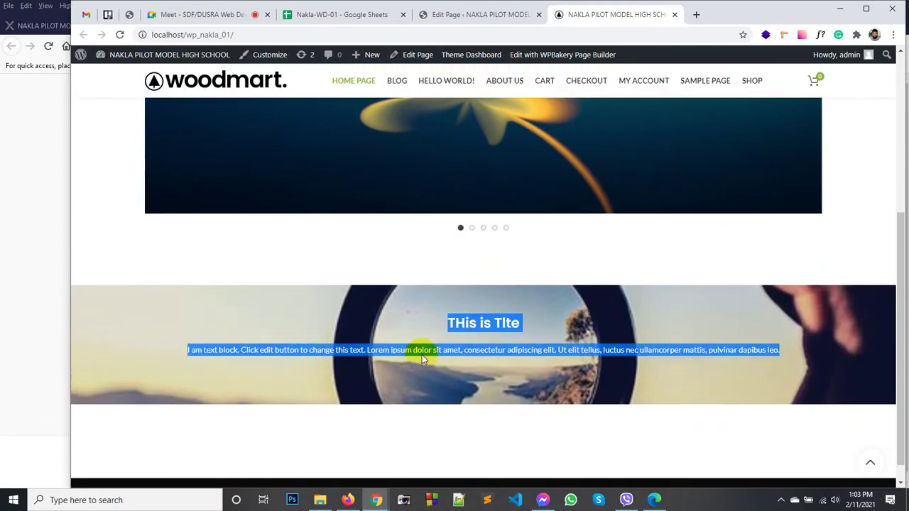
{"action": "left_click", "coordinate": [469, 328]}
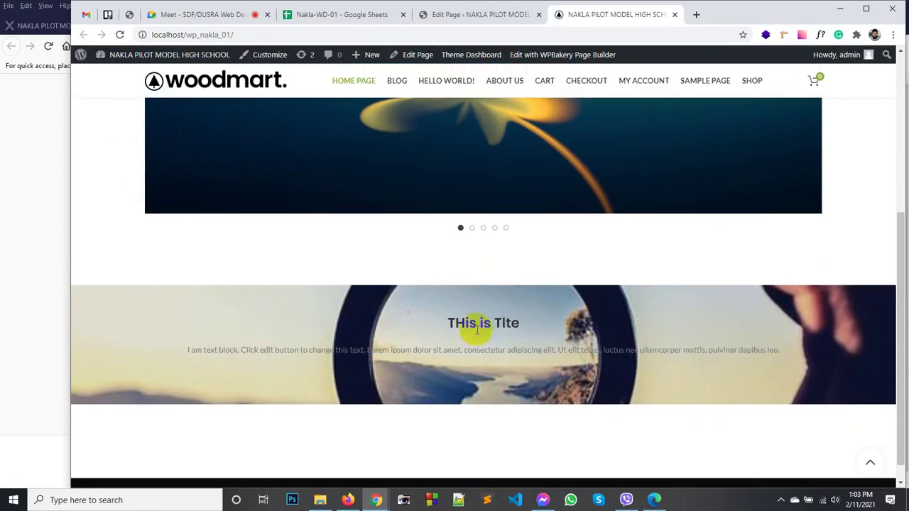
{"action": "left_click", "coordinate": [476, 14]}
Step: Edit the text block and colour its paragraph text white
{"action": "scroll", "coordinate": [470, 363], "scroll_direction": "down", "scroll_amount": 1}
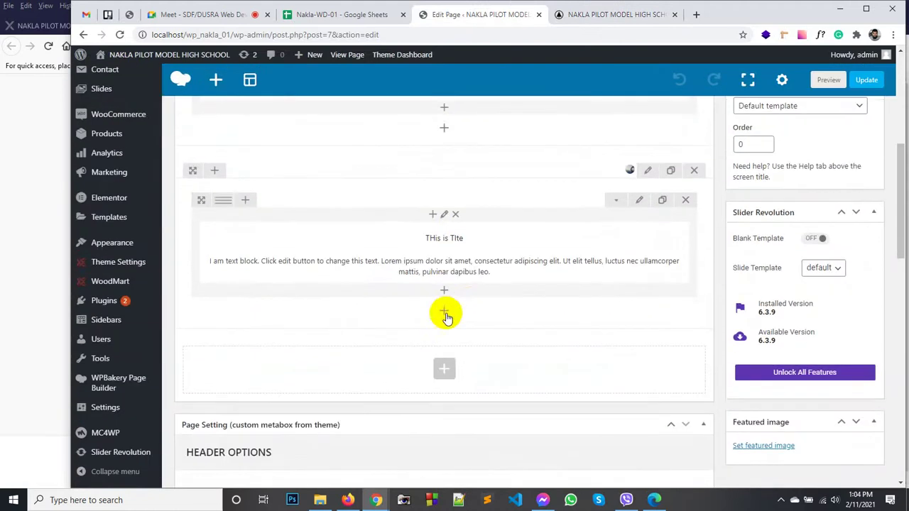
{"action": "left_click", "coordinate": [456, 254]}
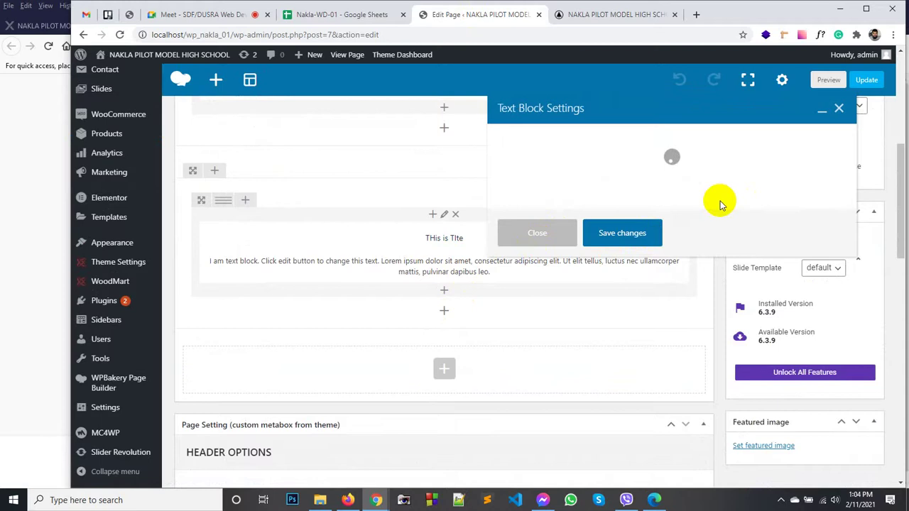
{"action": "triple_click", "coordinate": [717, 282]}
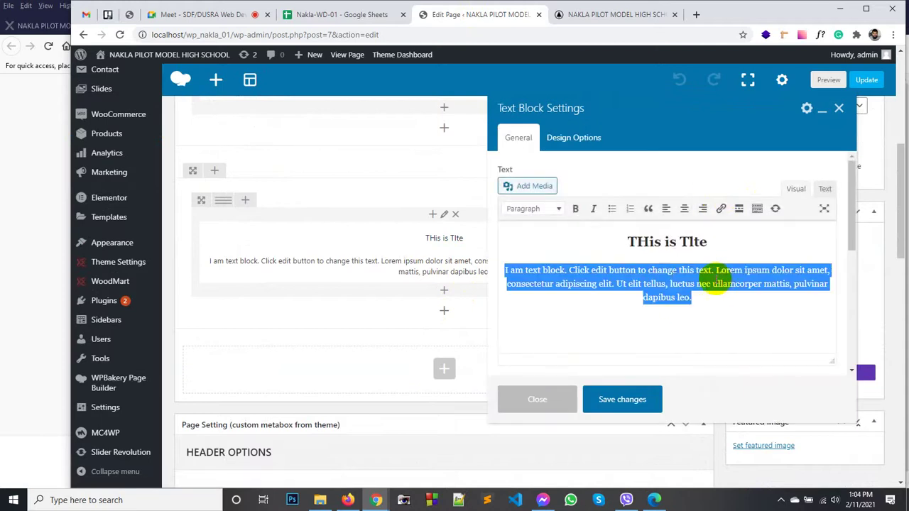
{"action": "triple_click", "coordinate": [688, 270]}
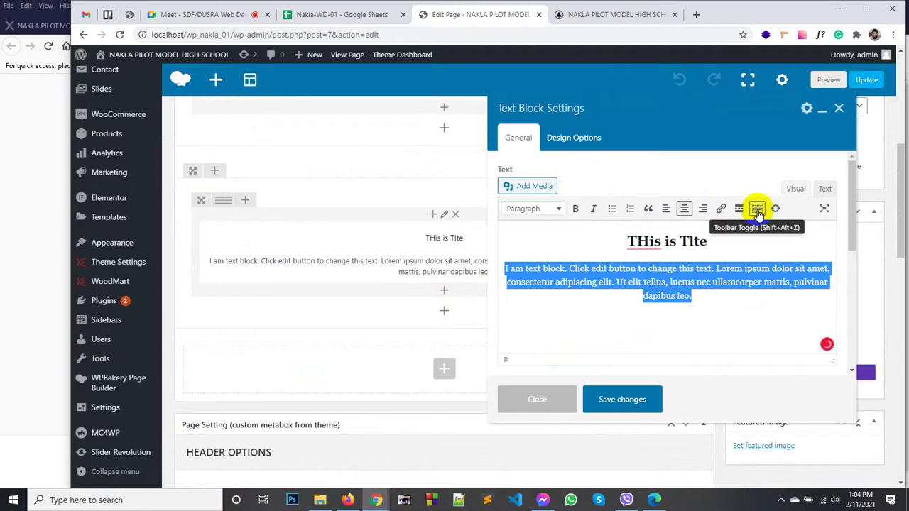
{"action": "left_click", "coordinate": [757, 211]}
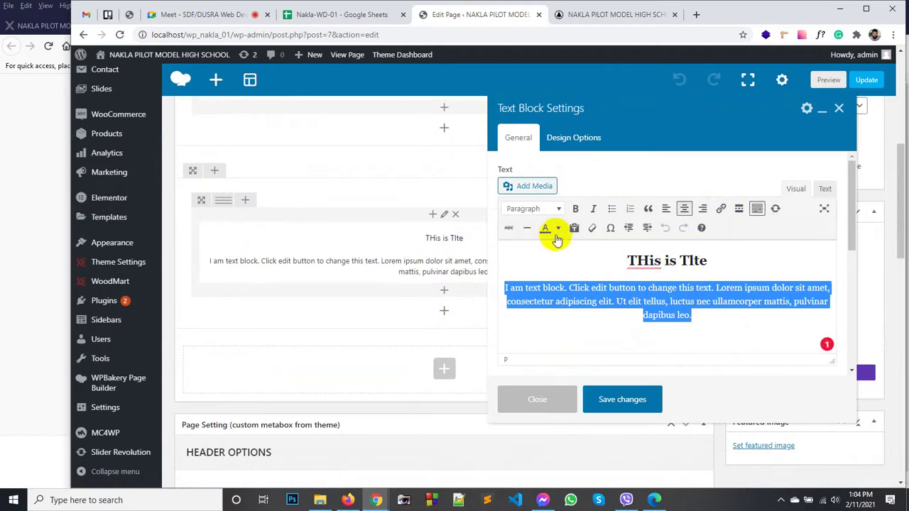
{"action": "left_click", "coordinate": [559, 229]}
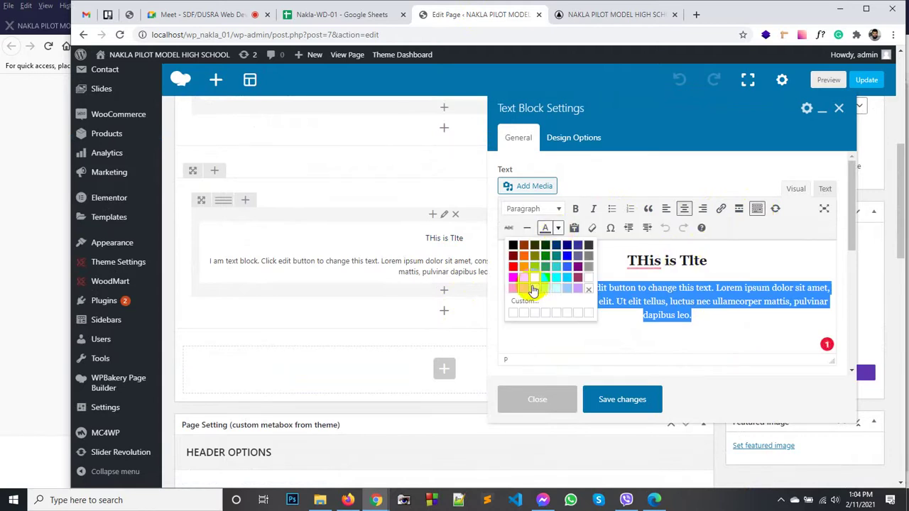
{"action": "left_click", "coordinate": [589, 277]}
Step: Colour the 'THis is Tlte' heading red and save the text block
{"action": "left_click", "coordinate": [706, 261]}
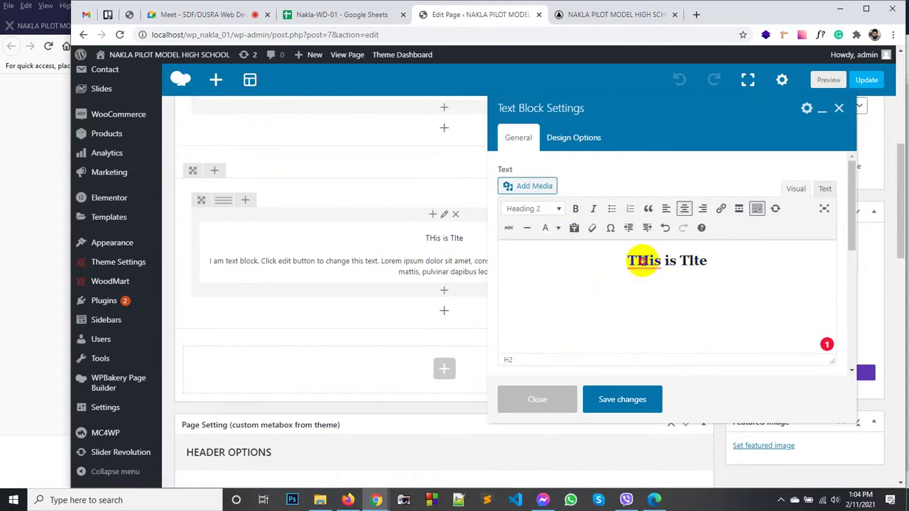
{"action": "left_click_drag", "start_coordinate": [642, 261], "coordinate": [627, 261]}
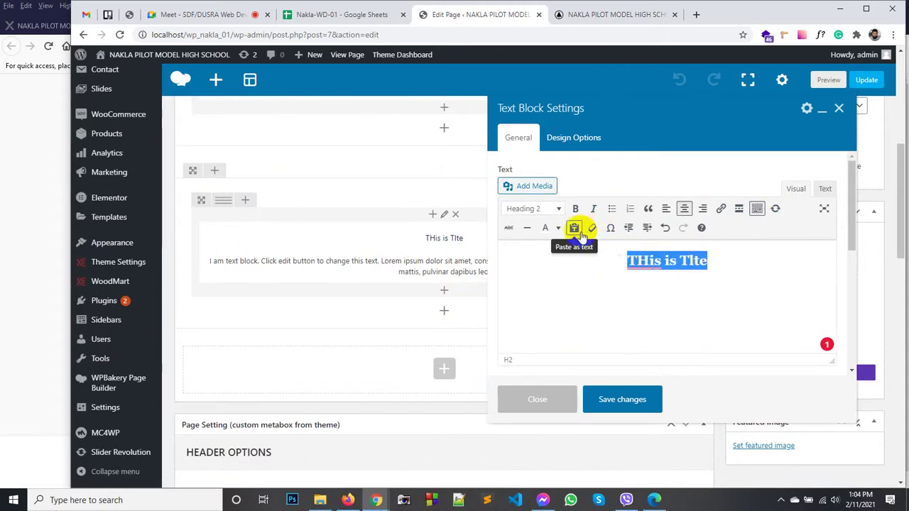
{"action": "left_click", "coordinate": [557, 233]}
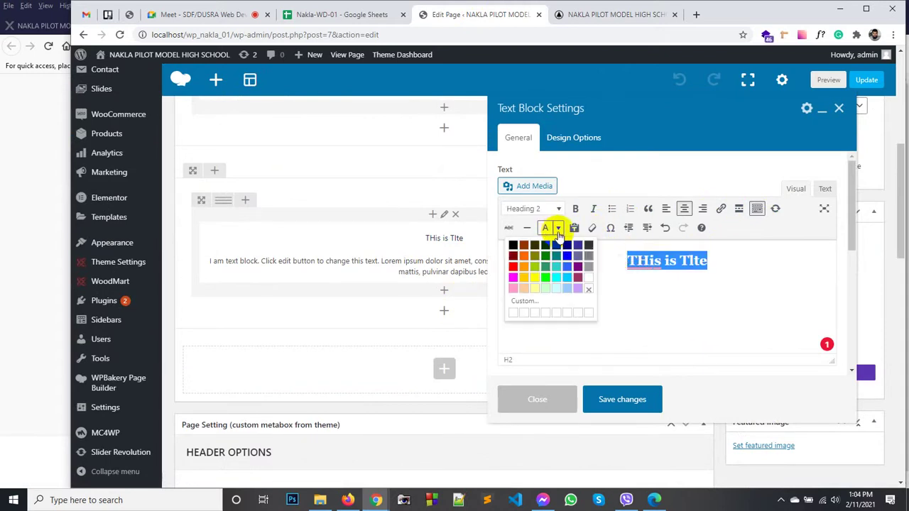
{"action": "left_click", "coordinate": [512, 267]}
{"action": "left_click", "coordinate": [652, 400]}
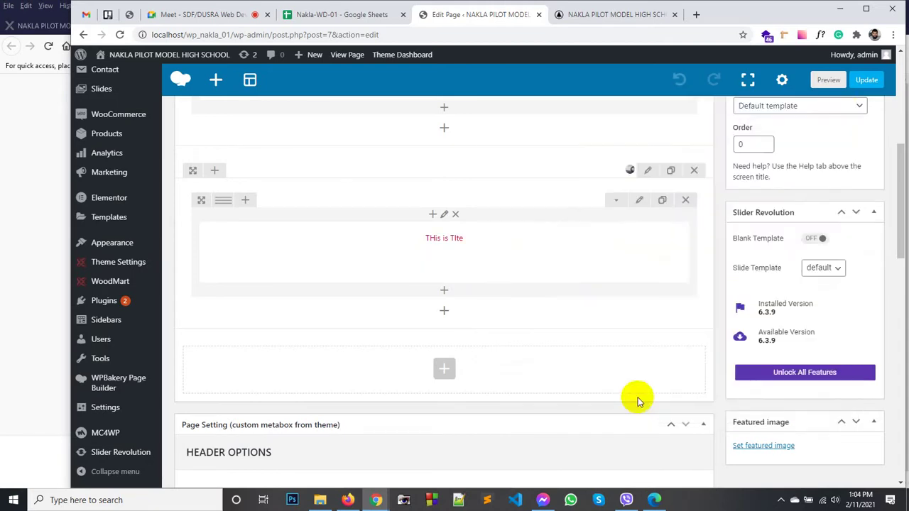
Step: Update the page, view the red heading on the live home page, and return to the editor
{"action": "left_click", "coordinate": [865, 80]}
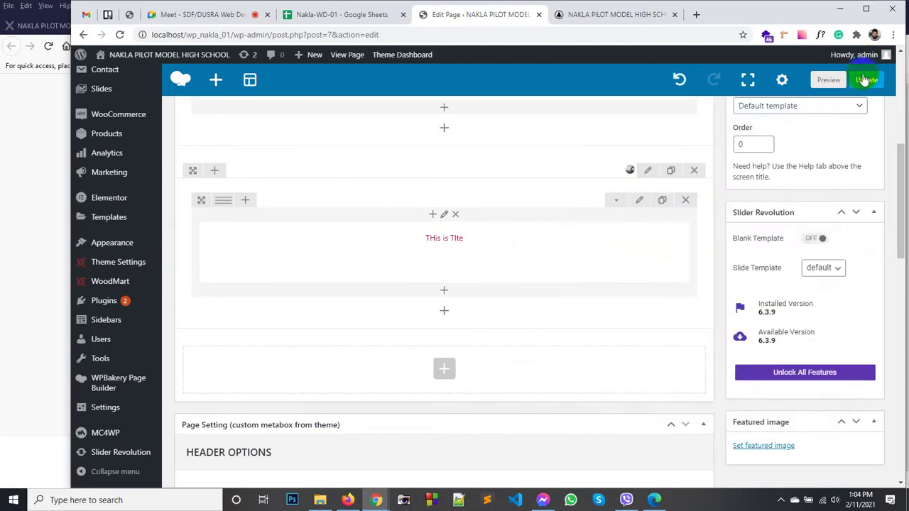
{"action": "left_click", "coordinate": [575, 14]}
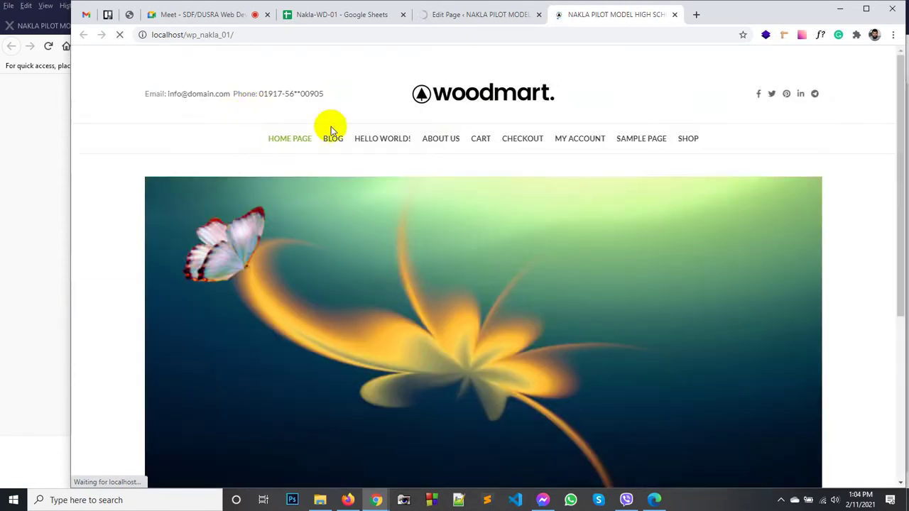
{"action": "scroll", "coordinate": [416, 162], "scroll_direction": "down", "scroll_amount": 4}
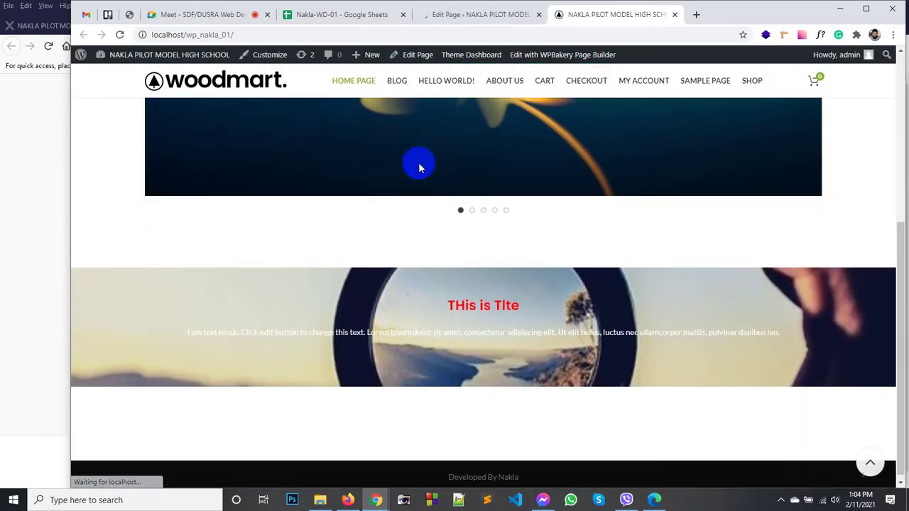
{"action": "left_click_drag", "start_coordinate": [673, 327], "coordinate": [183, 326]}
{"action": "left_click", "coordinate": [397, 331]}
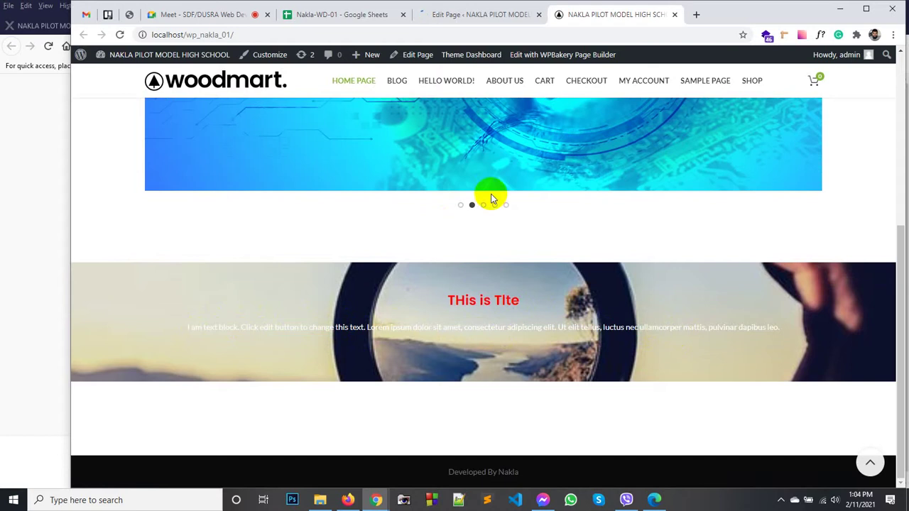
{"action": "left_click", "coordinate": [465, 14]}
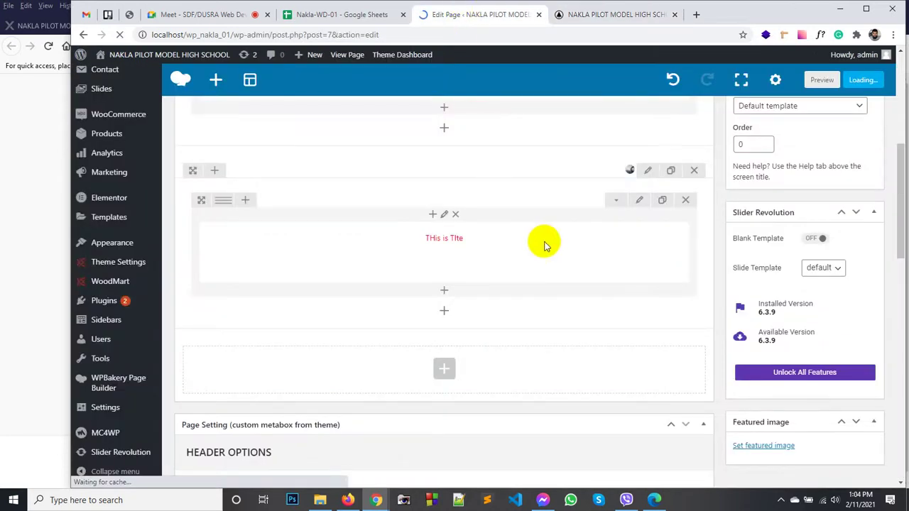
Step: Add a new section below the title block and place a row inside it
{"action": "scroll", "coordinate": [573, 187], "scroll_direction": "down", "scroll_amount": 7}
{"action": "scroll", "coordinate": [571, 189], "scroll_direction": "down", "scroll_amount": 2}
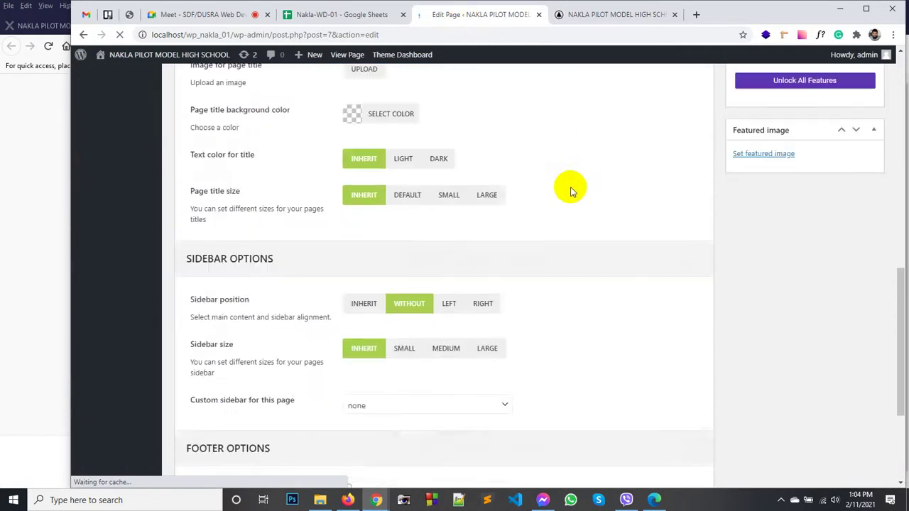
{"action": "scroll", "coordinate": [561, 206], "scroll_direction": "up", "scroll_amount": 10}
{"action": "scroll", "coordinate": [558, 206], "scroll_direction": "down", "scroll_amount": 5}
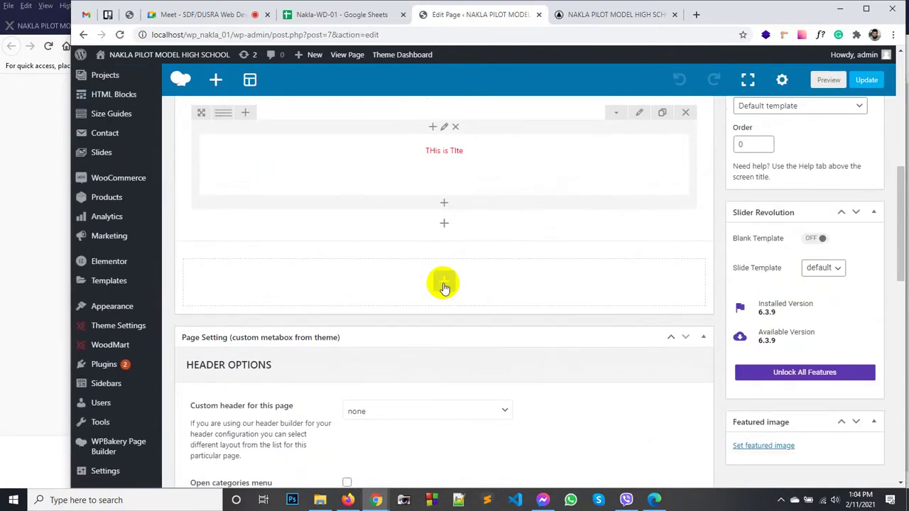
{"action": "left_click", "coordinate": [444, 284]}
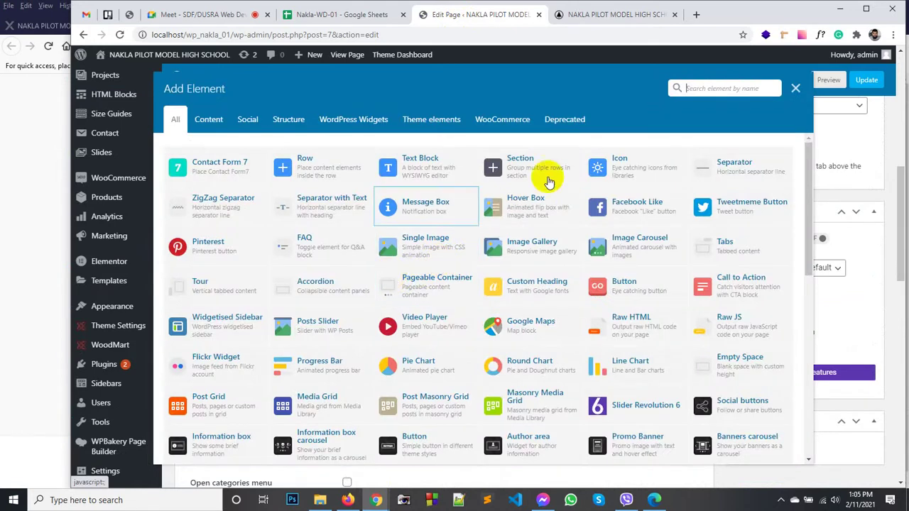
{"action": "left_click", "coordinate": [532, 157]}
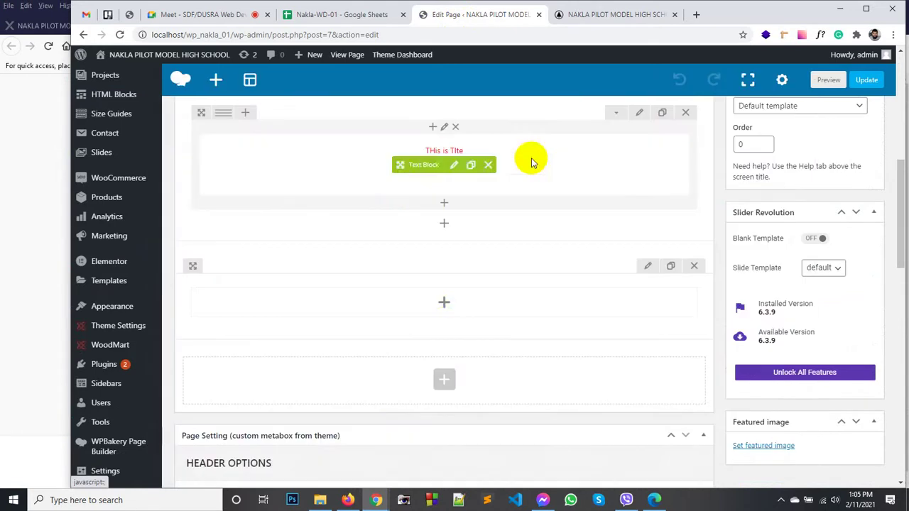
{"action": "left_click", "coordinate": [444, 303]}
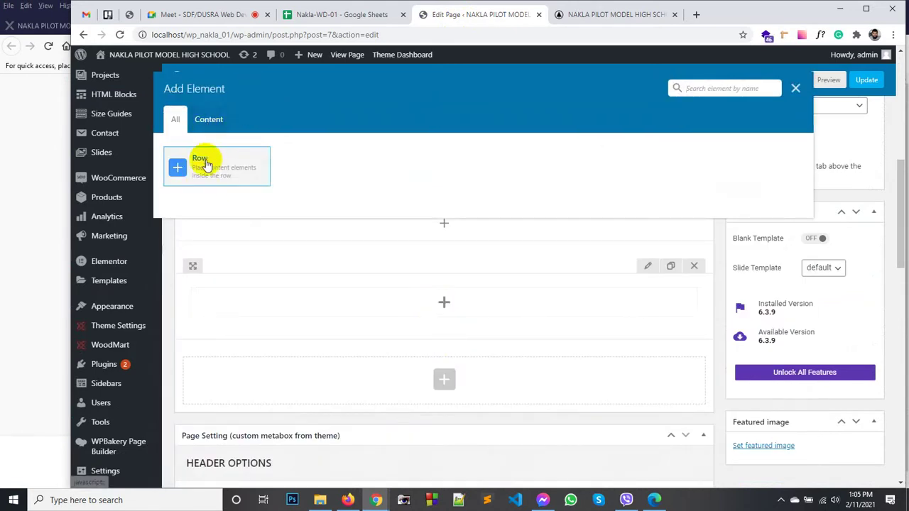
{"action": "left_click", "coordinate": [204, 162]}
Step: Search the elements for 'gall' and add an Image Gallery to the new row
{"action": "left_click", "coordinate": [445, 333]}
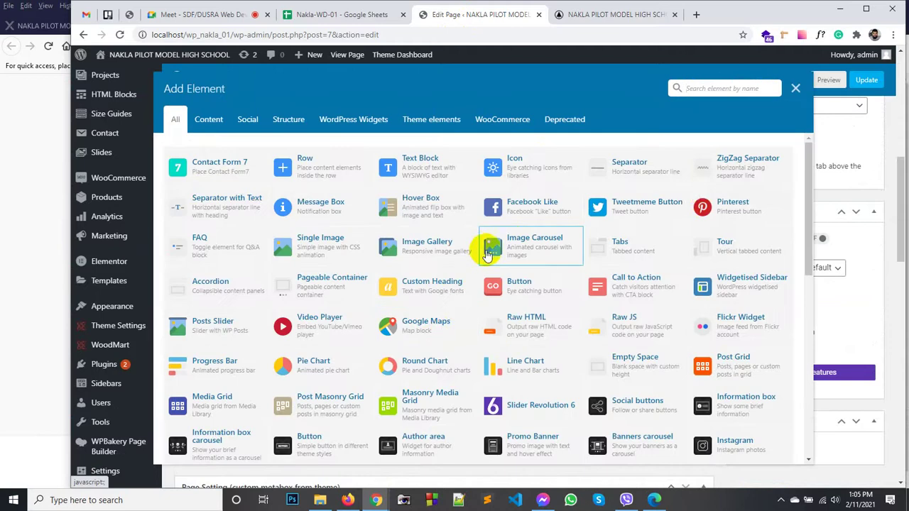
{"action": "left_click", "coordinate": [710, 88]}
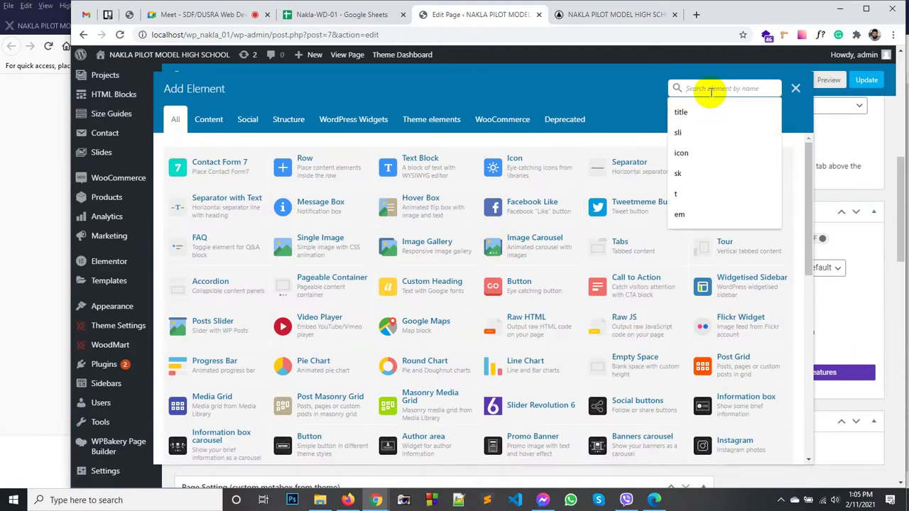
{"action": "type", "text": "gall"}
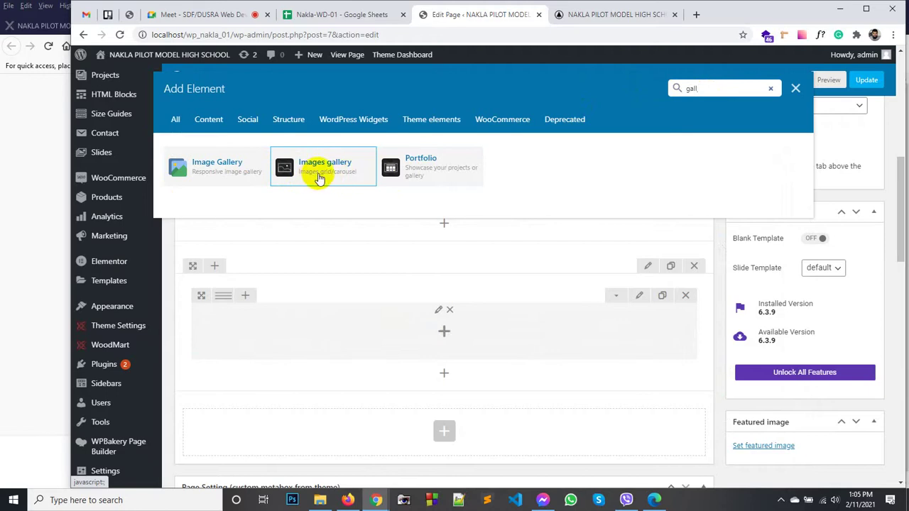
{"action": "left_click", "coordinate": [222, 173]}
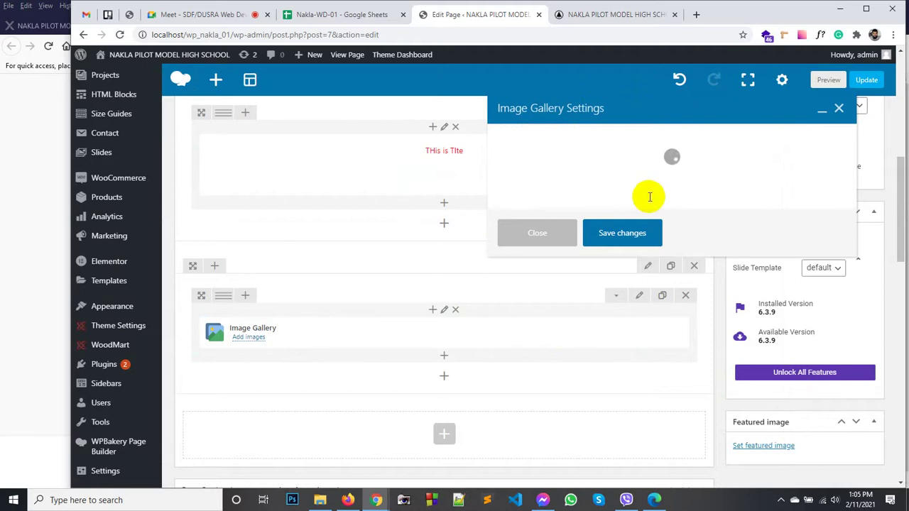
Step: Title the gallery 'Photo Gallery', set its type to Image grid, and keep Media library as source
{"action": "scroll", "coordinate": [604, 225], "scroll_direction": "down", "scroll_amount": 1}
{"action": "scroll", "coordinate": [590, 225], "scroll_direction": "up", "scroll_amount": 1}
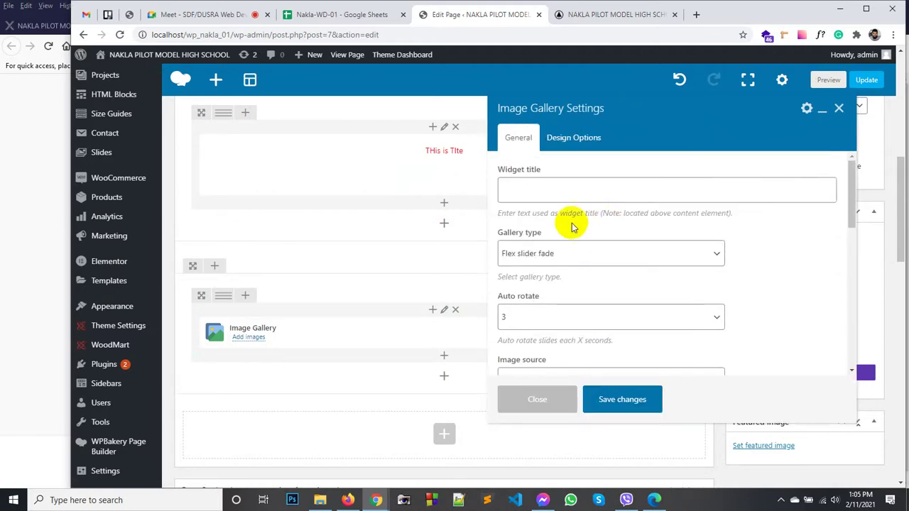
{"action": "left_click", "coordinate": [543, 191]}
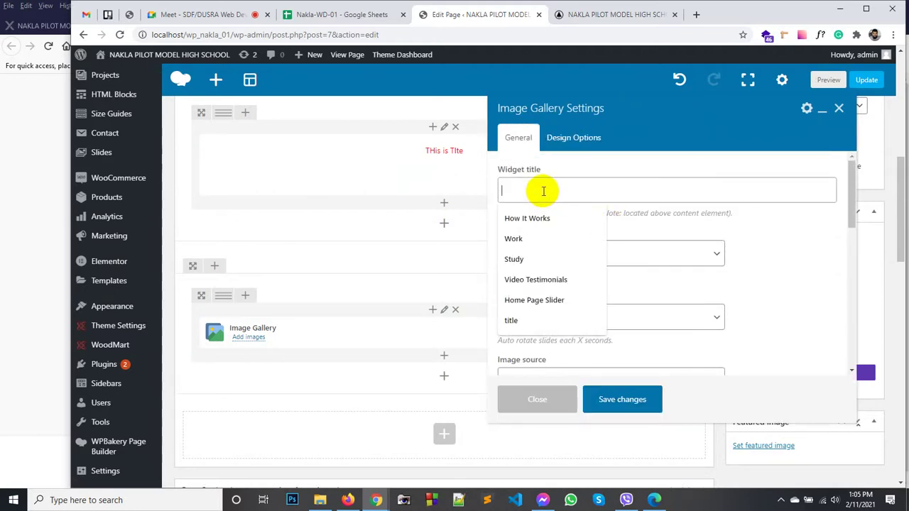
{"action": "type", "text": "Photo Gallery"}
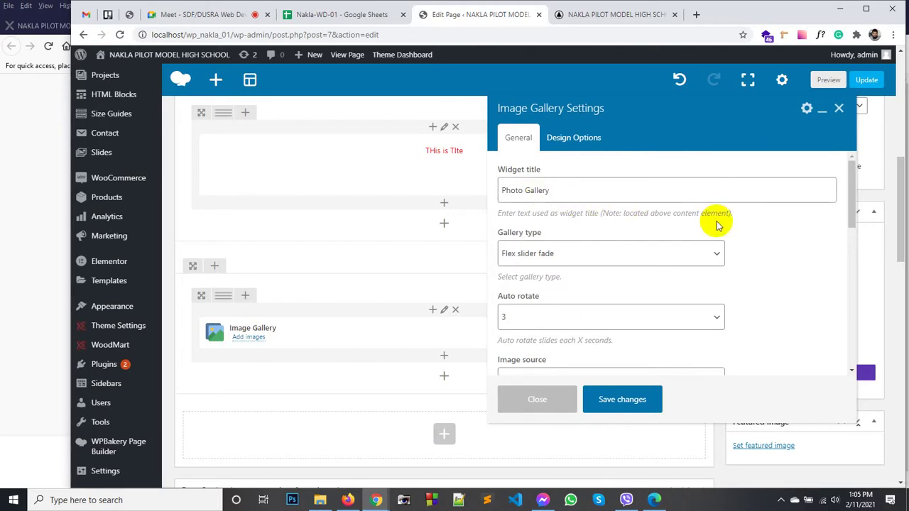
{"action": "left_click", "coordinate": [568, 257]}
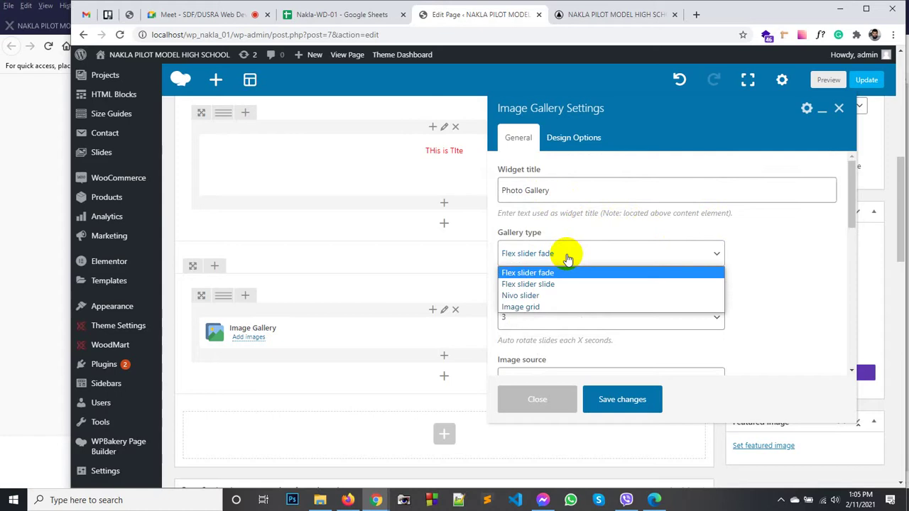
{"action": "left_click", "coordinate": [544, 307]}
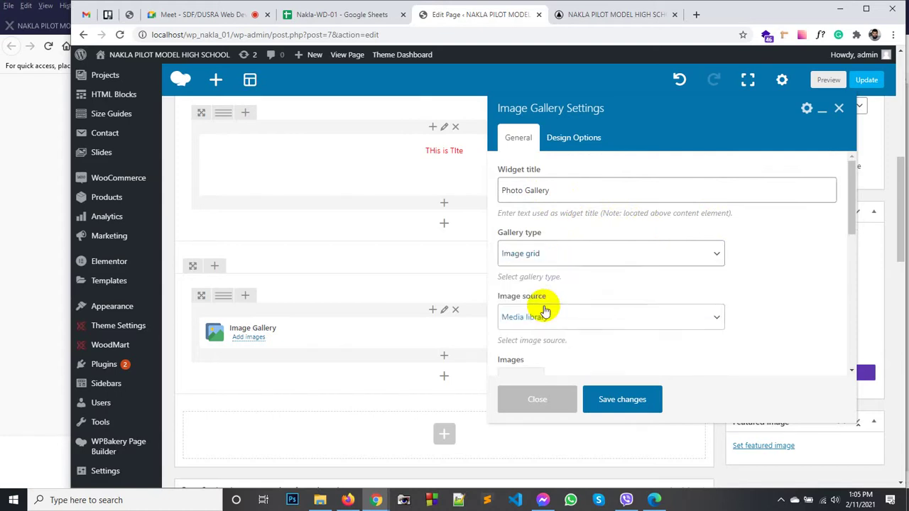
{"action": "scroll", "coordinate": [594, 280], "scroll_direction": "down", "scroll_amount": 1}
{"action": "scroll", "coordinate": [595, 280], "scroll_direction": "down", "scroll_amount": 1}
{"action": "left_click", "coordinate": [586, 210]}
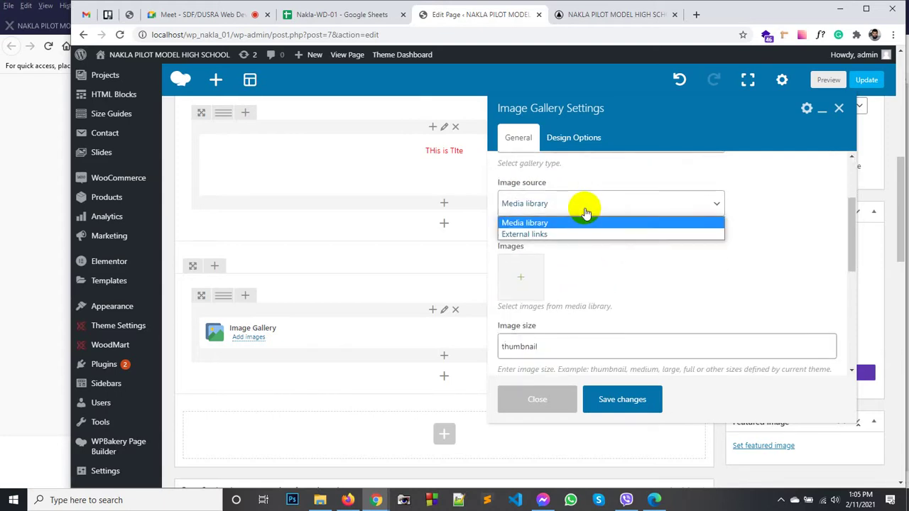
{"action": "left_click", "coordinate": [586, 210]}
Step: Add five library images (lens, sunset phone, butterfly, eye, flower) to the gallery
{"action": "left_click", "coordinate": [529, 279]}
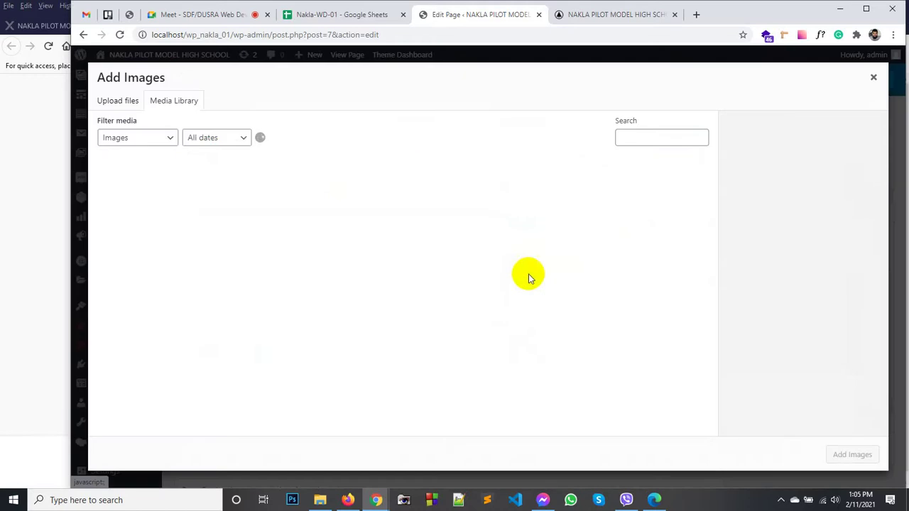
{"action": "left_click", "coordinate": [106, 103]}
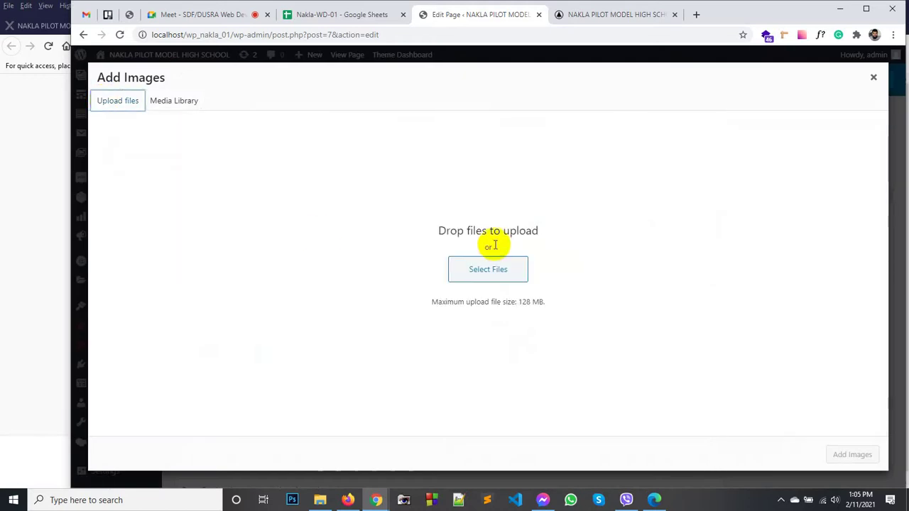
{"action": "left_click", "coordinate": [473, 273]}
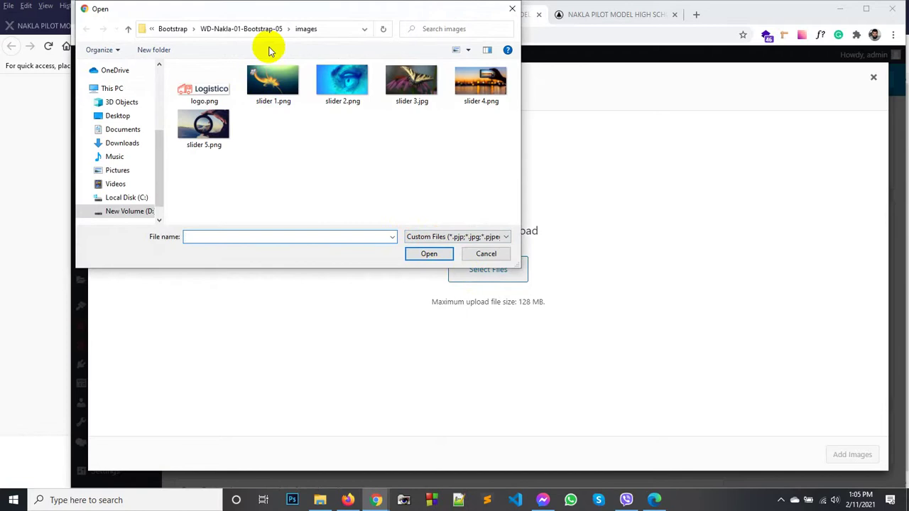
{"action": "left_click", "coordinate": [272, 82]}
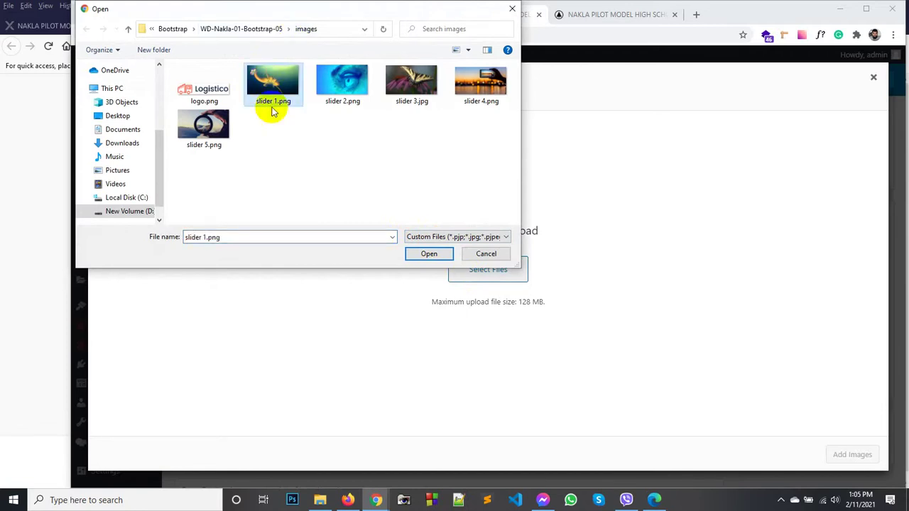
{"action": "left_click", "coordinate": [486, 254]}
{"action": "left_click", "coordinate": [172, 99]}
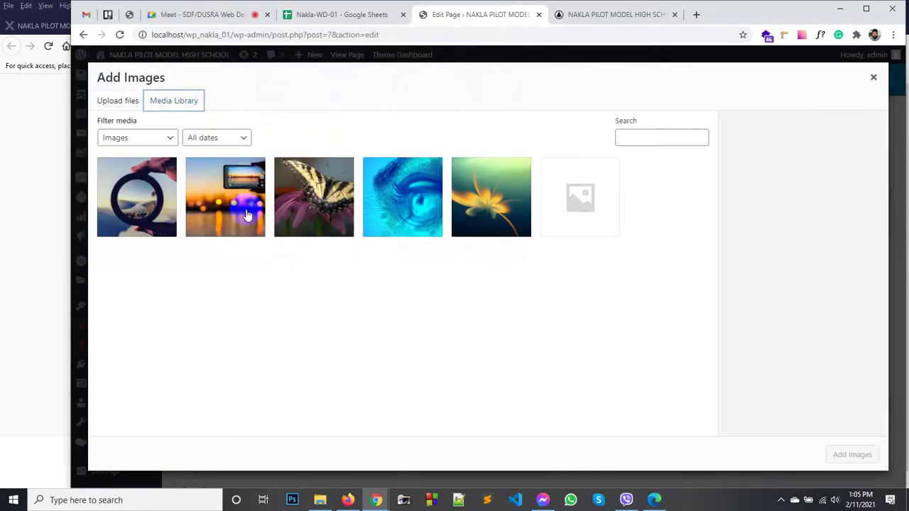
{"action": "left_click", "coordinate": [153, 206]}
{"action": "left_click", "coordinate": [473, 219], "text": "shift"}
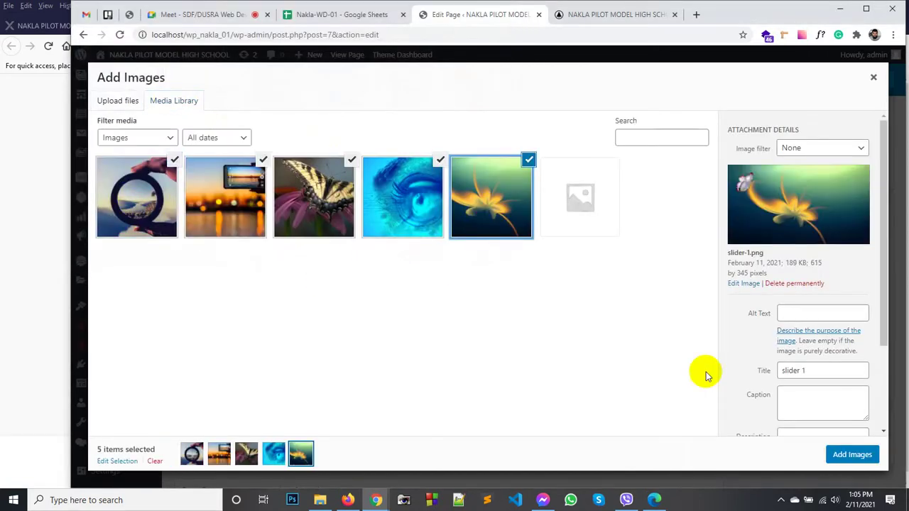
{"action": "left_click", "coordinate": [852, 455]}
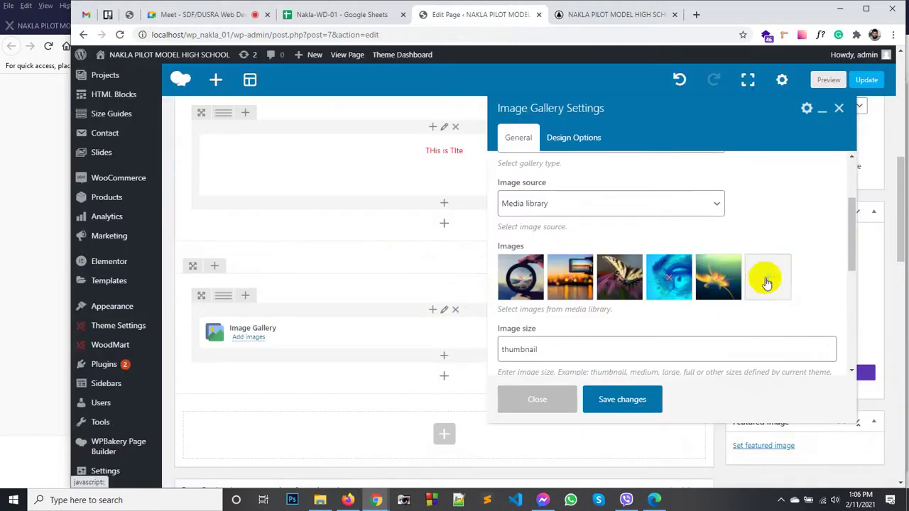
Step: Open the gallery's image picker and start a new file upload from the computer
{"action": "left_click", "coordinate": [767, 283]}
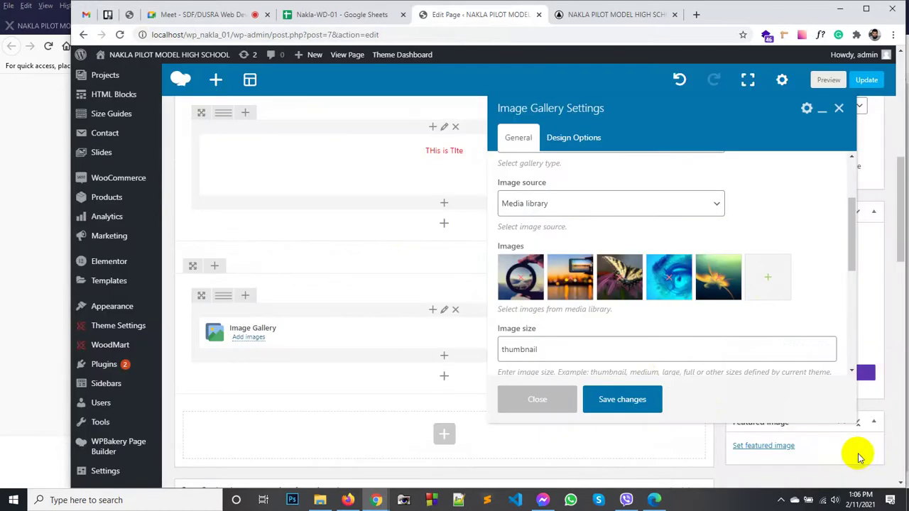
{"action": "scroll", "coordinate": [615, 304], "scroll_direction": "down", "scroll_amount": 2}
{"action": "scroll", "coordinate": [601, 278], "scroll_direction": "up", "scroll_amount": 1}
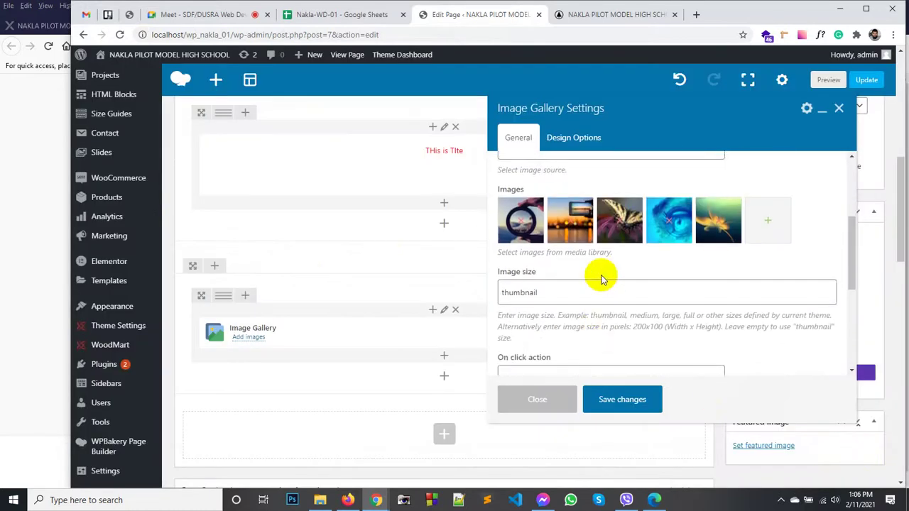
{"action": "scroll", "coordinate": [619, 270], "scroll_direction": "up", "scroll_amount": 1}
{"action": "scroll", "coordinate": [623, 270], "scroll_direction": "down", "scroll_amount": 1}
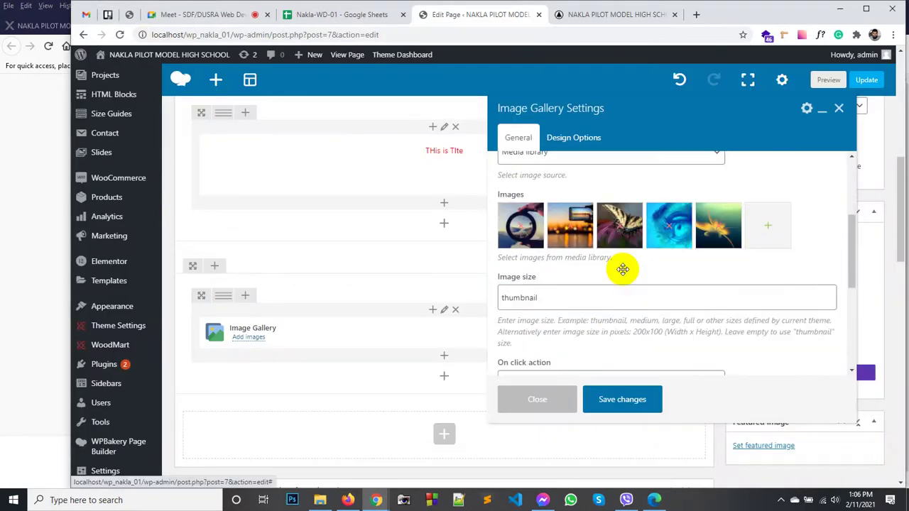
{"action": "left_click", "coordinate": [764, 226]}
{"action": "left_click", "coordinate": [118, 101]}
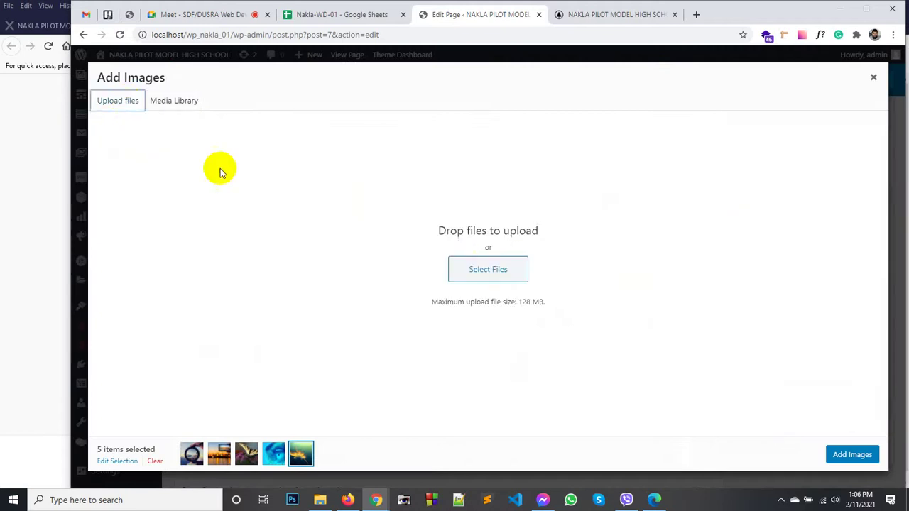
{"action": "left_click", "coordinate": [463, 266]}
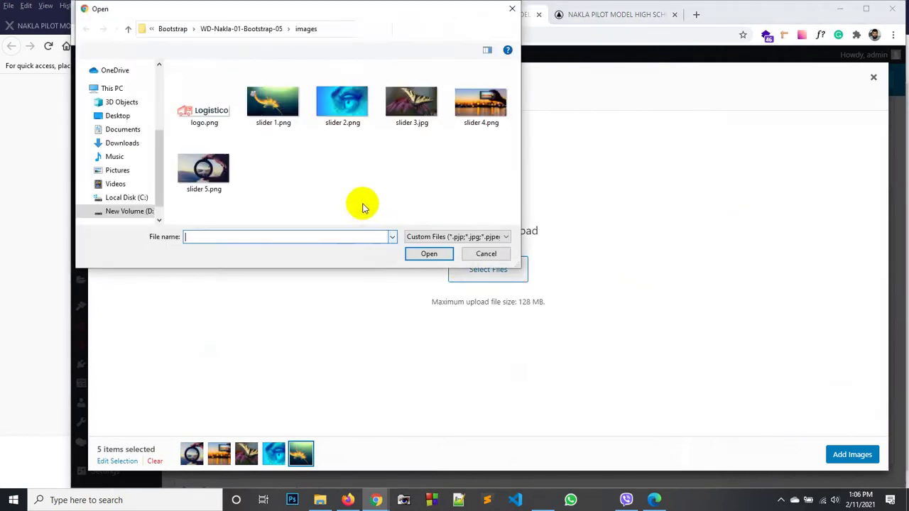
Step: Browse to the SDF\2\16\Project\images folder
{"action": "left_click", "coordinate": [254, 29]}
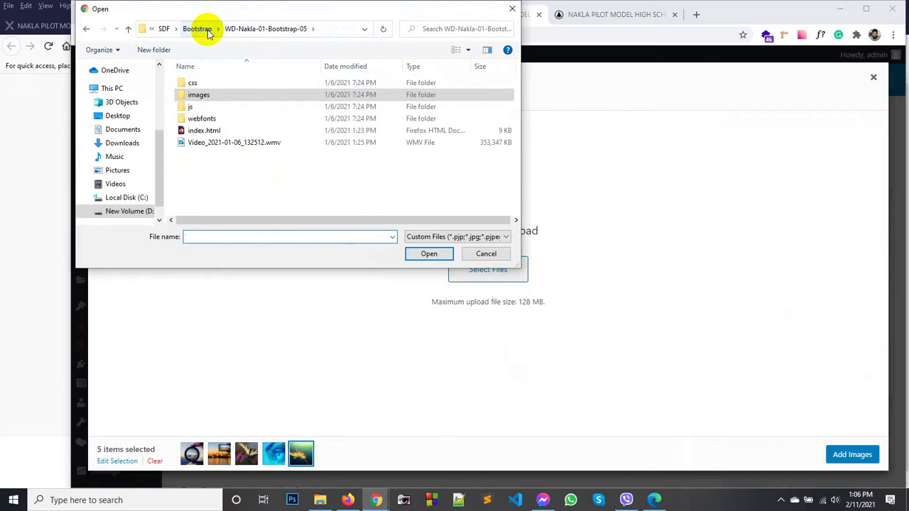
{"action": "left_click", "coordinate": [163, 28]}
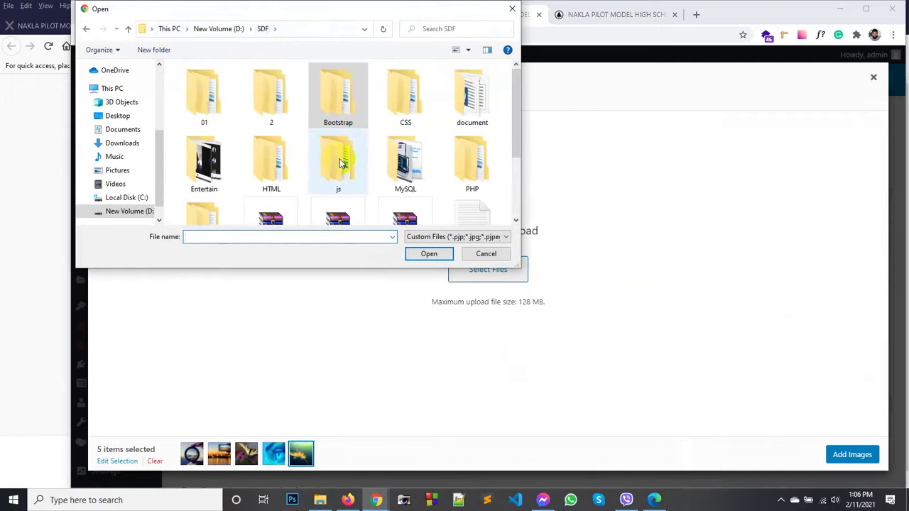
{"action": "double_click", "coordinate": [263, 94]}
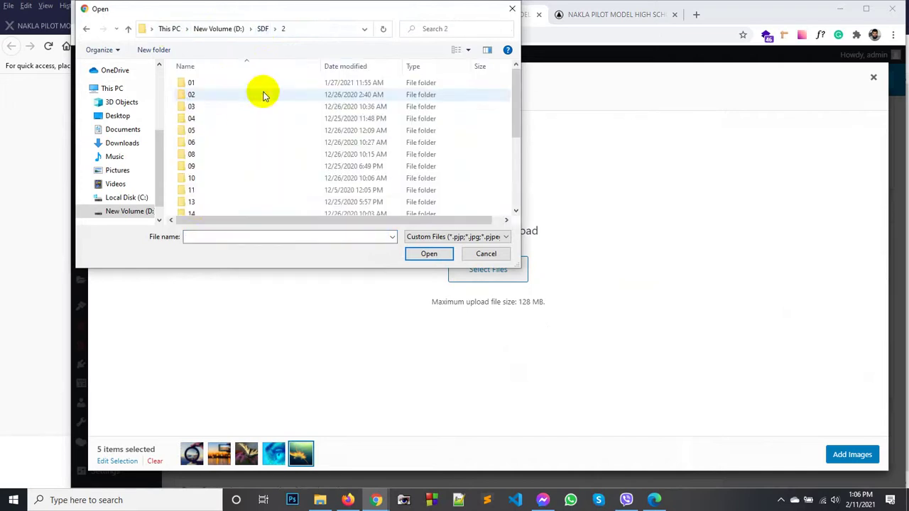
{"action": "scroll", "coordinate": [201, 195], "scroll_direction": "down", "scroll_amount": 2}
{"action": "double_click", "coordinate": [201, 175]}
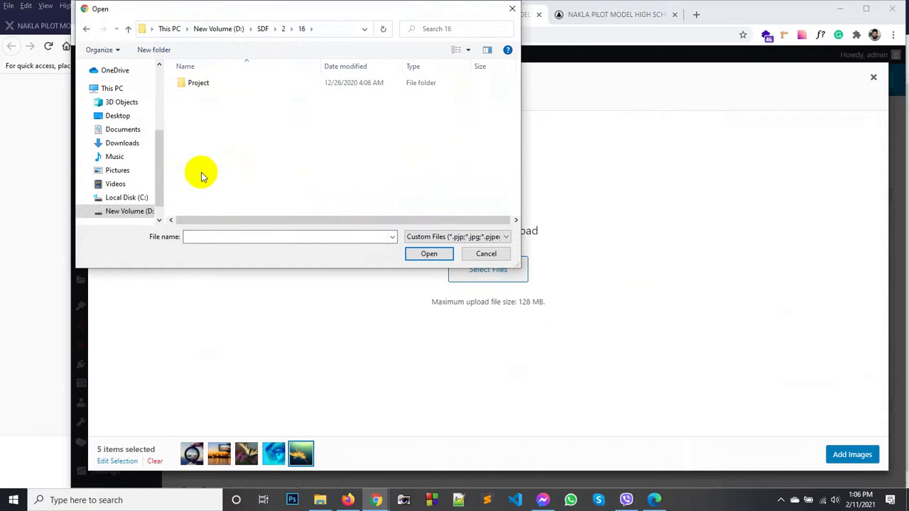
{"action": "double_click", "coordinate": [201, 82]}
{"action": "double_click", "coordinate": [204, 94]}
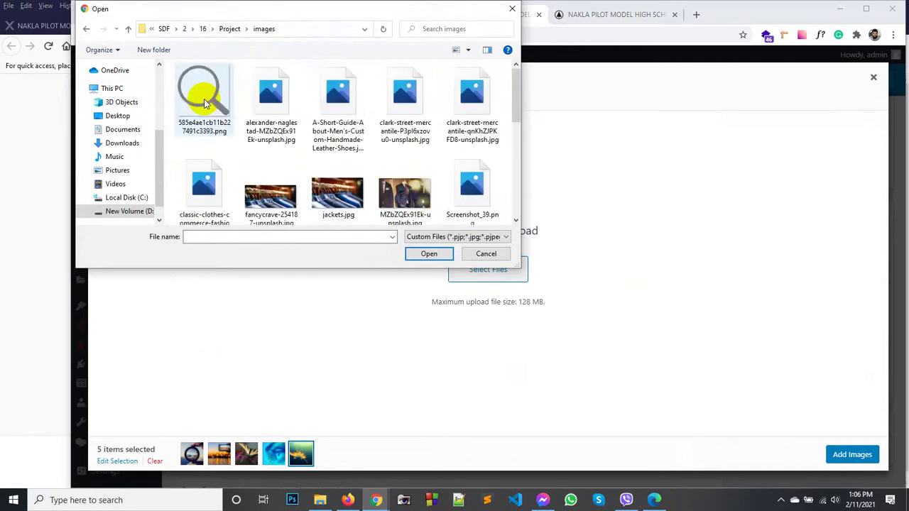
Step: Upload 13 clothing photos, including Screenshot_40–47, and insert all 18 images into the gallery
{"action": "left_click", "coordinate": [271, 101]}
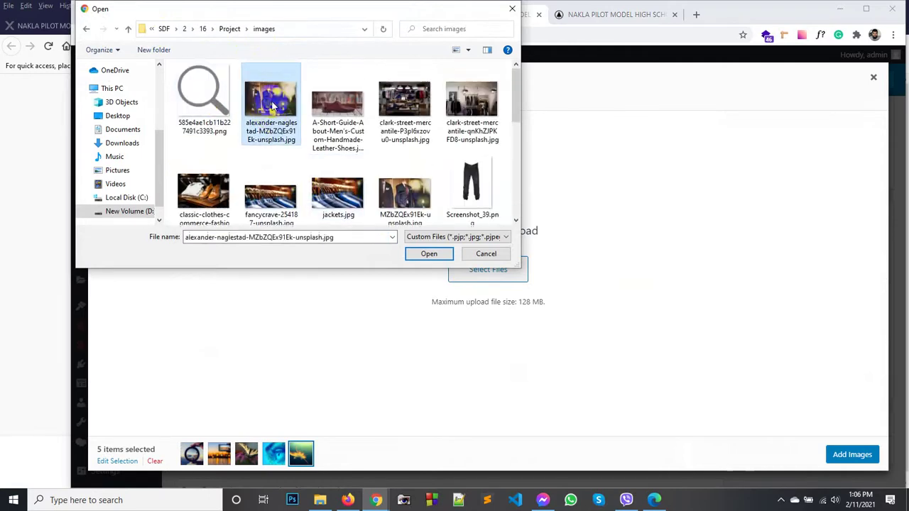
{"action": "left_click", "coordinate": [395, 193], "text": "shift"}
{"action": "scroll", "coordinate": [396, 185], "scroll_direction": "down", "scroll_amount": 1}
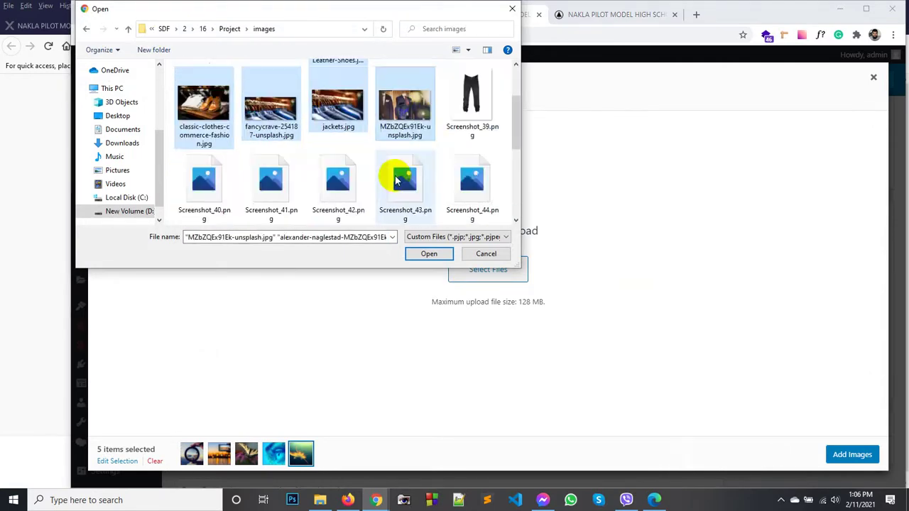
{"action": "scroll", "coordinate": [395, 181], "scroll_direction": "down", "scroll_amount": 1}
{"action": "left_click", "coordinate": [208, 117], "text": "ctrl"}
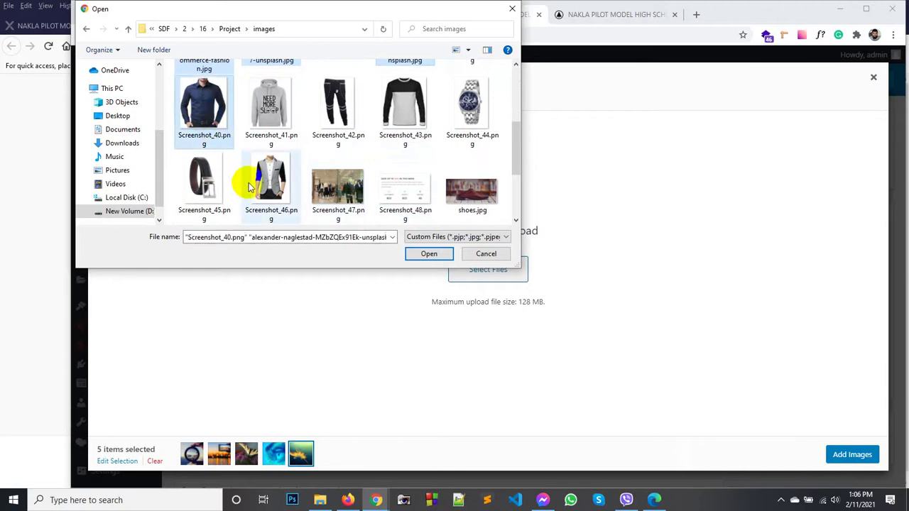
{"action": "left_click", "coordinate": [264, 182], "text": "ctrl"}
{"action": "left_click", "coordinate": [339, 187], "text": "ctrl"}
{"action": "left_click", "coordinate": [327, 105], "text": "ctrl"}
{"action": "left_click", "coordinate": [271, 107], "text": "ctrl"}
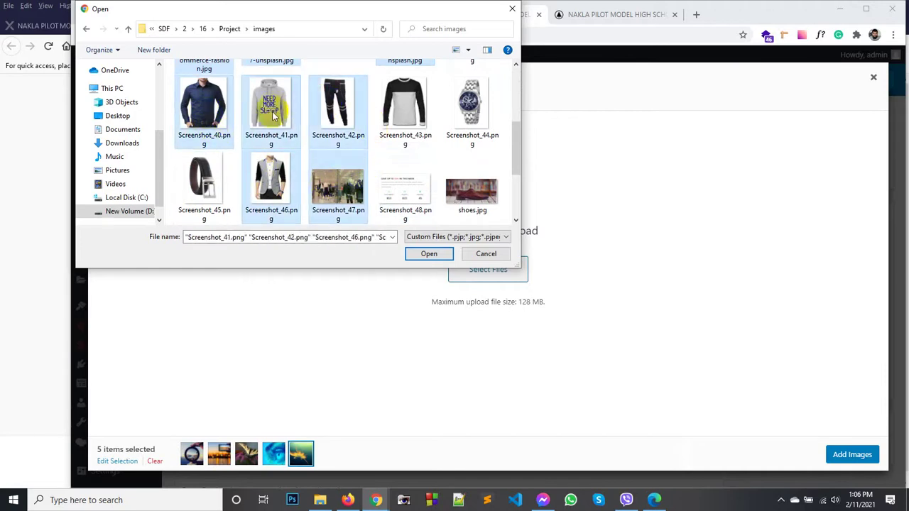
{"action": "left_click", "coordinate": [430, 253]}
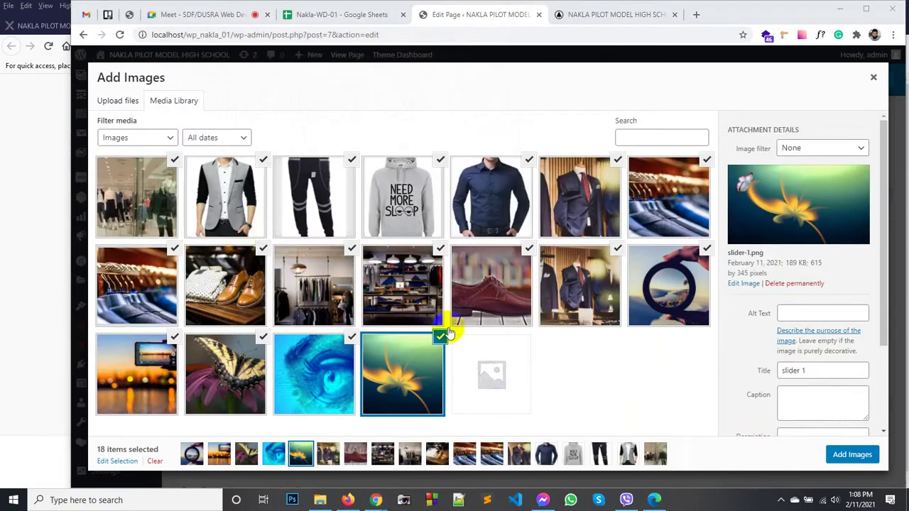
{"action": "left_click", "coordinate": [842, 456]}
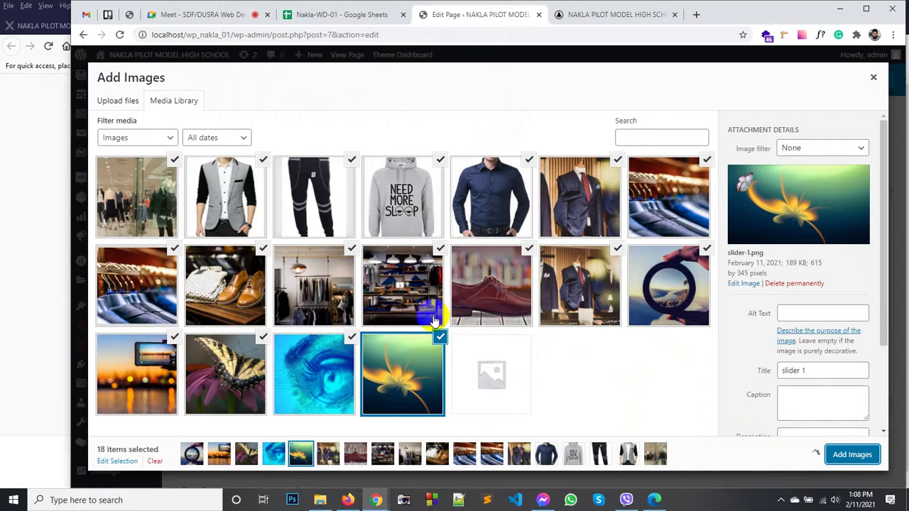
Step: Set the Image Gallery's On click action to Open prettyPhoto, save it, and update the page
{"action": "scroll", "coordinate": [600, 284], "scroll_direction": "down", "scroll_amount": 3}
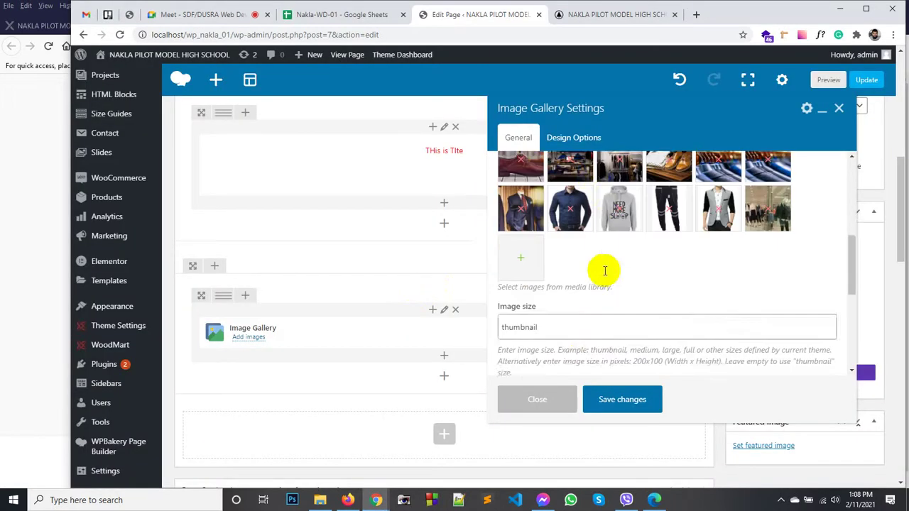
{"action": "scroll", "coordinate": [601, 272], "scroll_direction": "down", "scroll_amount": 1}
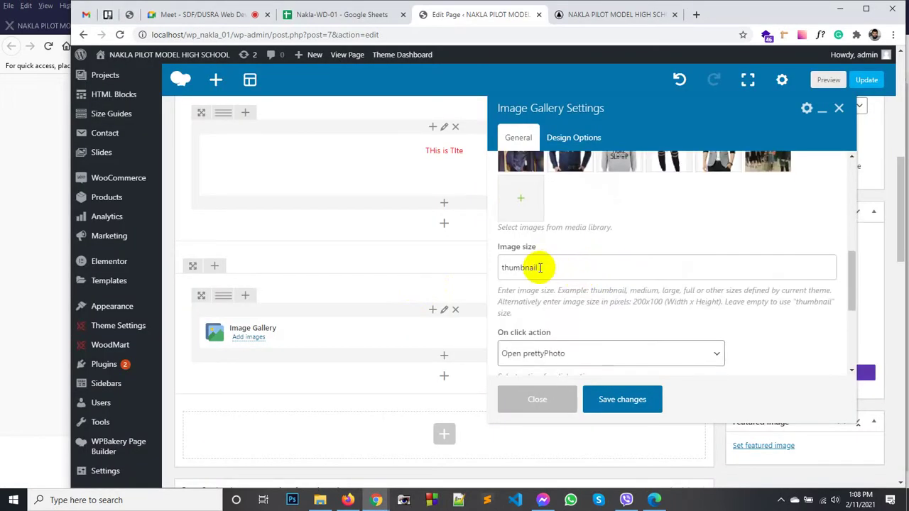
{"action": "scroll", "coordinate": [529, 277], "scroll_direction": "down", "scroll_amount": 2}
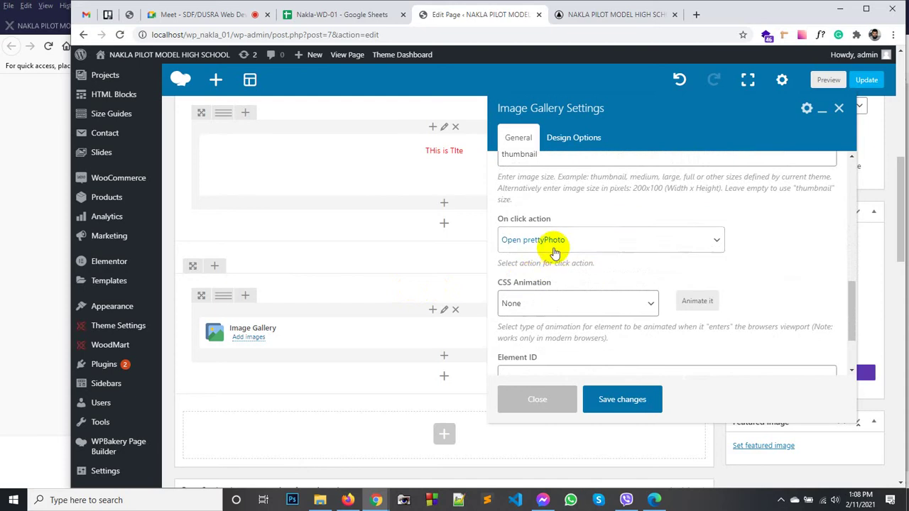
{"action": "left_click", "coordinate": [554, 242]}
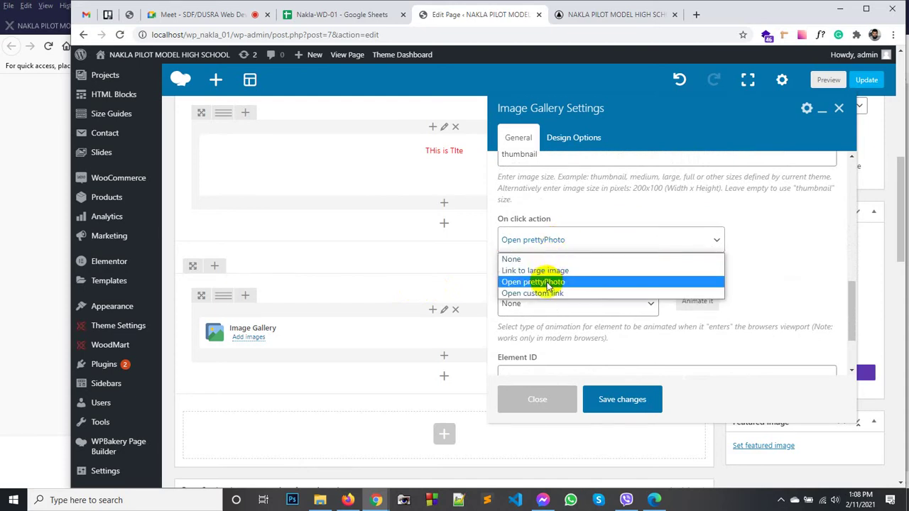
{"action": "left_click", "coordinate": [548, 283]}
{"action": "scroll", "coordinate": [552, 279], "scroll_direction": "down", "scroll_amount": 3}
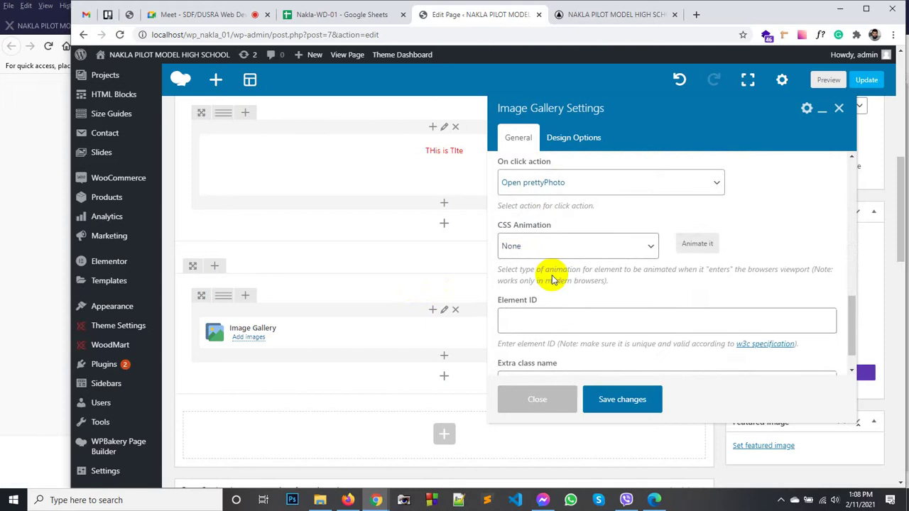
{"action": "scroll", "coordinate": [552, 284], "scroll_direction": "down", "scroll_amount": 3}
{"action": "scroll", "coordinate": [582, 258], "scroll_direction": "up", "scroll_amount": 3}
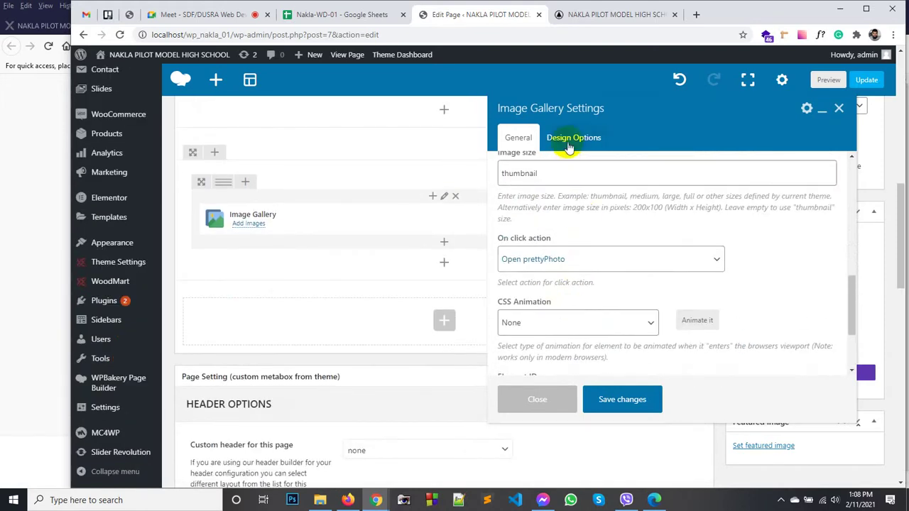
{"action": "left_click", "coordinate": [607, 401]}
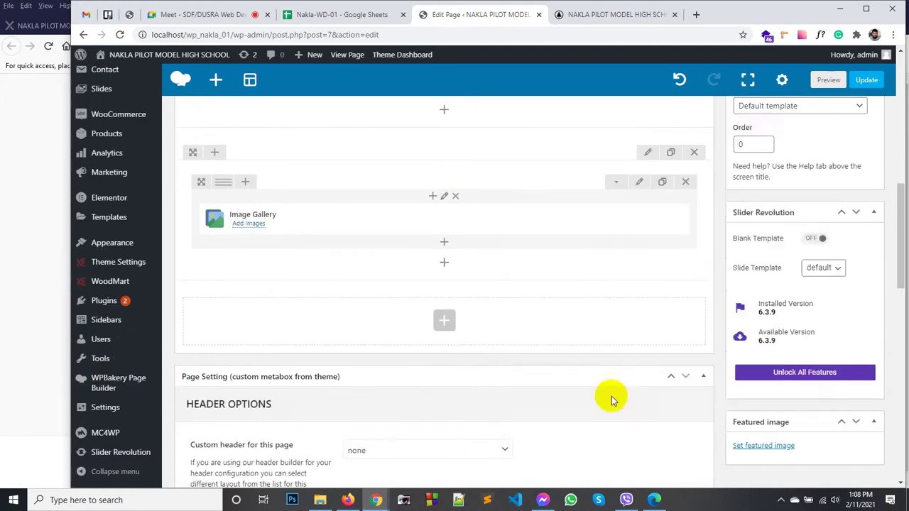
{"action": "left_click", "coordinate": [866, 81]}
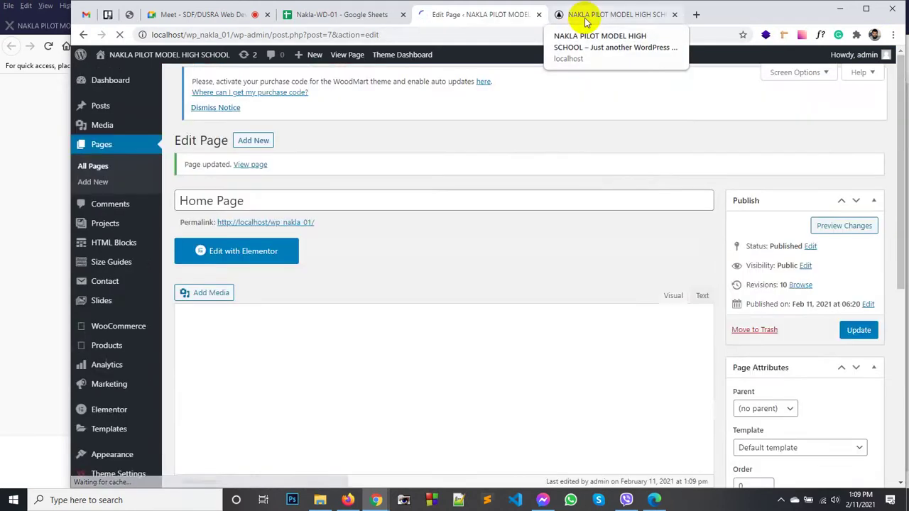
Step: Reload the live home page and view the lens photo enlarged in the lightbox
{"action": "left_click", "coordinate": [586, 20]}
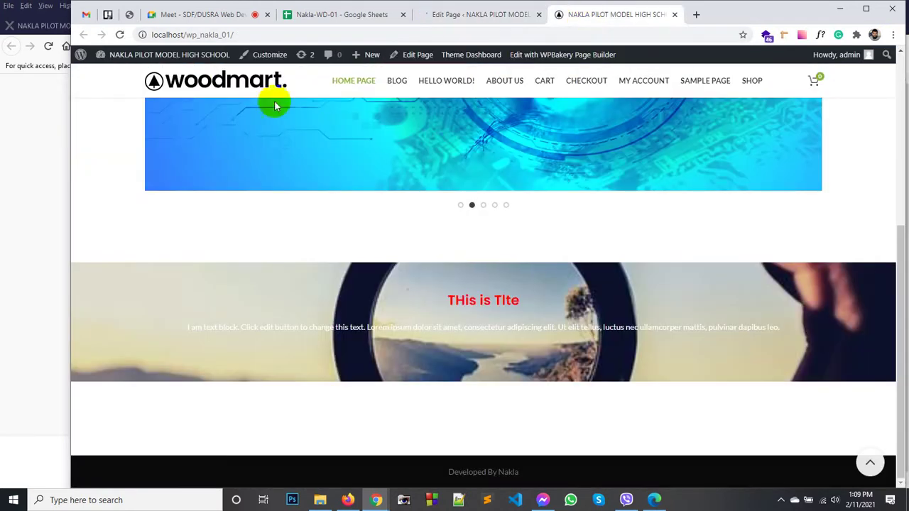
{"action": "left_click", "coordinate": [202, 91]}
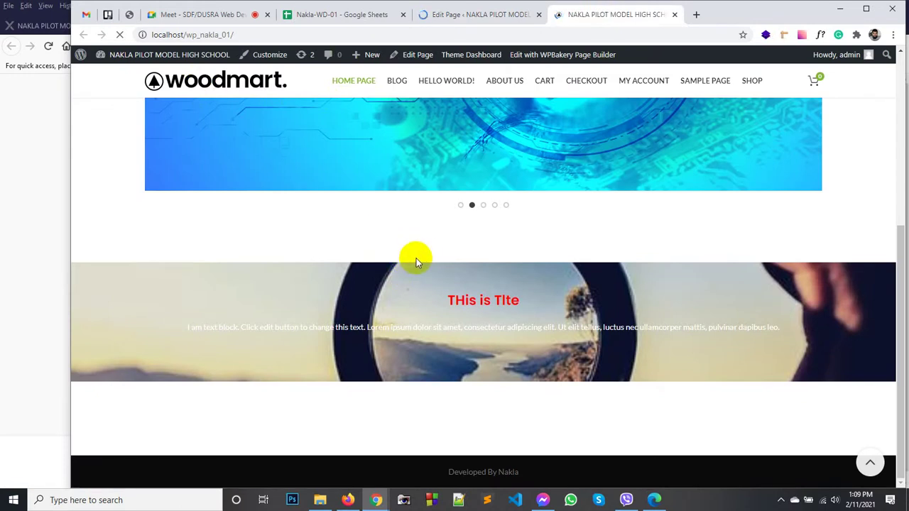
{"action": "scroll", "coordinate": [507, 236], "scroll_direction": "down", "scroll_amount": 10}
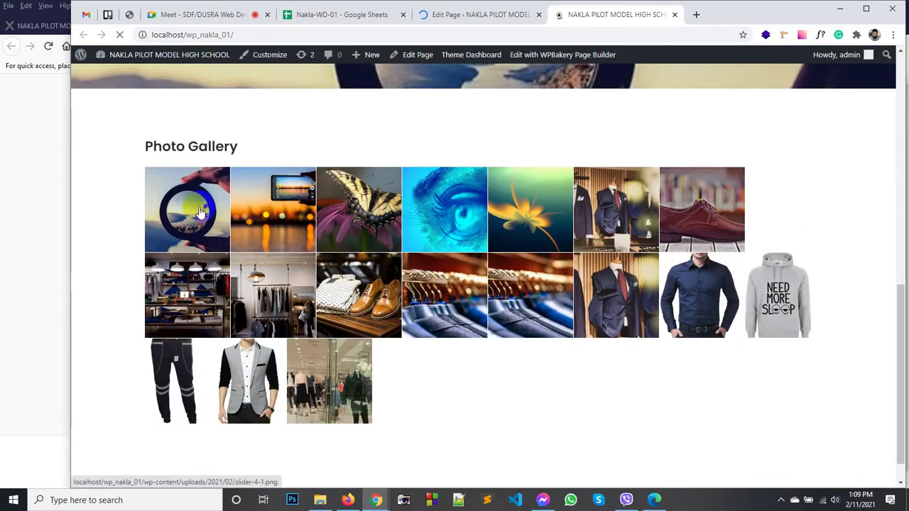
{"action": "scroll", "coordinate": [561, 318], "scroll_direction": "up", "scroll_amount": 3}
{"action": "scroll", "coordinate": [460, 337], "scroll_direction": "down", "scroll_amount": 4}
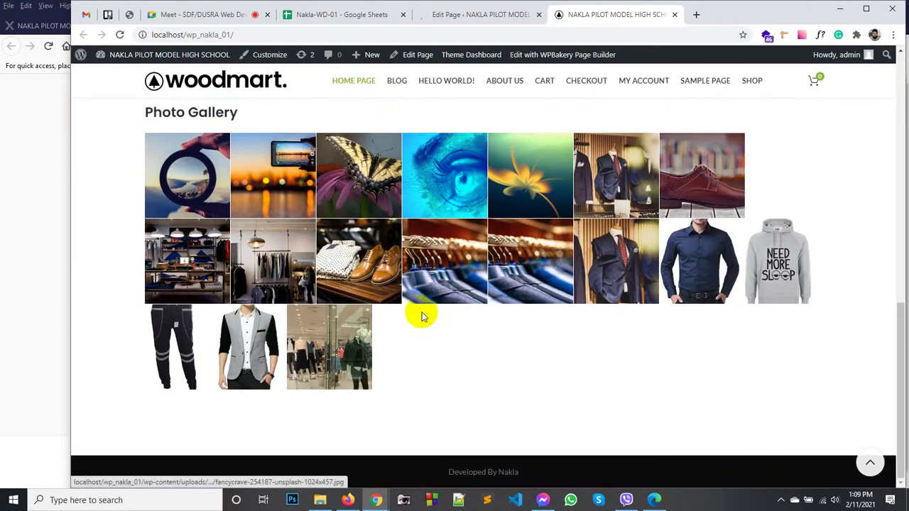
{"action": "left_click", "coordinate": [191, 176]}
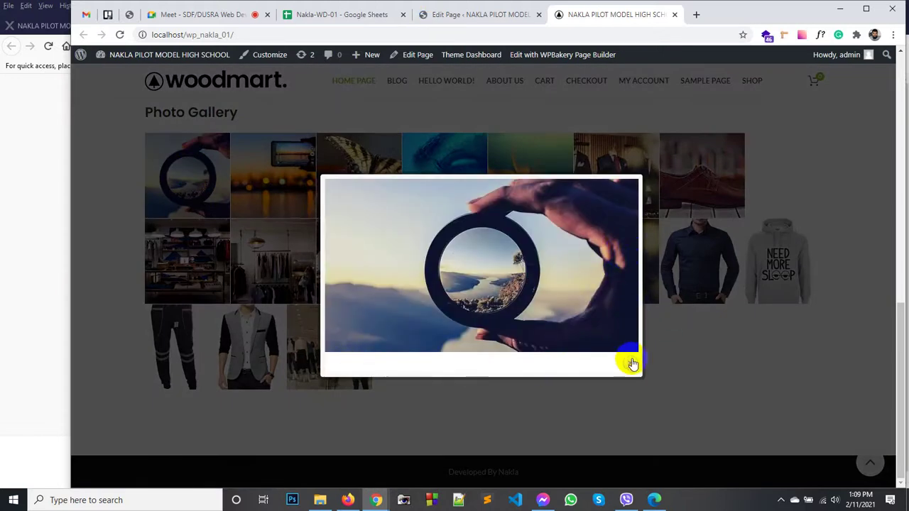
{"action": "left_click", "coordinate": [617, 270]}
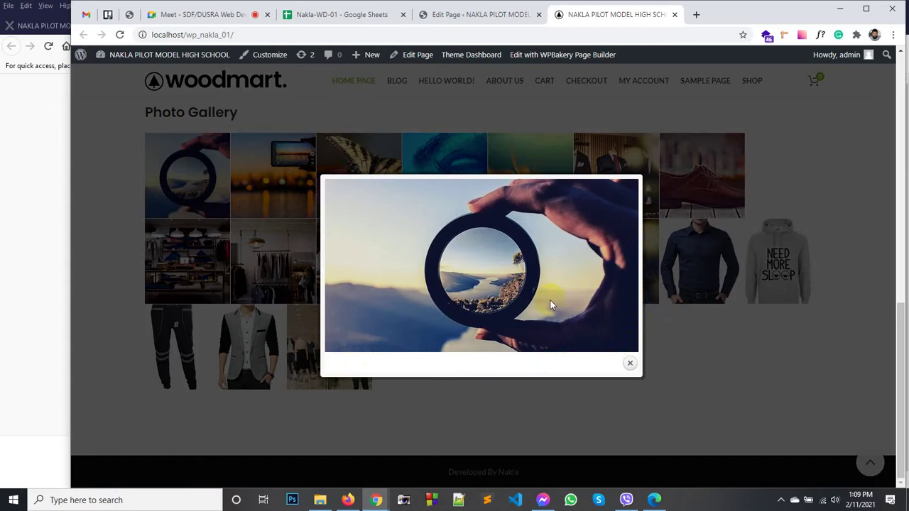
{"action": "left_click", "coordinate": [630, 363]}
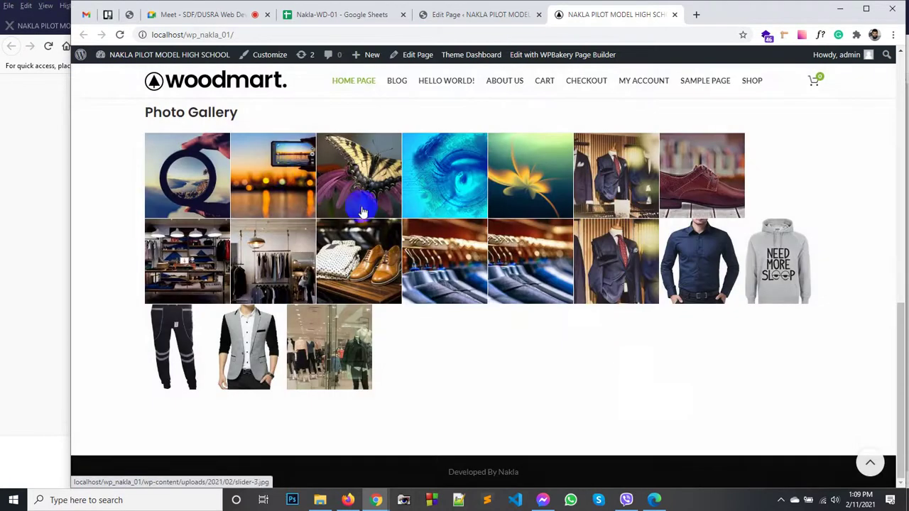
Step: Enlarge and close the phone, butterfly and shoes photos in the lightbox
{"action": "left_click", "coordinate": [278, 171]}
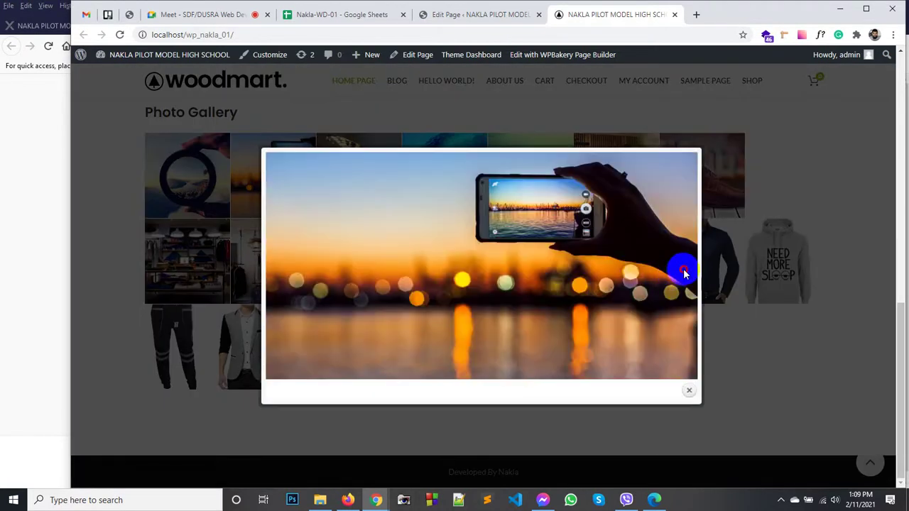
{"action": "left_click_drag", "start_coordinate": [639, 223], "coordinate": [376, 307]}
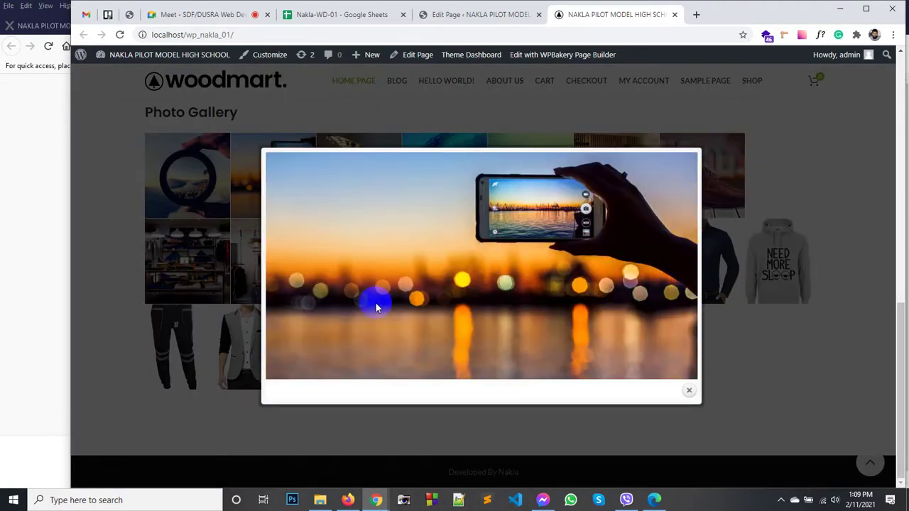
{"action": "left_click_drag", "start_coordinate": [307, 362], "coordinate": [288, 393]}
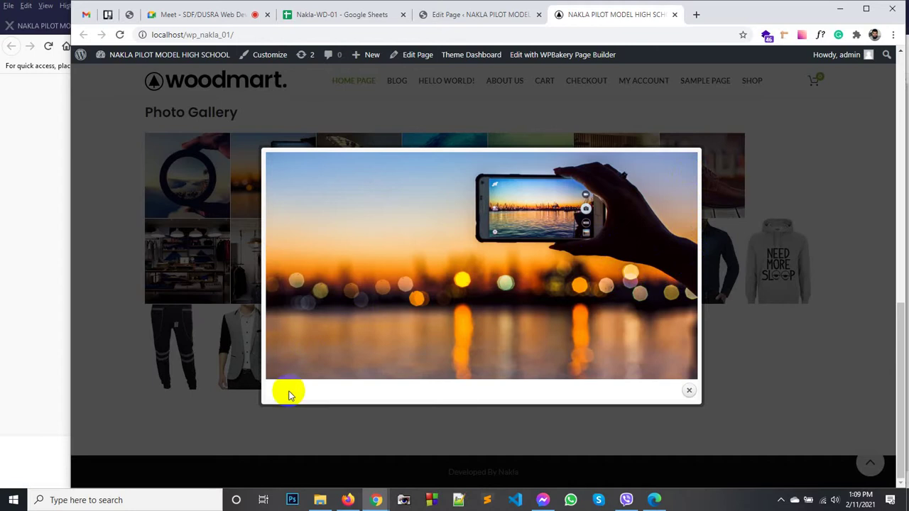
{"action": "left_click", "coordinate": [693, 392]}
{"action": "left_click", "coordinate": [394, 203]}
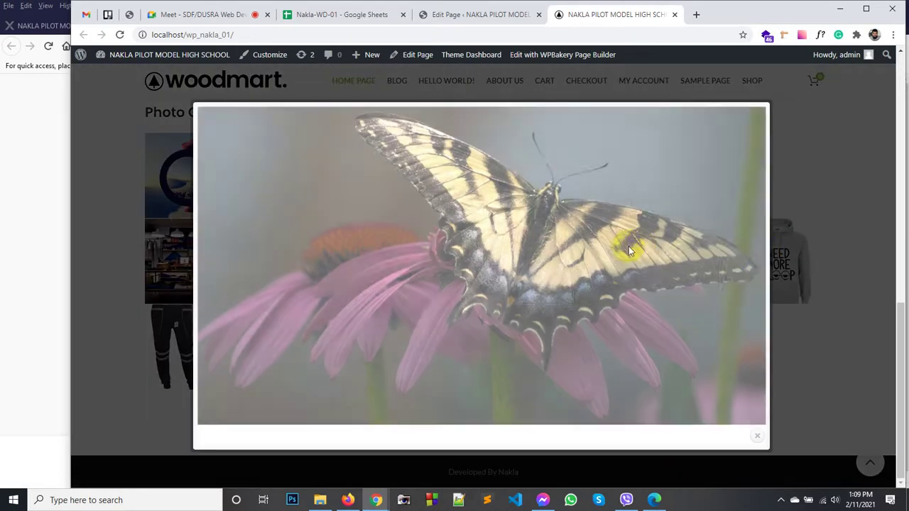
{"action": "left_click_drag", "start_coordinate": [746, 262], "coordinate": [757, 444]}
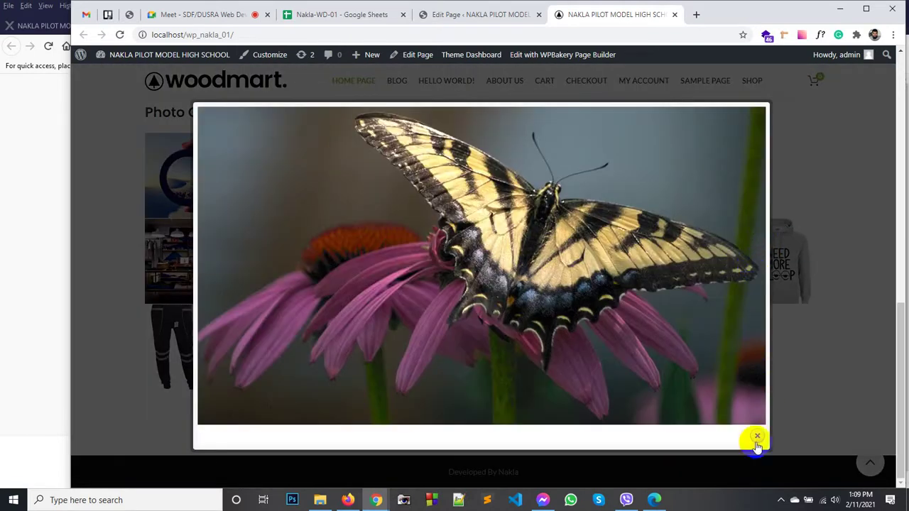
{"action": "left_click", "coordinate": [372, 257]}
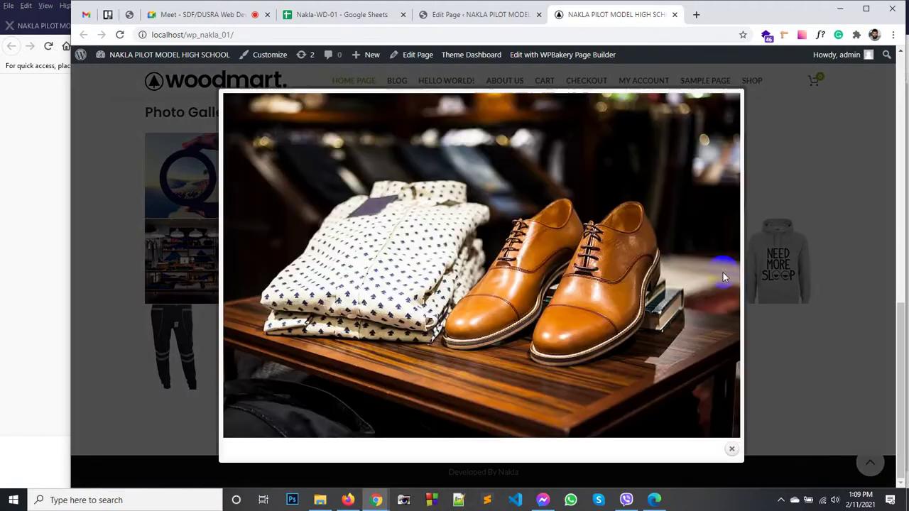
{"action": "left_click", "coordinate": [799, 256]}
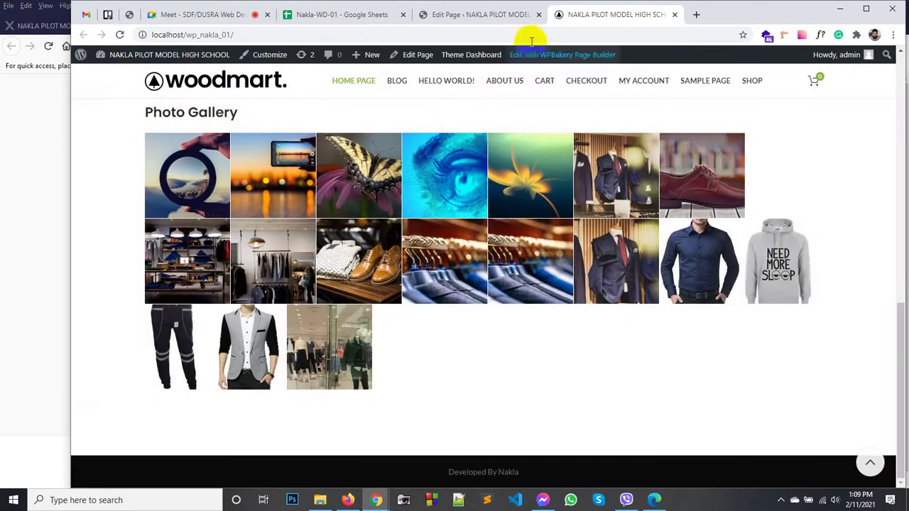
Step: Open the Image Gallery element's settings in the page editor
{"action": "left_click", "coordinate": [440, 14]}
{"action": "scroll", "coordinate": [412, 305], "scroll_direction": "down", "scroll_amount": 5}
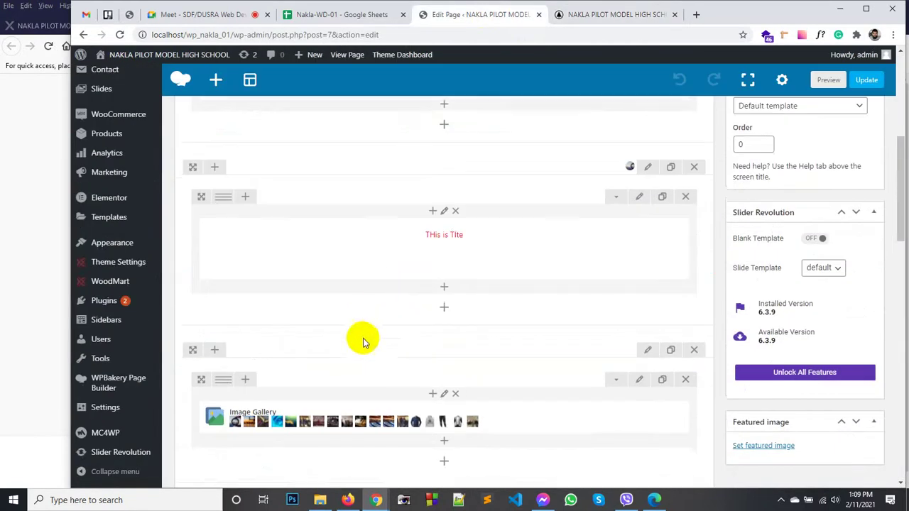
{"action": "left_click_drag", "start_coordinate": [362, 419], "coordinate": [444, 250]}
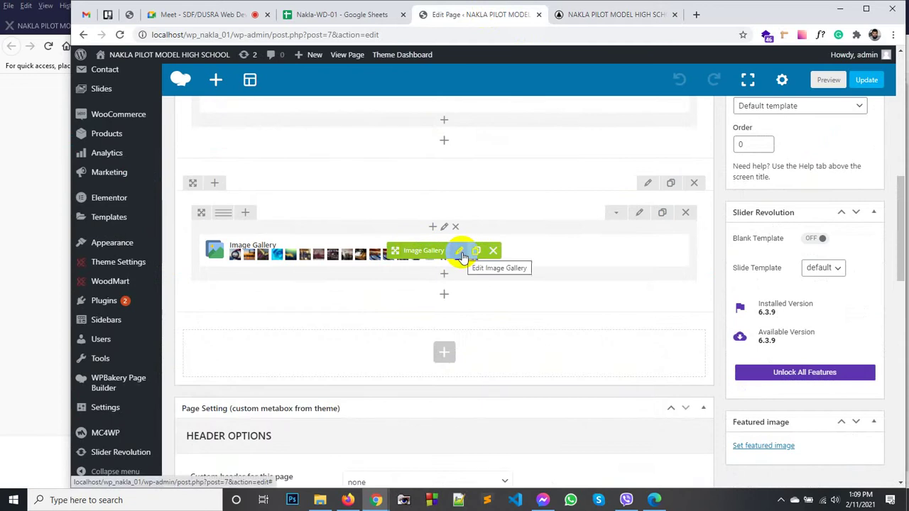
{"action": "left_click", "coordinate": [461, 253]}
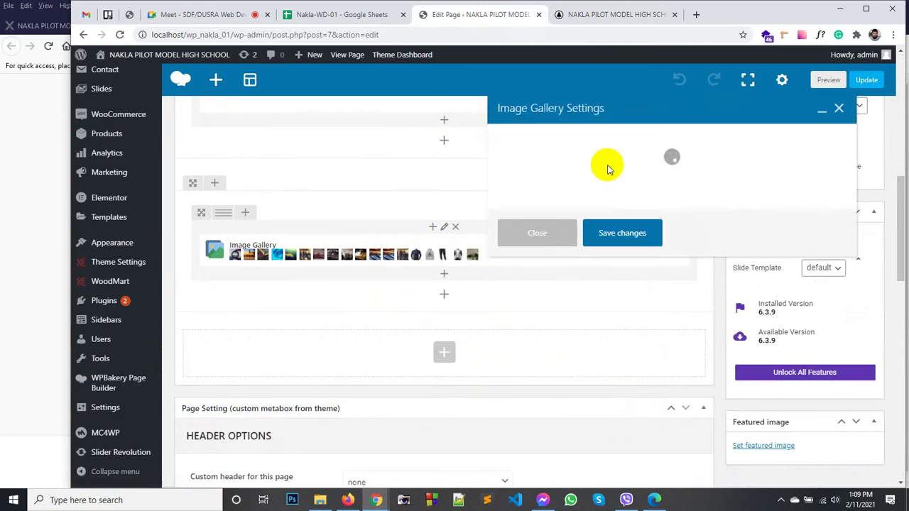
{"action": "scroll", "coordinate": [579, 200], "scroll_direction": "down", "scroll_amount": 4}
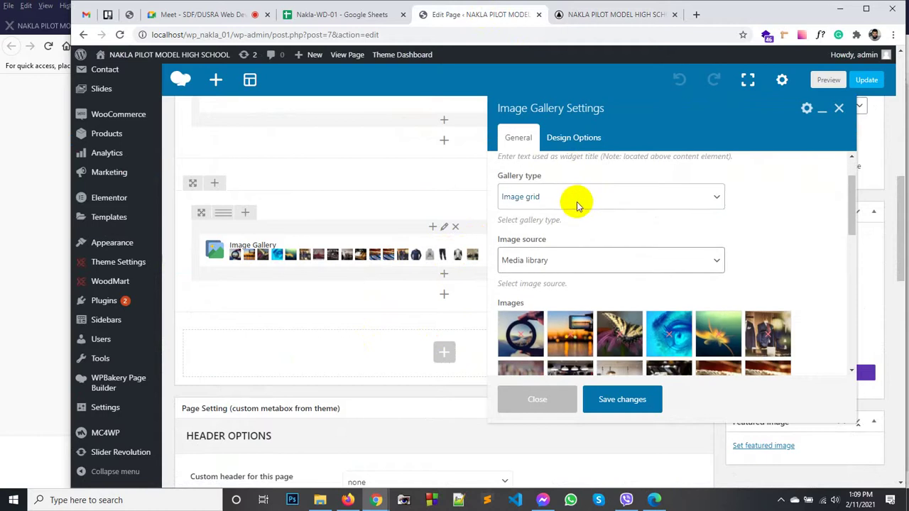
{"action": "scroll", "coordinate": [550, 252], "scroll_direction": "down", "scroll_amount": 3}
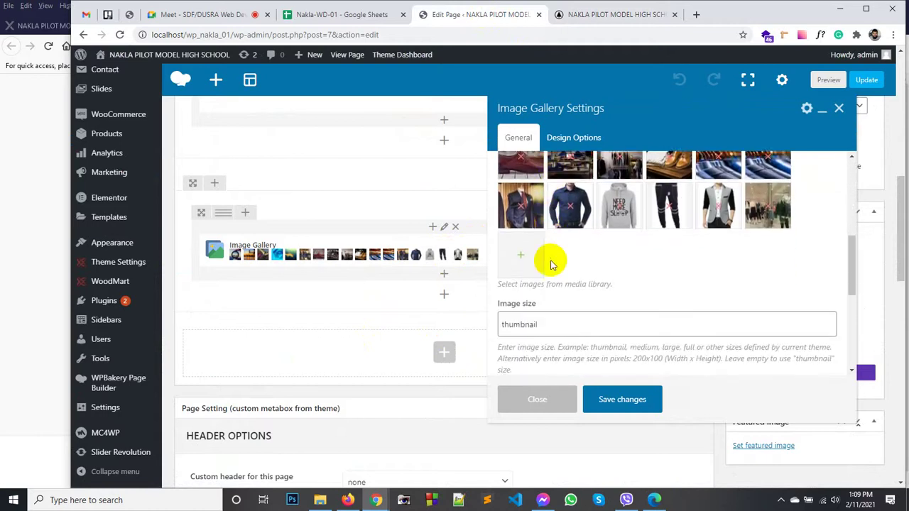
{"action": "scroll", "coordinate": [569, 279], "scroll_direction": "down", "scroll_amount": 1}
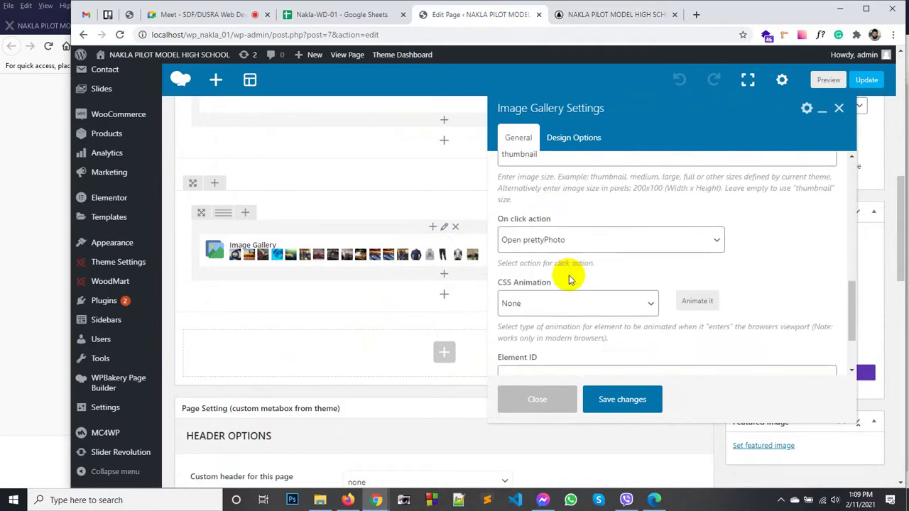
Step: Try linking images to the large image, opening in the Same window
{"action": "left_click", "coordinate": [575, 241]}
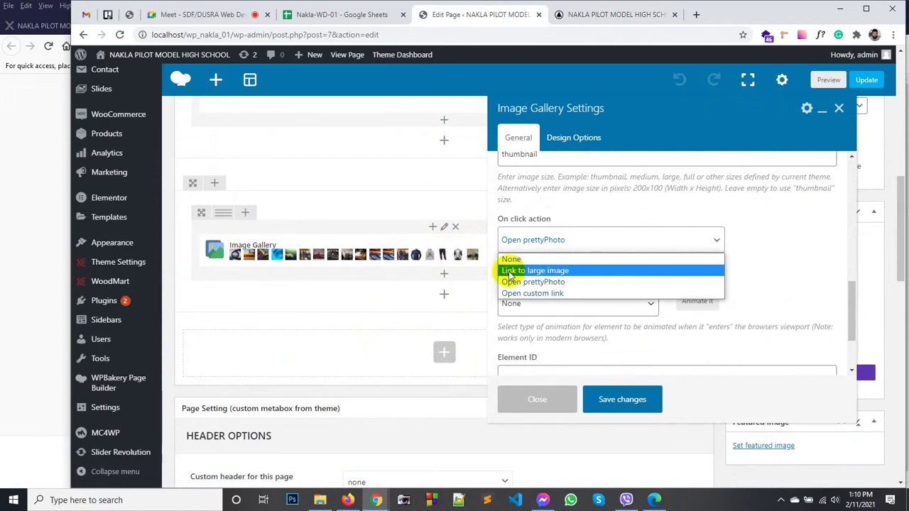
{"action": "left_click", "coordinate": [534, 270]}
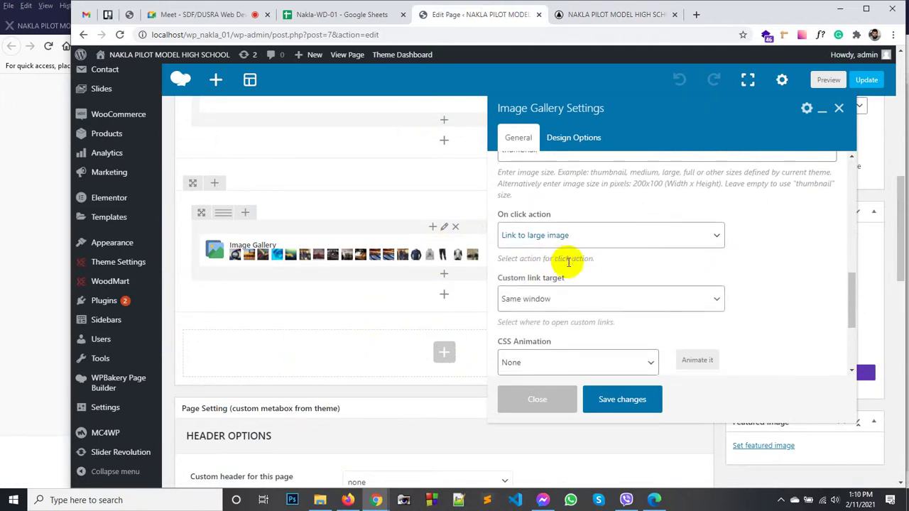
{"action": "scroll", "coordinate": [569, 262], "scroll_direction": "down", "scroll_amount": 3}
{"action": "left_click", "coordinate": [532, 194]}
{"action": "left_click", "coordinate": [534, 195]}
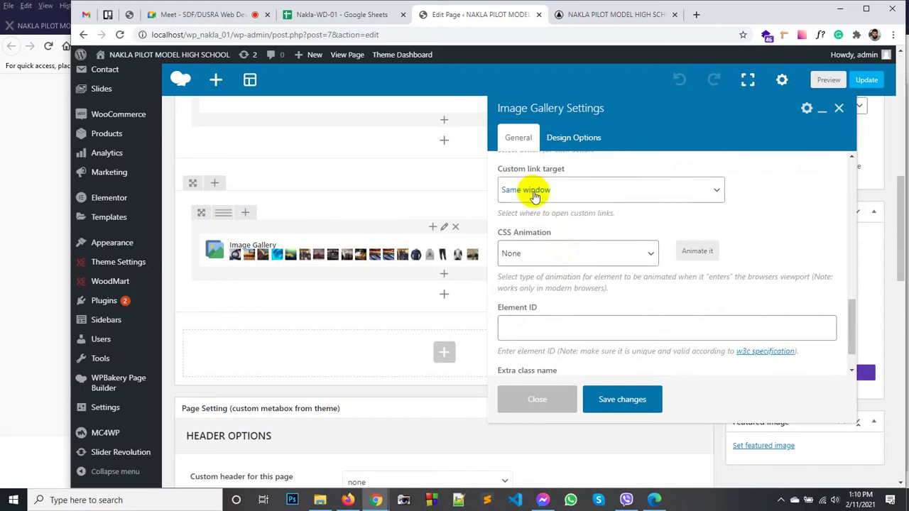
Step: Switch the click action back to Open prettyPhoto and keep the gallery type as Image grid
{"action": "scroll", "coordinate": [548, 237], "scroll_direction": "up", "scroll_amount": 2}
{"action": "left_click", "coordinate": [538, 239]}
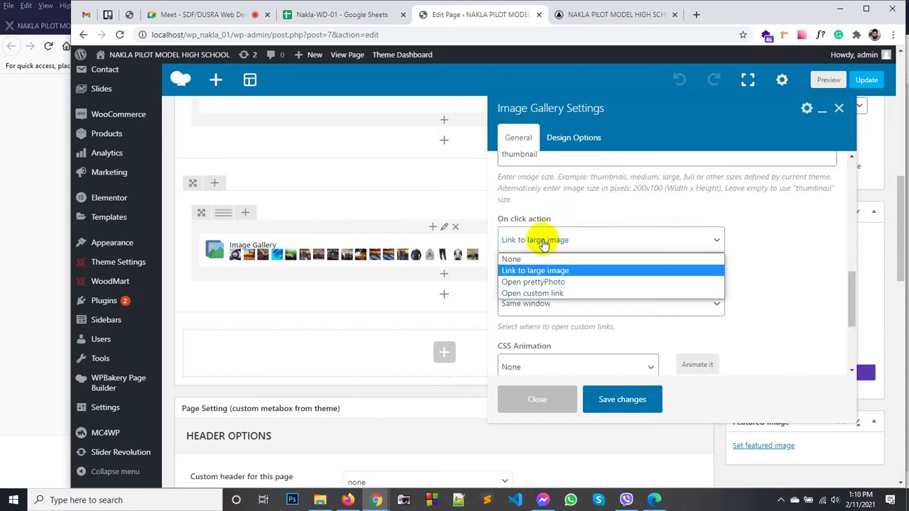
{"action": "left_click", "coordinate": [534, 282]}
{"action": "scroll", "coordinate": [658, 268], "scroll_direction": "down", "scroll_amount": 5}
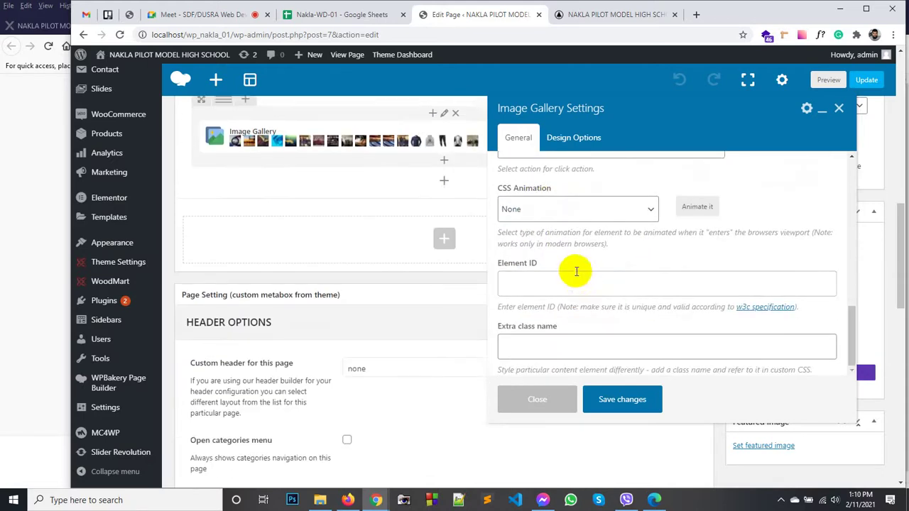
{"action": "scroll", "coordinate": [575, 274], "scroll_direction": "up", "scroll_amount": 10}
{"action": "left_click", "coordinate": [541, 220]}
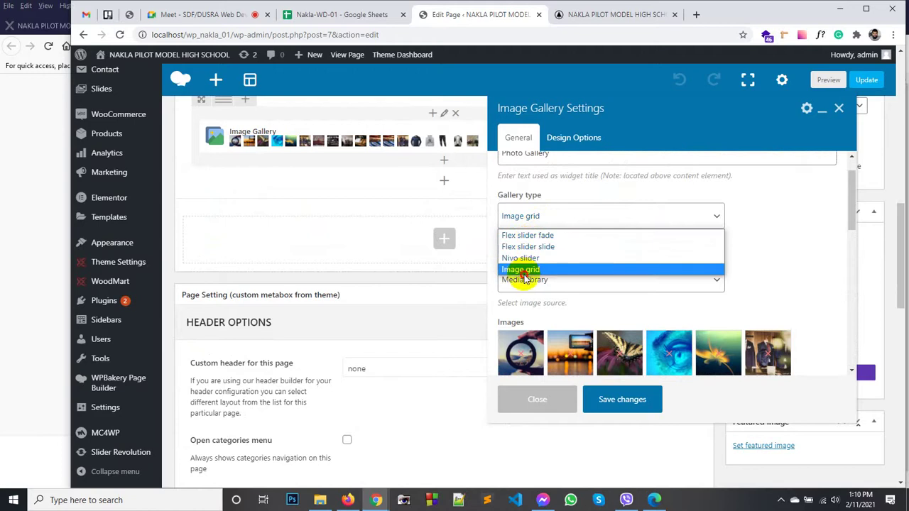
{"action": "left_click", "coordinate": [522, 269]}
{"action": "scroll", "coordinate": [604, 233], "scroll_direction": "up", "scroll_amount": 1}
{"action": "scroll", "coordinate": [635, 234], "scroll_direction": "down", "scroll_amount": 5}
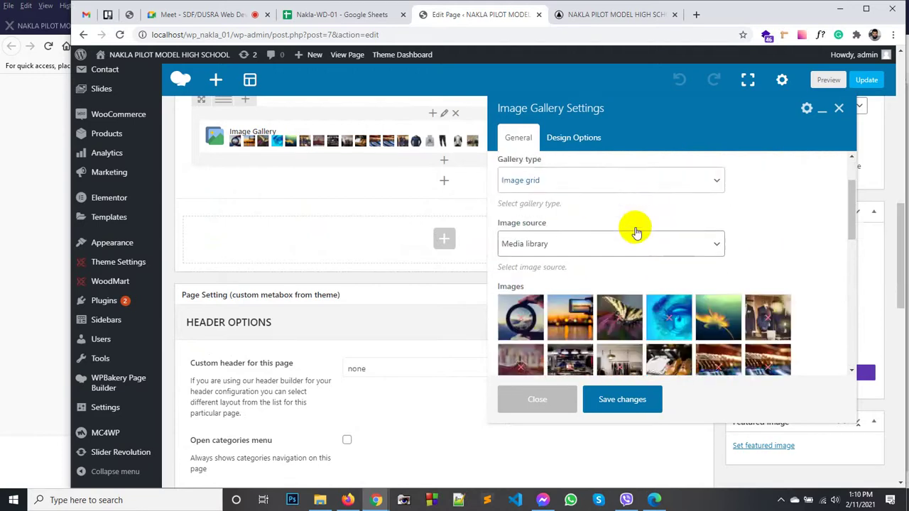
{"action": "scroll", "coordinate": [568, 269], "scroll_direction": "down", "scroll_amount": 4}
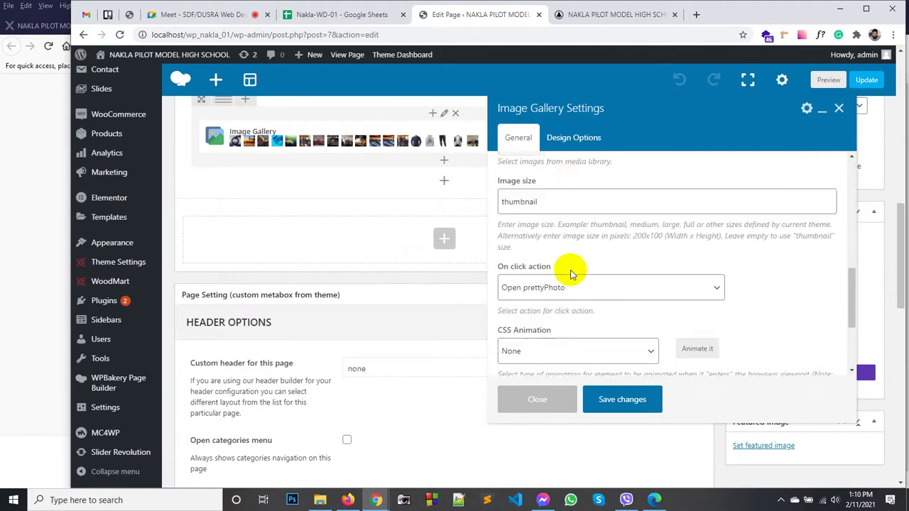
{"action": "scroll", "coordinate": [567, 266], "scroll_direction": "down", "scroll_amount": 5}
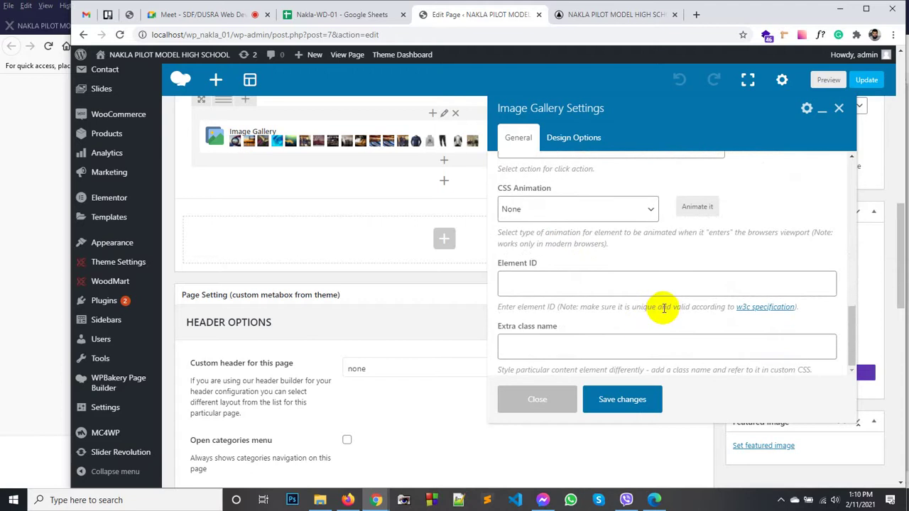
{"action": "scroll", "coordinate": [355, 258], "scroll_direction": "up", "scroll_amount": 5}
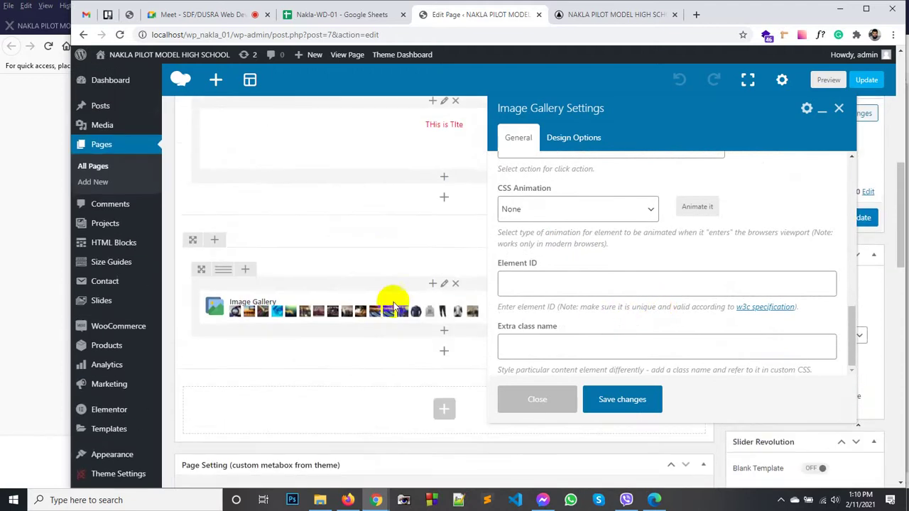
Step: Save the Image Gallery settings and add an Images gallery element below it, searching 'gal'
{"action": "left_click", "coordinate": [619, 399]}
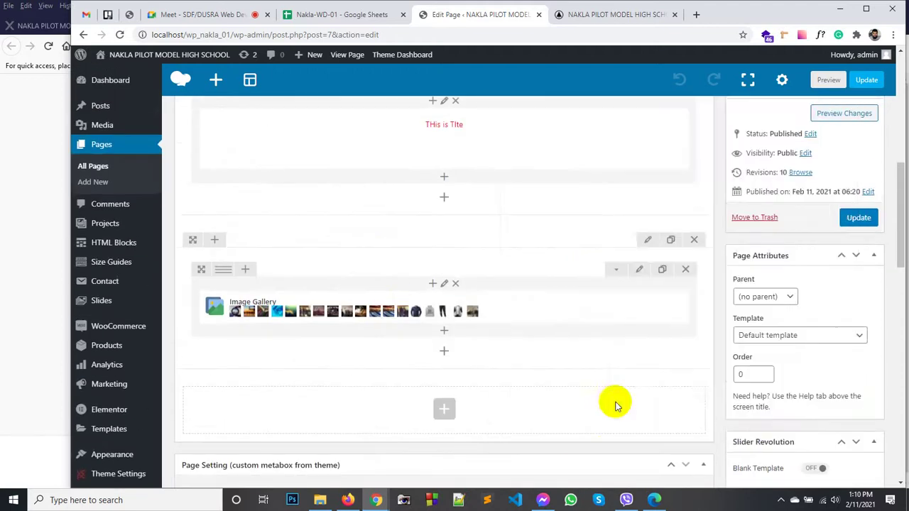
{"action": "left_click", "coordinate": [444, 334]}
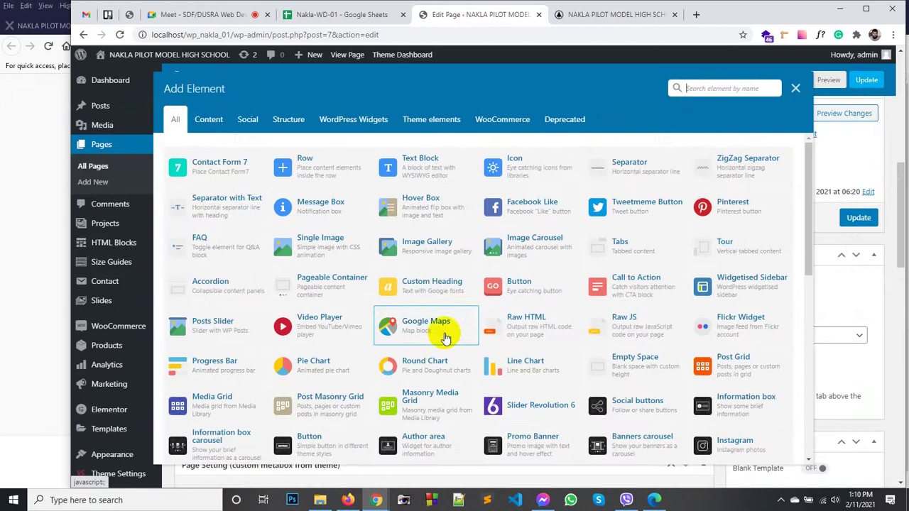
{"action": "left_click", "coordinate": [689, 89]}
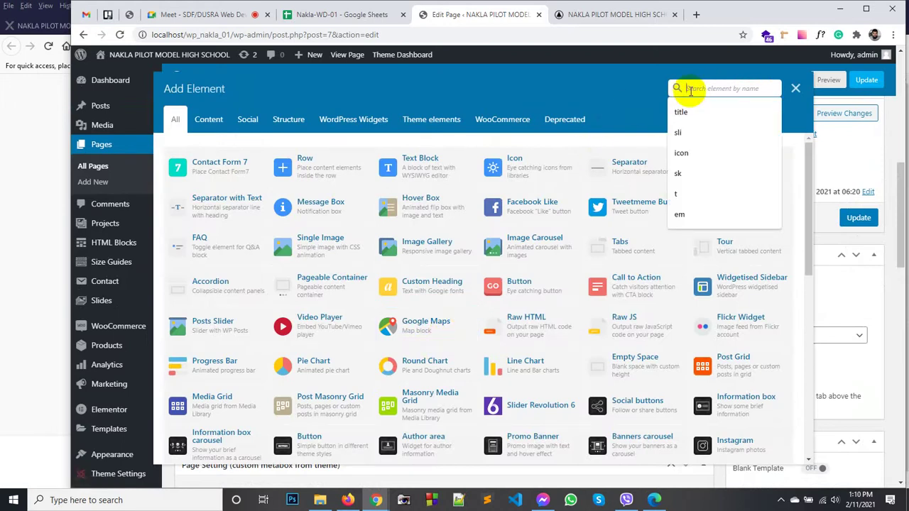
{"action": "type", "text": "gall"}
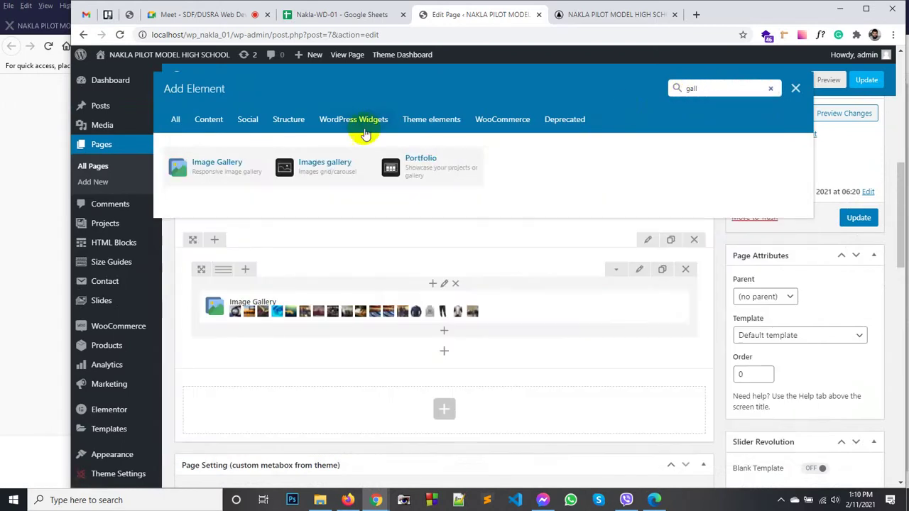
{"action": "left_click", "coordinate": [334, 165]}
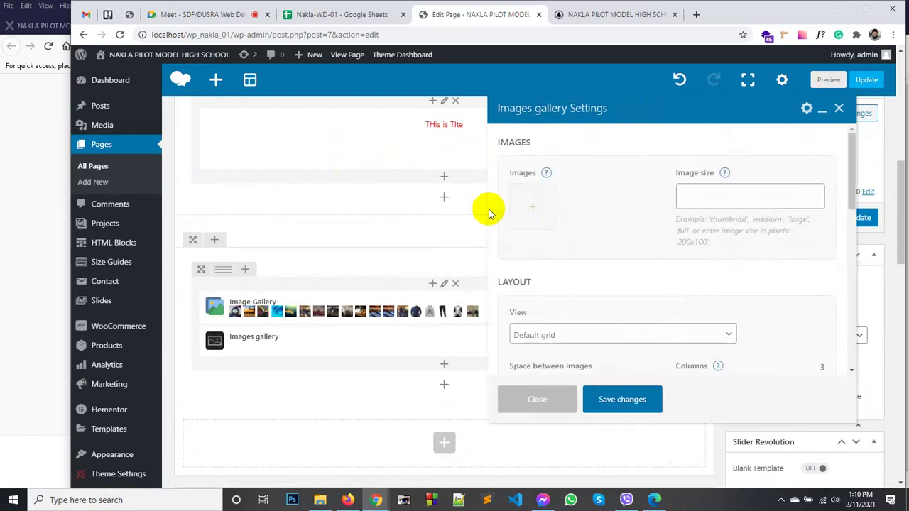
Step: Select library images through the flower photo and set the image size to thumbnail
{"action": "left_click", "coordinate": [534, 207]}
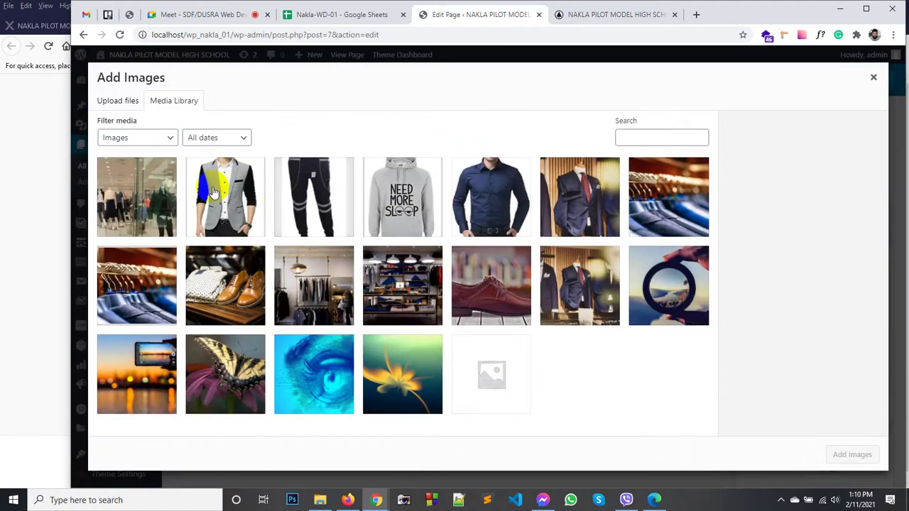
{"action": "left_click", "coordinate": [164, 195]}
{"action": "left_click", "coordinate": [402, 374], "text": "shift"}
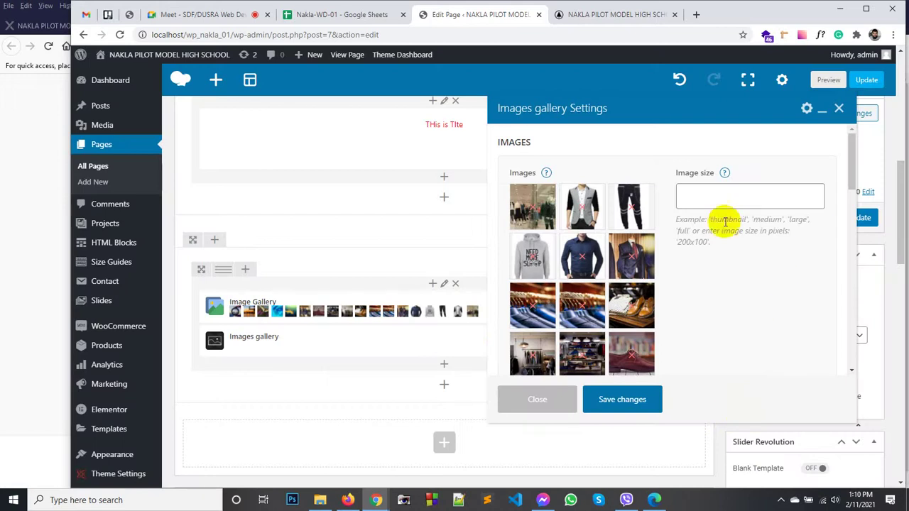
{"action": "left_click", "coordinate": [710, 201]}
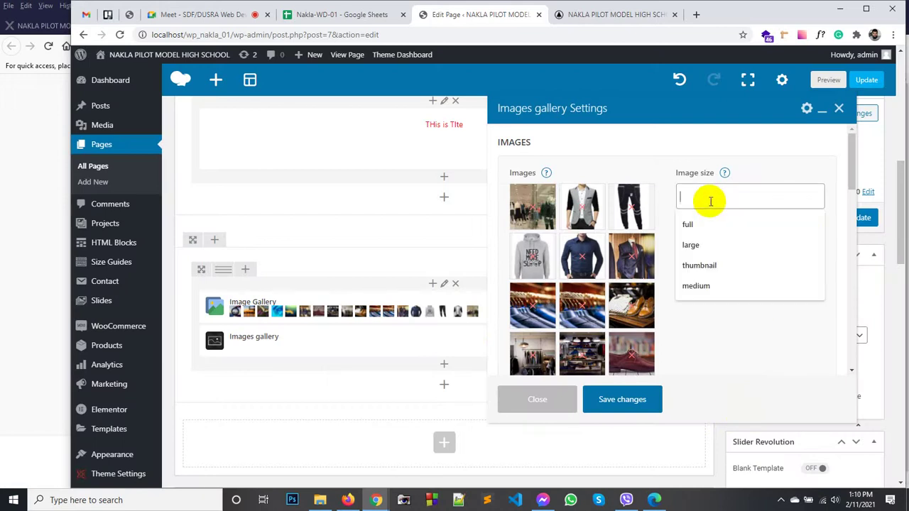
{"action": "left_click", "coordinate": [698, 265]}
Step: Show four images per row, centered horizontally
{"action": "scroll", "coordinate": [745, 294], "scroll_direction": "down", "scroll_amount": 3}
{"action": "scroll", "coordinate": [691, 288], "scroll_direction": "down", "scroll_amount": 2}
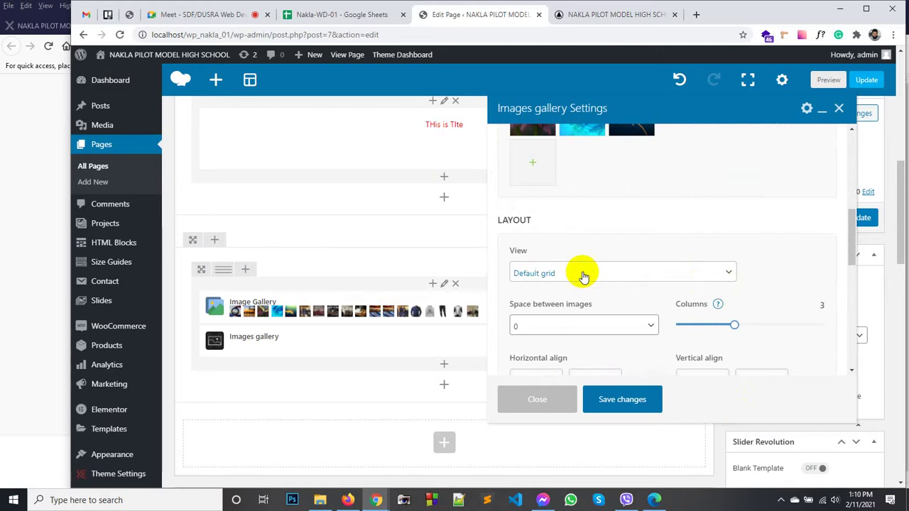
{"action": "scroll", "coordinate": [540, 270], "scroll_direction": "down", "scroll_amount": 2}
{"action": "left_click", "coordinate": [644, 269]}
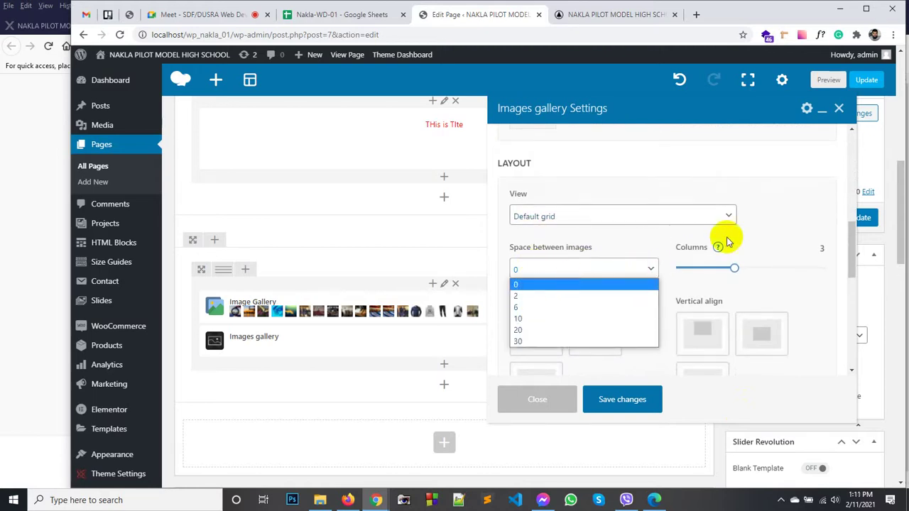
{"action": "left_click", "coordinate": [771, 239]}
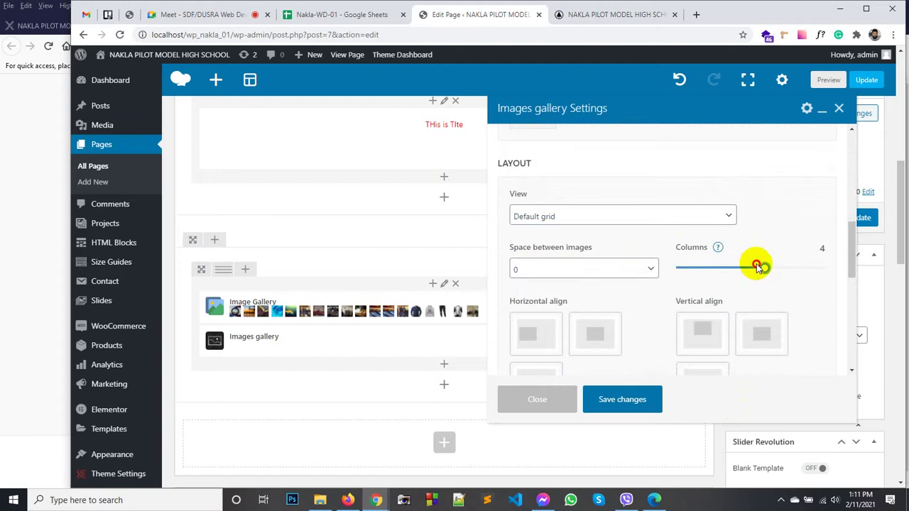
{"action": "scroll", "coordinate": [679, 274], "scroll_direction": "down", "scroll_amount": 4}
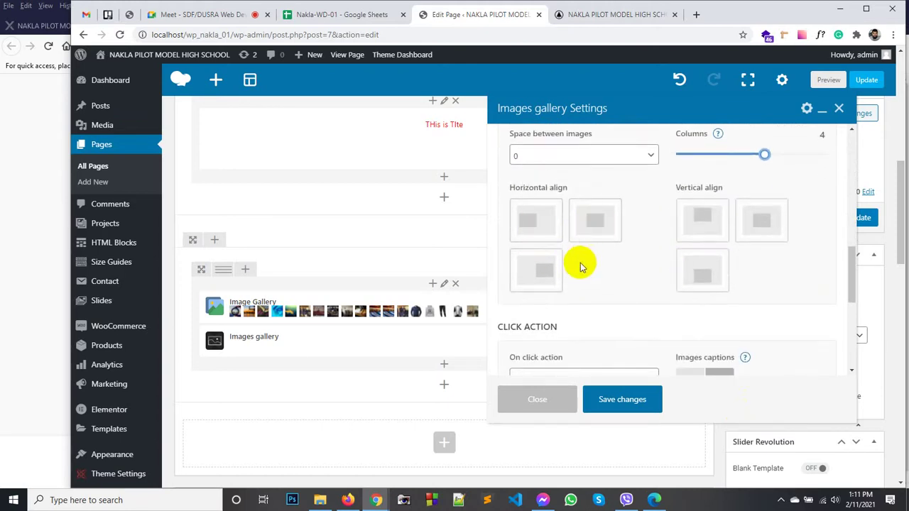
{"action": "left_click", "coordinate": [603, 237]}
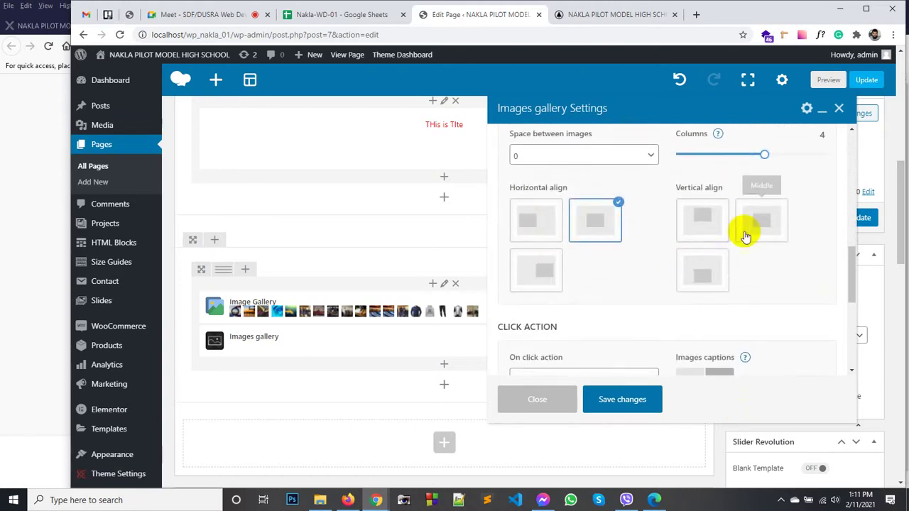
Step: Turn on image captions and lazy loading, then save the gallery settings
{"action": "scroll", "coordinate": [625, 263], "scroll_direction": "down", "scroll_amount": 2}
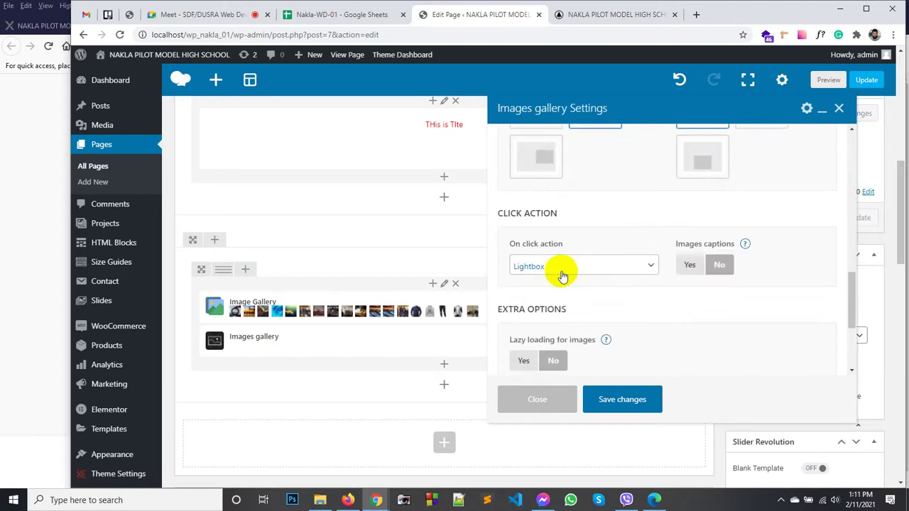
{"action": "left_click", "coordinate": [698, 267]}
{"action": "scroll", "coordinate": [629, 294], "scroll_direction": "down", "scroll_amount": 3}
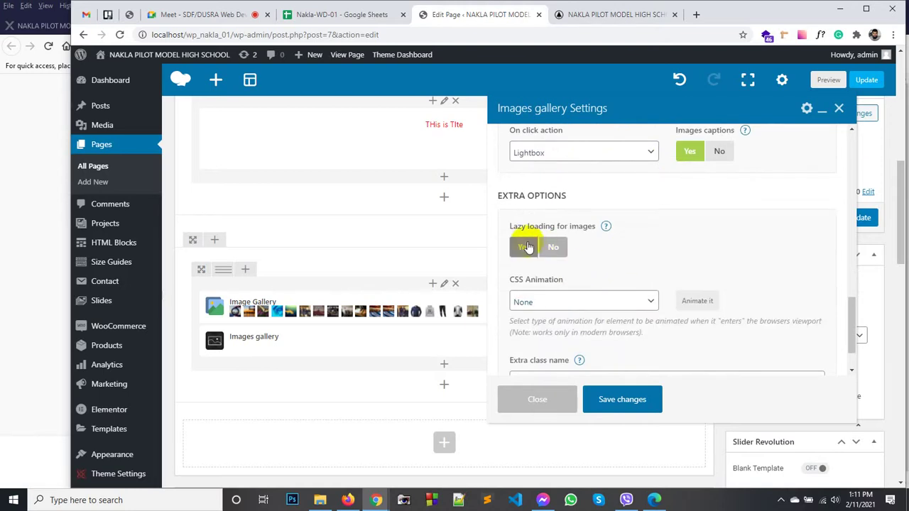
{"action": "left_click", "coordinate": [526, 247]}
{"action": "scroll", "coordinate": [568, 270], "scroll_direction": "down", "scroll_amount": 1}
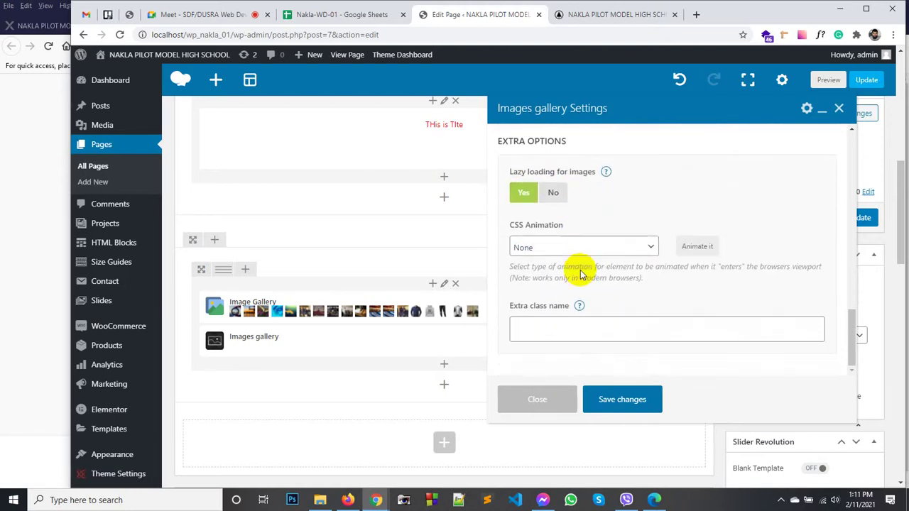
{"action": "scroll", "coordinate": [604, 278], "scroll_direction": "up", "scroll_amount": 1}
{"action": "scroll", "coordinate": [612, 285], "scroll_direction": "down", "scroll_amount": 3}
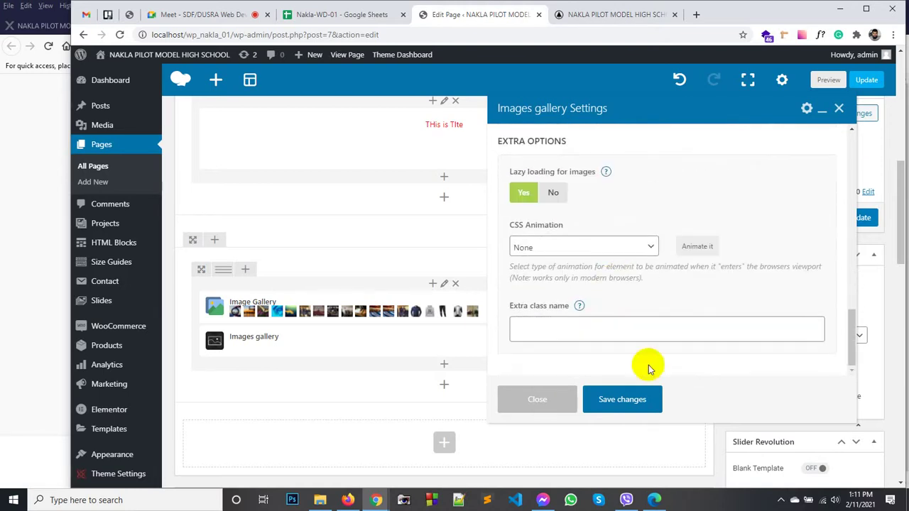
{"action": "left_click", "coordinate": [640, 396]}
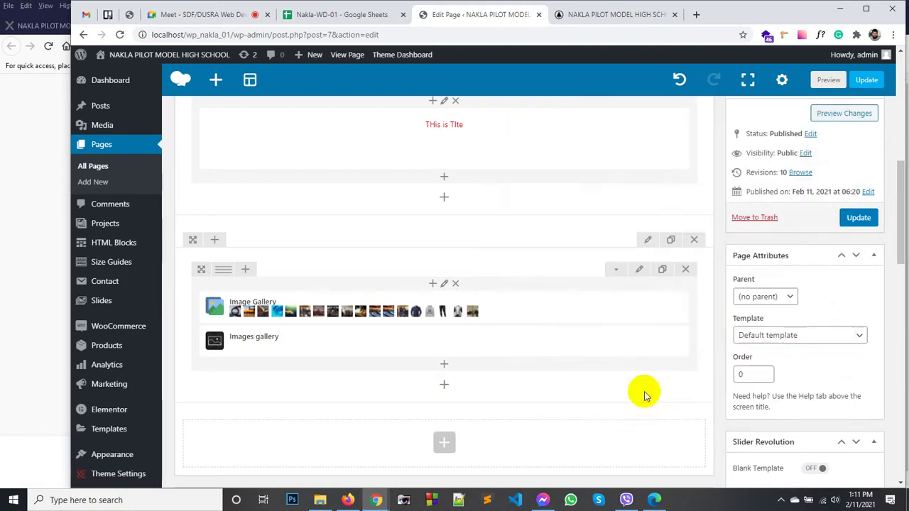
Step: Update the page and reload the live home page to see the new gallery
{"action": "left_click", "coordinate": [859, 217]}
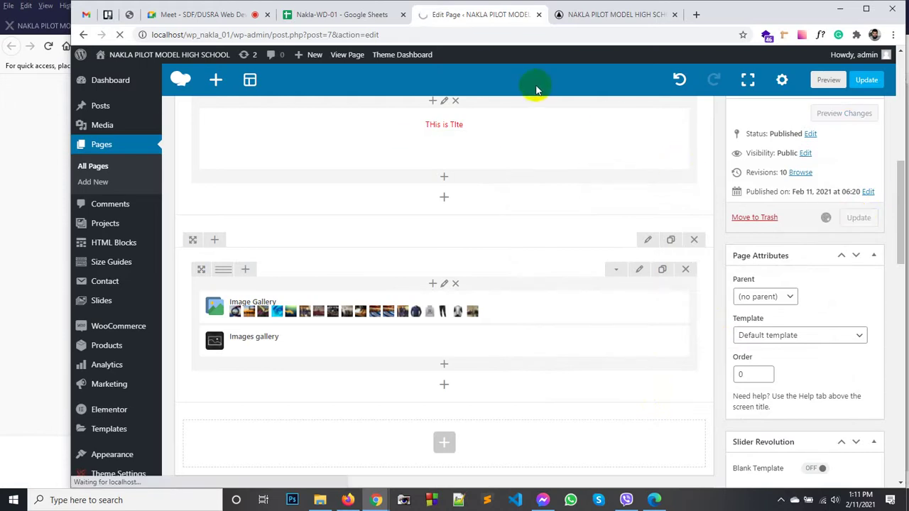
{"action": "left_click", "coordinate": [595, 16]}
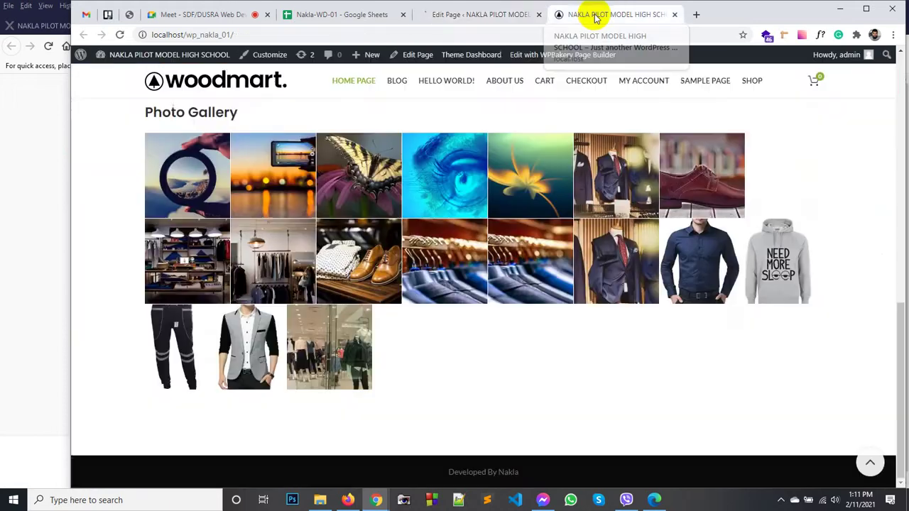
{"action": "left_click", "coordinate": [218, 84]}
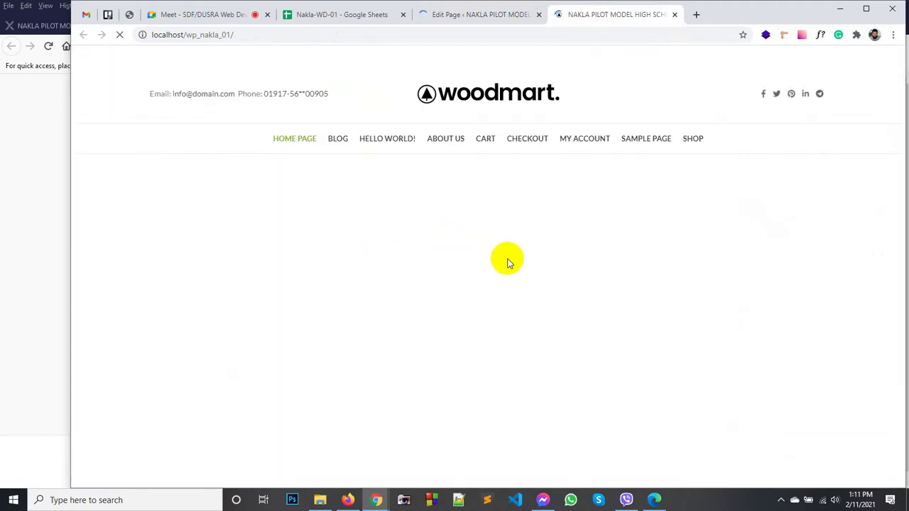
{"action": "scroll", "coordinate": [515, 257], "scroll_direction": "down", "scroll_amount": 10}
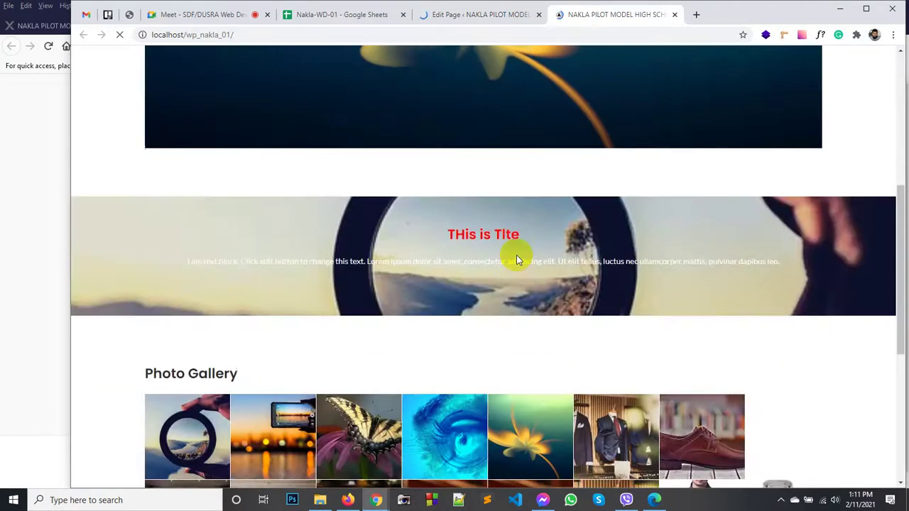
{"action": "scroll", "coordinate": [518, 261], "scroll_direction": "down", "scroll_amount": 2}
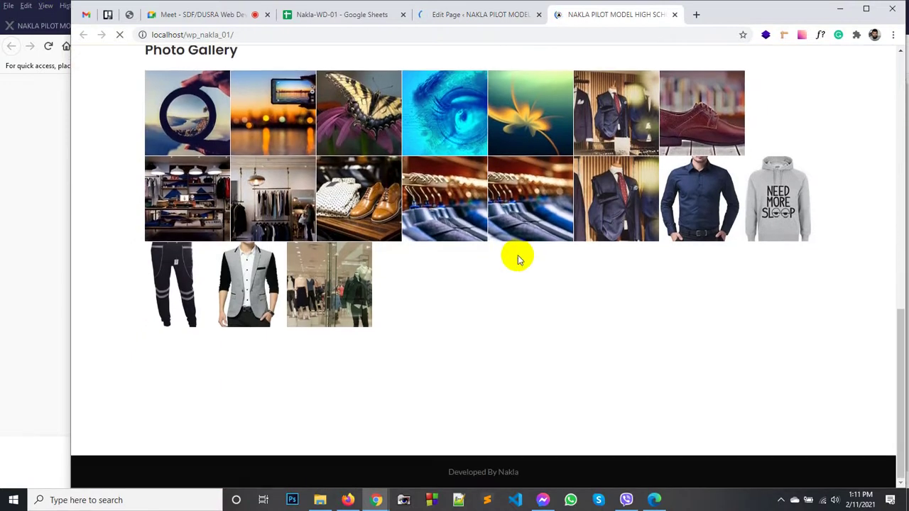
{"action": "scroll", "coordinate": [493, 243], "scroll_direction": "down", "scroll_amount": 3}
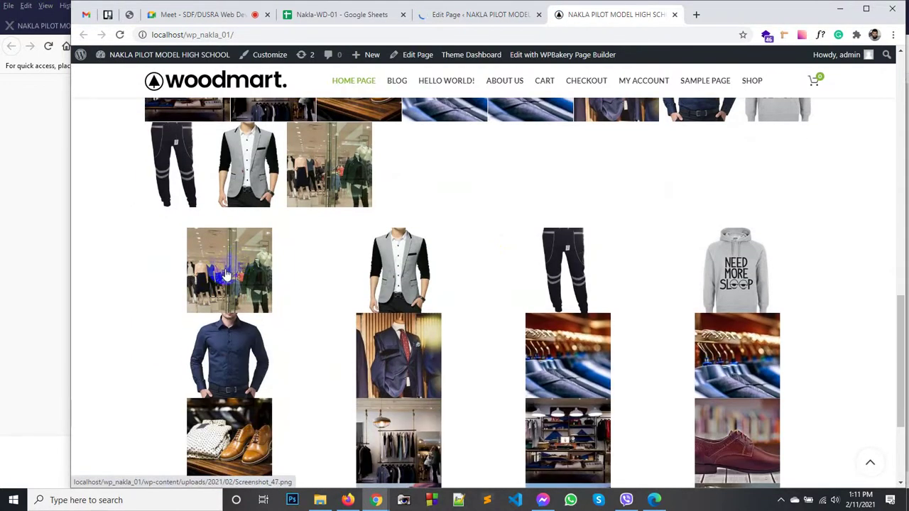
Step: Open a gallery image in the lightbox, step through 13 images, then close it
{"action": "left_click", "coordinate": [227, 275]}
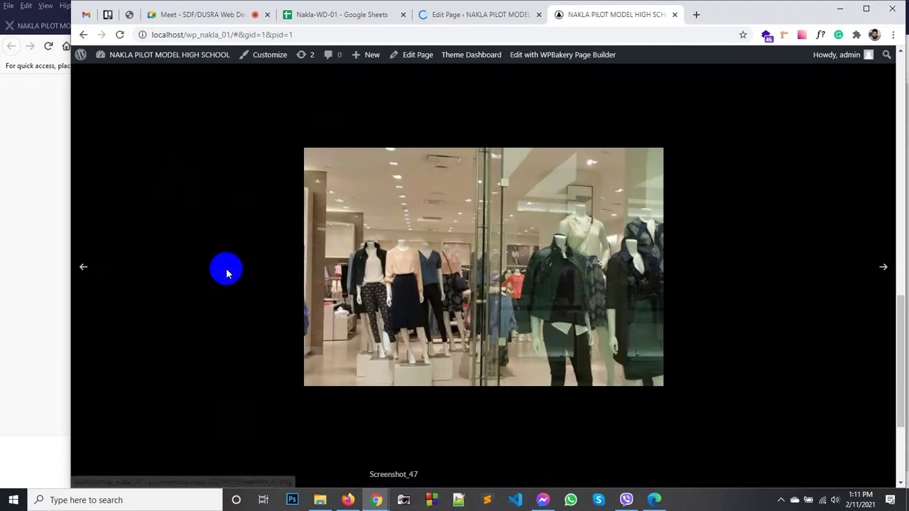
{"action": "left_click", "coordinate": [881, 267]}
{"action": "left_click", "coordinate": [882, 268]}
{"action": "left_click", "coordinate": [881, 268]}
{"action": "left_click", "coordinate": [882, 268]}
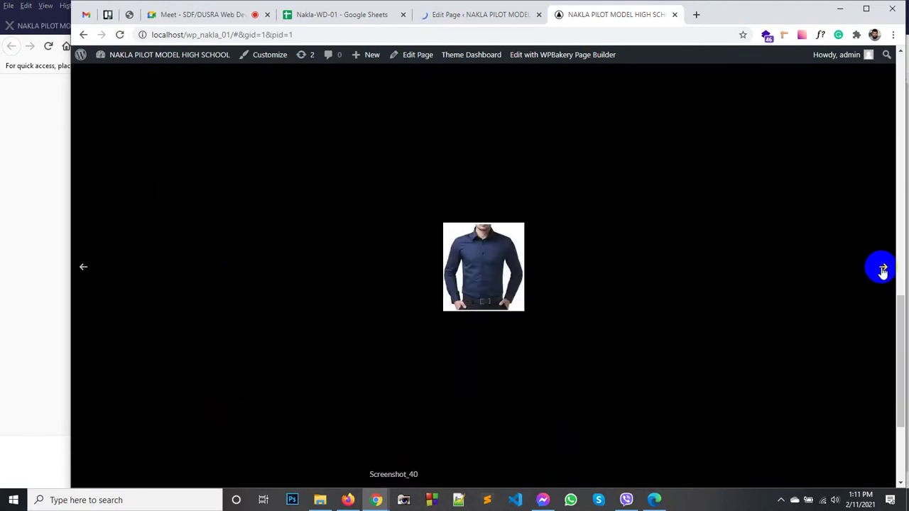
{"action": "left_click", "coordinate": [881, 267]}
{"action": "left_click", "coordinate": [881, 268]}
{"action": "left_click", "coordinate": [882, 268]}
{"action": "left_click", "coordinate": [882, 268]}
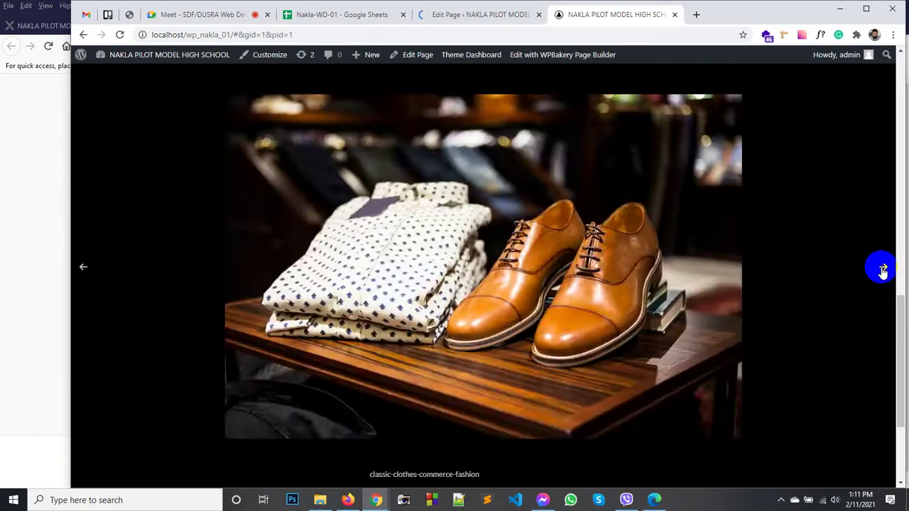
{"action": "left_click", "coordinate": [881, 268]}
{"action": "left_click", "coordinate": [882, 268]}
{"action": "left_click", "coordinate": [882, 268]}
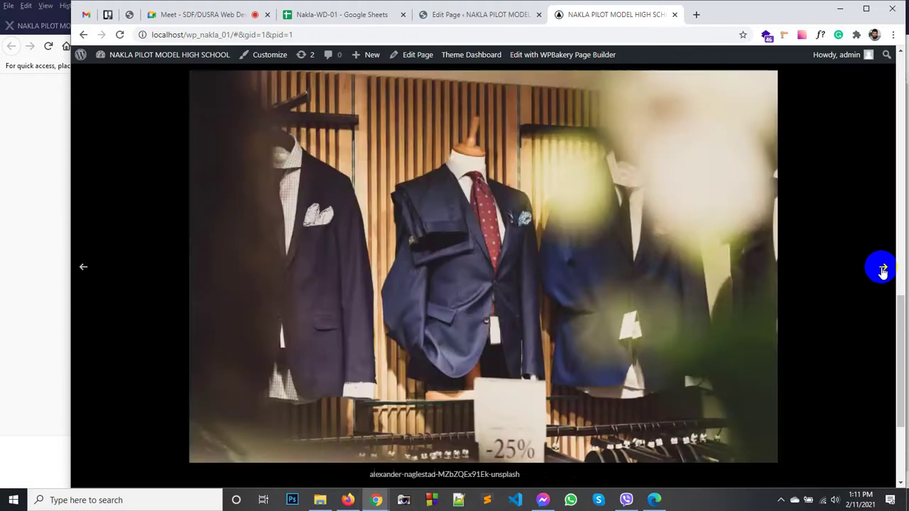
{"action": "left_click", "coordinate": [881, 268]}
{"action": "left_click", "coordinate": [881, 268]}
{"action": "left_click", "coordinate": [199, 144]}
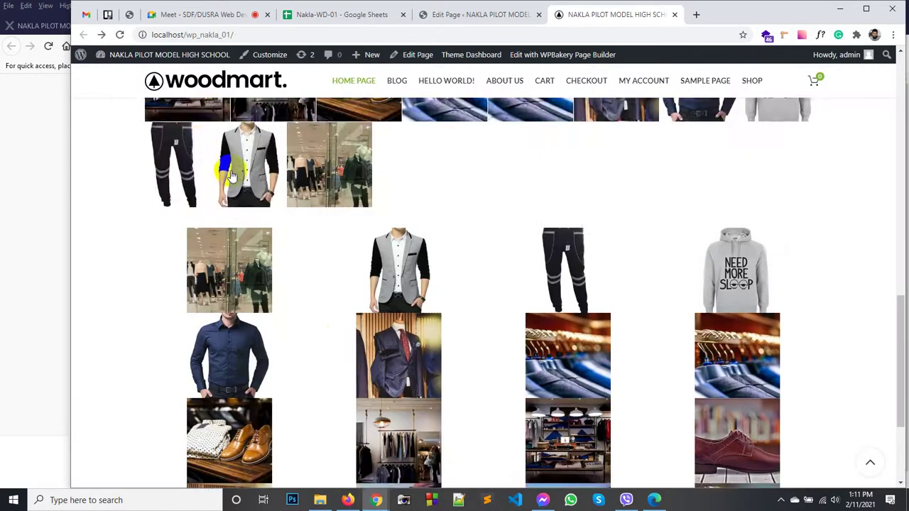
{"action": "scroll", "coordinate": [308, 237], "scroll_direction": "down", "scroll_amount": 3}
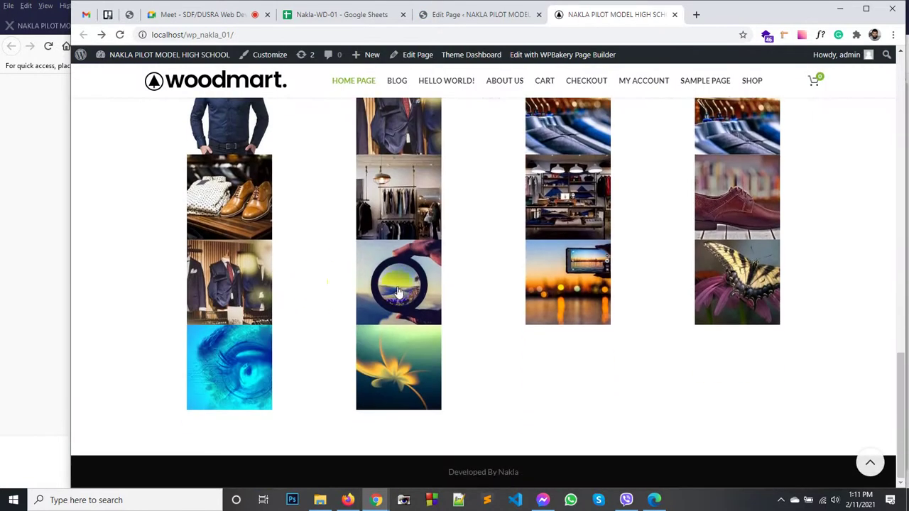
{"action": "scroll", "coordinate": [402, 279], "scroll_direction": "up", "scroll_amount": 10}
Step: Back in the page editor, open the Images gallery element's settings
{"action": "left_click", "coordinate": [483, 15]}
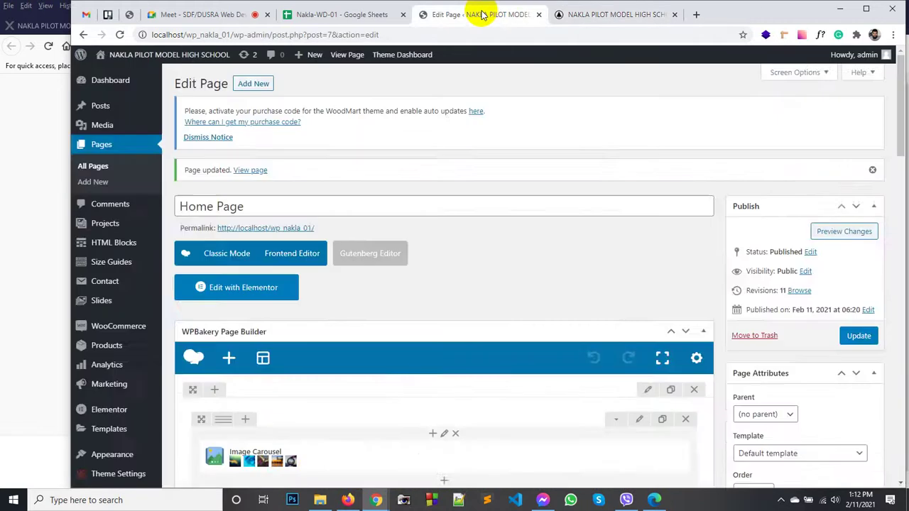
{"action": "scroll", "coordinate": [487, 256], "scroll_direction": "down", "scroll_amount": 10}
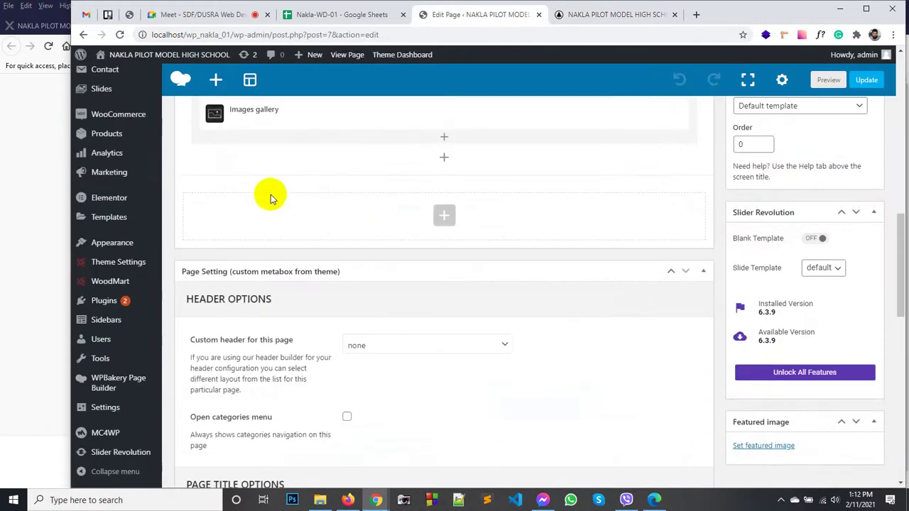
{"action": "scroll", "coordinate": [270, 195], "scroll_direction": "up", "scroll_amount": 2}
{"action": "mouse_move", "coordinate": [348, 241]}
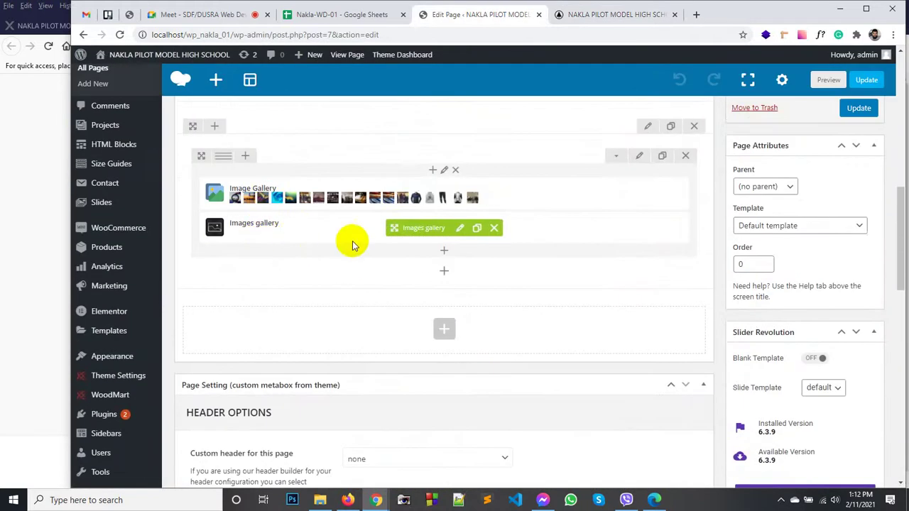
{"action": "left_click", "coordinate": [459, 233]}
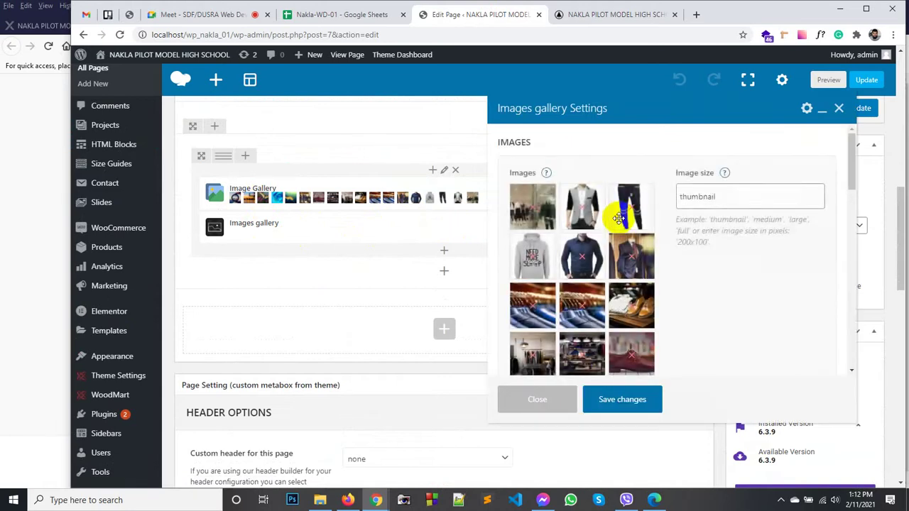
{"action": "scroll", "coordinate": [611, 213], "scroll_direction": "down", "scroll_amount": 10}
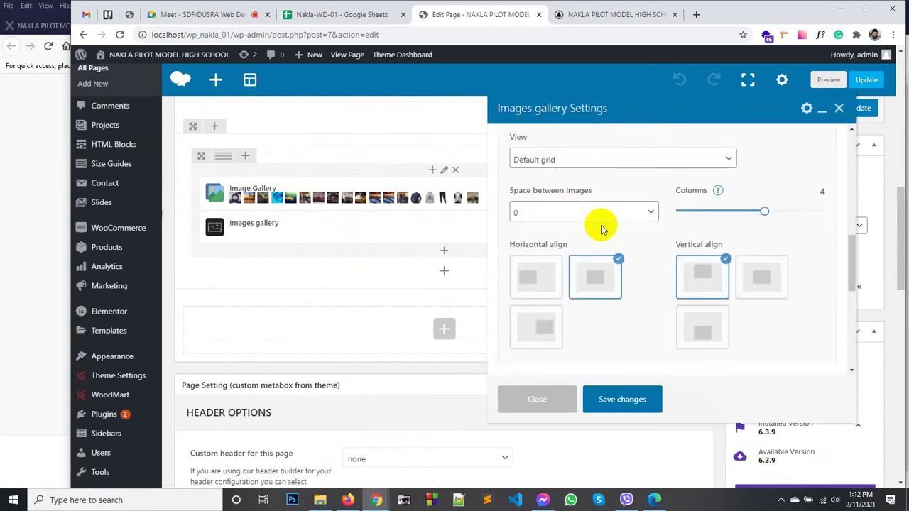
{"action": "scroll", "coordinate": [593, 224], "scroll_direction": "up", "scroll_amount": 1}
Step: Set the gallery view to Carousel with zero spacing and 4 slides per view
{"action": "left_click", "coordinate": [588, 222]}
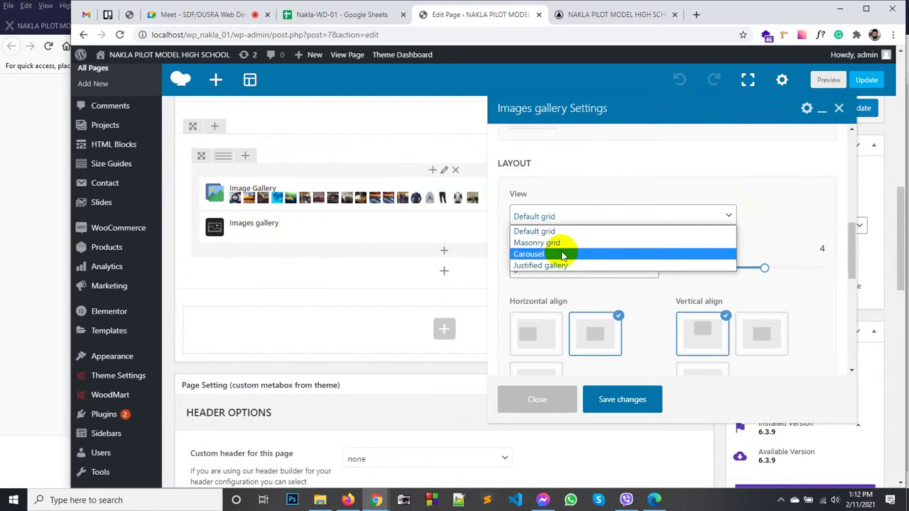
{"action": "left_click", "coordinate": [561, 253]}
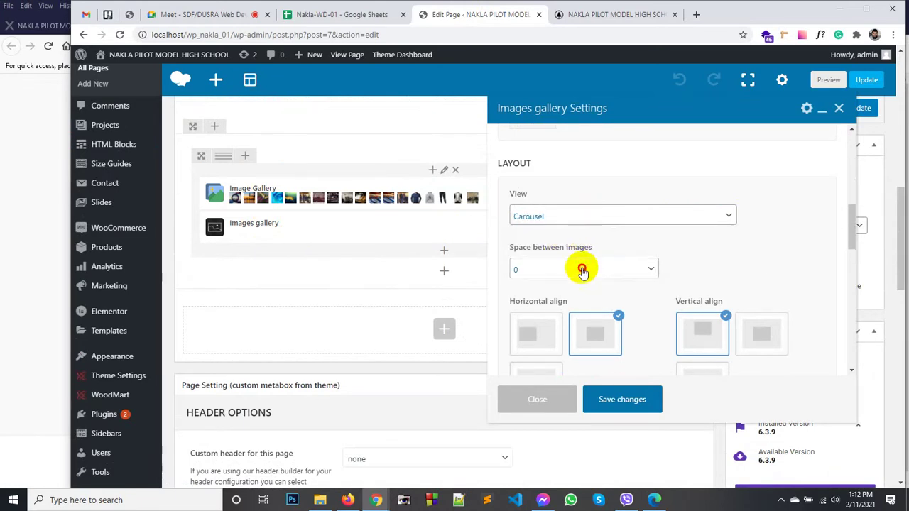
{"action": "left_click", "coordinate": [582, 269]}
{"action": "left_click", "coordinate": [582, 268]}
{"action": "scroll", "coordinate": [695, 272], "scroll_direction": "down", "scroll_amount": 1}
{"action": "scroll", "coordinate": [695, 271], "scroll_direction": "down", "scroll_amount": 1}
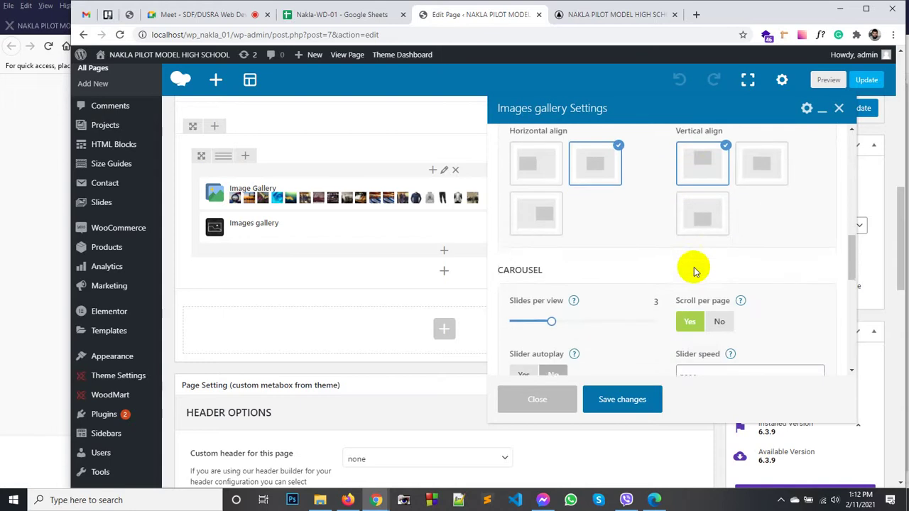
{"action": "scroll", "coordinate": [694, 271], "scroll_direction": "down", "scroll_amount": 1}
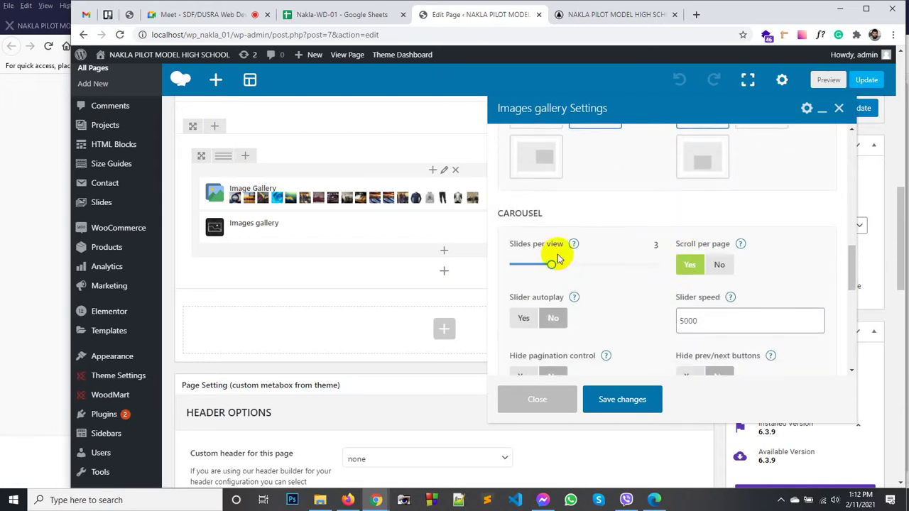
{"action": "left_click_drag", "start_coordinate": [549, 260], "coordinate": [569, 267]}
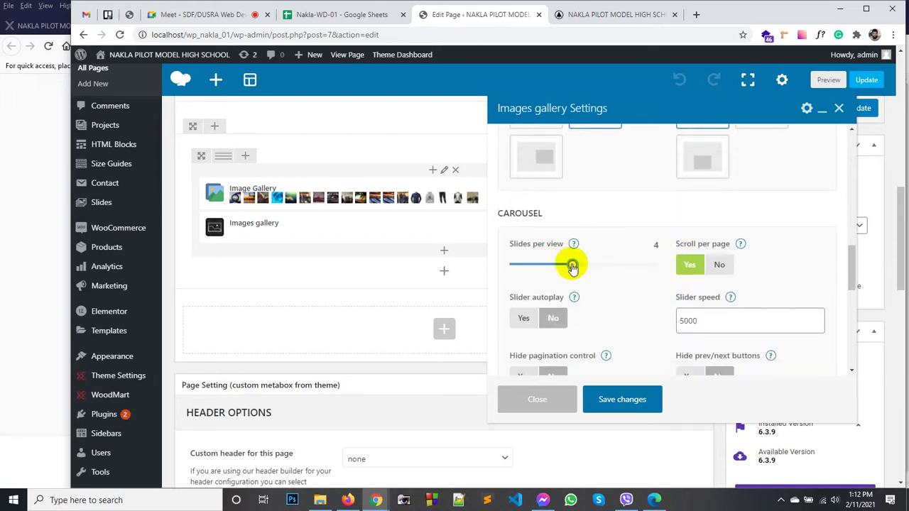
Step: Set slider autoplay to Yes, save the gallery settings, and update the page
{"action": "scroll", "coordinate": [617, 282], "scroll_direction": "down", "scroll_amount": 1}
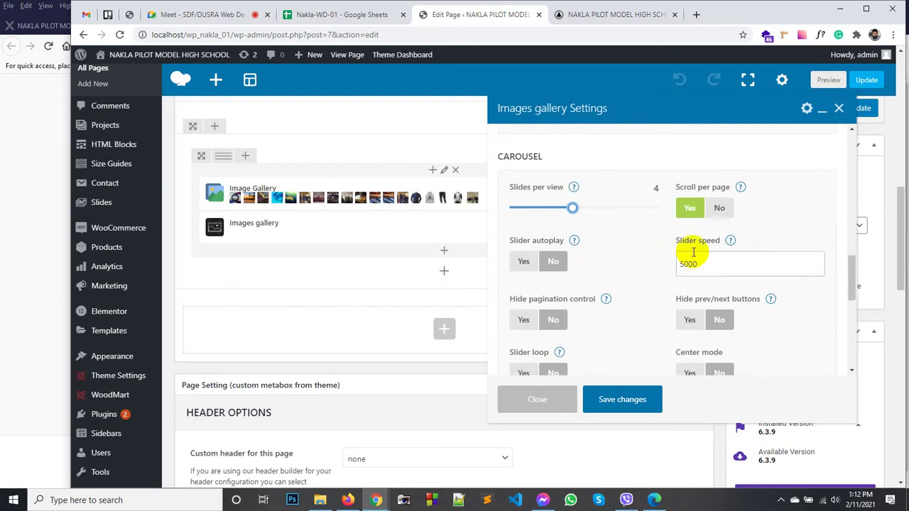
{"action": "left_click", "coordinate": [526, 270]}
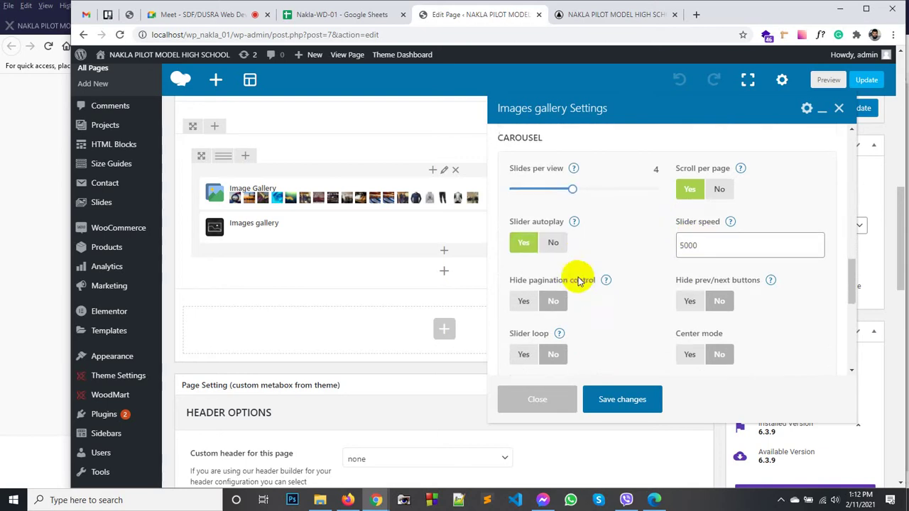
{"action": "scroll", "coordinate": [580, 282], "scroll_direction": "down", "scroll_amount": 1}
{"action": "scroll", "coordinate": [568, 359], "scroll_direction": "down", "scroll_amount": 3}
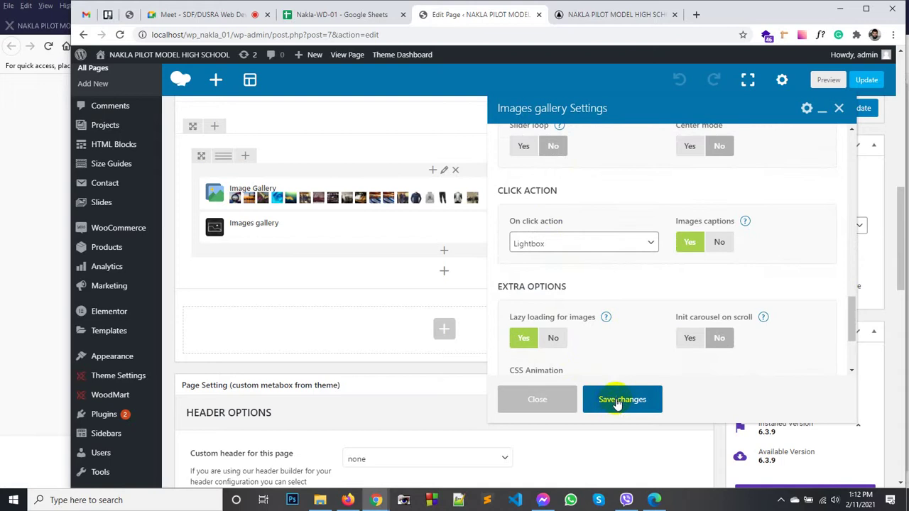
{"action": "left_click", "coordinate": [618, 400]}
{"action": "left_click", "coordinate": [862, 111]}
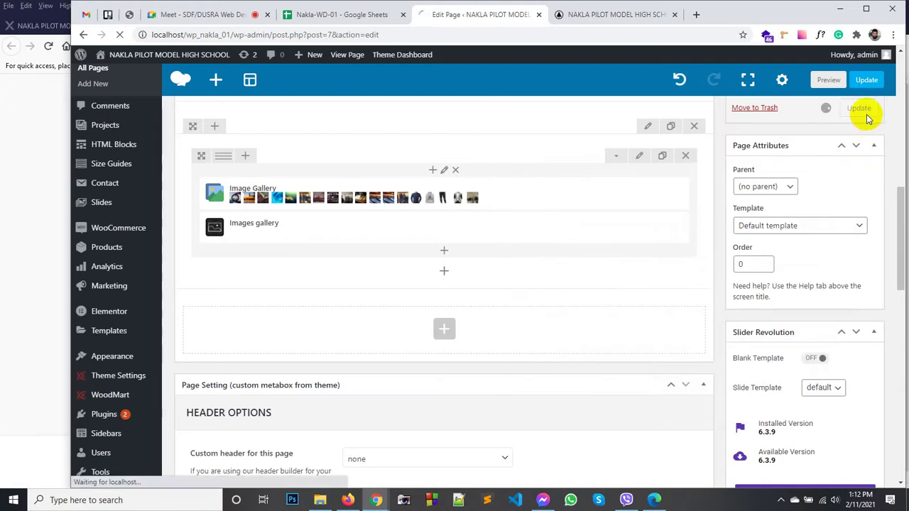
{"action": "left_click", "coordinate": [576, 14]}
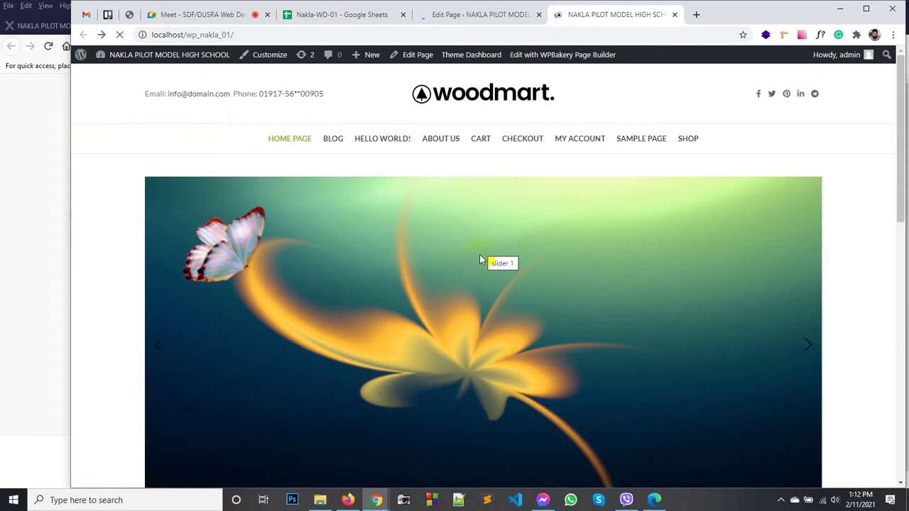
{"action": "scroll", "coordinate": [481, 257], "scroll_direction": "down", "scroll_amount": 2}
{"action": "scroll", "coordinate": [480, 258], "scroll_direction": "down", "scroll_amount": 8}
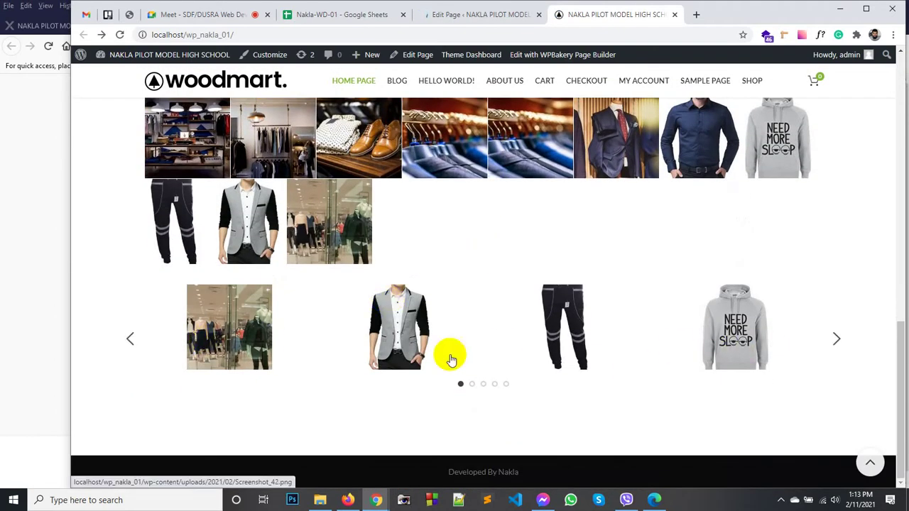
{"action": "left_click", "coordinate": [250, 341]}
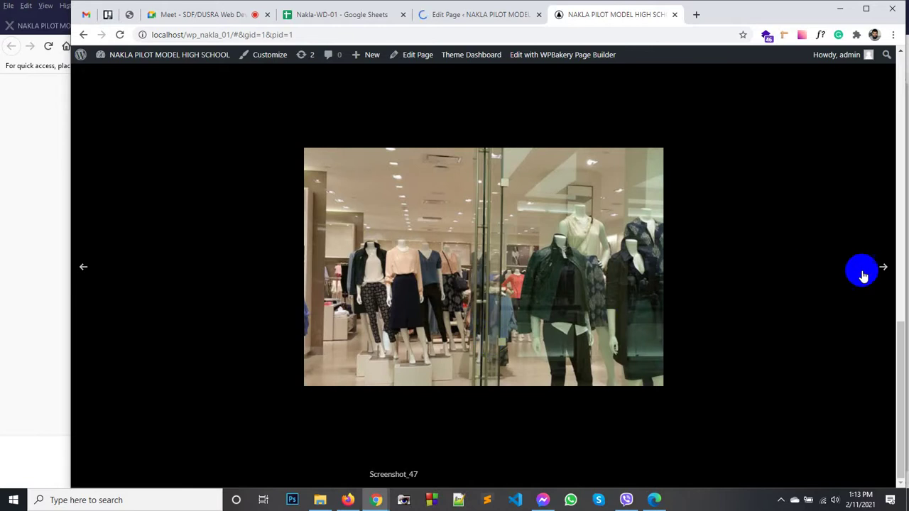
{"action": "left_click", "coordinate": [880, 270]}
{"action": "left_click", "coordinate": [881, 269]}
{"action": "left_click", "coordinate": [880, 270]}
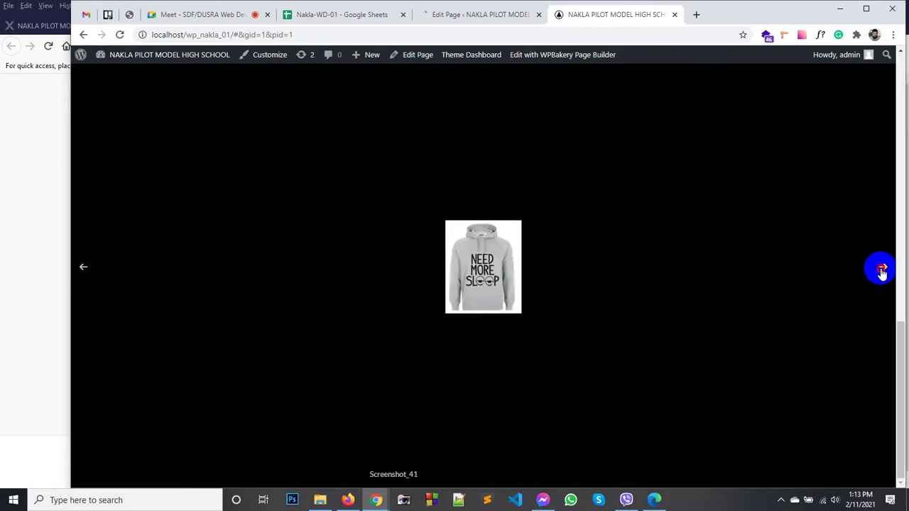
{"action": "left_click", "coordinate": [881, 269]}
{"action": "left_click", "coordinate": [880, 269]}
{"action": "left_click", "coordinate": [881, 269]}
{"action": "left_click", "coordinate": [881, 269]}
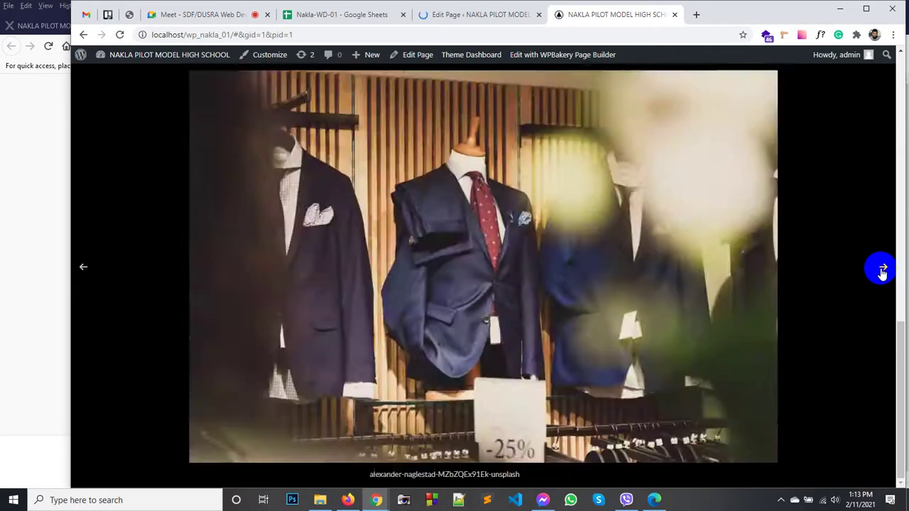
{"action": "left_click", "coordinate": [881, 269]}
{"action": "left_click", "coordinate": [881, 269]}
{"action": "left_click", "coordinate": [881, 269]}
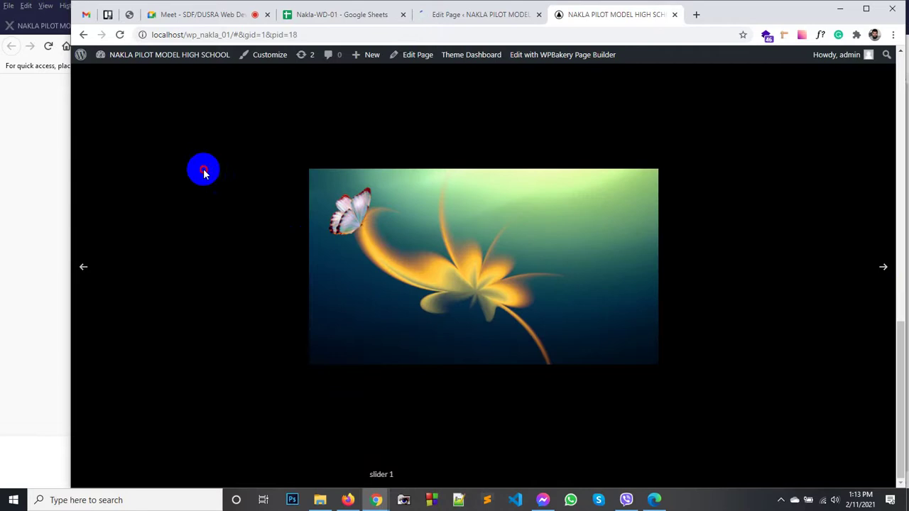
{"action": "left_click", "coordinate": [203, 170]}
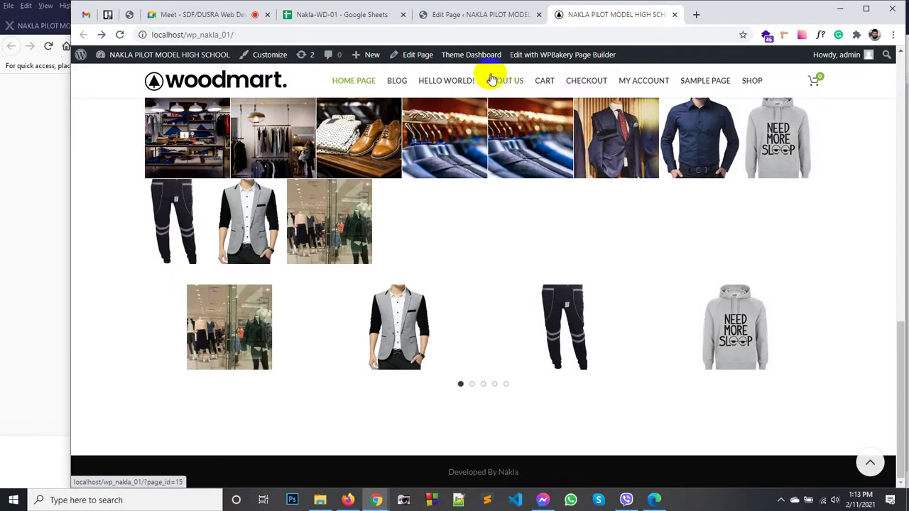
Step: Update the Home Page from the Edit Page tab
{"action": "left_click", "coordinate": [469, 14]}
{"action": "scroll", "coordinate": [584, 238], "scroll_direction": "down", "scroll_amount": 15}
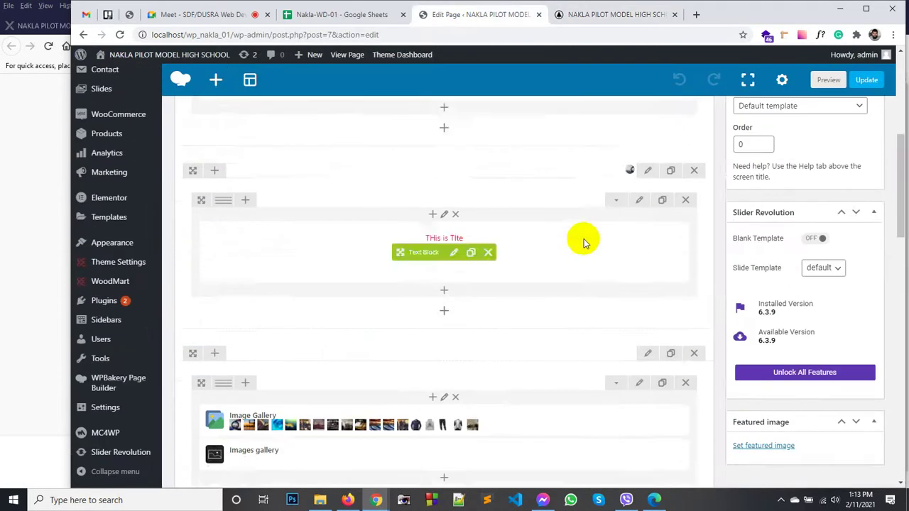
{"action": "scroll", "coordinate": [495, 261], "scroll_direction": "up", "scroll_amount": 10}
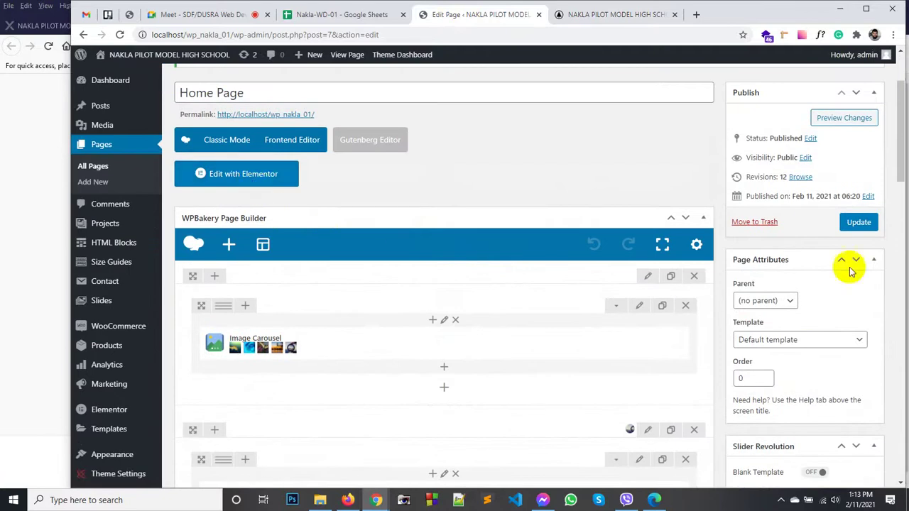
{"action": "left_click", "coordinate": [862, 224]}
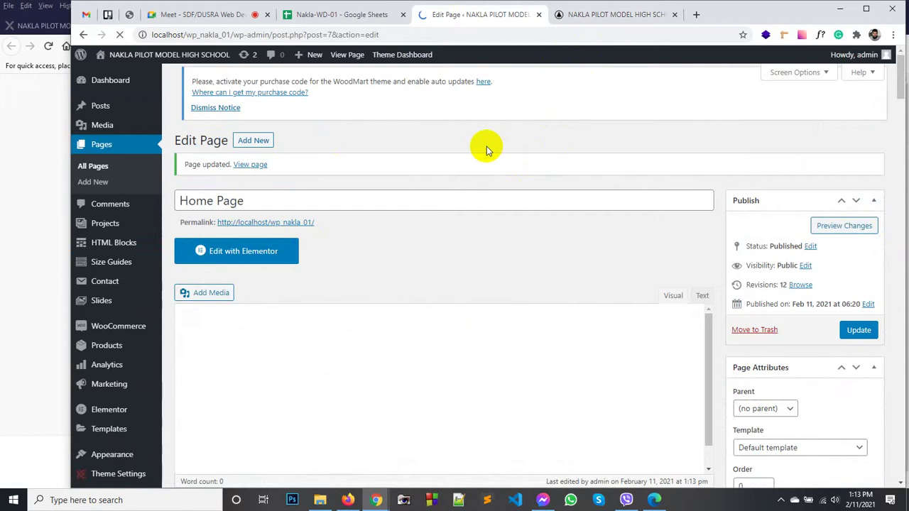
Step: Glance at the live site, then return to the Edit Page screen
{"action": "left_click", "coordinate": [600, 14]}
{"action": "left_click", "coordinate": [482, 17]}
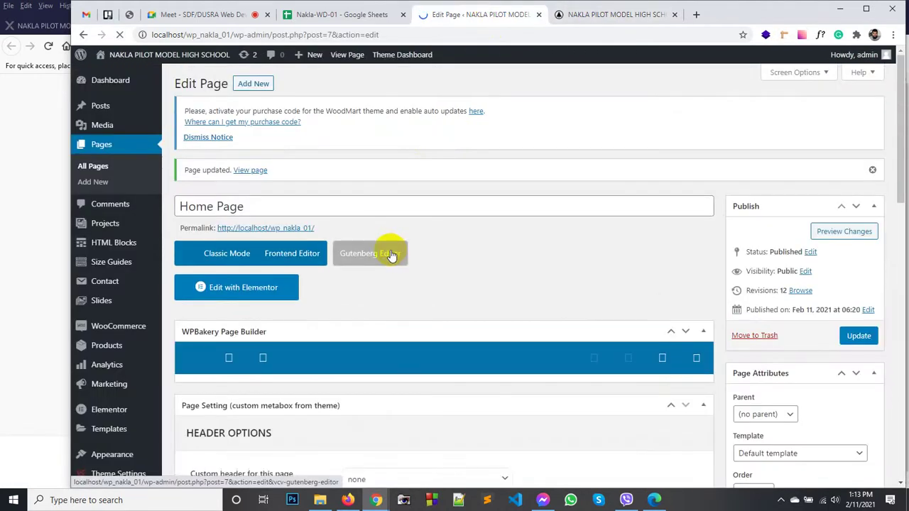
{"action": "scroll", "coordinate": [438, 234], "scroll_direction": "down", "scroll_amount": 1}
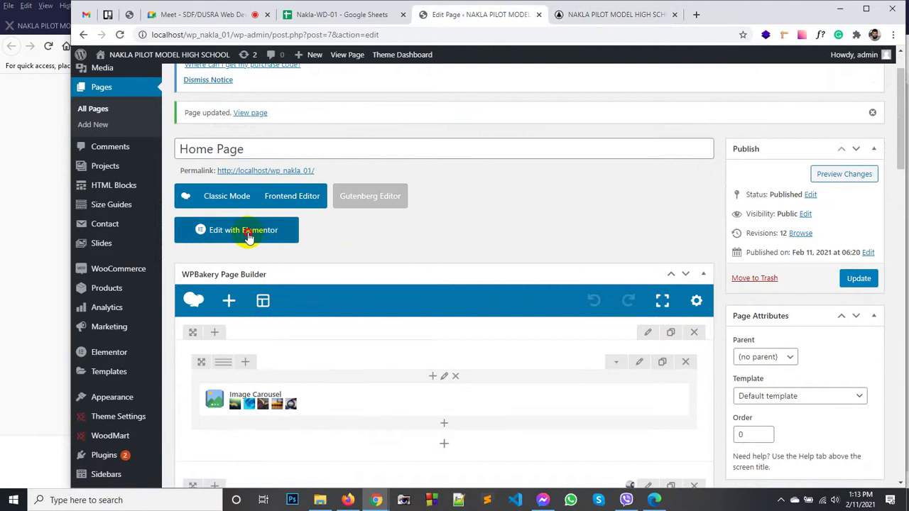
Step: Launch Edit with Elementor for the Home Page and let the editor load
{"action": "left_click", "coordinate": [249, 234]}
{"action": "scroll", "coordinate": [407, 266], "scroll_direction": "down", "scroll_amount": 3}
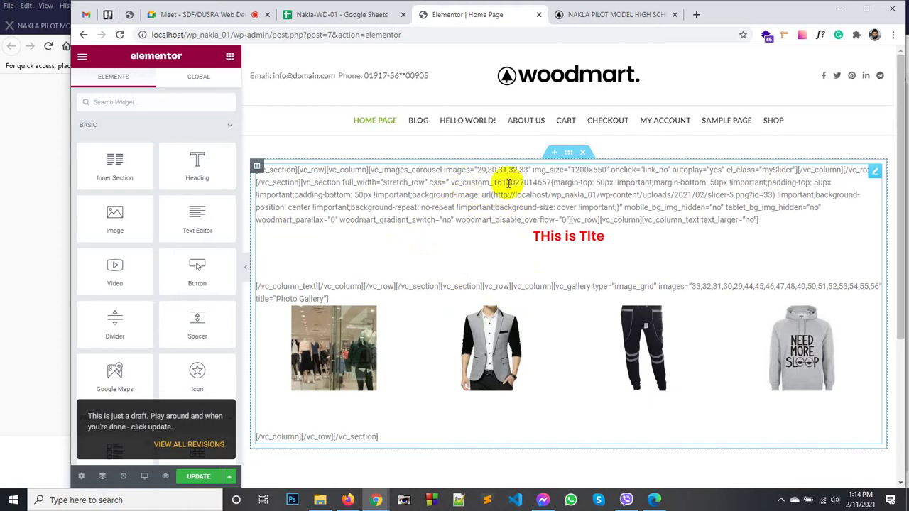
Step: Add a top section holding a YouTube Video widget, then update the page
{"action": "left_click", "coordinate": [555, 156]}
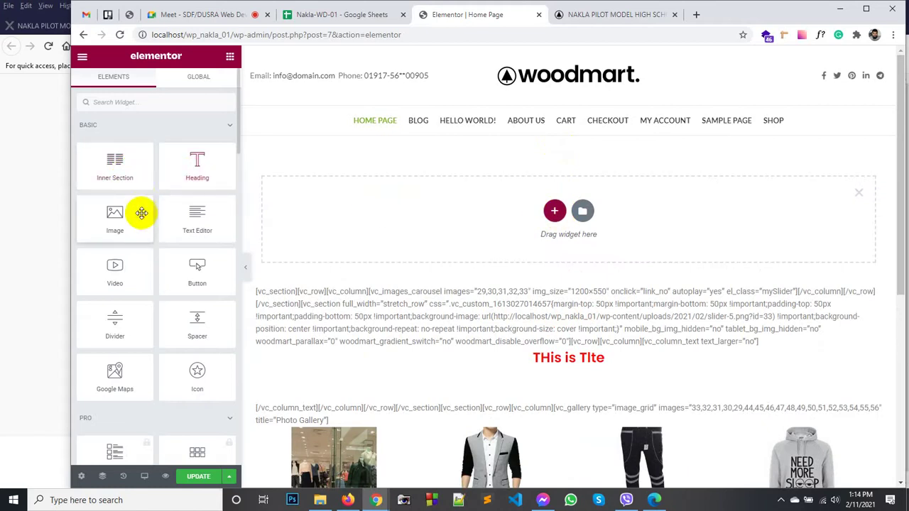
{"action": "left_click_drag", "start_coordinate": [117, 266], "coordinate": [553, 211]}
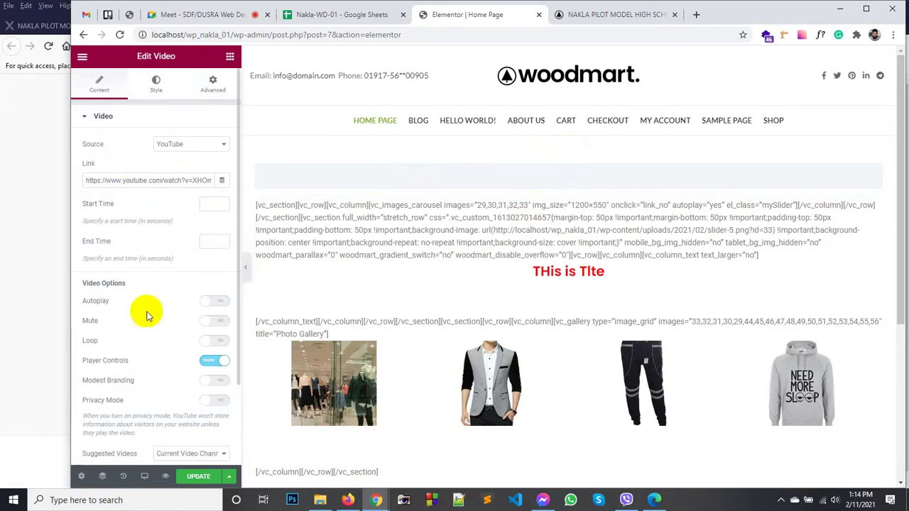
{"action": "left_click", "coordinate": [193, 476]}
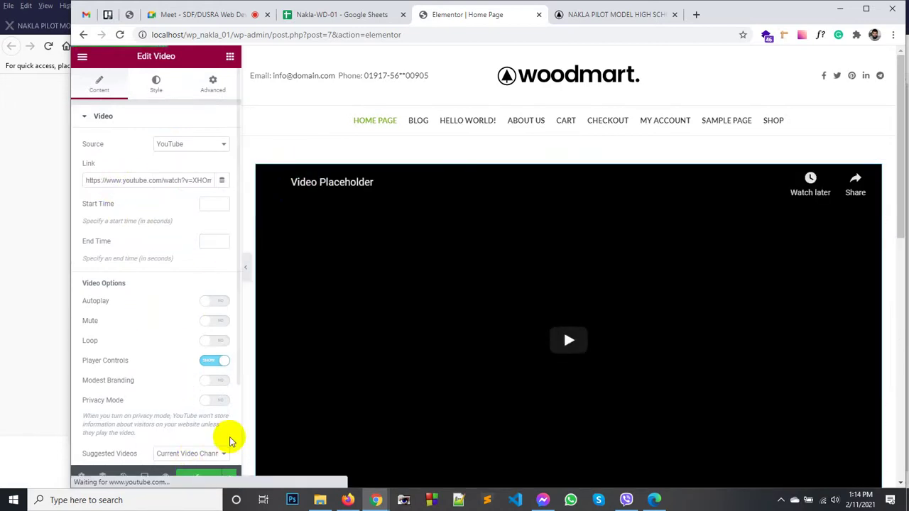
{"action": "scroll", "coordinate": [319, 377], "scroll_direction": "down", "scroll_amount": 3}
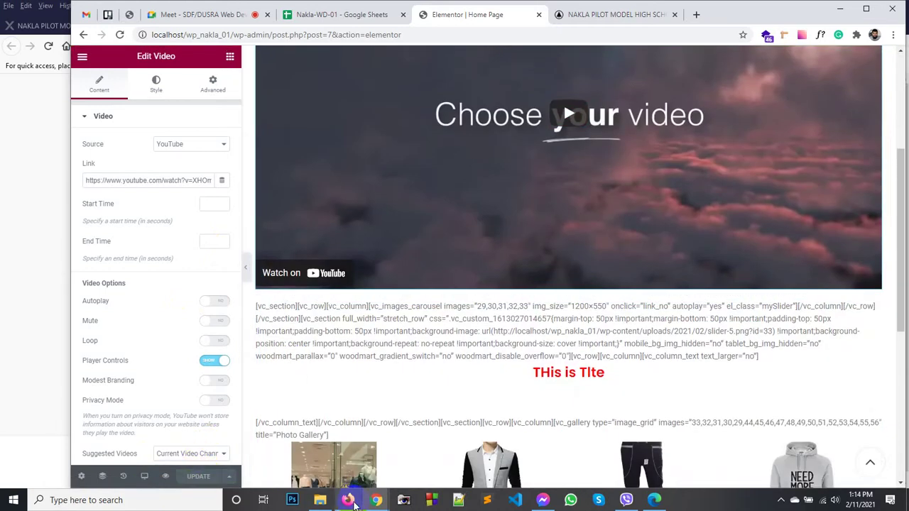
Step: Scroll the live home page to confirm the YouTube video sits on top
{"action": "left_click", "coordinate": [600, 20]}
{"action": "scroll", "coordinate": [213, 142], "scroll_direction": "up", "scroll_amount": 8}
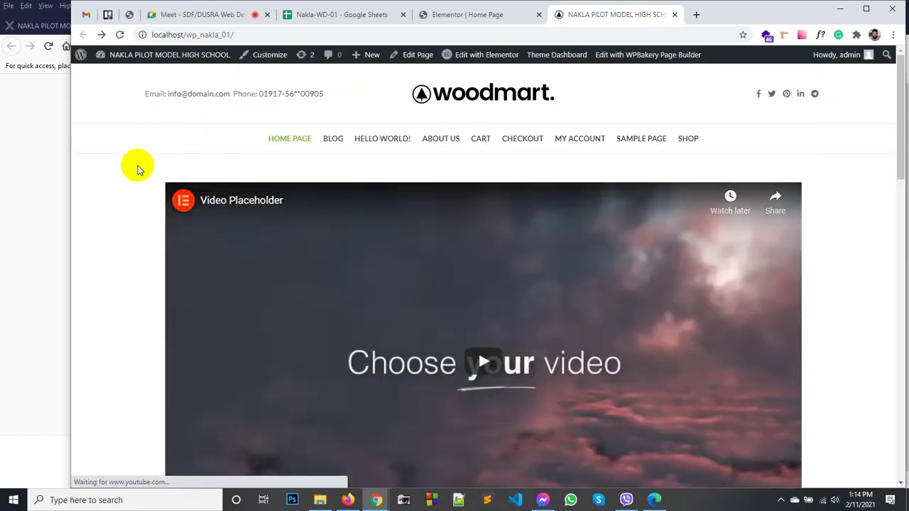
{"action": "scroll", "coordinate": [139, 170], "scroll_direction": "down", "scroll_amount": 6}
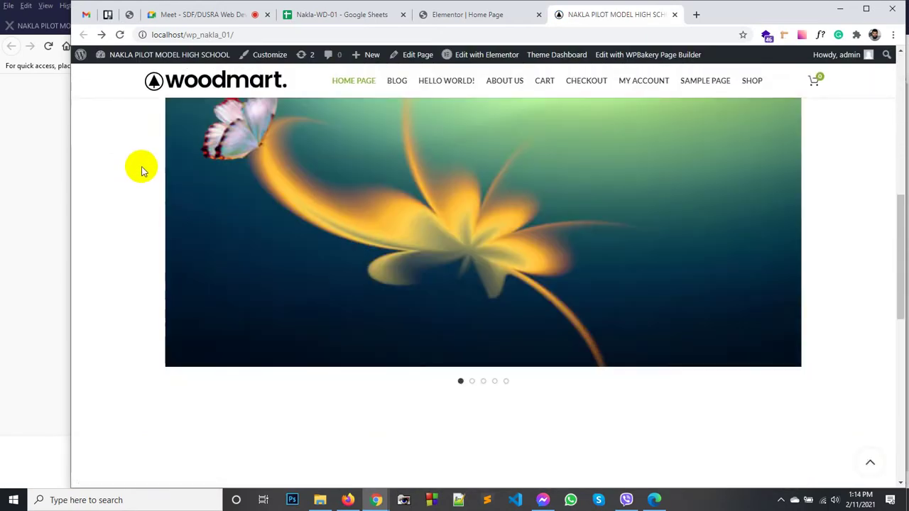
{"action": "scroll", "coordinate": [142, 170], "scroll_direction": "down", "scroll_amount": 3}
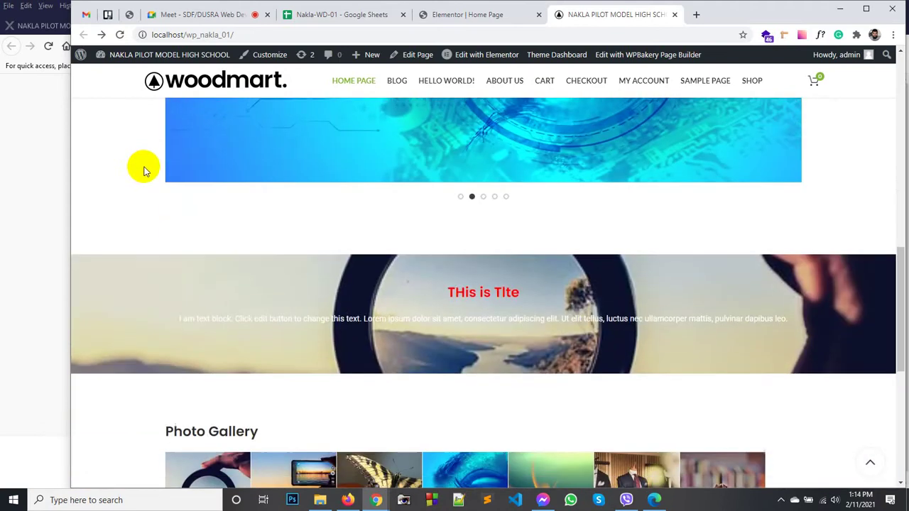
{"action": "scroll", "coordinate": [145, 170], "scroll_direction": "down", "scroll_amount": 6}
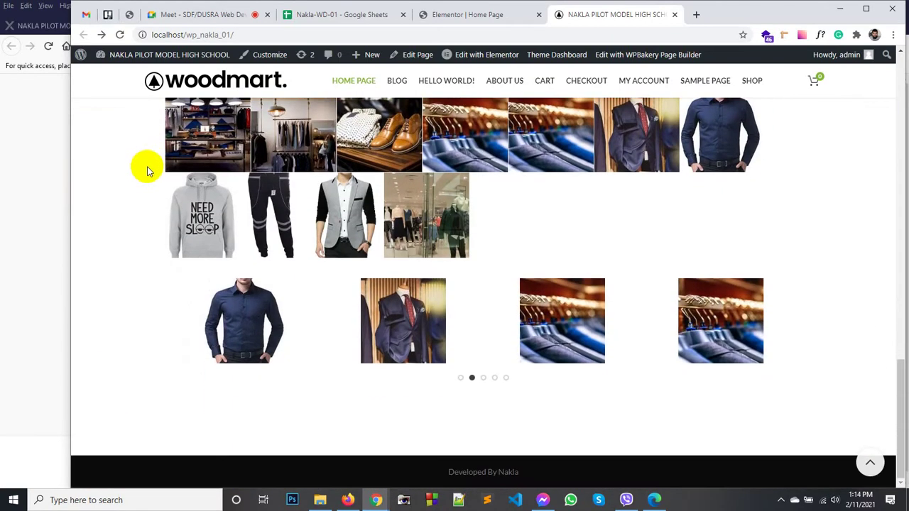
Step: Step the product carousel back three slides and the image slider forward one
{"action": "left_click", "coordinate": [152, 333]}
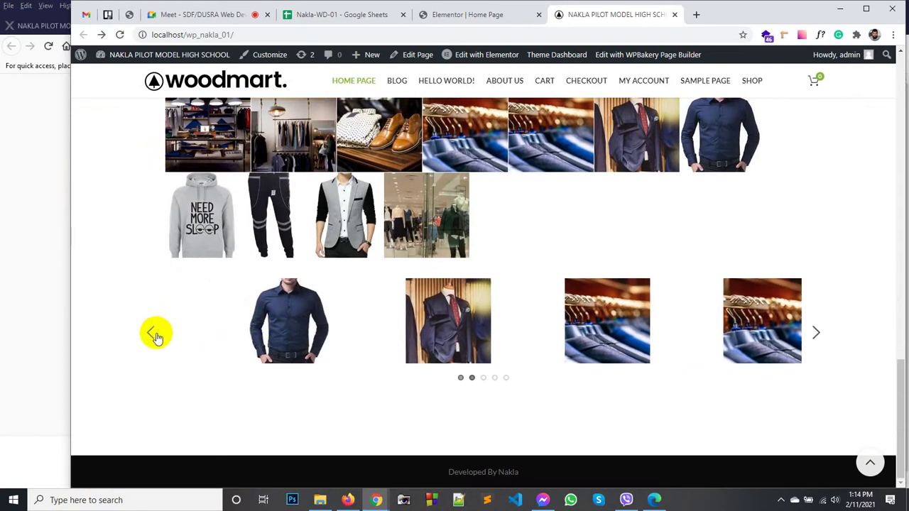
{"action": "left_click", "coordinate": [148, 334]}
{"action": "left_click", "coordinate": [148, 334]}
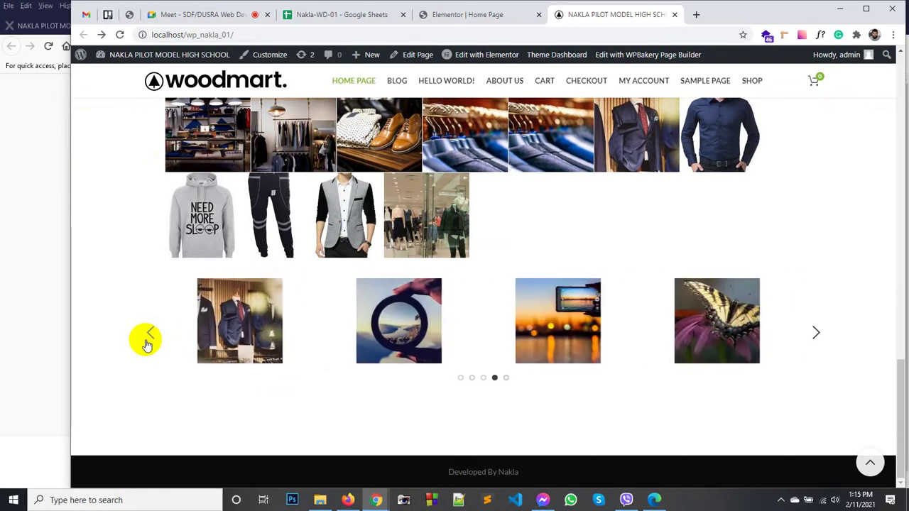
{"action": "scroll", "coordinate": [145, 284], "scroll_direction": "up", "scroll_amount": 1}
{"action": "scroll", "coordinate": [144, 251], "scroll_direction": "up", "scroll_amount": 10}
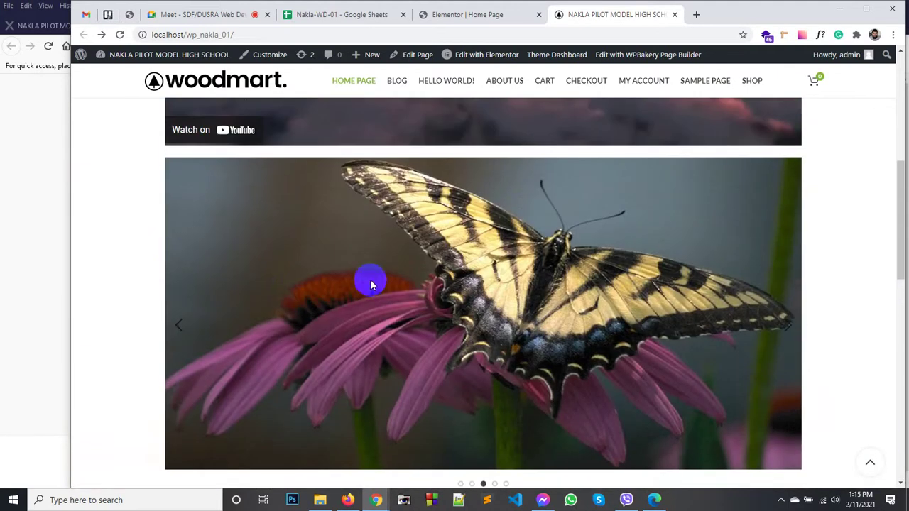
{"action": "left_click", "coordinate": [779, 313]}
{"action": "scroll", "coordinate": [477, 273], "scroll_direction": "up", "scroll_amount": 4}
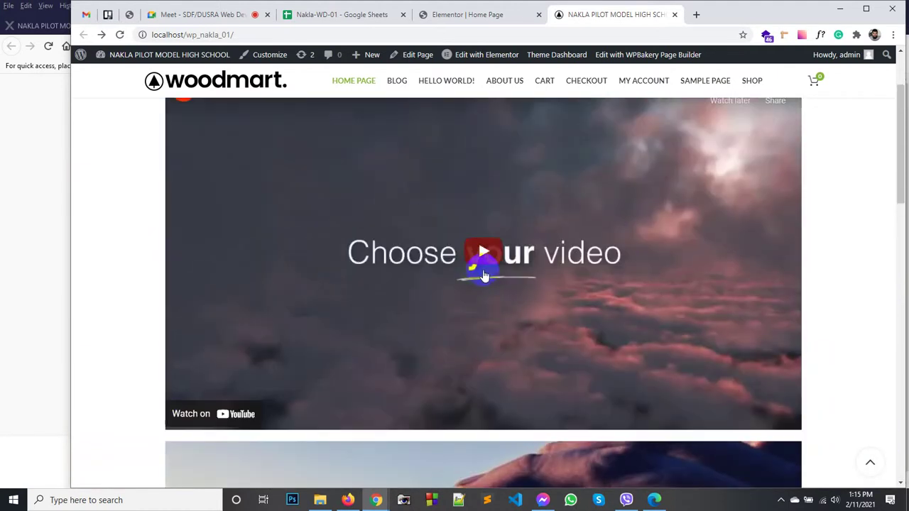
{"action": "scroll", "coordinate": [119, 227], "scroll_direction": "up", "scroll_amount": 3}
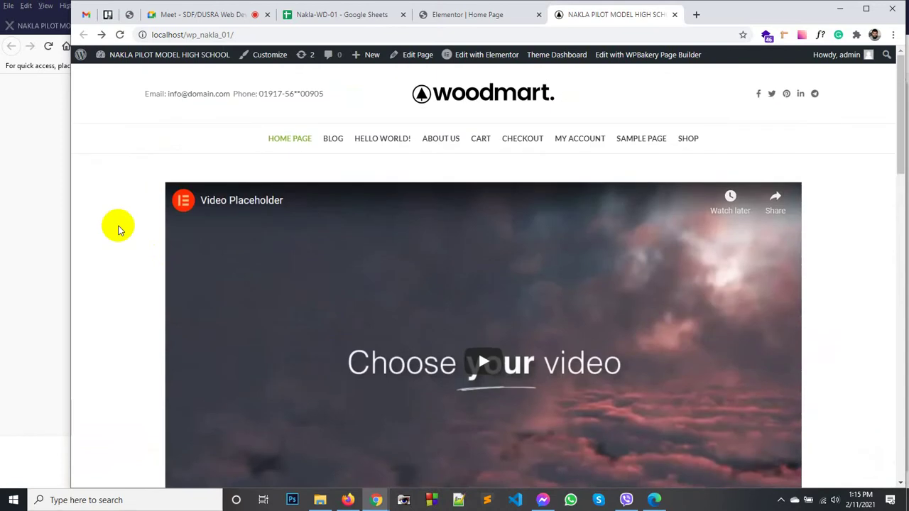
Step: Exit the Elementor editor to the WordPress dashboard via its main menu
{"action": "left_click", "coordinate": [457, 15]}
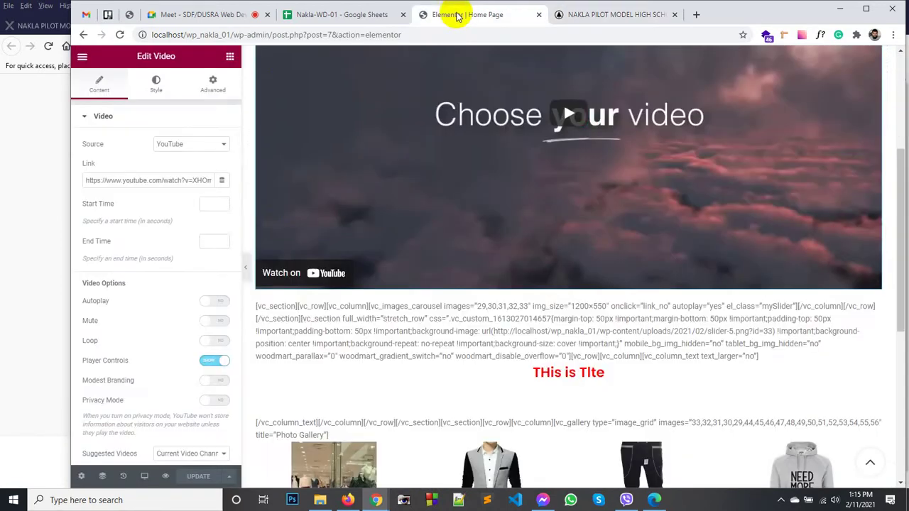
{"action": "left_click", "coordinate": [81, 58]}
{"action": "left_click", "coordinate": [114, 253]}
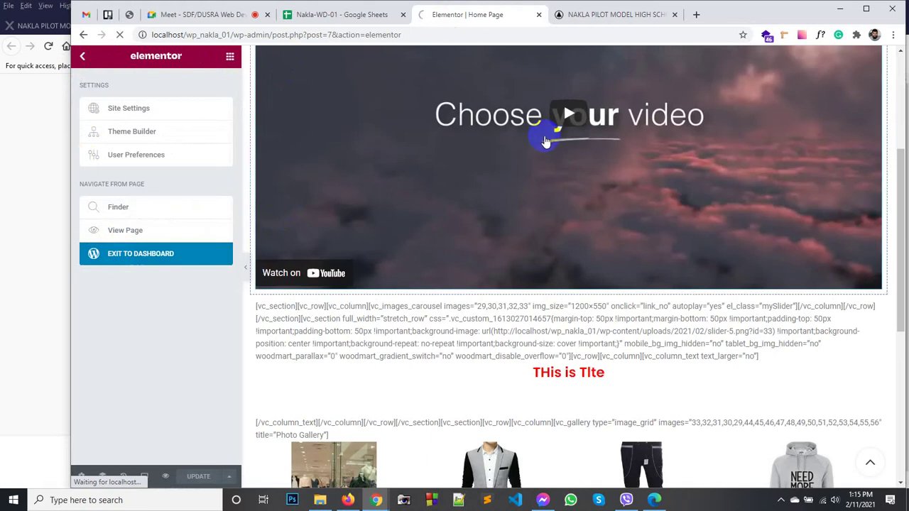